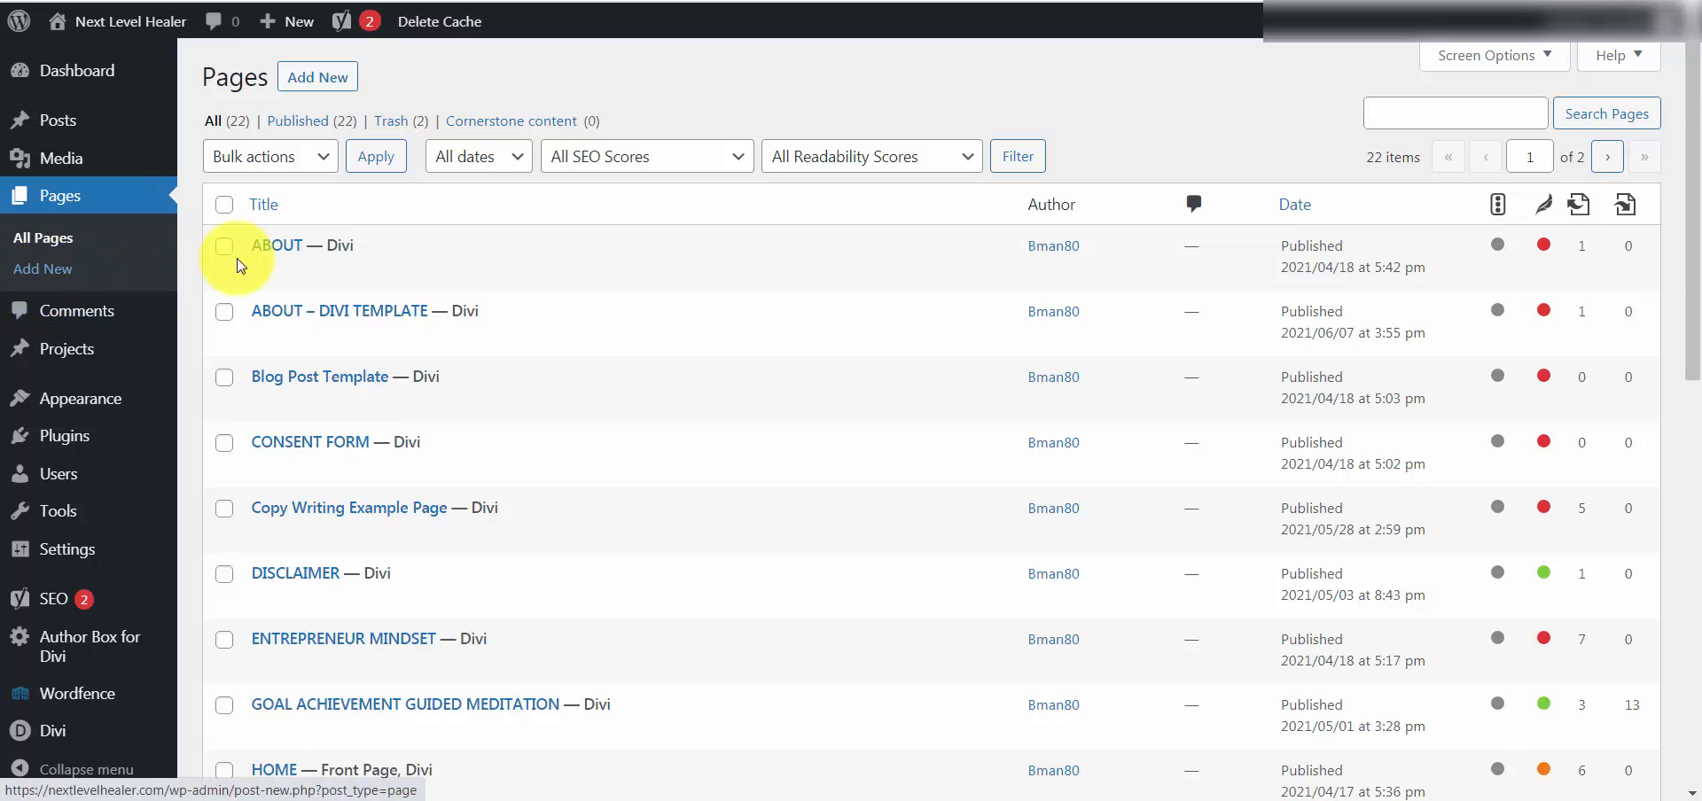
Create a new page titled "test" and start building it with the Divi Builder.
left_click(60, 276)
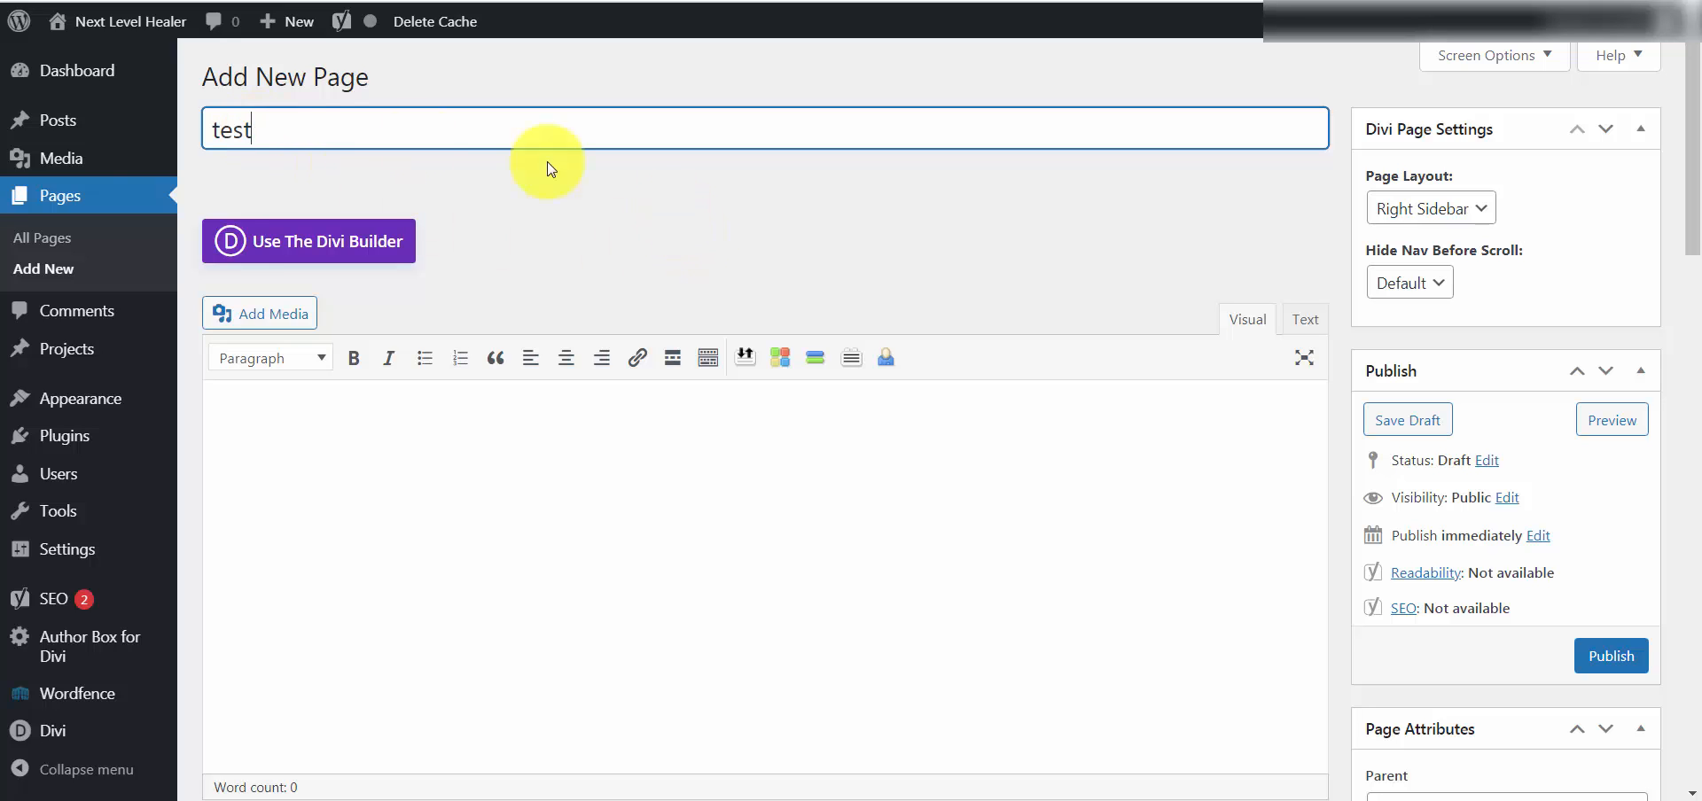
left_click(356, 257)
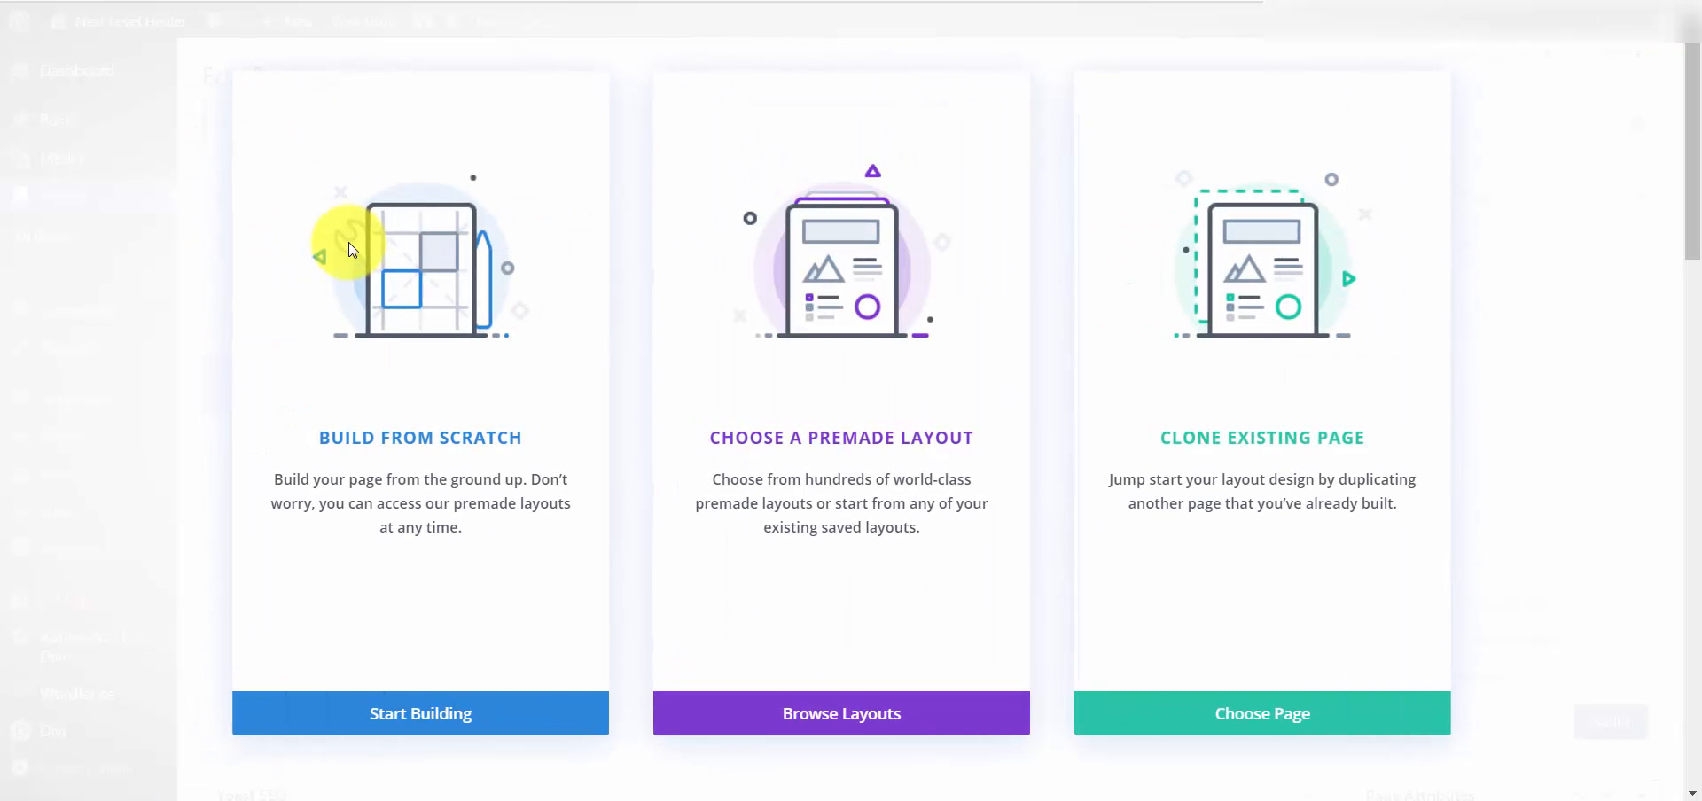
Load the saved layout "ENTREPRENEUR MINDSET" from the layout library into the page.
left_click(897, 723)
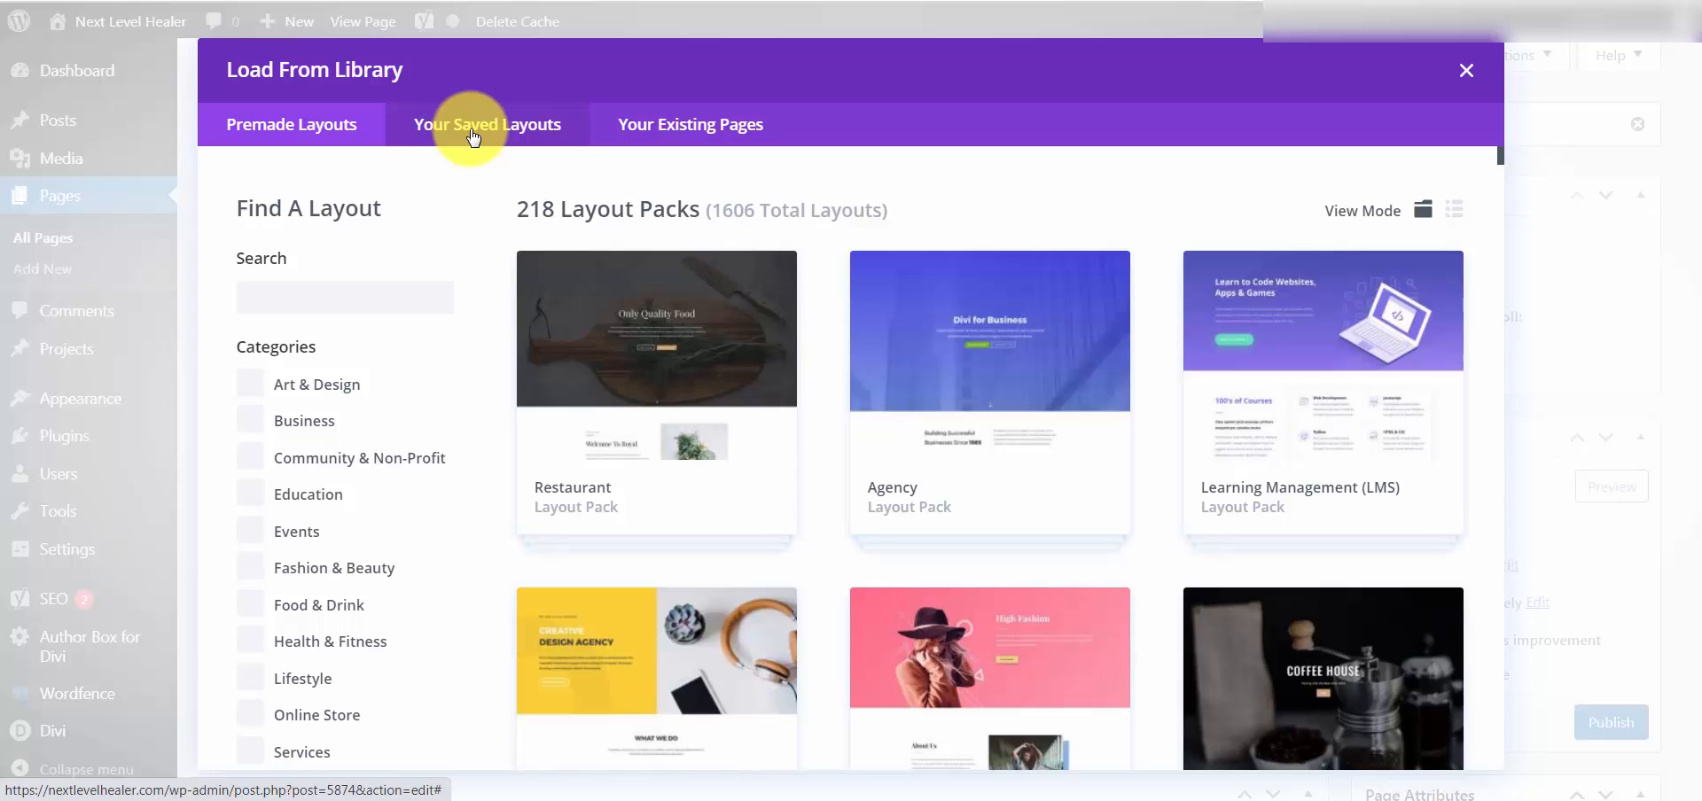
left_click(472, 135)
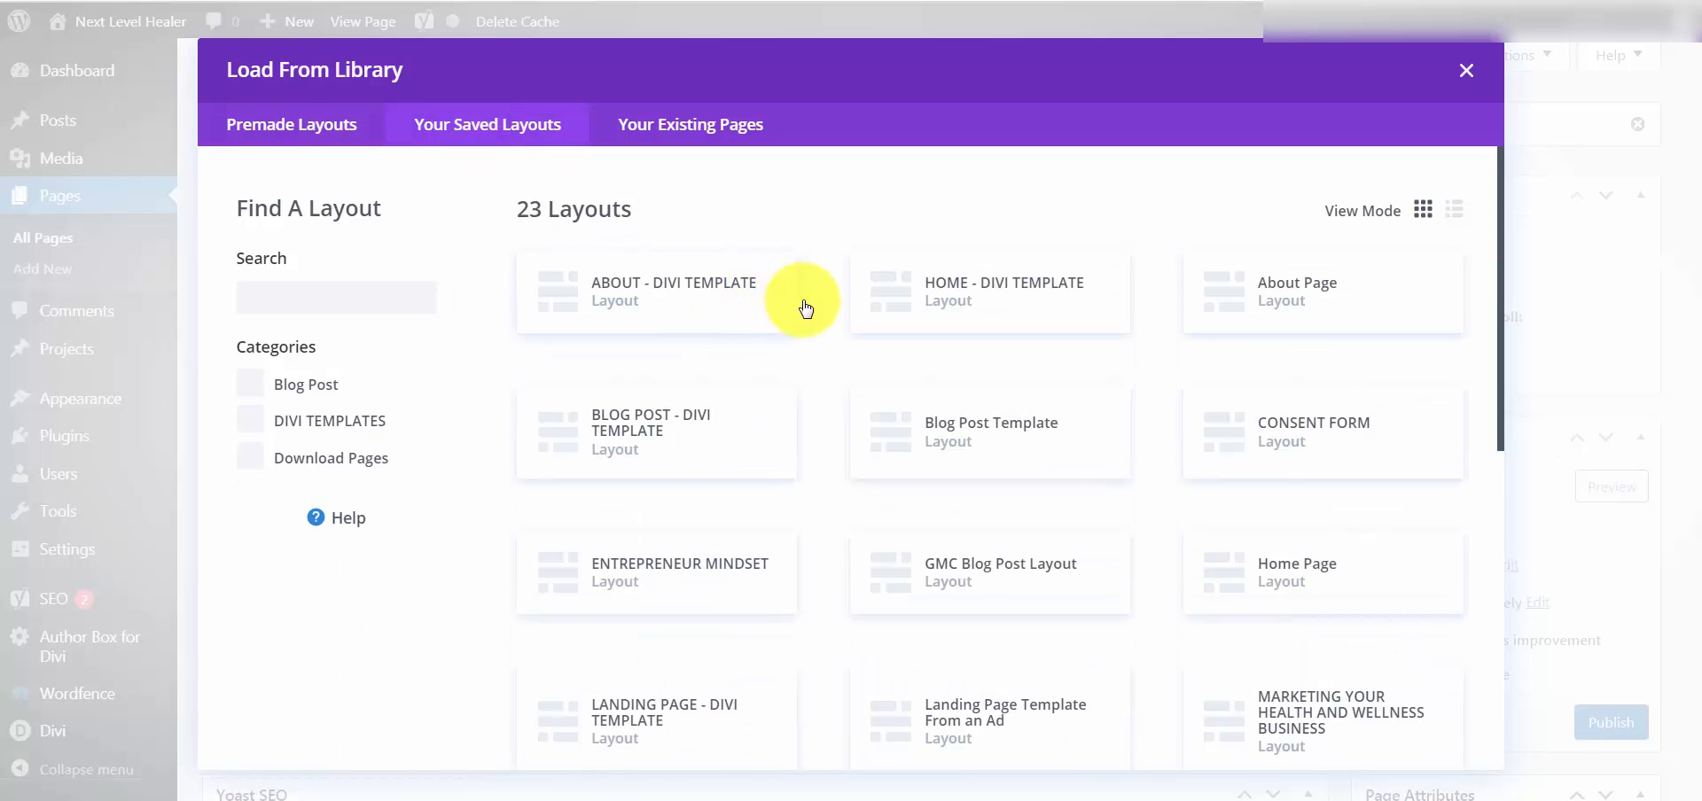
scroll(805, 308, "down", 1)
scroll(805, 308, "down", 1)
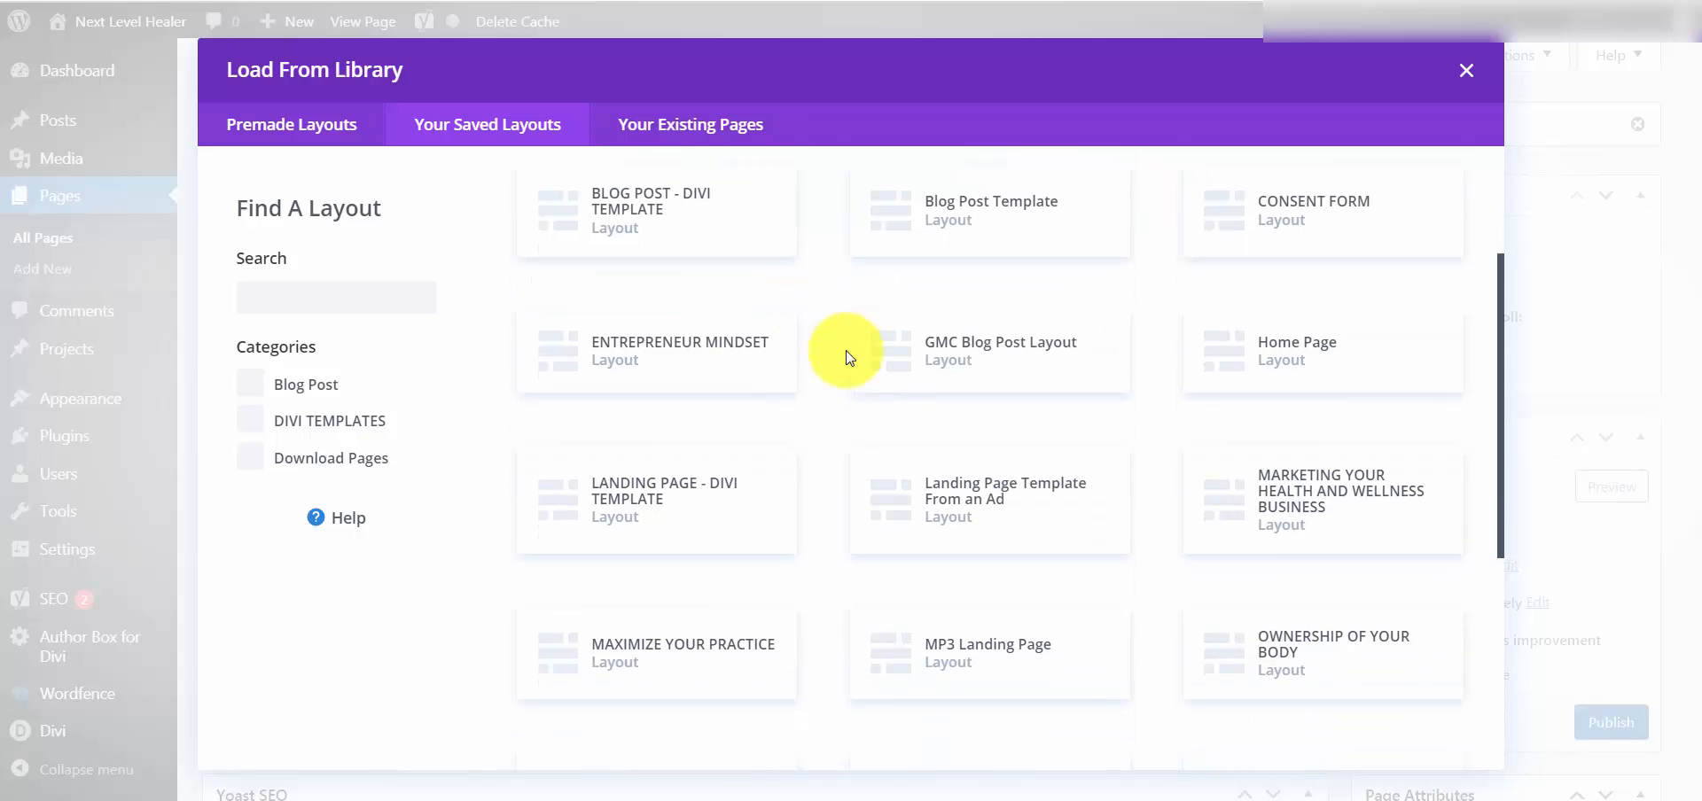
left_click(706, 347)
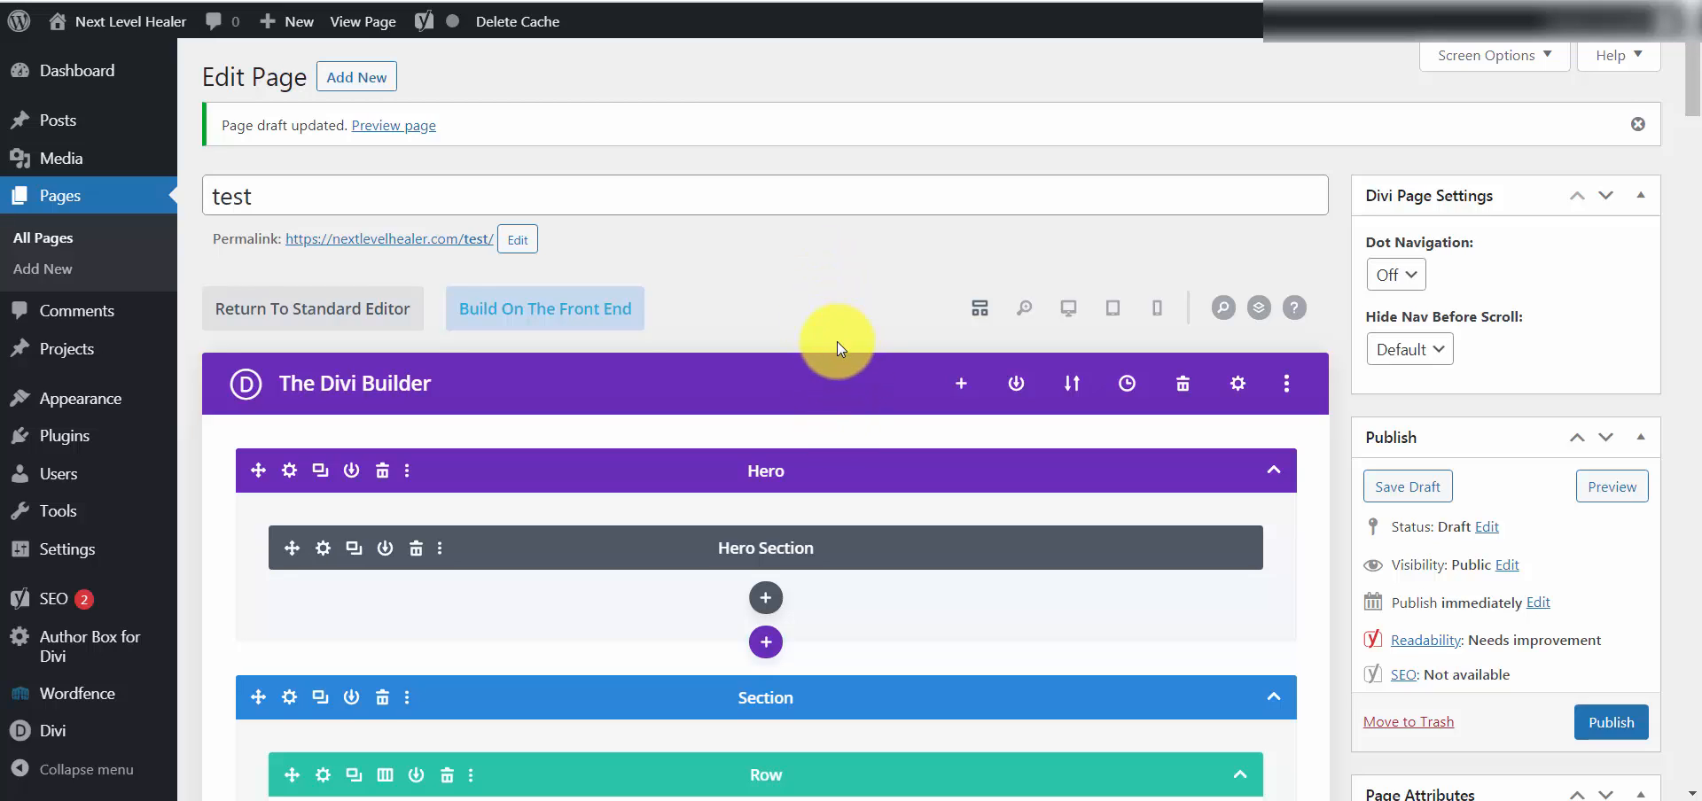
Examine the loaded layout's structure in the back-end builder: the hero, sections, rows, and their text, image and button modules.
scroll(836, 342, "down", 4)
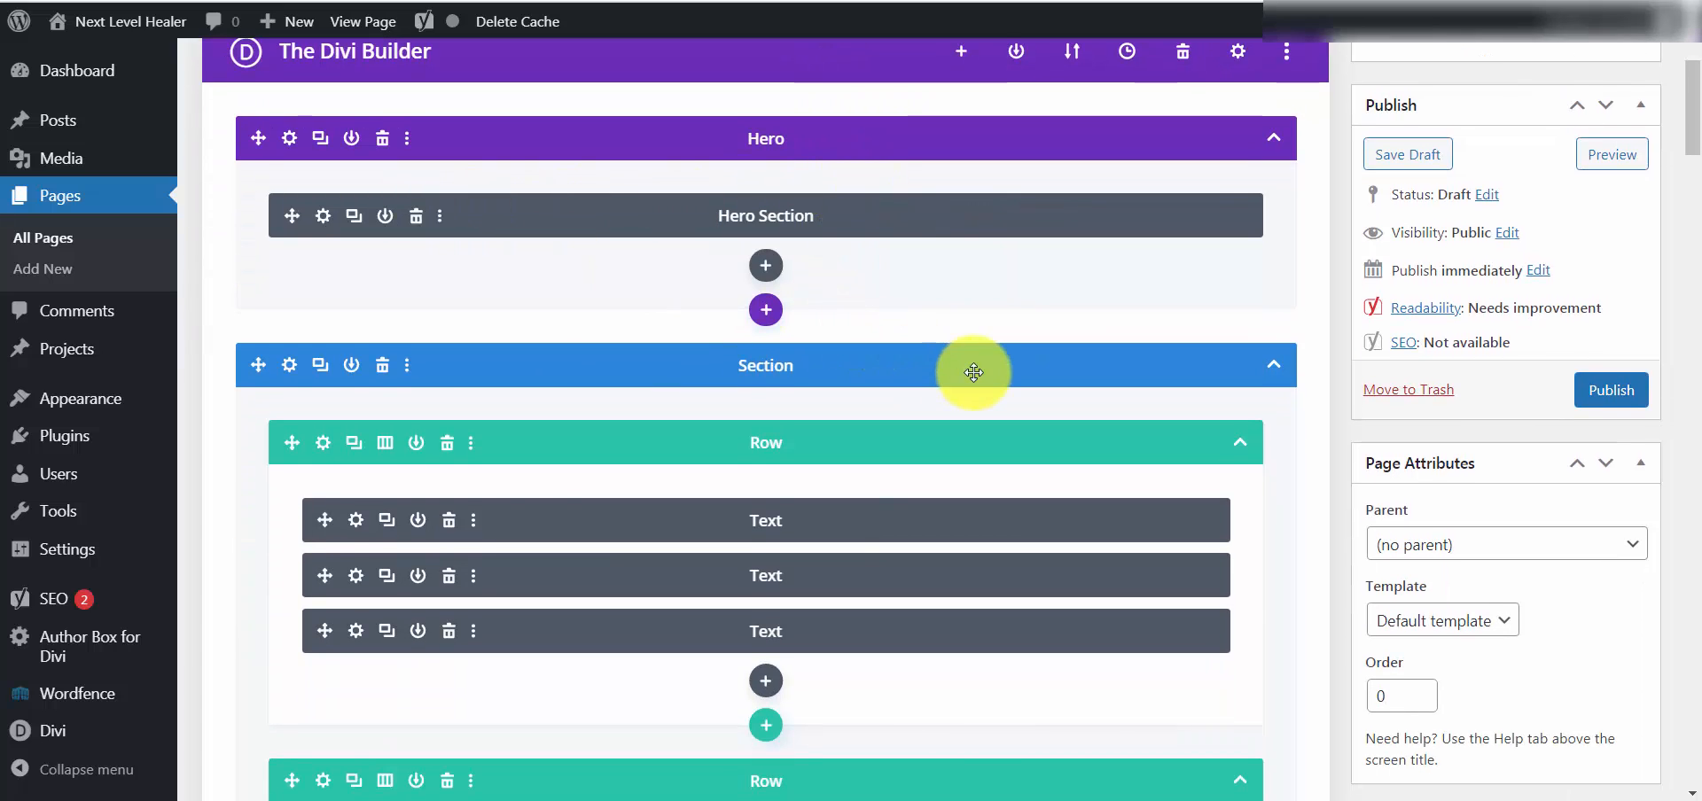
scroll(970, 371, "up", 4)
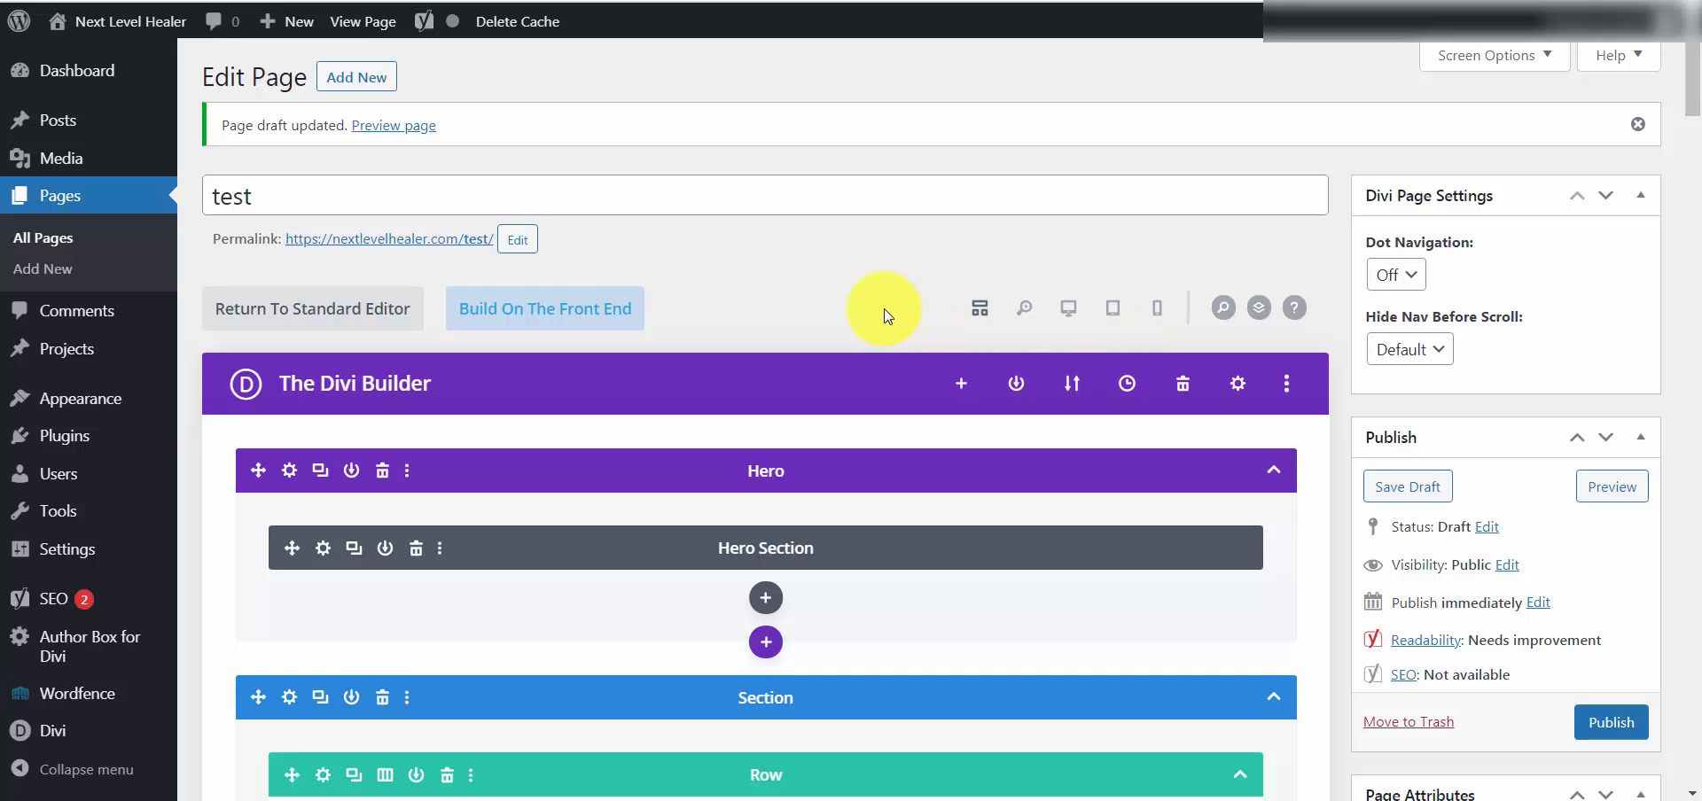
scroll(885, 316, "down", 5)
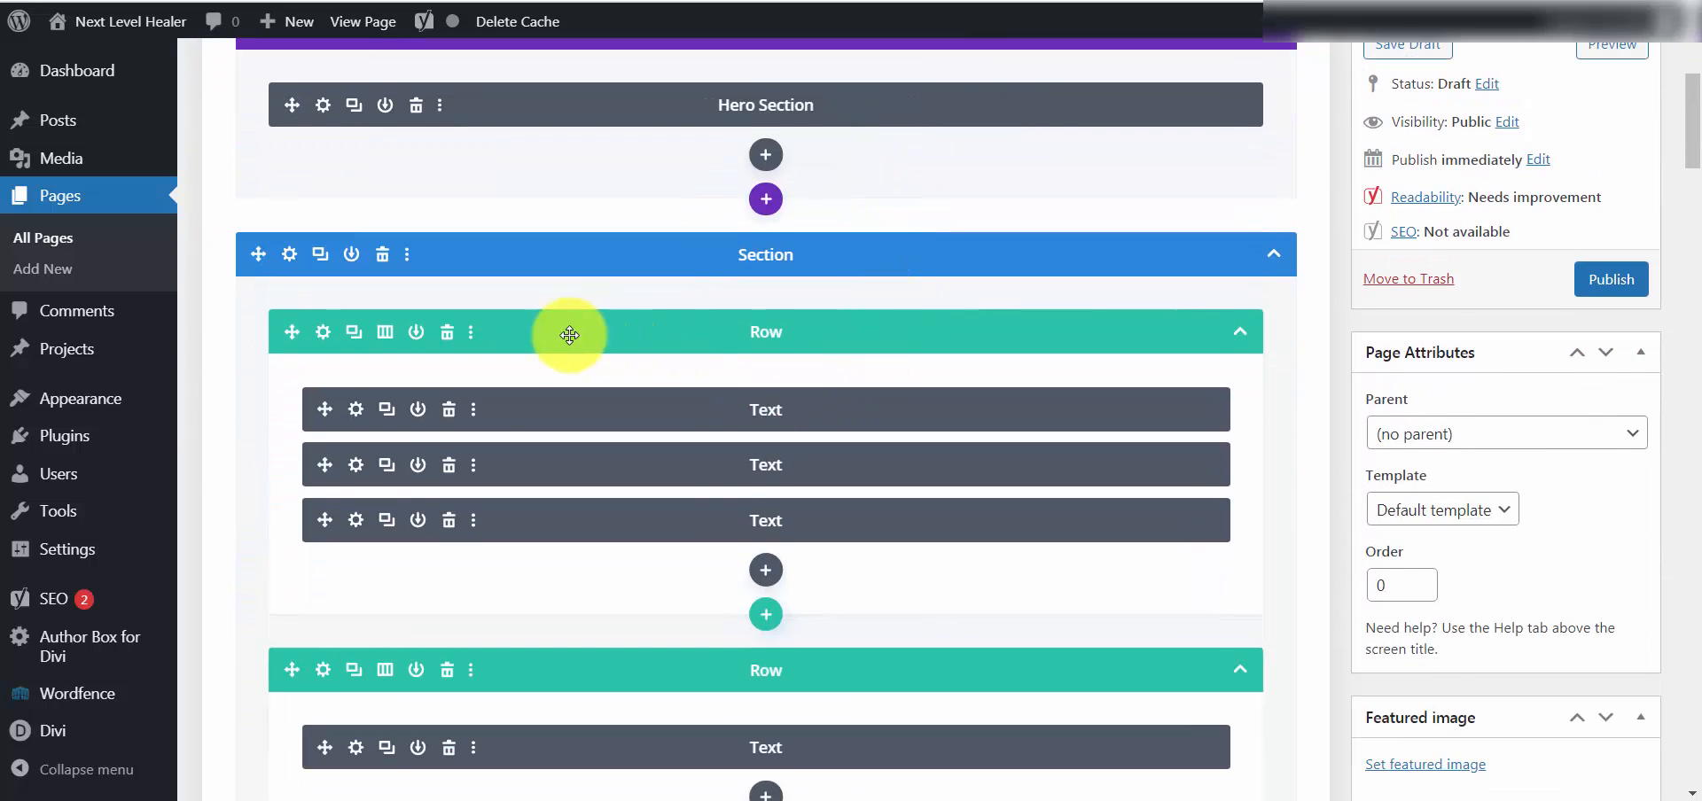
scroll(626, 398, "down", 5)
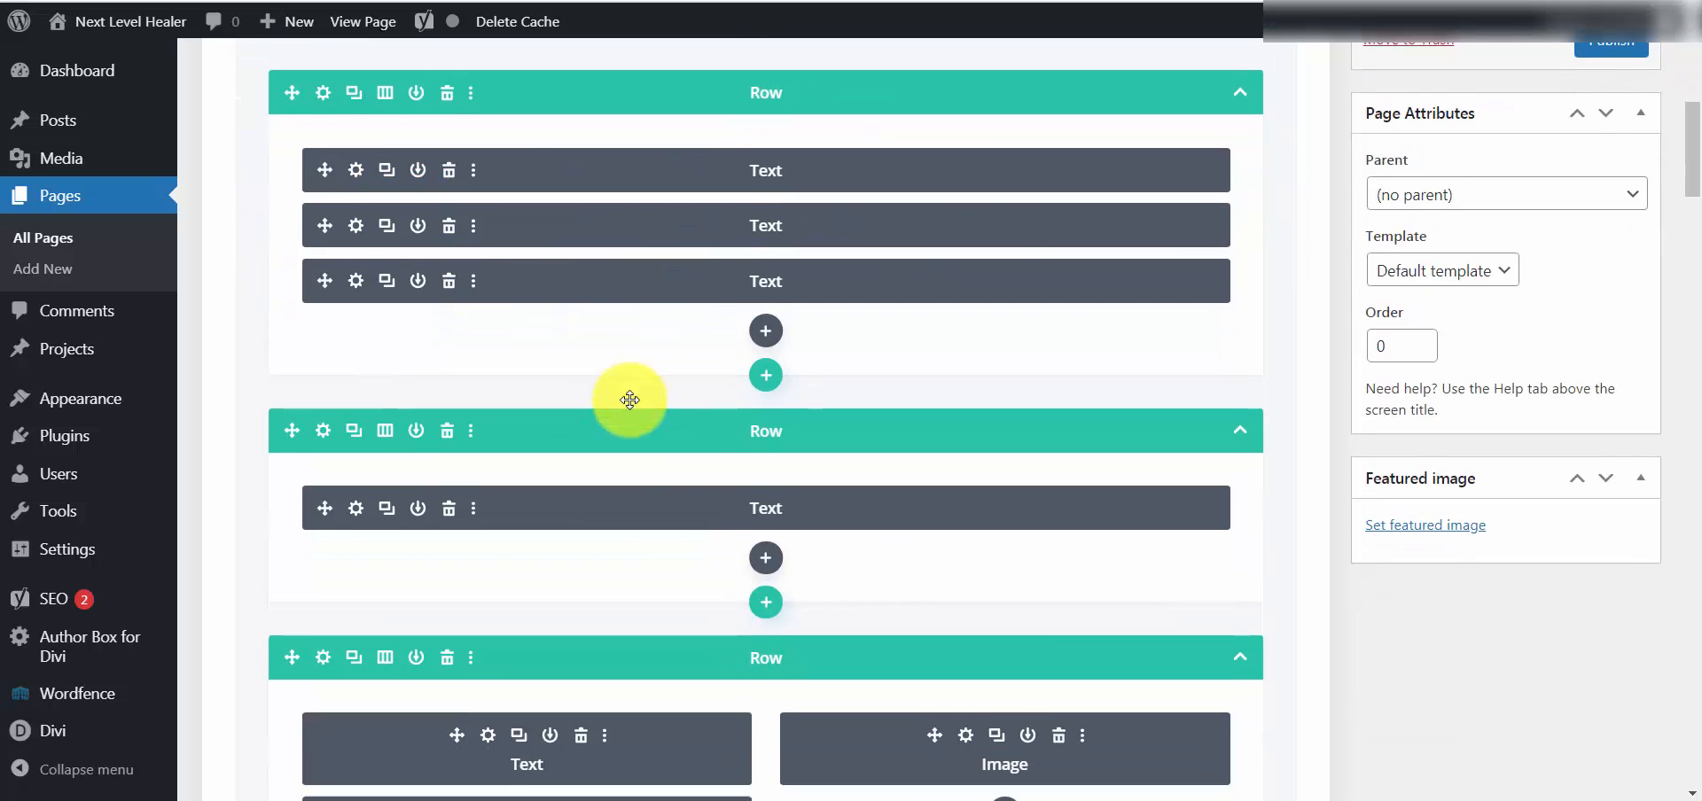
scroll(912, 531, "down", 5)
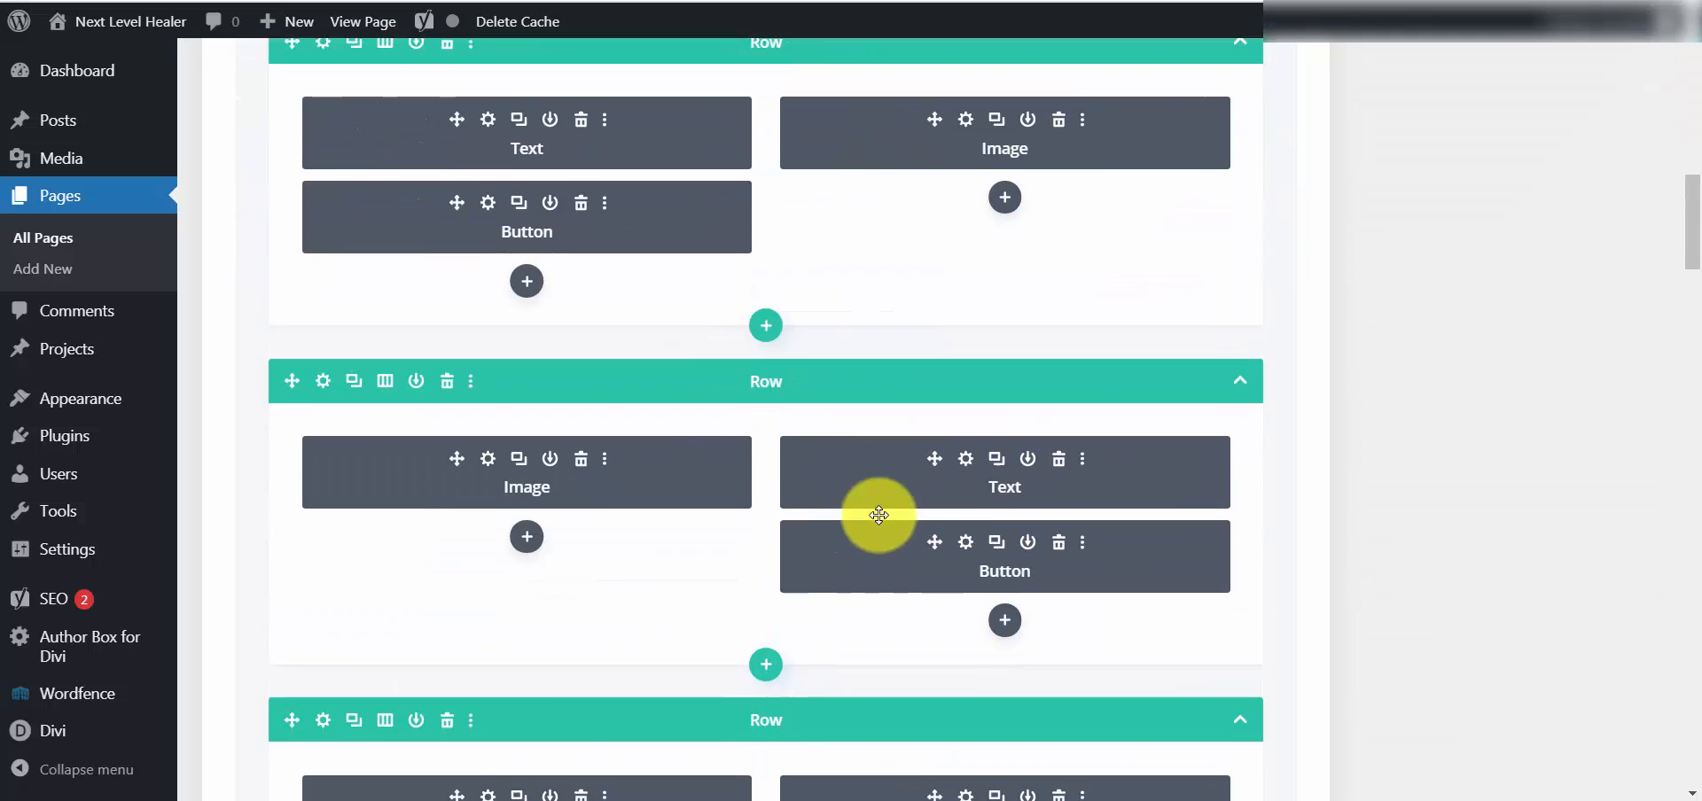
scroll(955, 482, "down", 5)
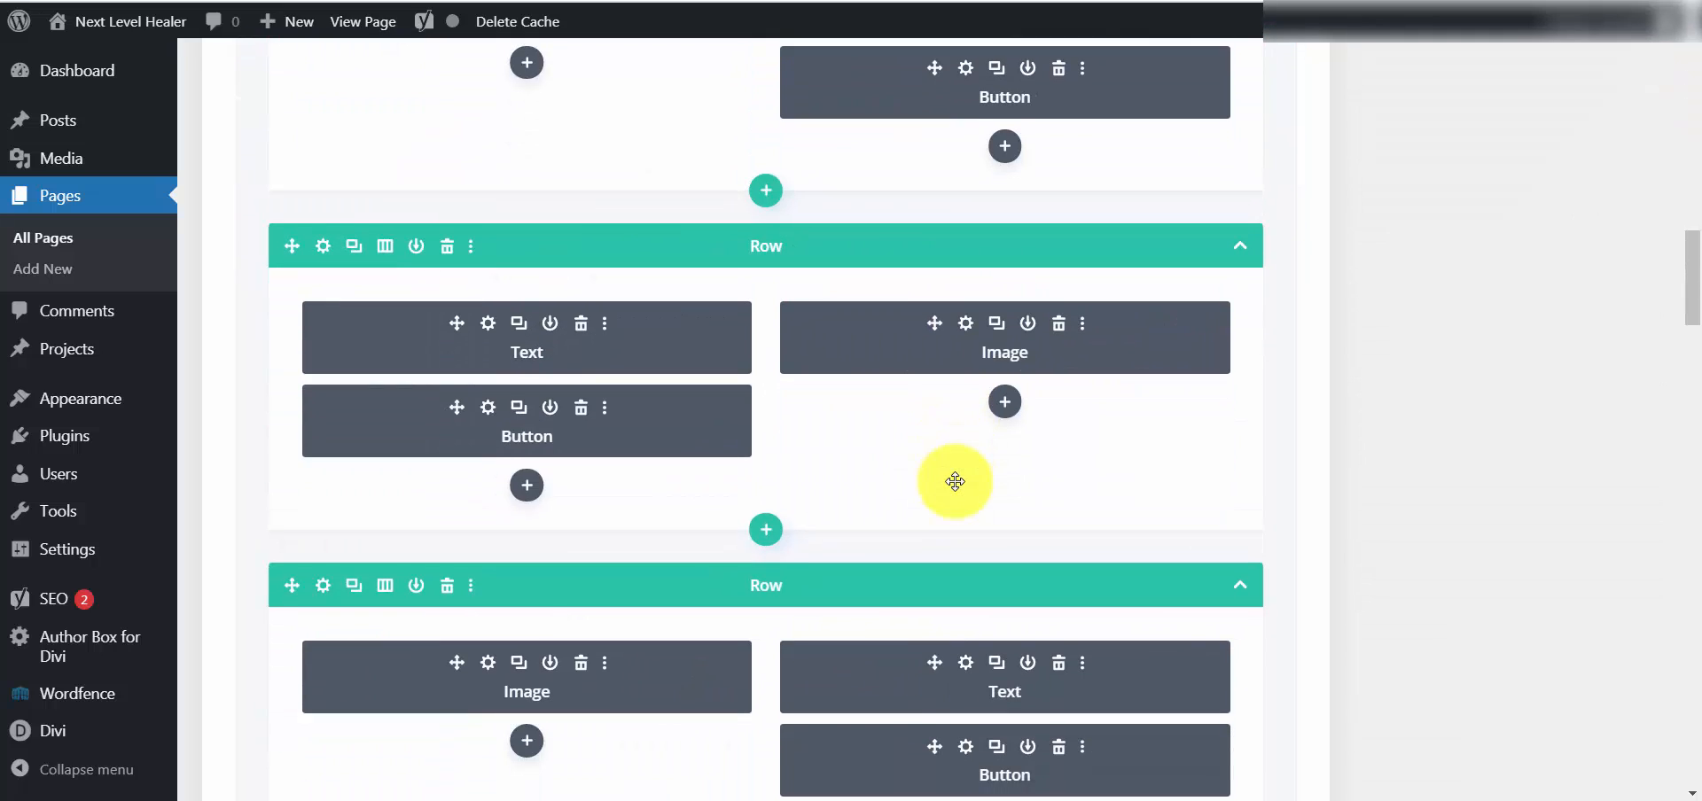
scroll(955, 481, "up", 15)
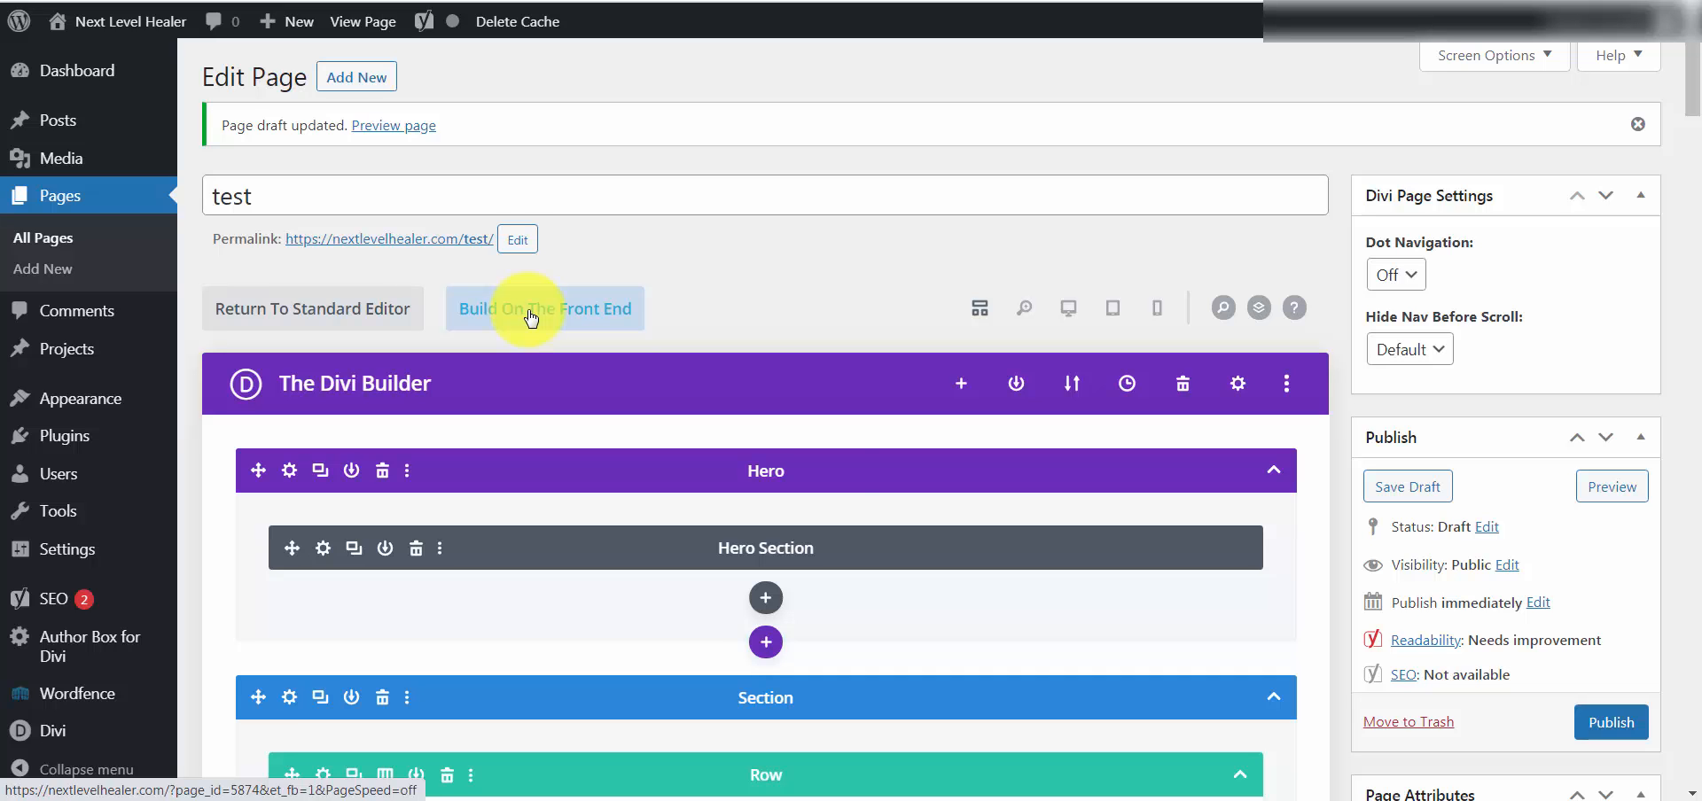
scroll(828, 459, "down", 5)
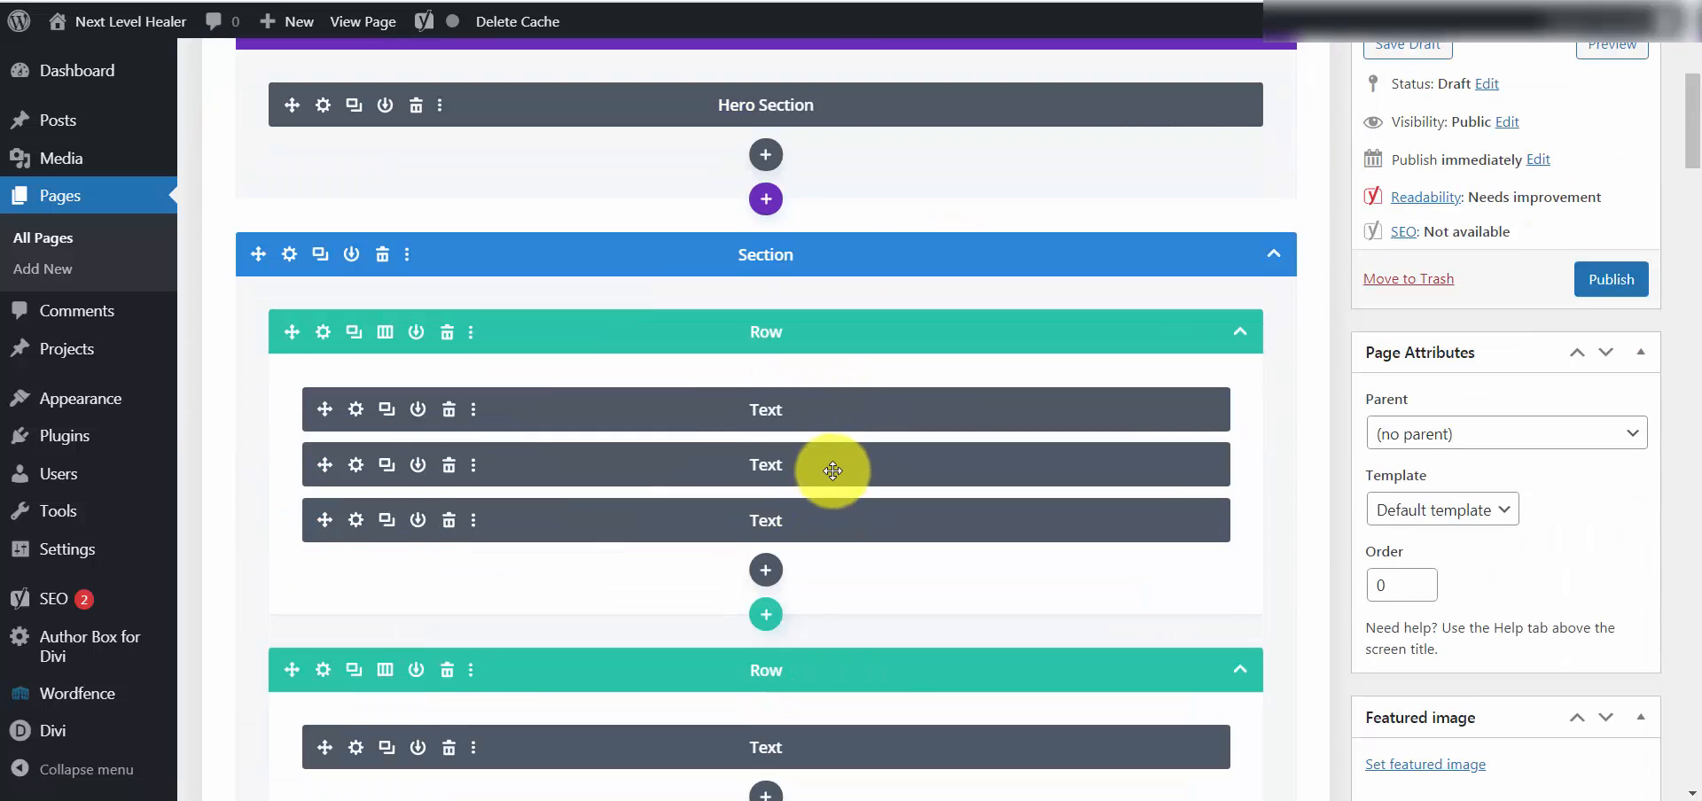
scroll(830, 466, "down", 5)
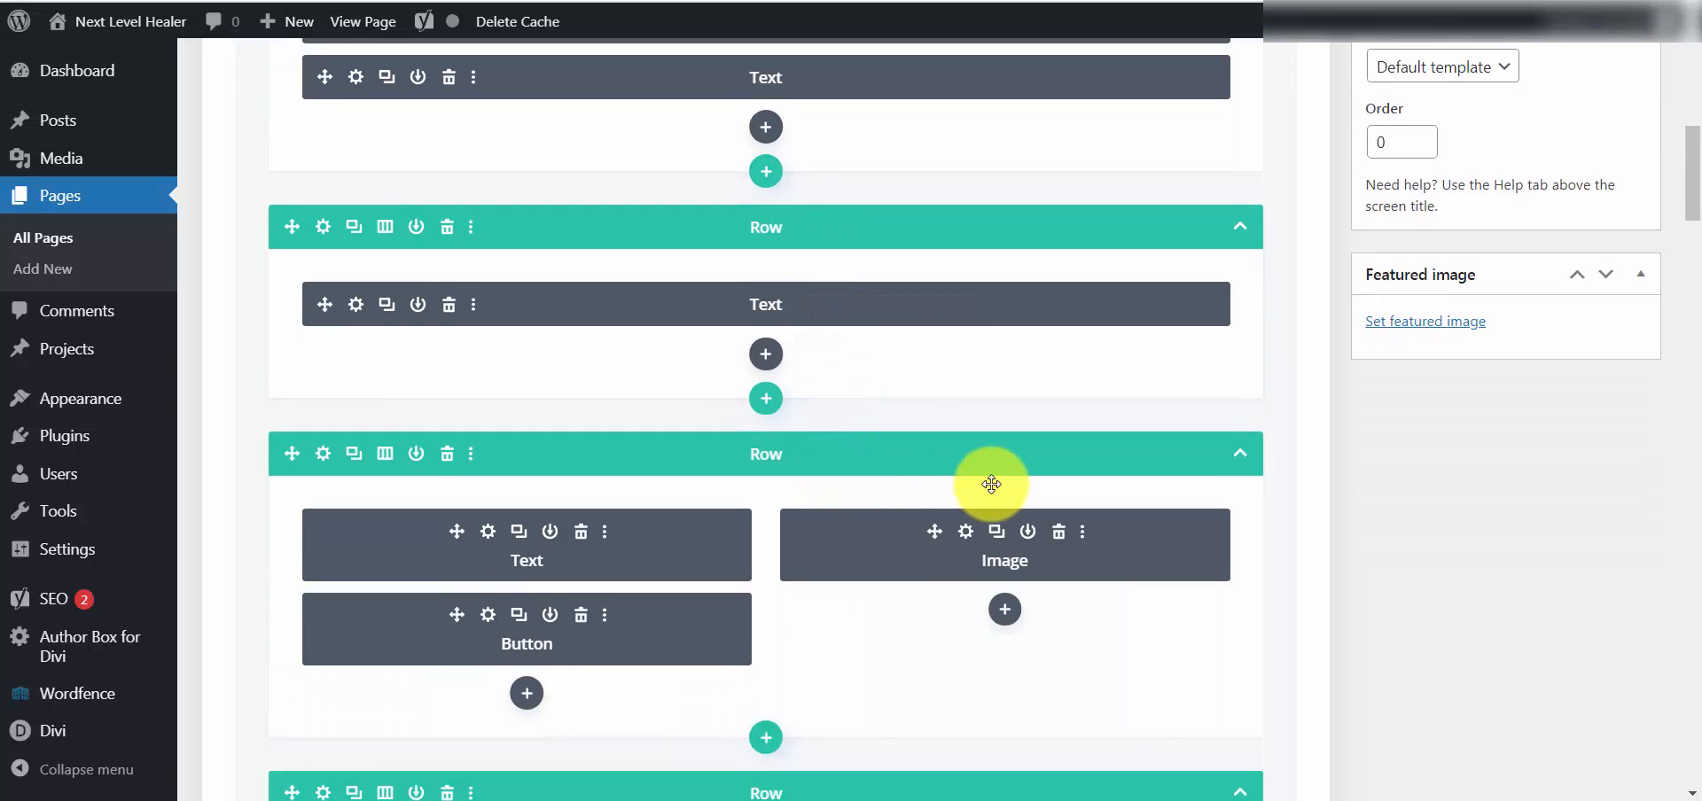
scroll(990, 488, "down", 4)
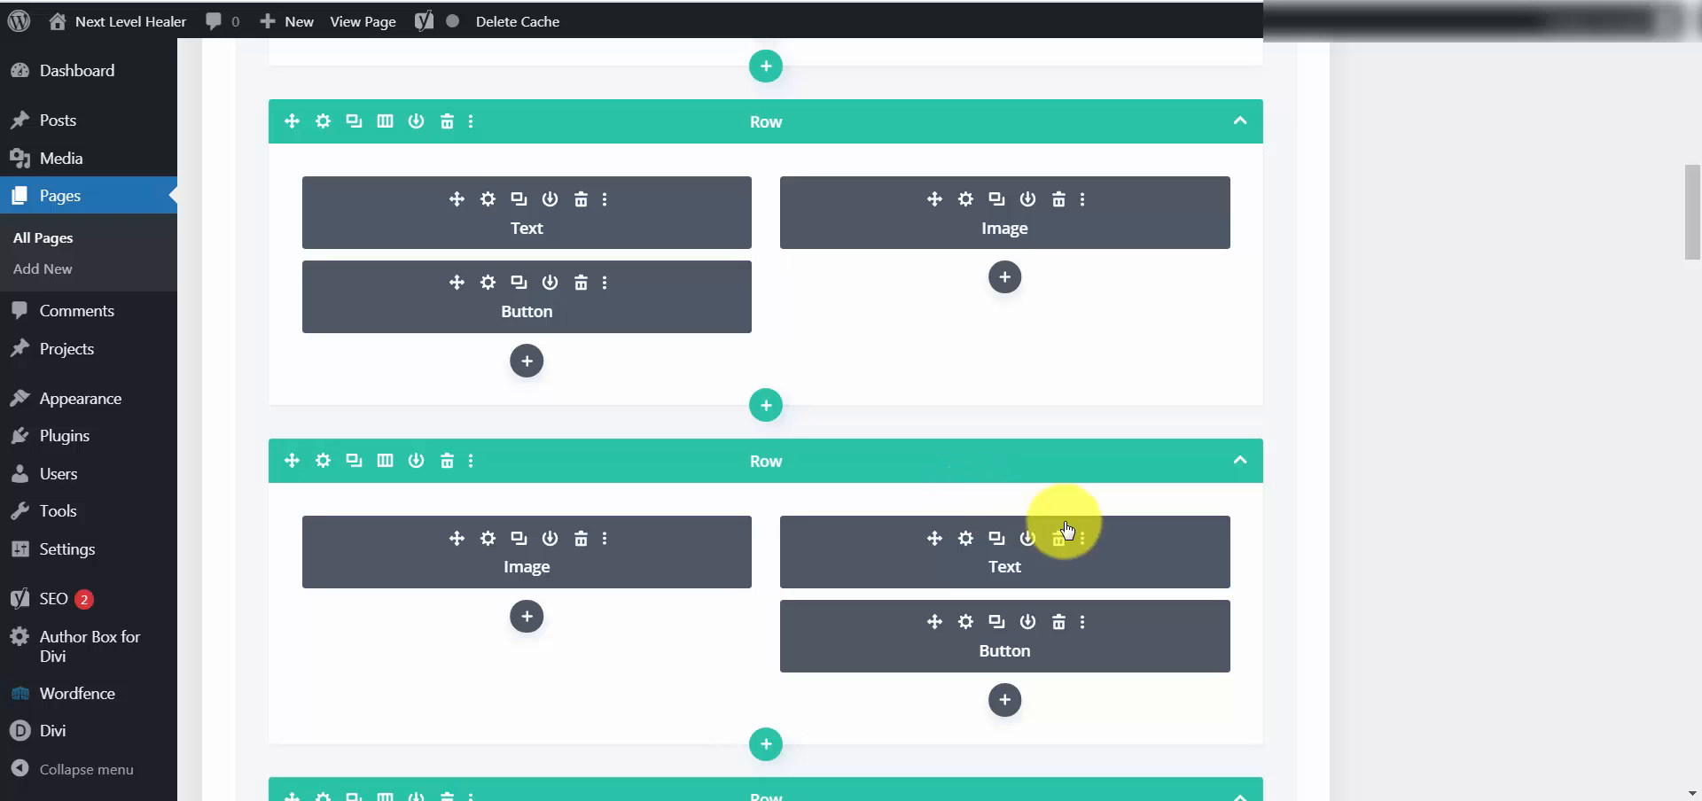
scroll(980, 549, "up", 15)
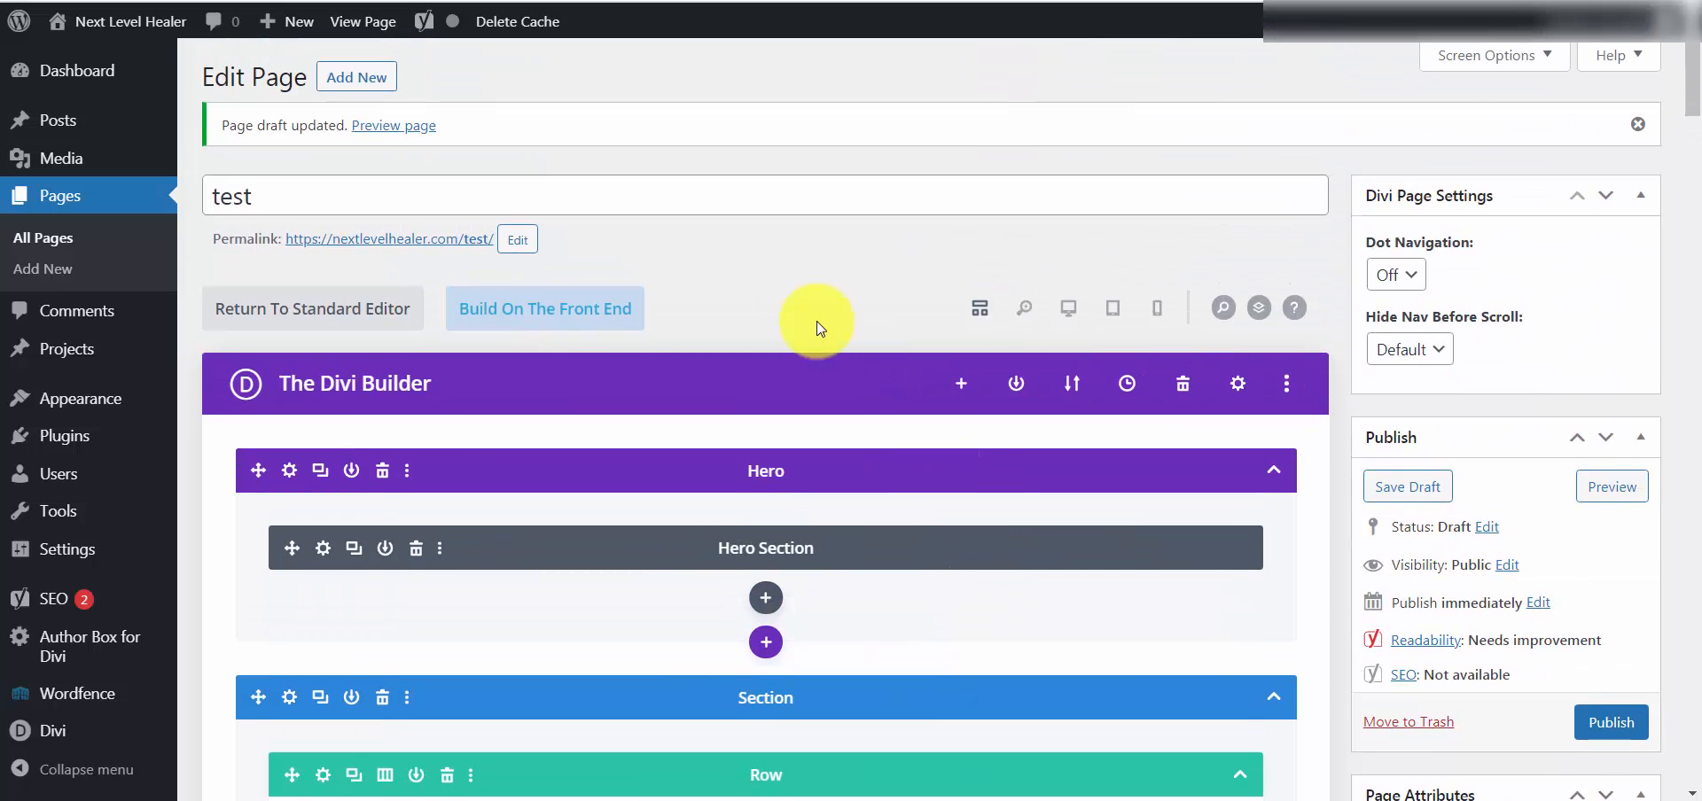
Switch the test page to front-end building and look over its hero and introductory text.
left_click(560, 317)
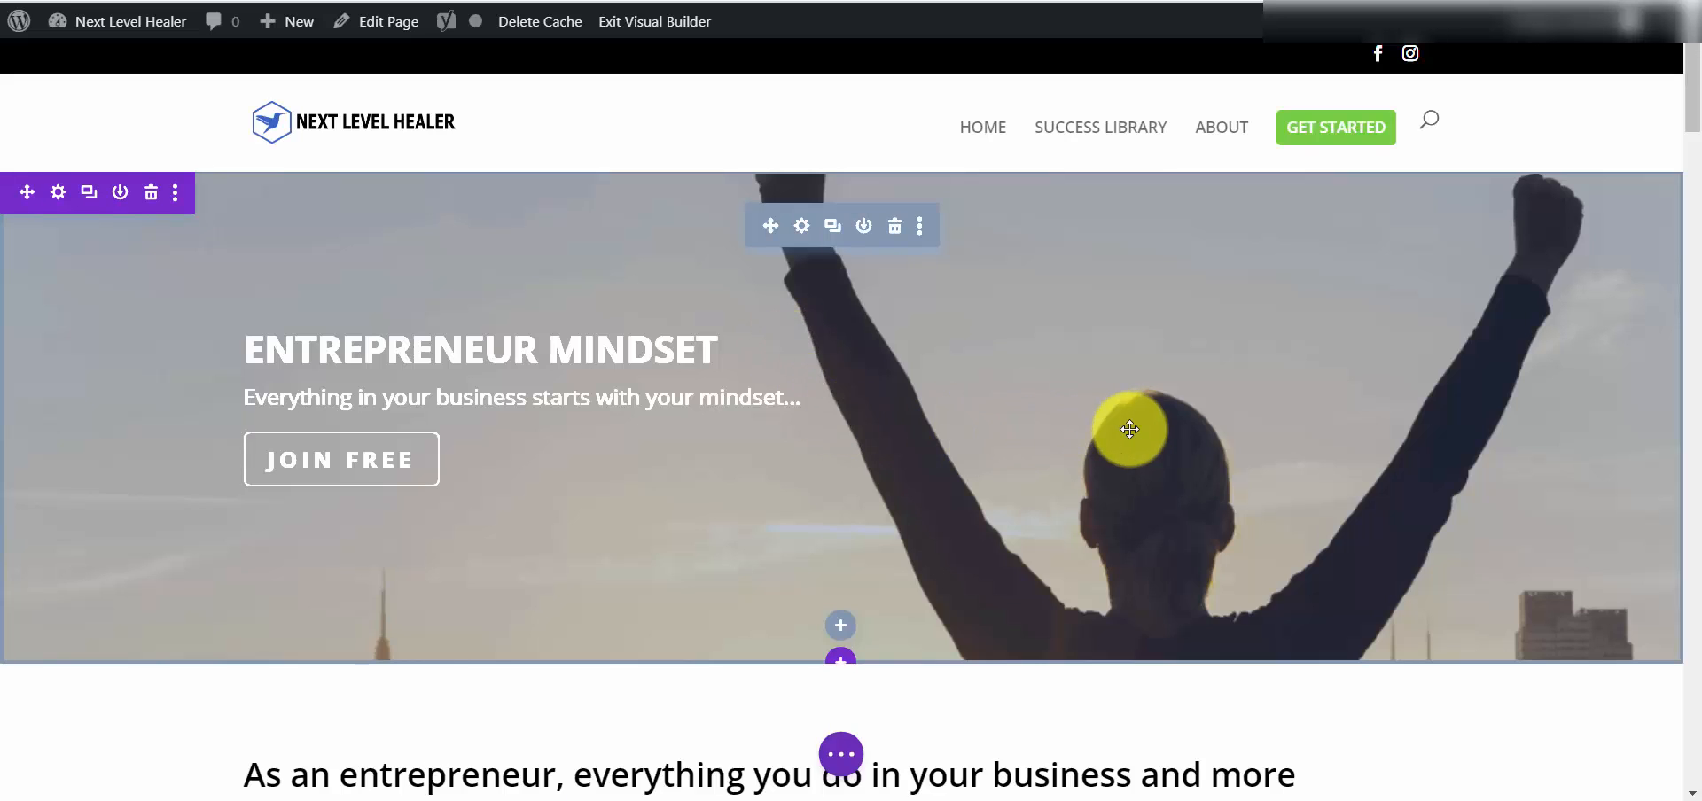
scroll(1134, 439, "down", 10)
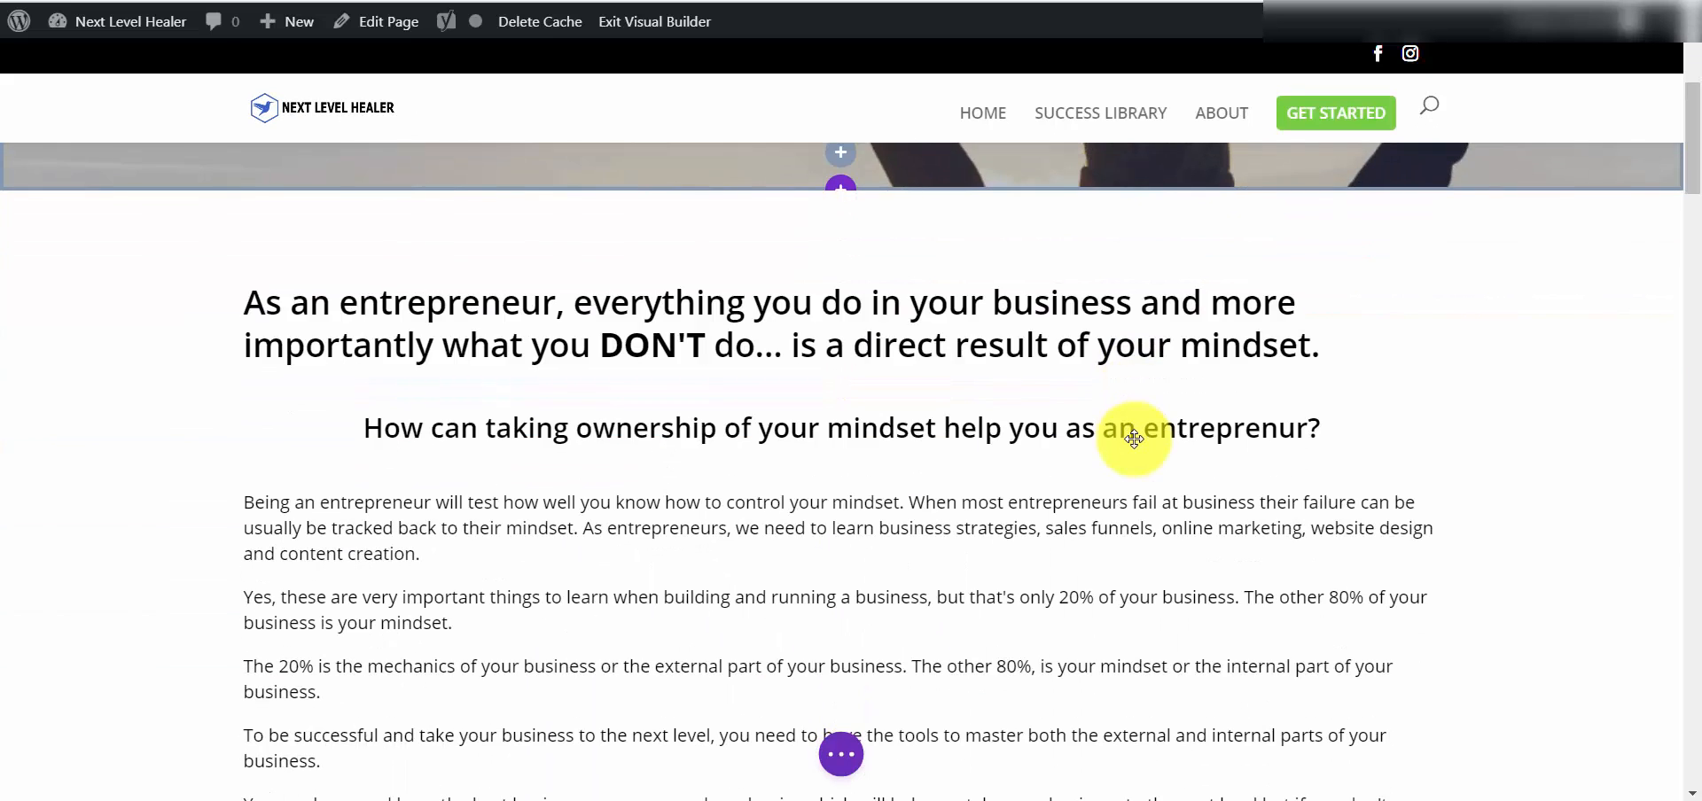
scroll(1135, 439, "up", 10)
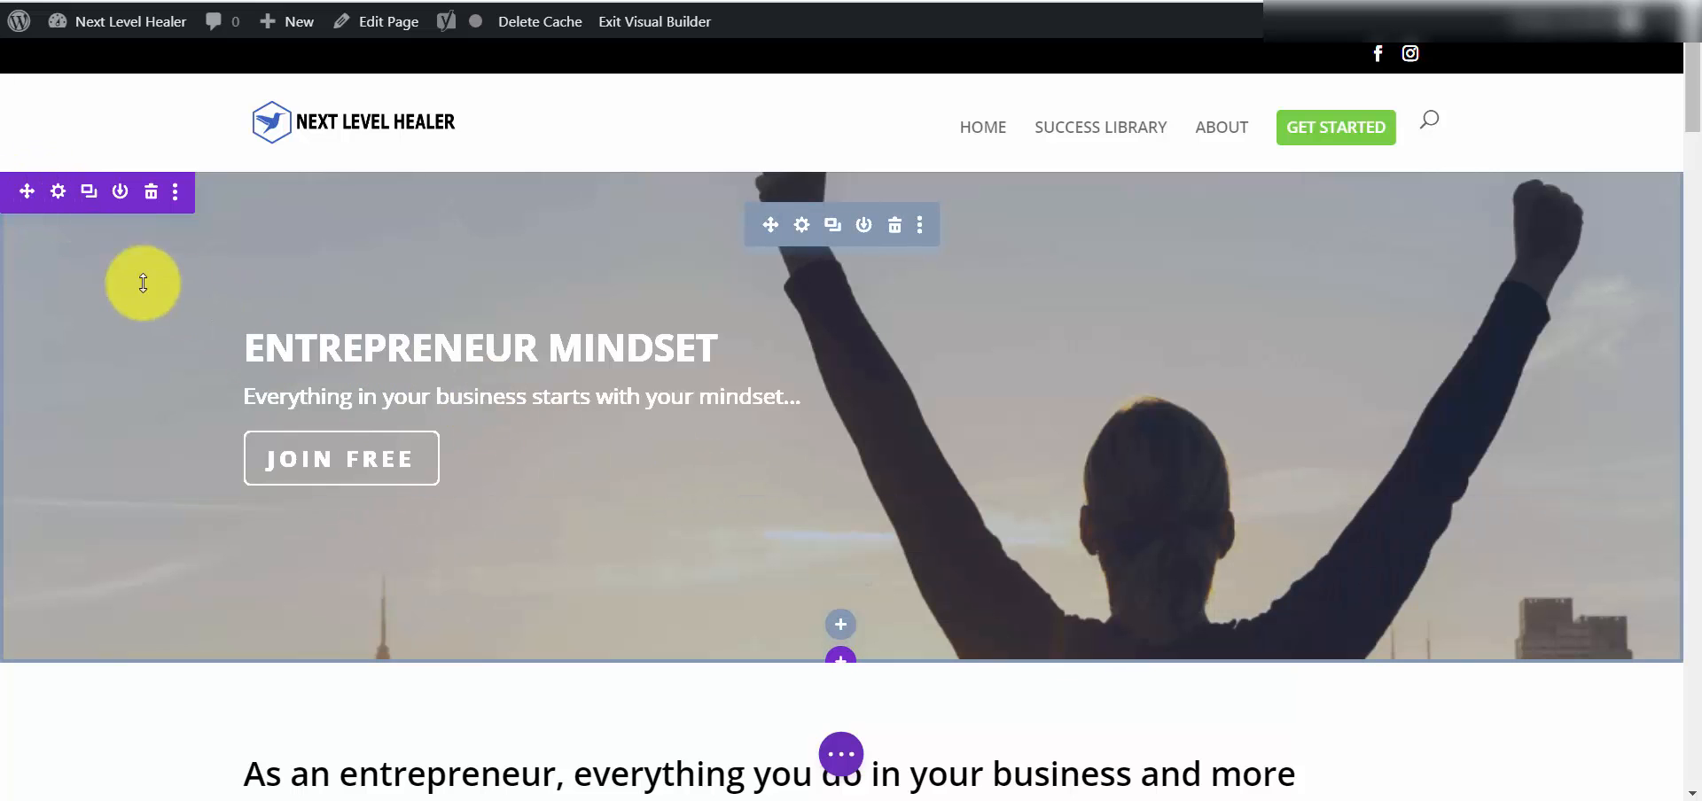
Examine the extent of the page's sections, rows and modules, from the hero to "DO YOU HAVE OWNERSHIP OF YOUR MINDSET?".
scroll(644, 475, "down", 6)
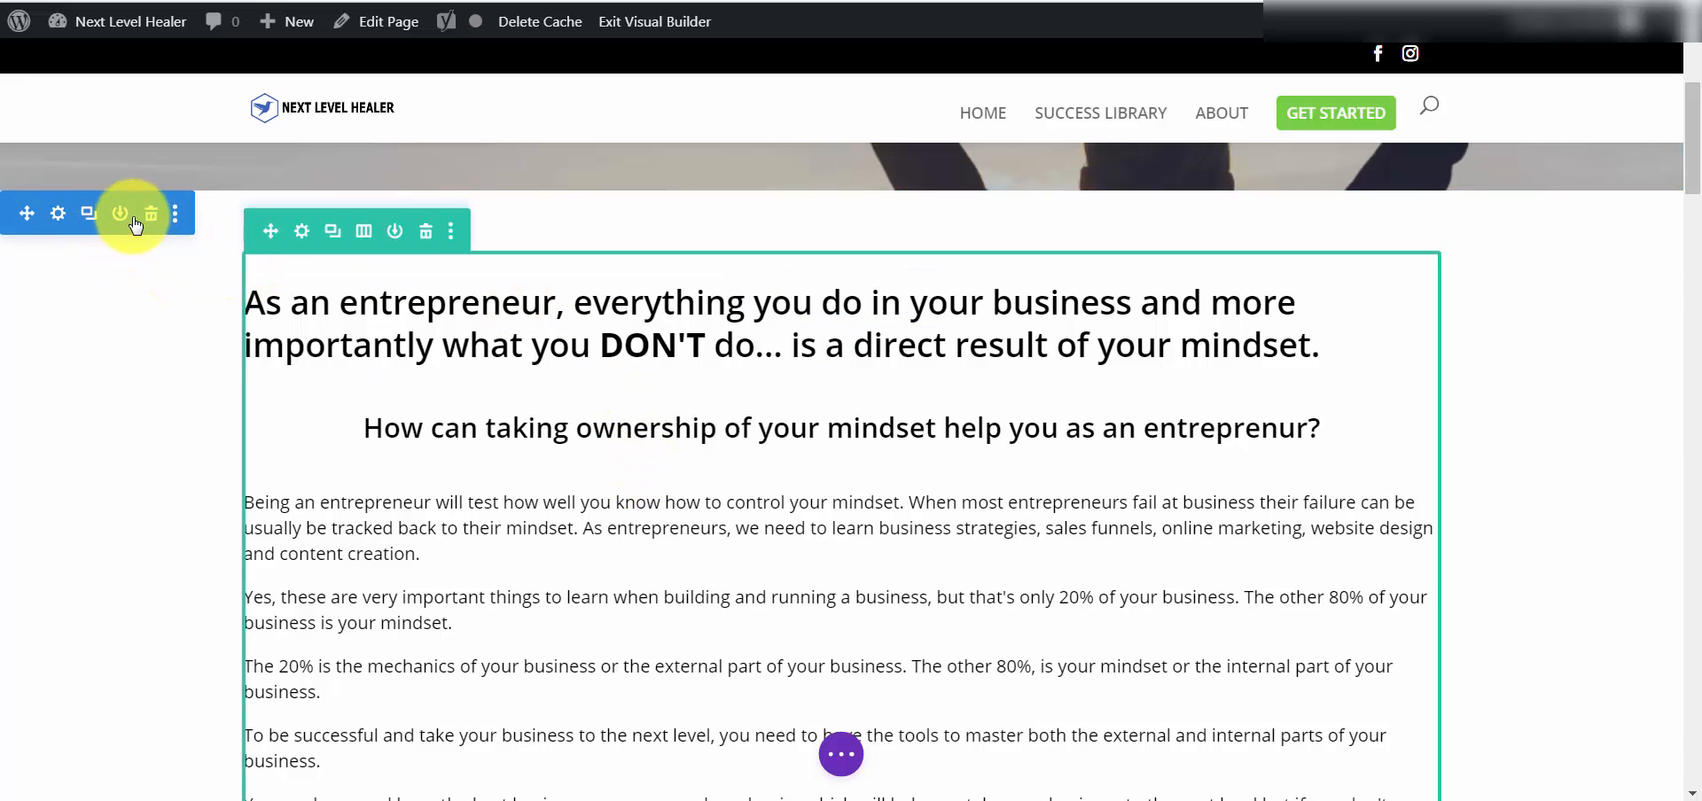
scroll(137, 221, "down", 15)
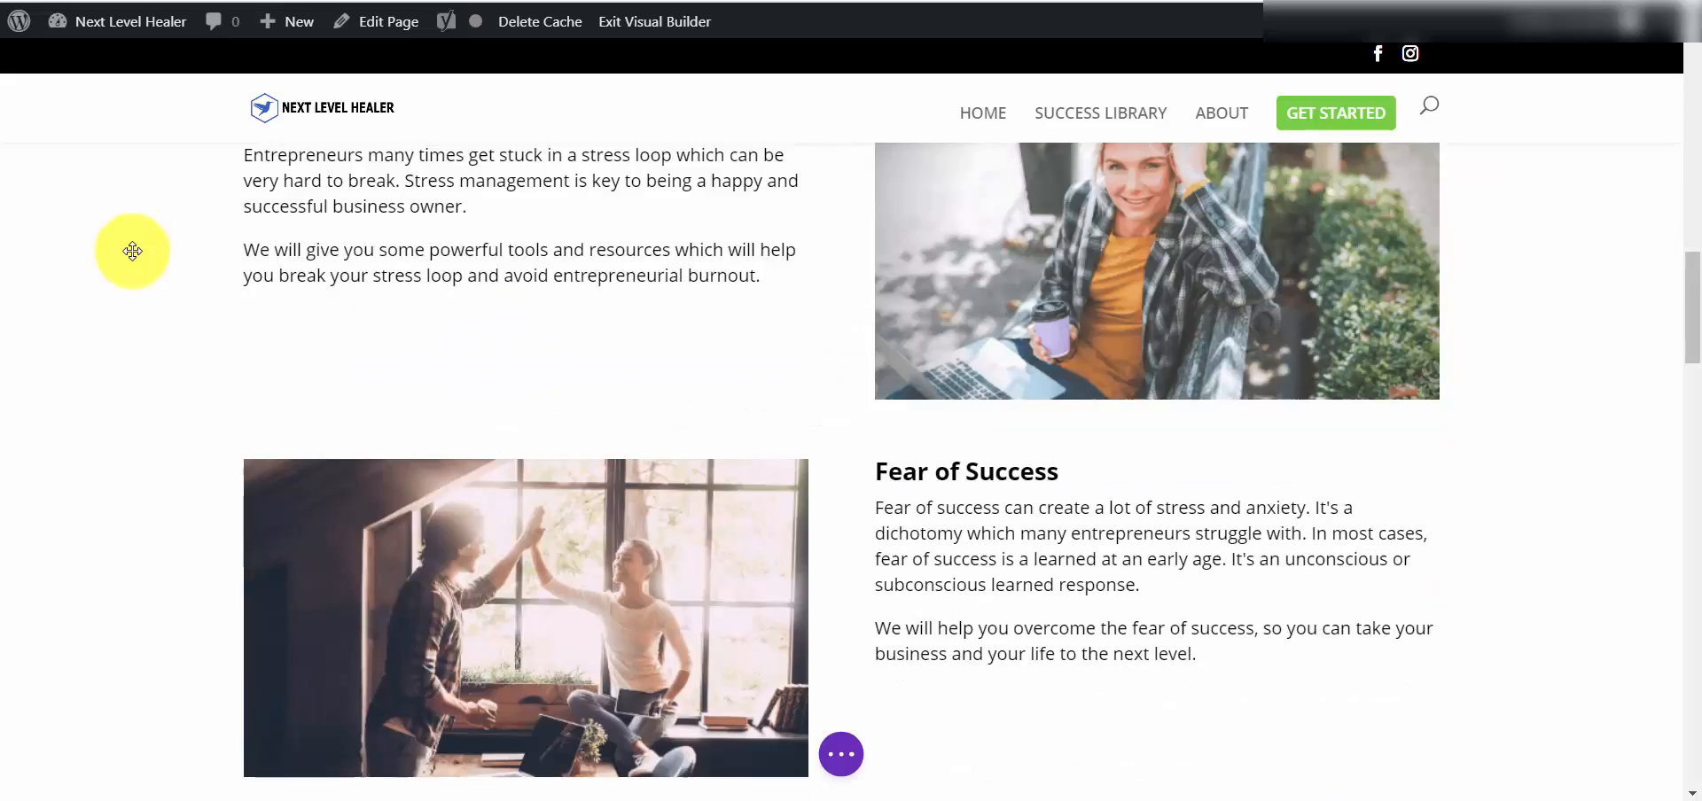
scroll(133, 252, "down", 5)
scroll(151, 254, "up", 10)
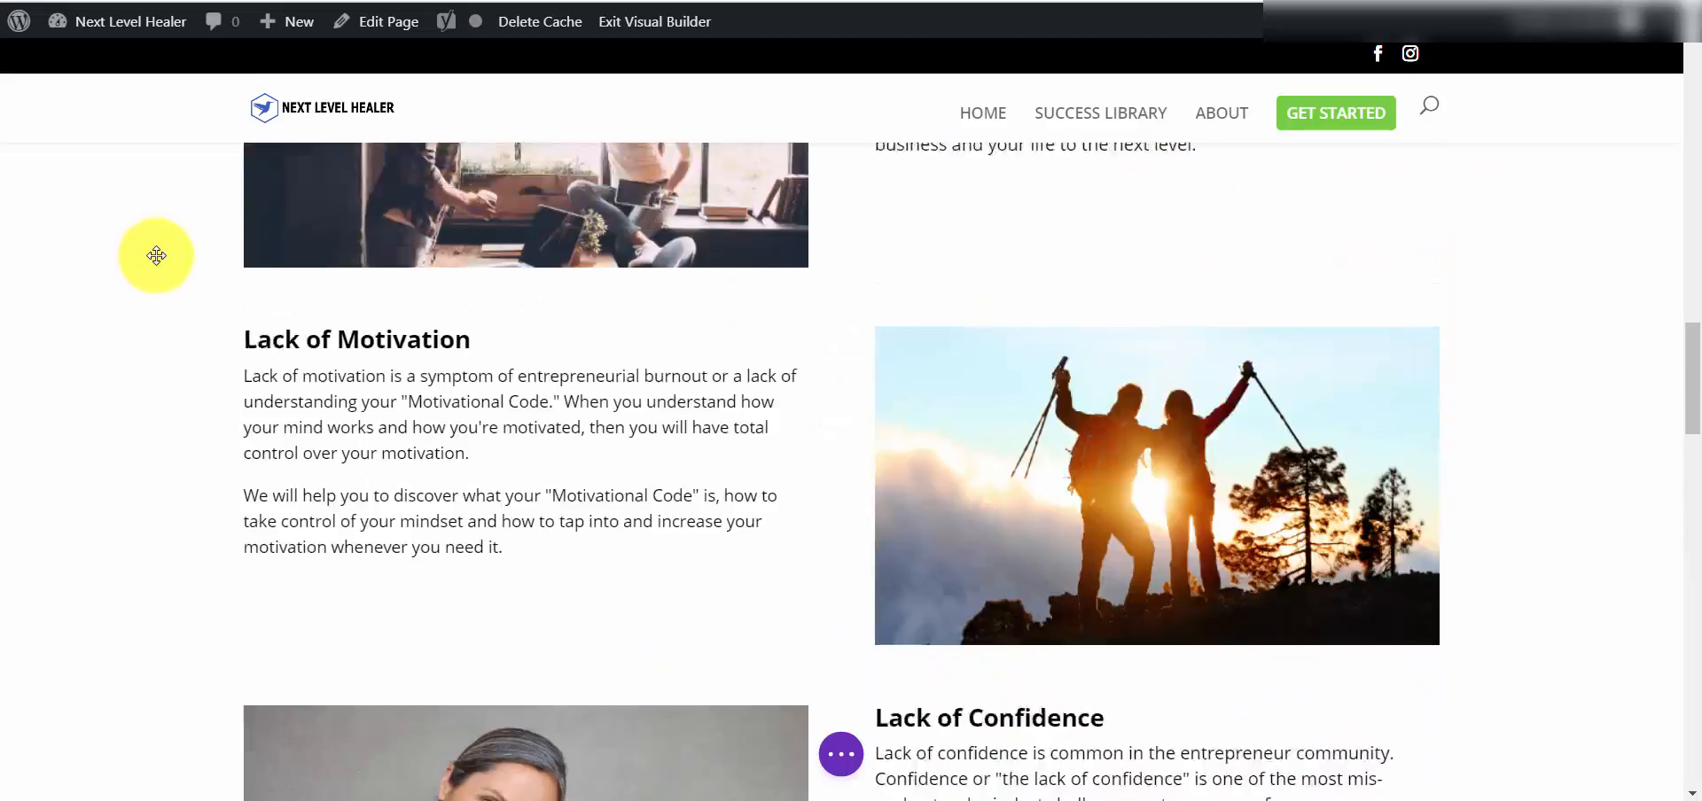
scroll(156, 255, "up", 10)
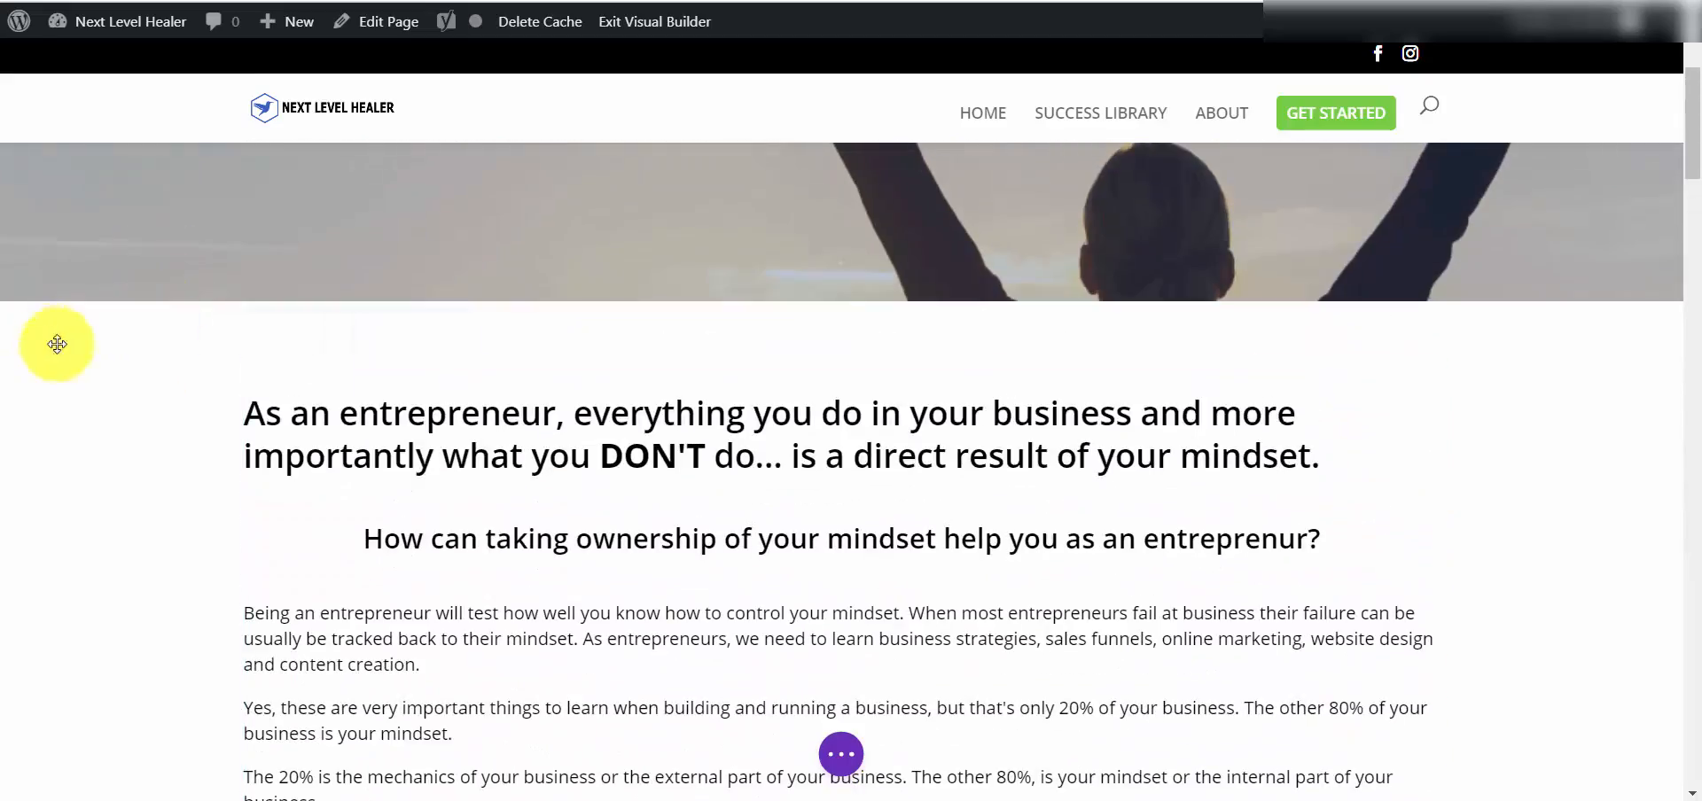
mouse_move(40, 329)
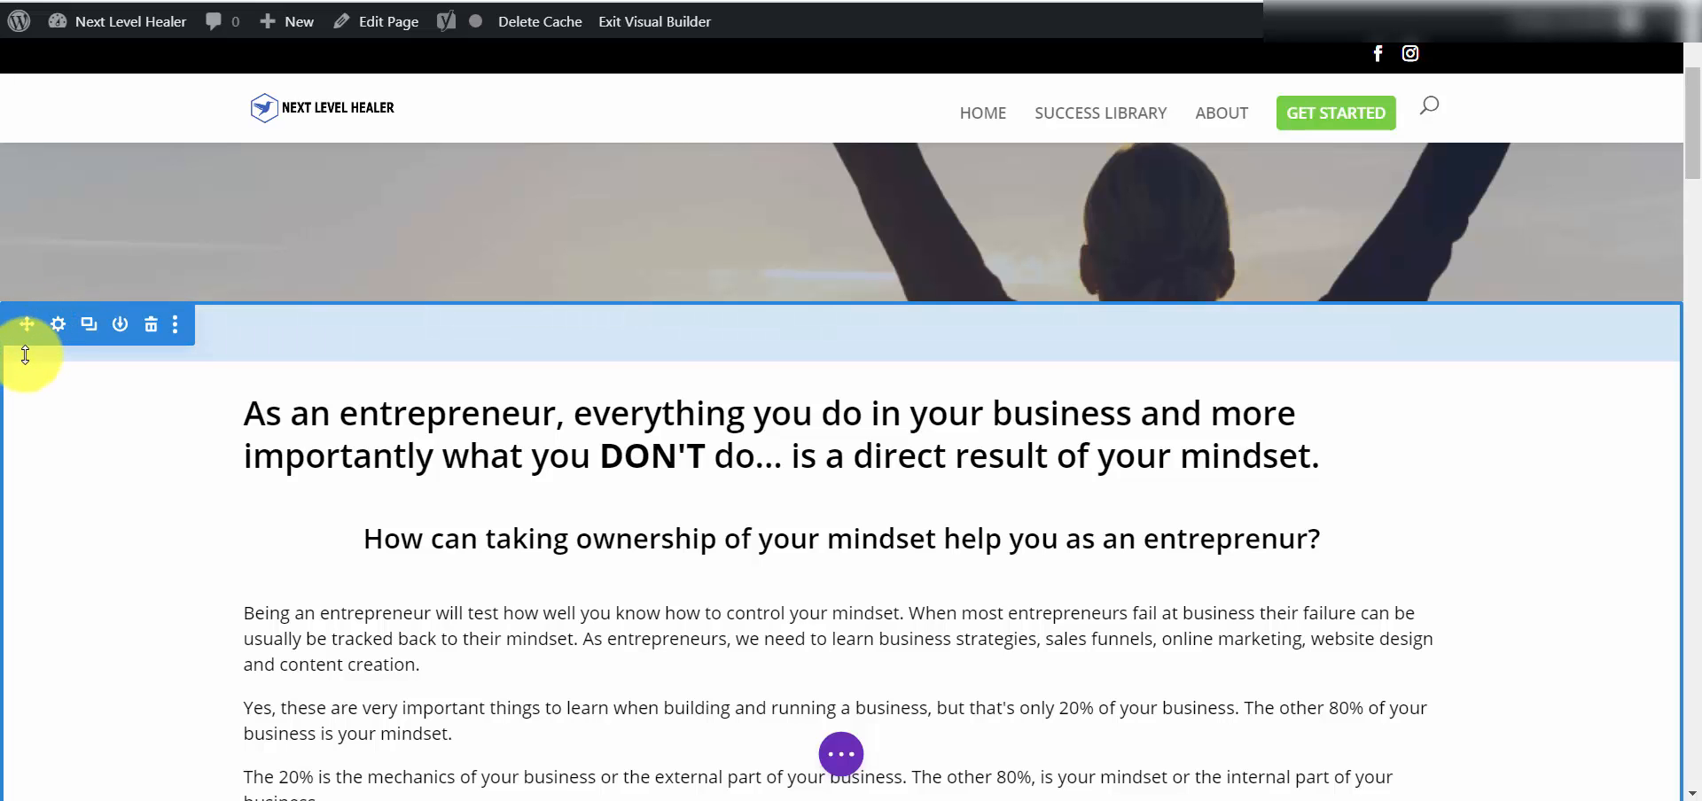
scroll(25, 354, "down", 15)
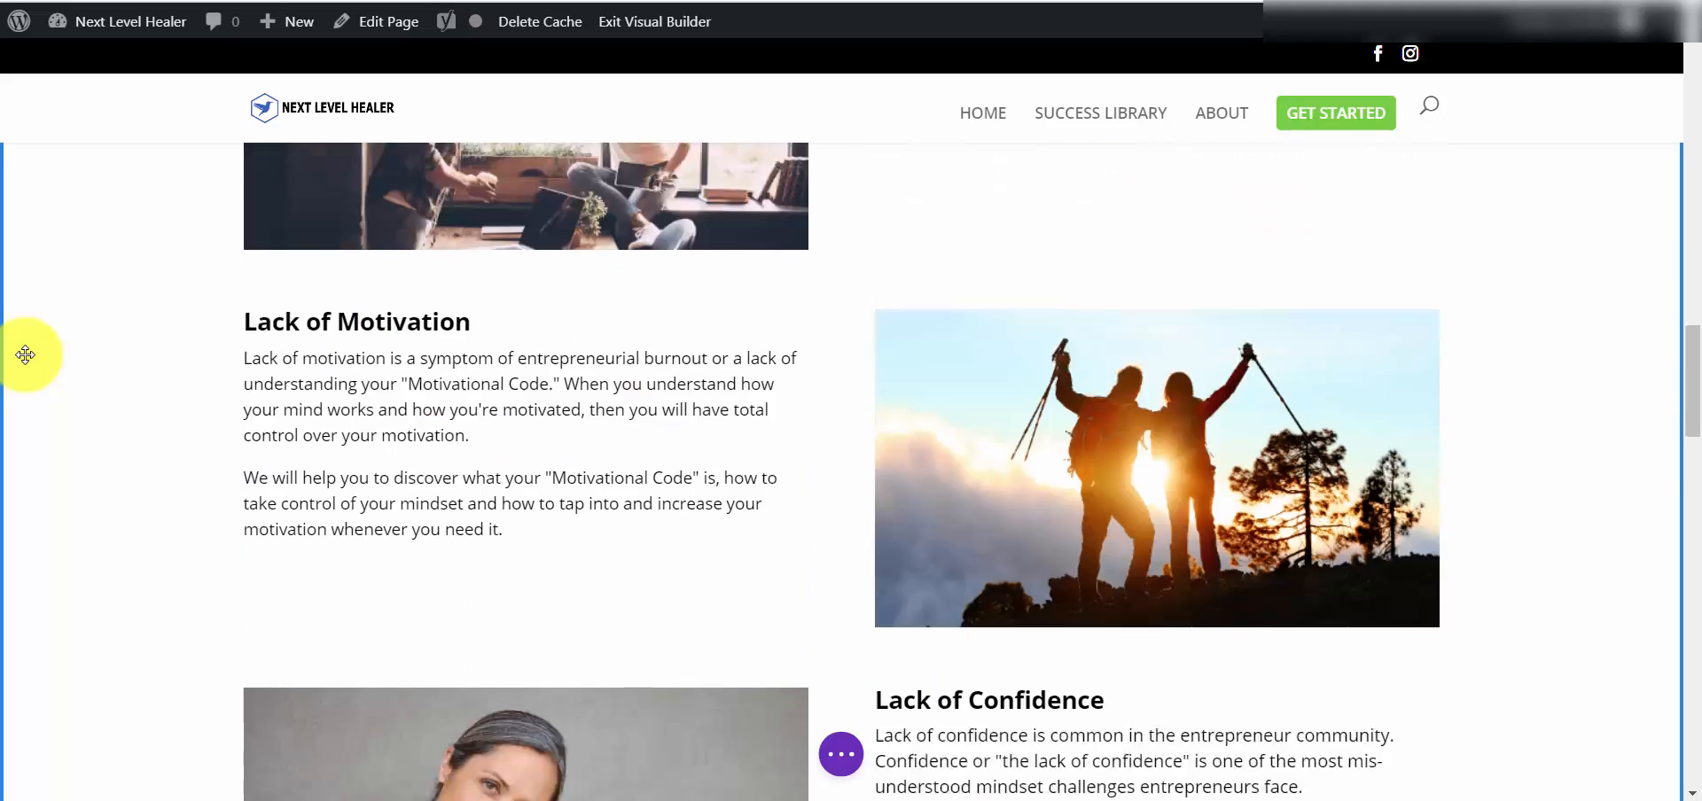
scroll(25, 355, "down", 12)
scroll(27, 354, "up", 2)
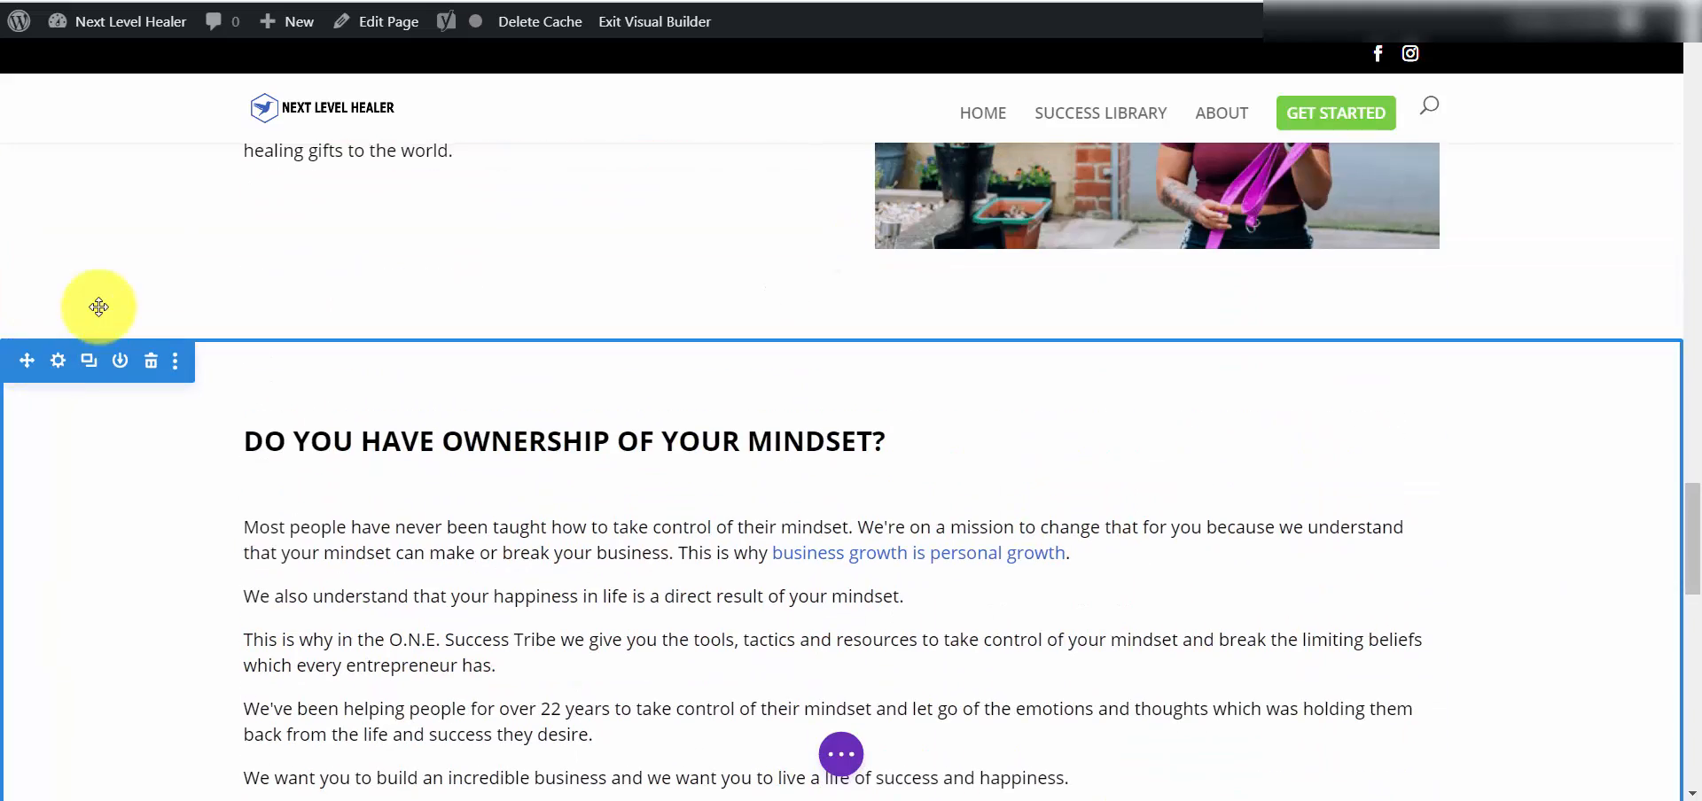
scroll(88, 381, "up", 1)
scroll(89, 390, "up", 20)
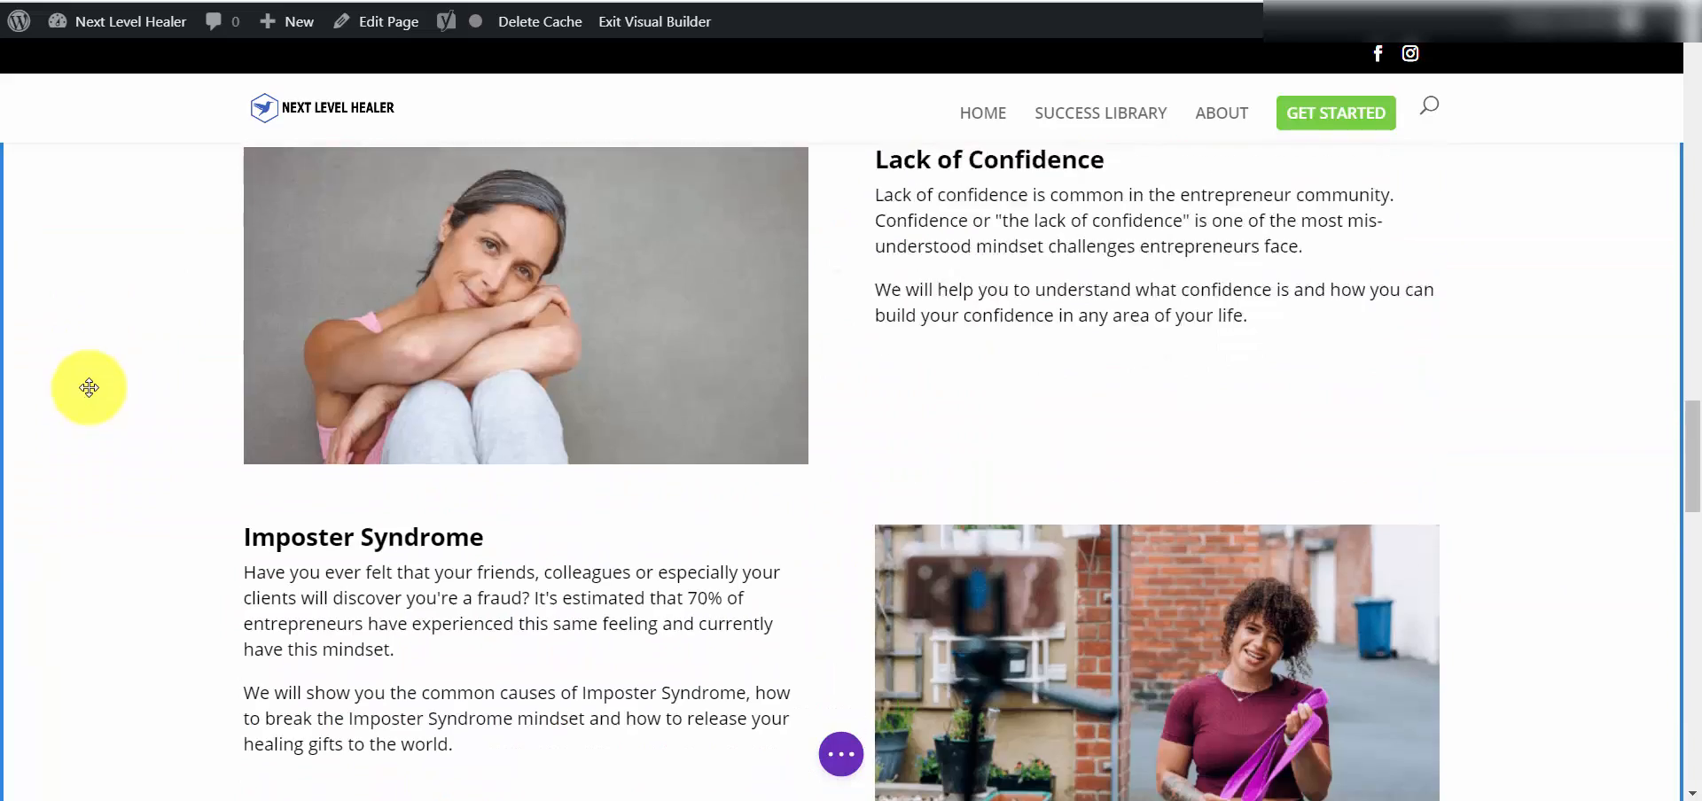
scroll(92, 382, "up", 8)
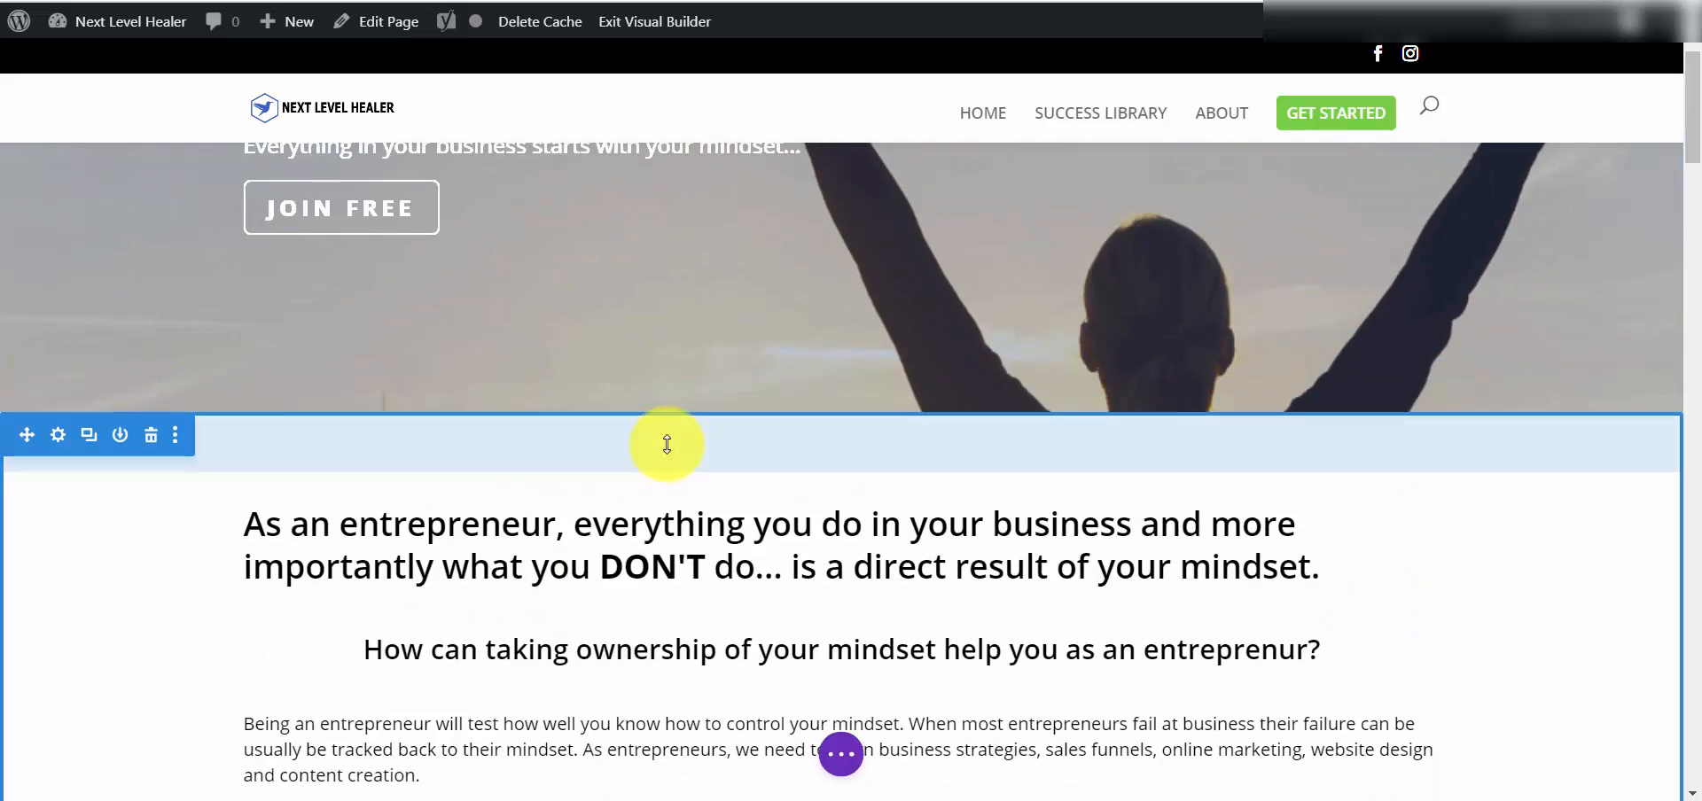
scroll(681, 444, "down", 3)
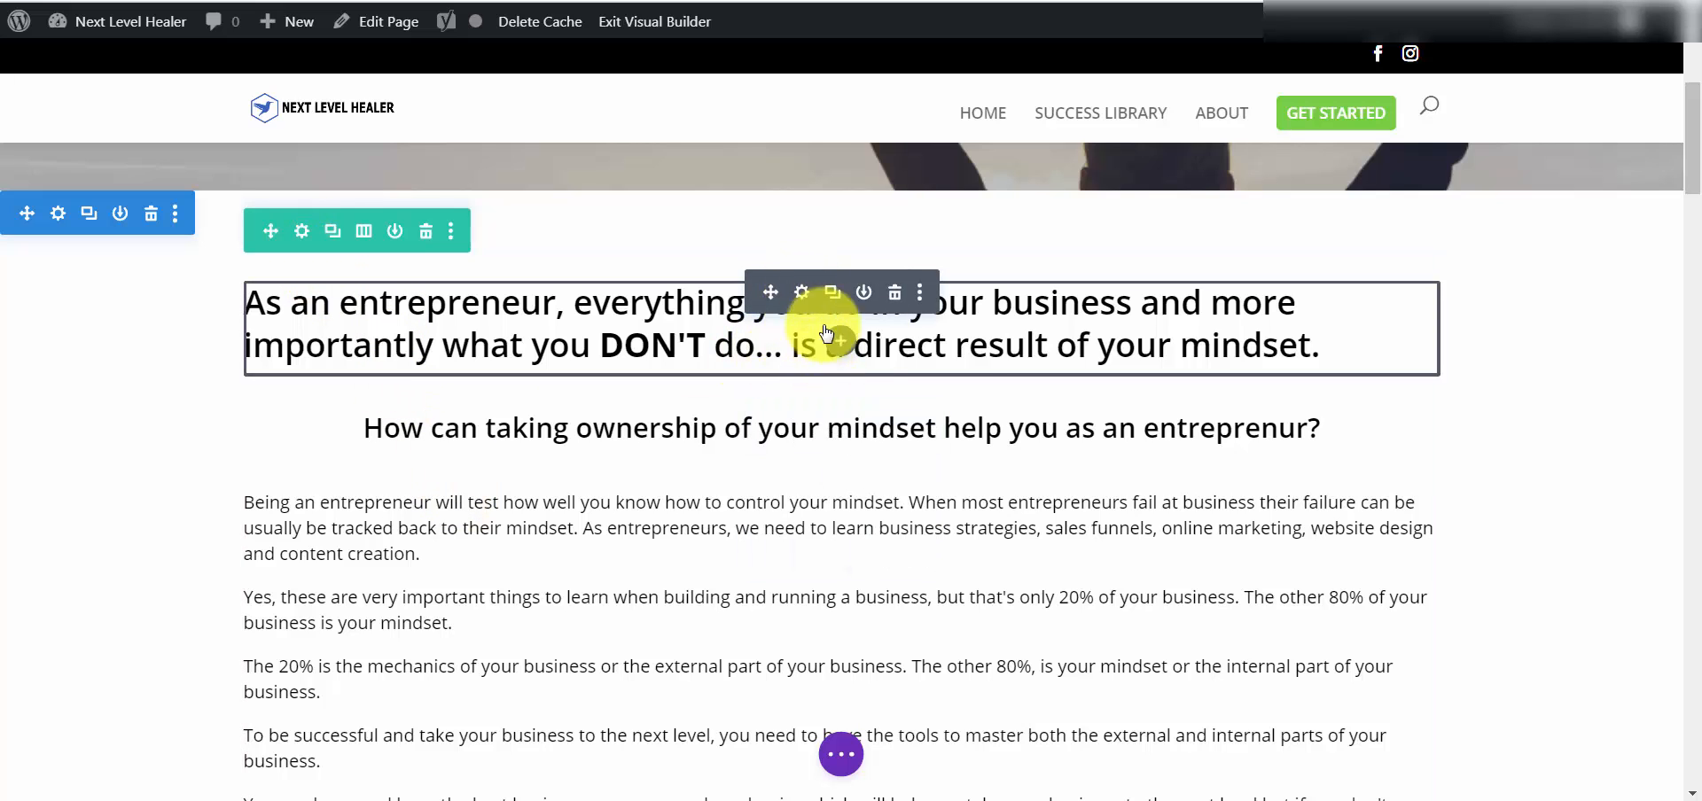
scroll(957, 441, "down", 10)
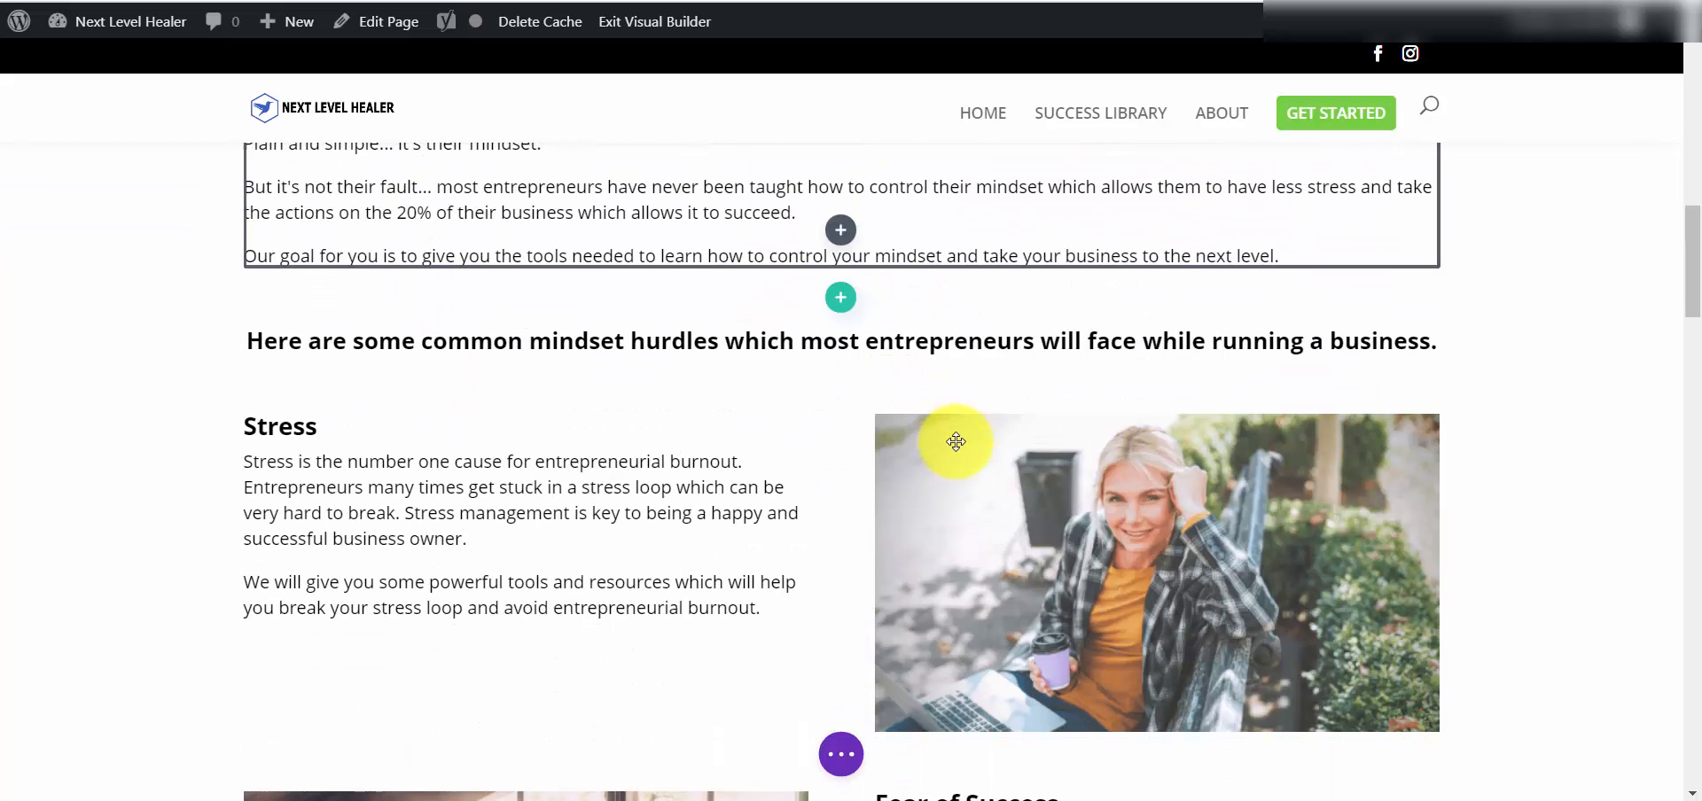
scroll(957, 441, "up", 6)
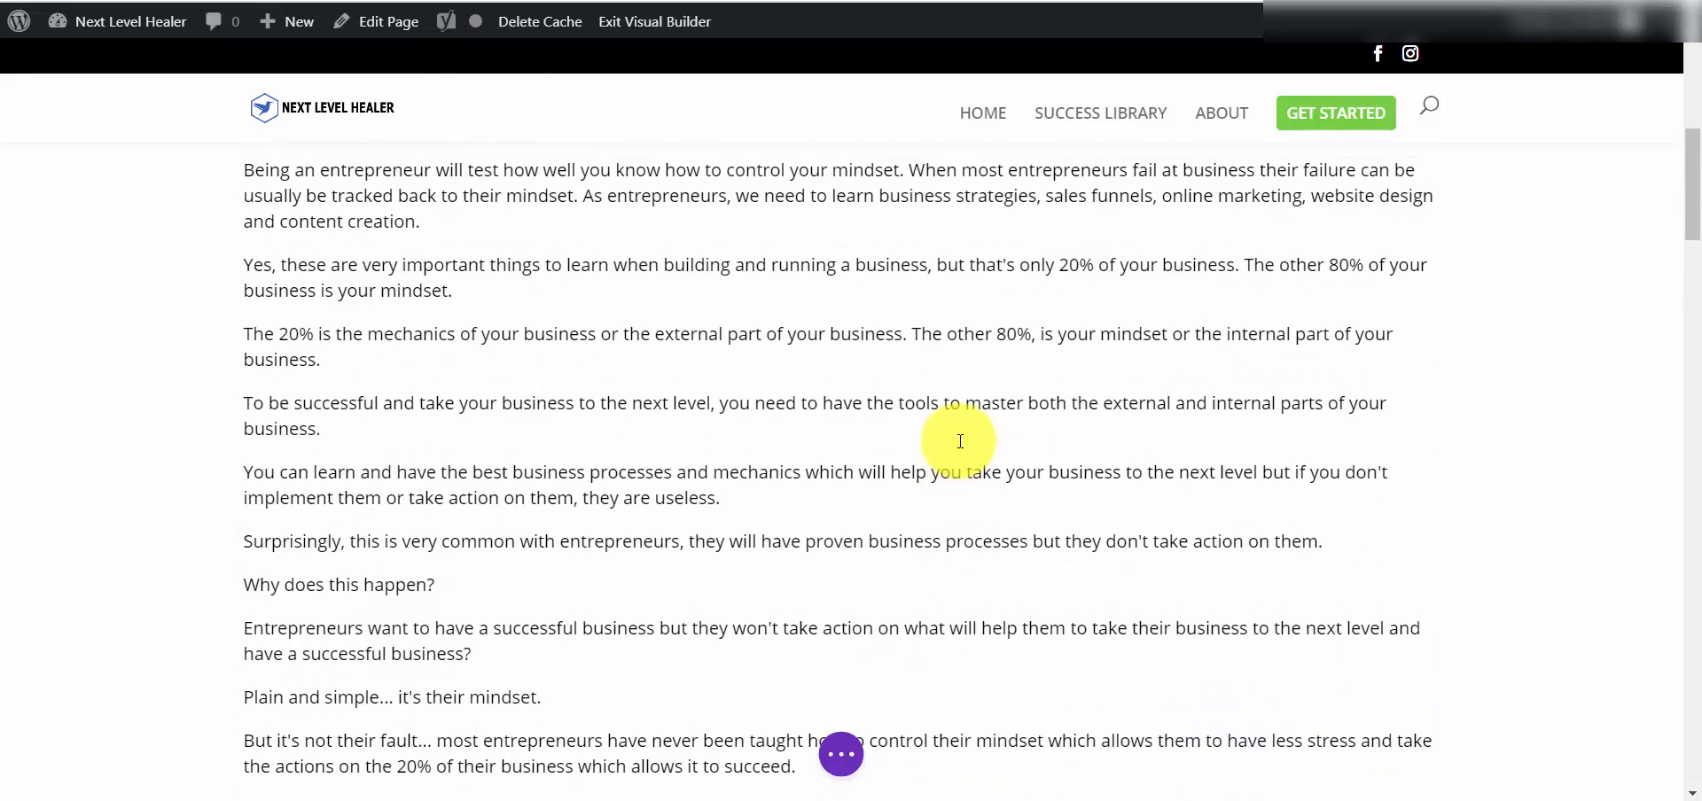
scroll(960, 441, "up", 5)
scroll(815, 474, "up", 2)
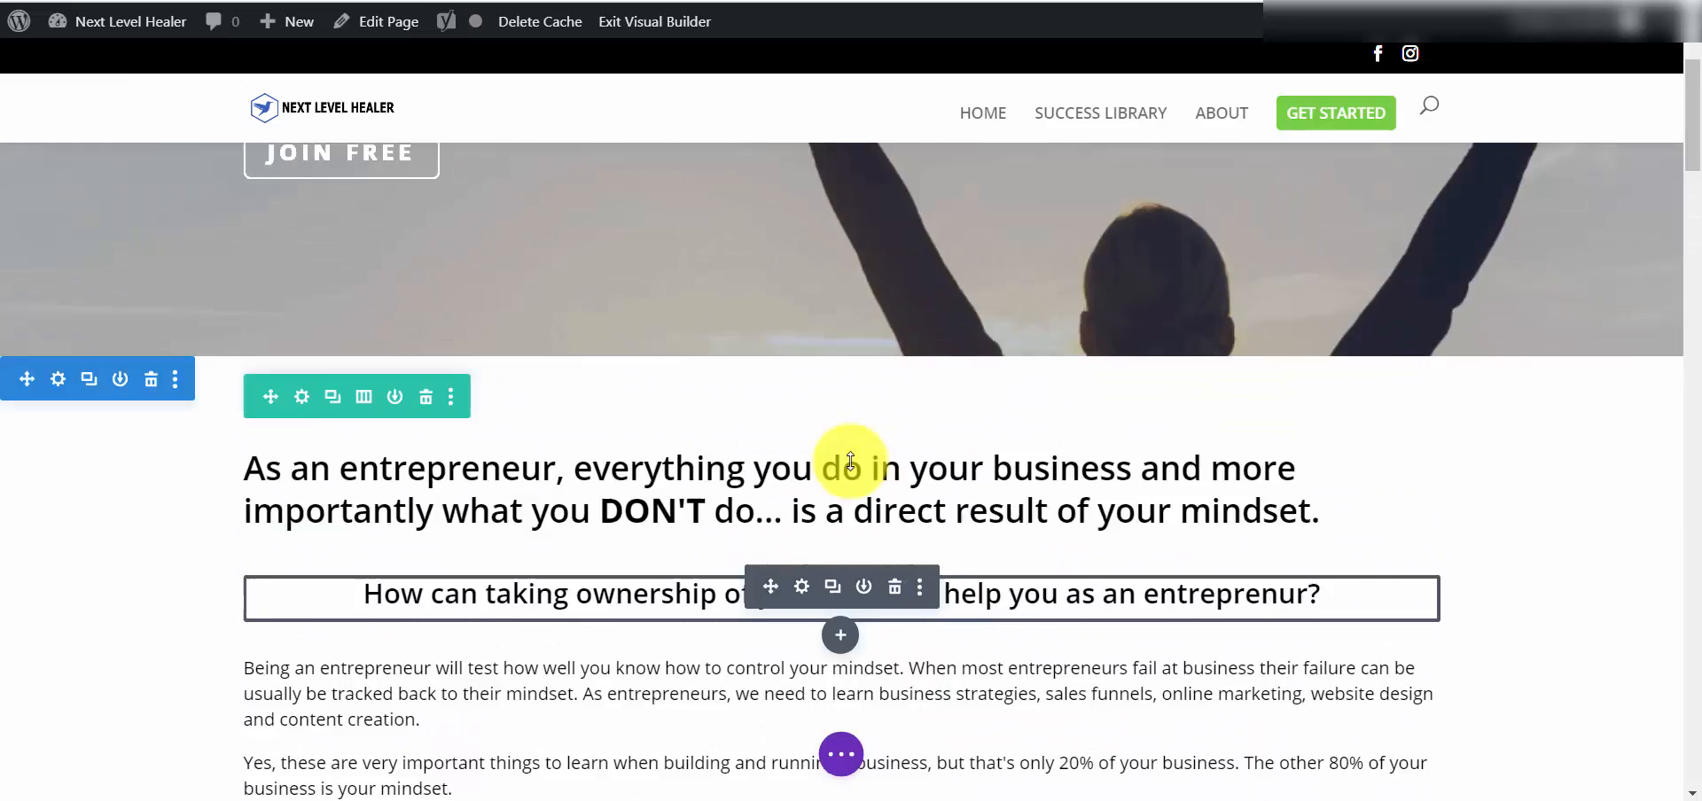
Duplicate the "ENTREPRENEUR MINDSET" hero module and look at the copy below the original.
scroll(851, 460, "up", 3)
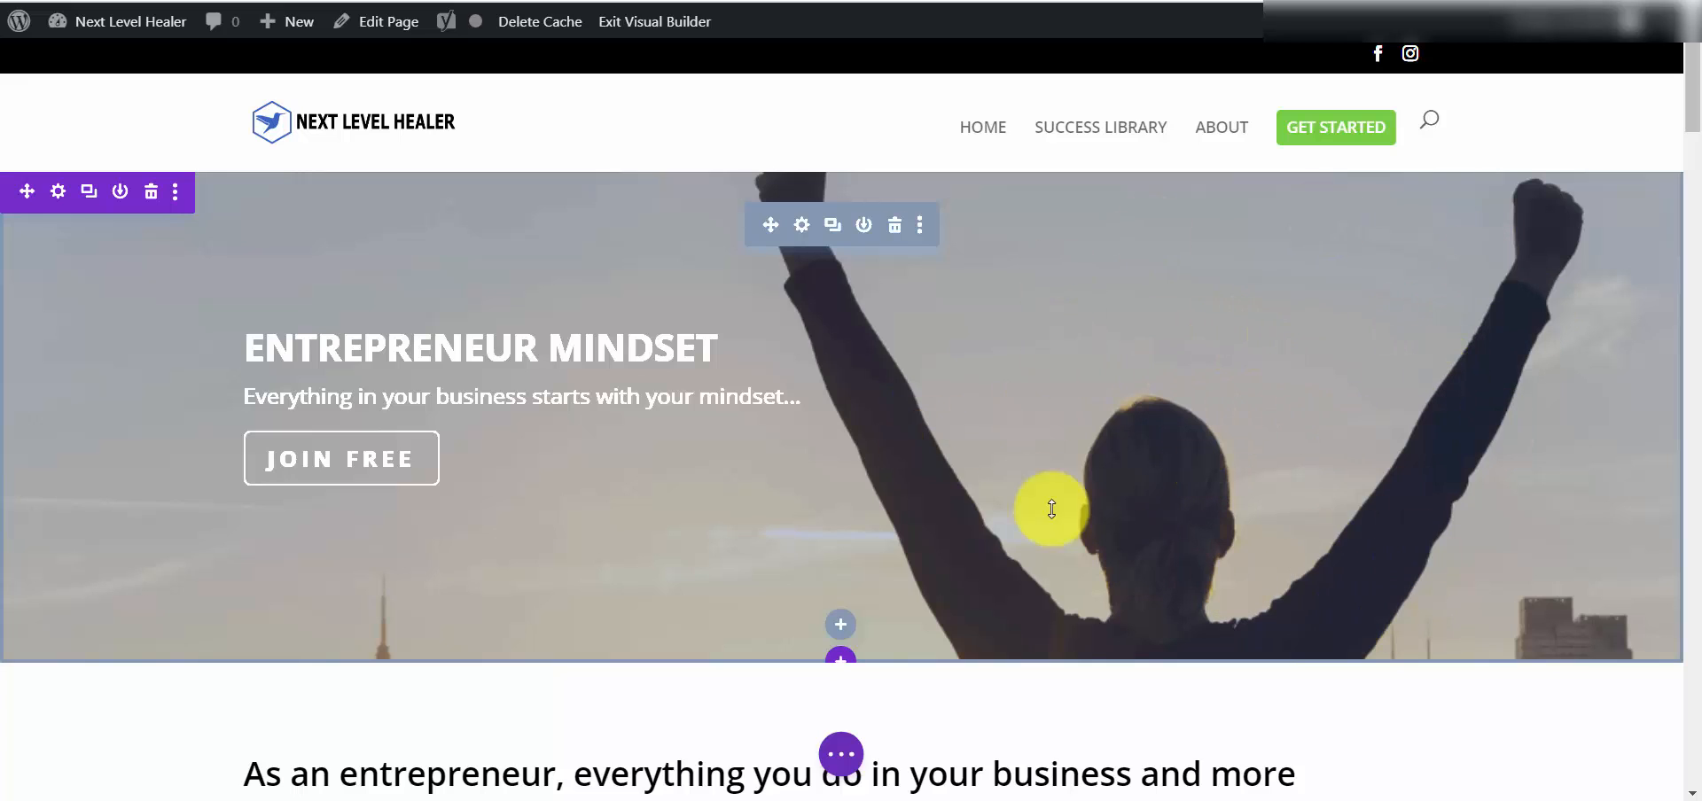
left_click(832, 228)
scroll(918, 496, "down", 5)
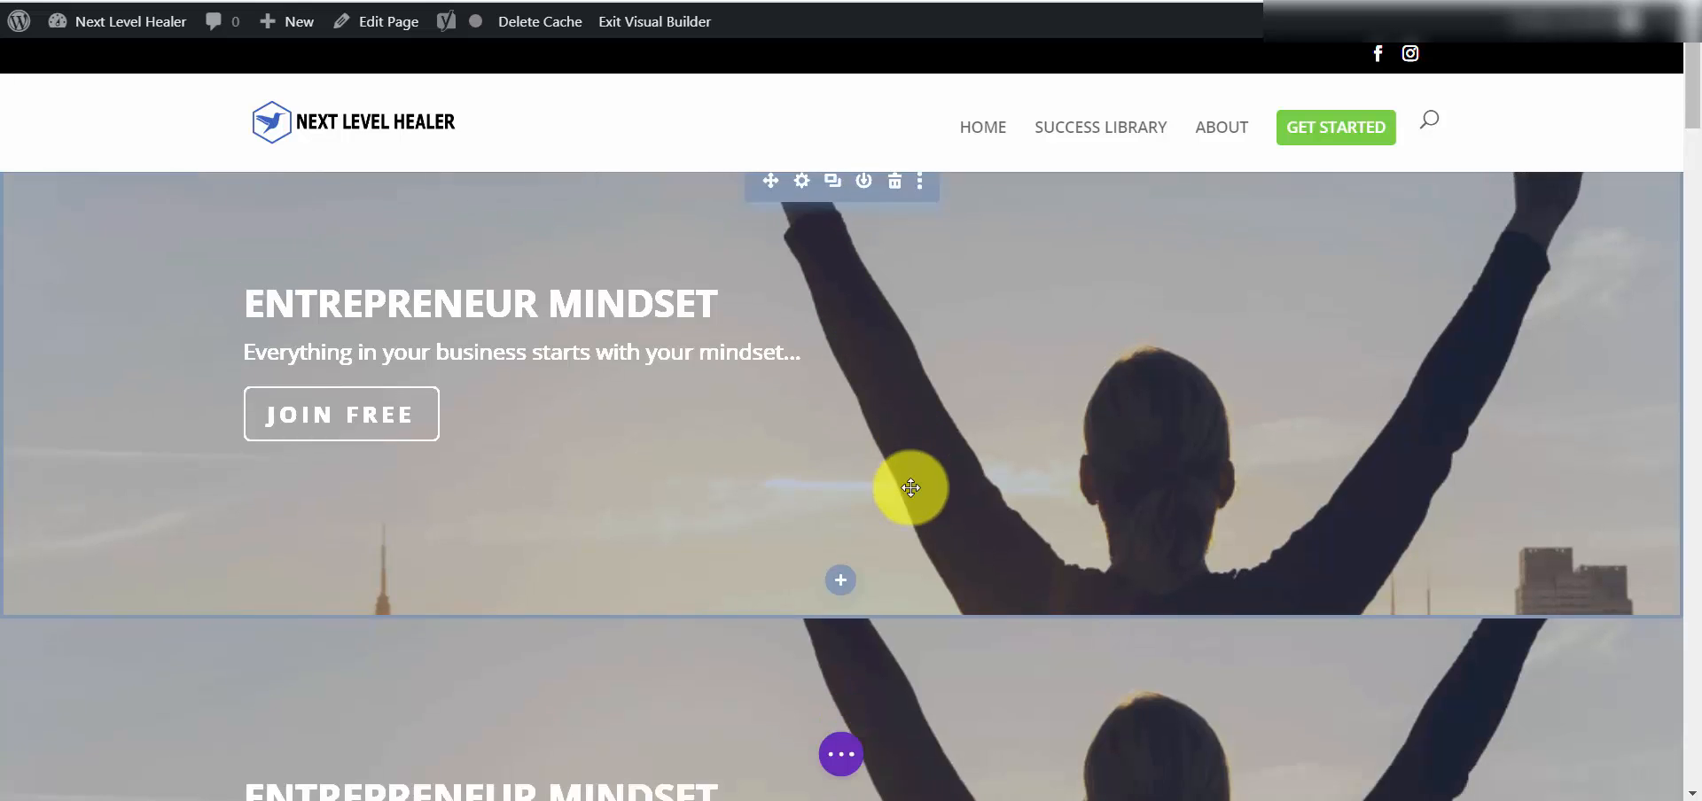
Delete the duplicate hero module, open the remaining hero's settings and place the settings window clear of its text.
mouse_move(862, 359)
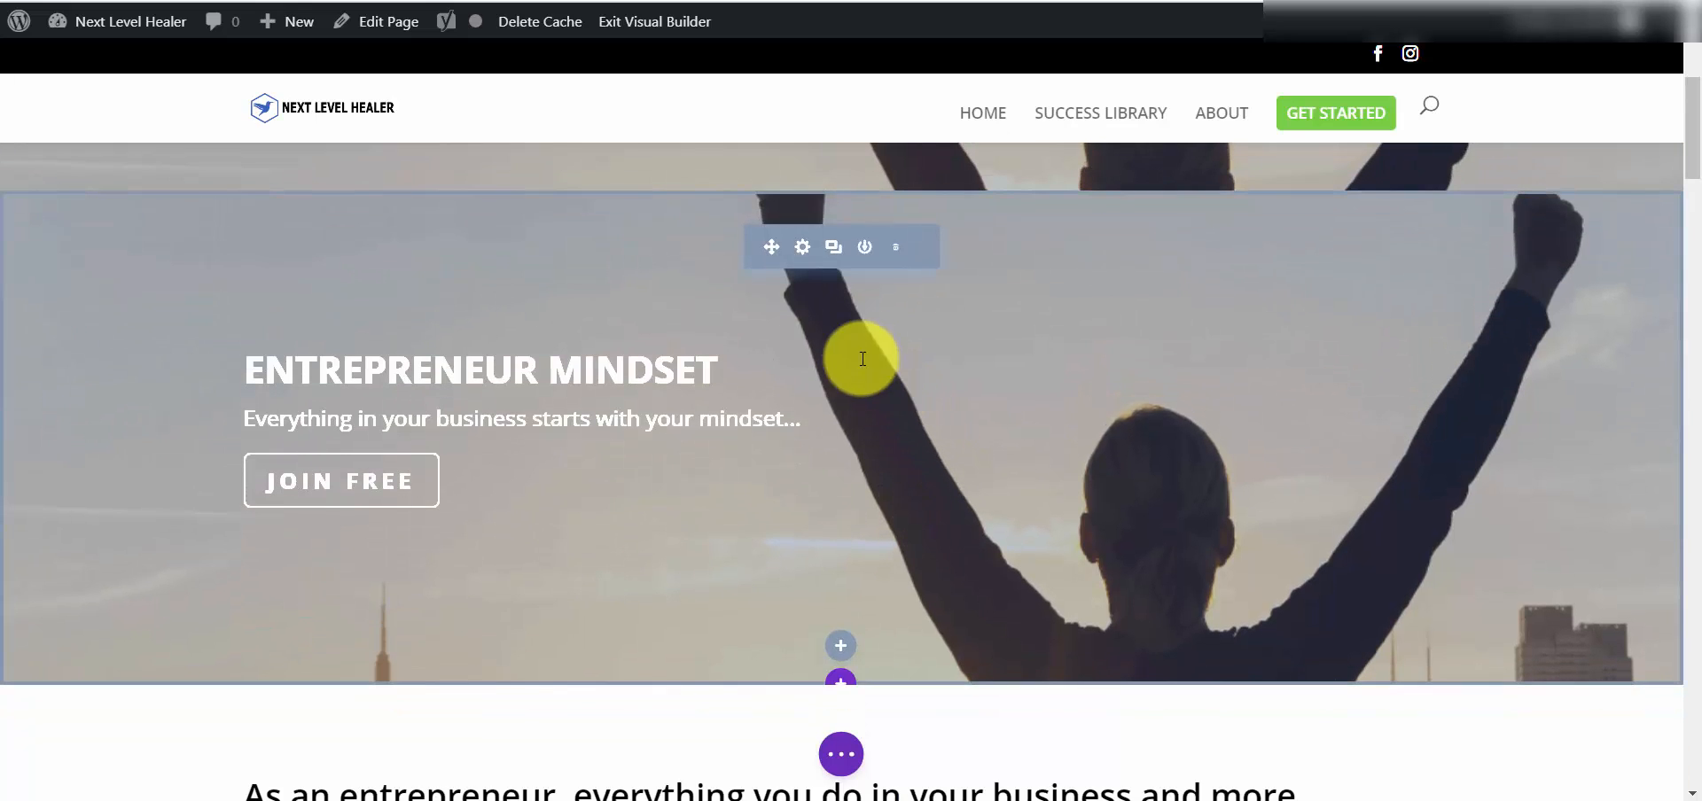
left_click(897, 252)
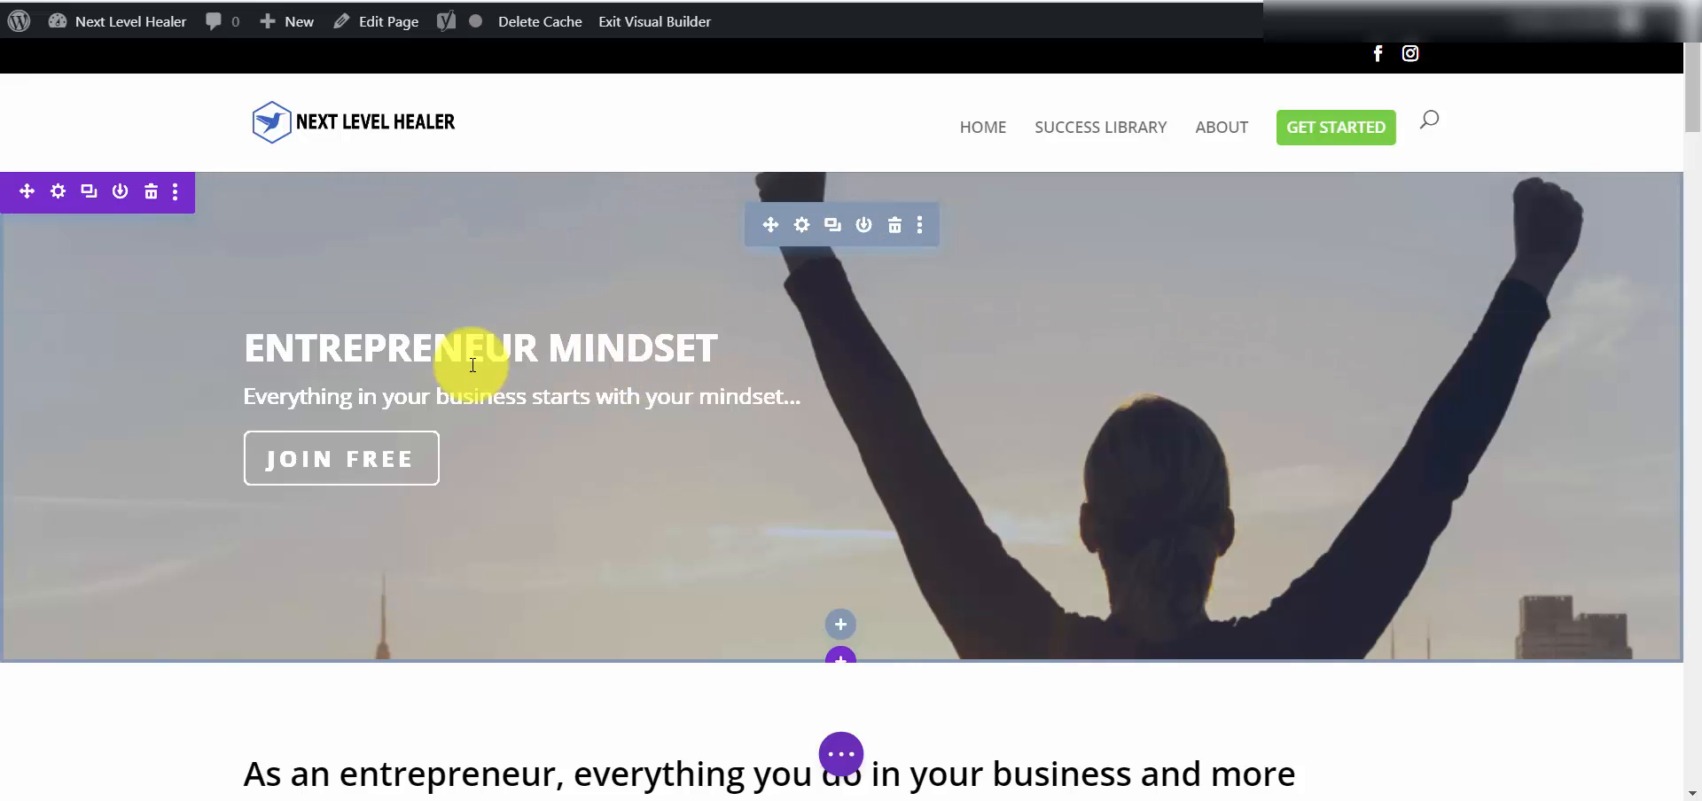
left_click(802, 227)
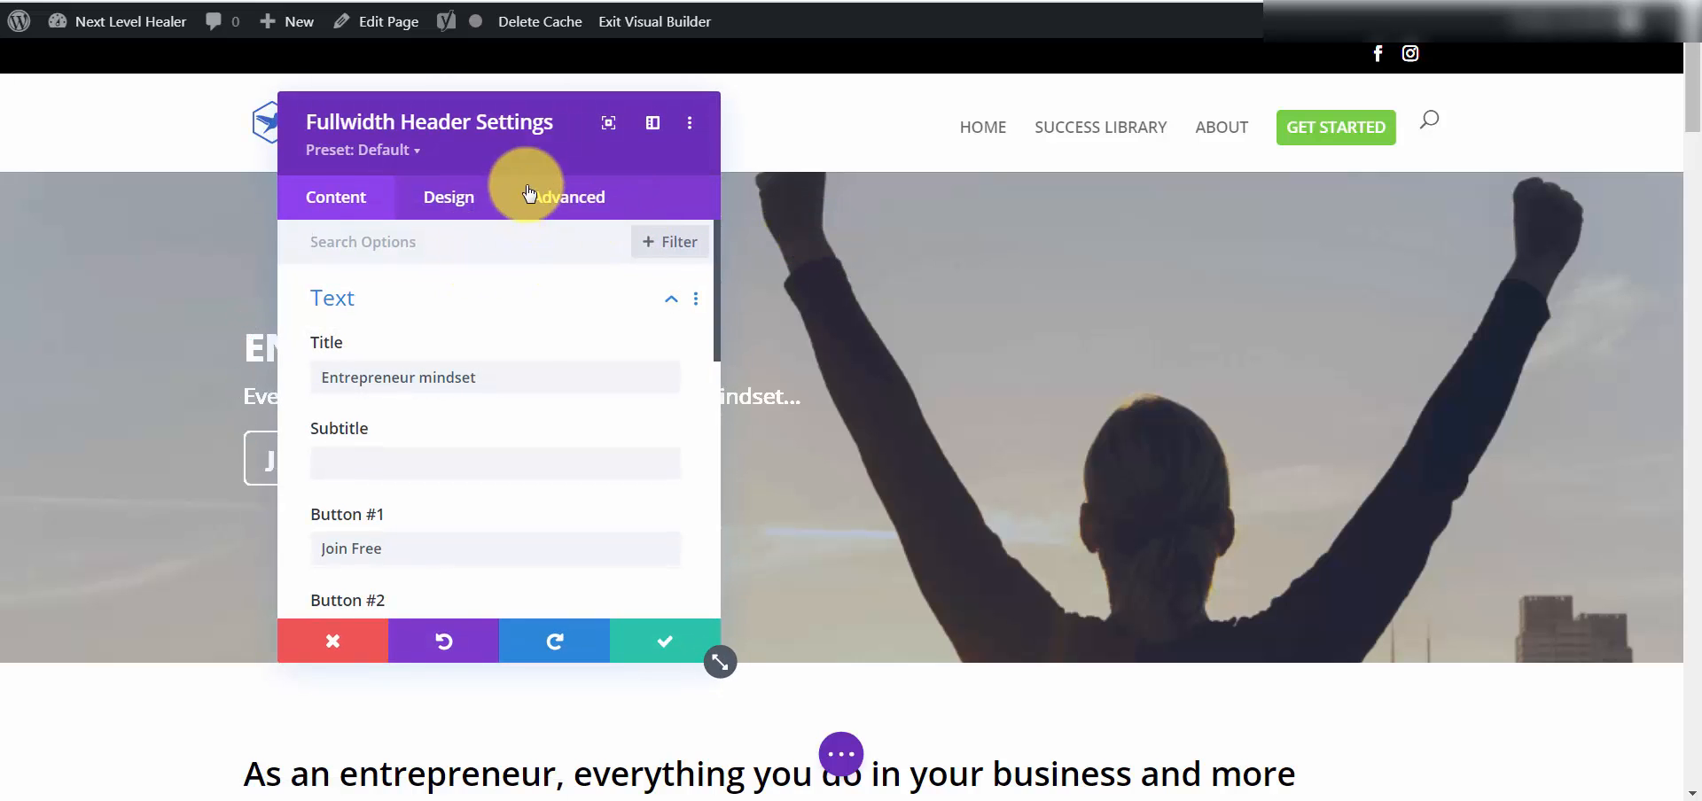
left_click_drag(533, 152, 1241, 168)
left_click_drag(1257, 262, 1214, 211)
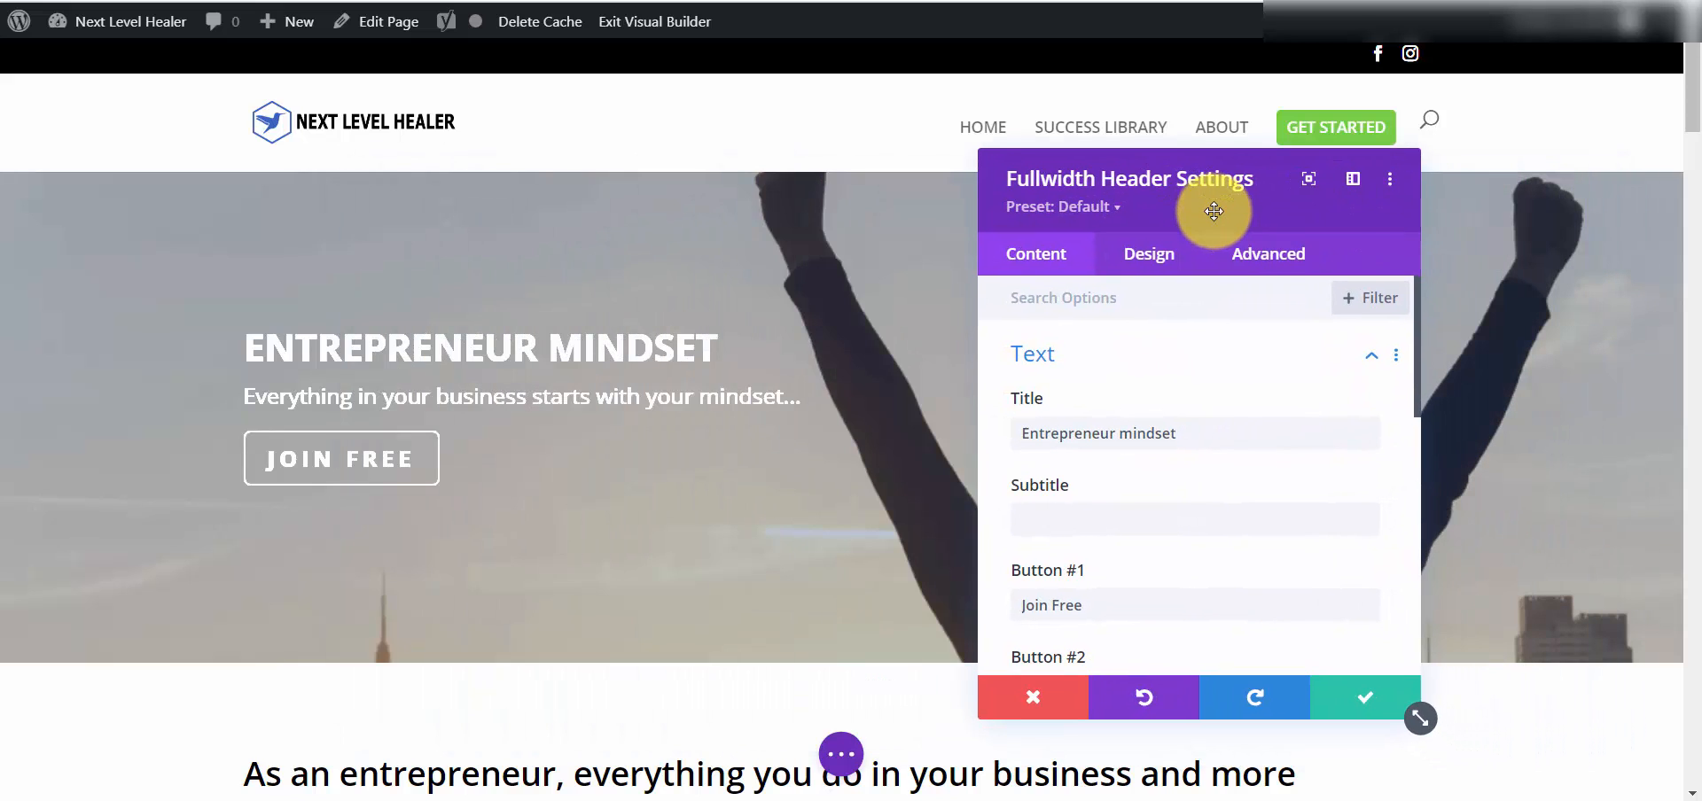
Enlarge the Fullwidth Header settings window, look over the Body text, and restore the window's floating size.
left_click(1309, 183)
scroll(700, 363, "down", 5)
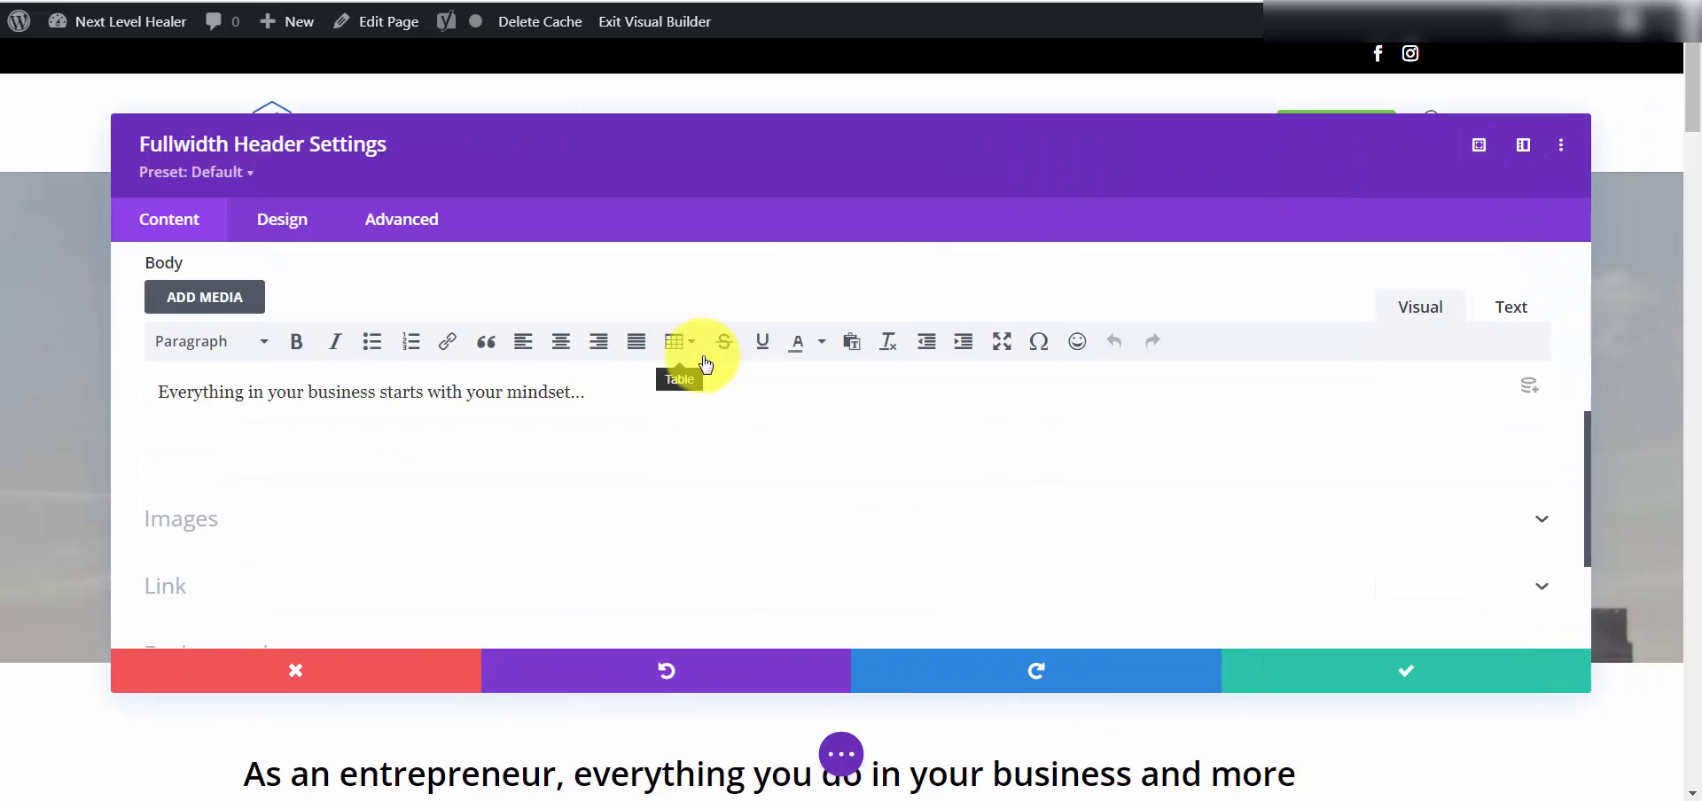
scroll(705, 364, "down", 2)
scroll(702, 353, "up", 2)
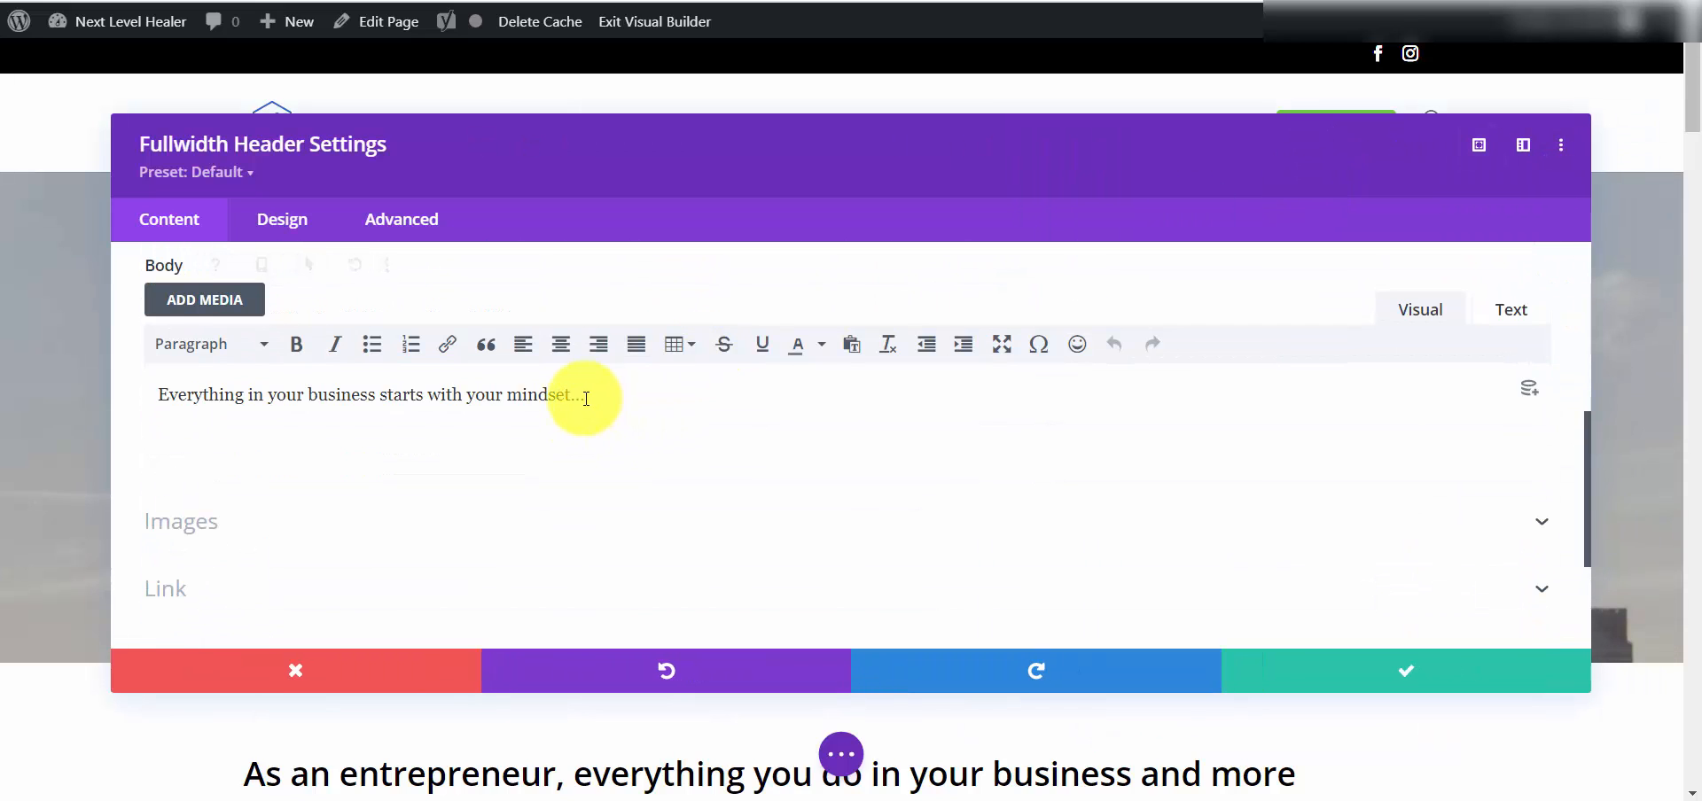
left_click(1477, 146)
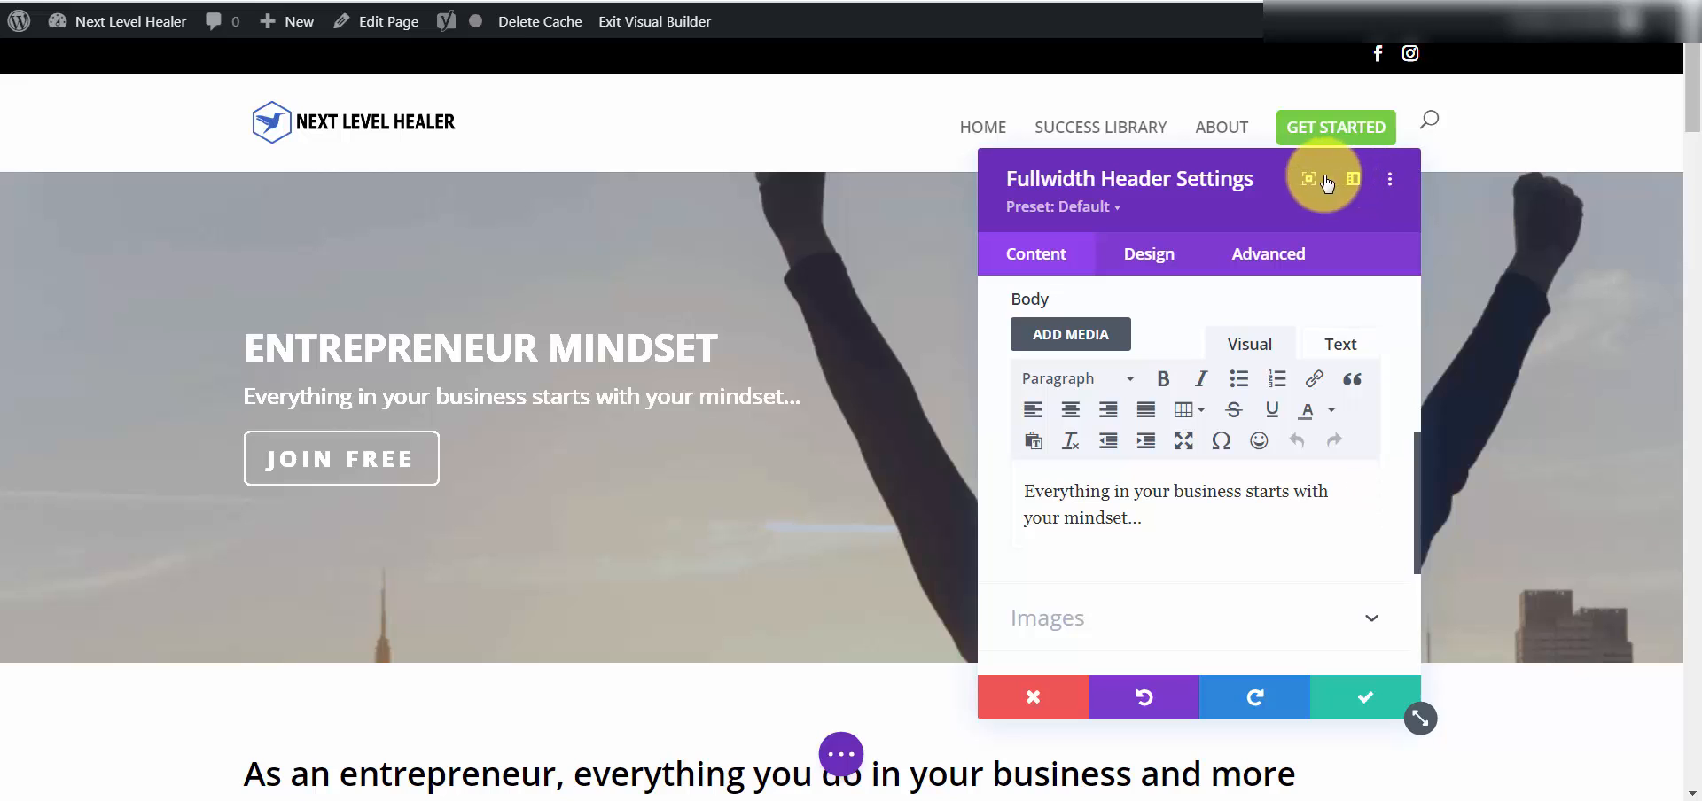
Try the settings window docked beside the page and enlarged, and return it to a floating window beside the hero text.
left_click(1356, 180)
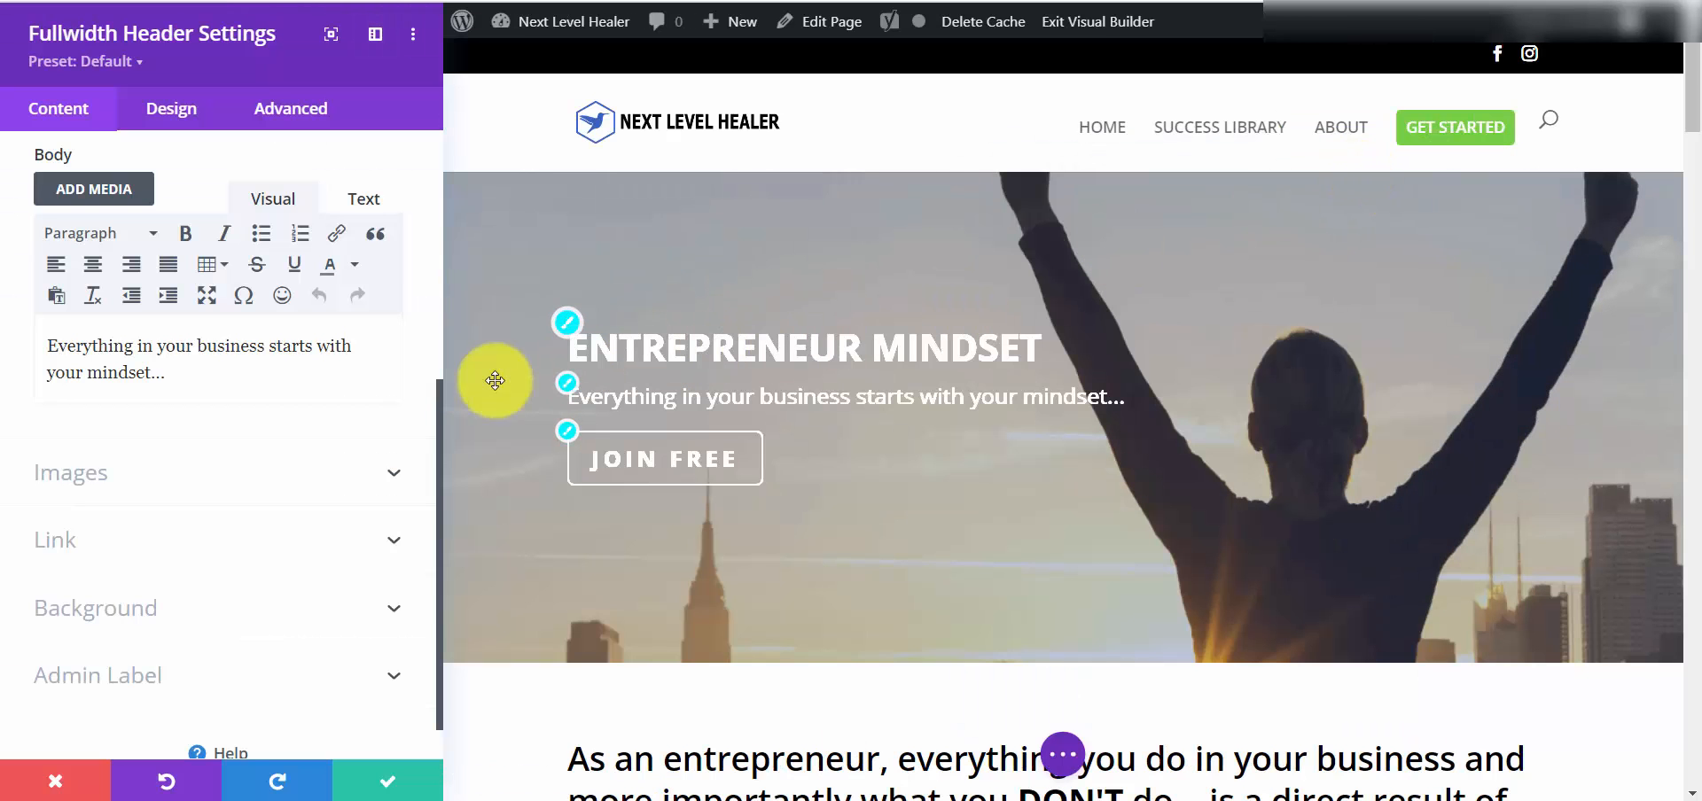
scroll(211, 379, "down", 1)
scroll(221, 372, "up", 5)
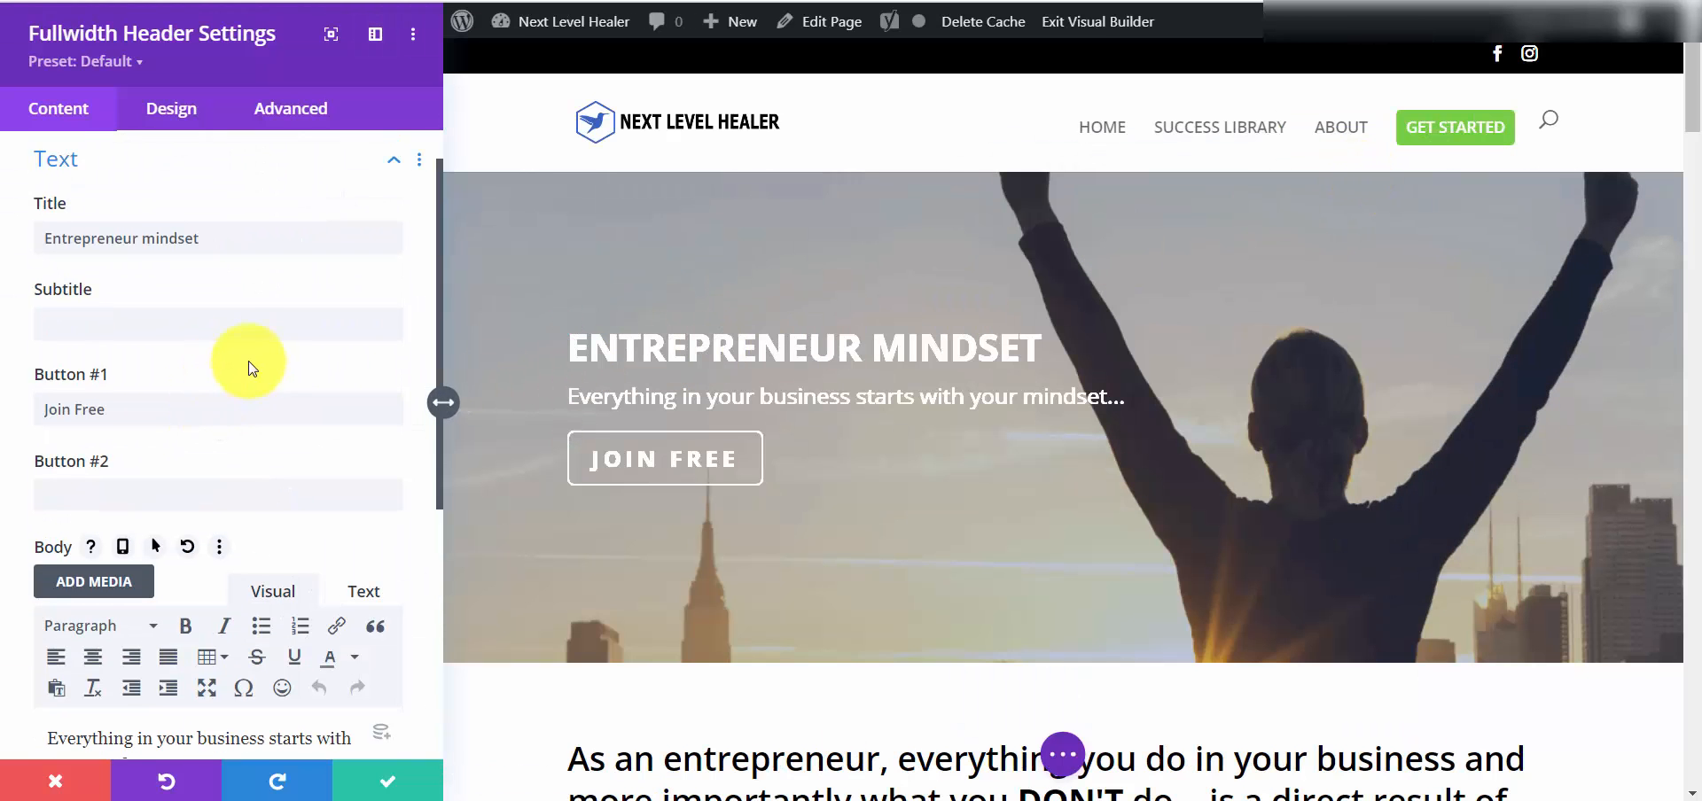
left_click(330, 37)
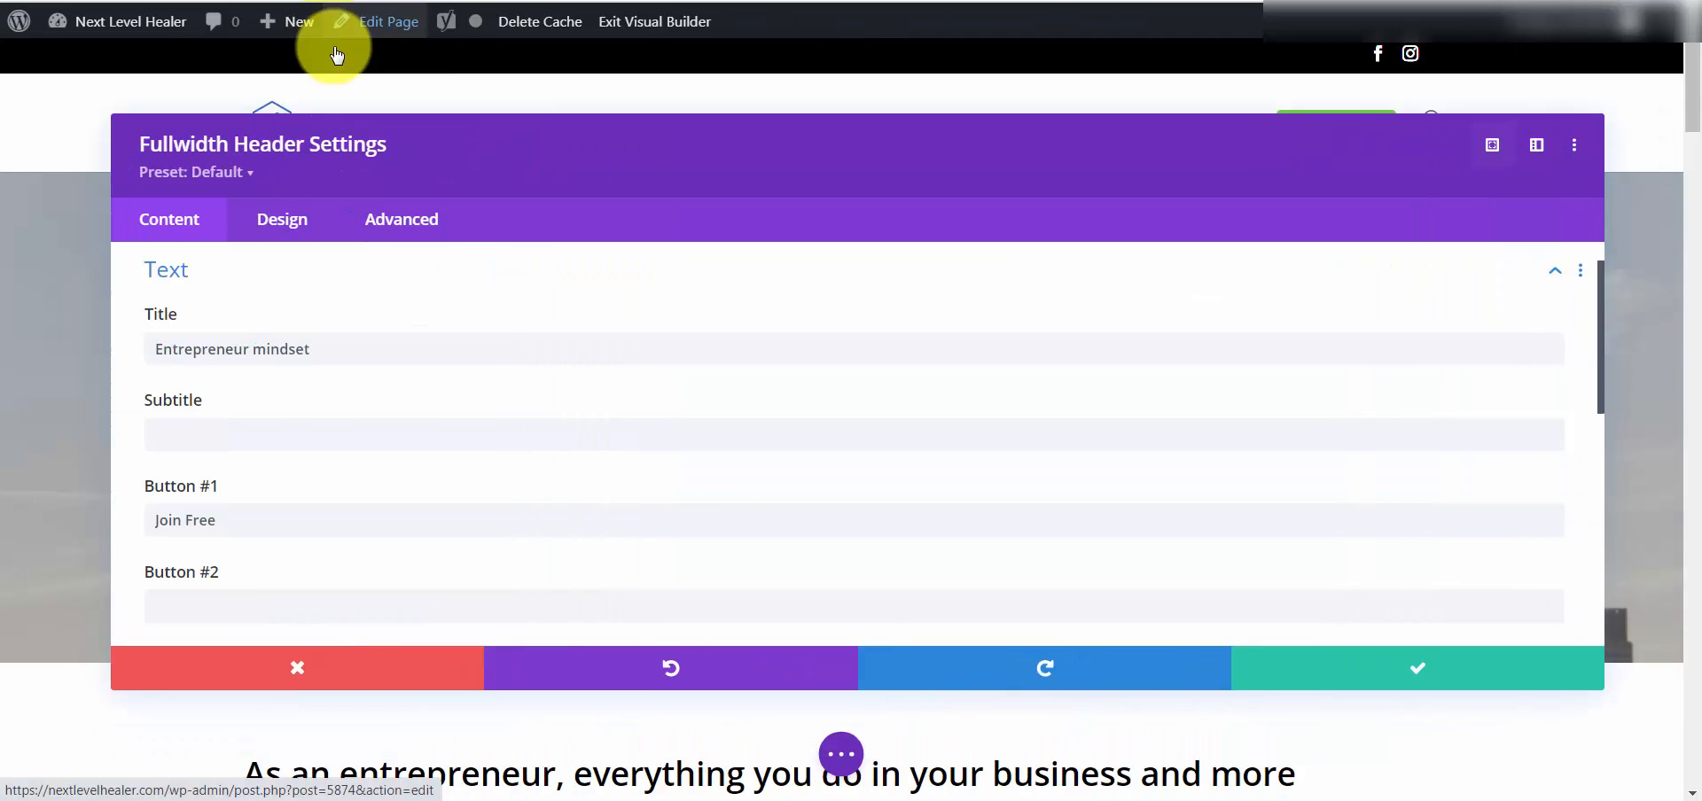
left_click(1477, 145)
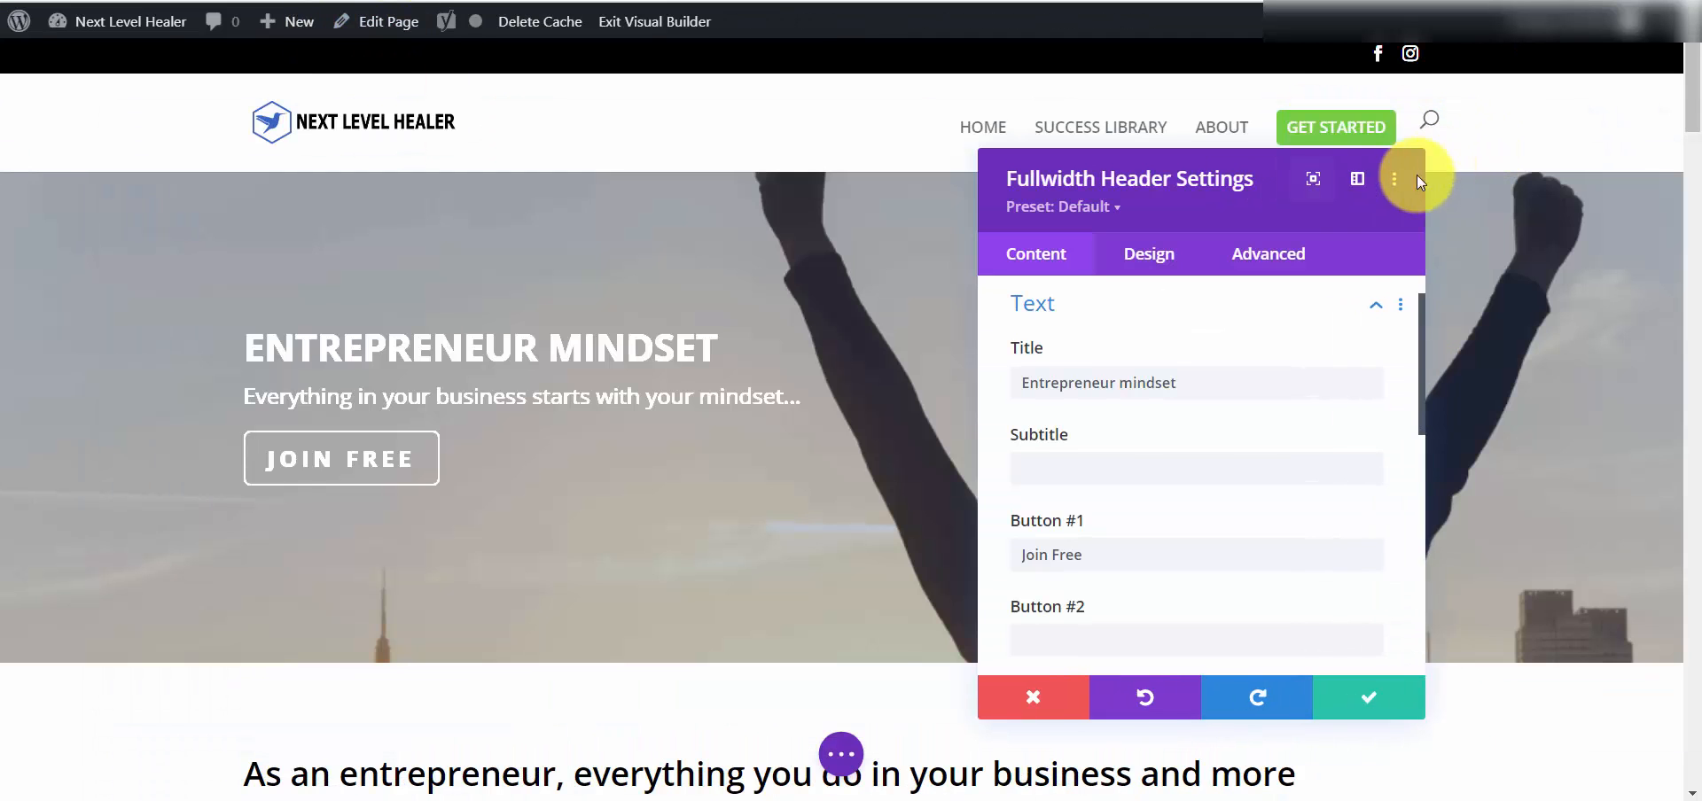
left_click_drag(1312, 210, 1297, 115)
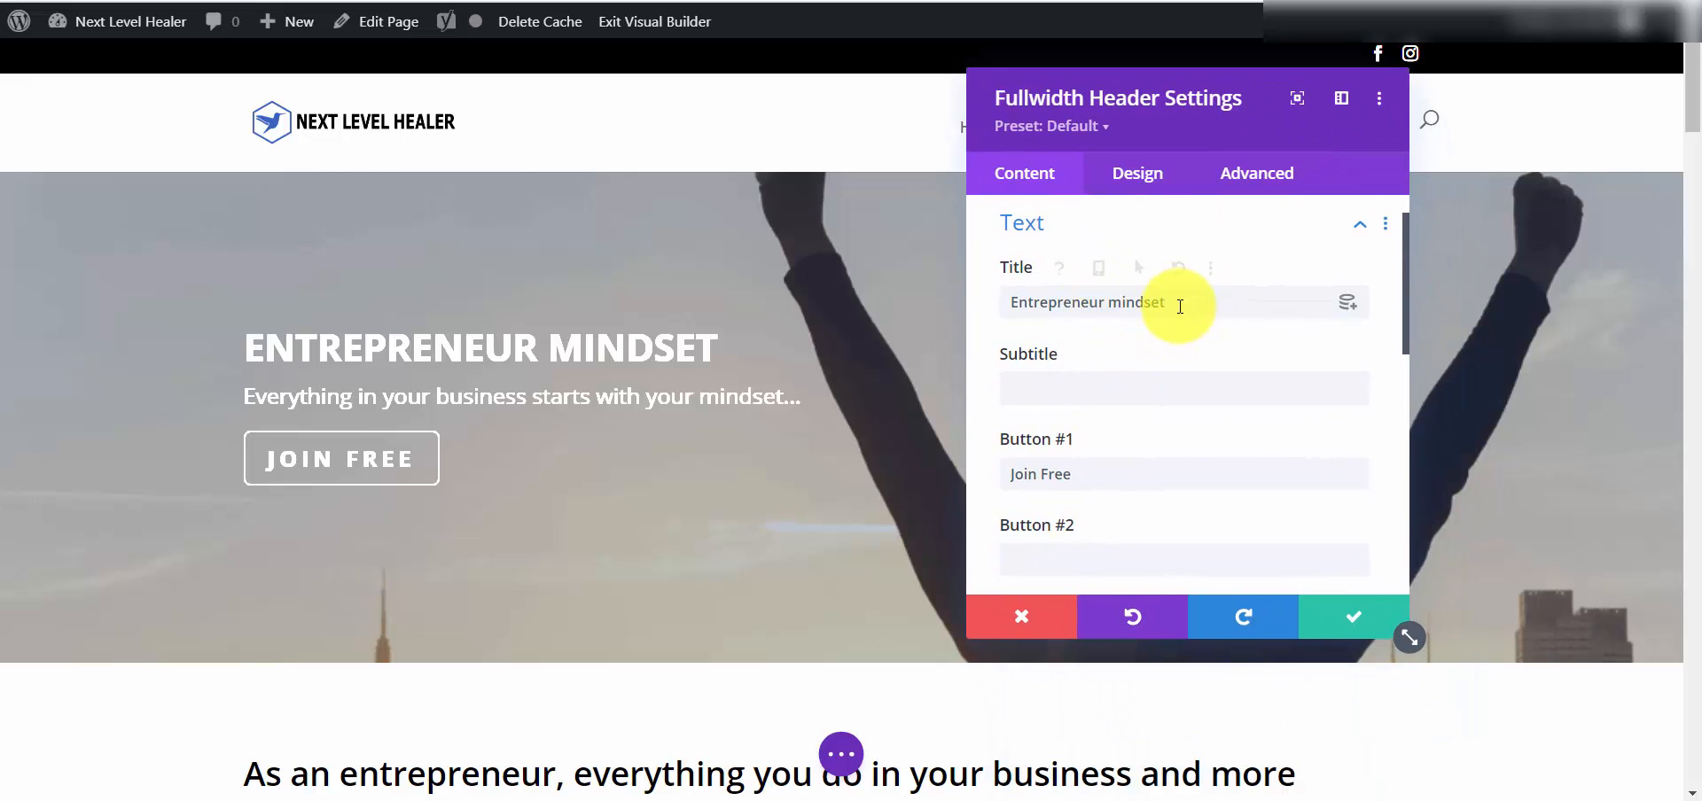
Examine how the Title, Button #1 and Body fields correspond to the hero's heading, button and introductory text.
left_click_drag(1179, 305, 995, 312)
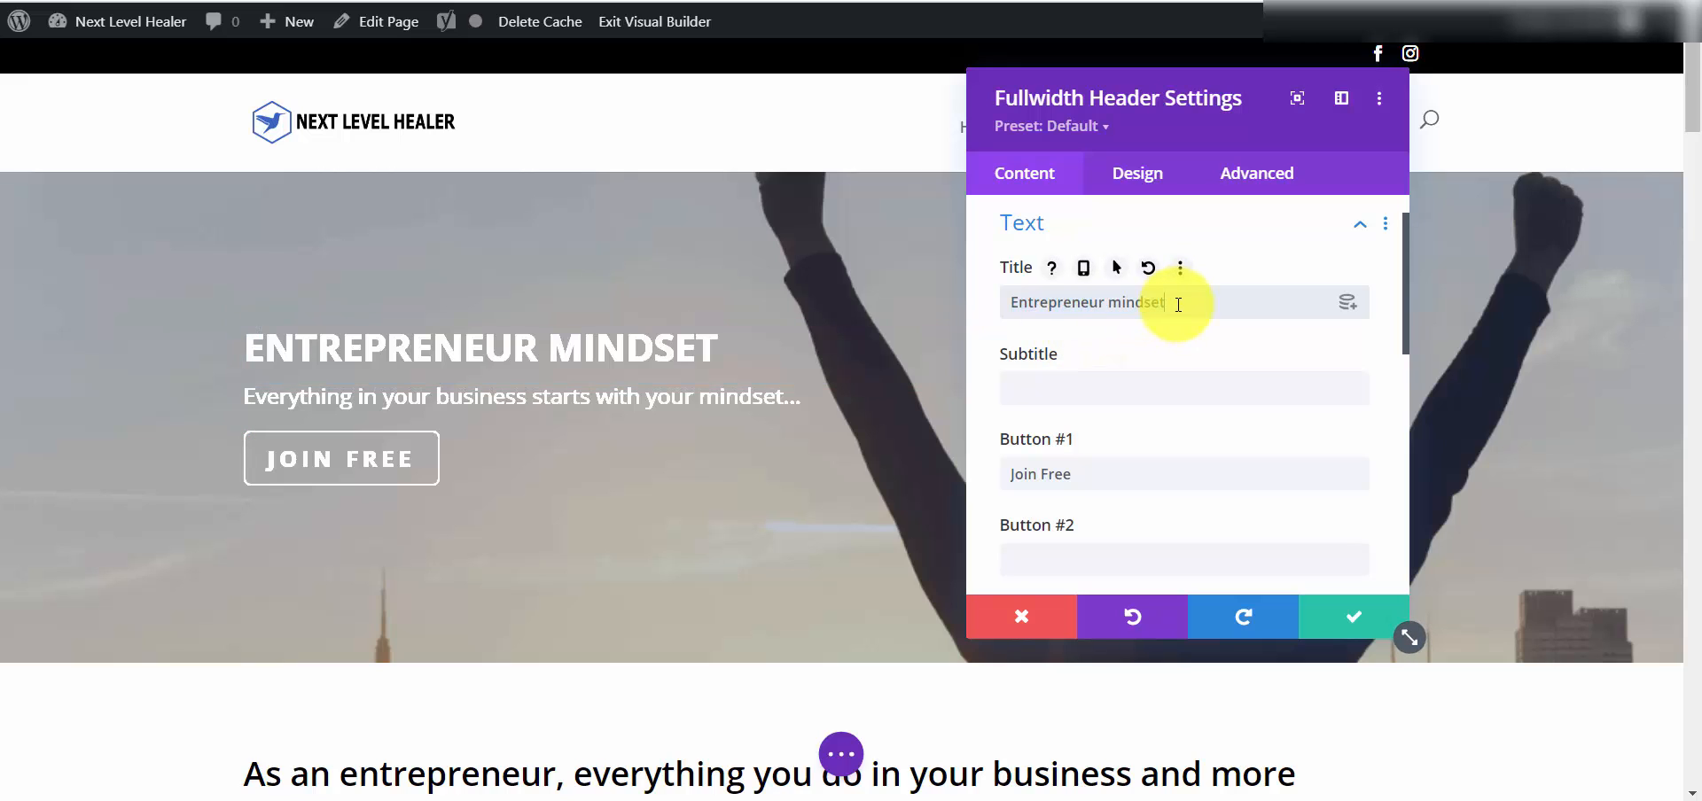
left_click_drag(1178, 305, 1053, 298)
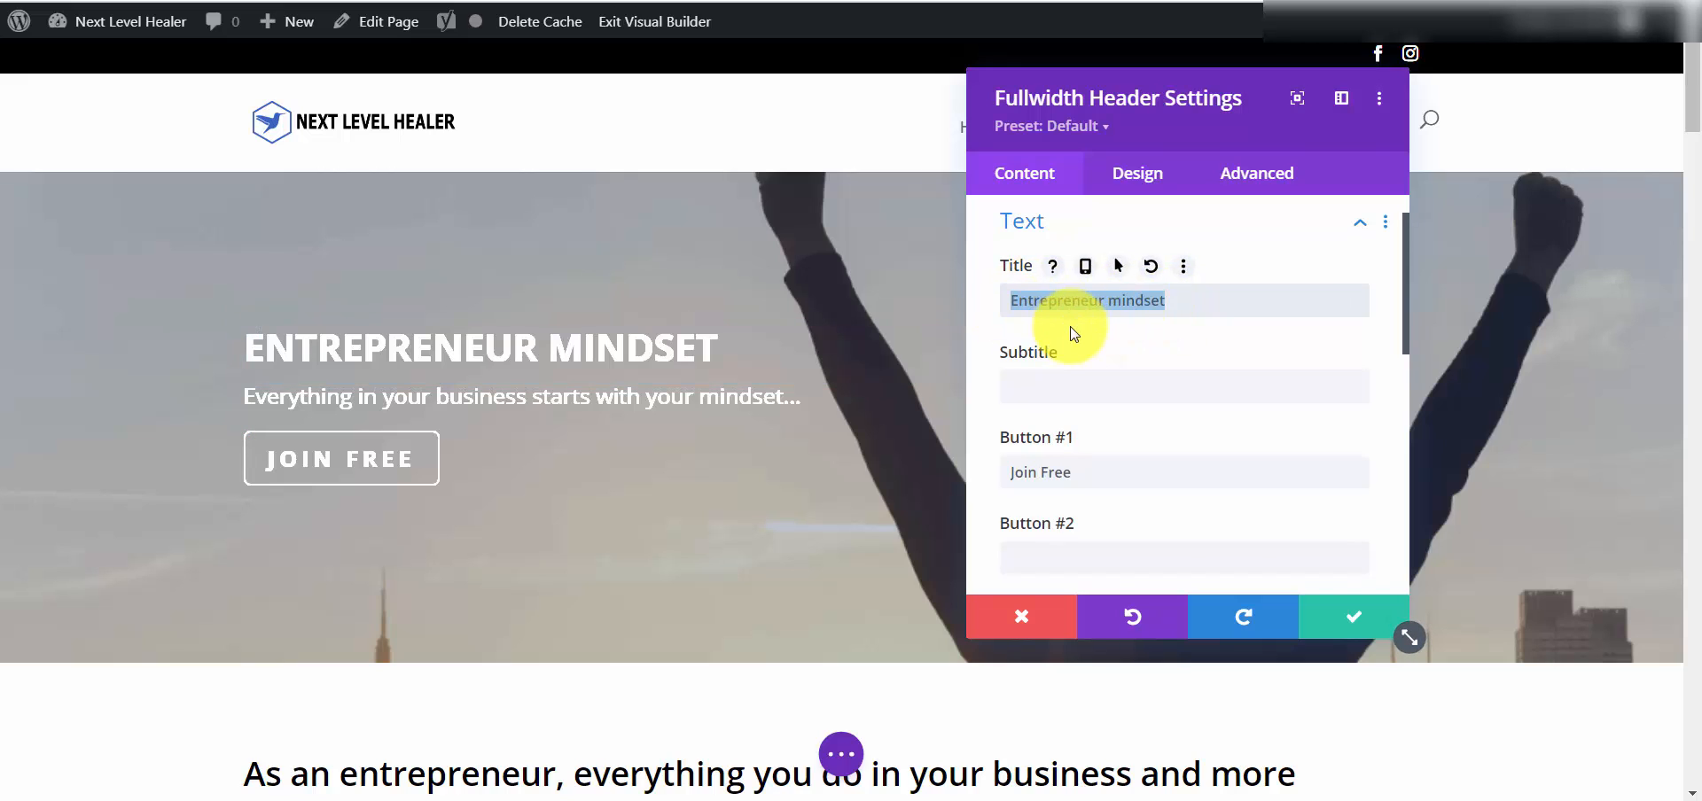
scroll(1071, 331, "down", 2)
scroll(1077, 337, "up", 1)
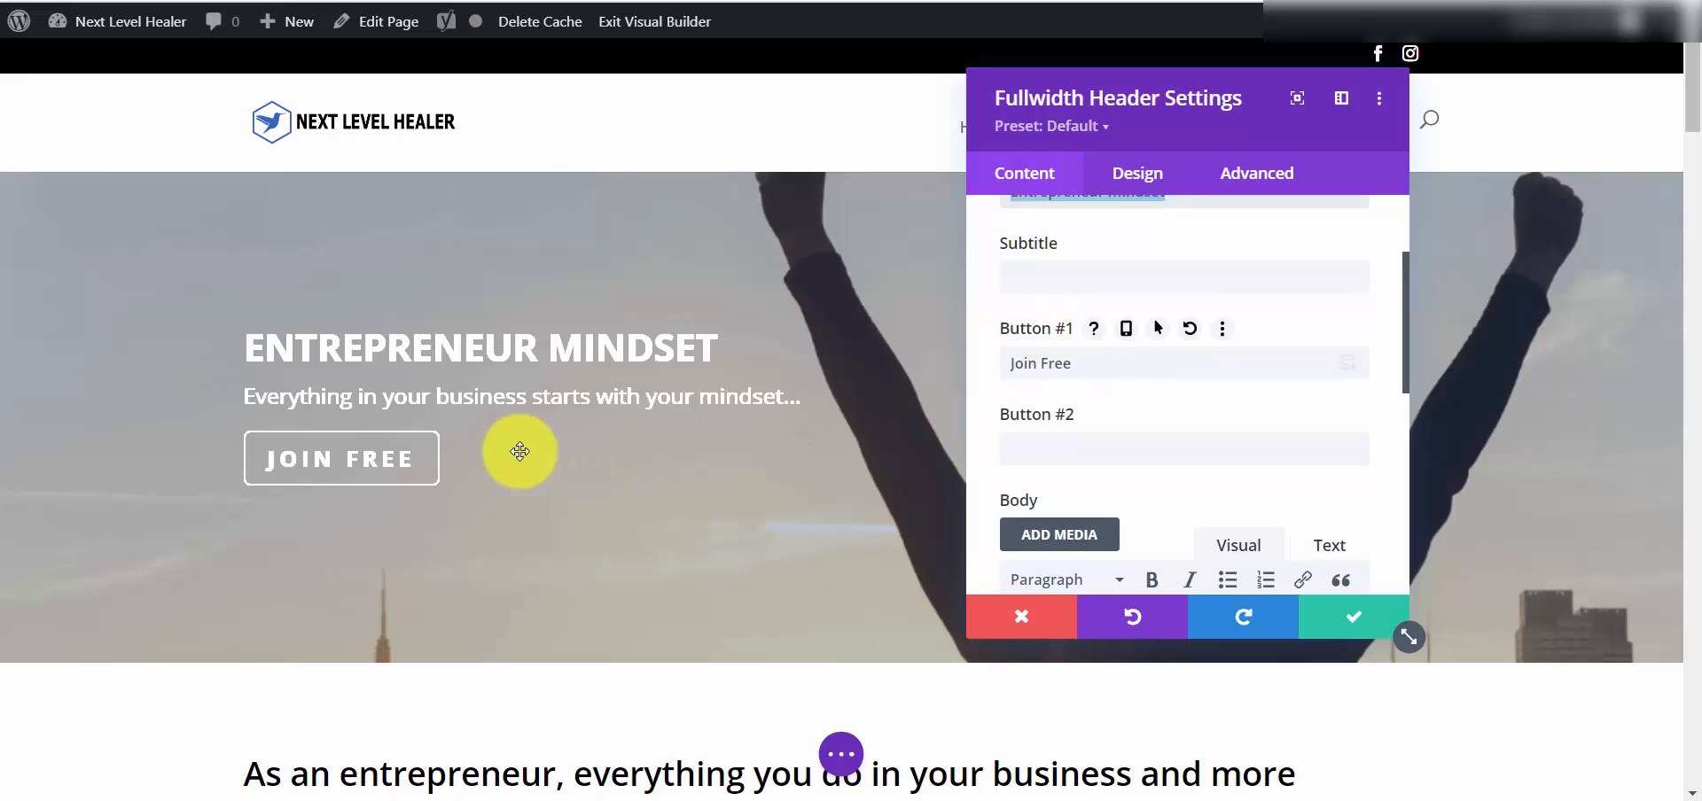
left_click(1073, 363)
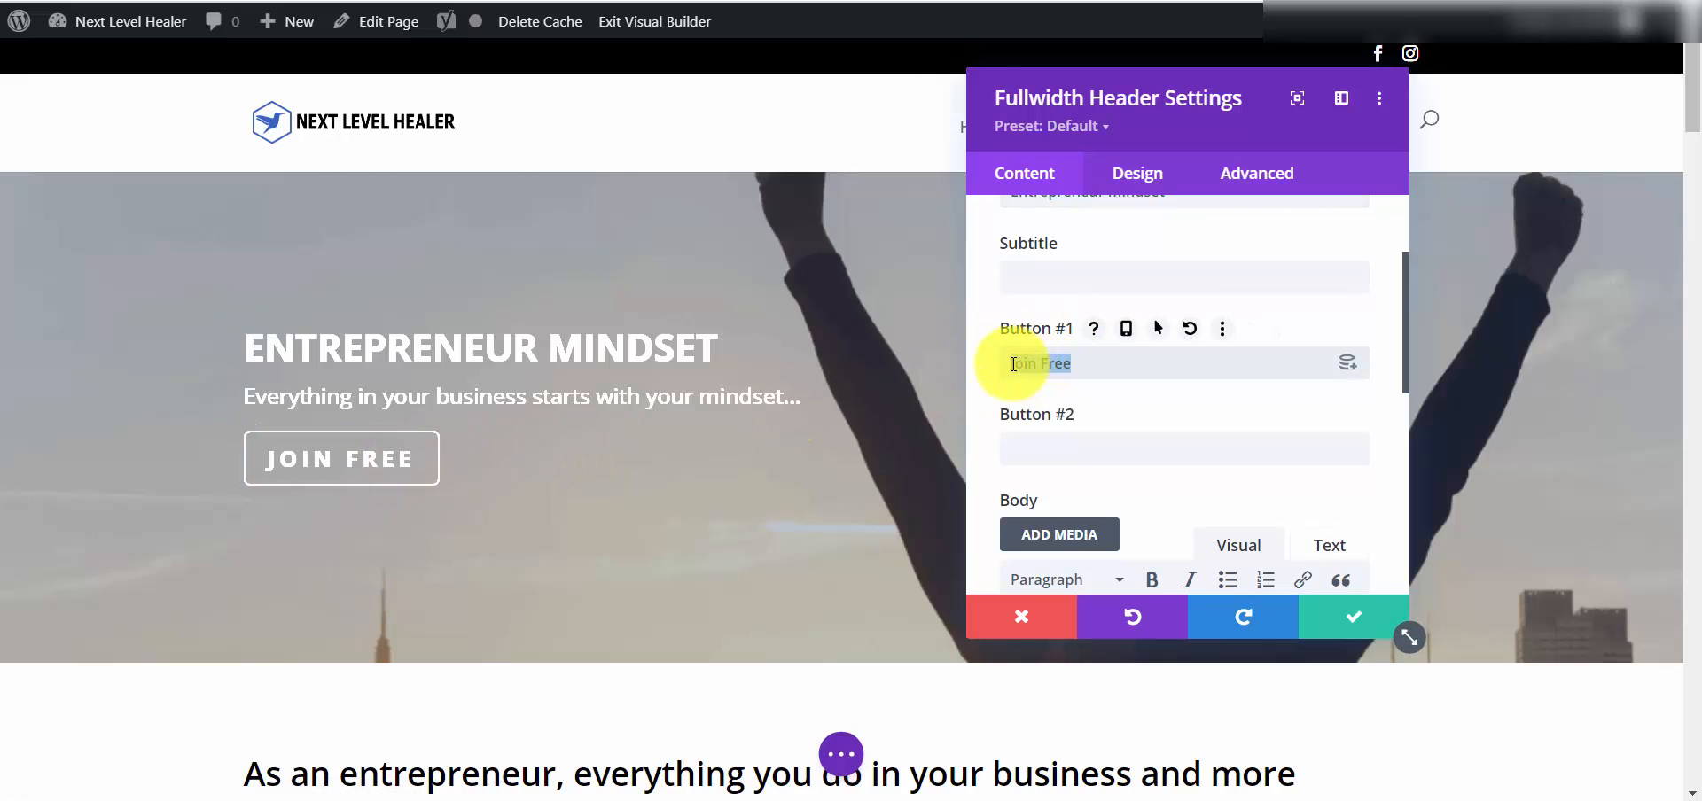
scroll(1075, 399, "down", 4)
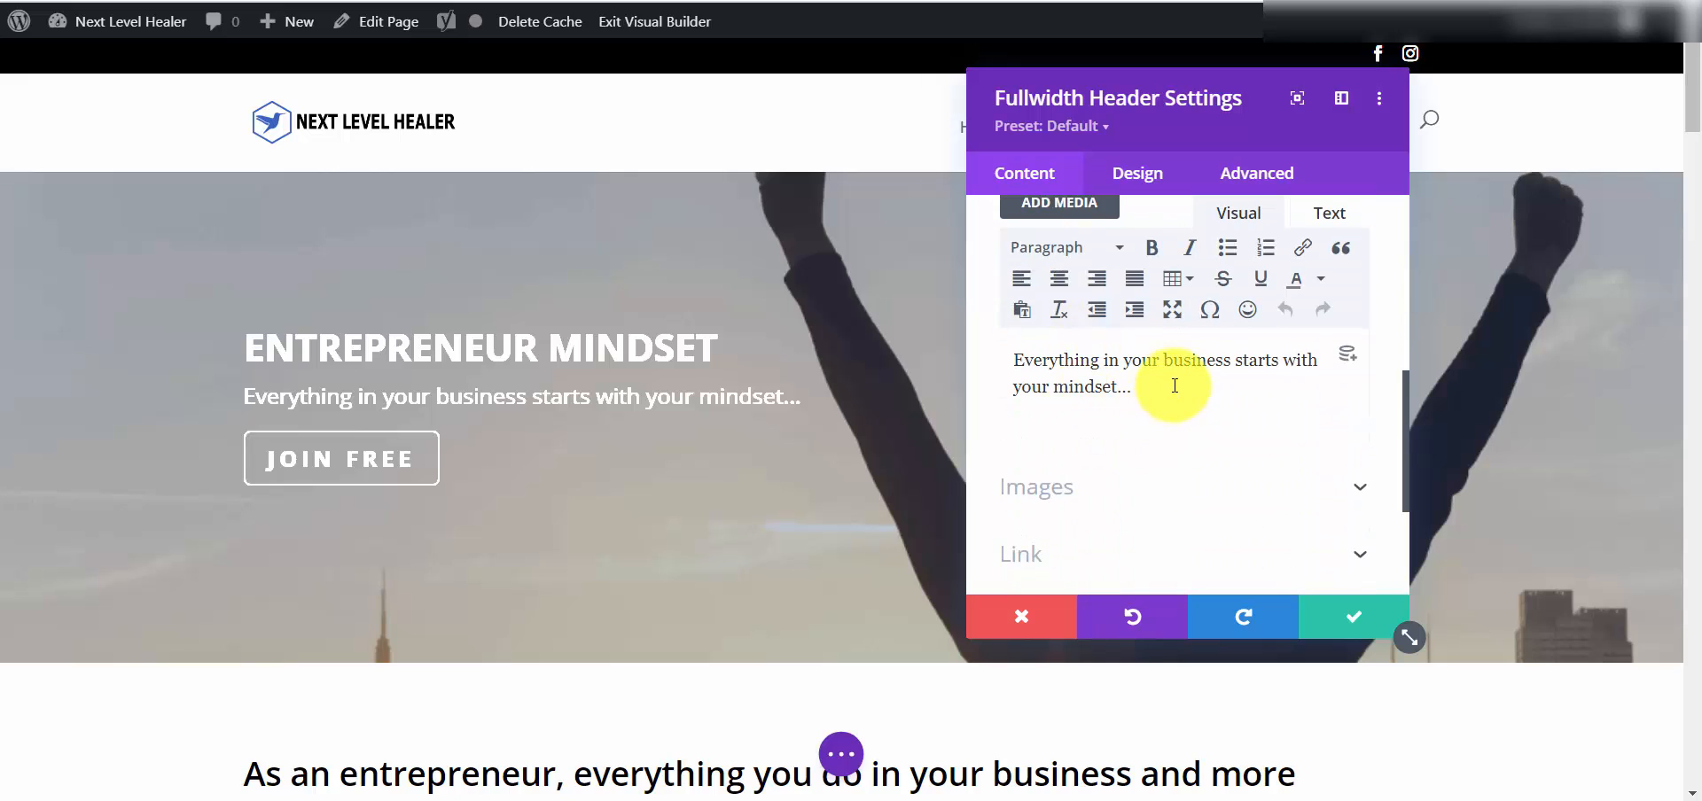
triple_click(1075, 380)
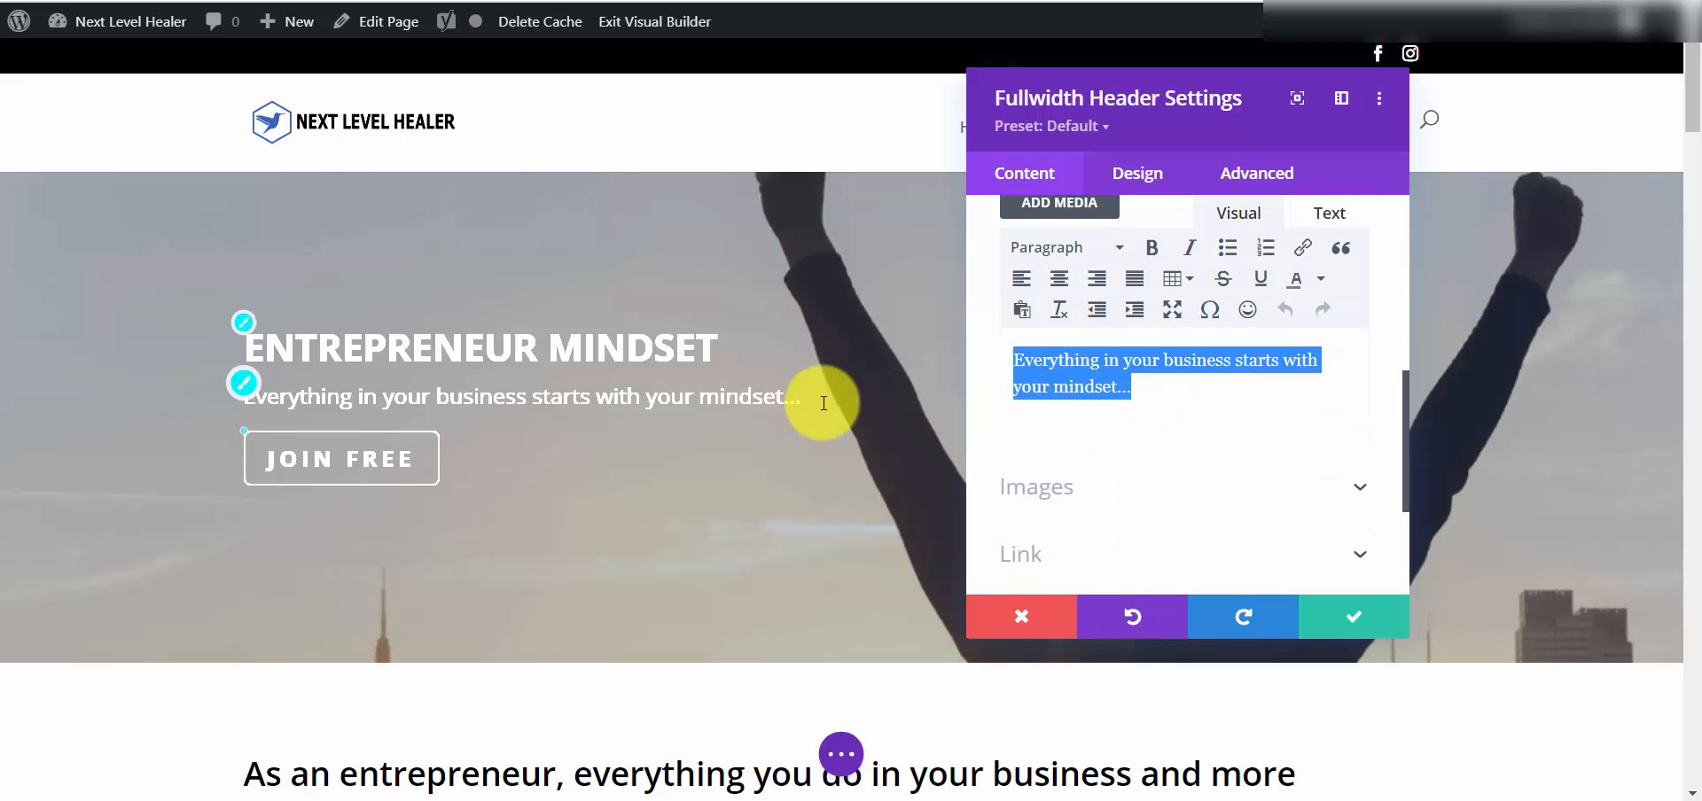
left_click_drag(823, 404, 720, 399)
left_click(1165, 397)
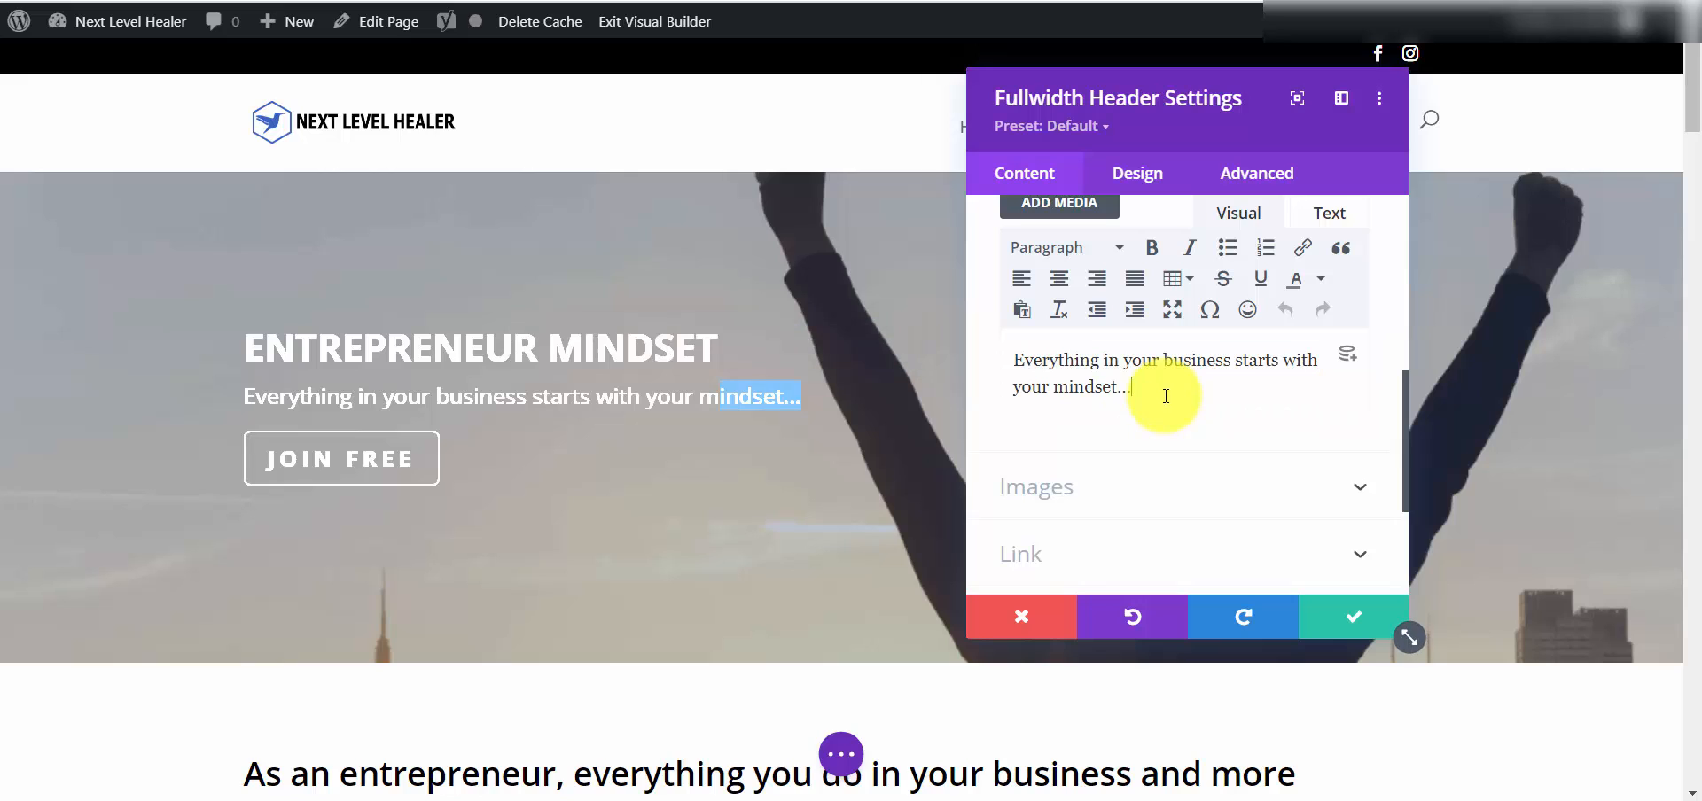
Examine the Body text's paragraph and heading styles, and view it in the Text editor before returning to the Visual editor.
scroll(1152, 396, "up", 1)
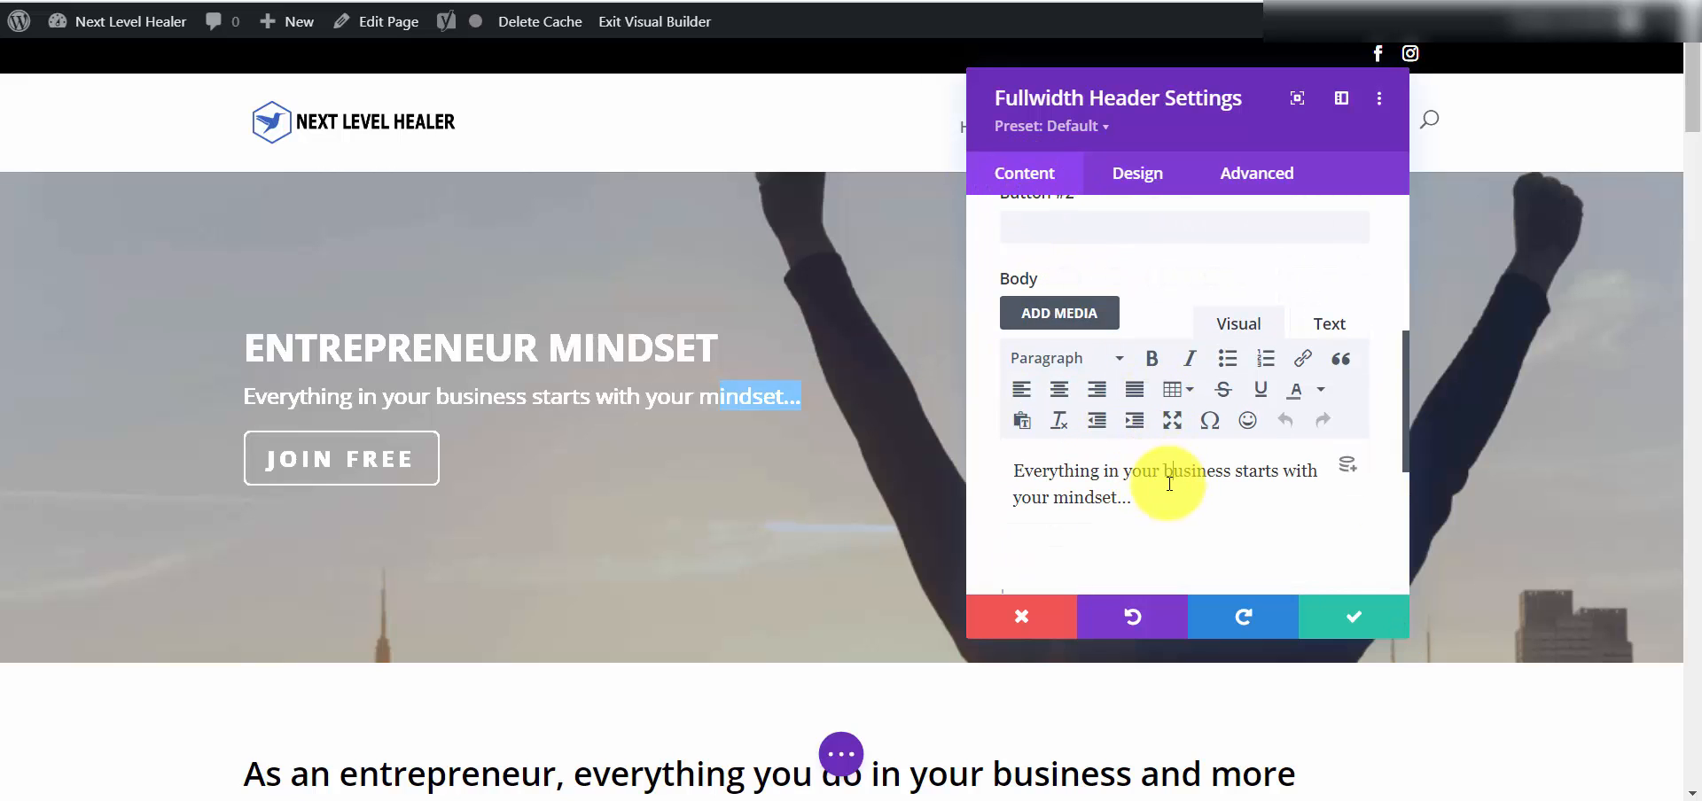
left_click_drag(1169, 483, 1042, 464)
left_click_drag(1131, 498, 1015, 473)
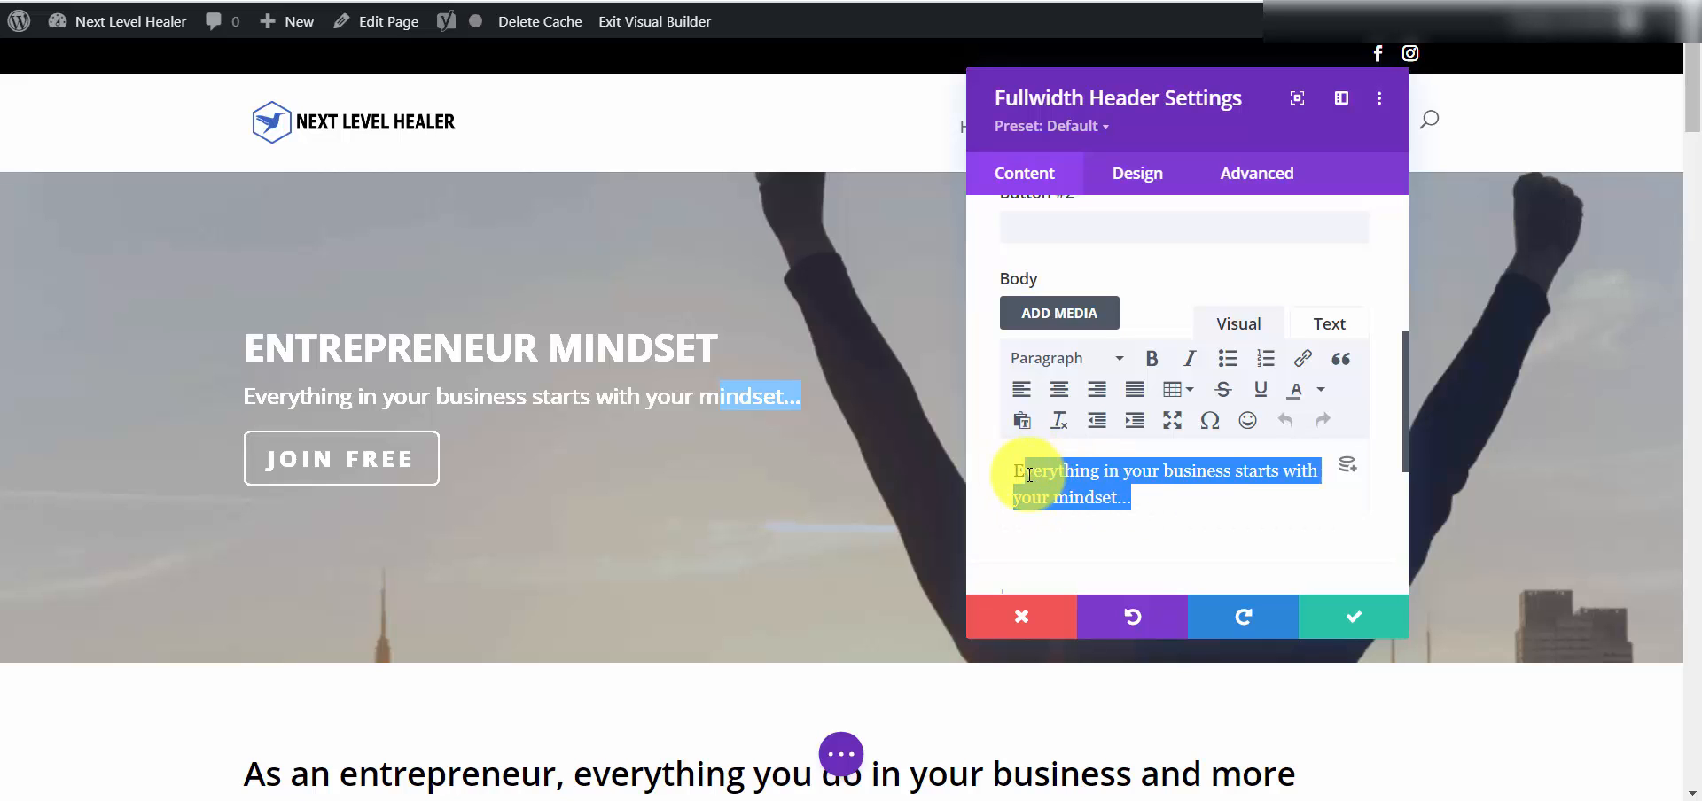
left_click(1121, 365)
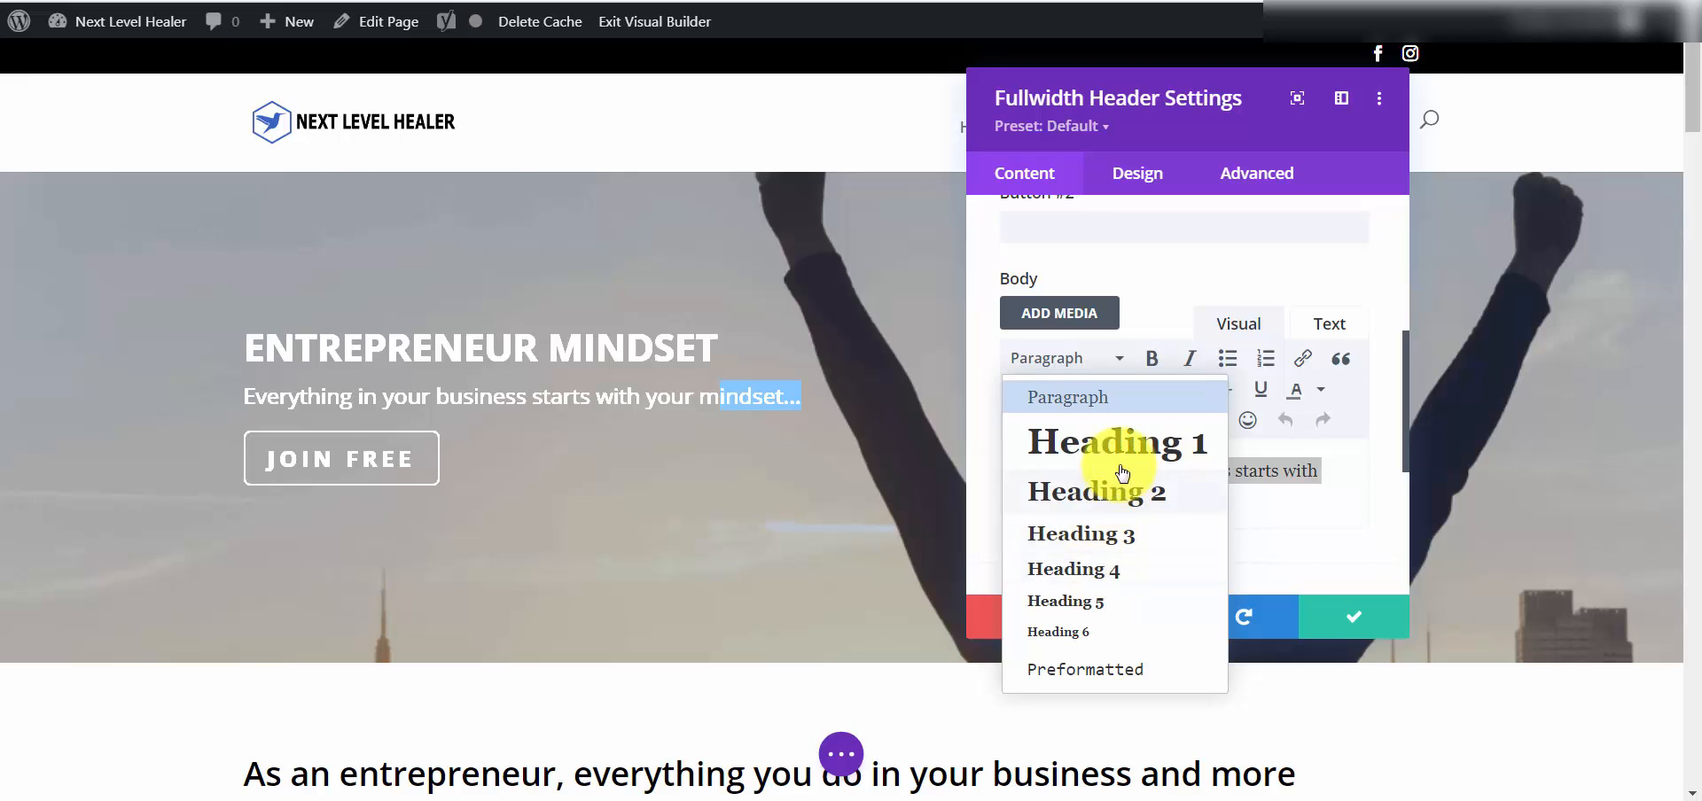
left_click(1291, 516)
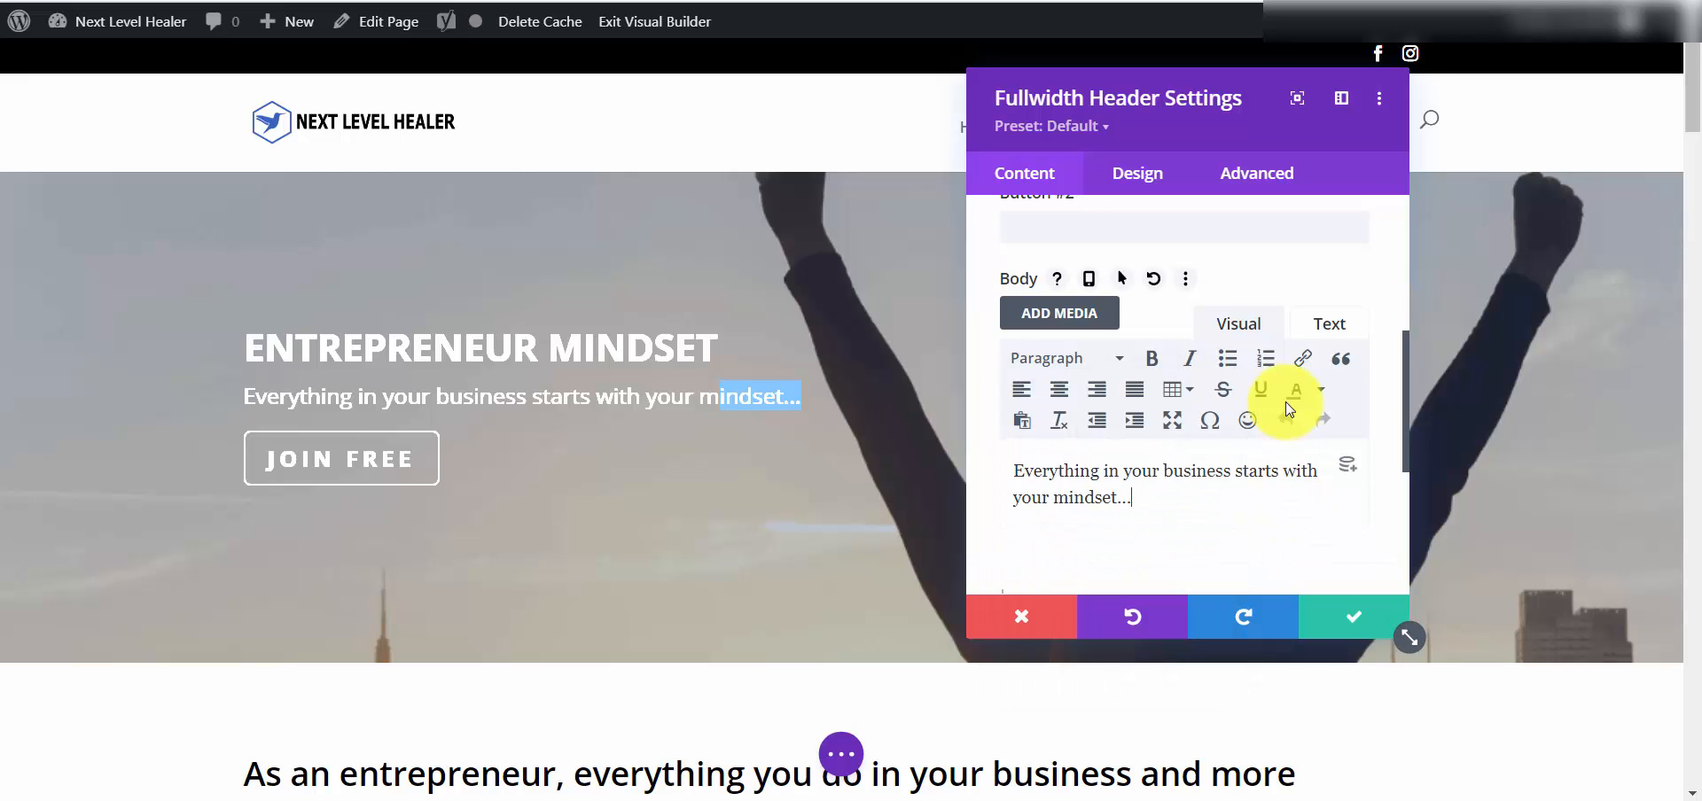
left_click(1327, 328)
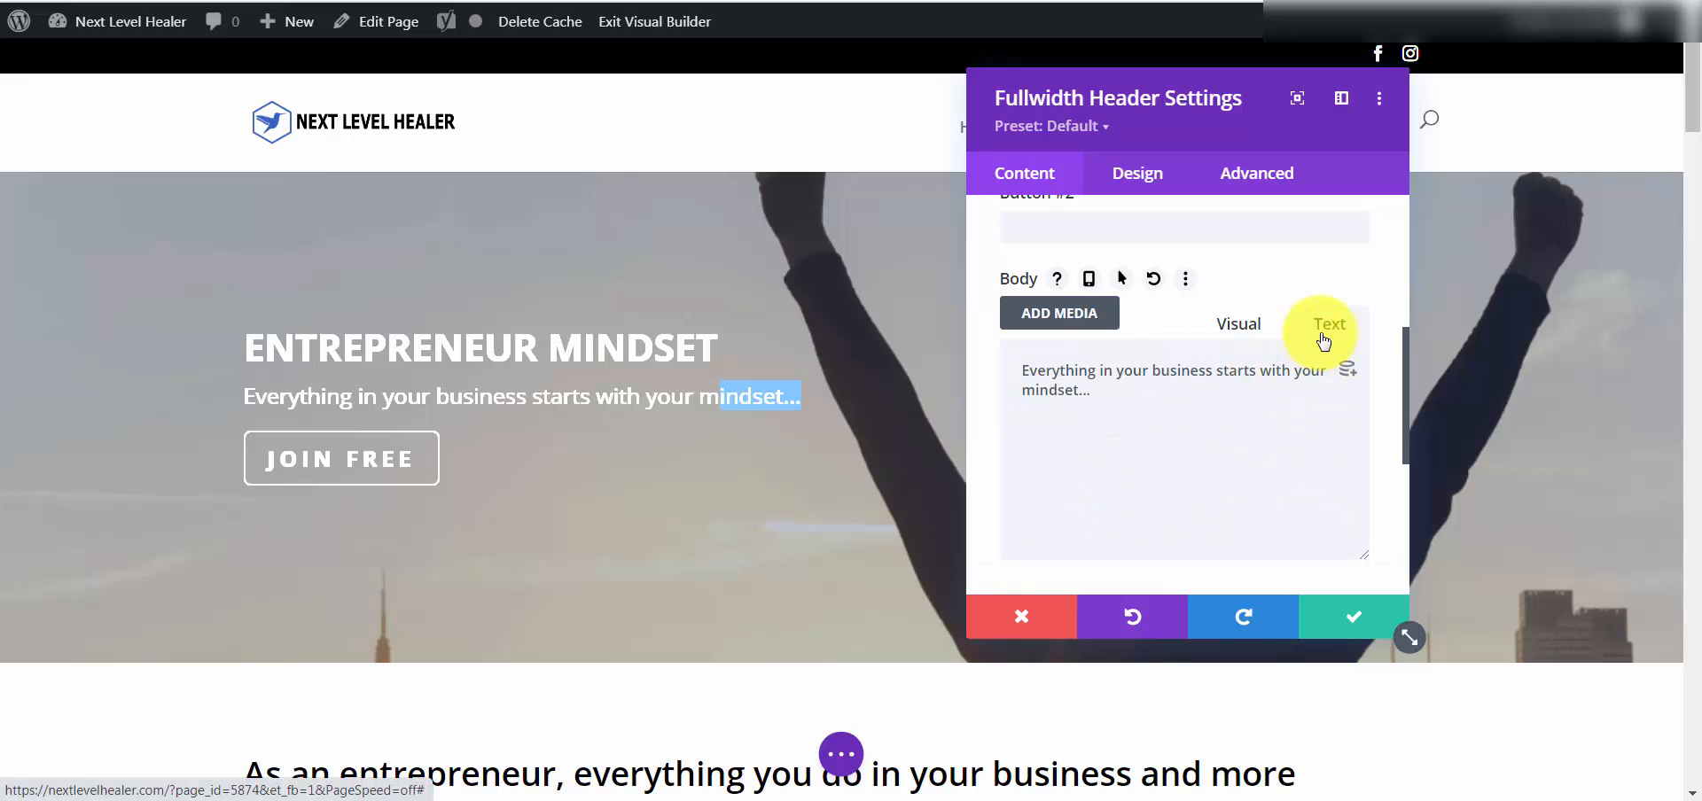
left_click(1244, 333)
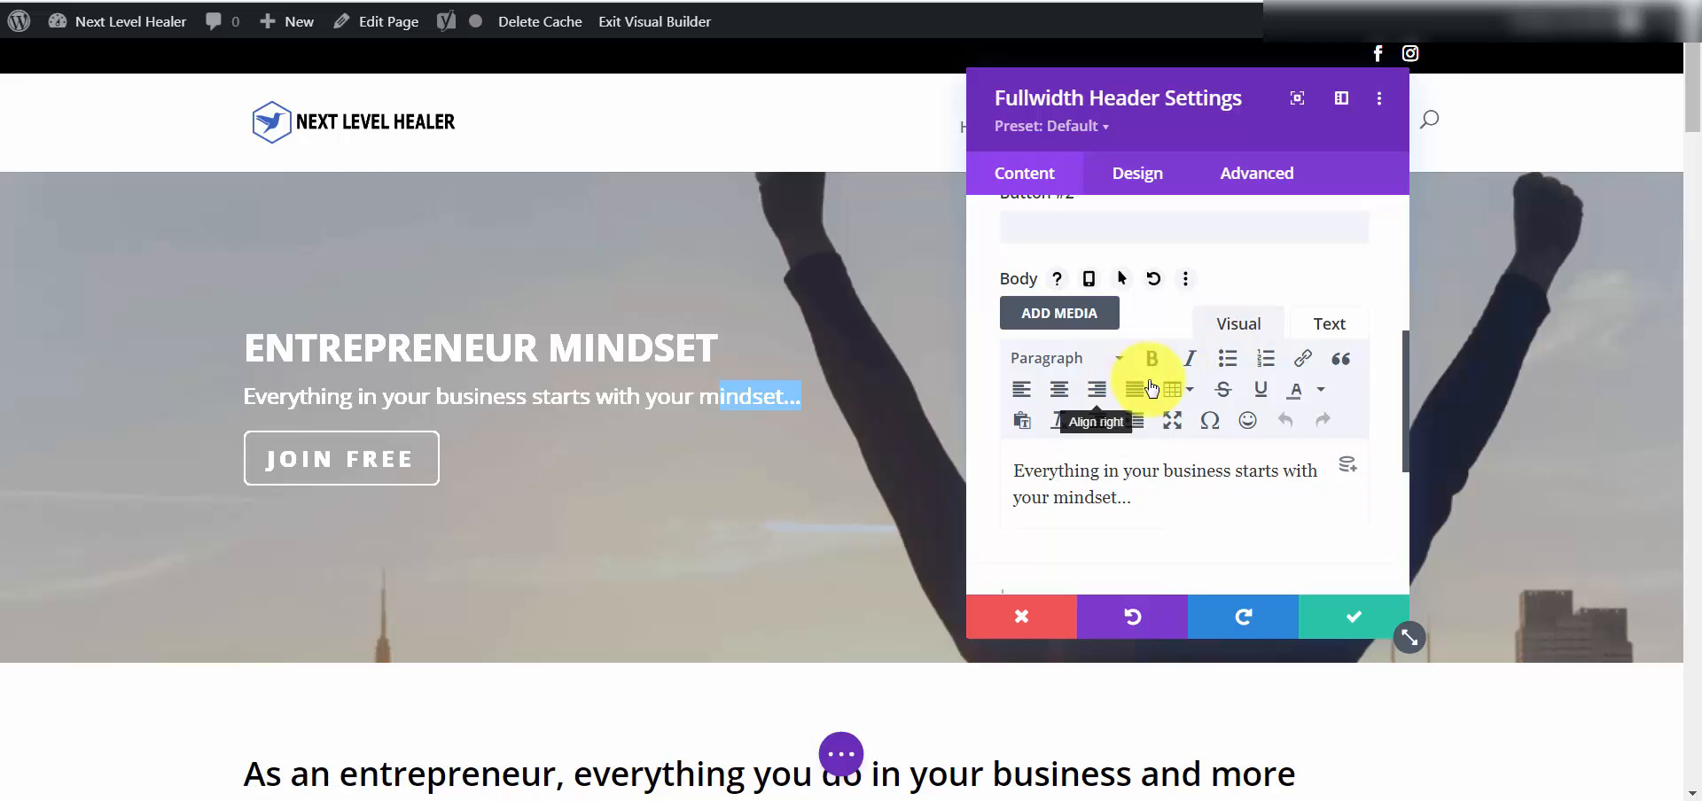
Expand the hero's Images settings and look over the image options, including Header Image, and the remaining content sections.
scroll(1152, 399, "down", 5)
scroll(1158, 403, "up", 3)
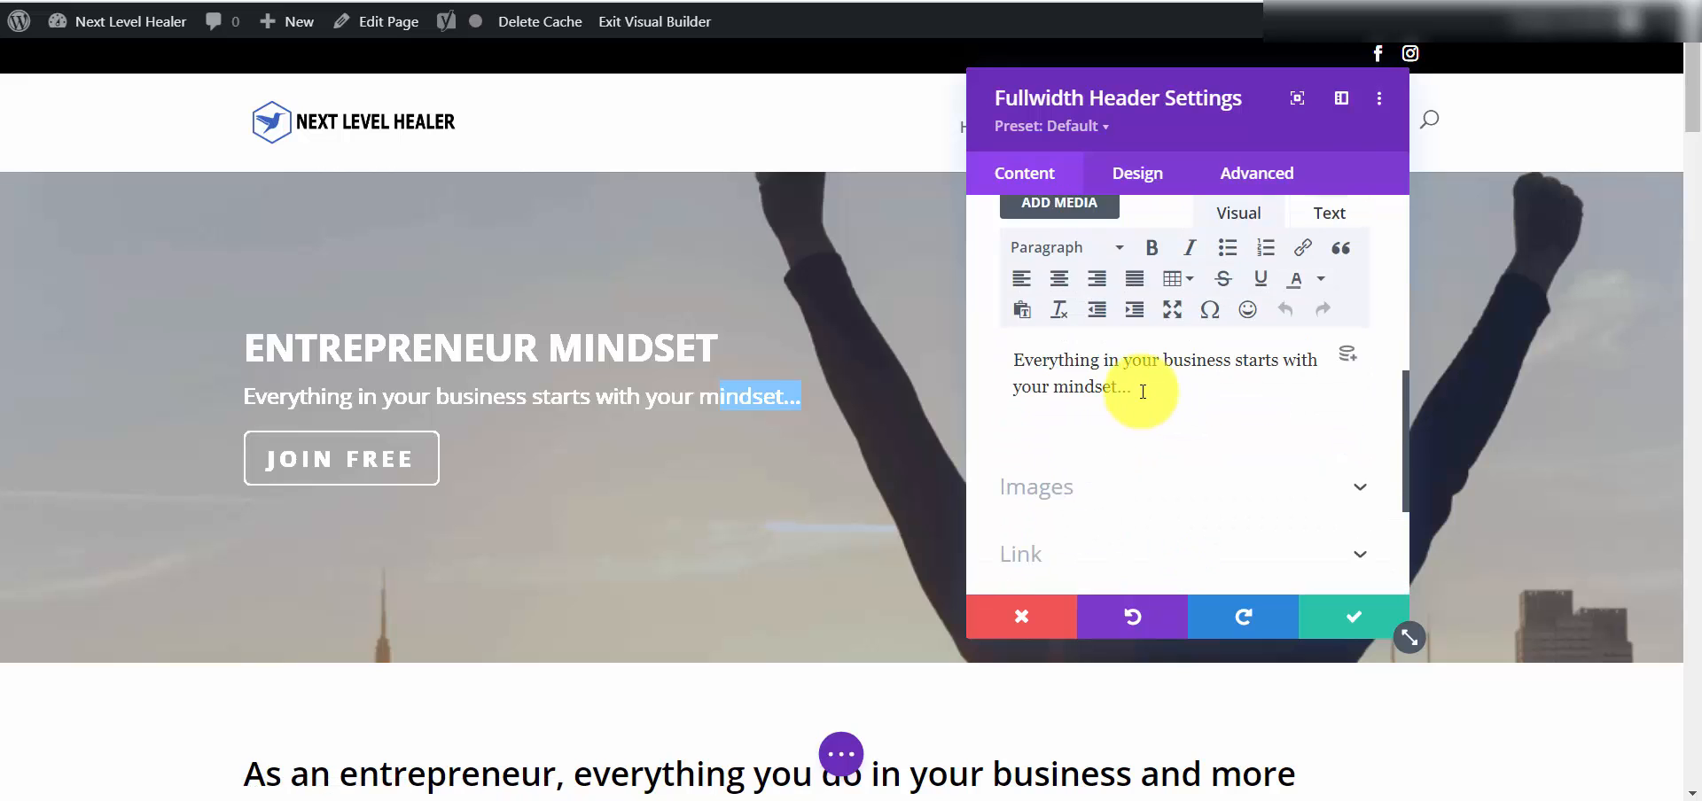
scroll(1142, 391, "down", 3)
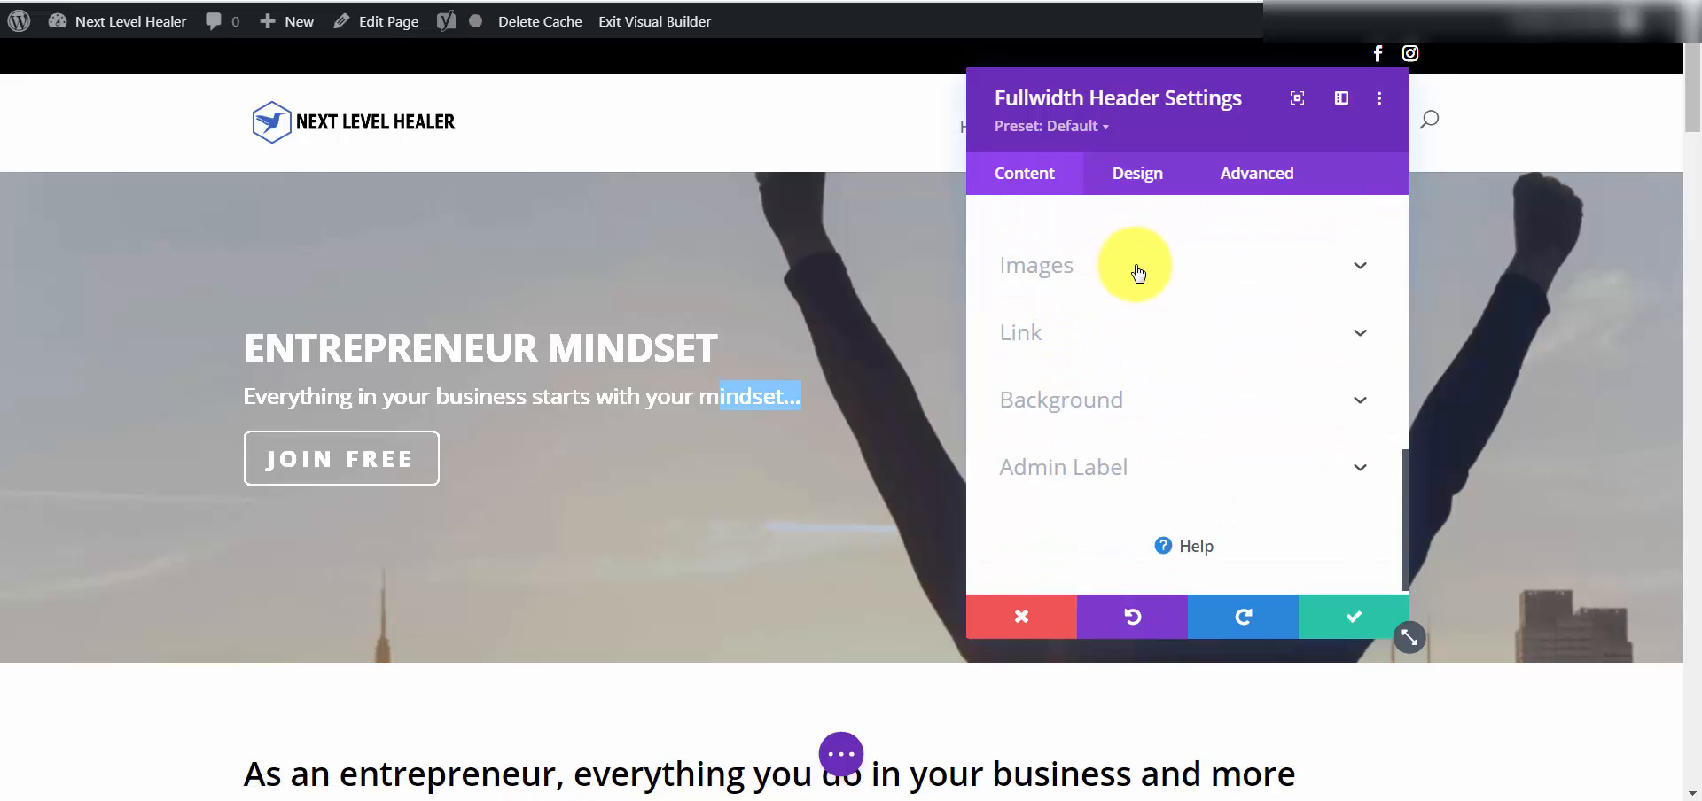
left_click(1138, 273)
scroll(1166, 353, "down", 3)
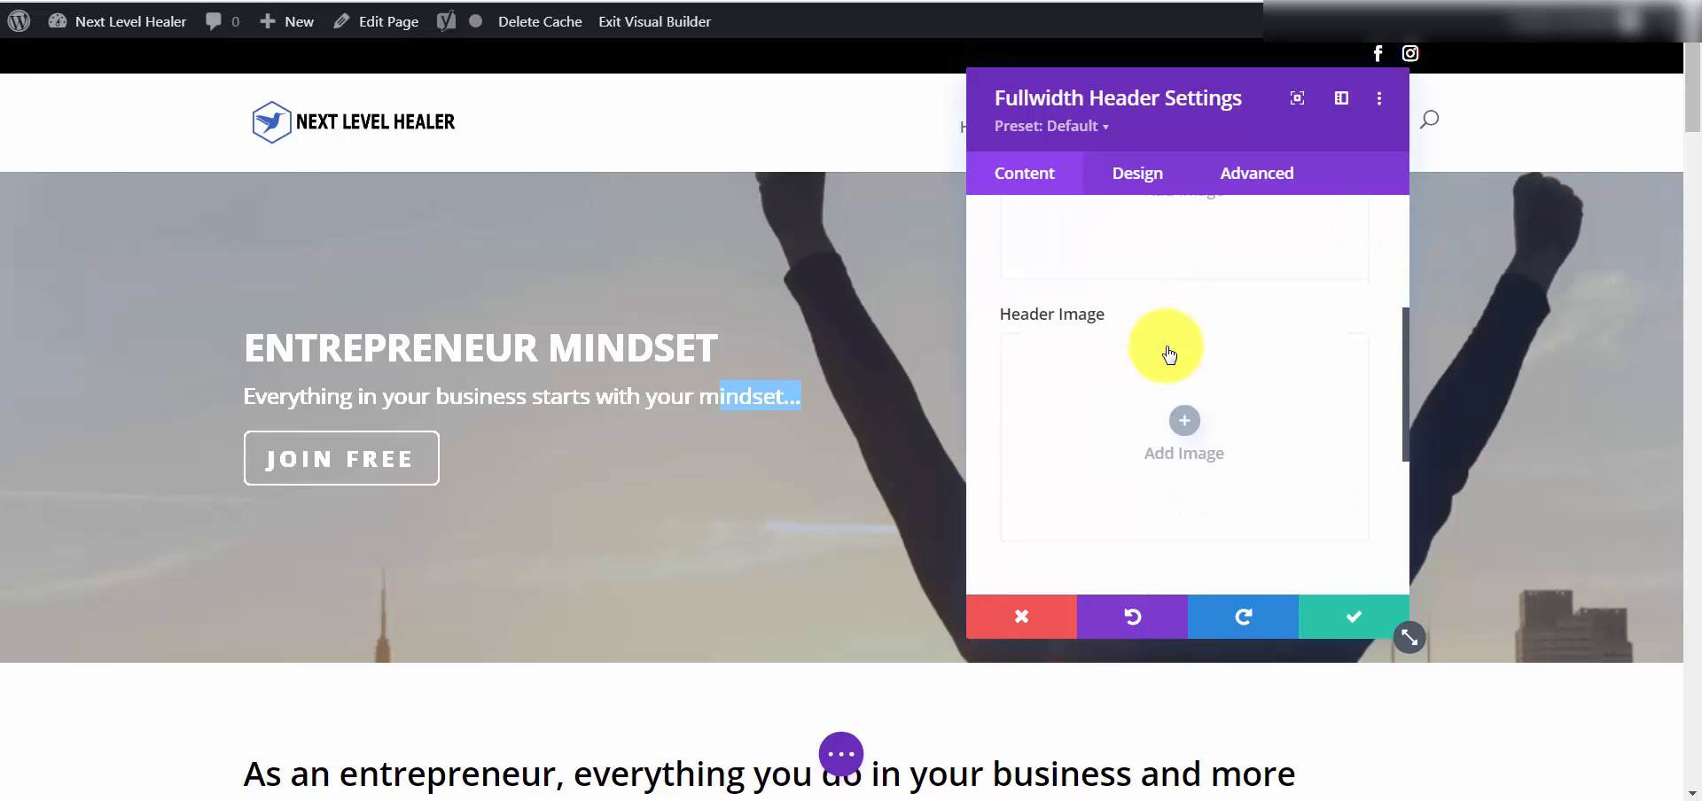
scroll(1168, 355, "down", 1)
scroll(1163, 354, "down", 2)
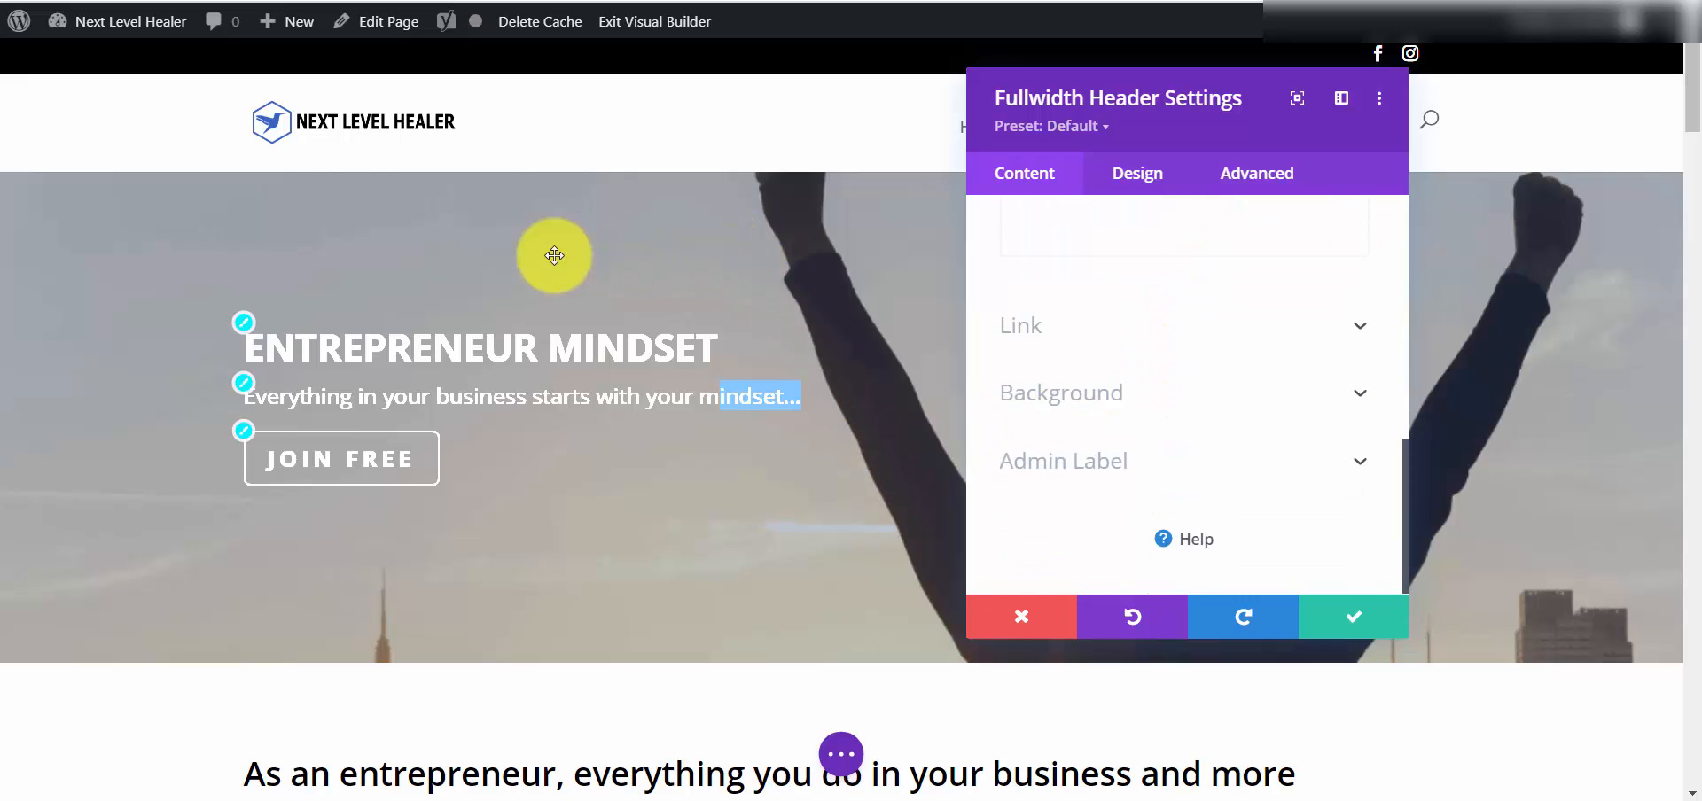
Move the floating settings window clear of the hero text and expand the hero's Background settings.
left_click_drag(1199, 158, 1224, 363)
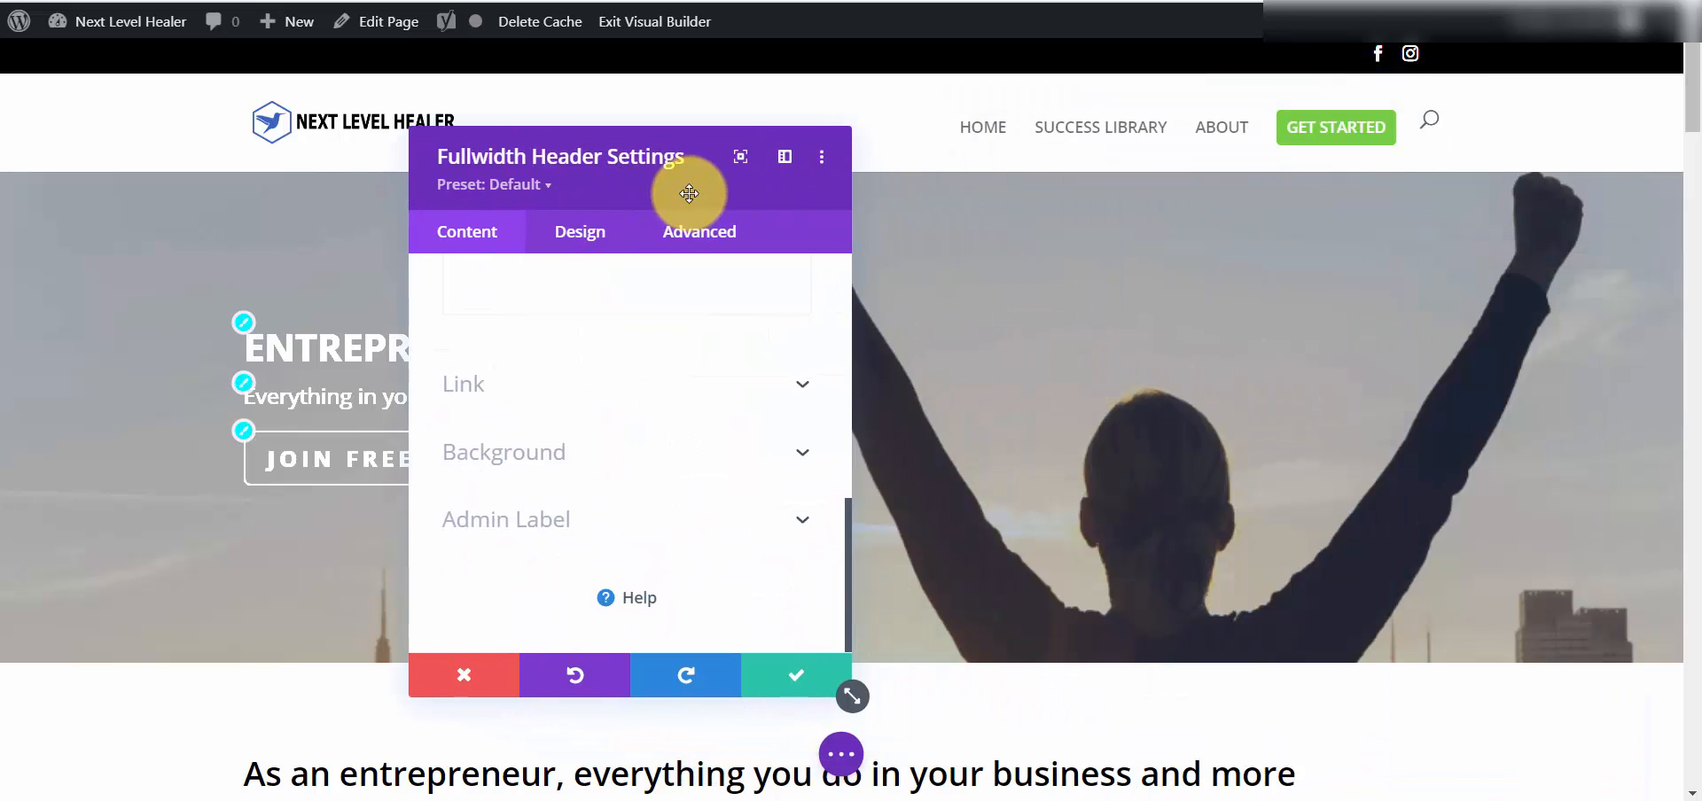
left_click_drag(688, 198, 1356, 177)
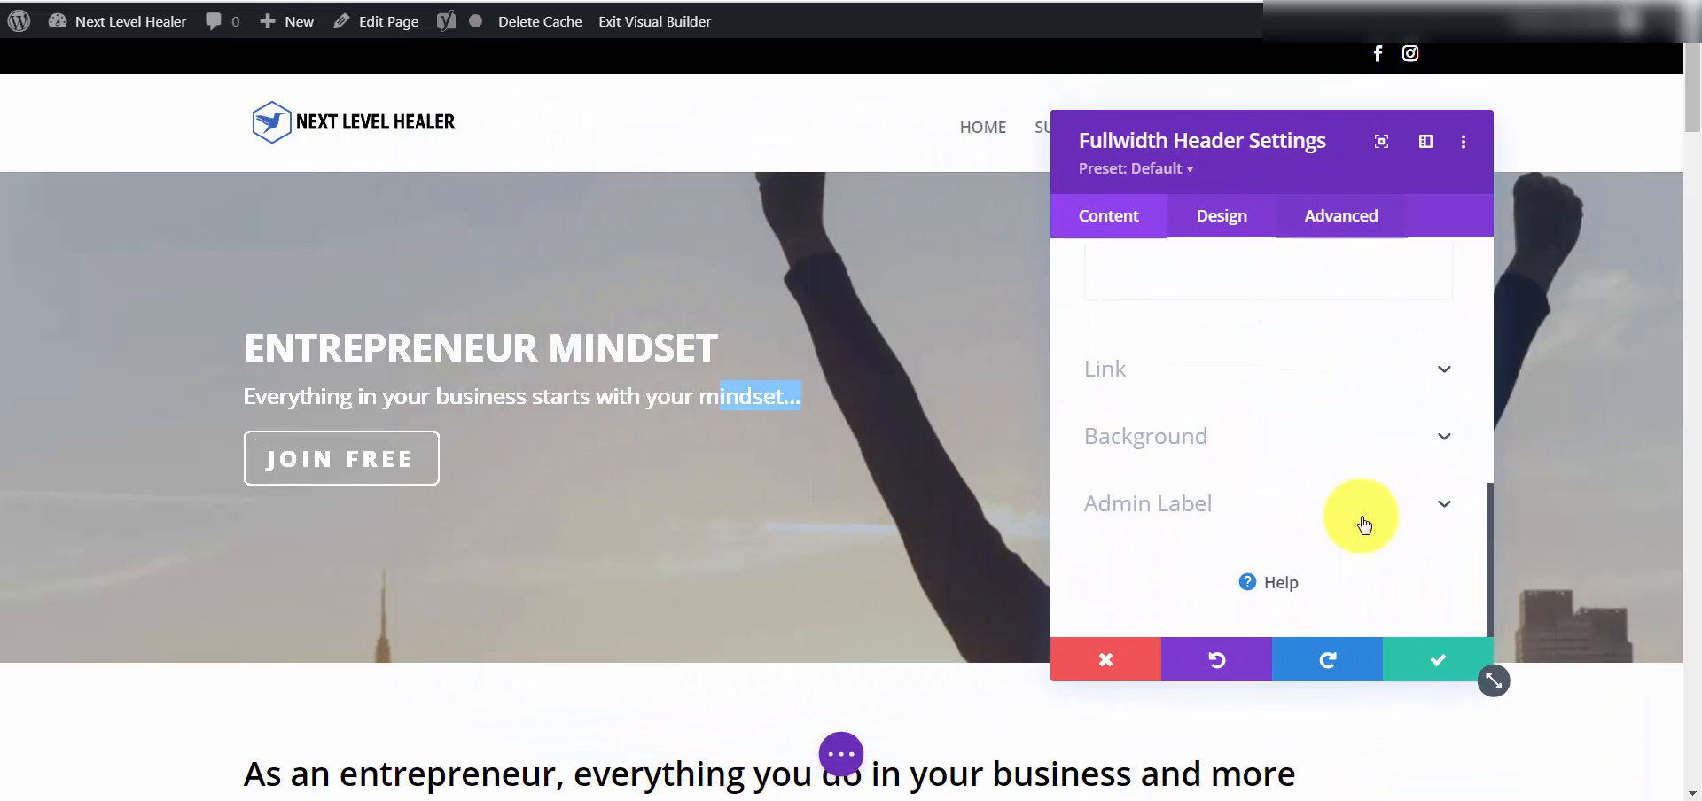
left_click(1446, 443)
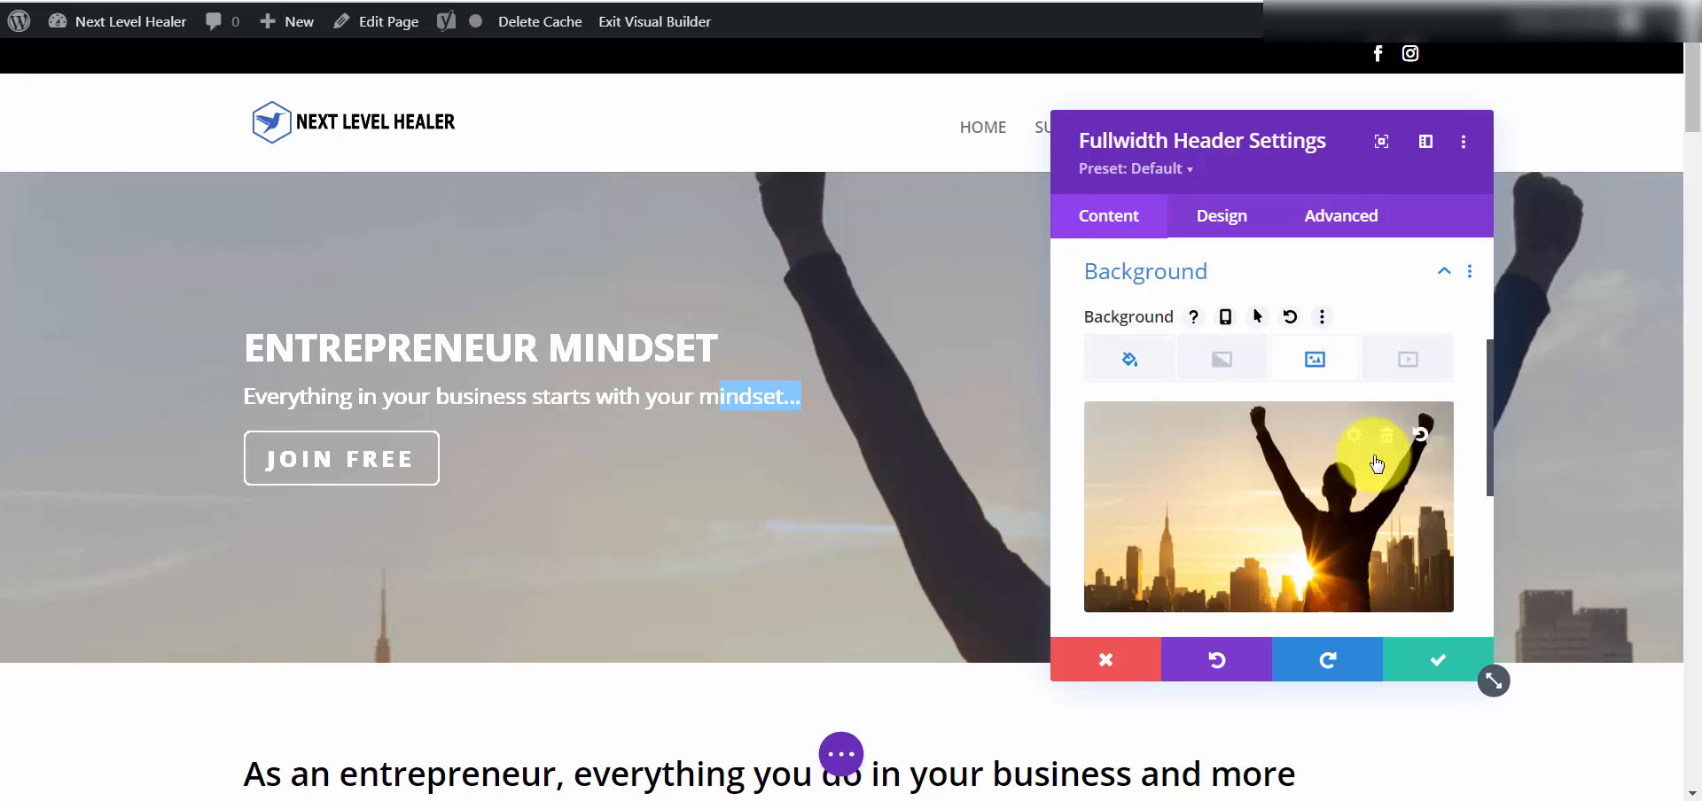
Replace the hero's background image with Header-Image-1080X608-min.png from the media library and save the module settings.
left_click(1354, 436)
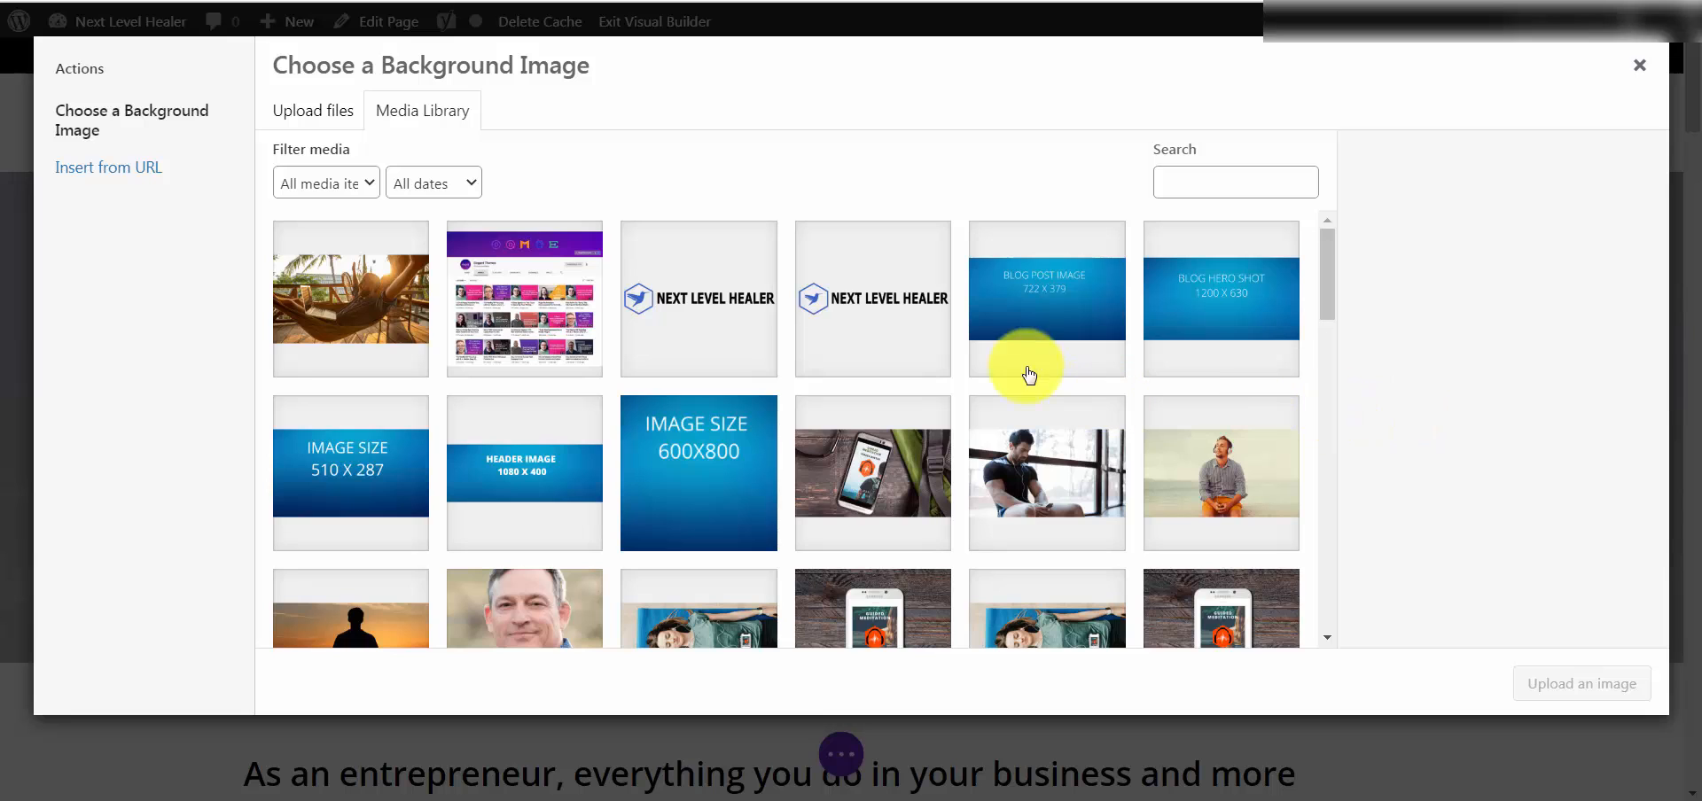
scroll(837, 349, "down", 5)
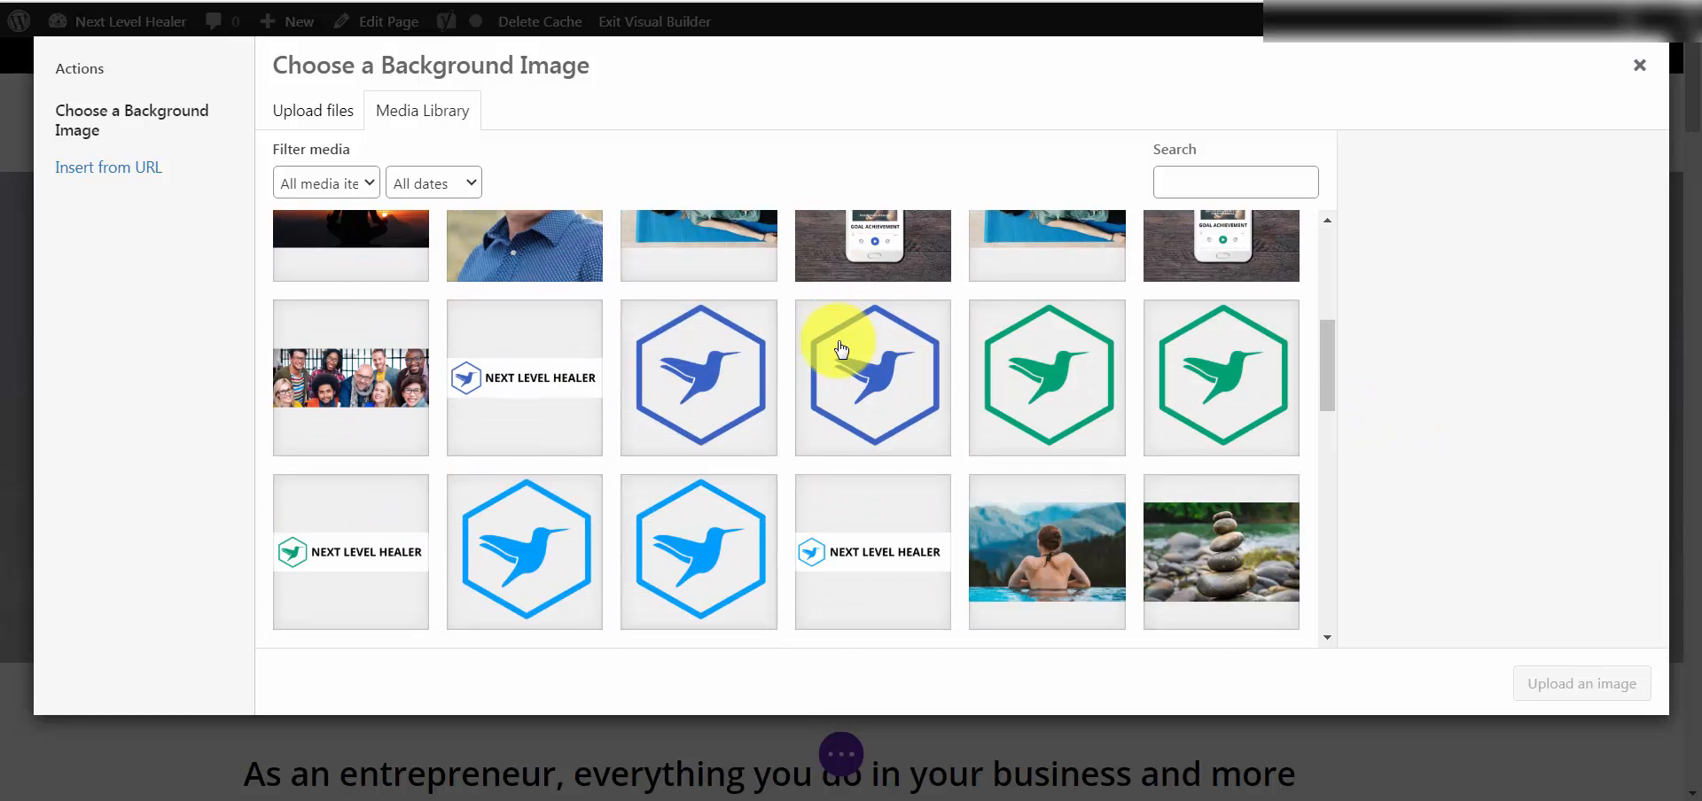
scroll(841, 348, "up", 3)
scroll(839, 349, "down", 7)
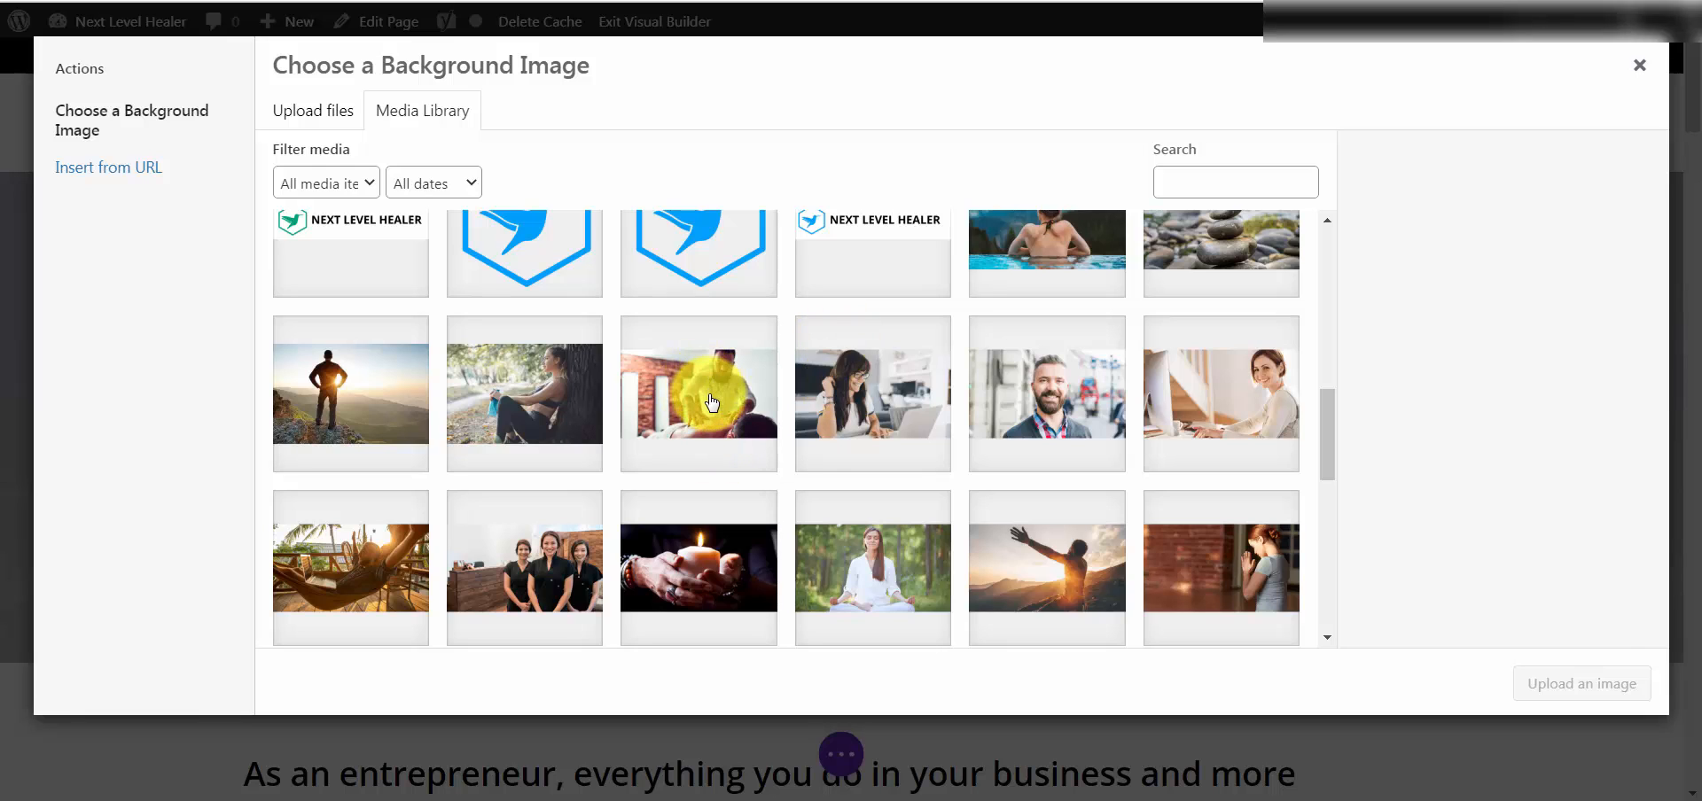
left_click(723, 454)
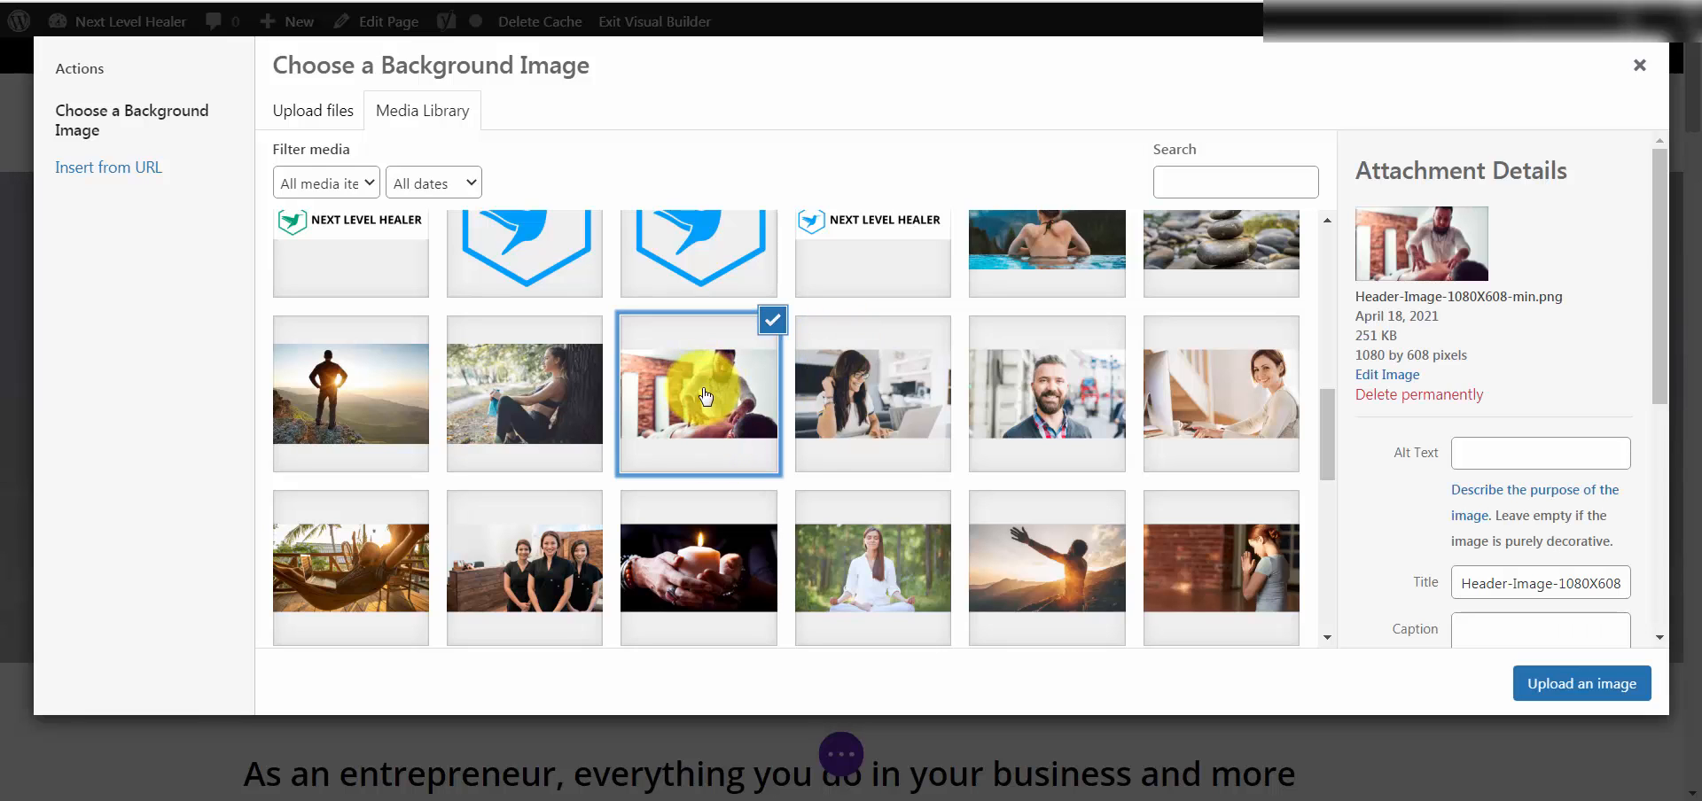
left_click(1474, 455)
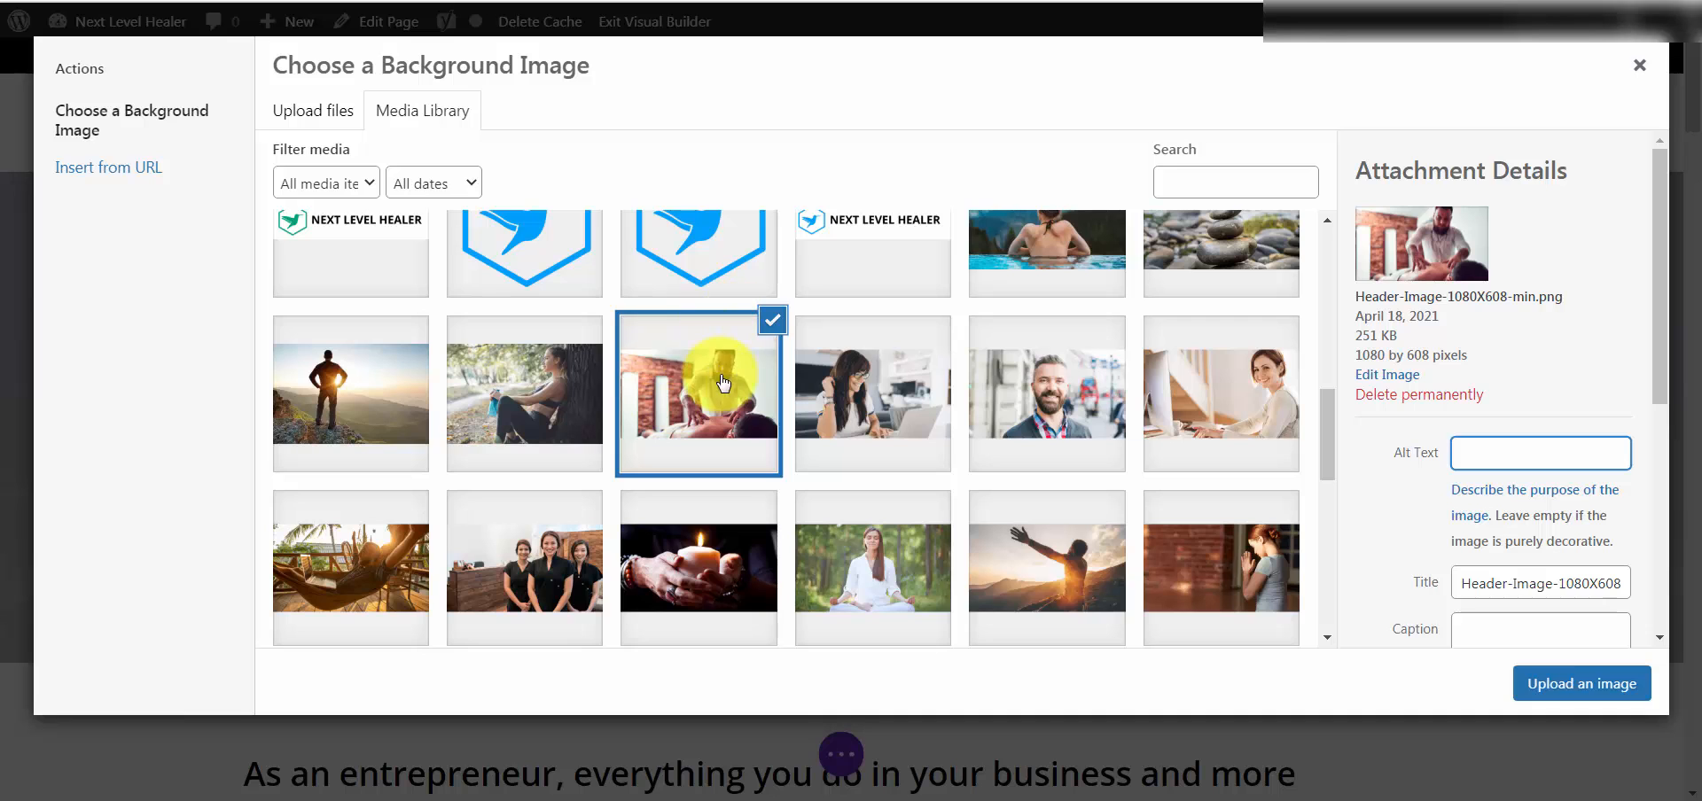
left_click(1536, 681)
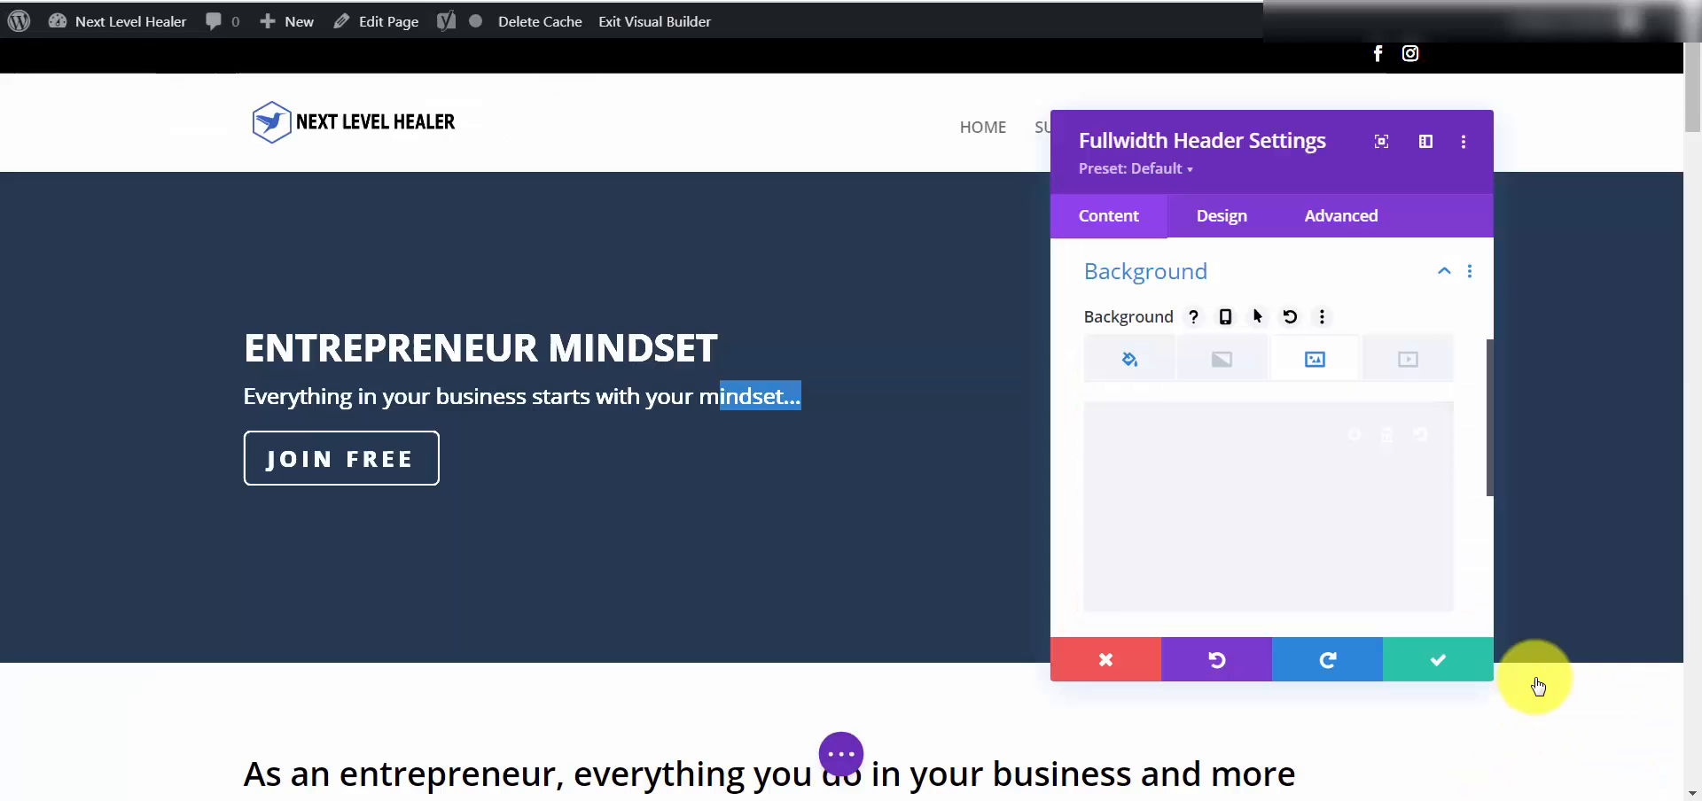
mouse_move(1322, 178)
left_mouse_down()
mouse_move(1539, 315)
mouse_move(1502, 309)
mouse_move(1311, 167)
left_mouse_up()
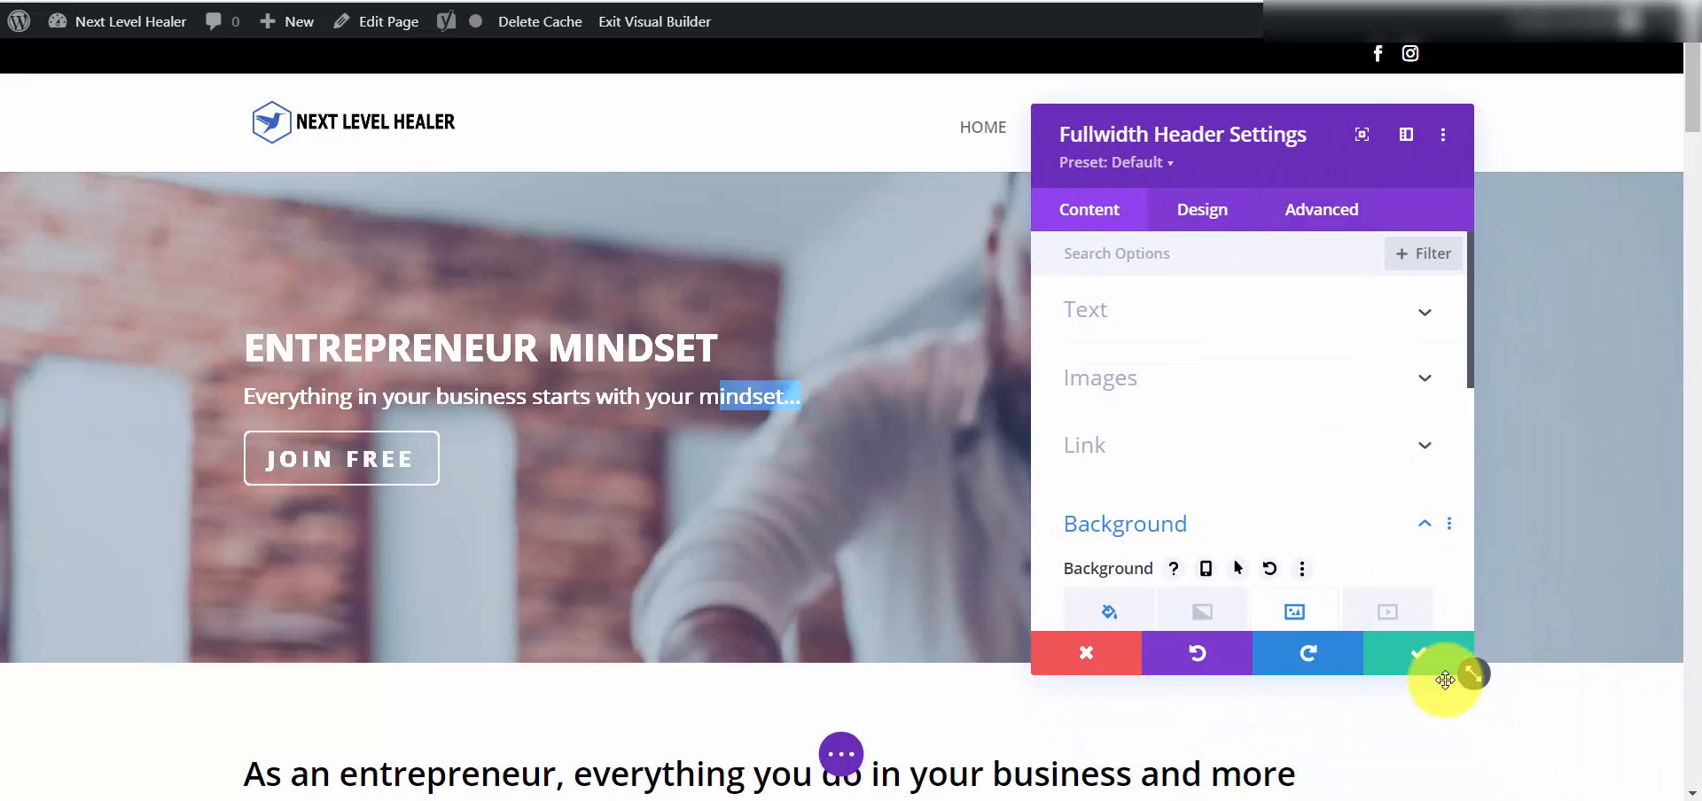
left_click(1421, 658)
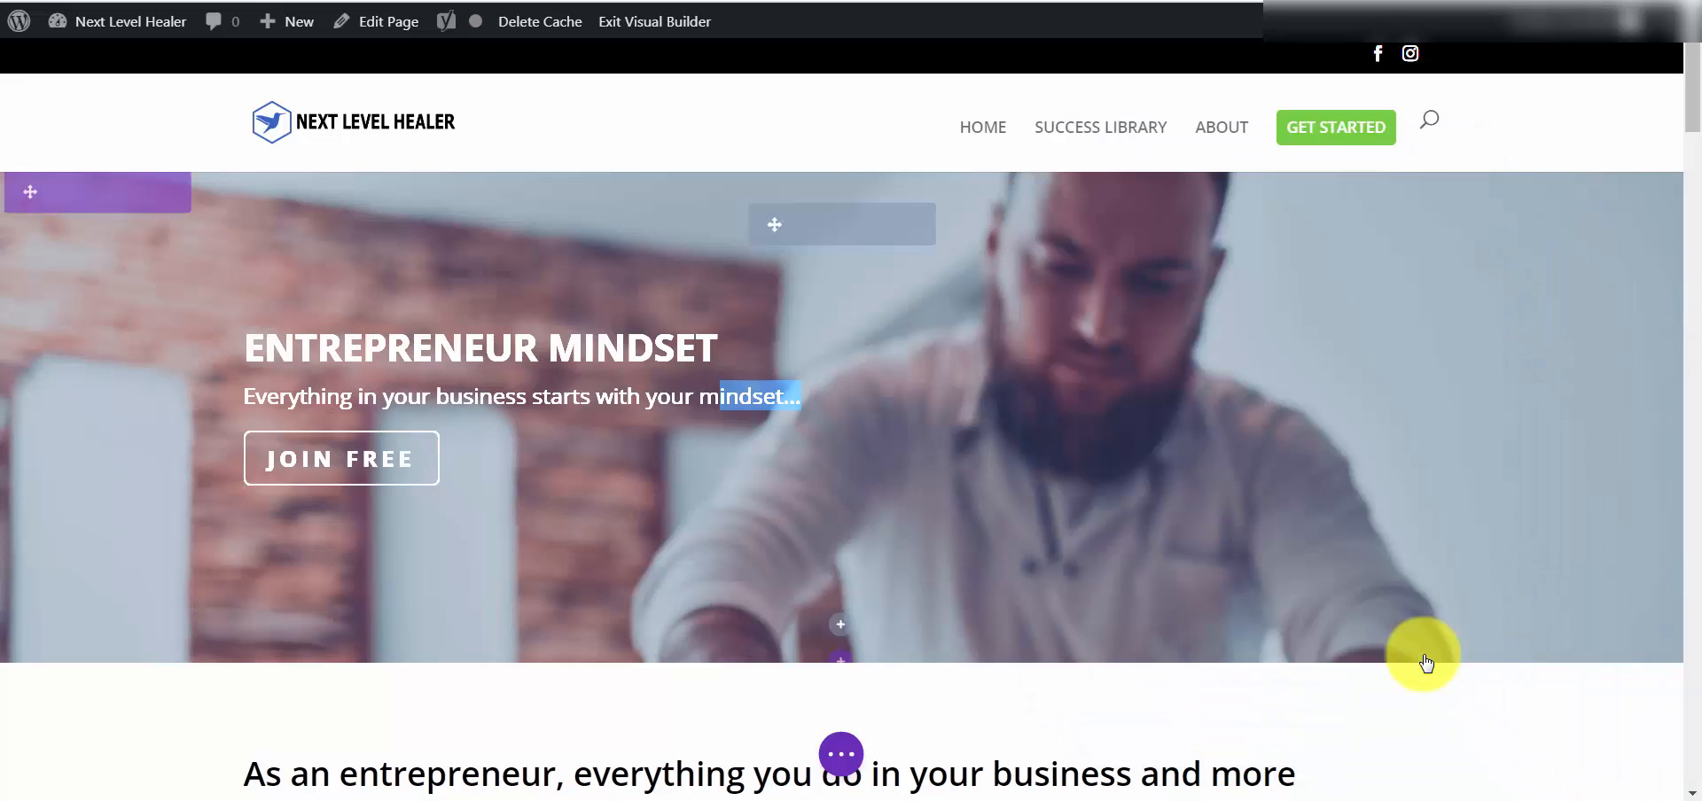
Reopen the fullwidth header's settings and look over its content fields and the design option groups.
mouse_move(1099, 447)
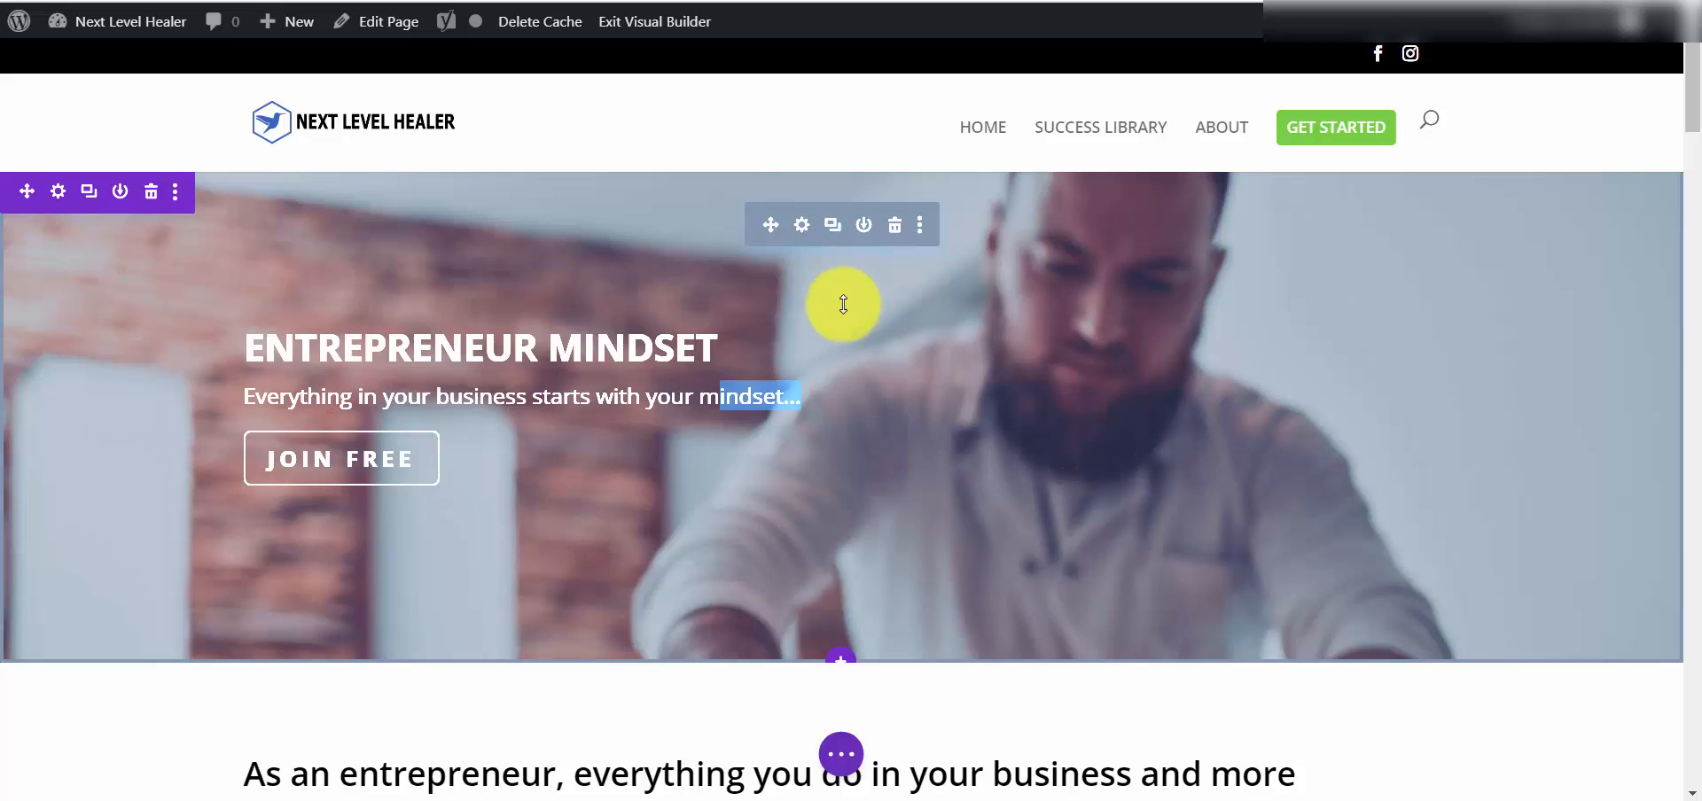
left_click(802, 228)
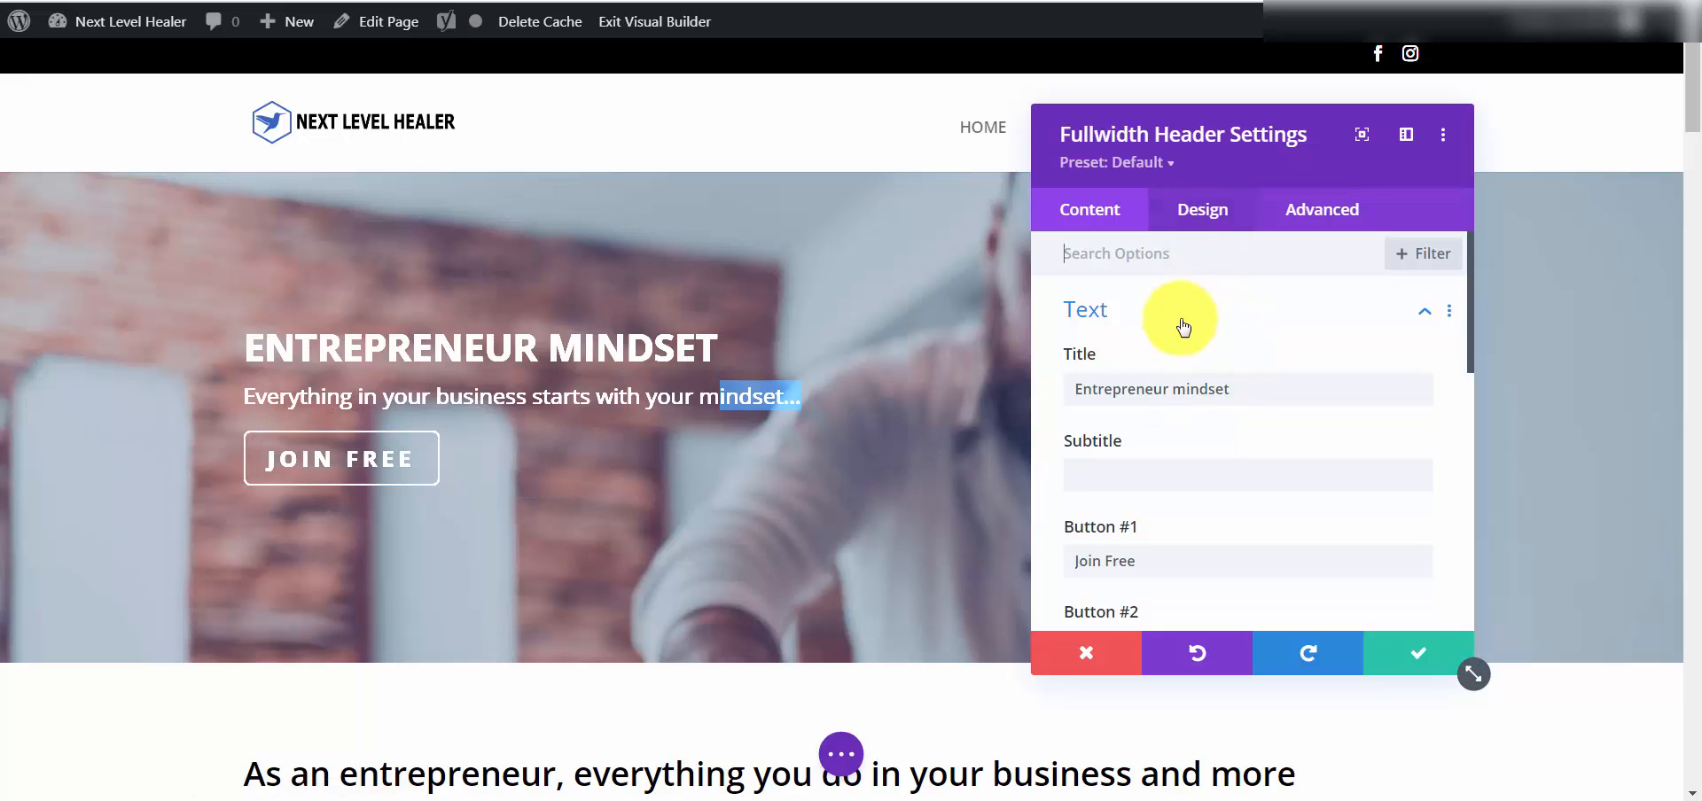
scroll(1177, 316, "down", 5)
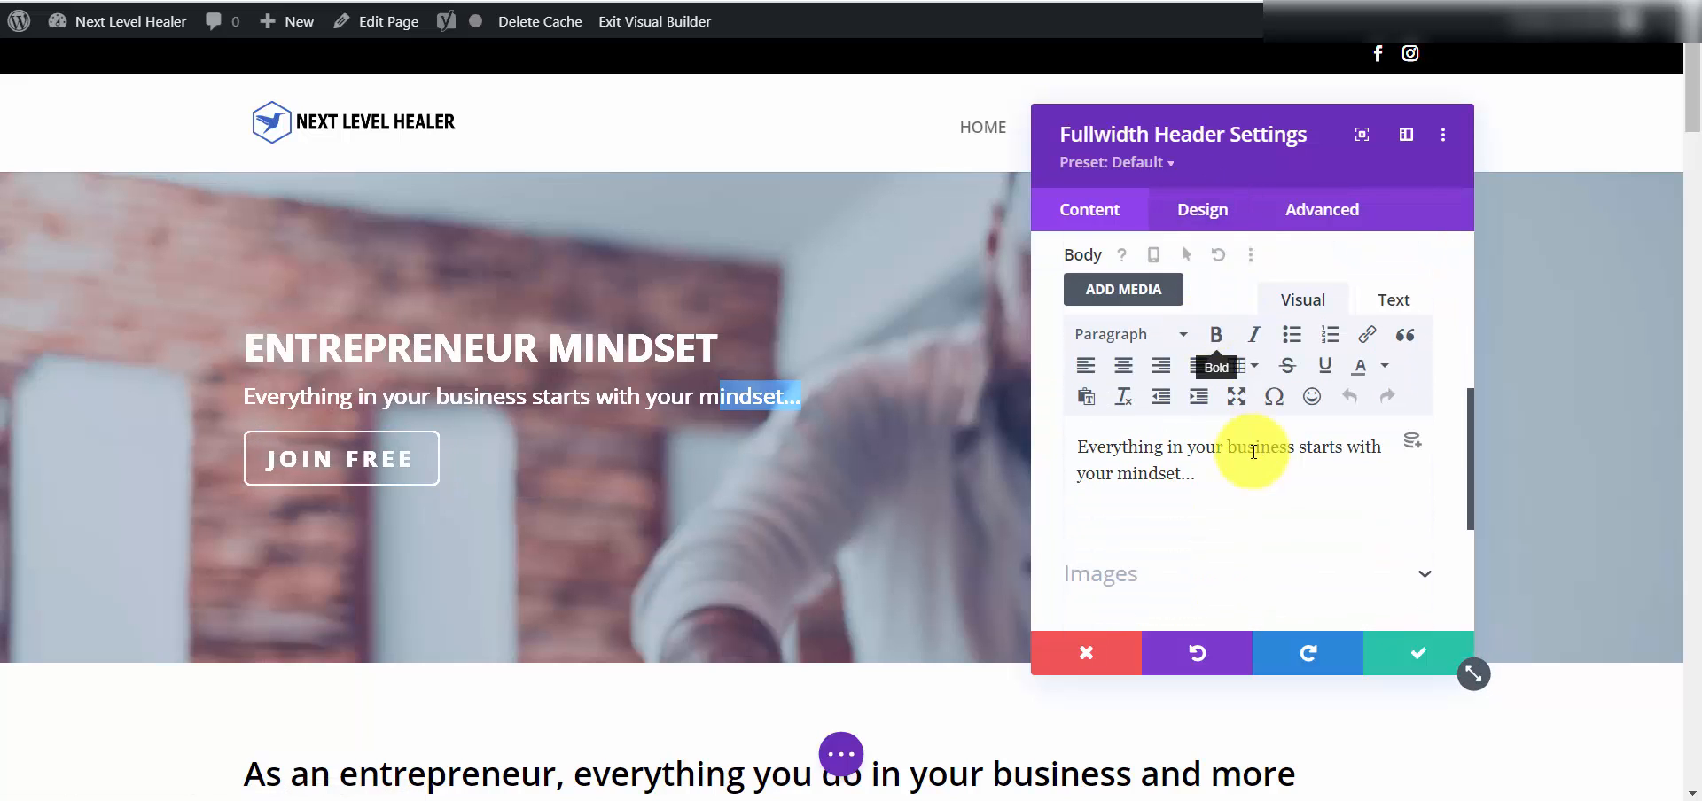
scroll(1205, 354, "up", 5)
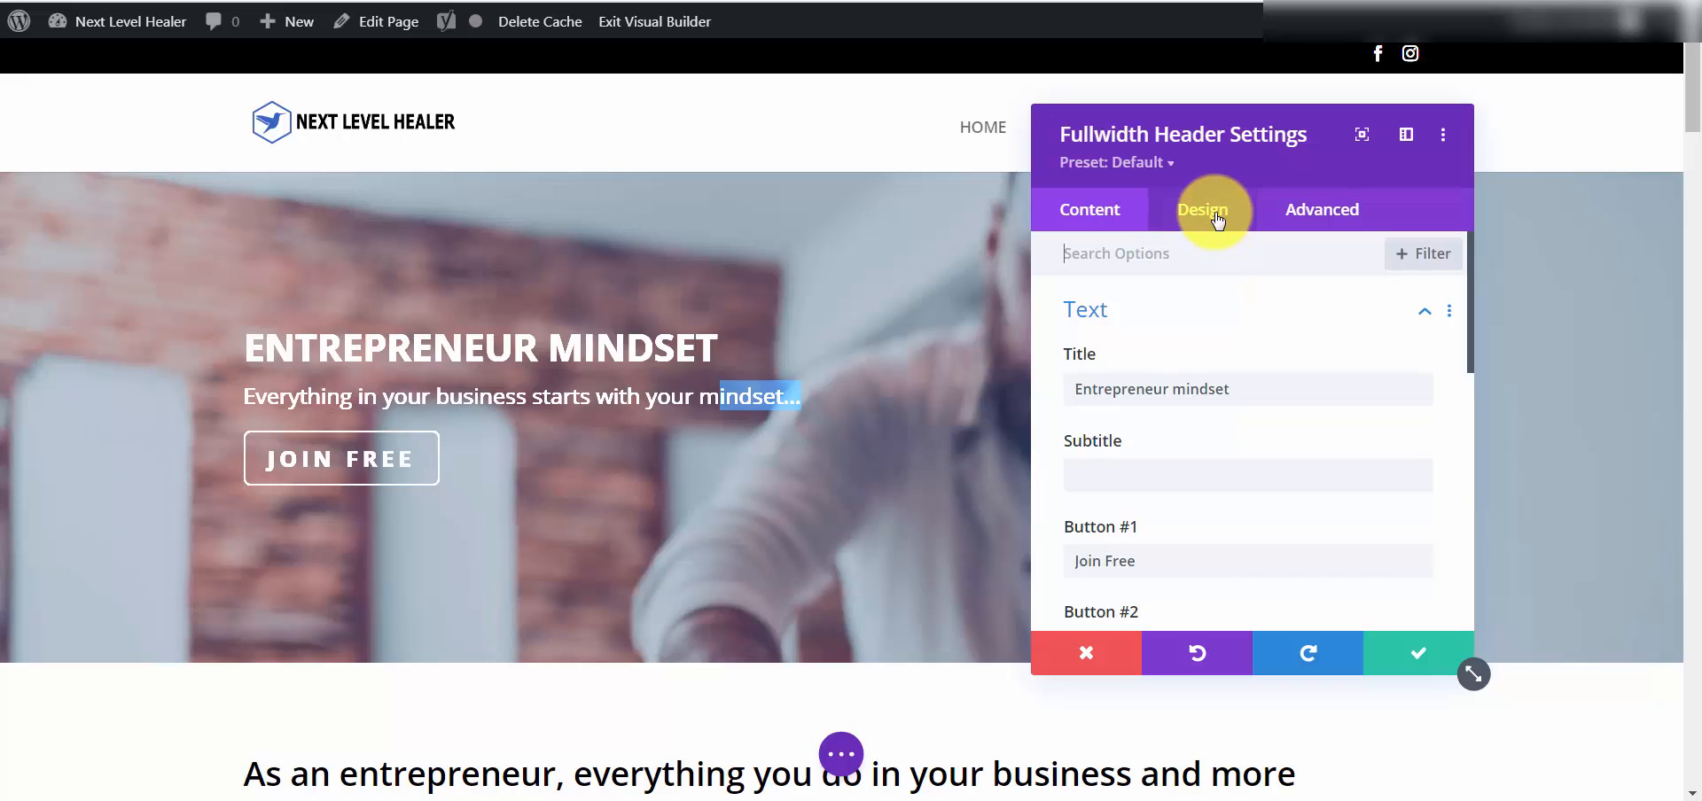
left_click(1216, 214)
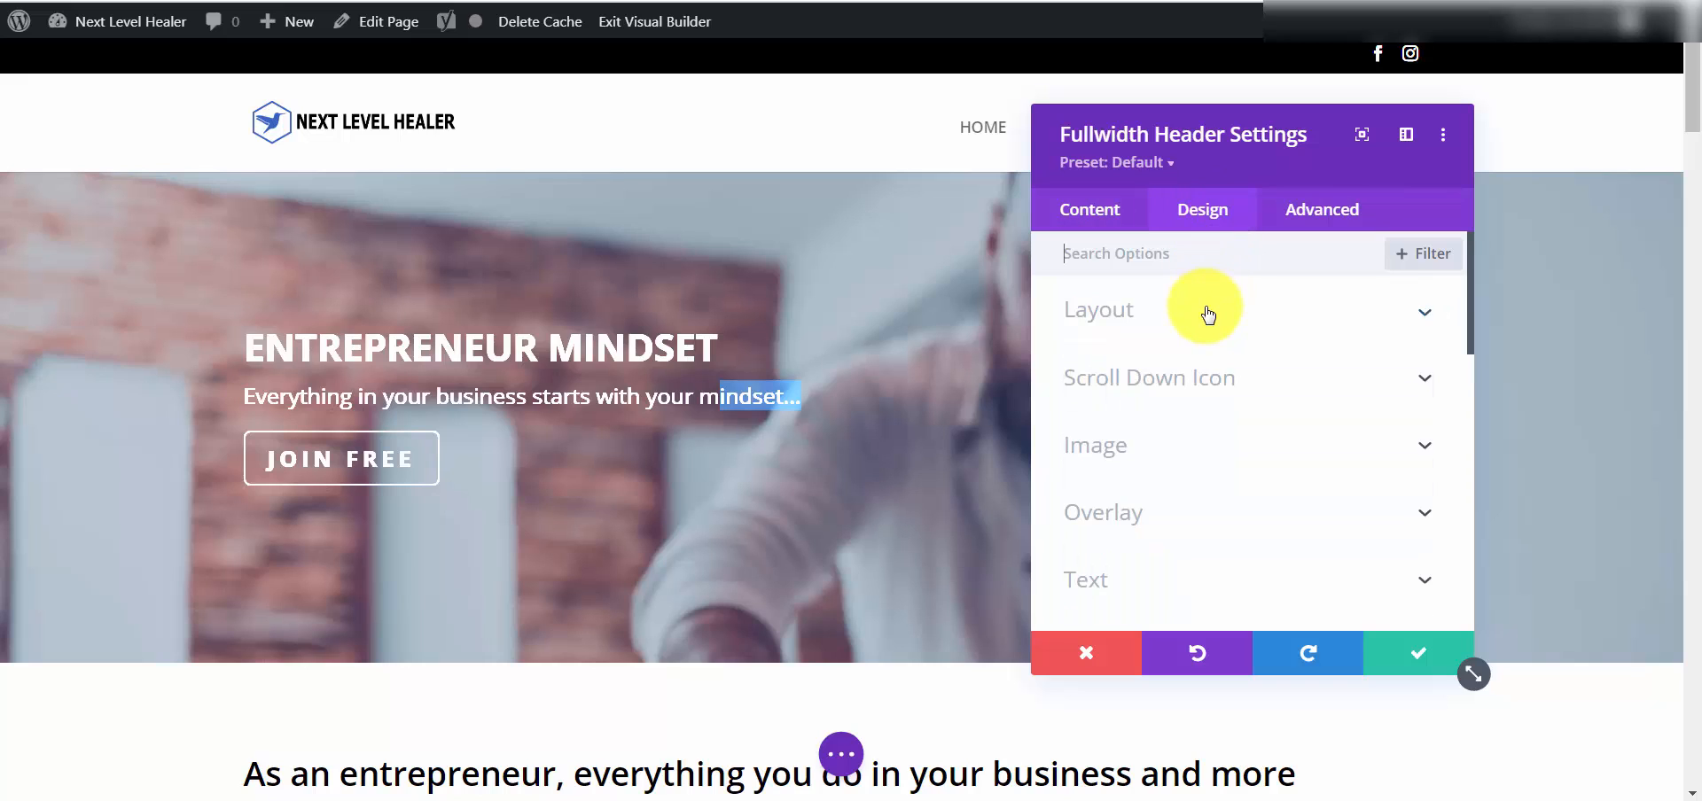
scroll(1207, 315, "down", 5)
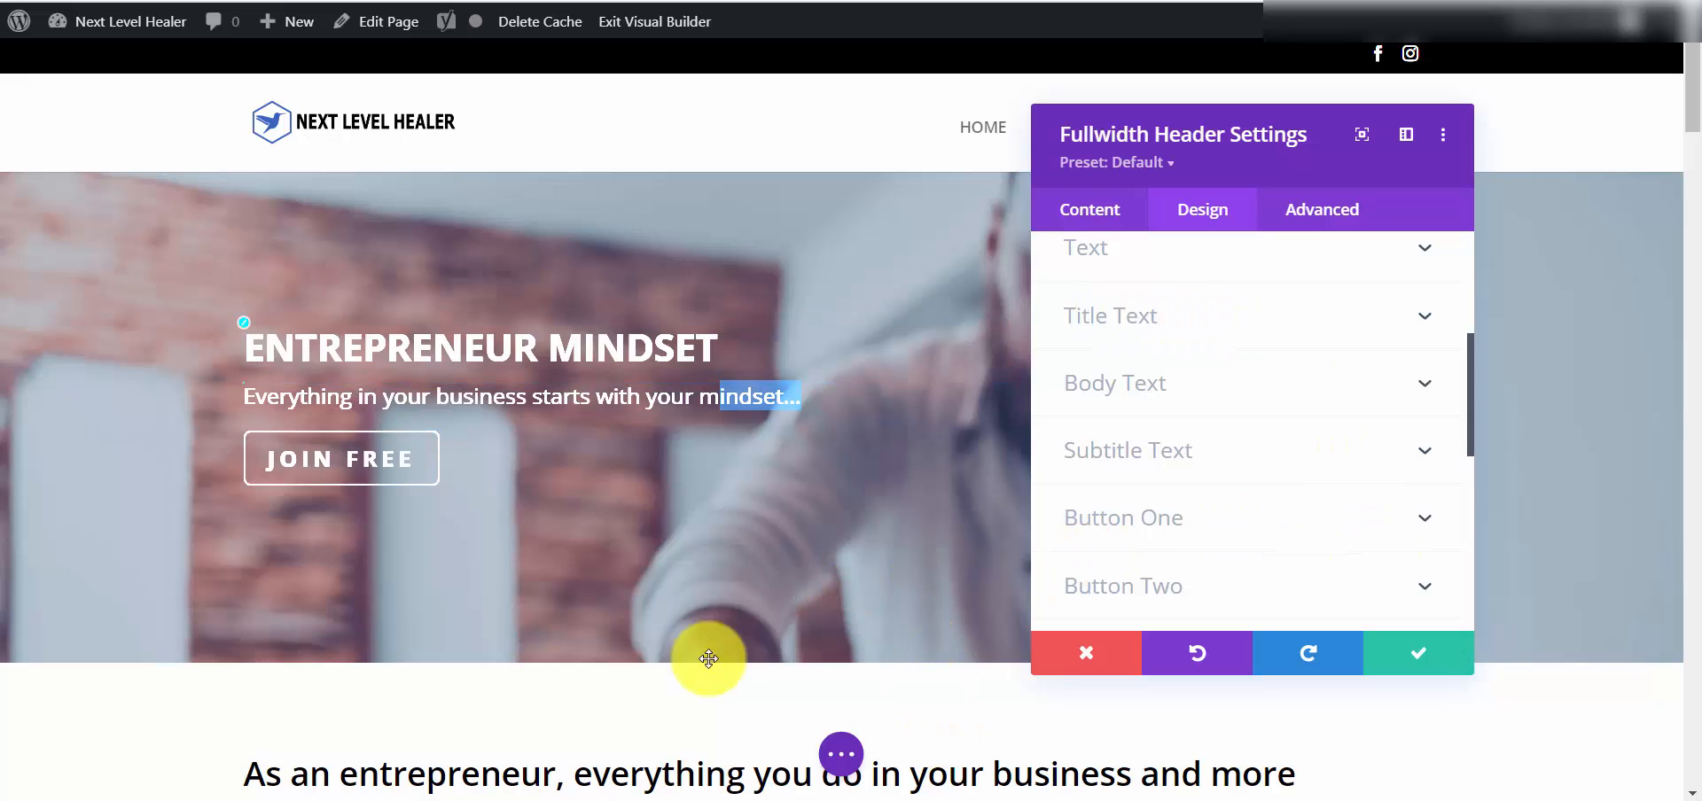
scroll(619, 738, "down", 2)
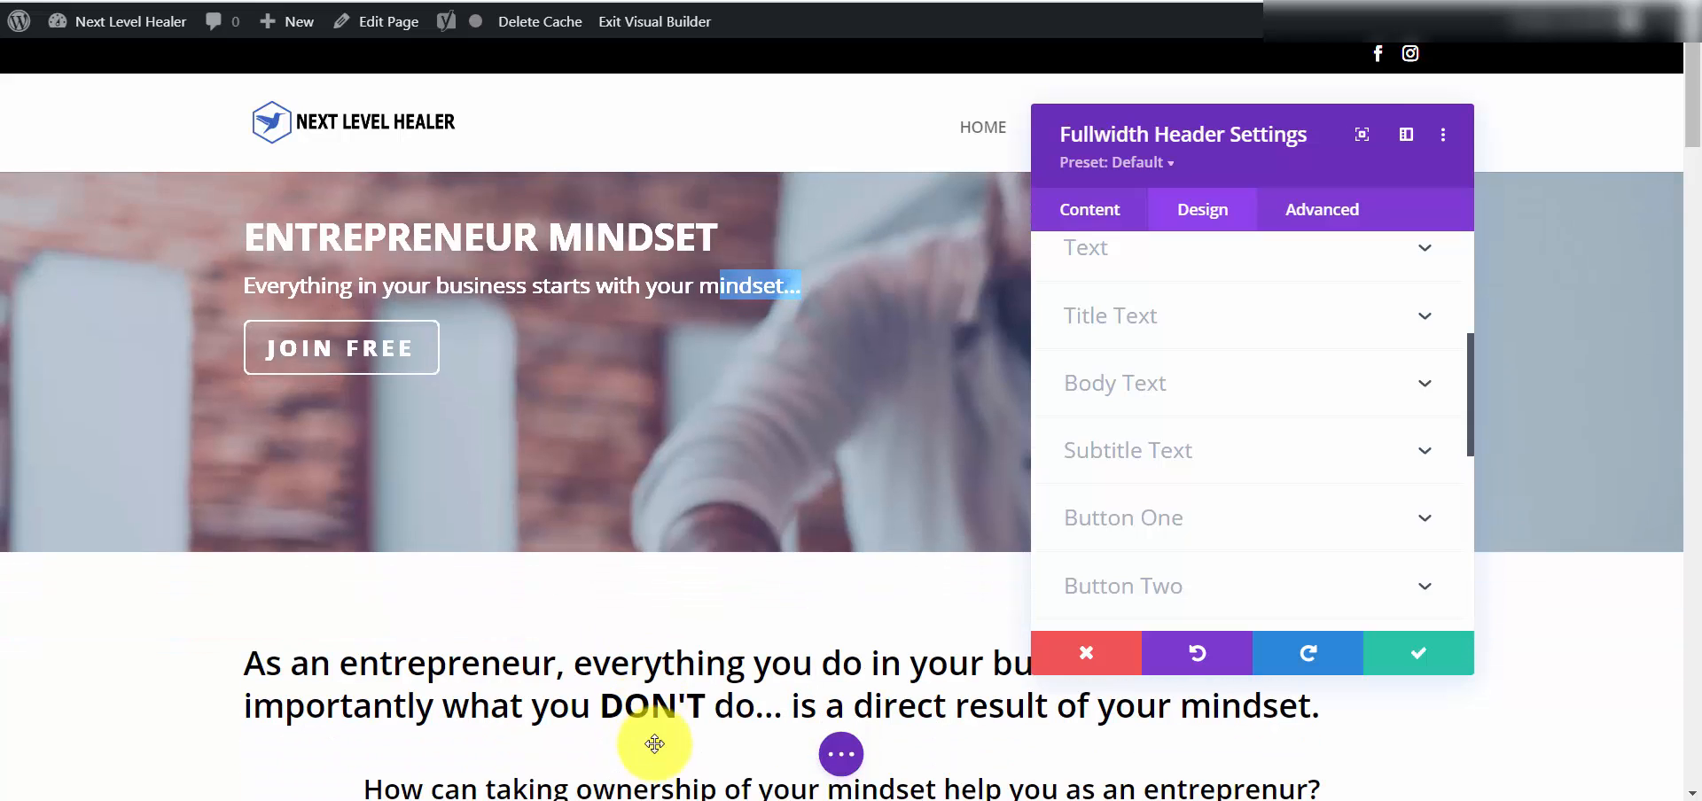
scroll(727, 666, "up", 2)
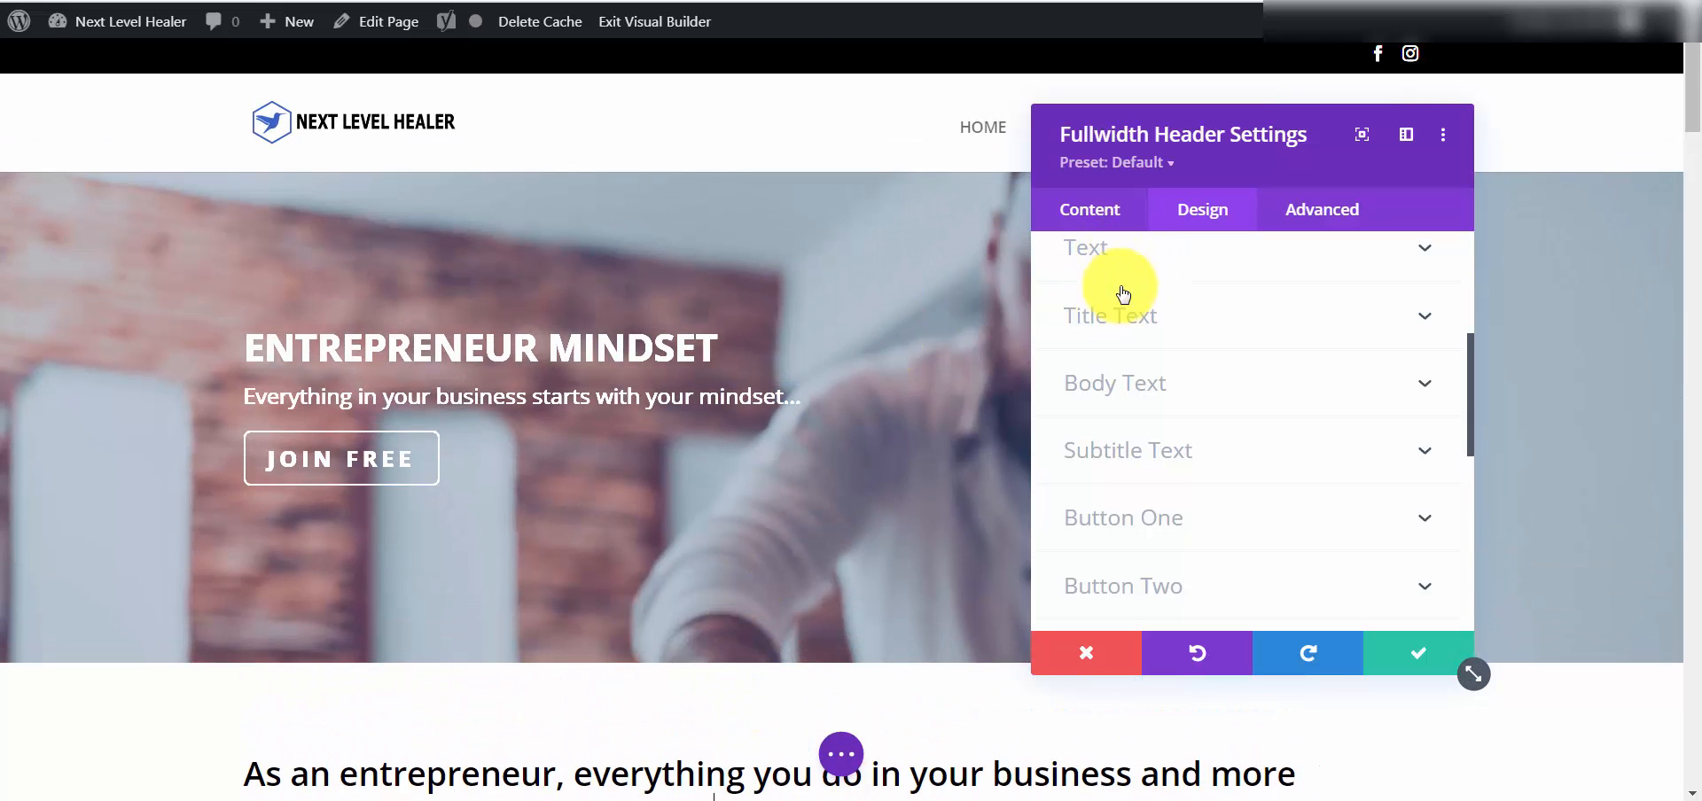
scroll(1147, 302, "up", 2)
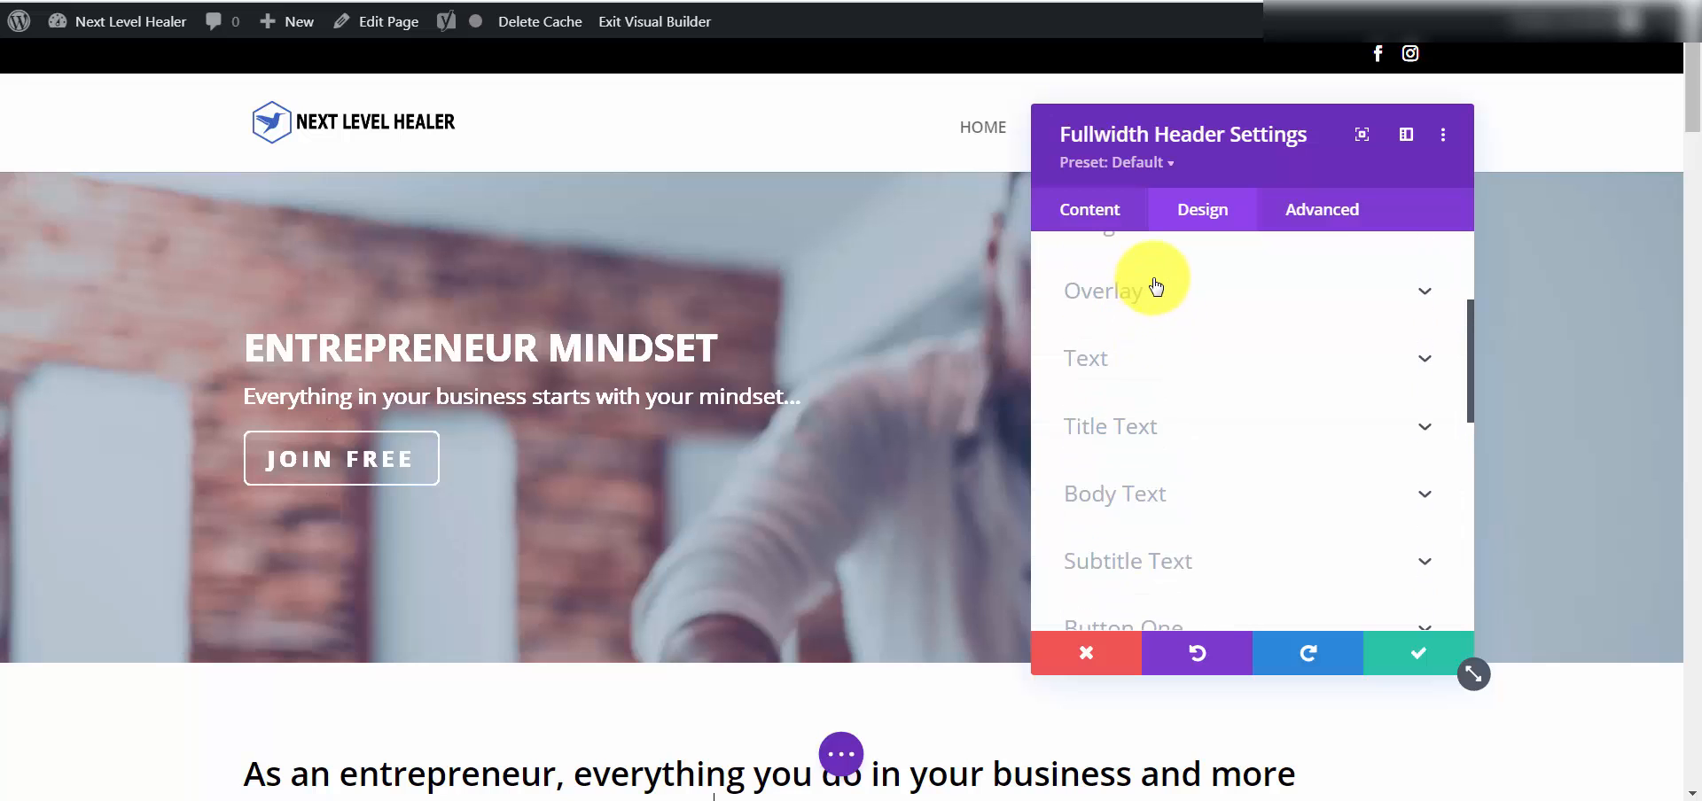
Expand the Text and Title Text design settings and examine the title's font style, alignment, color and size options.
left_click(1122, 365)
scroll(1129, 334, "up", 2)
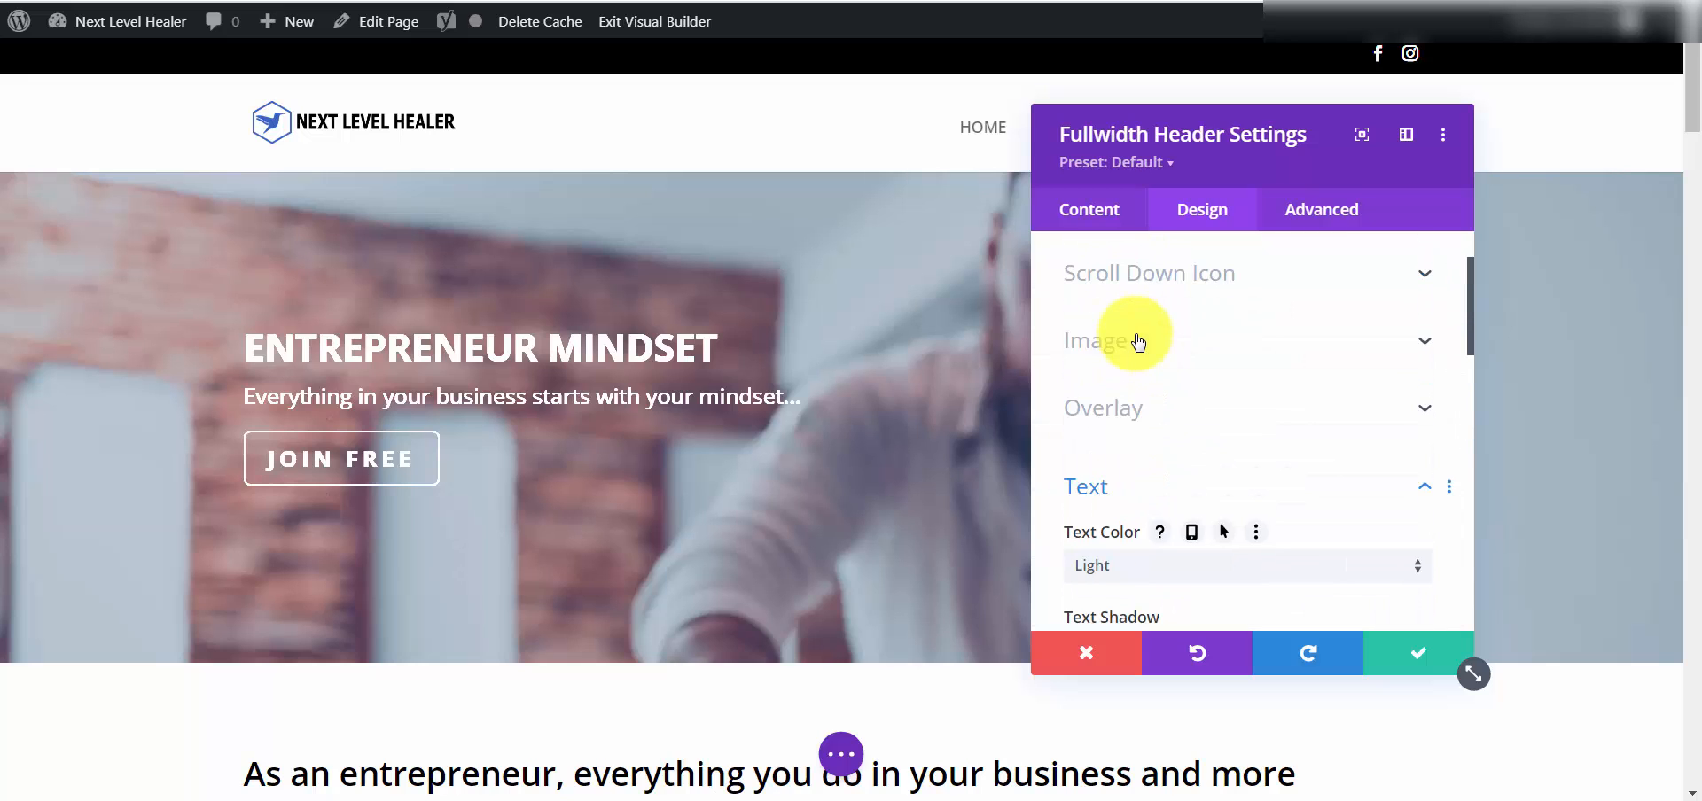
scroll(1135, 342, "down", 5)
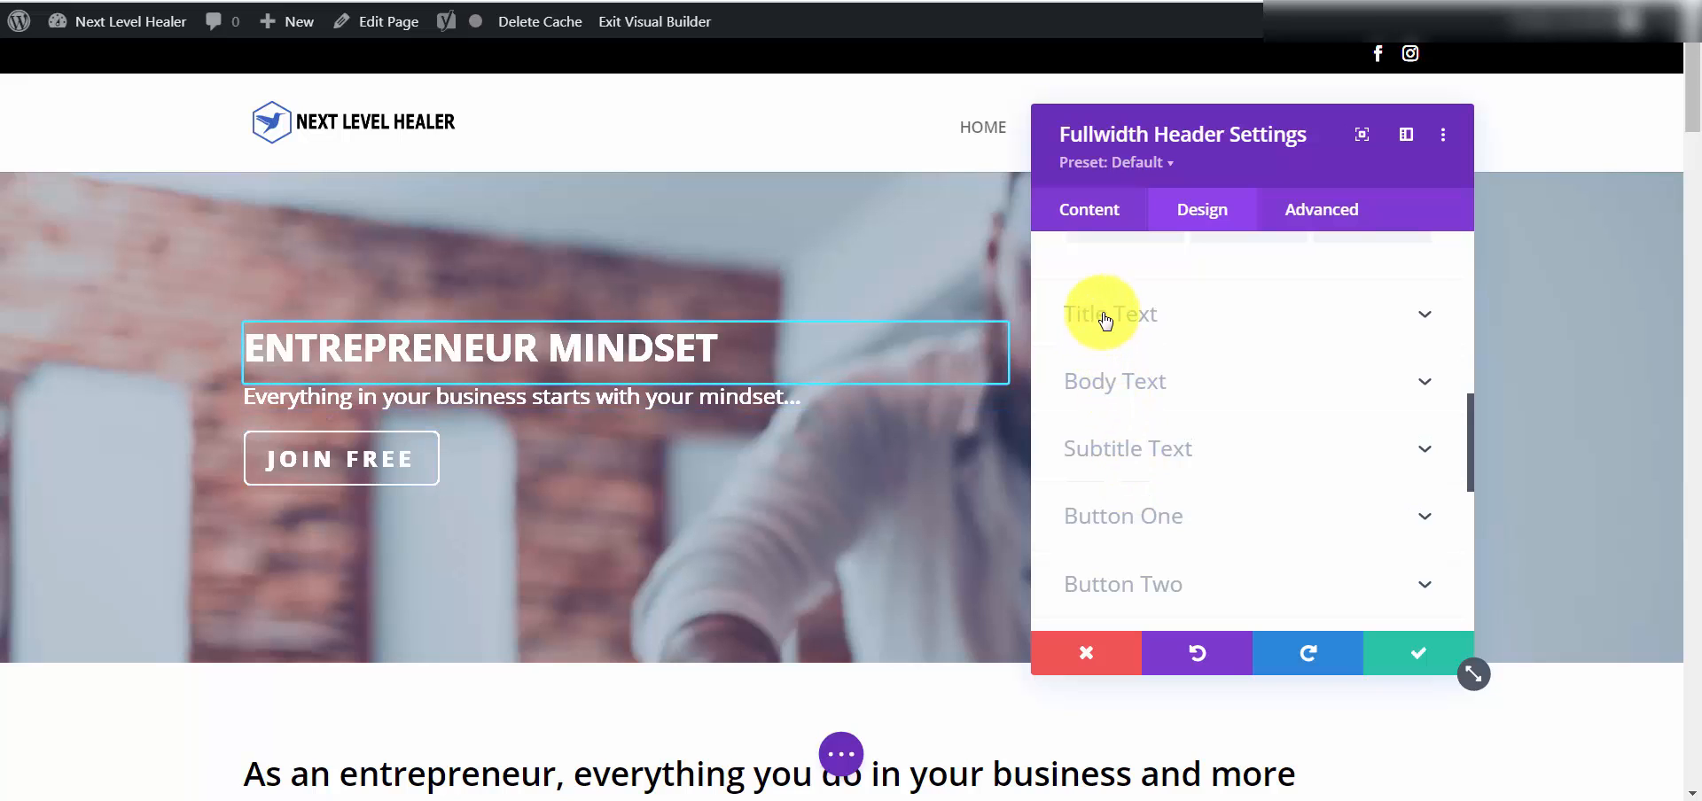
left_click(1177, 321)
scroll(1217, 397, "down", 5)
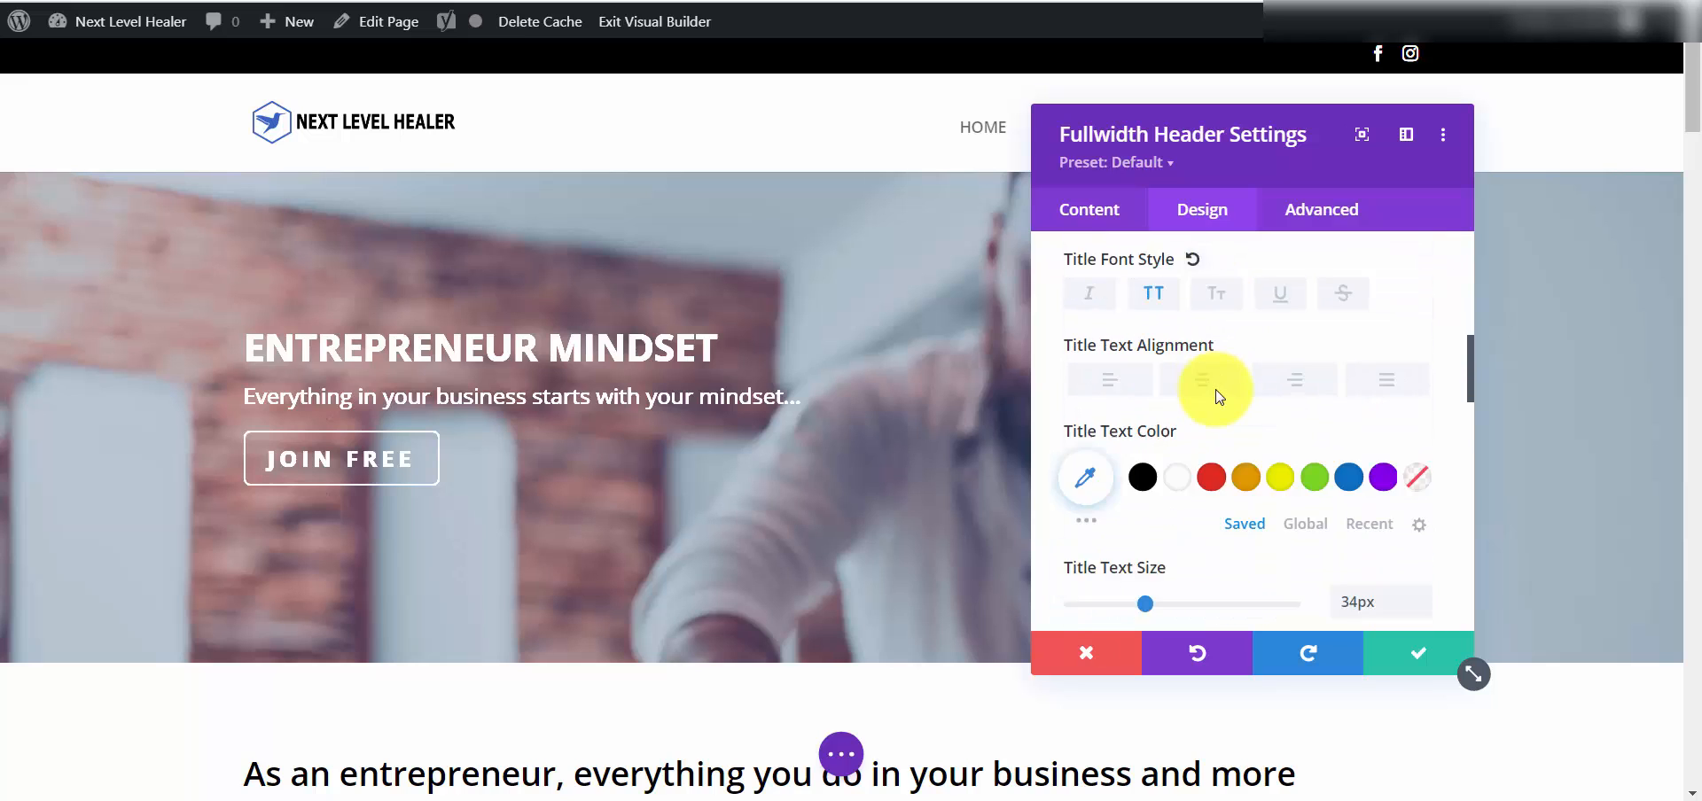
scroll(1219, 397, "up", 2)
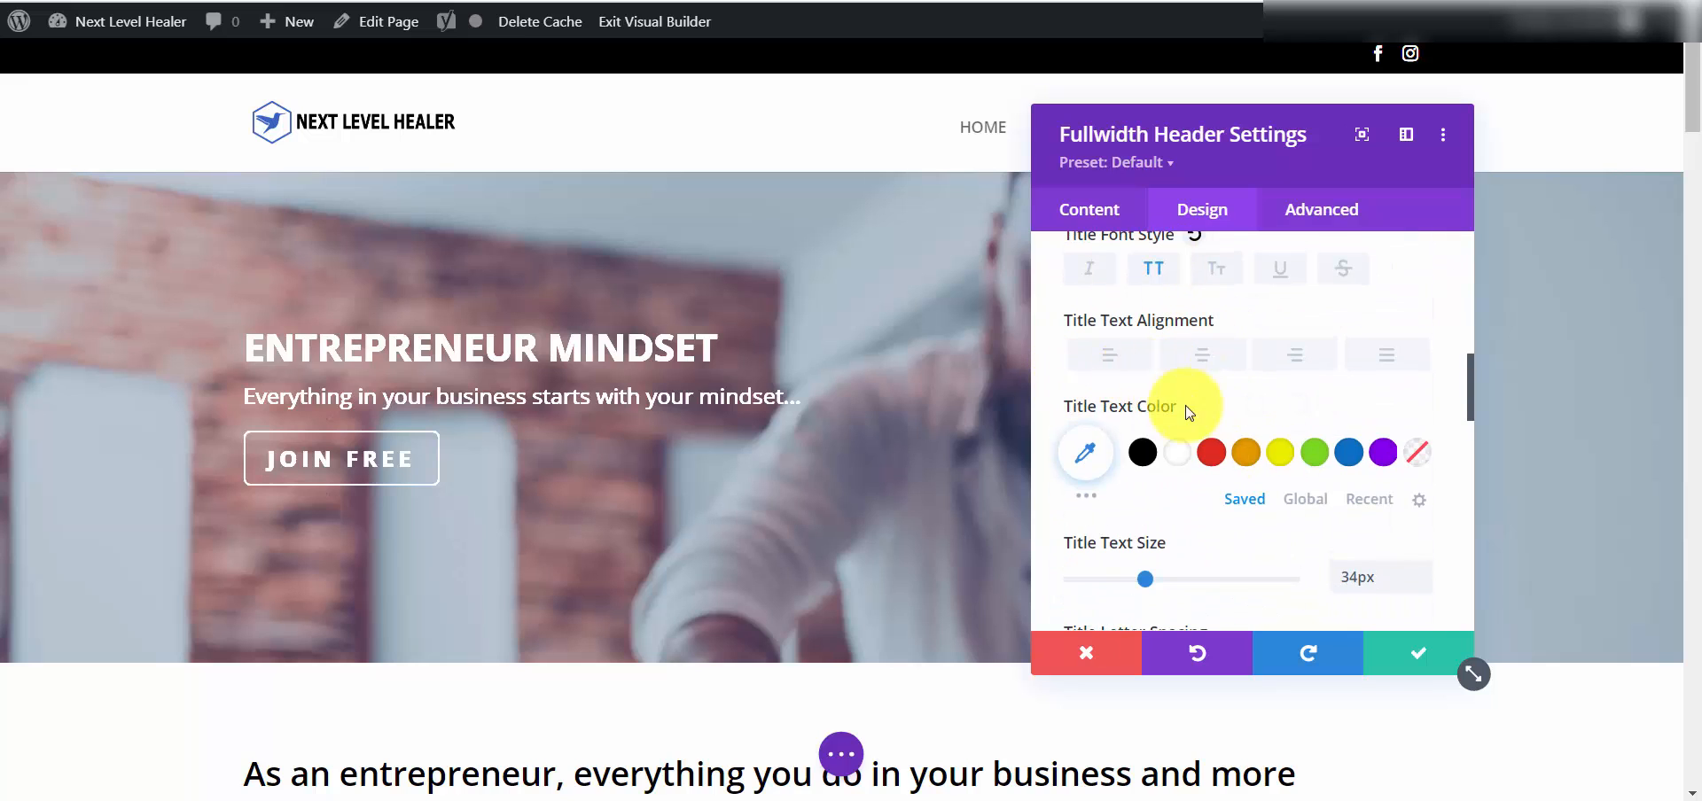
Try red (#e02b20), black, blue (#0c71c3) and the custom blue #006ac1 as the title text color.
left_click(1212, 453)
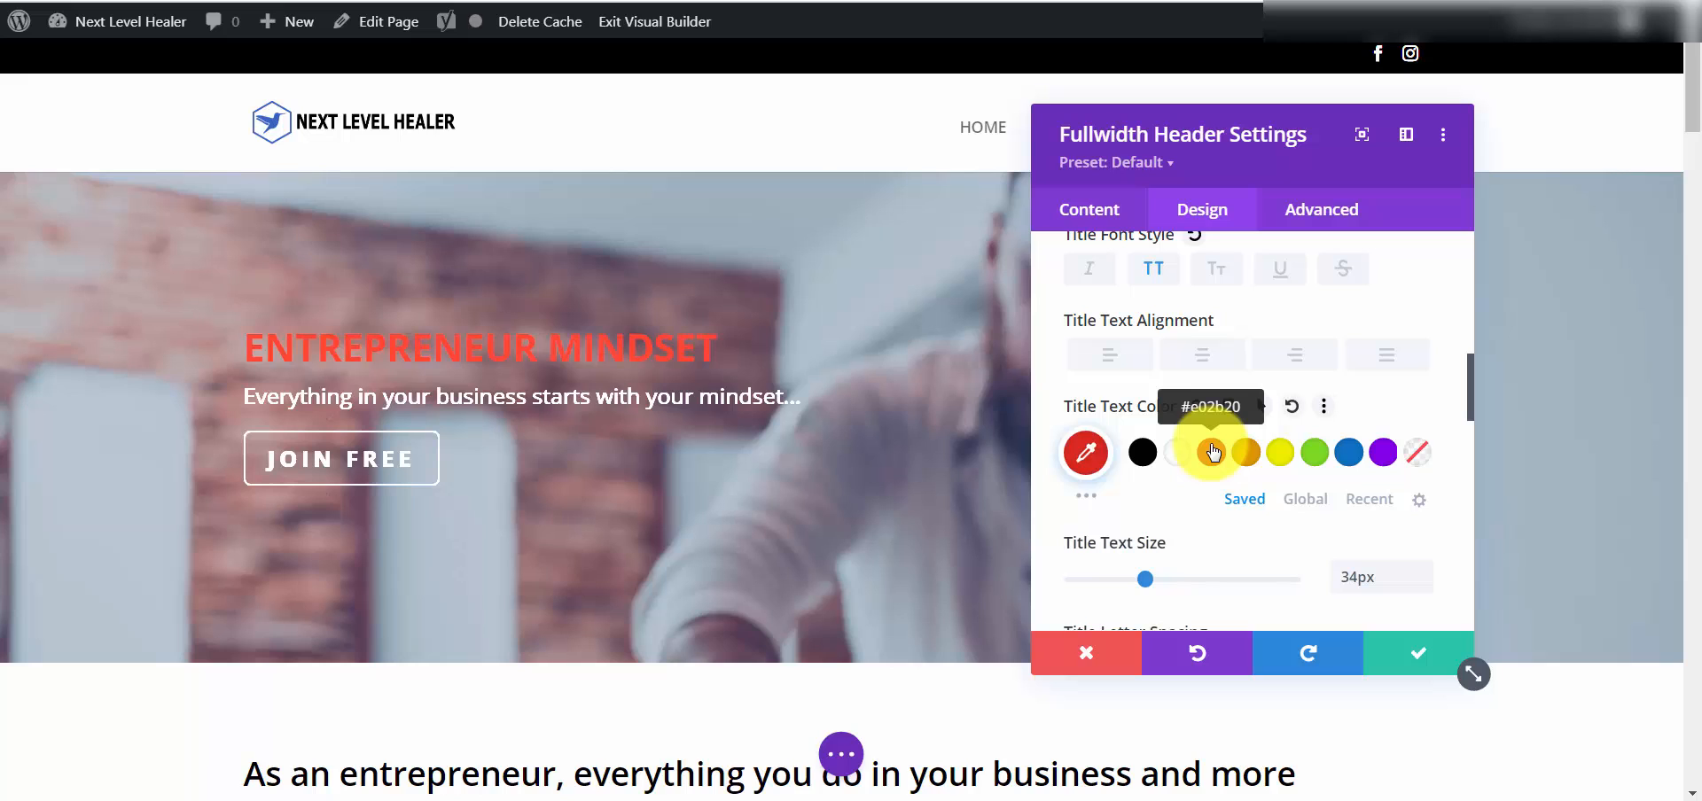
left_click(1142, 453)
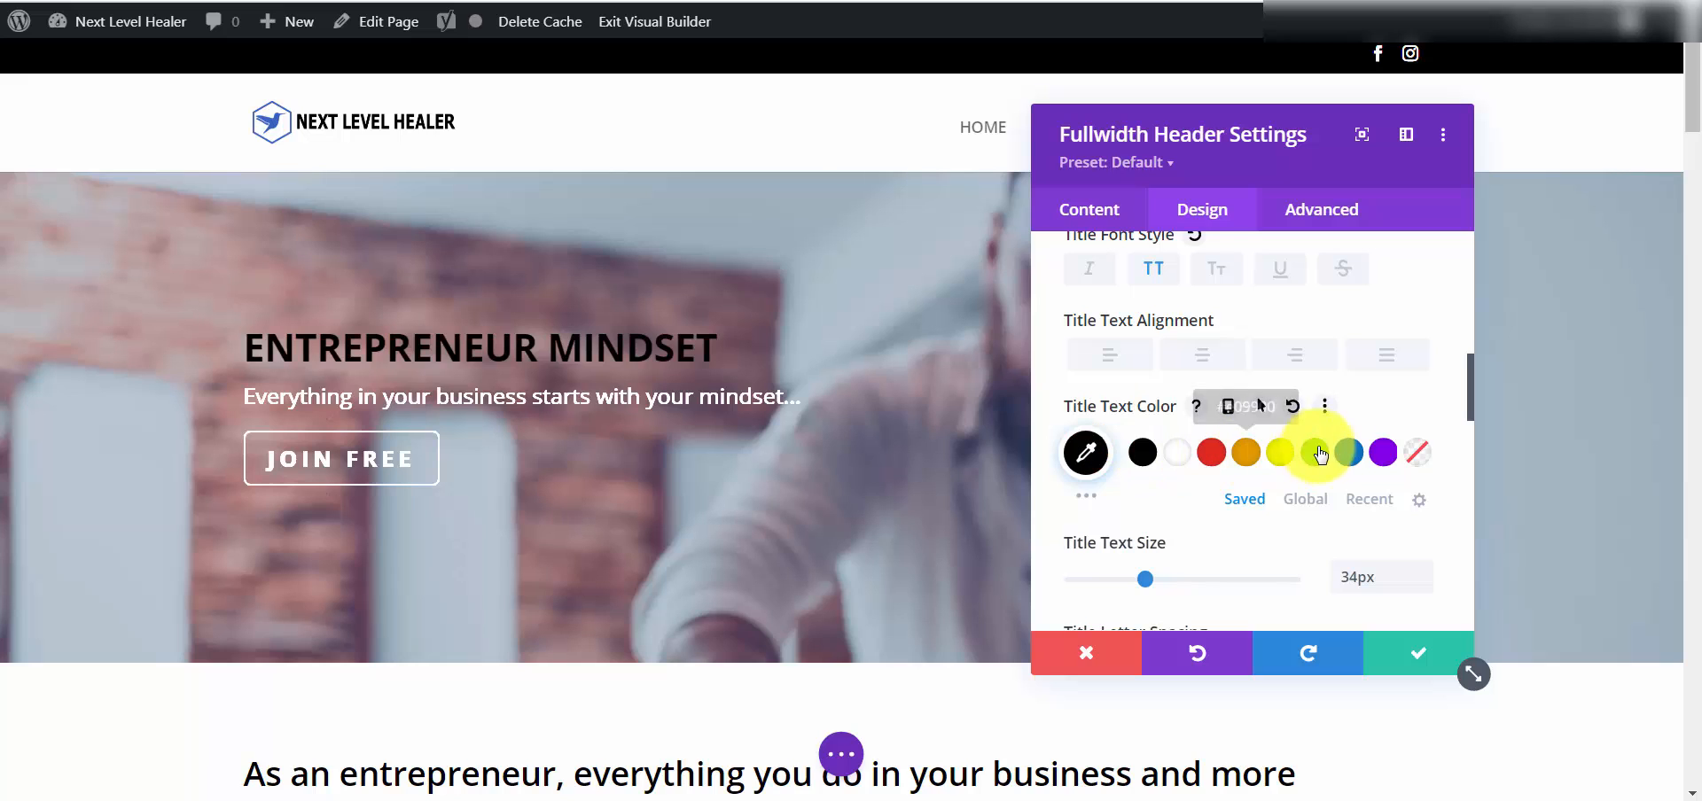
left_click(1348, 453)
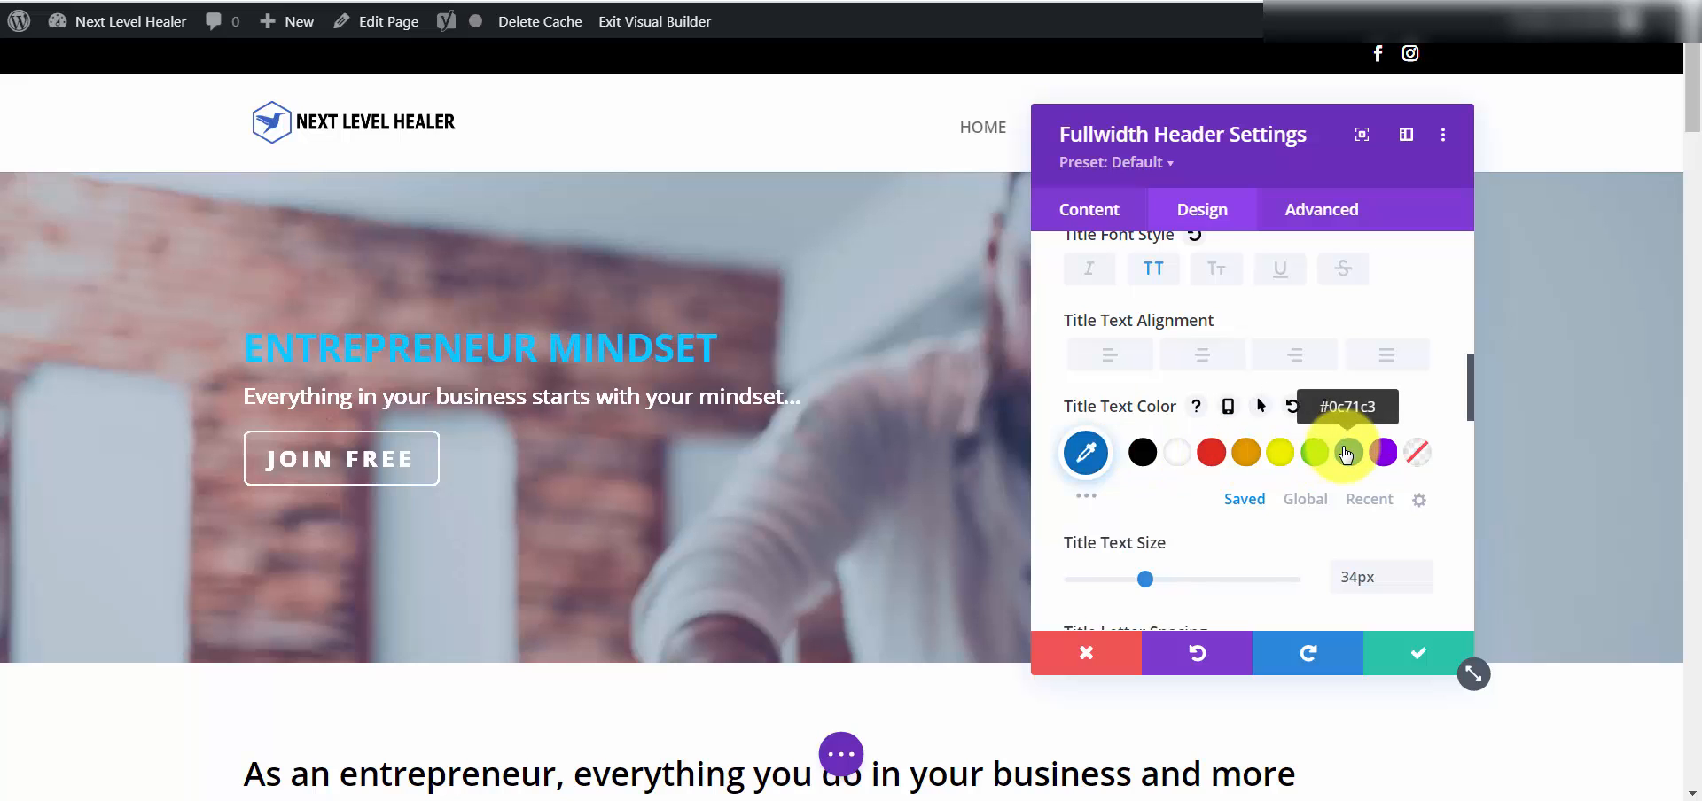
left_click(1086, 453)
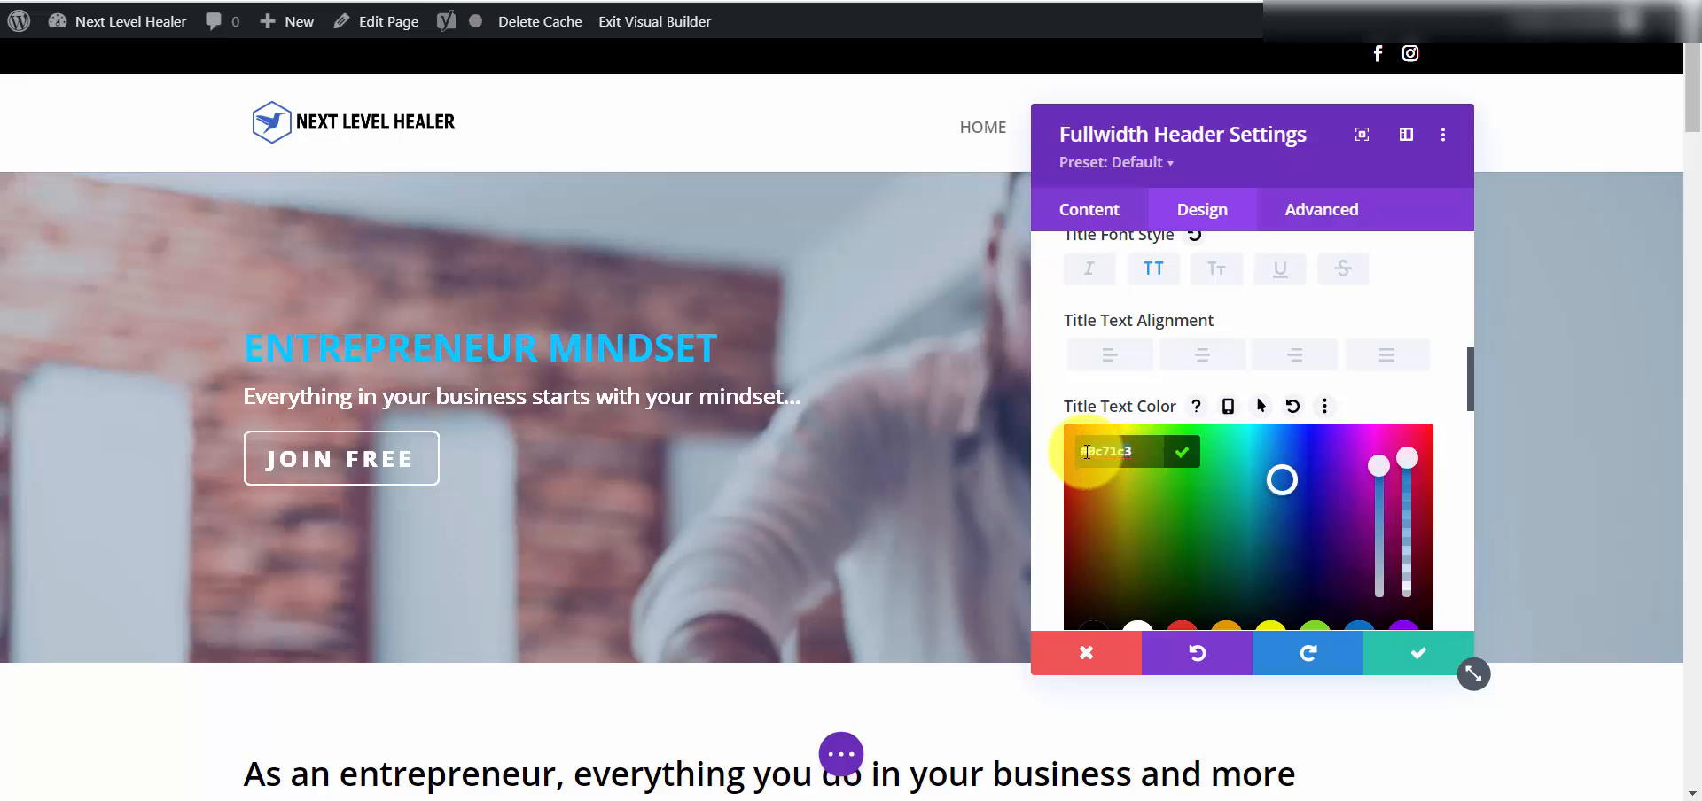
scroll(1276, 434, "down", 2)
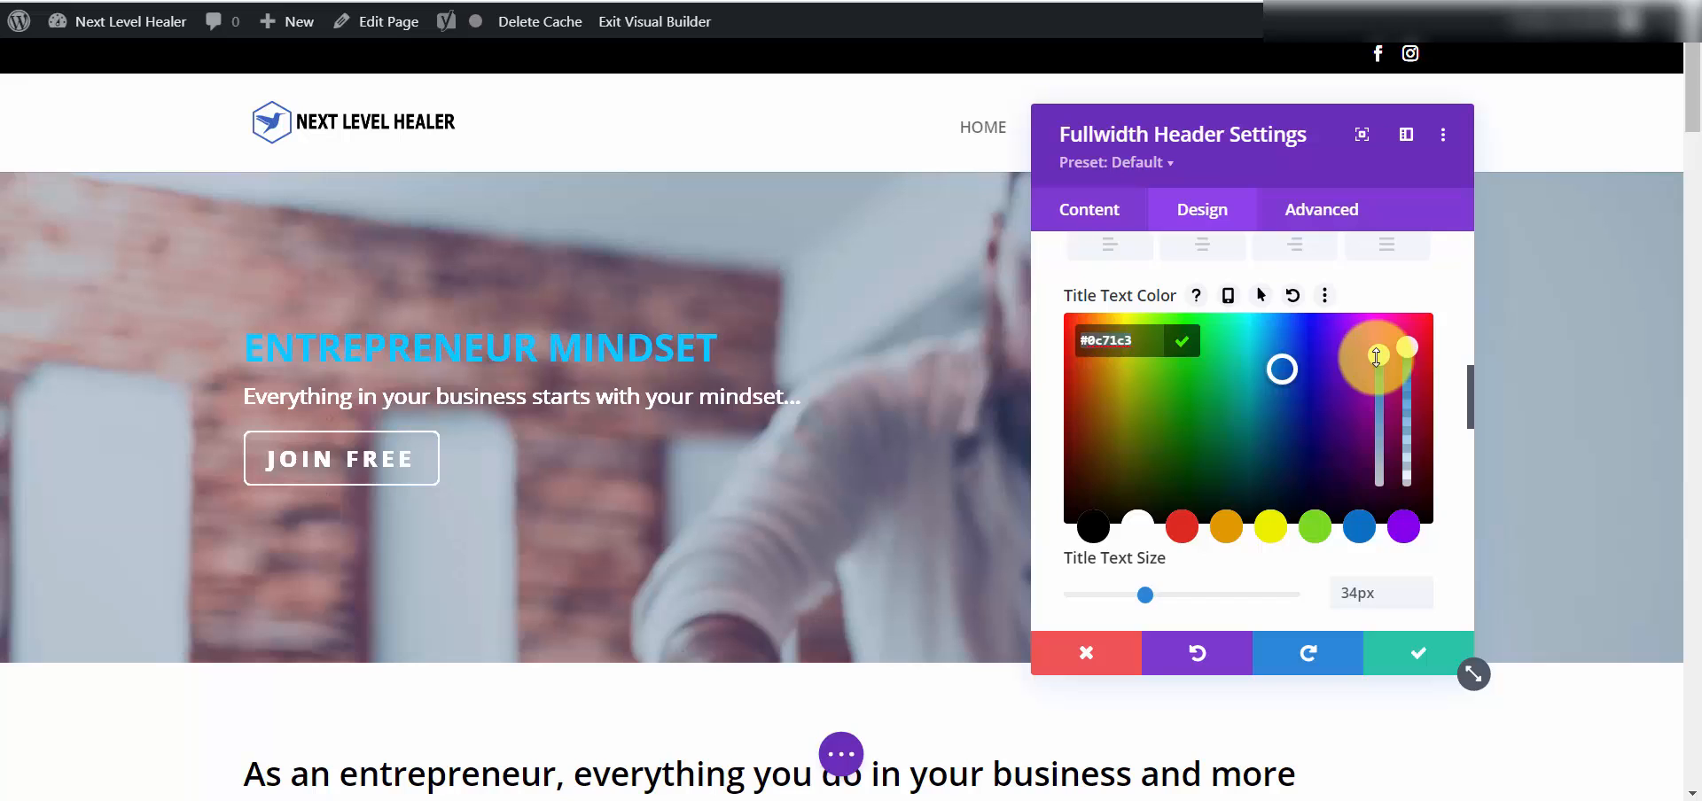
left_click_drag(1376, 356, 1409, 335)
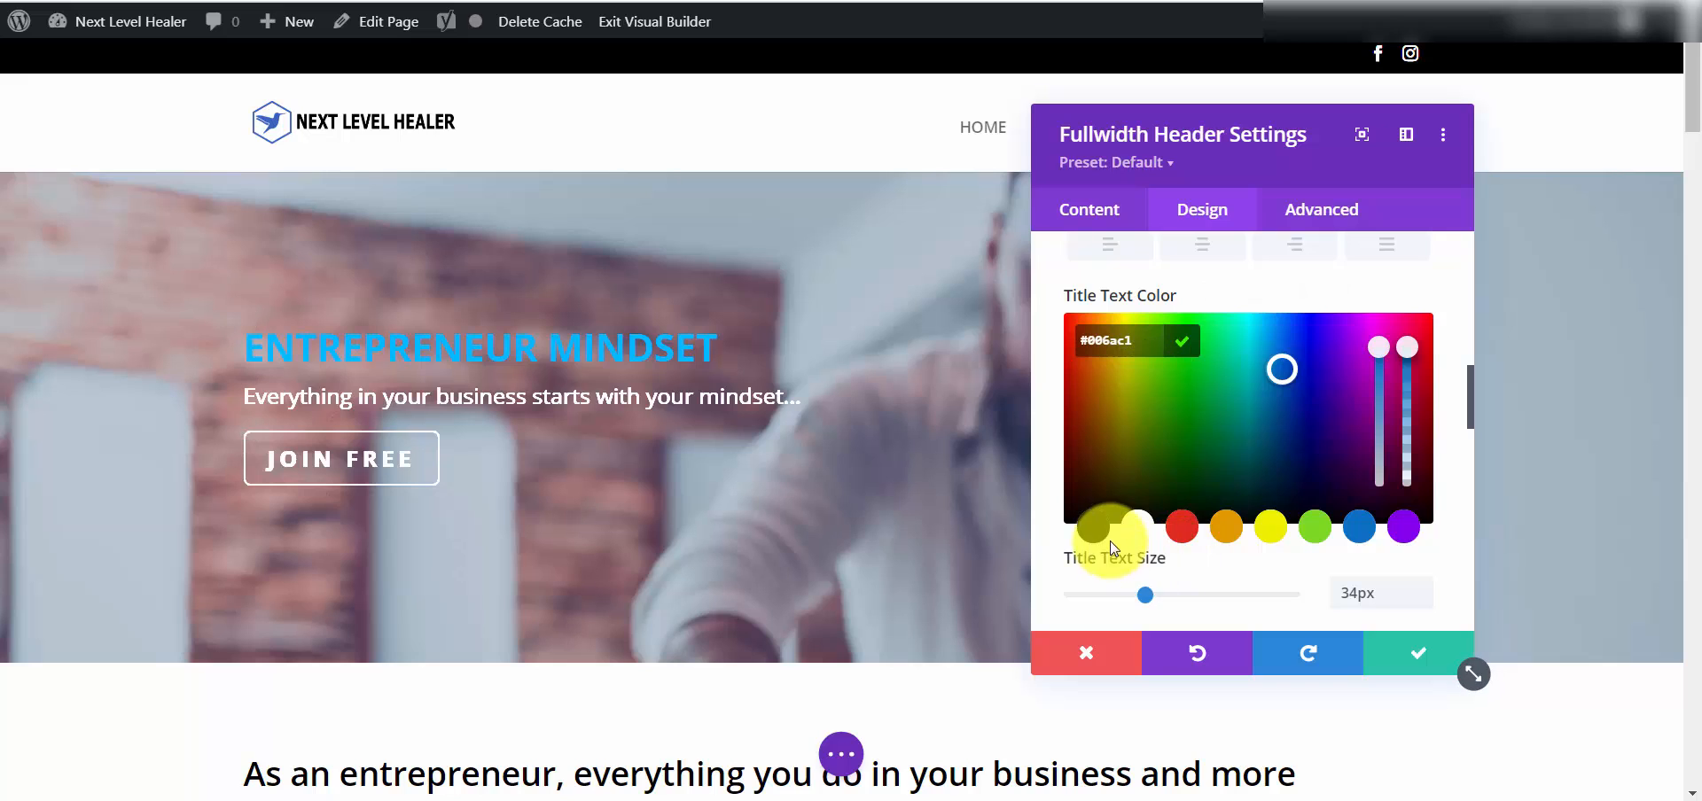
Set the title text color to white (#ffffff), browse the available title fonts and keep Default.
left_click(1136, 528)
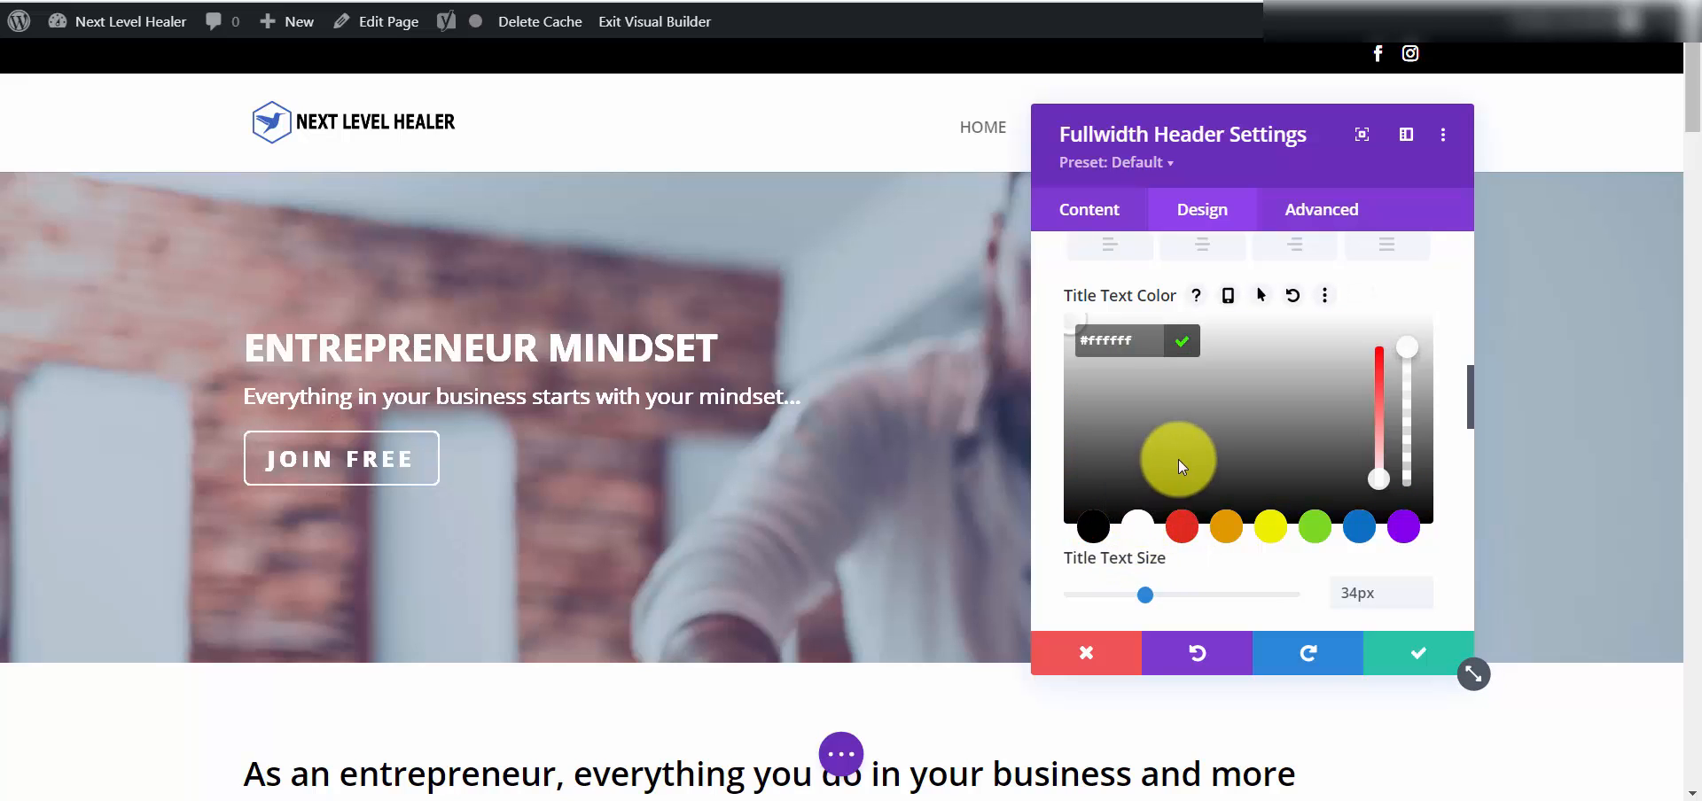
scroll(1182, 455, "up", 3)
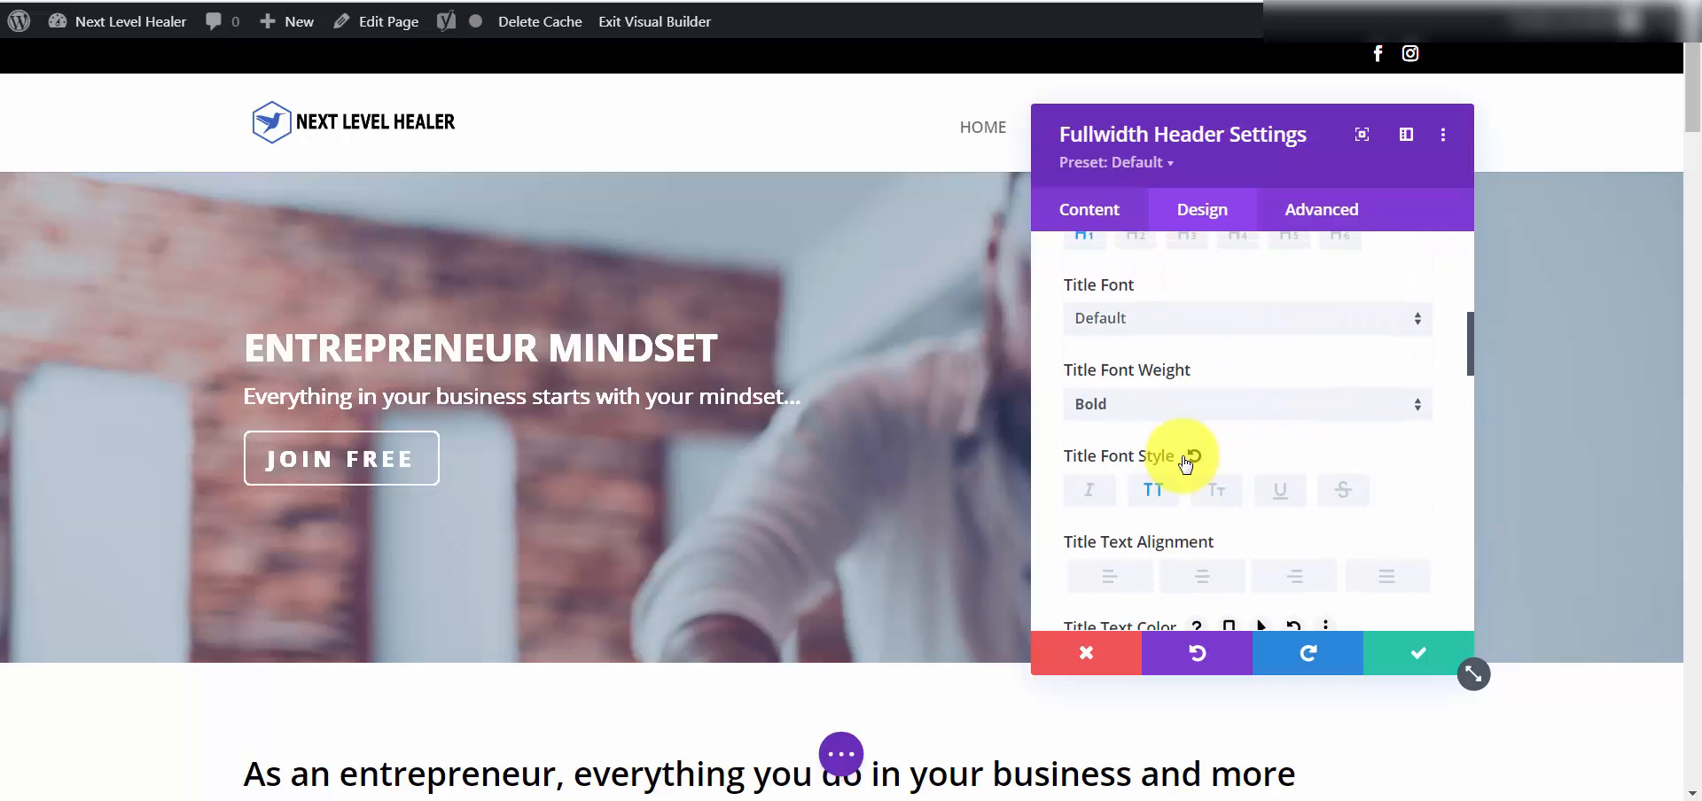
scroll(1179, 421, "up", 3)
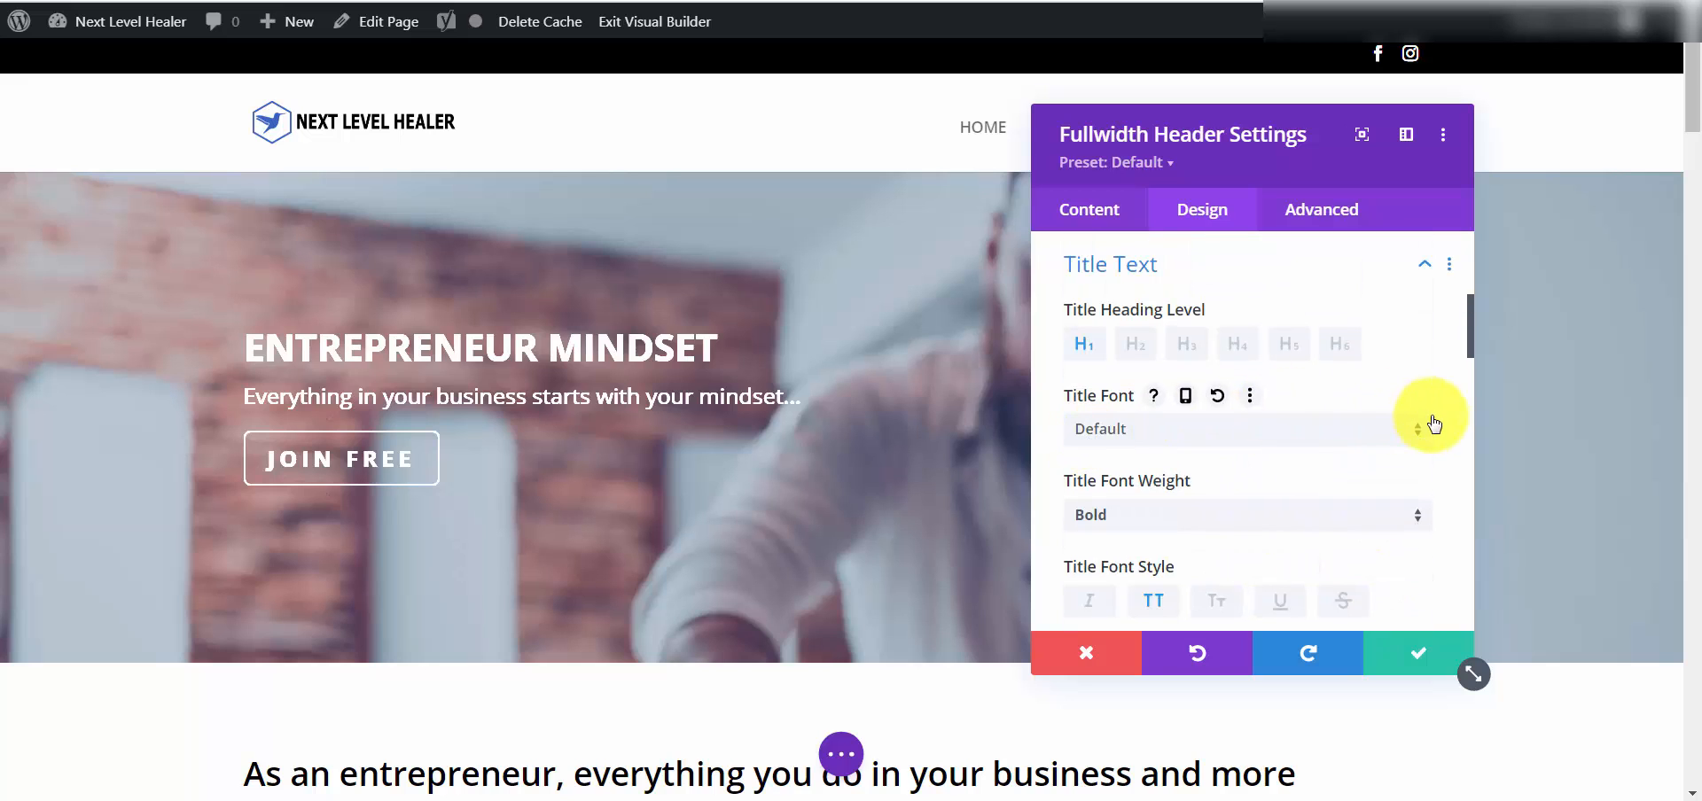
left_click(1419, 438)
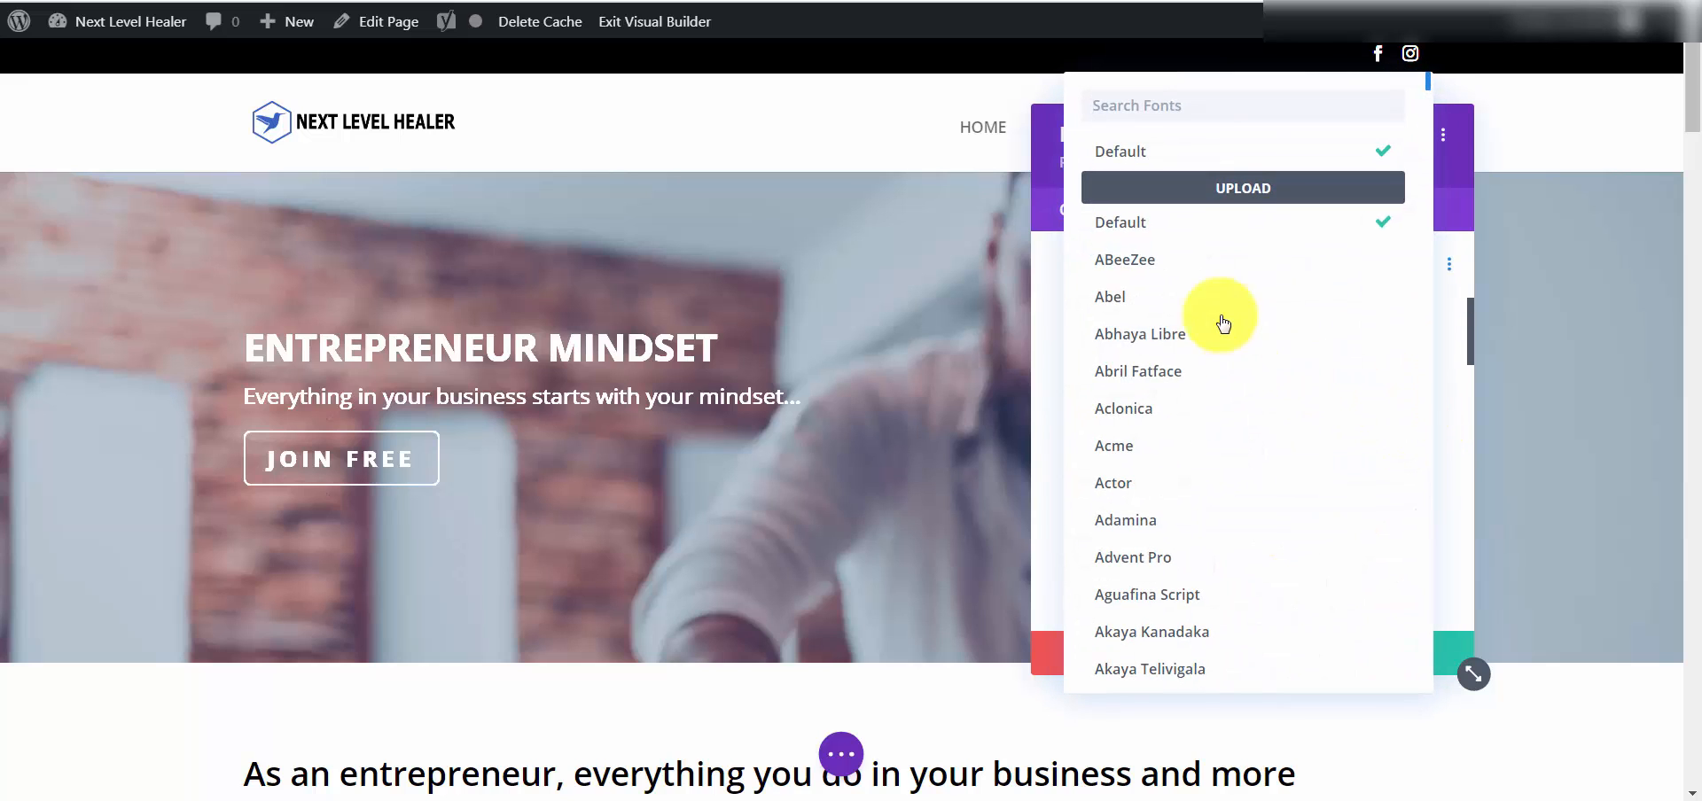
left_click(1158, 221)
scroll(1212, 266, "down", 3)
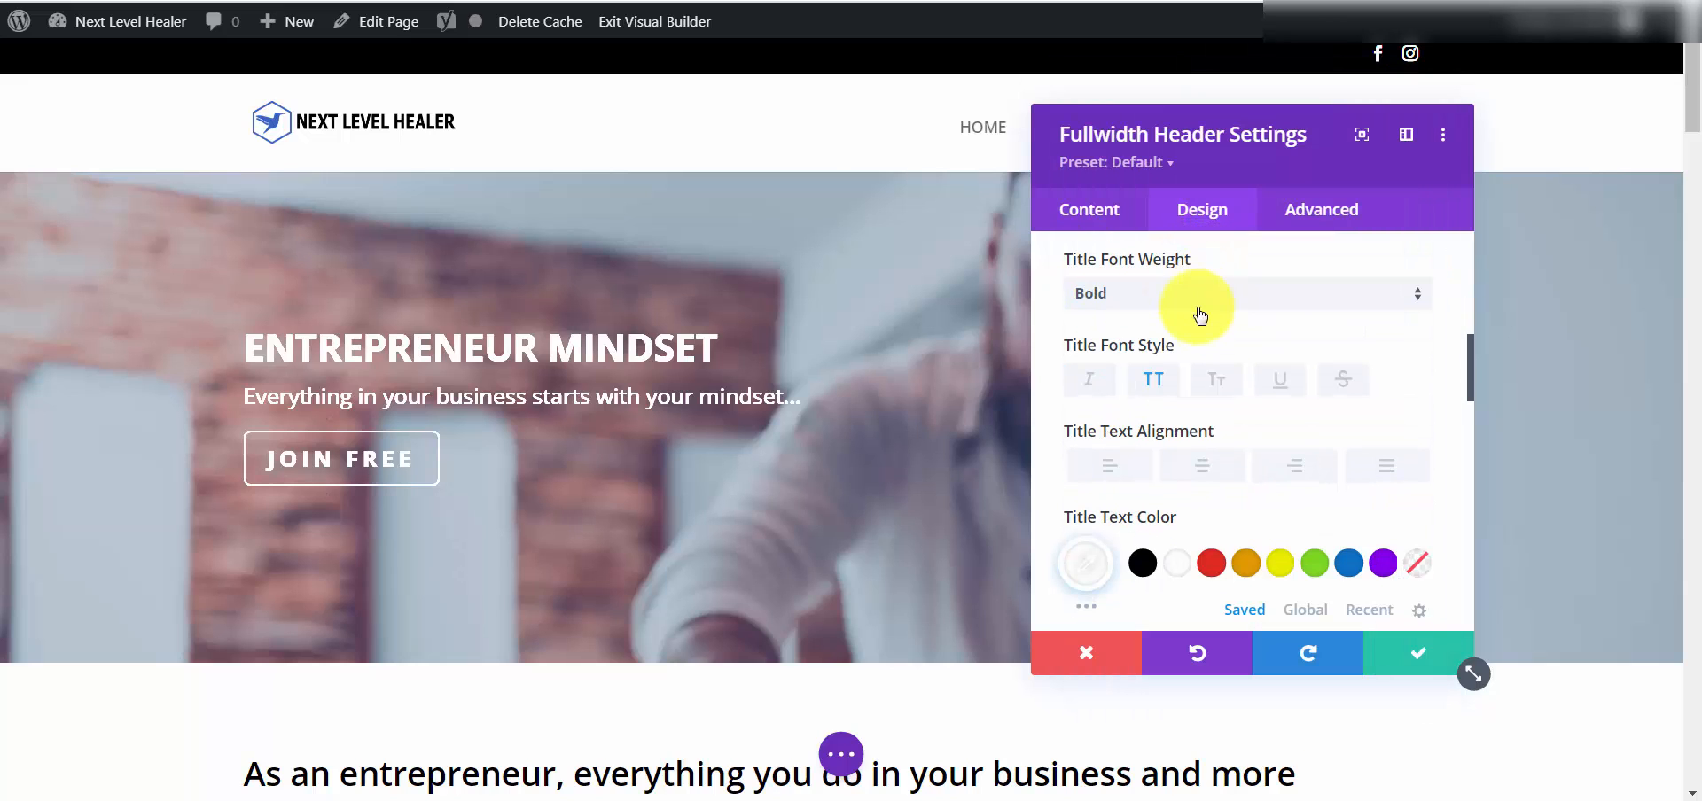
Set the header title's font weight to Semi Bold and look over its letter spacing, line height and shadow options.
left_click(1422, 305)
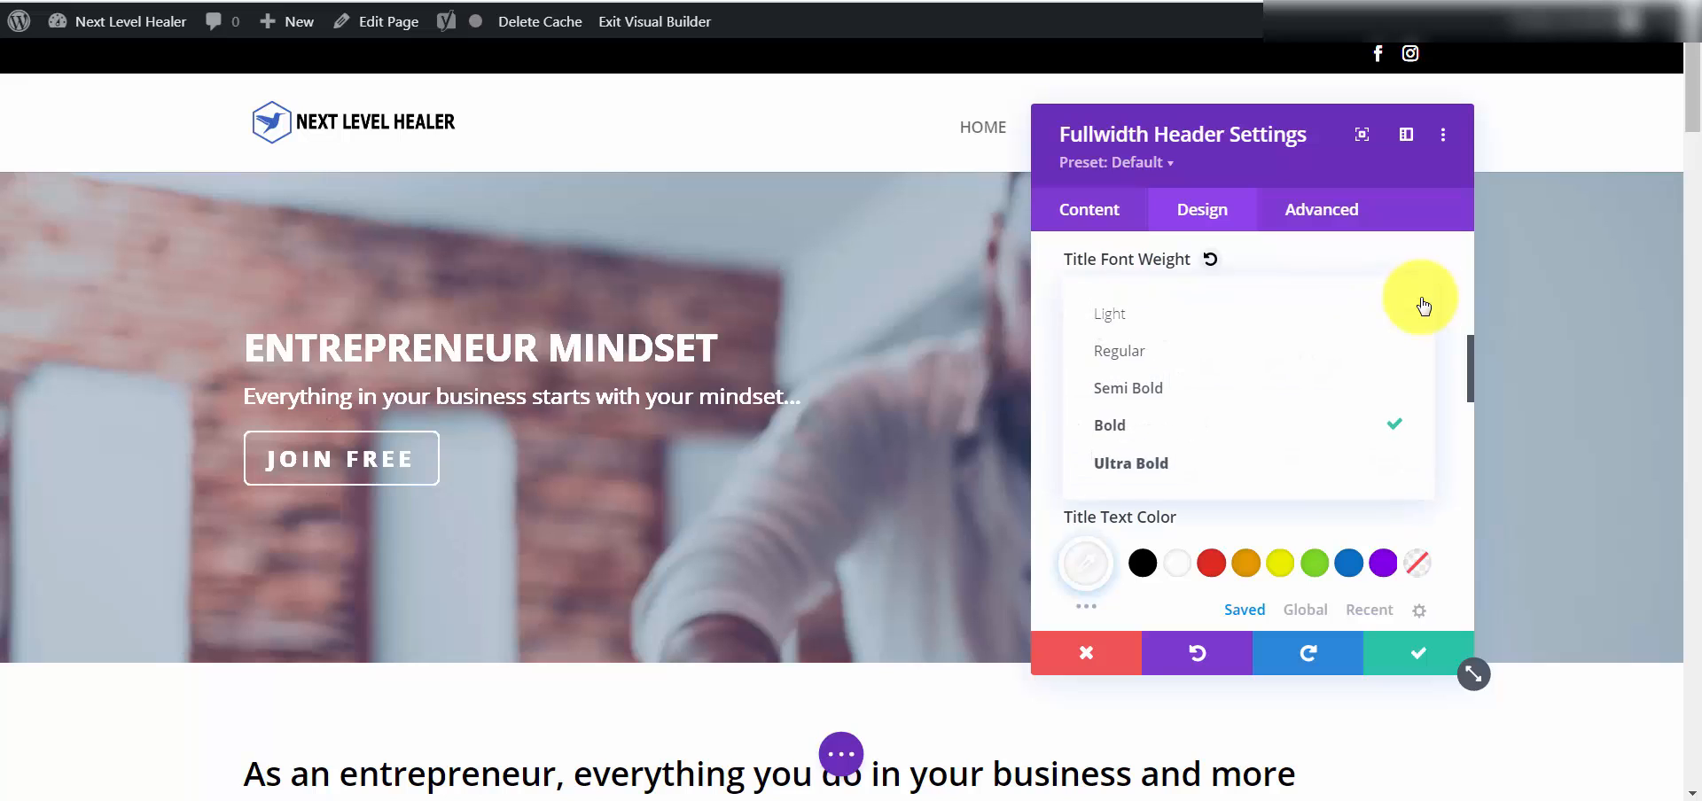
left_click(1147, 390)
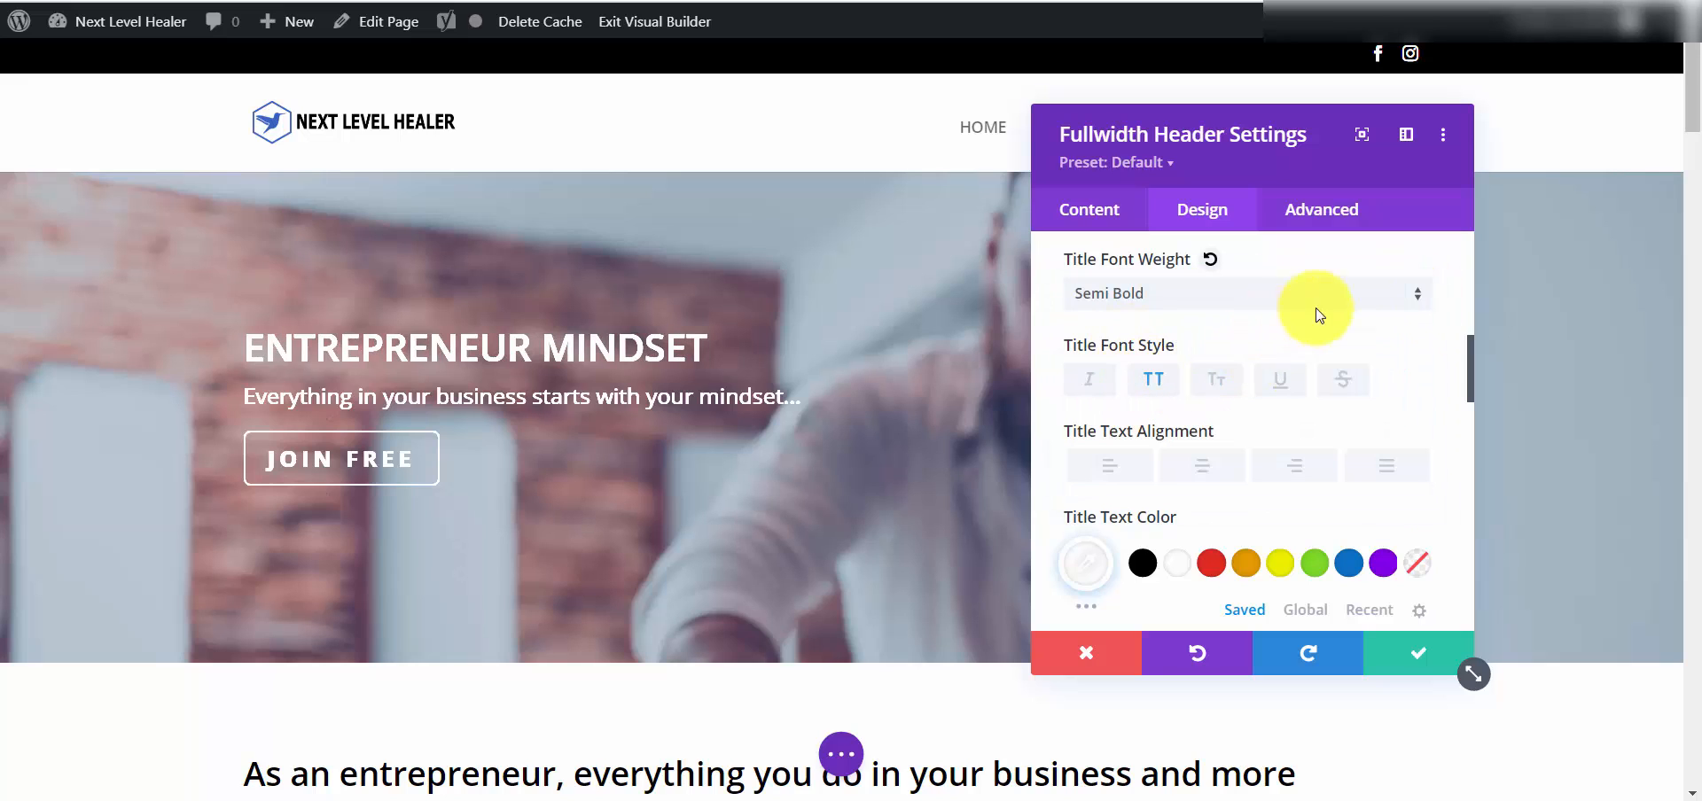
scroll(1241, 364, "down", 8)
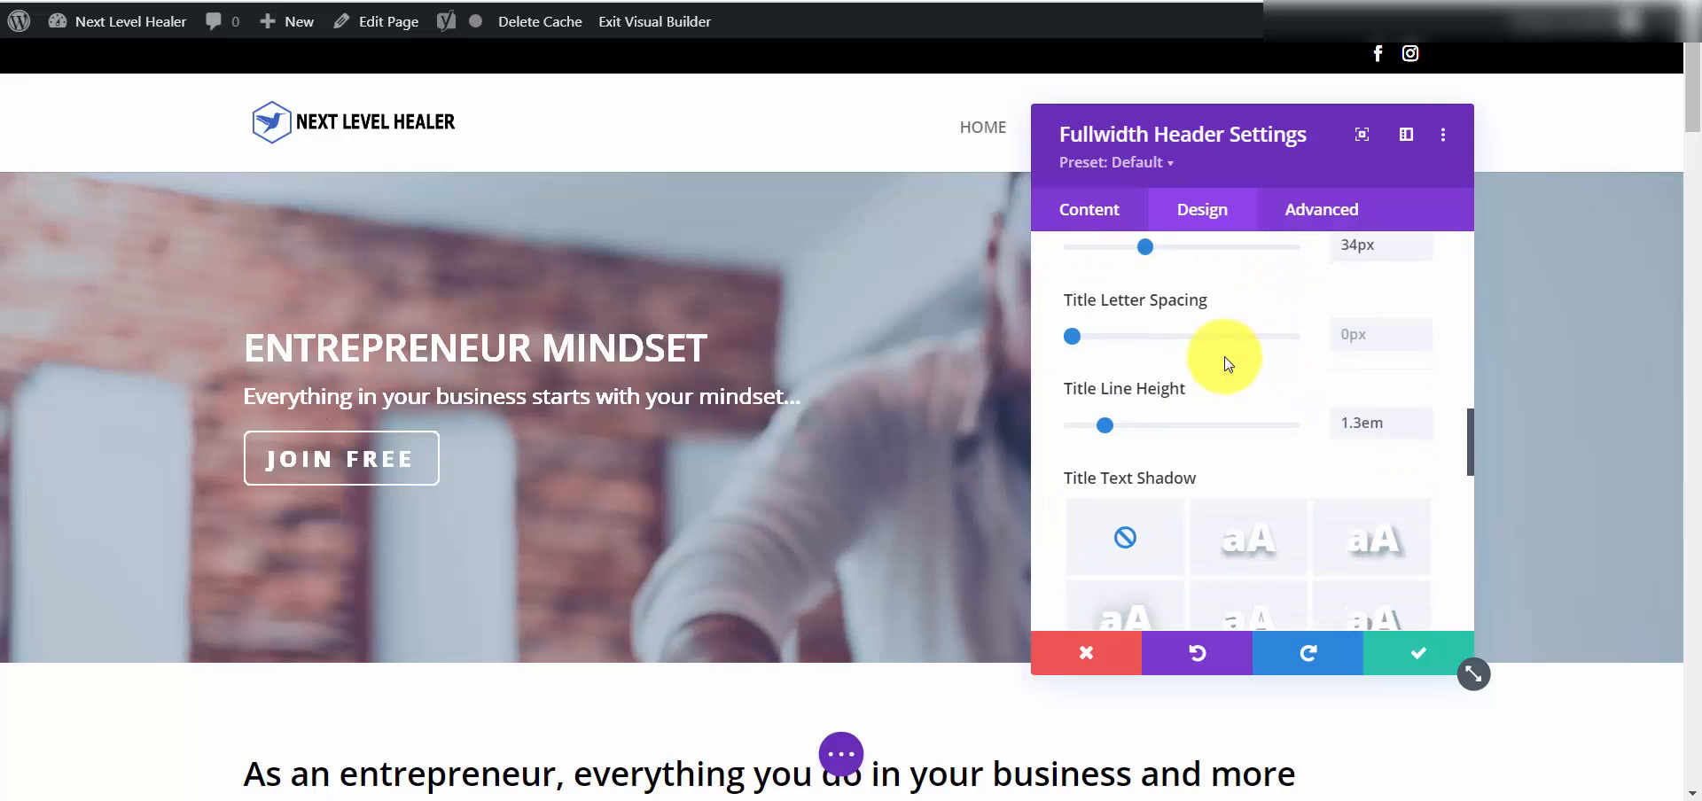
scroll(1228, 363, "down", 2)
scroll(1227, 366, "up", 2)
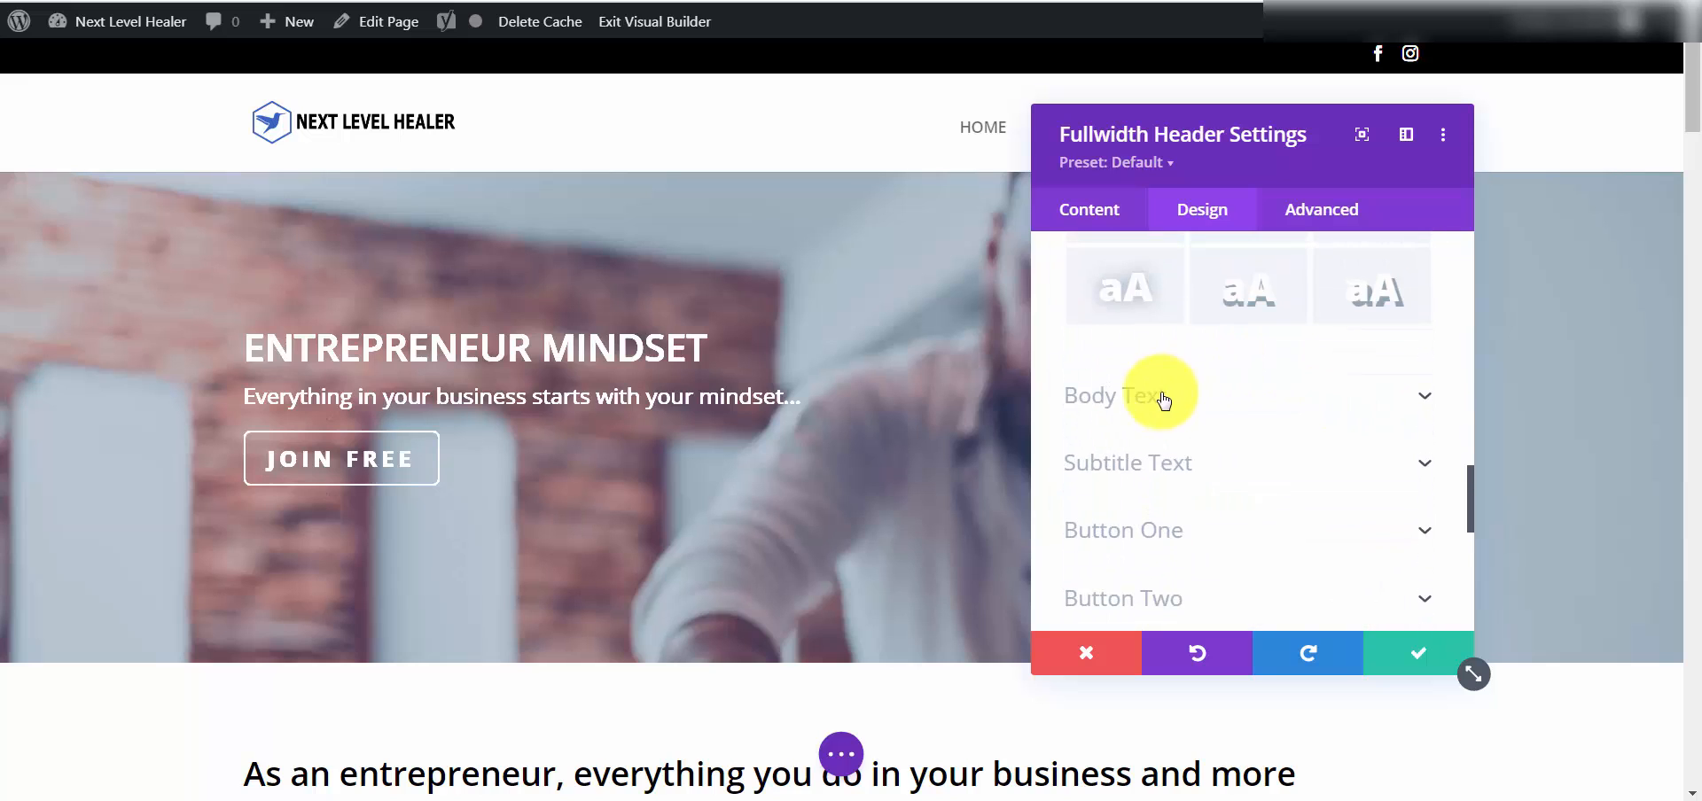
Expand the Body Text design settings and set the body font weight to Ultra Bold.
left_click(1159, 391)
scroll(1199, 391, "down", 2)
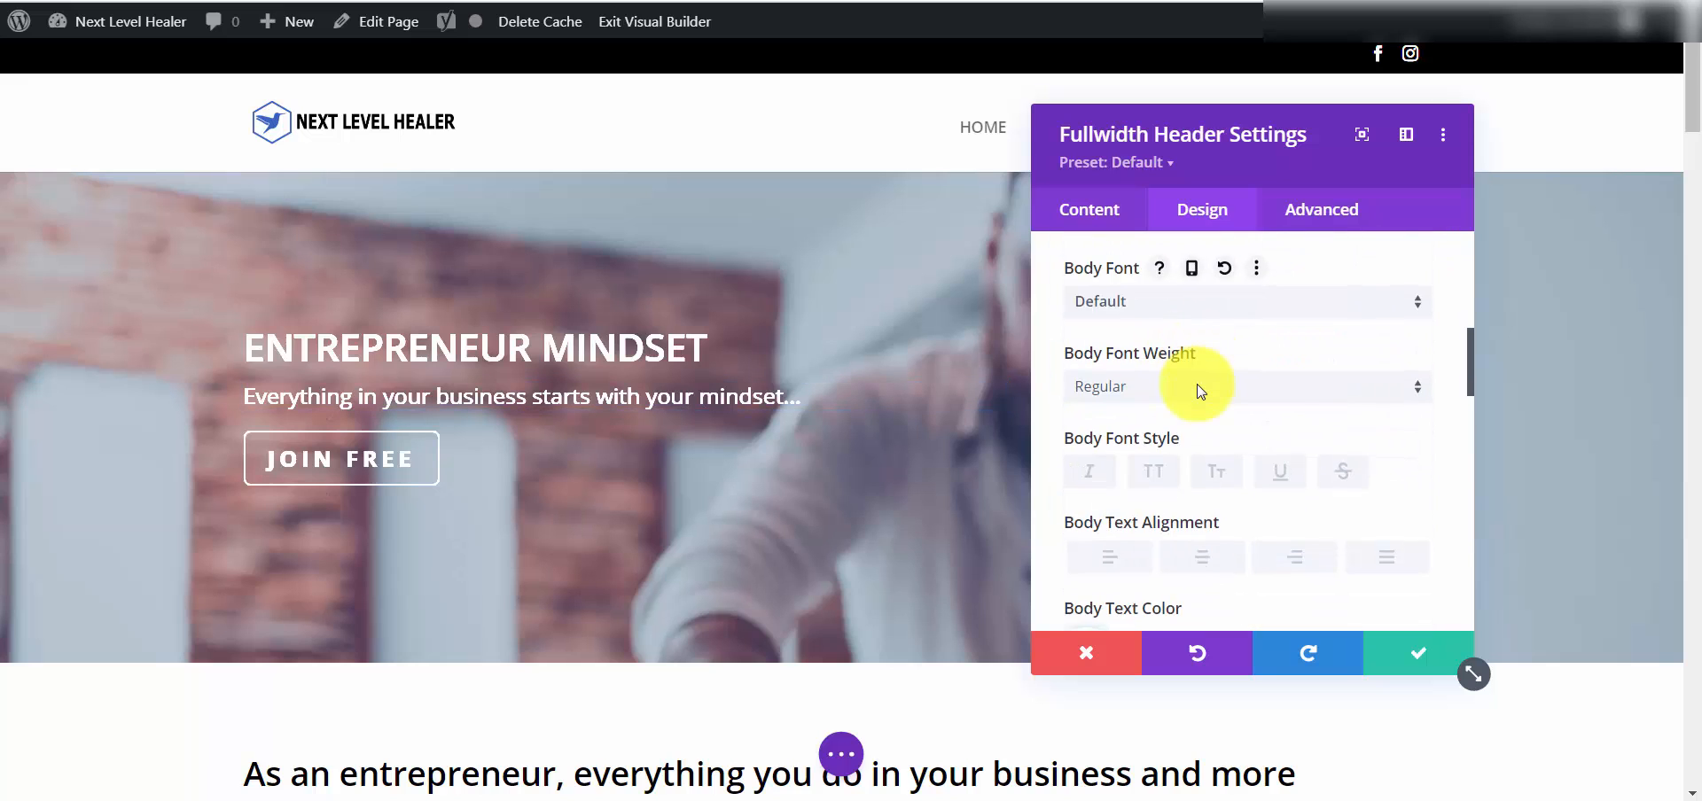
left_click(1414, 399)
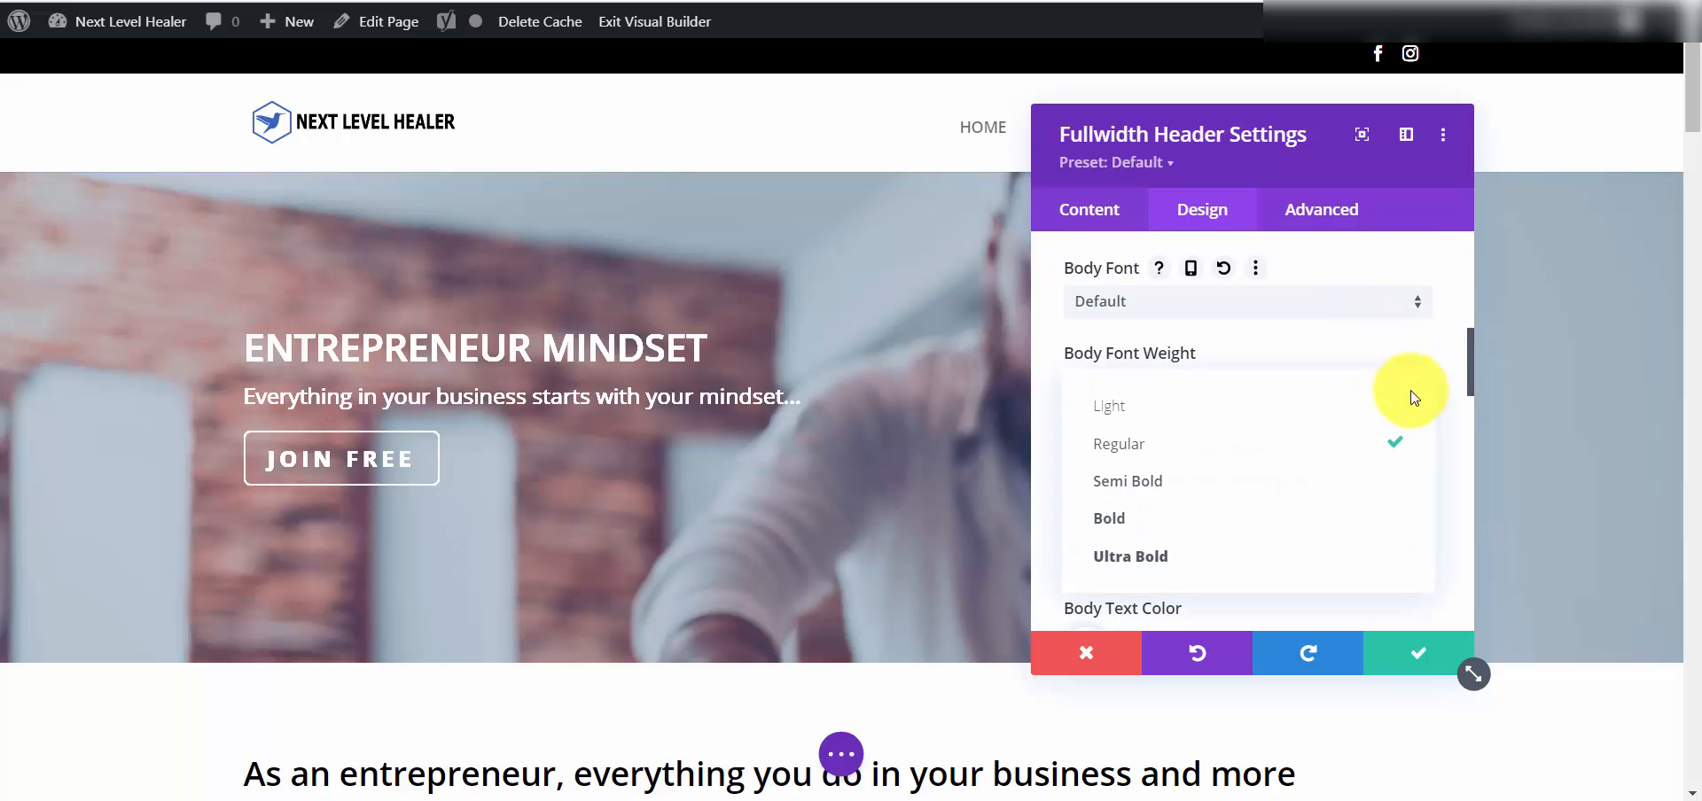
left_click(1161, 554)
scroll(1241, 426, "down", 4)
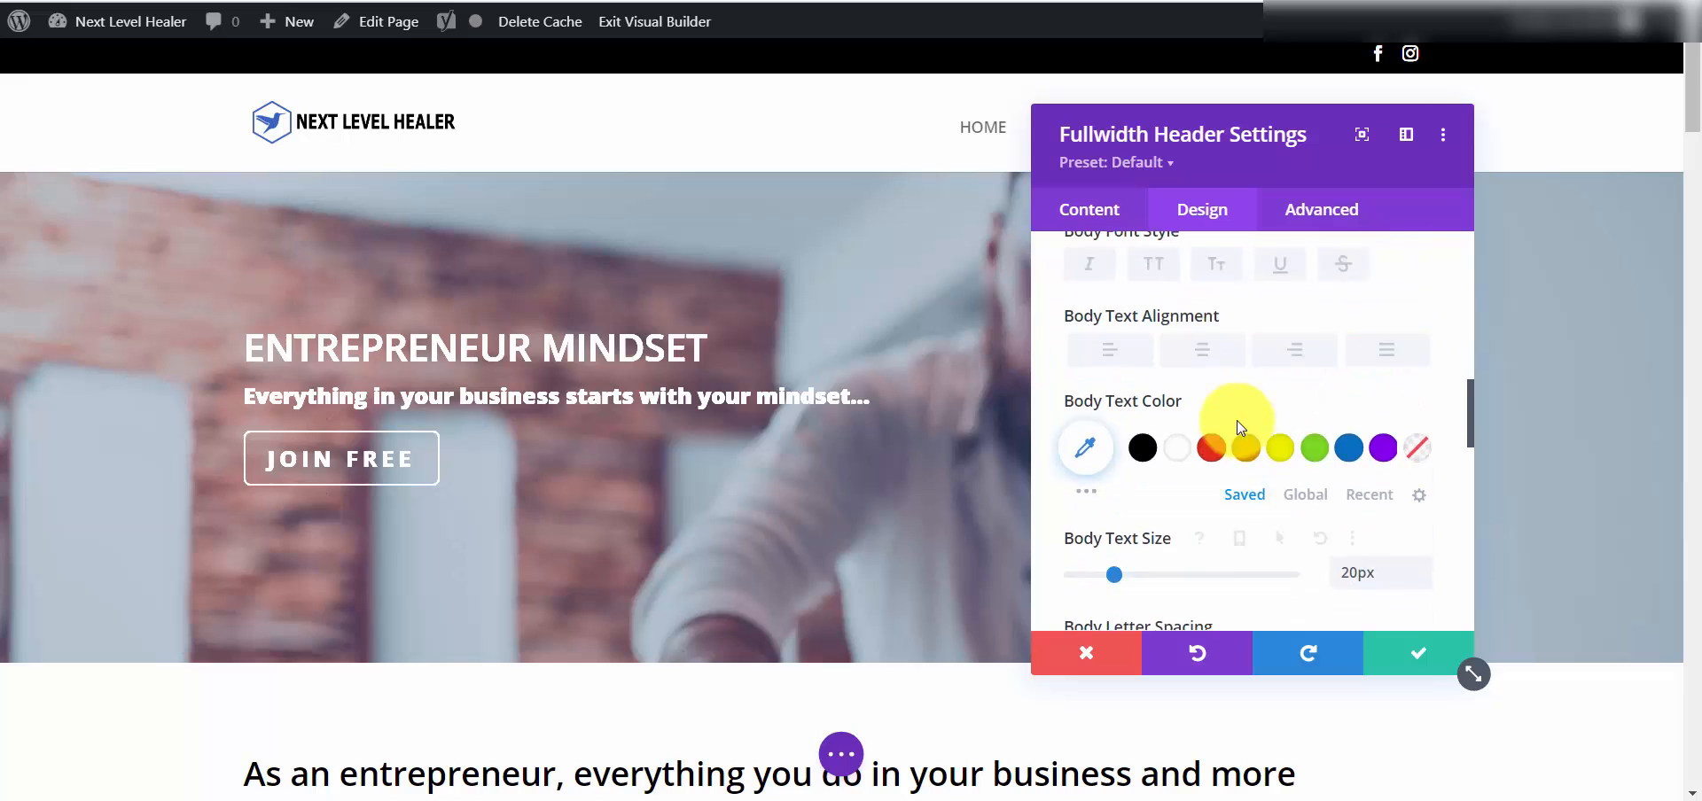
Try center and left alignment for the header's body text.
scroll(1238, 428, "up", 2)
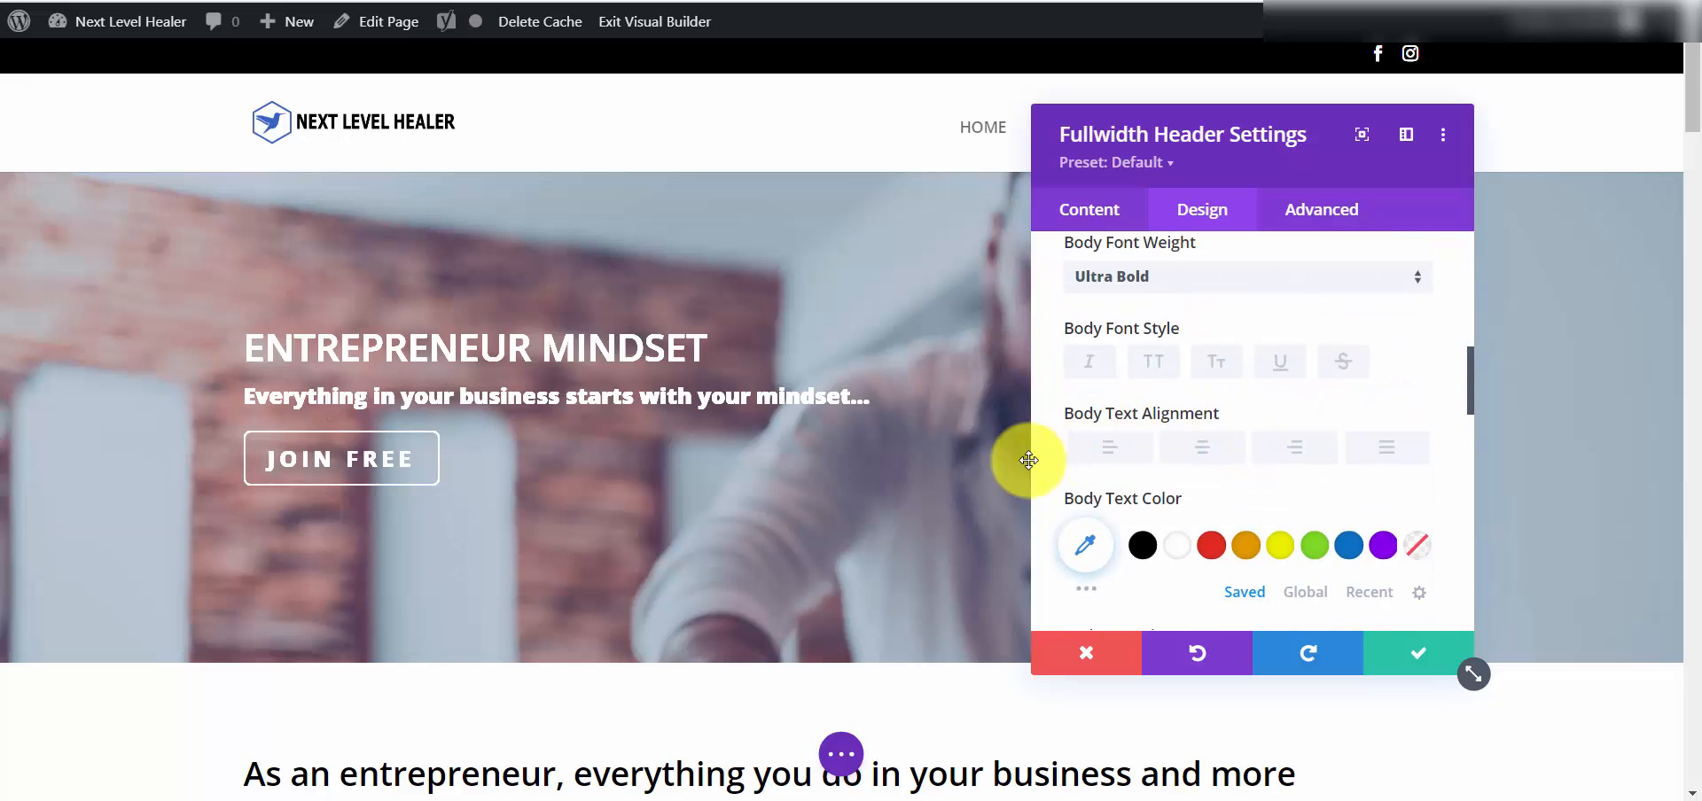
left_click(1202, 457)
left_click(1107, 457)
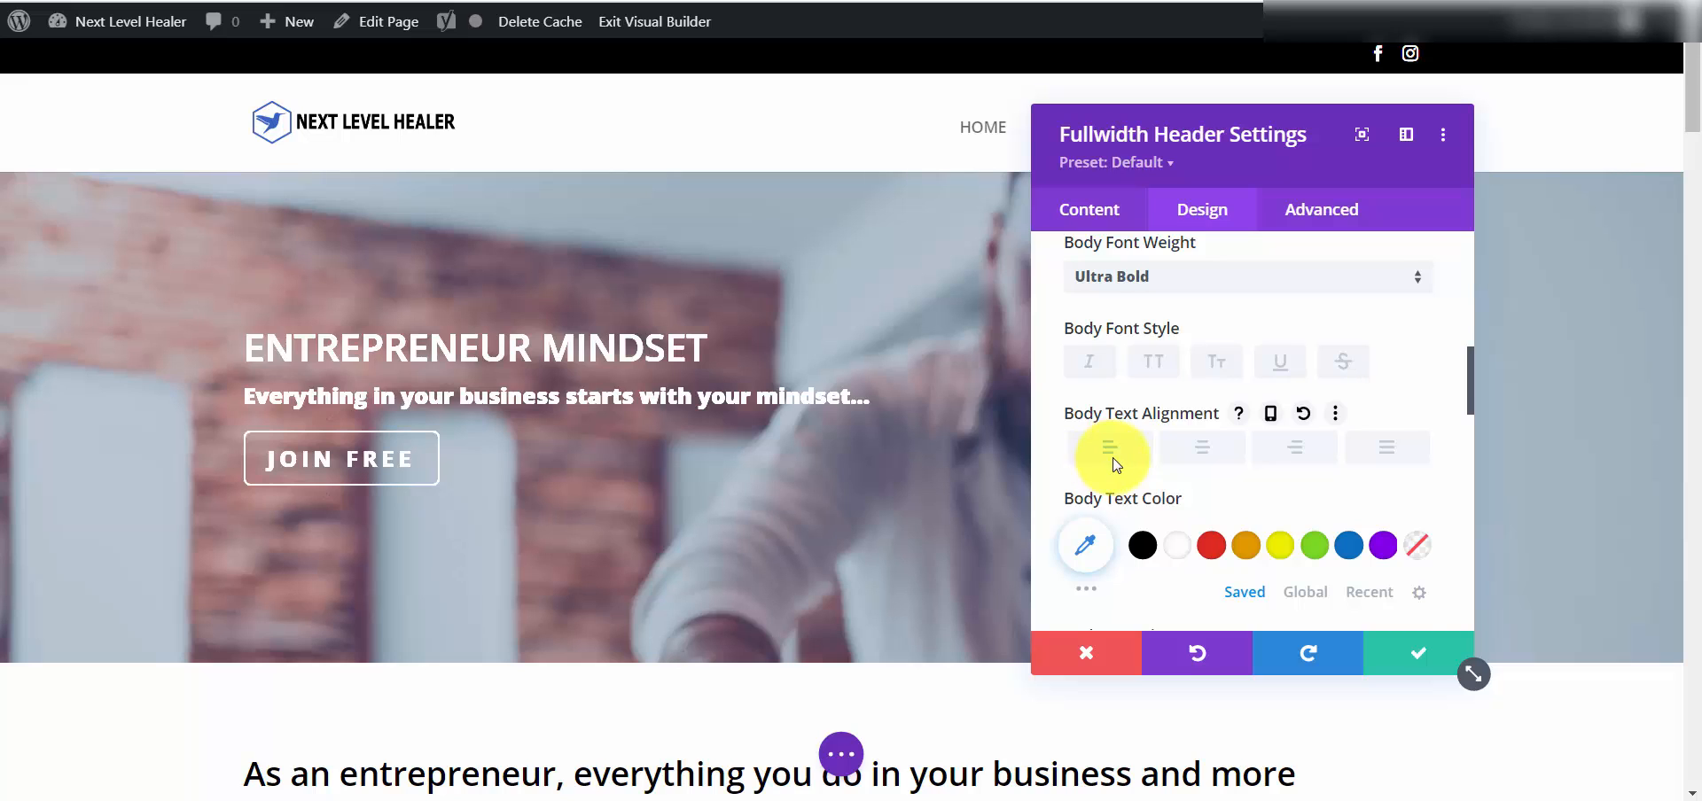
Set the header's body text size to 19px.
scroll(1119, 452, "down", 4)
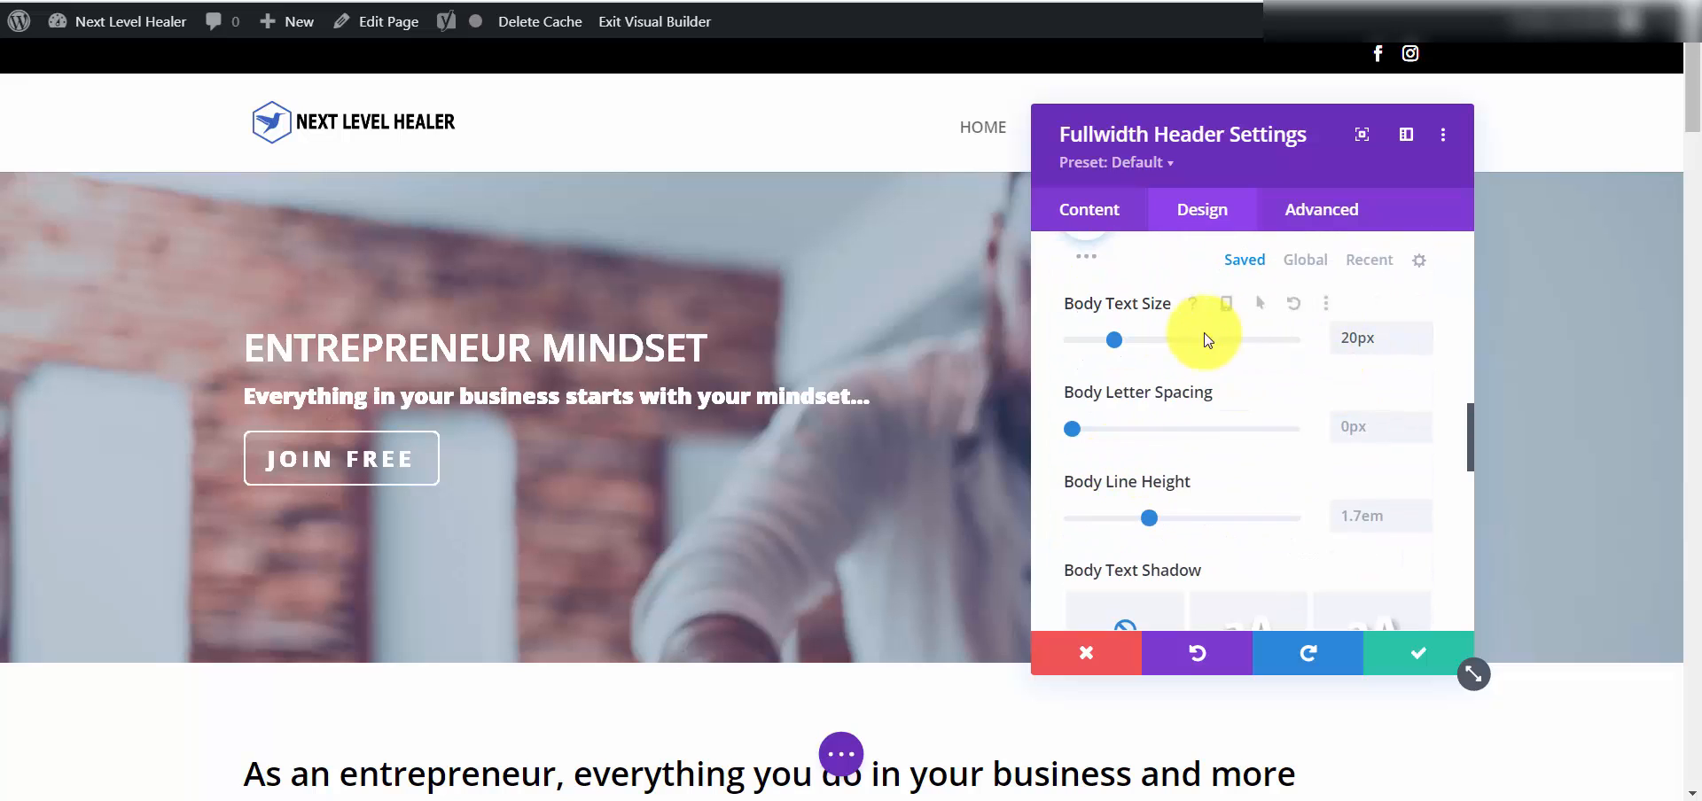
left_click(1120, 342)
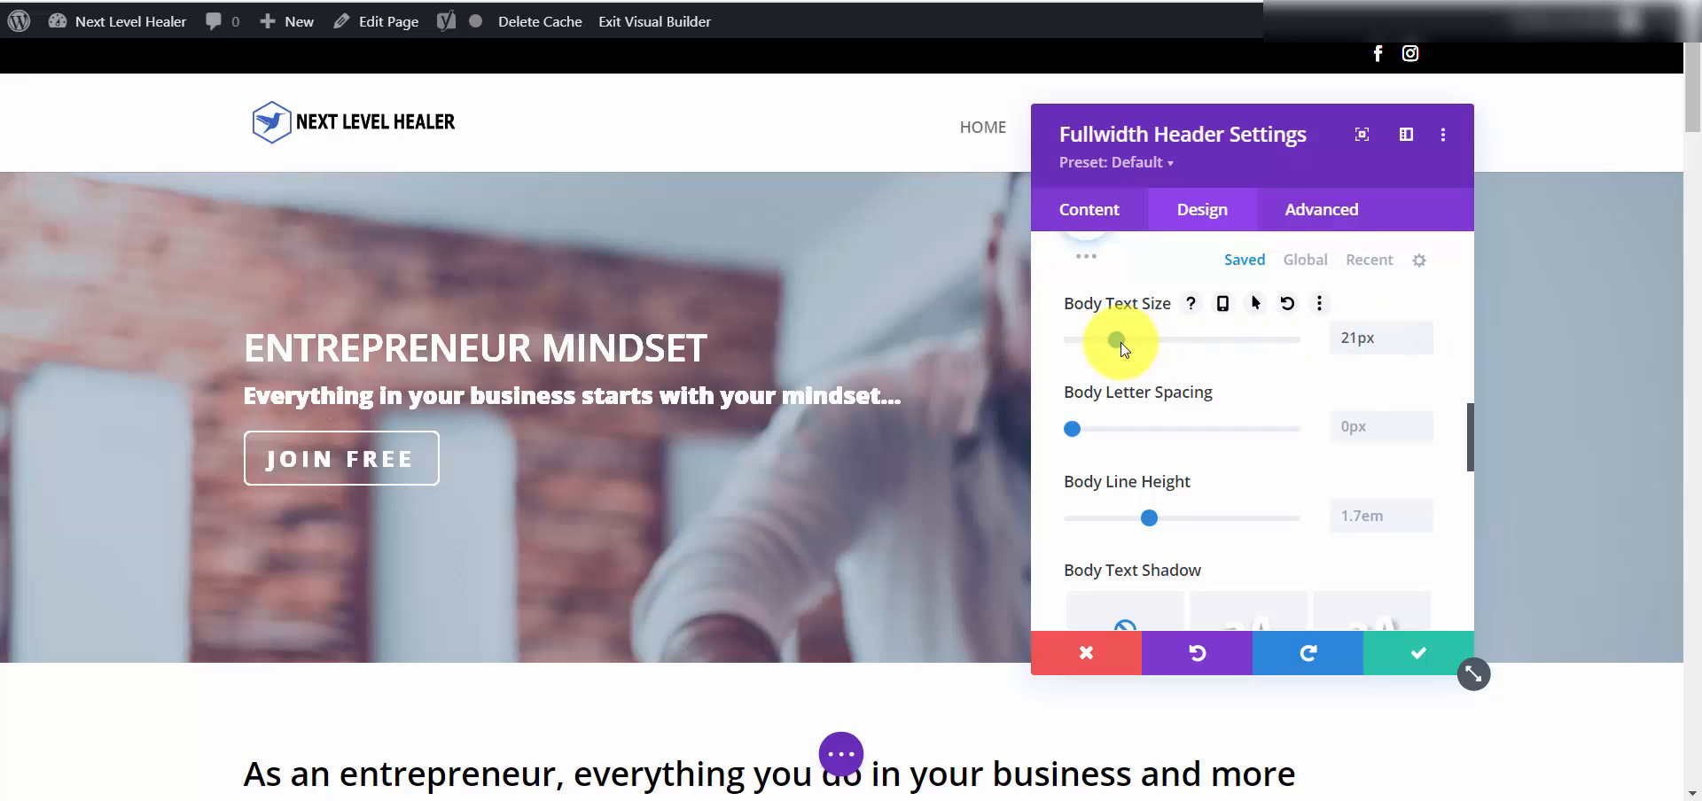
left_click_drag(1120, 344, 1114, 342)
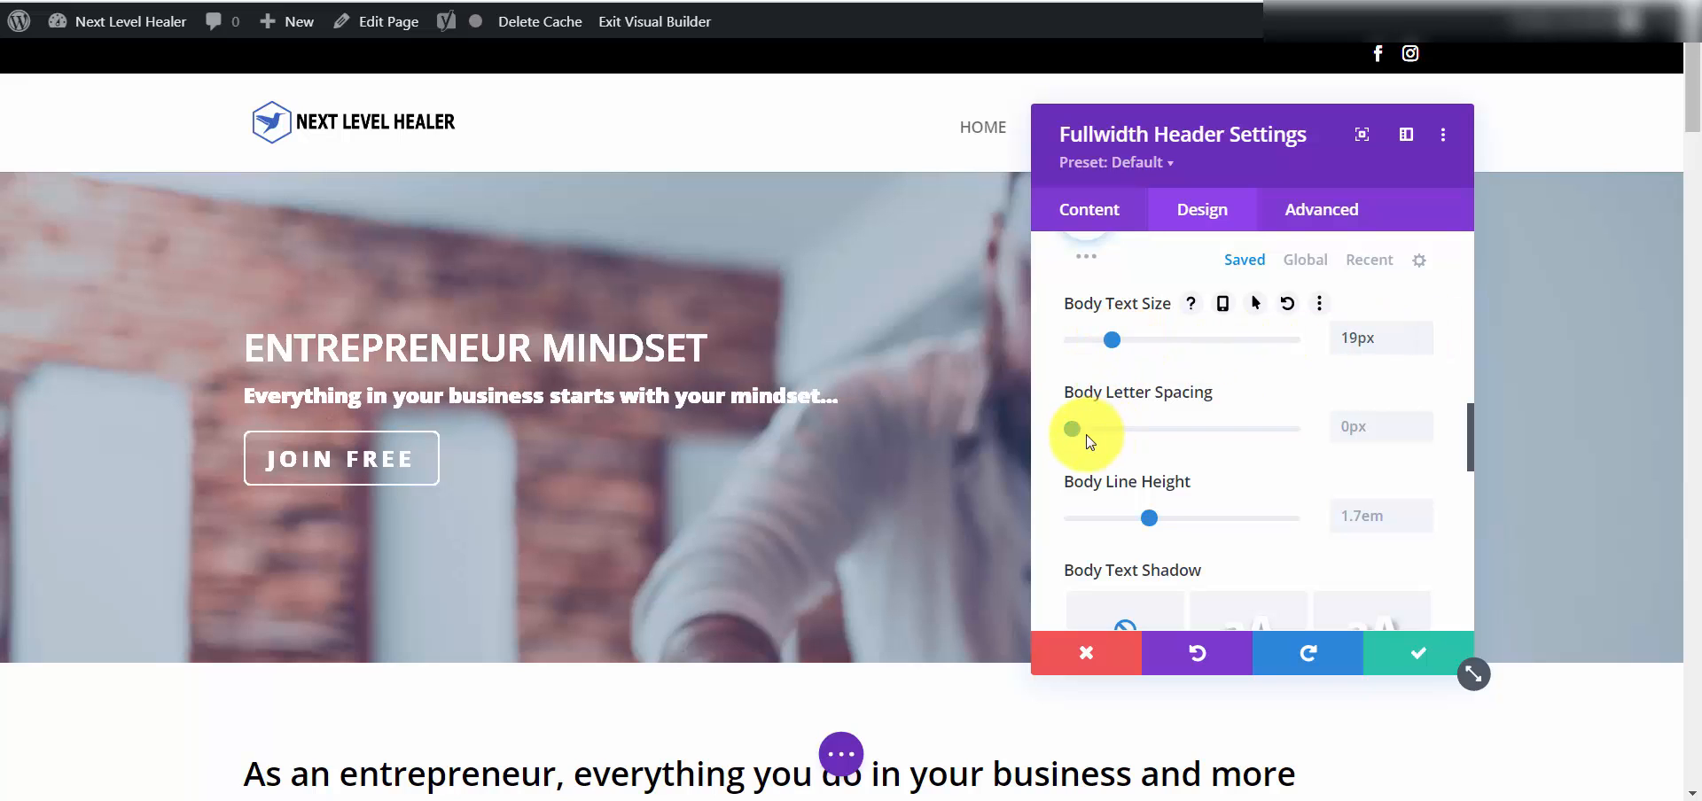
scroll(1180, 443, "down", 4)
scroll(1180, 443, "down", 2)
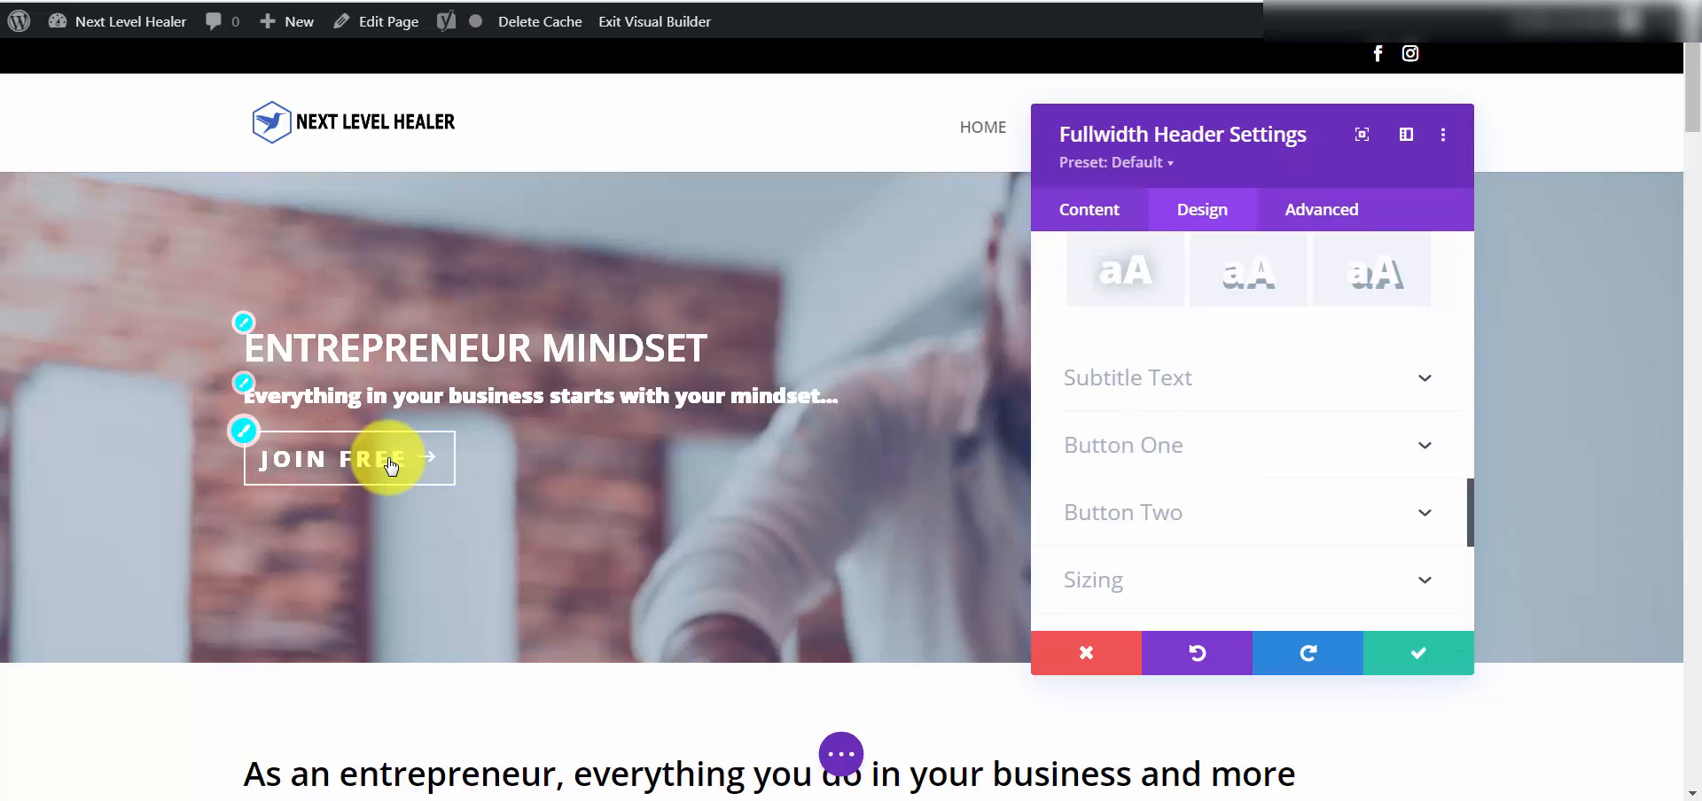
Expand the Button One design settings and set the button's text size to 50px.
left_click(1175, 448)
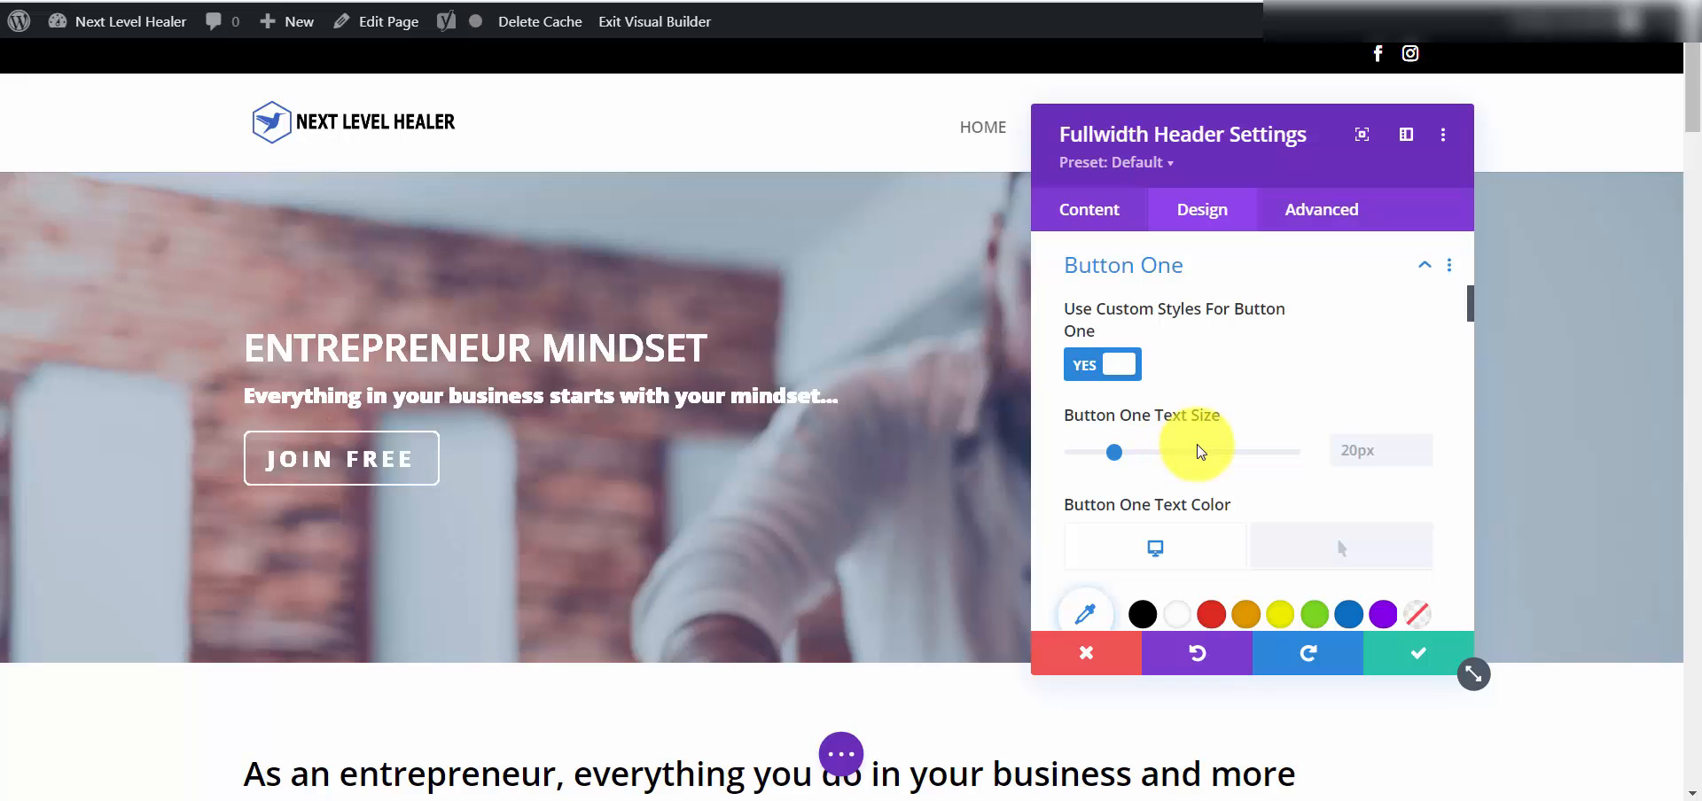
scroll(1192, 450, "down", 2)
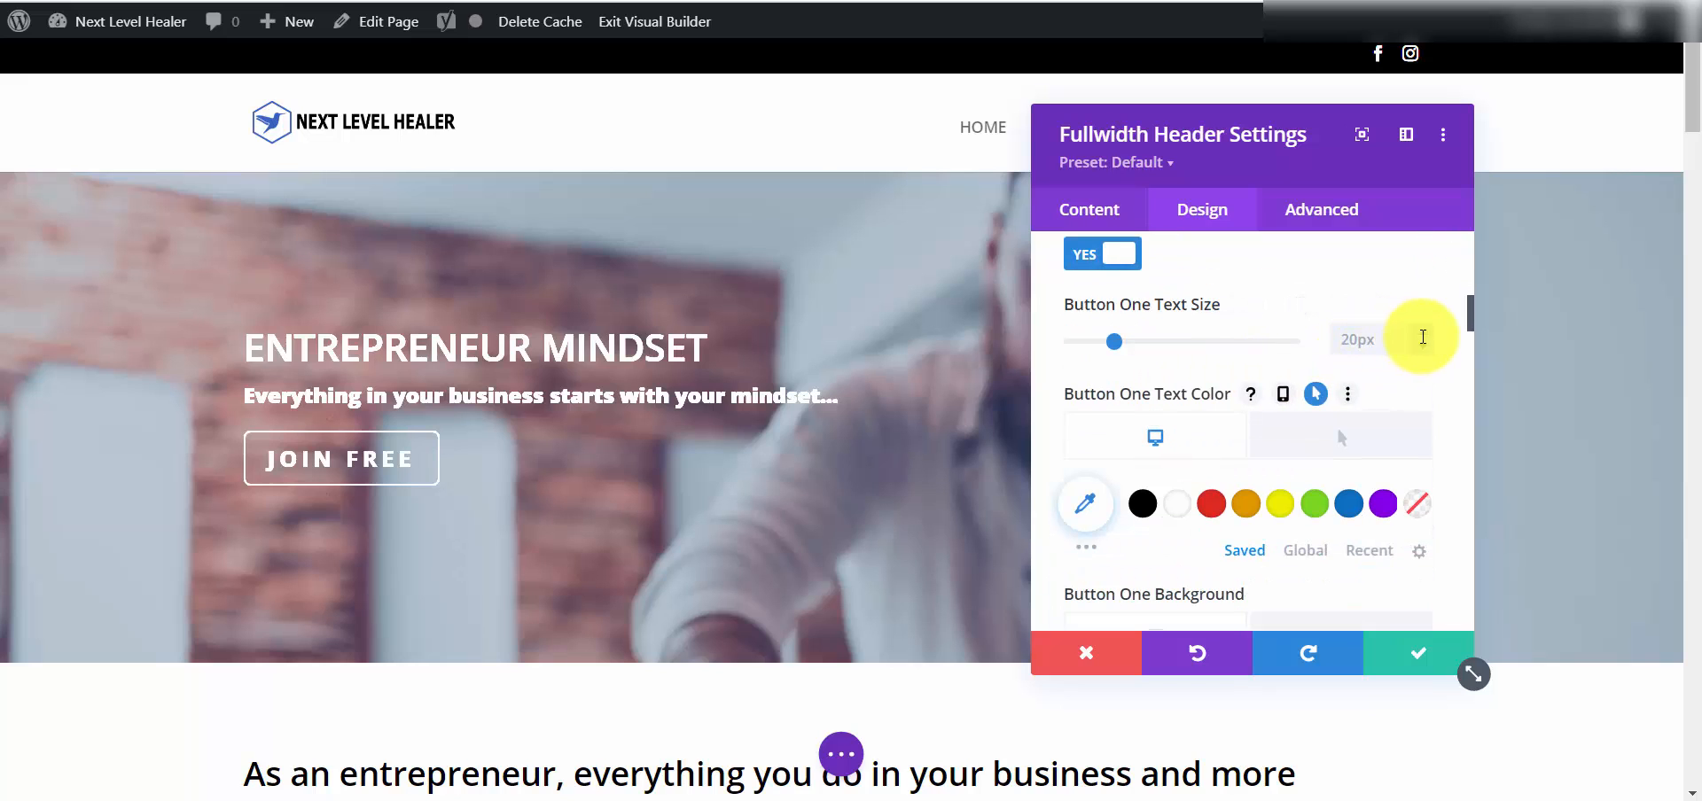
left_click(1424, 334)
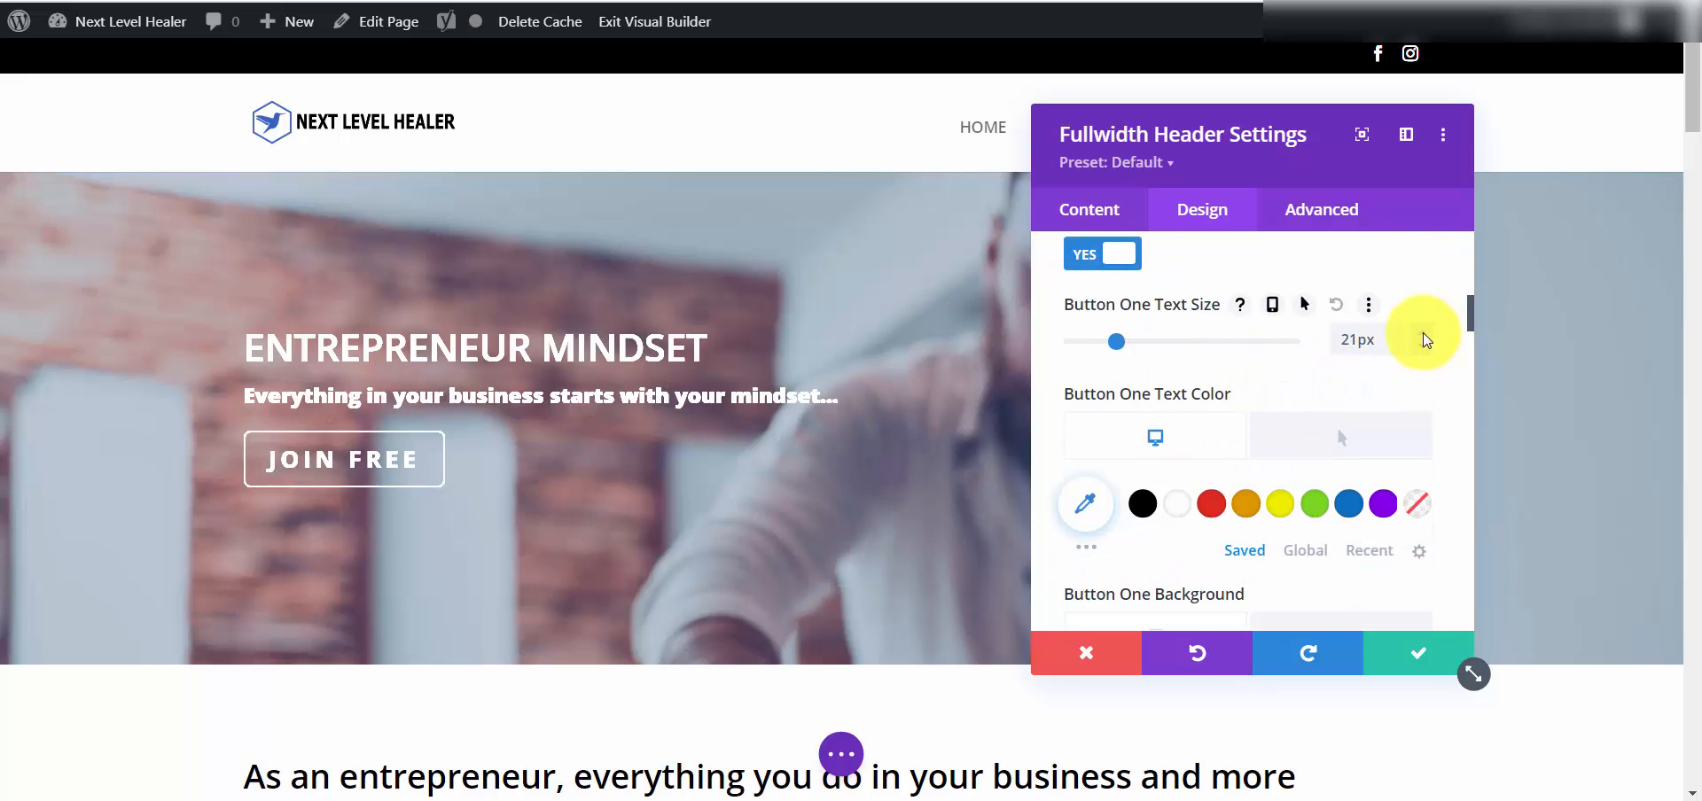
left_click(1423, 334)
left_click(1424, 335)
left_click(1423, 334)
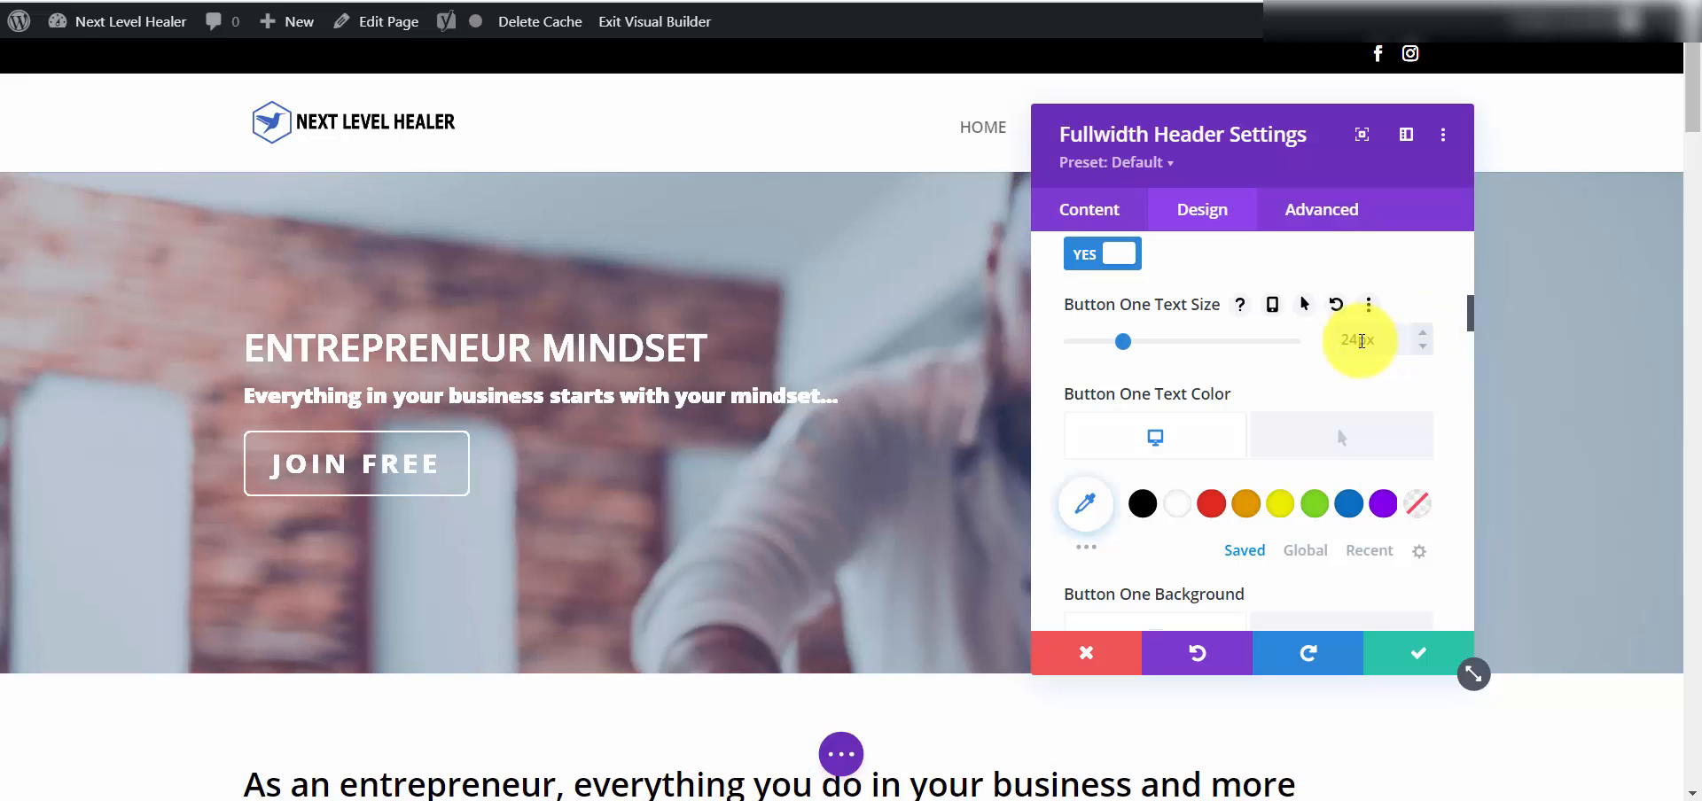
left_click_drag(1358, 340, 1335, 340)
type("50")
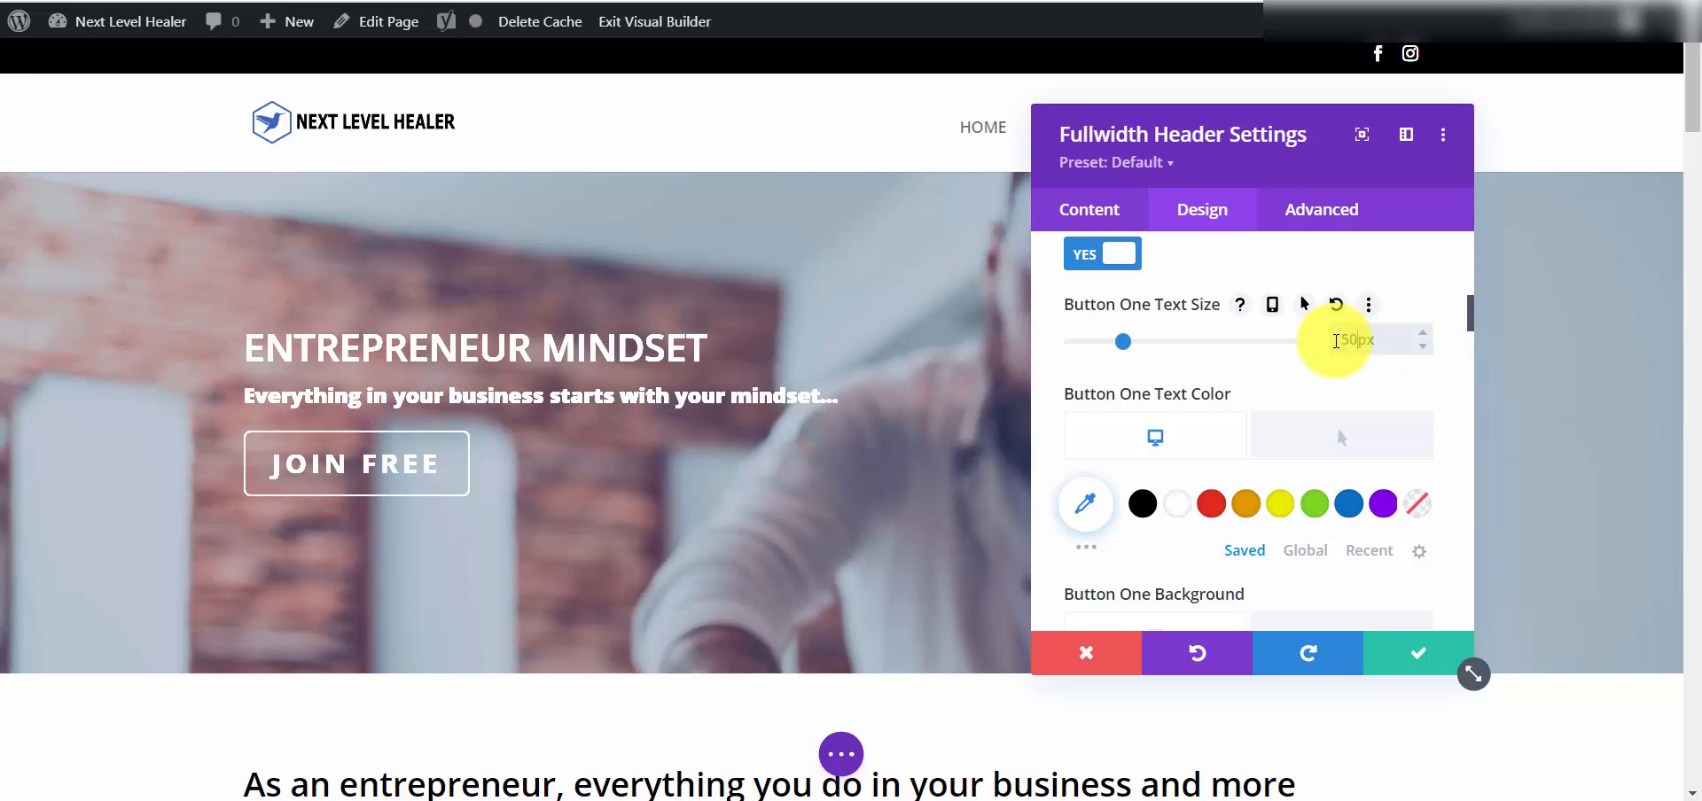
key("Return")
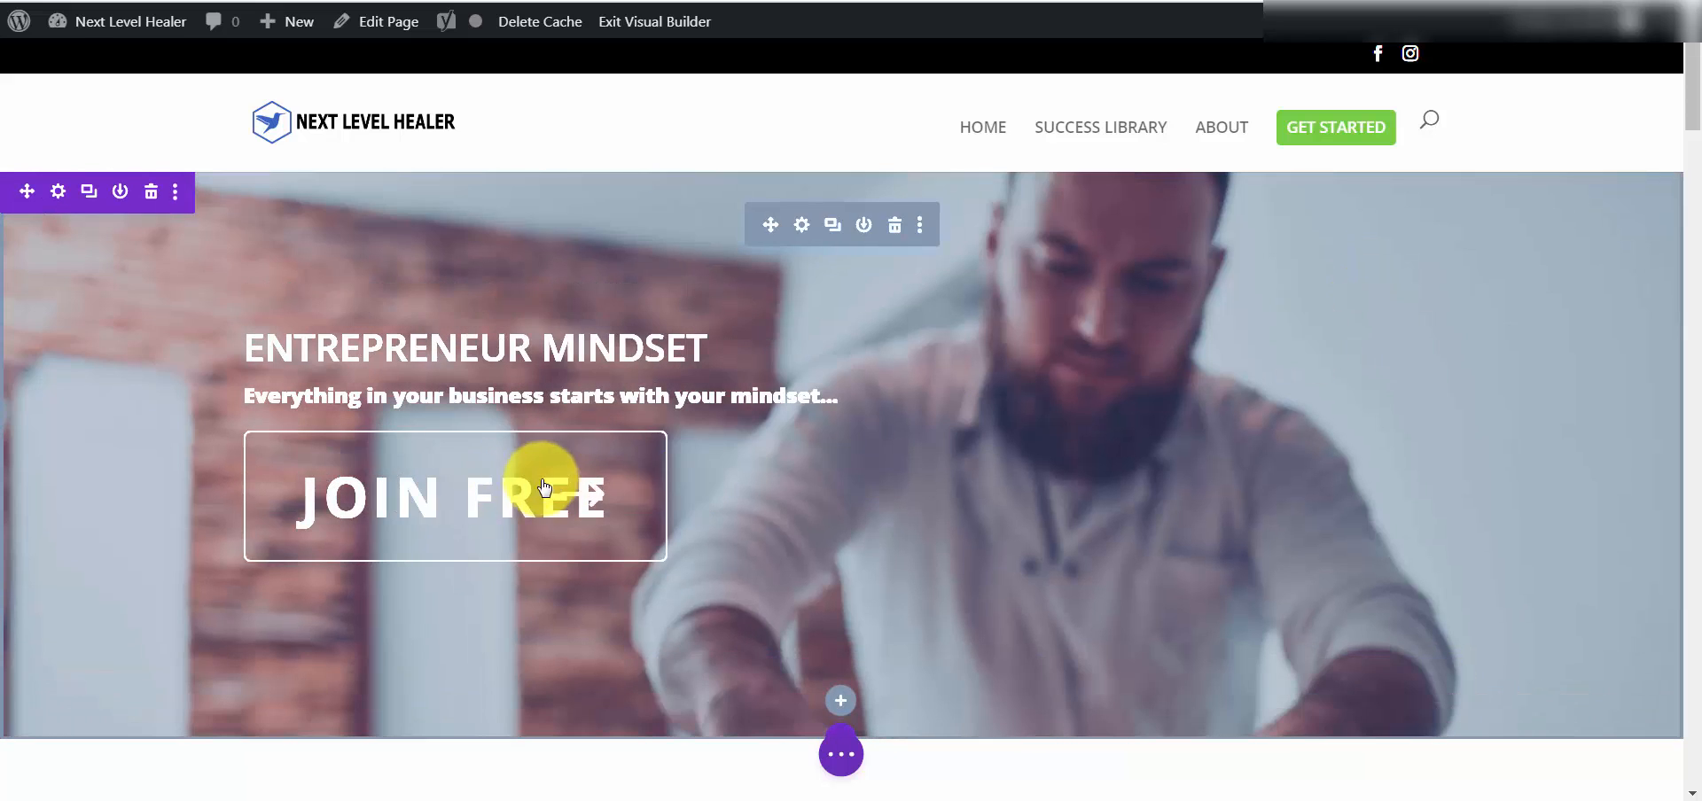
Reopen the fullwidth header's settings and expand the Button One design options.
left_click(803, 226)
left_click(1221, 212)
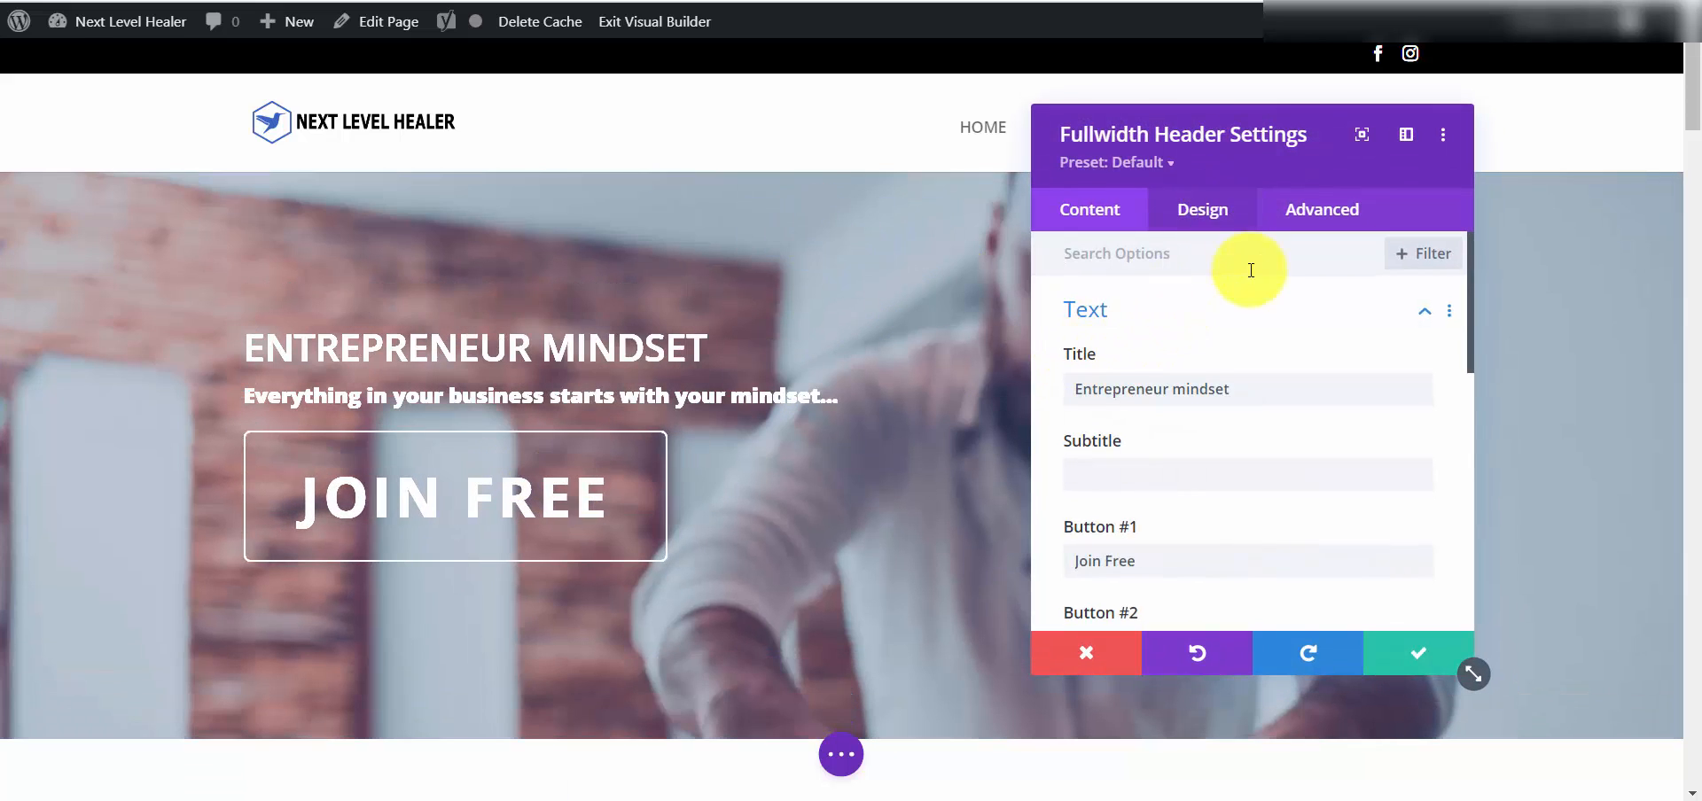
scroll(1235, 339, "down", 4)
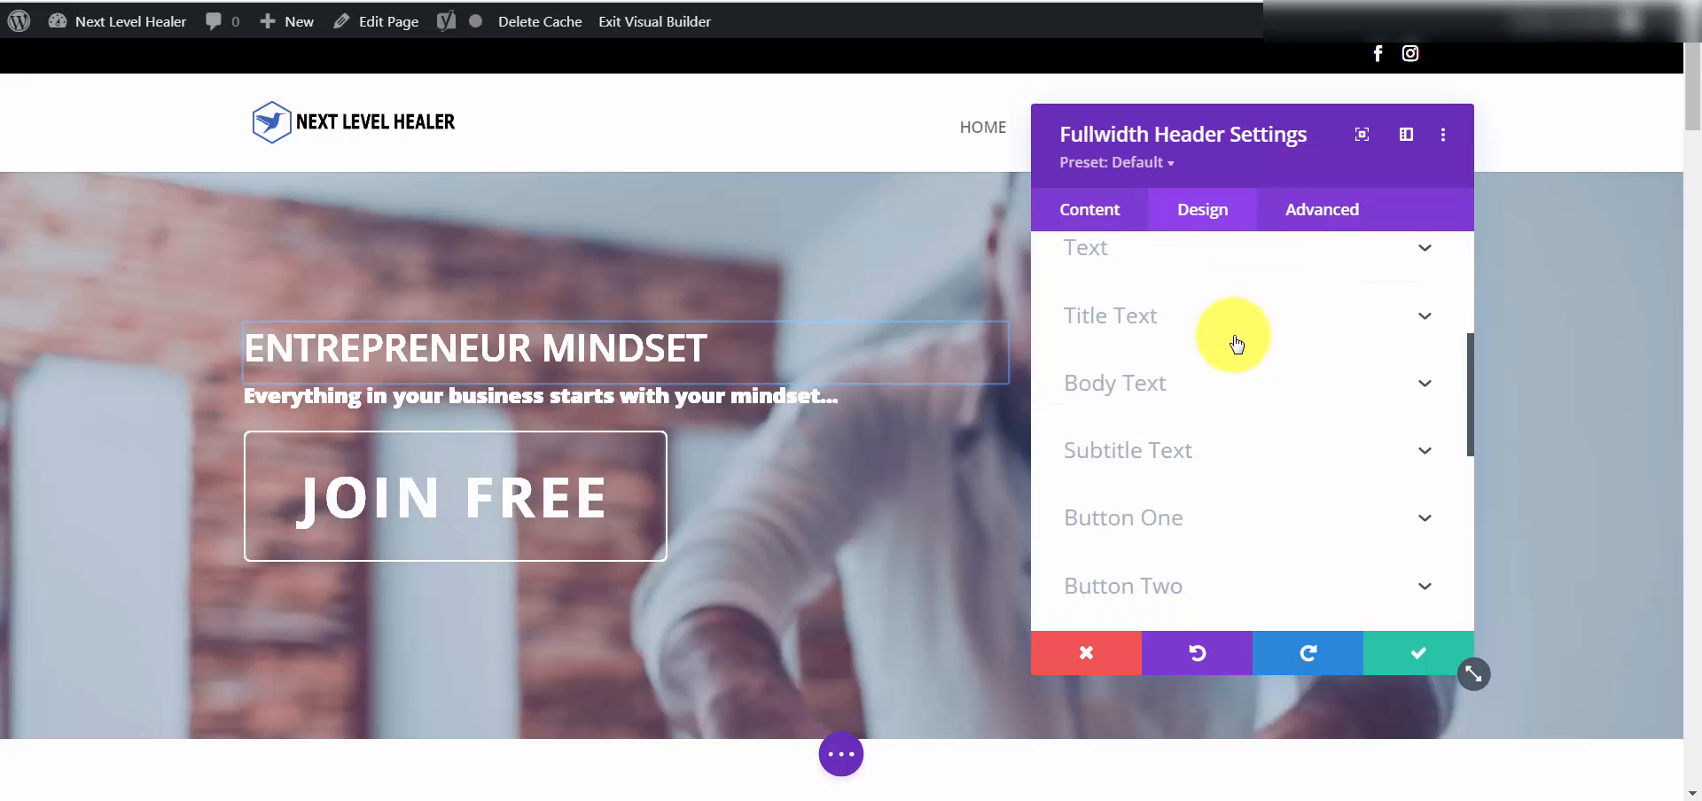
scroll(1200, 371, "down", 3)
left_click(1198, 300)
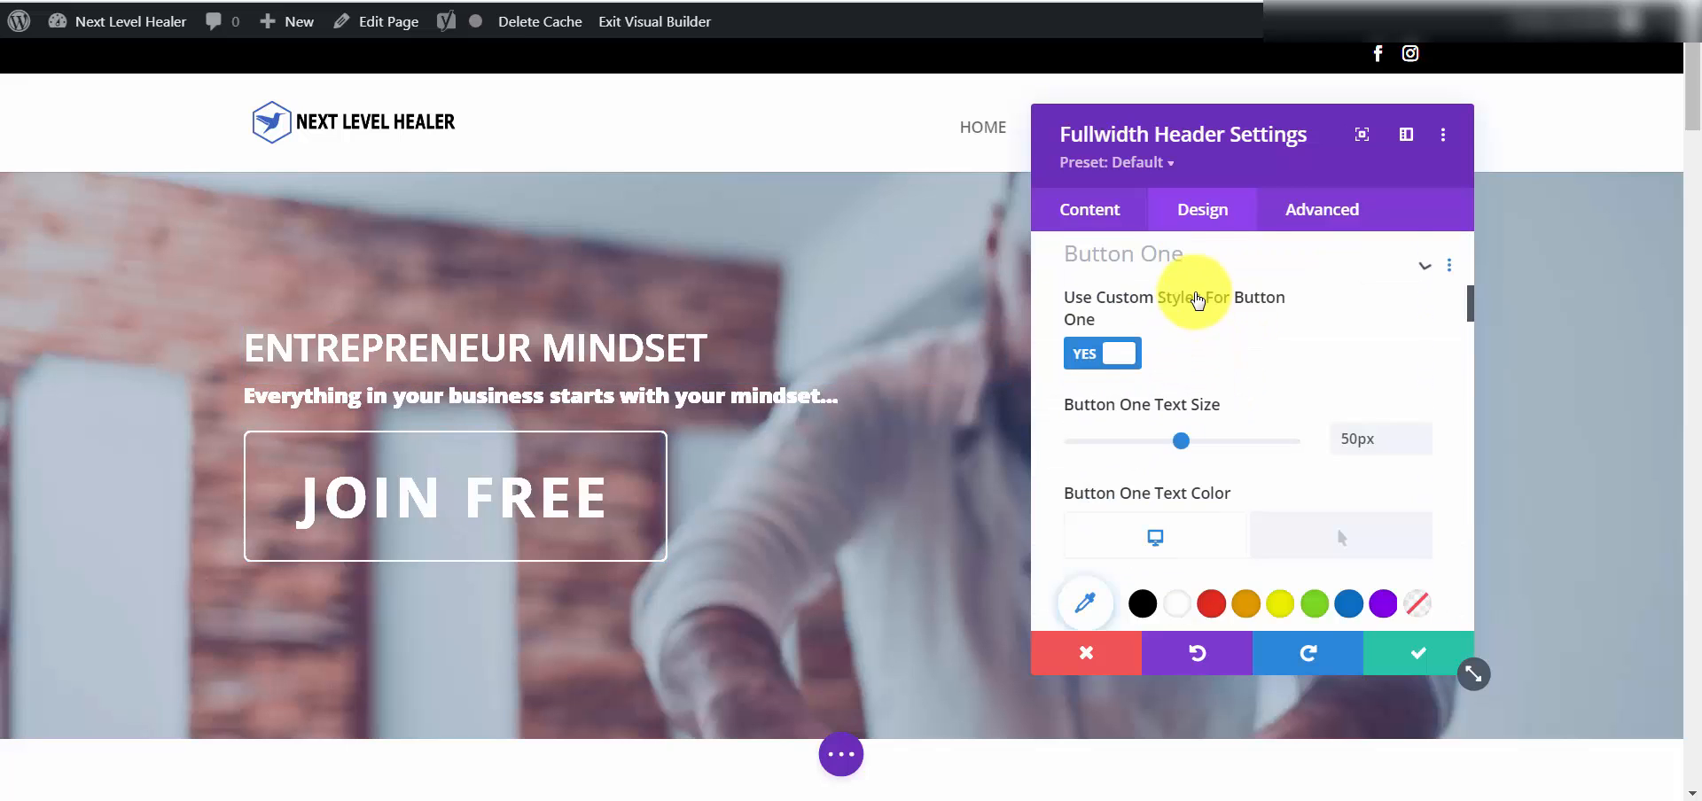
Try black and blue as Button One's text color, and settle on white (#ffffff).
scroll(1245, 374, "down", 4)
scroll(1246, 374, "up", 1)
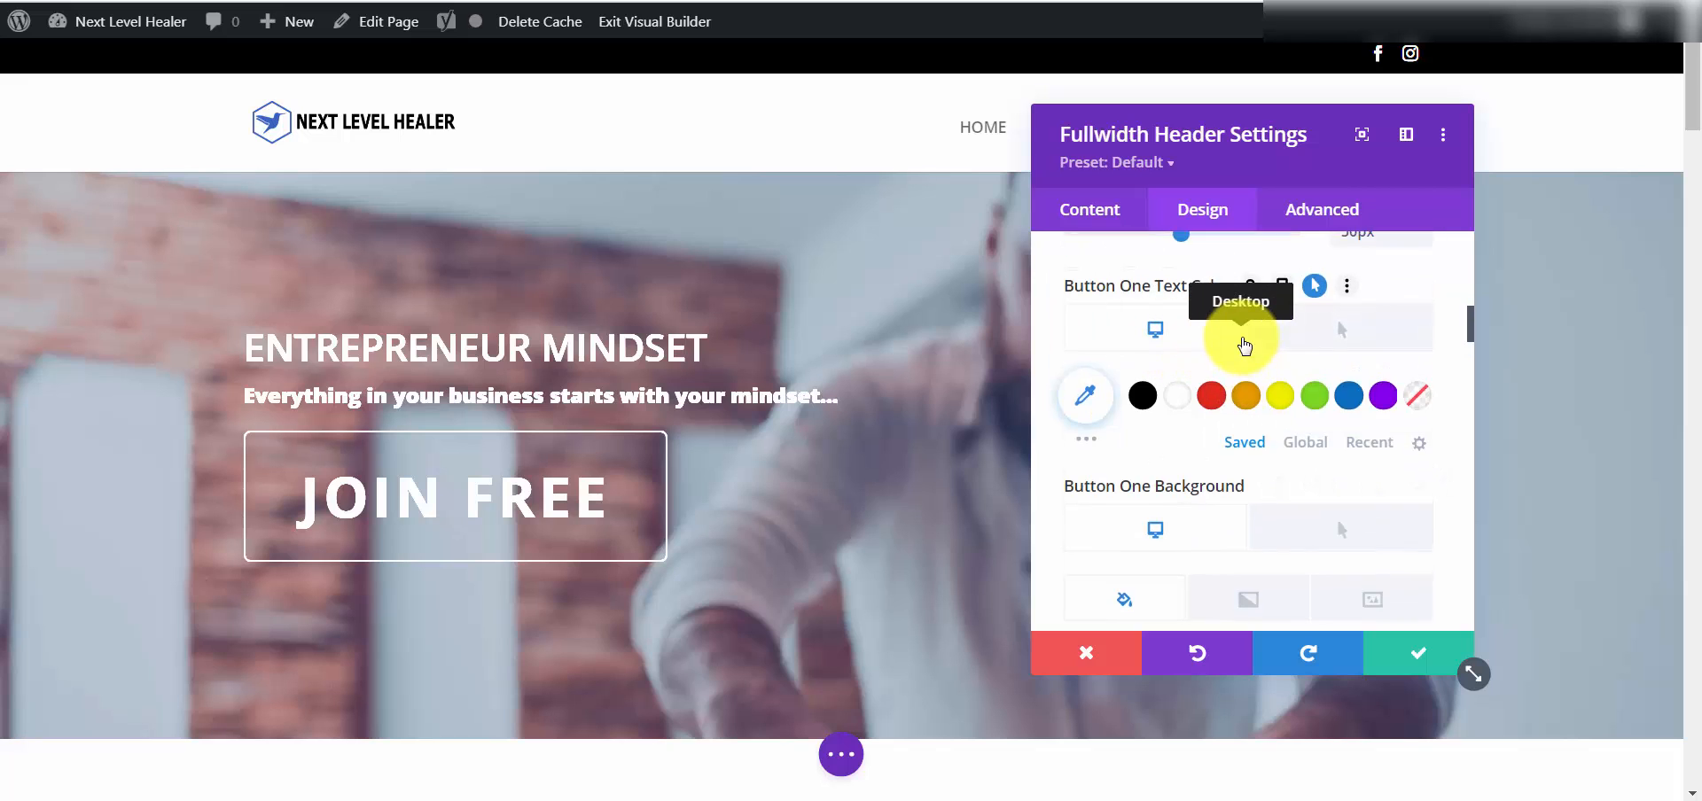
scroll(1153, 346, "up", 1)
left_click(1146, 505)
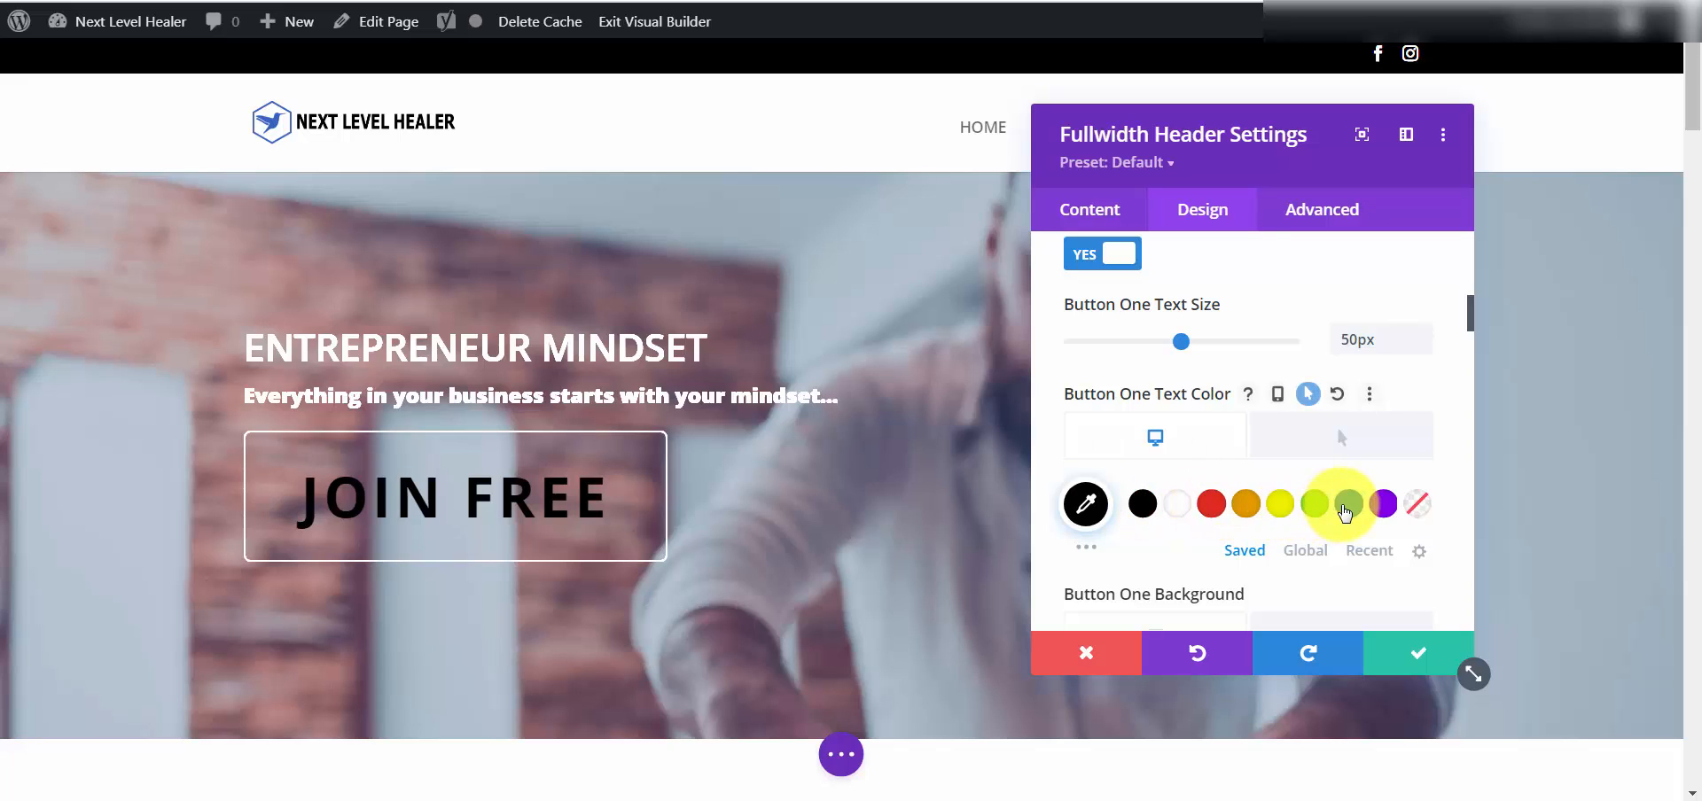
left_click(1348, 504)
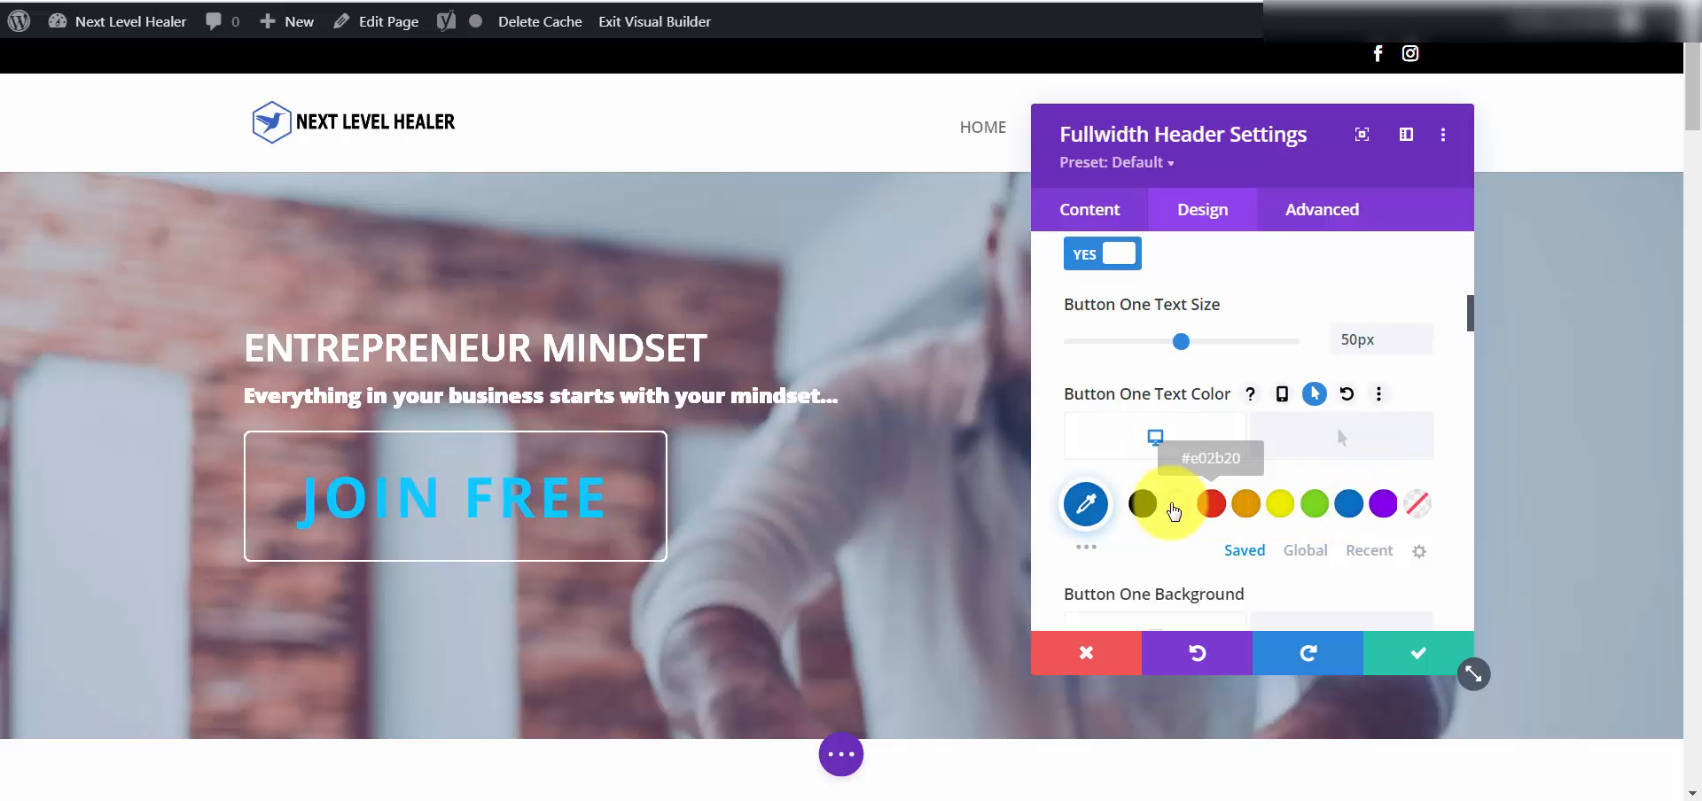
left_click(1183, 502)
Give Button One a solid blue (#0c71c3) background color.
scroll(1186, 505, "down", 3)
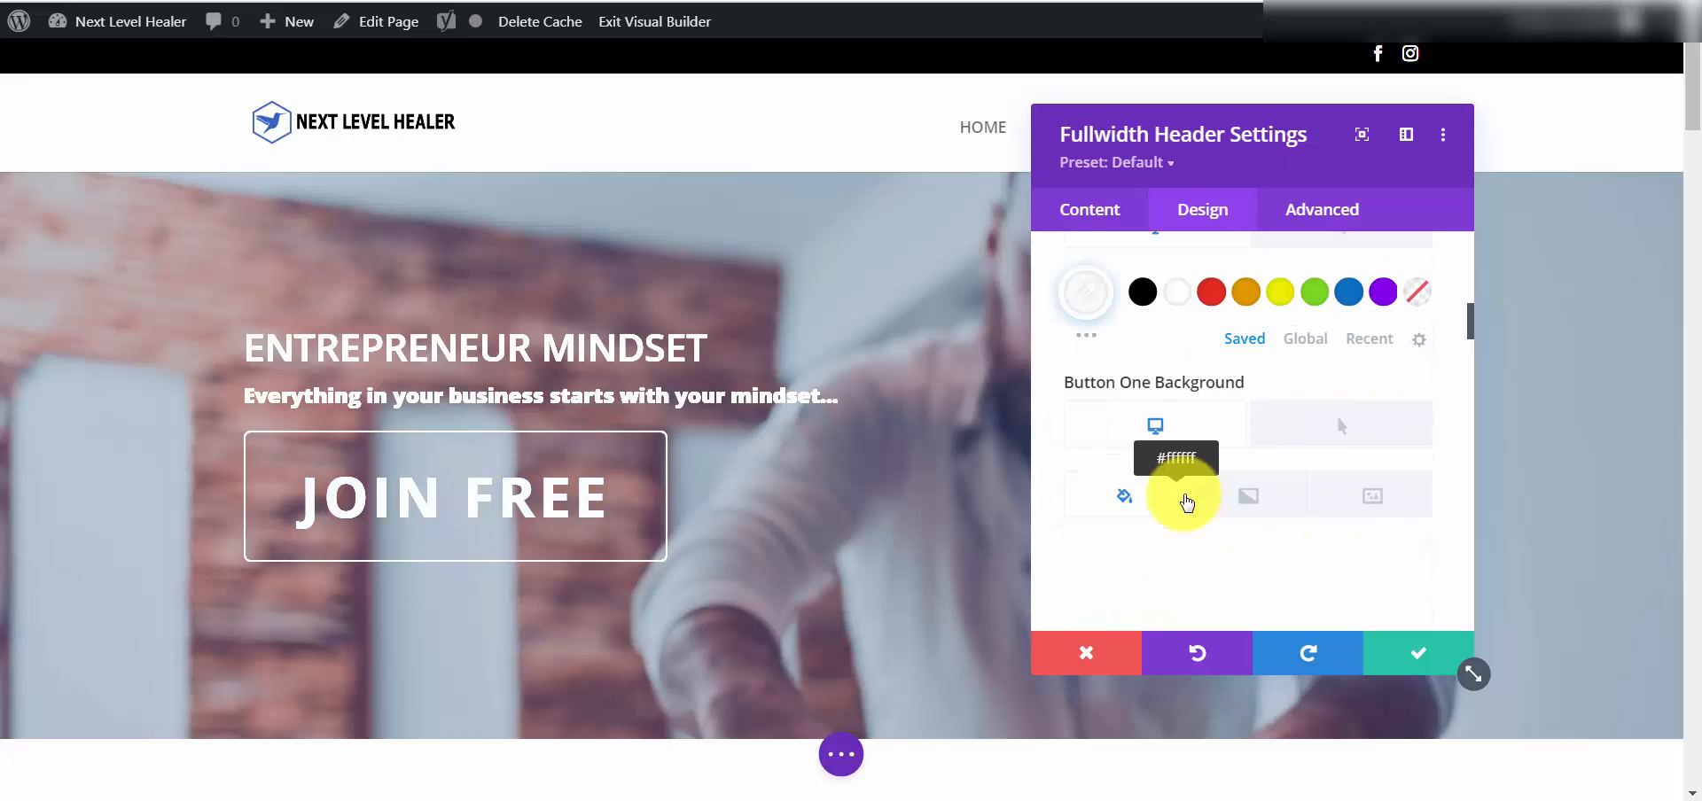
left_click(1122, 487)
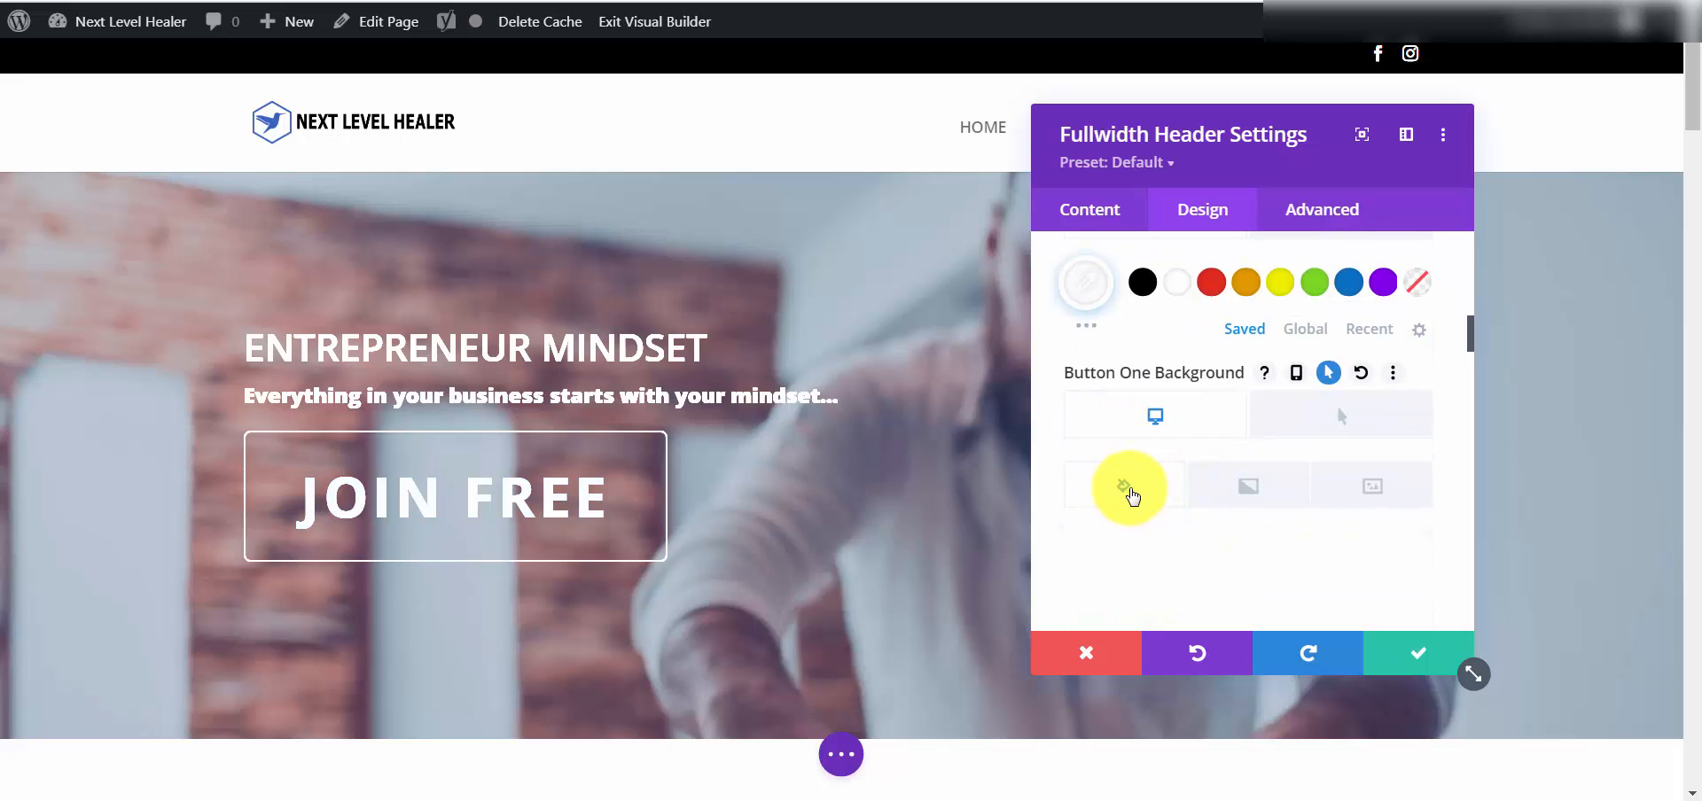
left_click(1139, 500)
scroll(1170, 426, "down", 3)
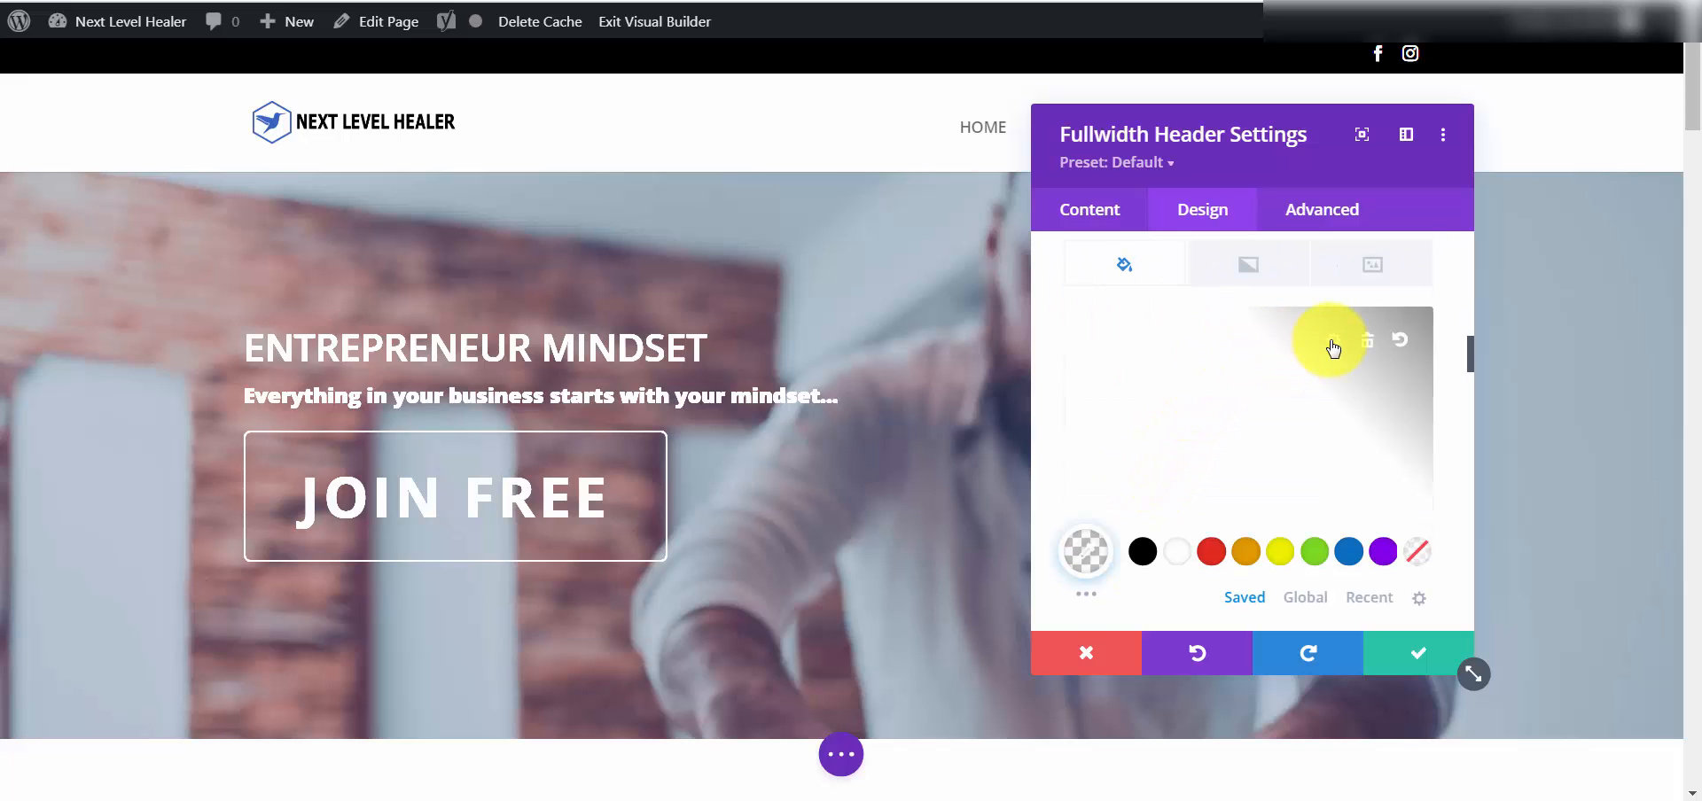
left_click(1349, 553)
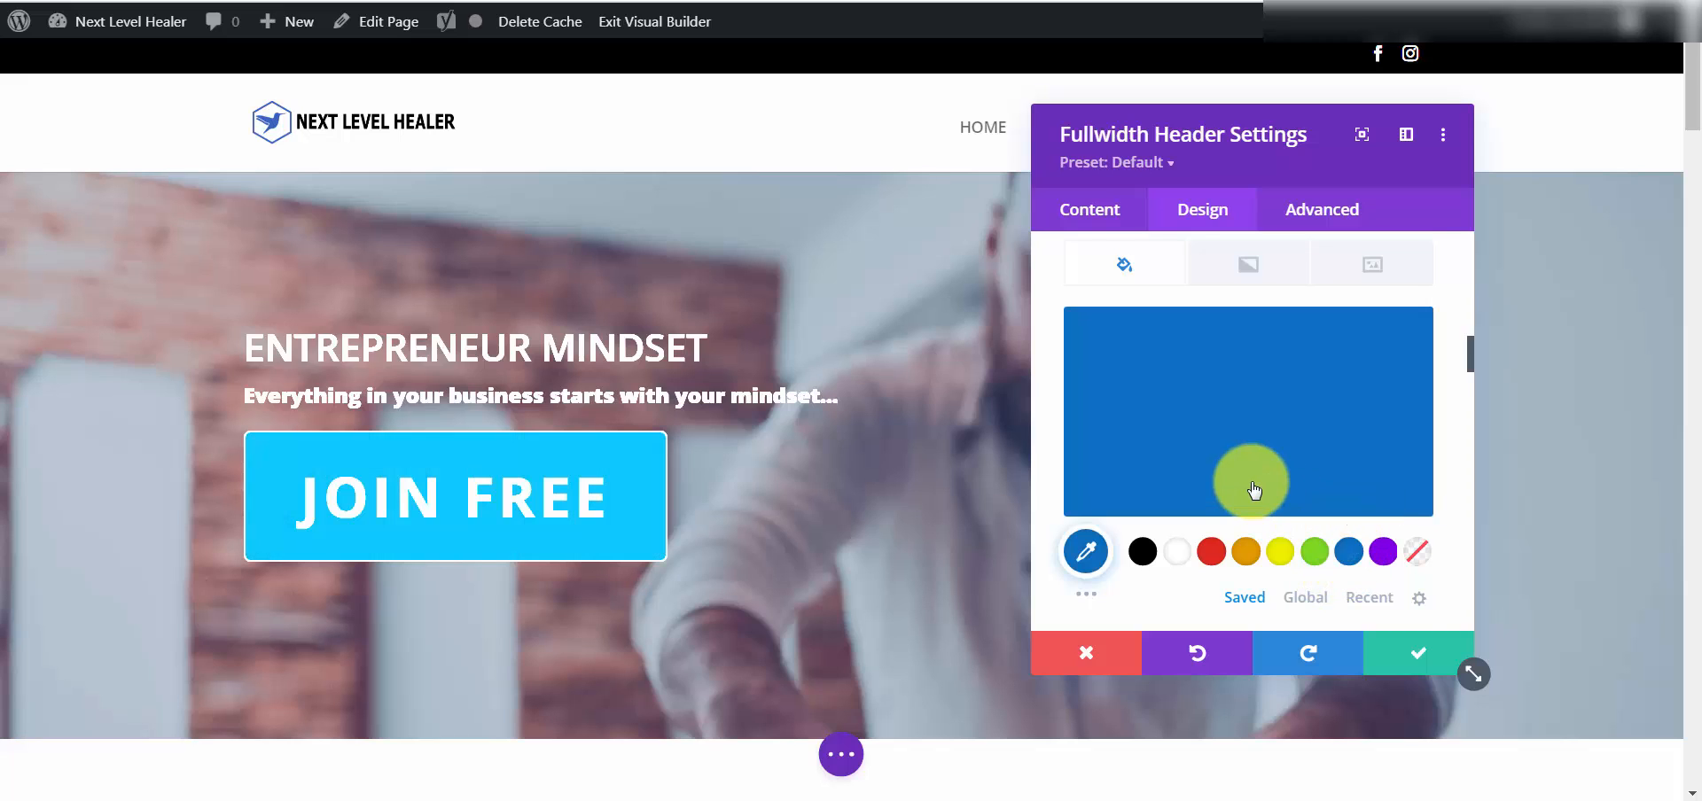
Set Button One's border color to blue (#0c71c3) to match its background.
scroll(1253, 484, "down", 4)
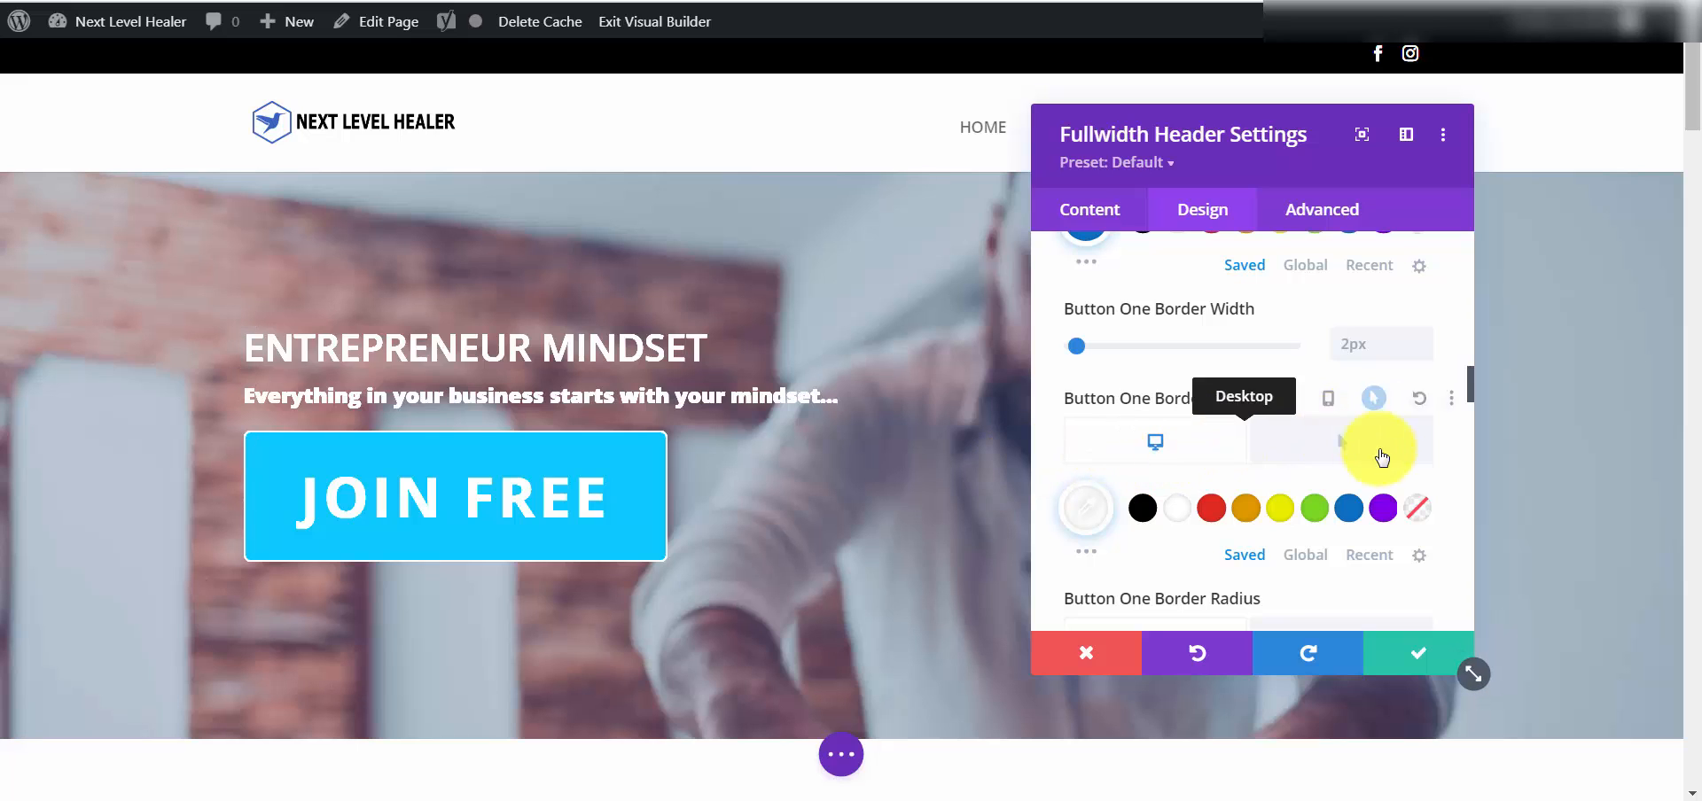
left_click(1092, 516)
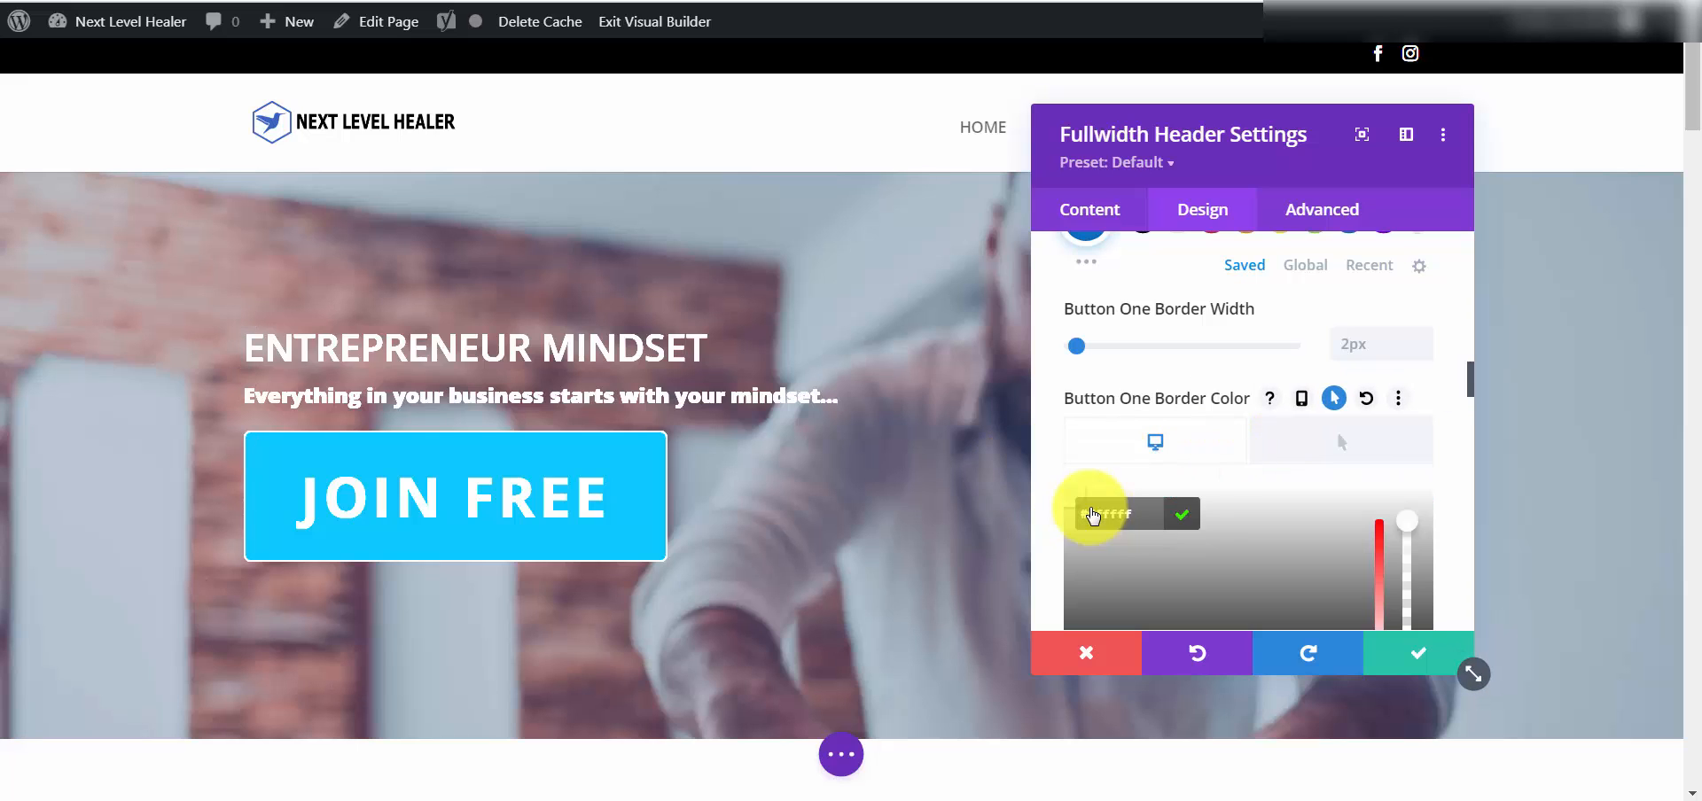
scroll(1228, 512, "down", 4)
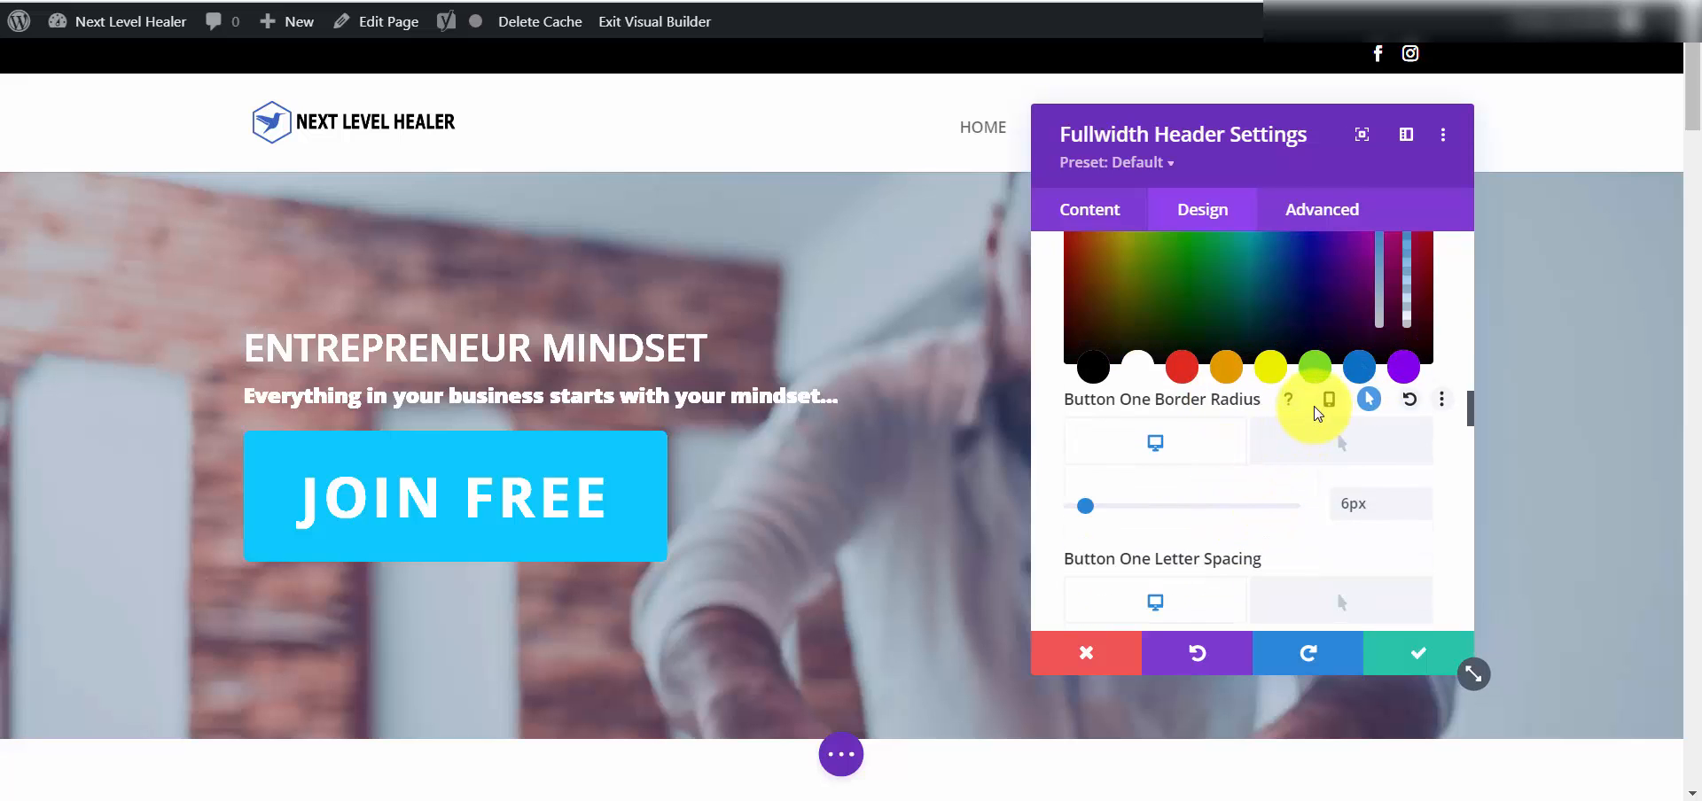
scroll(1252, 363, "up", 4)
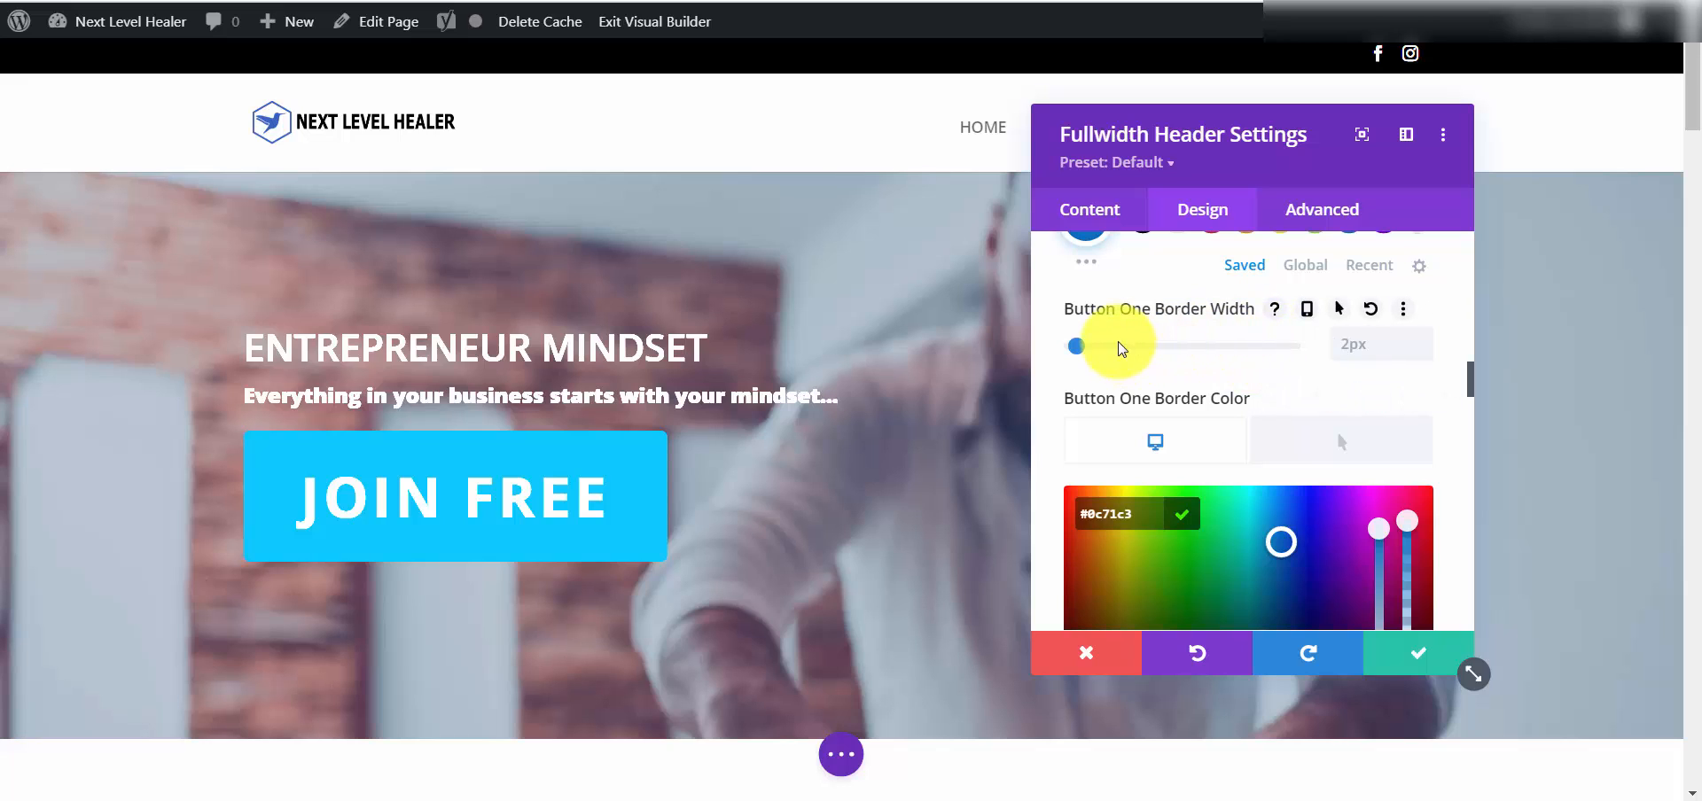
Increase Button One's border width beyond 5px.
left_click(1421, 340)
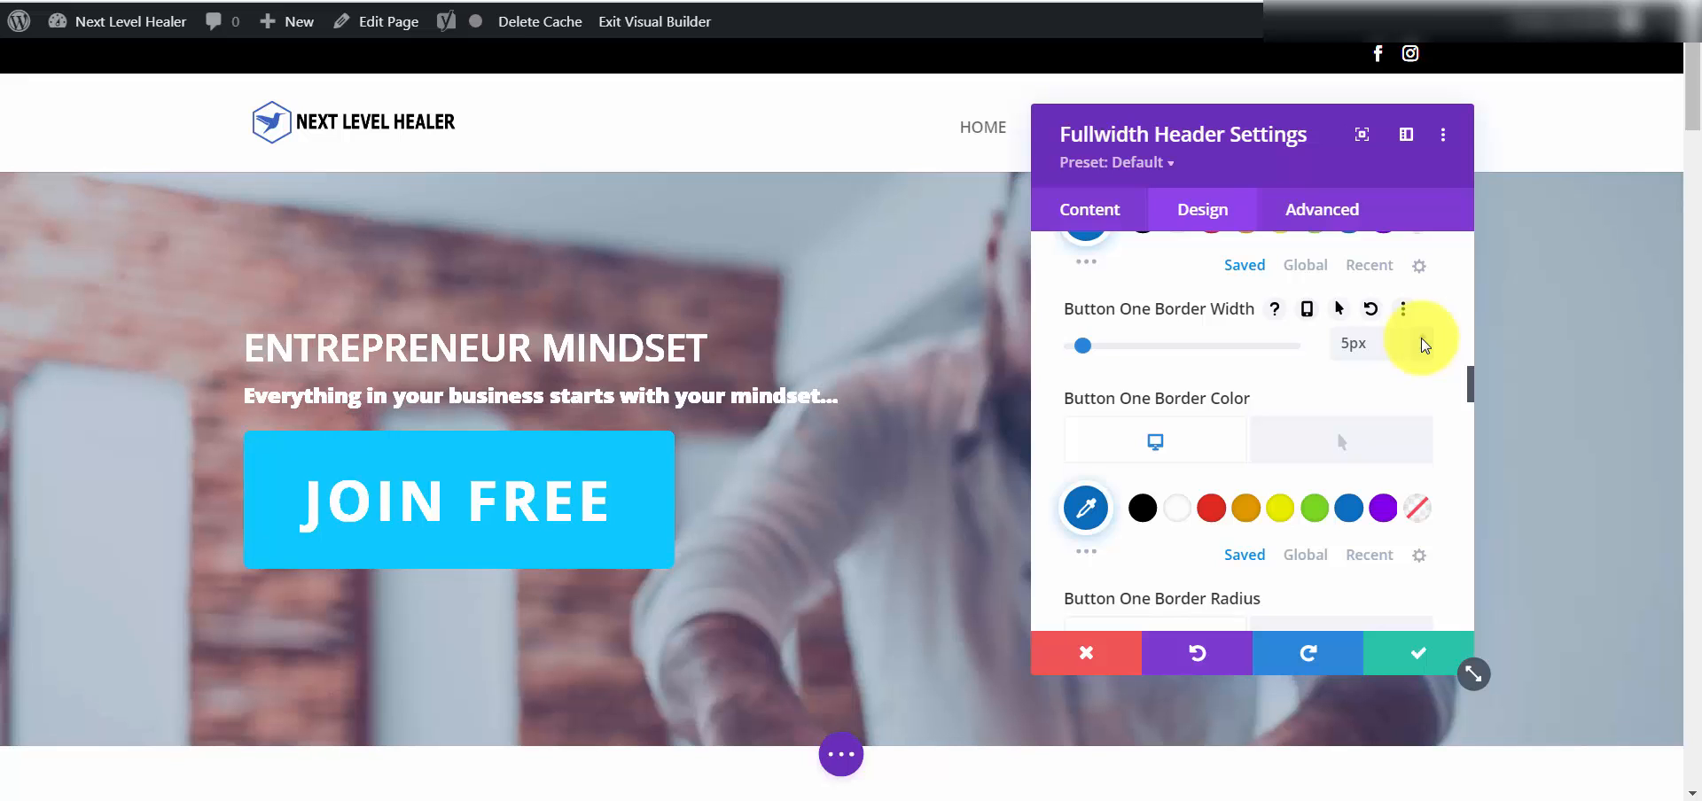
left_click(1083, 346)
mouse_move(1107, 348)
left_mouse_down()
mouse_move(1168, 350)
mouse_move(1096, 353)
left_mouse_up()
scroll(1162, 369, "down", 6)
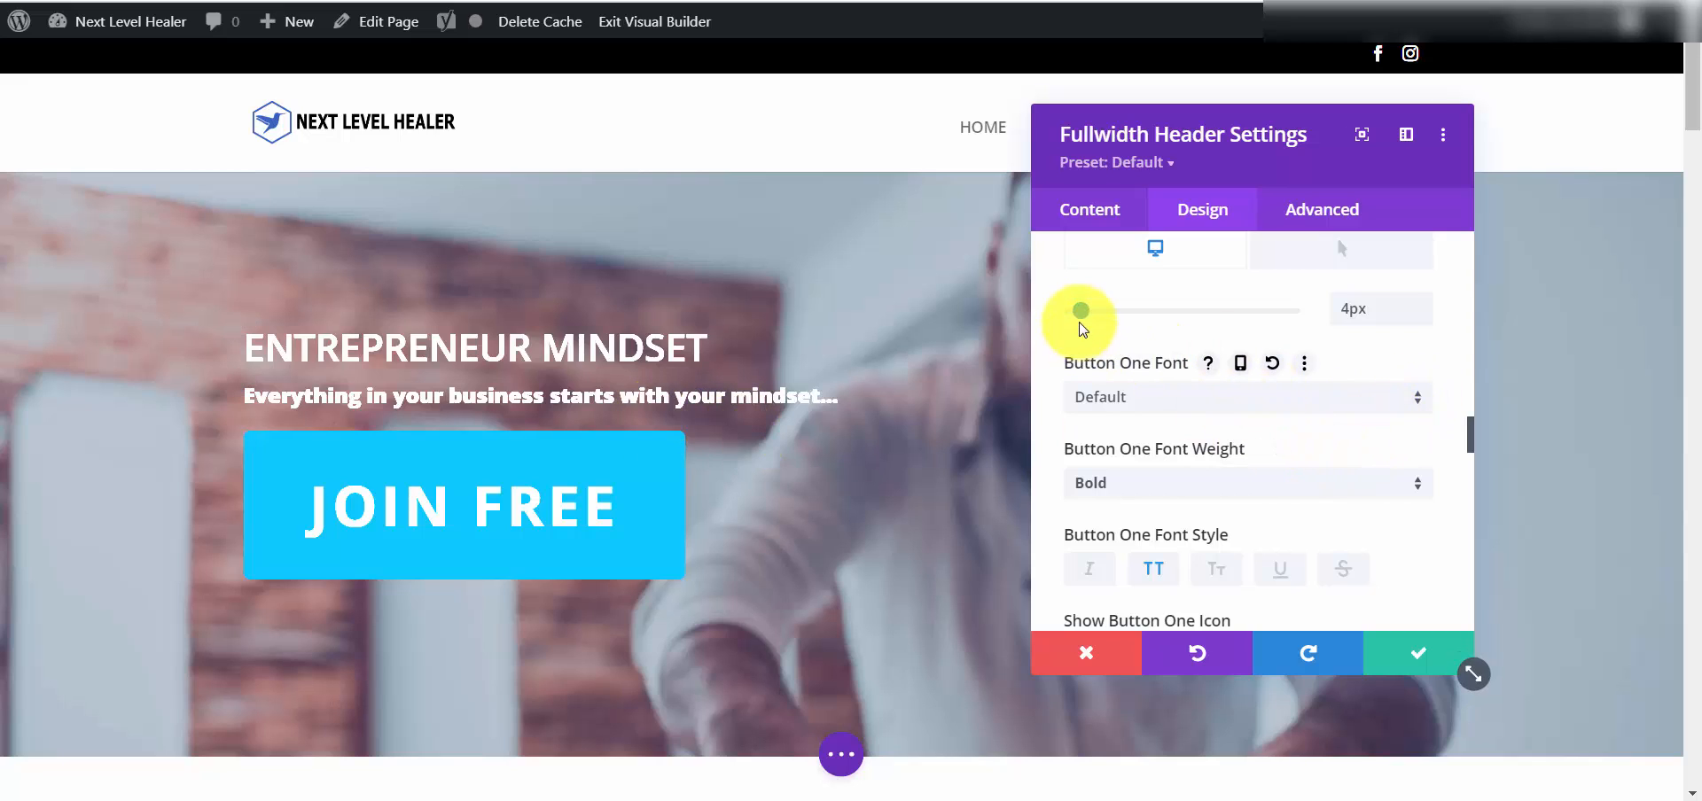
Try widely spaced lettering on Button One, and bring the letter spacing back down to 0px.
left_click_drag(1090, 315, 1221, 318)
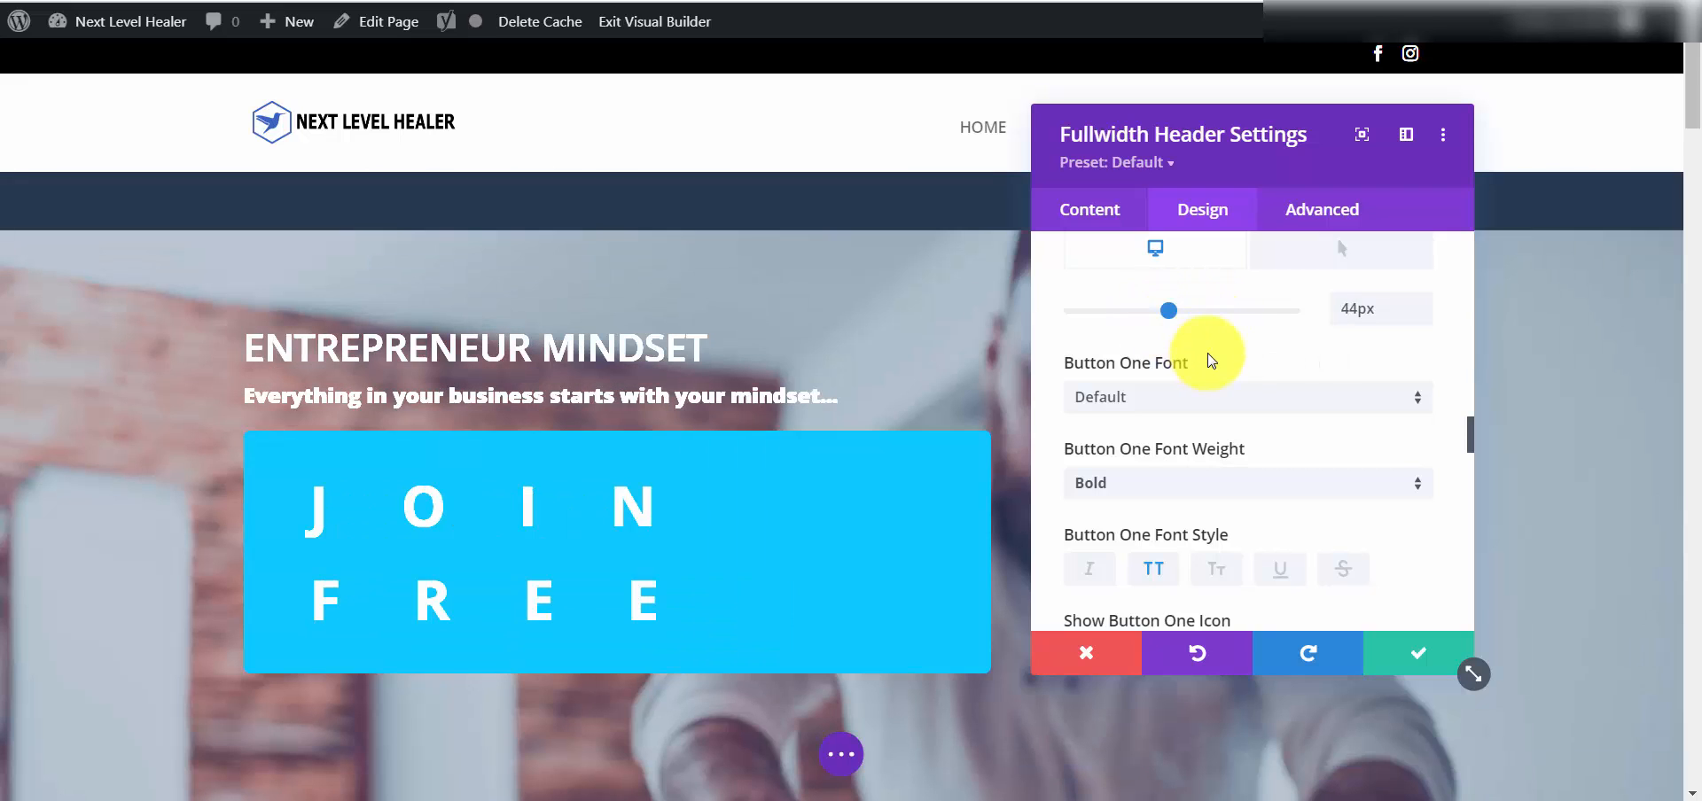
scroll(1208, 353, "up", 4)
scroll(1209, 359, "down", 3)
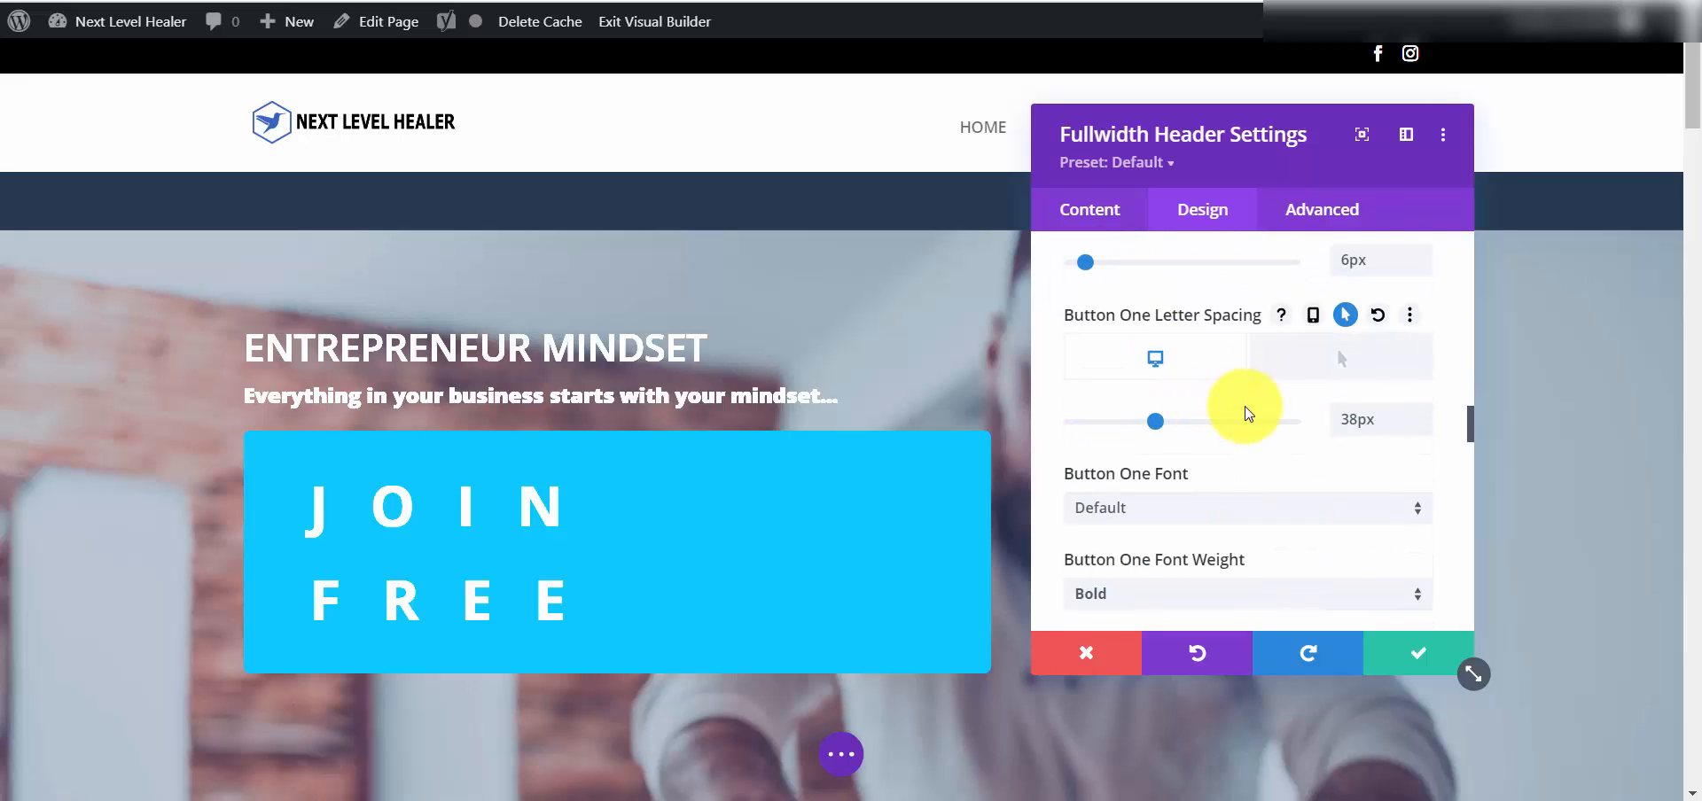
left_click(1418, 415)
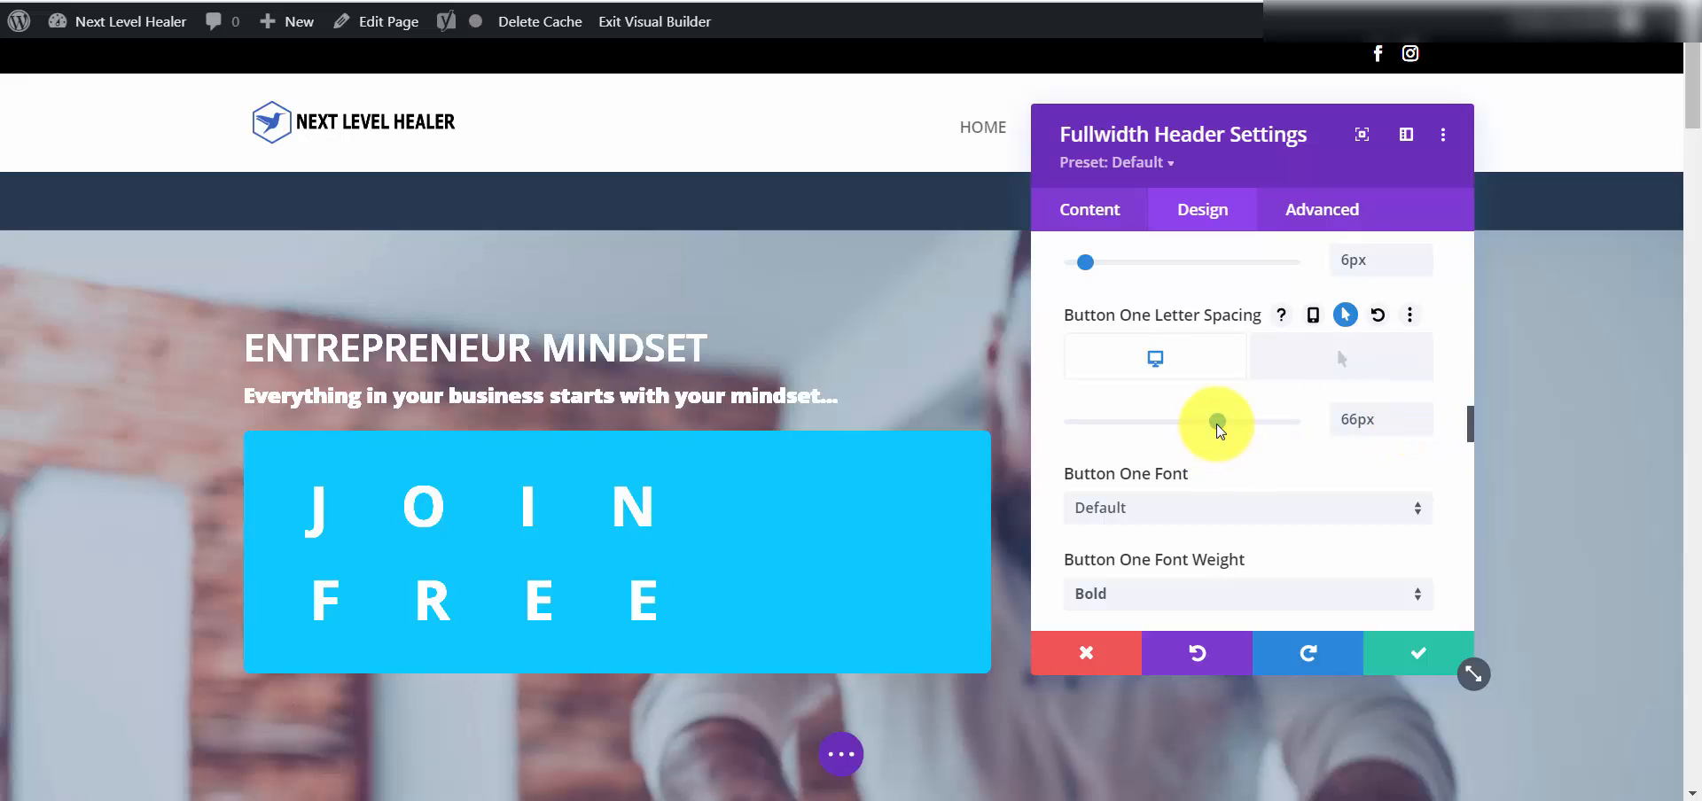
left_click_drag(1216, 422, 1083, 426)
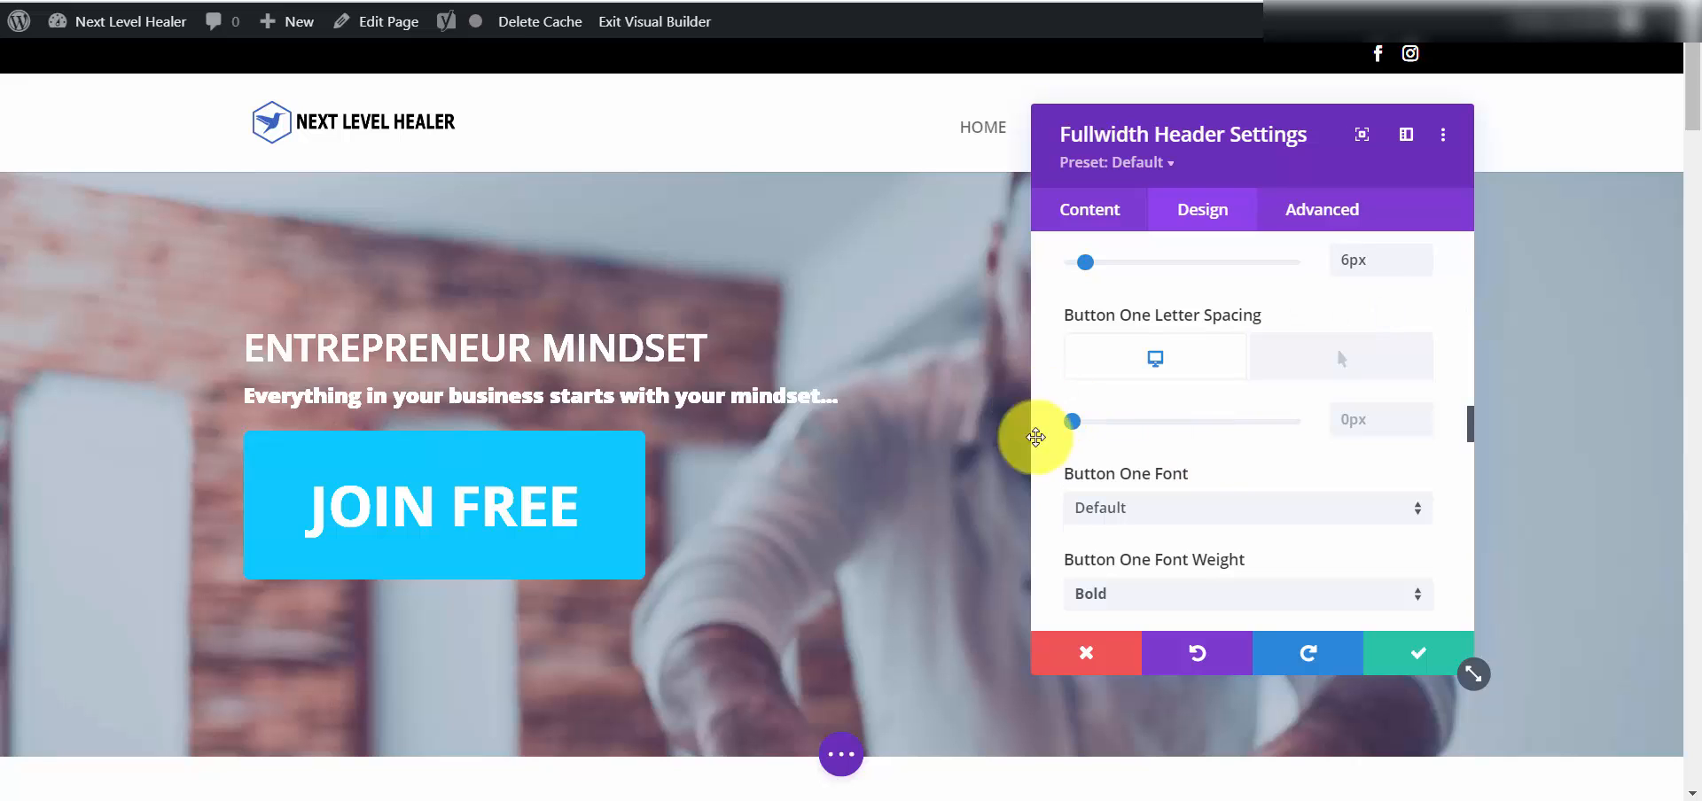
scroll(1220, 440, "up", 3)
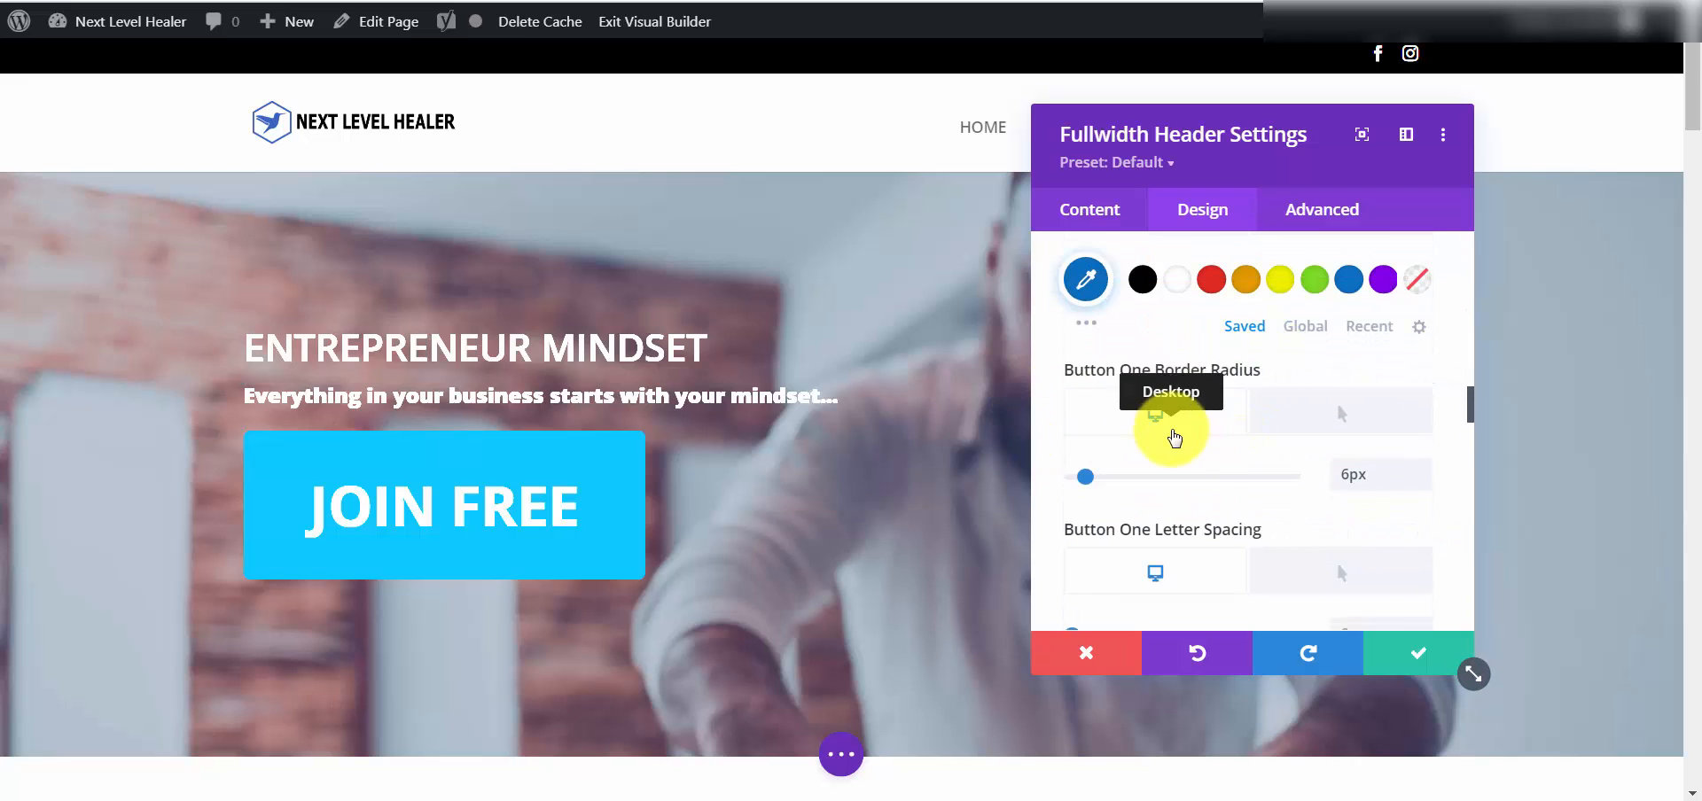
scroll(1170, 425, "down", 3)
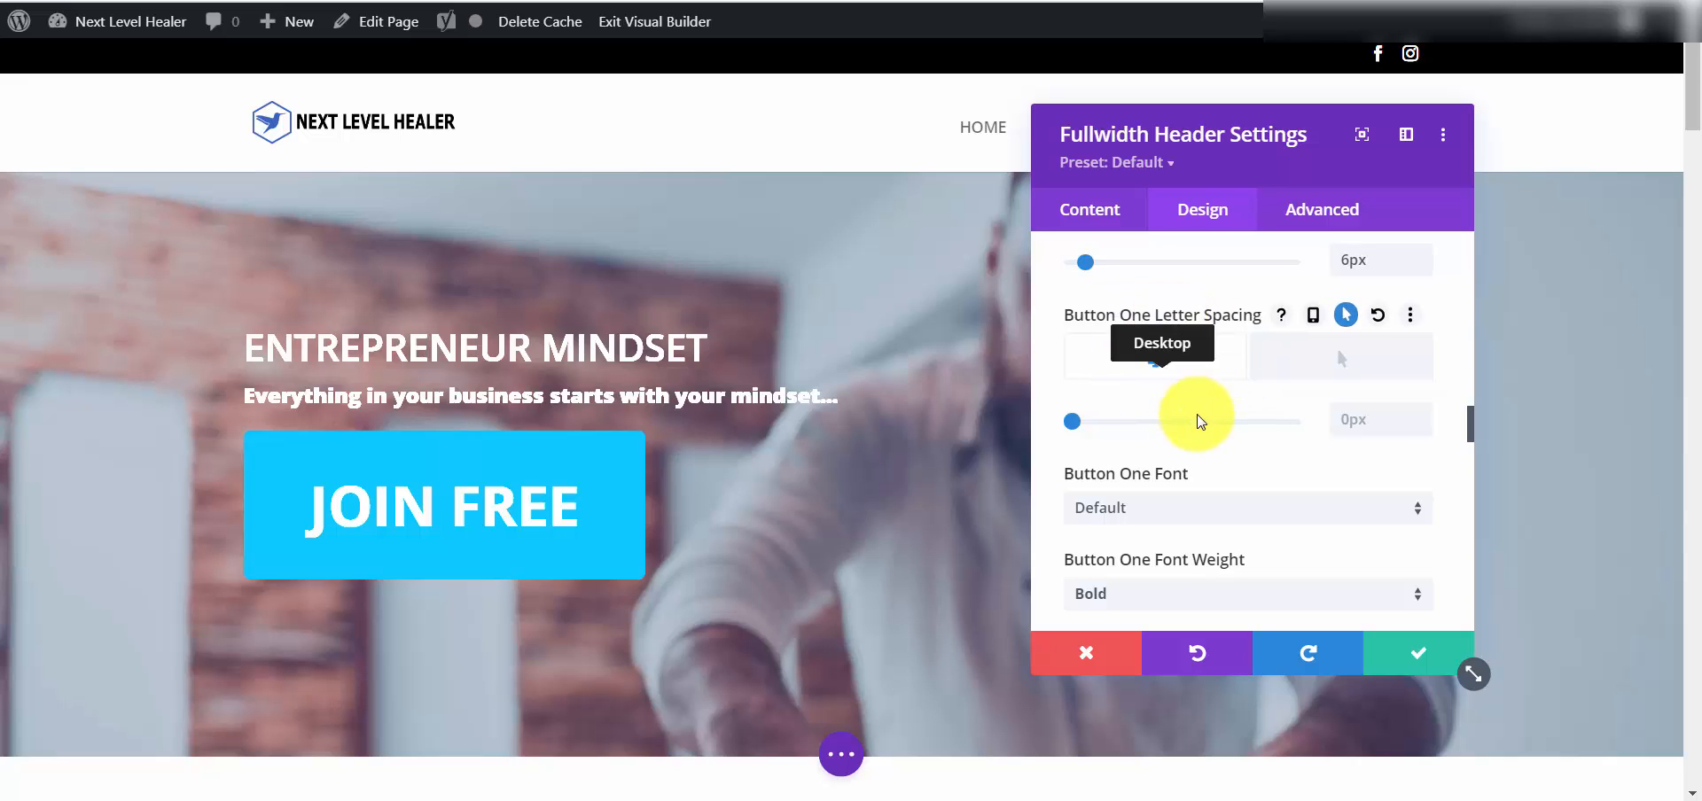
Try larger and square corners on Button One, and set its border radius to 6px.
scroll(1200, 418, "up", 2)
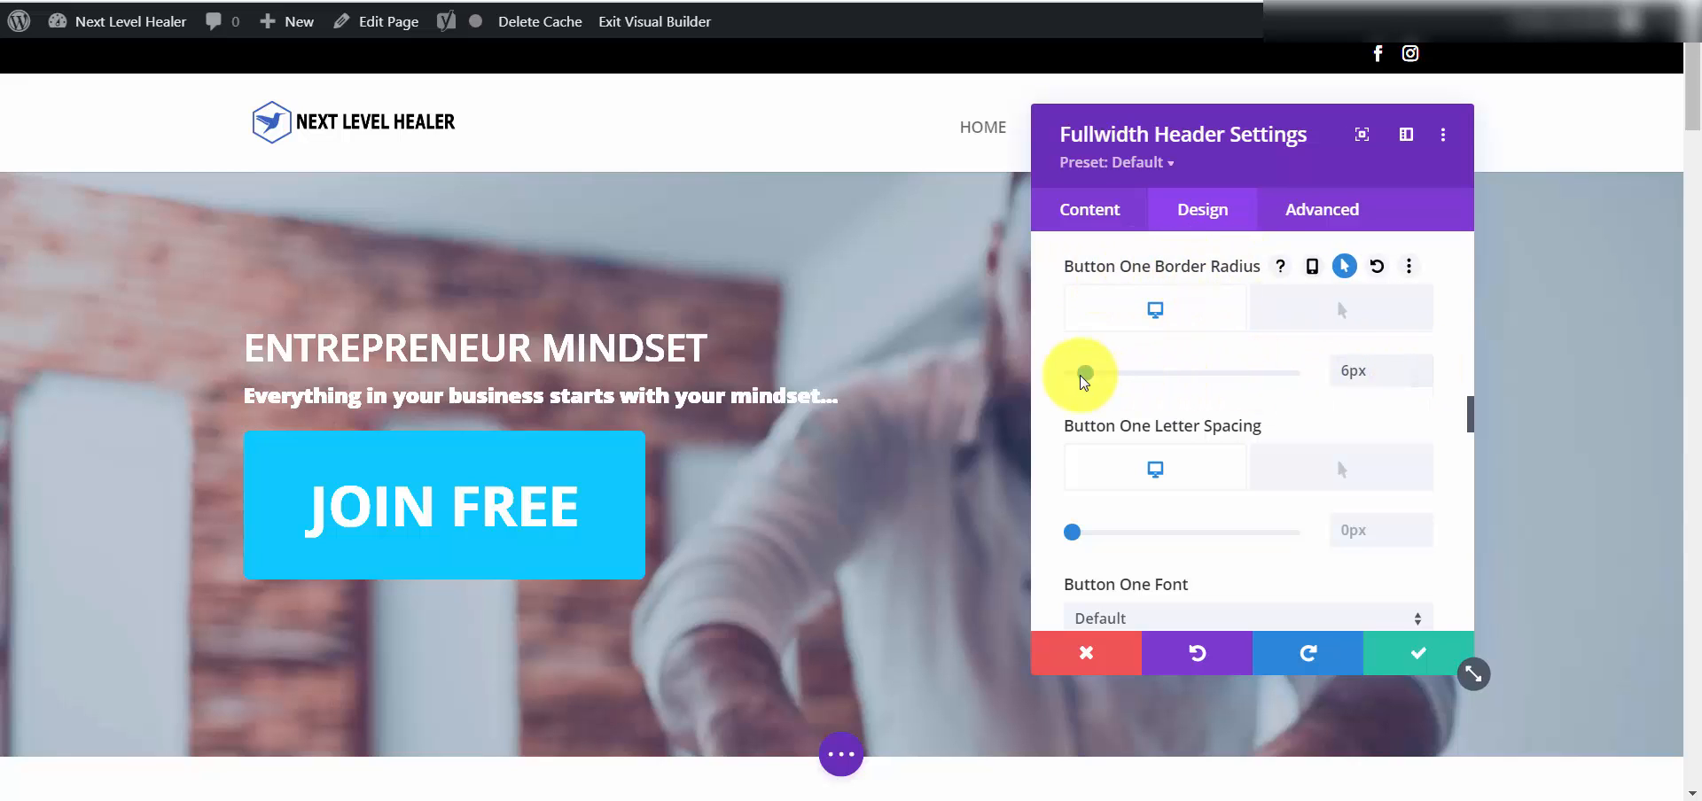
left_click_drag(1085, 372, 1310, 396)
left_click_drag(1116, 393, 1064, 379)
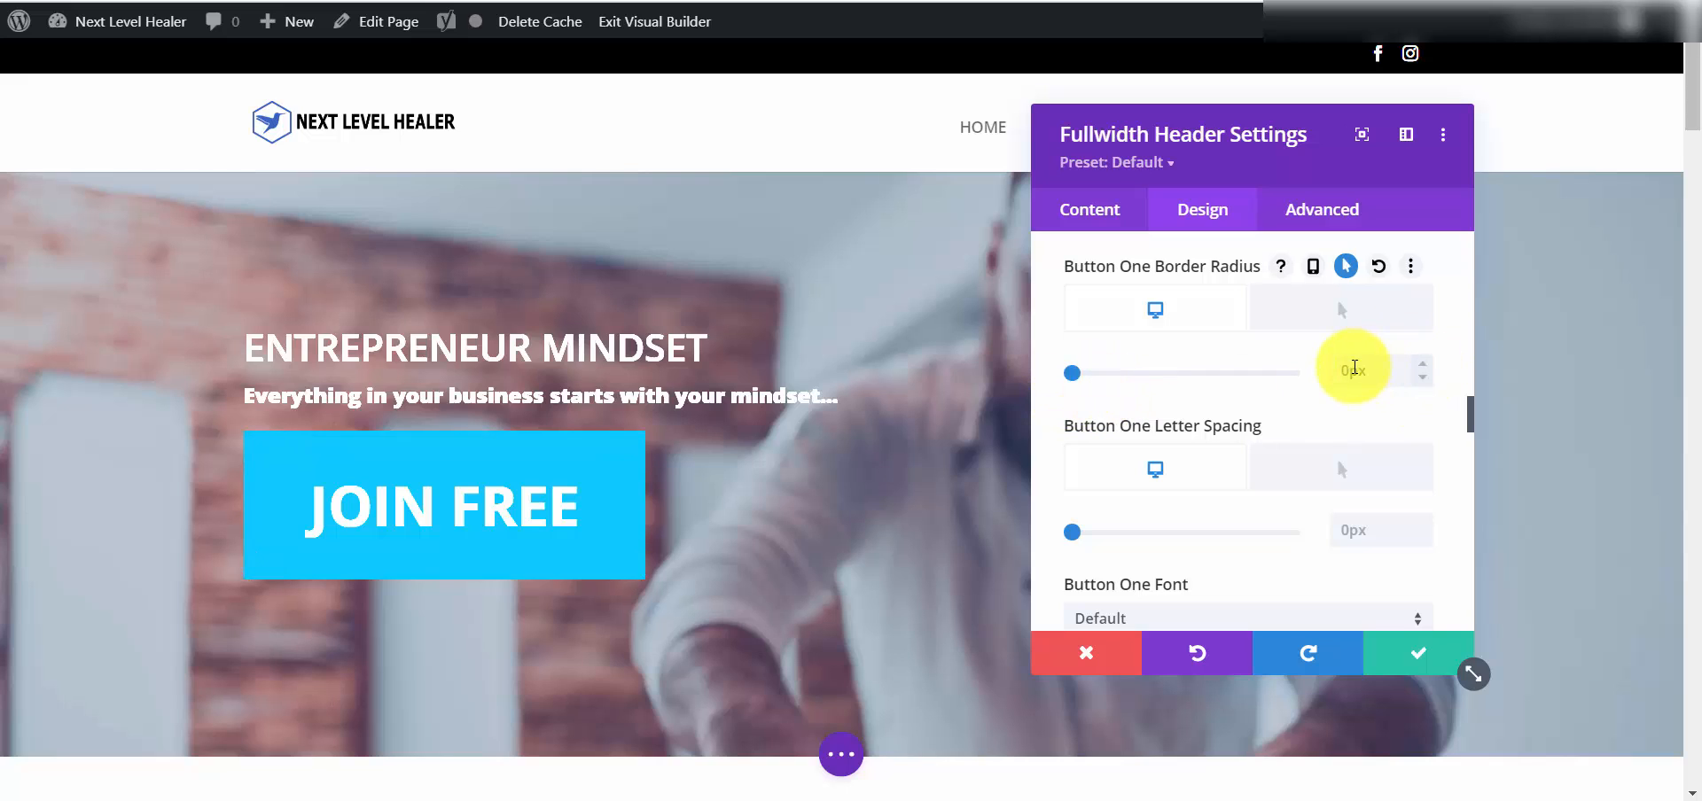
left_click(1346, 369)
type("6")
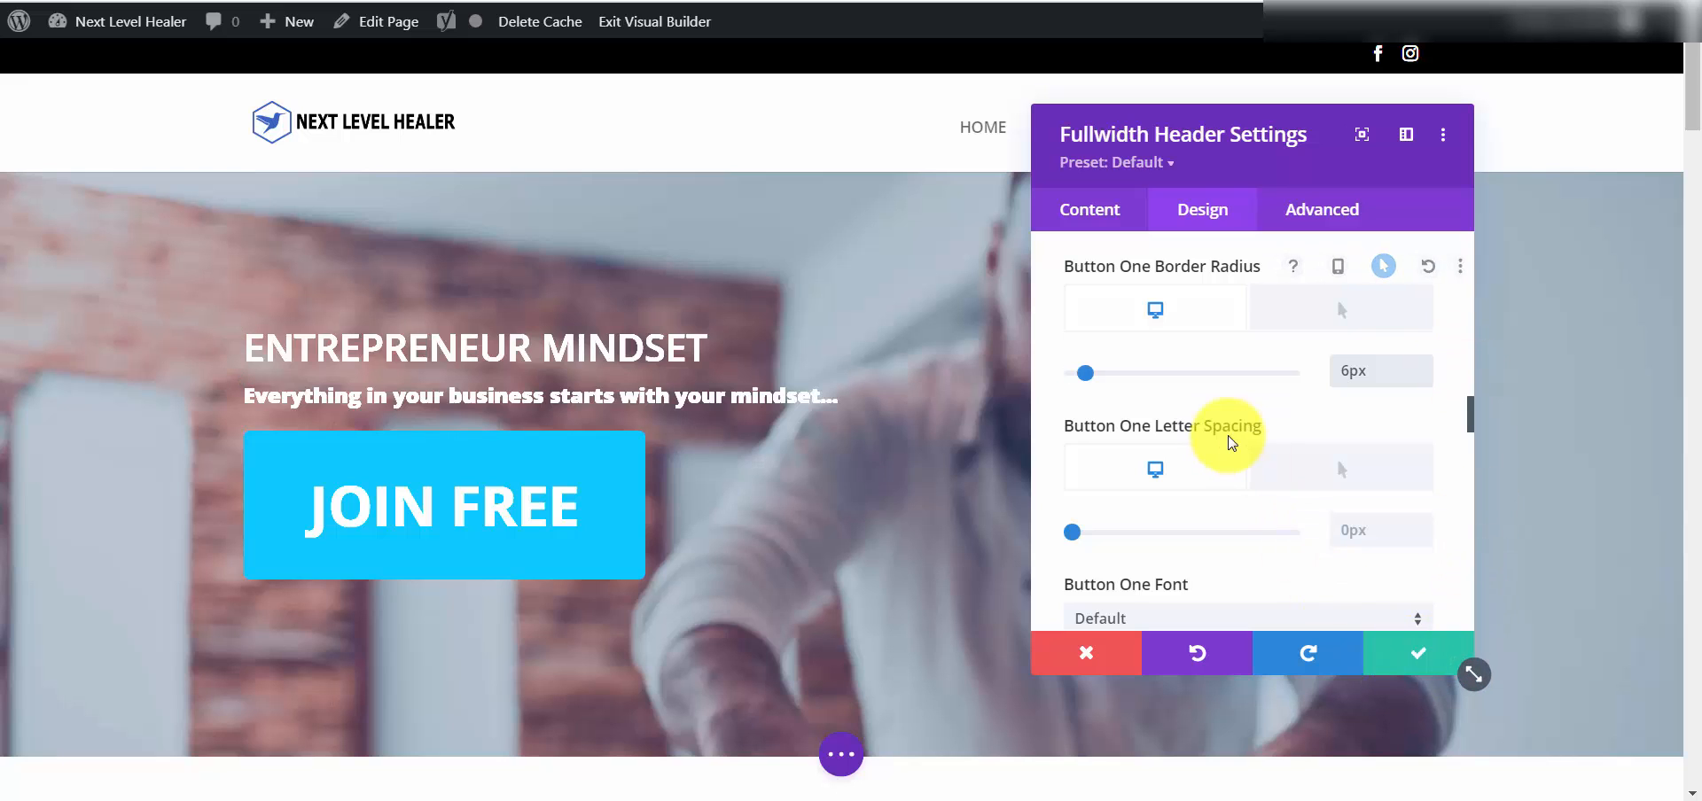
Choose the circled double-down-arrow icon for Button One and make the icon color white.
scroll(1231, 445, "down", 4)
scroll(1232, 443, "down", 4)
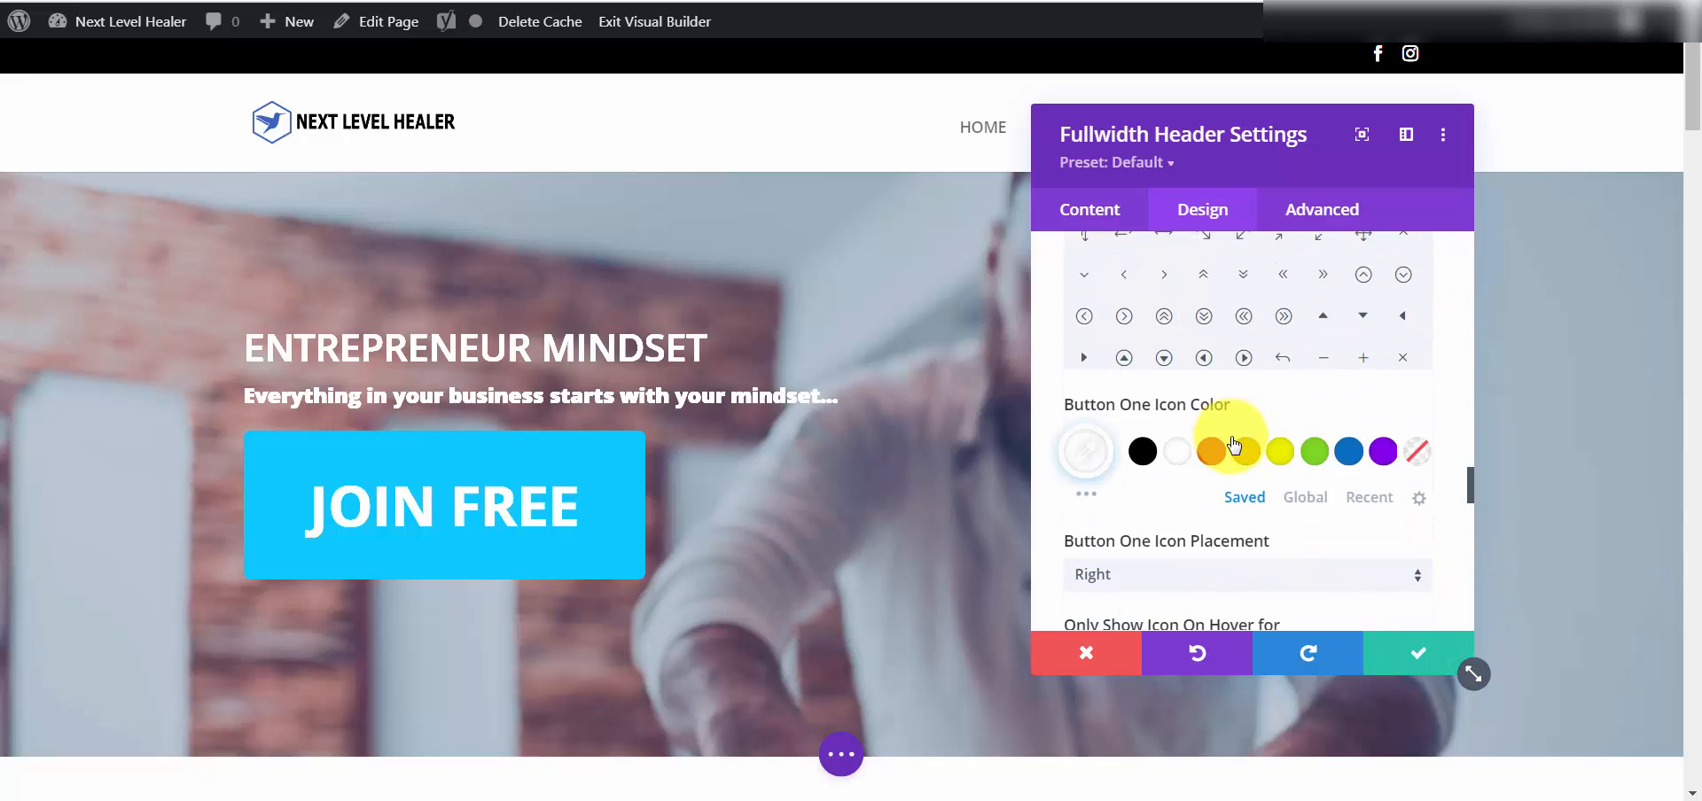
scroll(1232, 443, "up", 3)
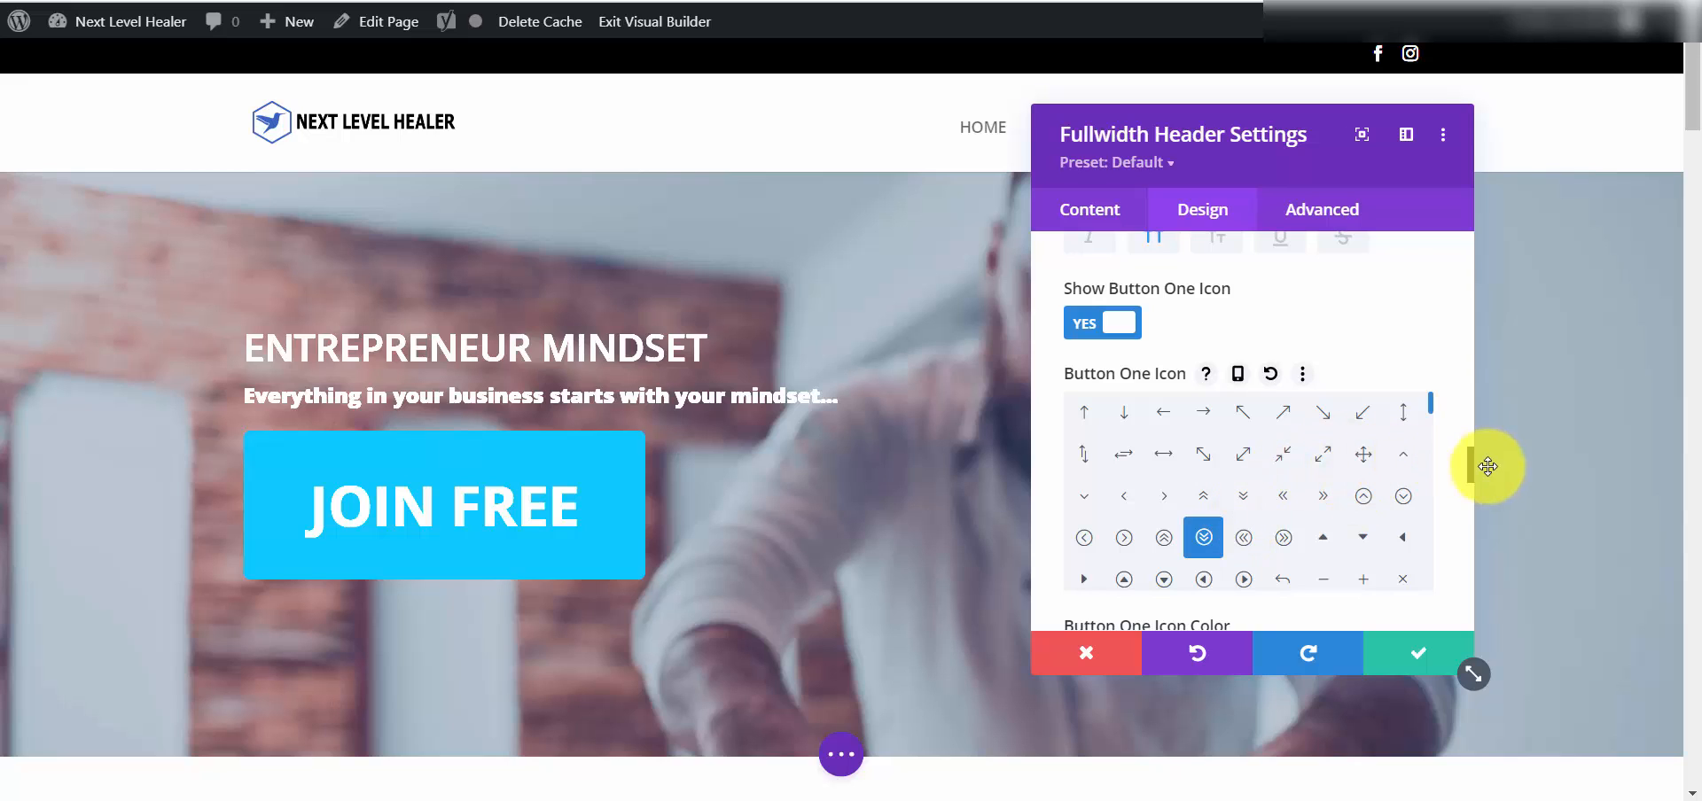
left_click_drag(1470, 468, 1466, 497)
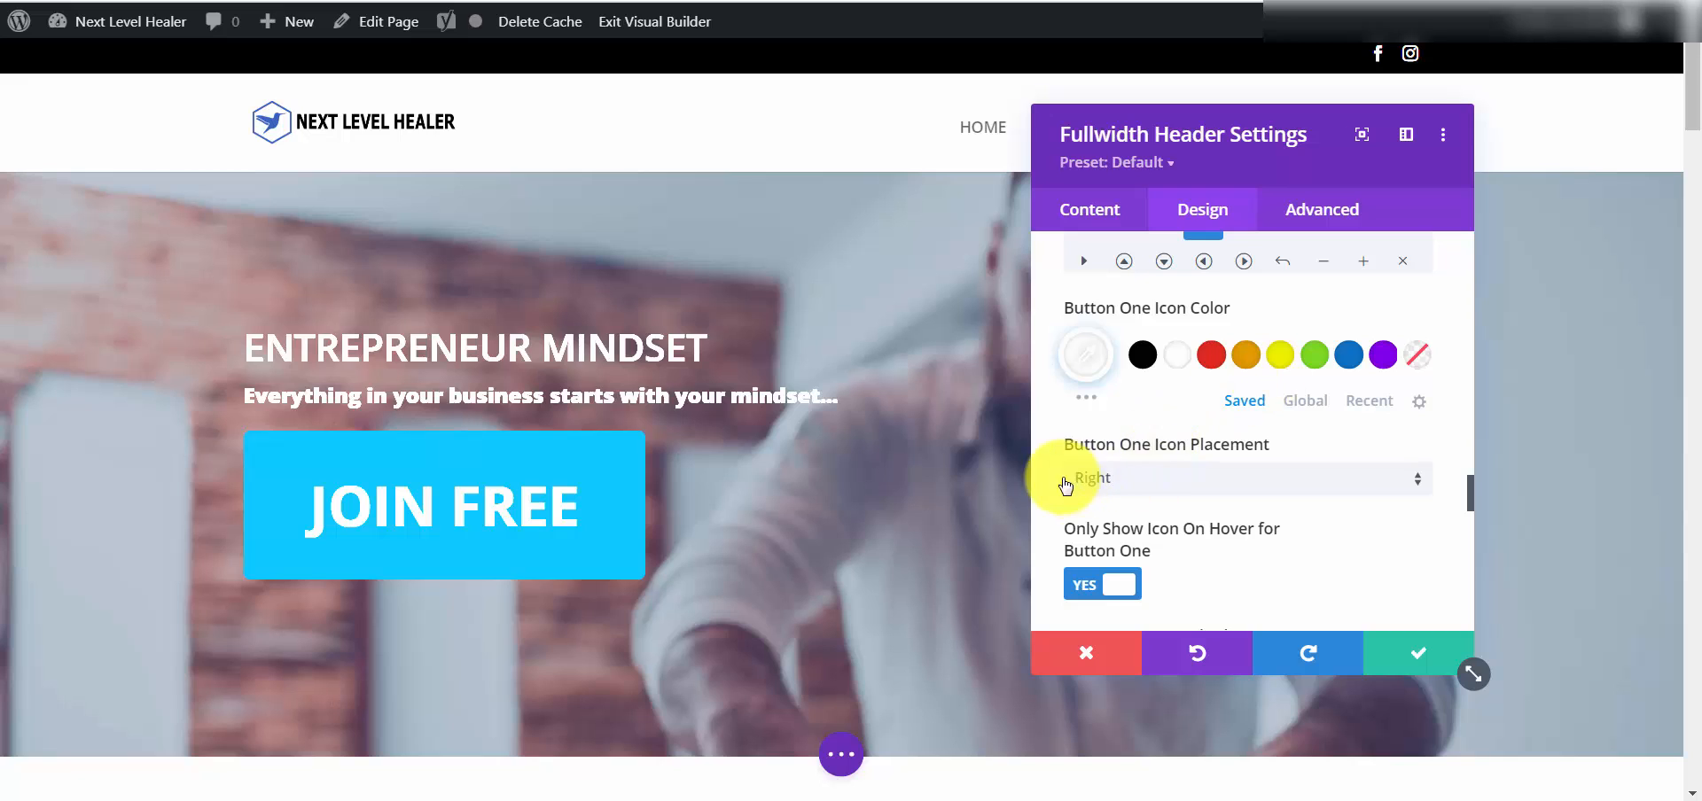
left_click(1177, 364)
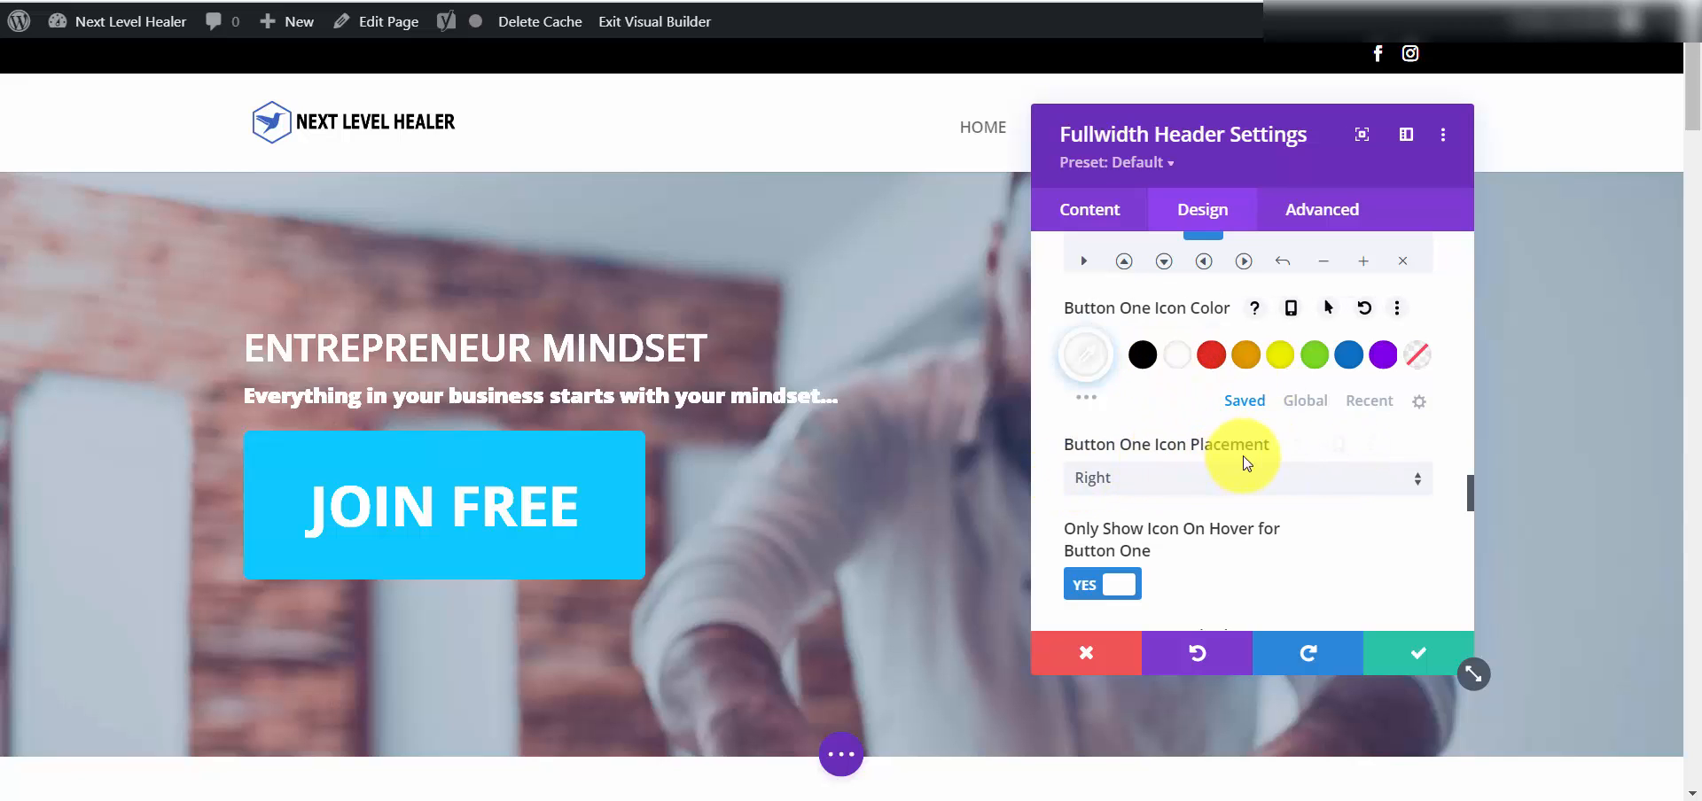
Try negative and positive top margins on Button One, settle on 11px, and set its top padding to 1px.
scroll(1253, 457, "down", 3)
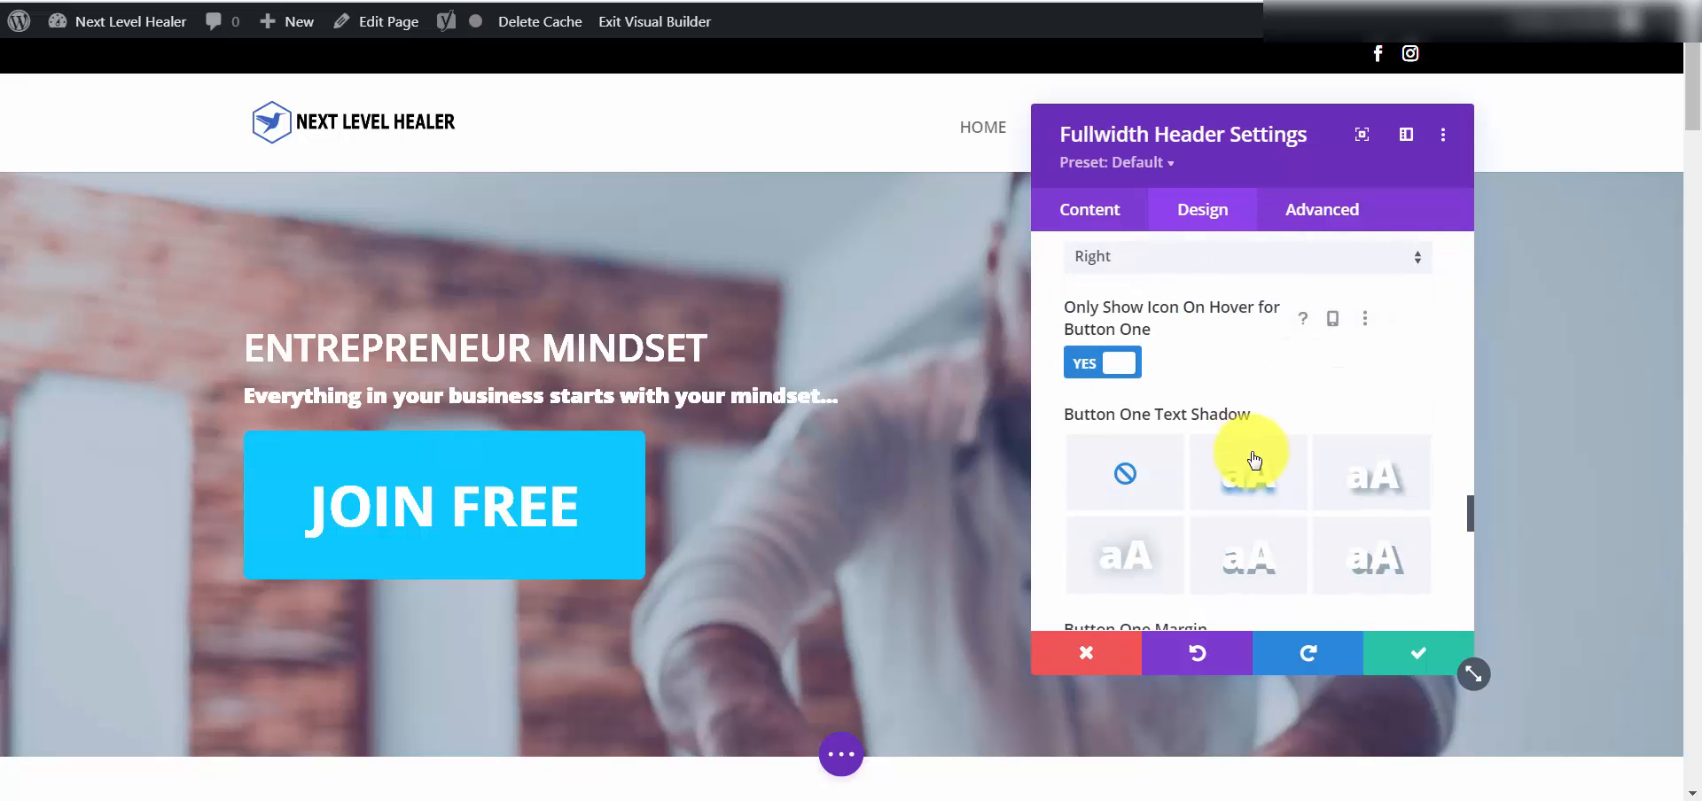
scroll(1254, 459, "down", 3)
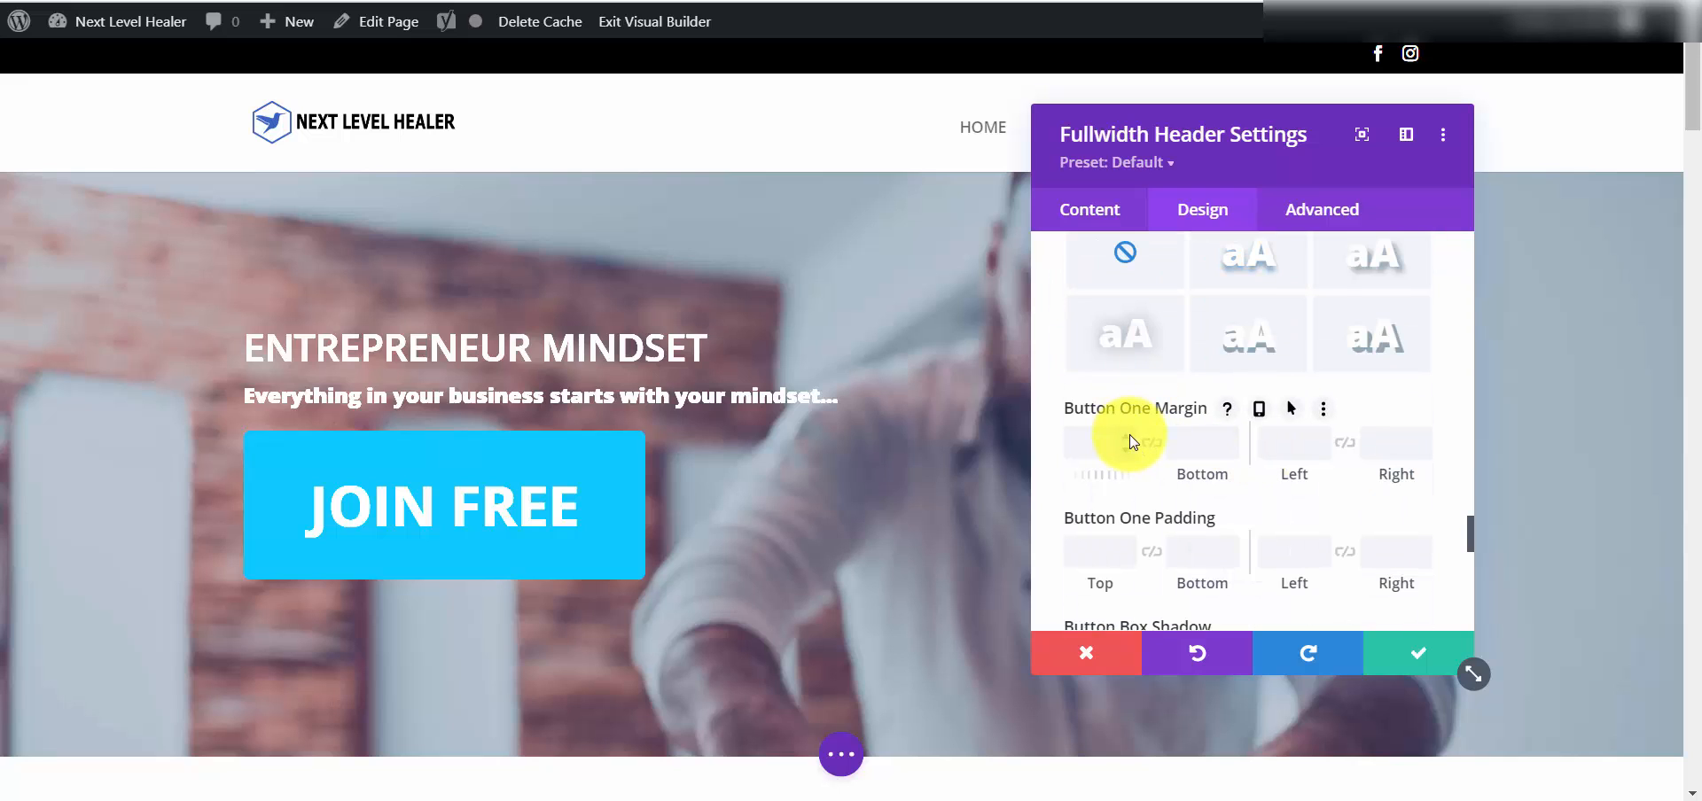
scroll(1130, 440, "down", 3)
scroll(1132, 447, "up", 3)
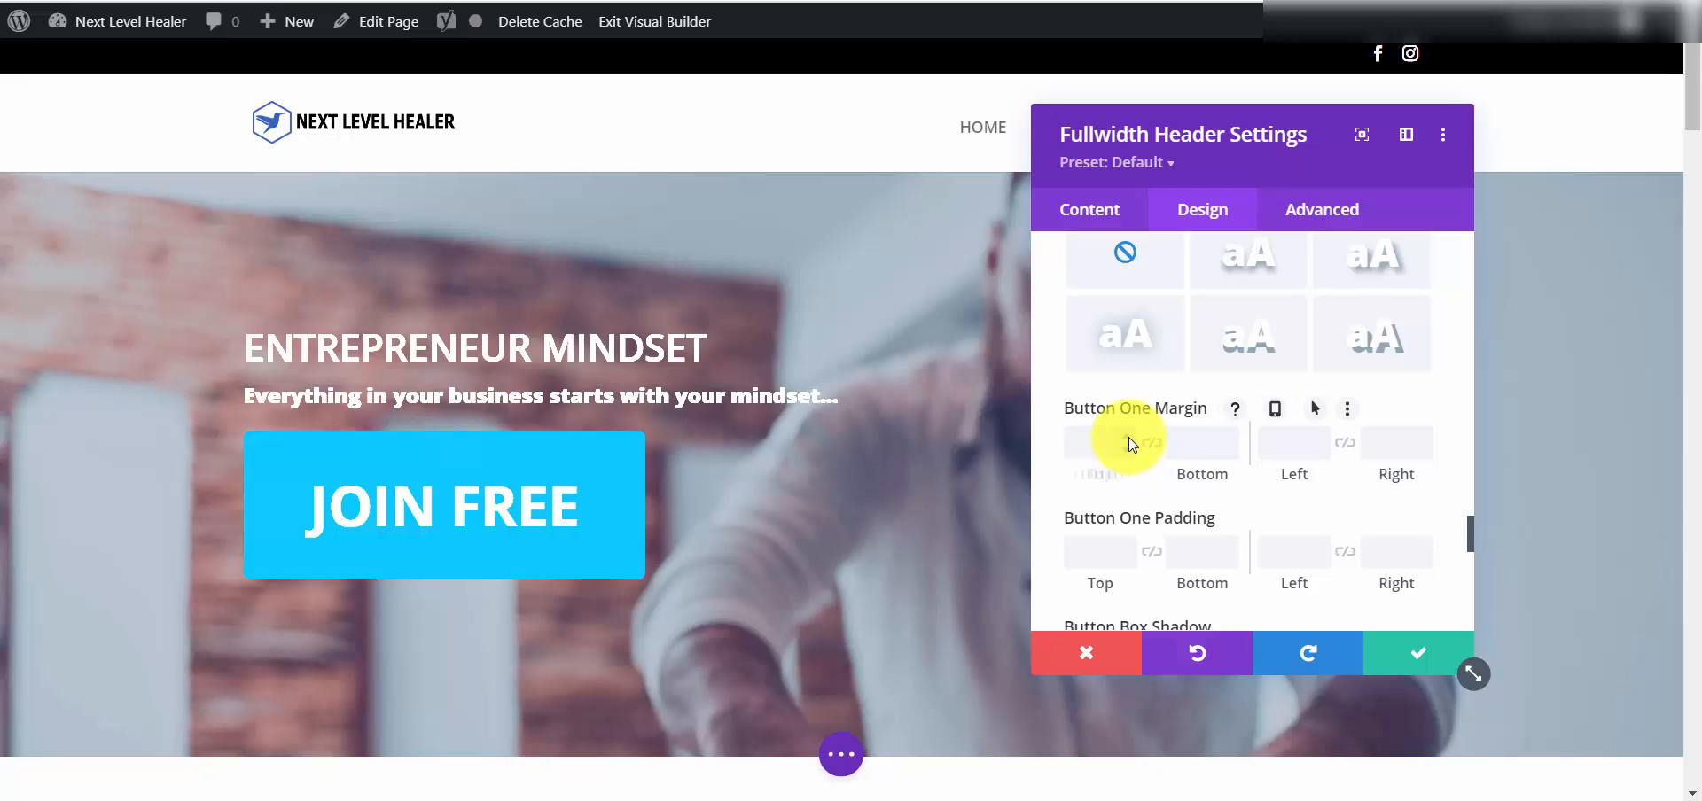
left_click(1129, 438)
left_click(1129, 438)
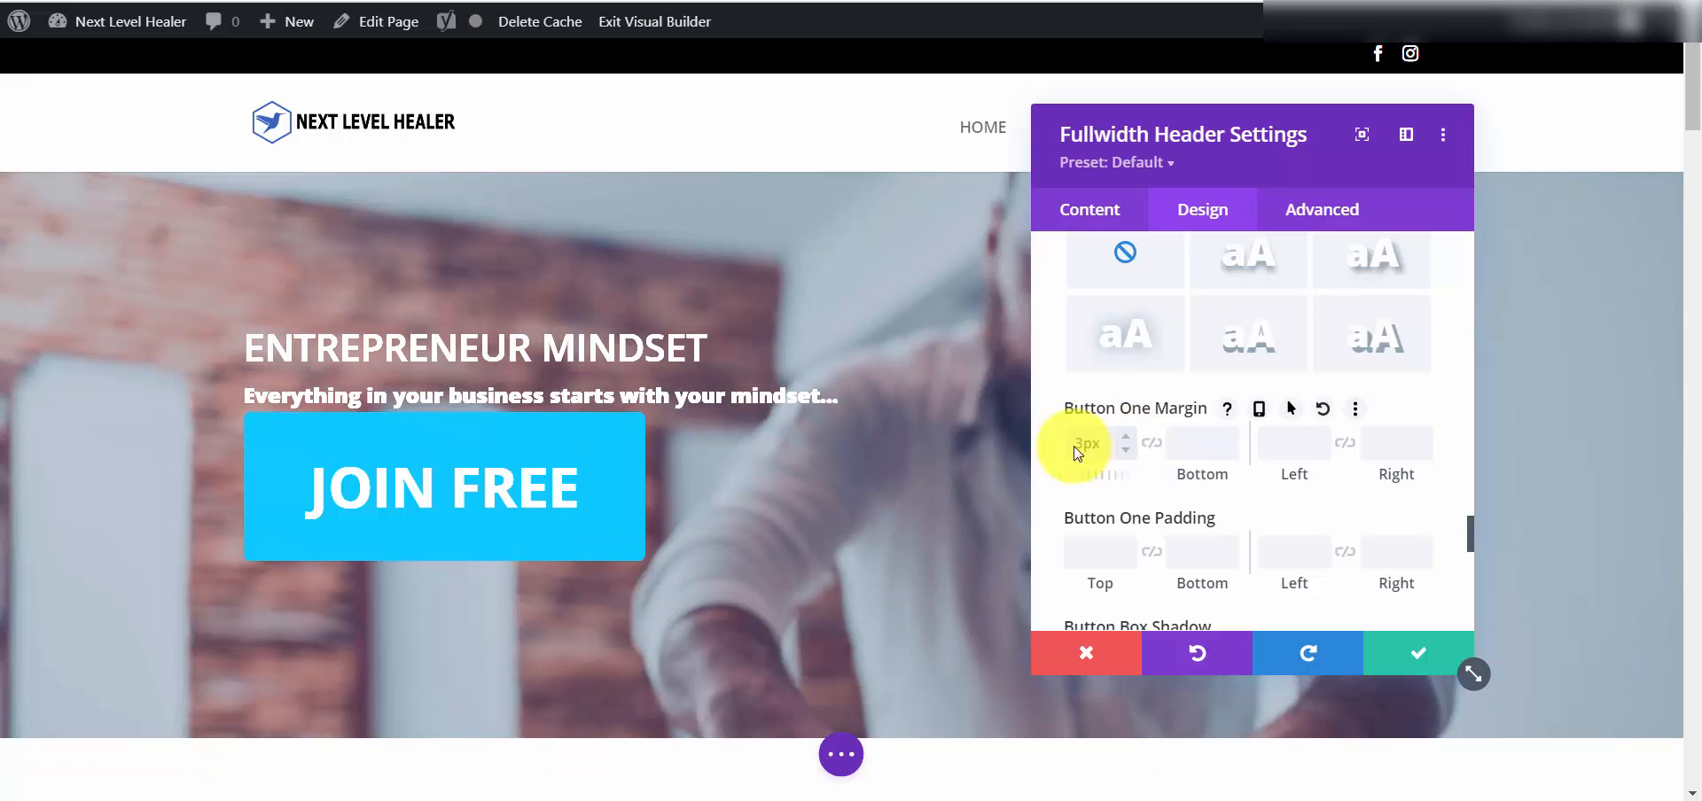
left_click(1128, 457)
left_click(1128, 457)
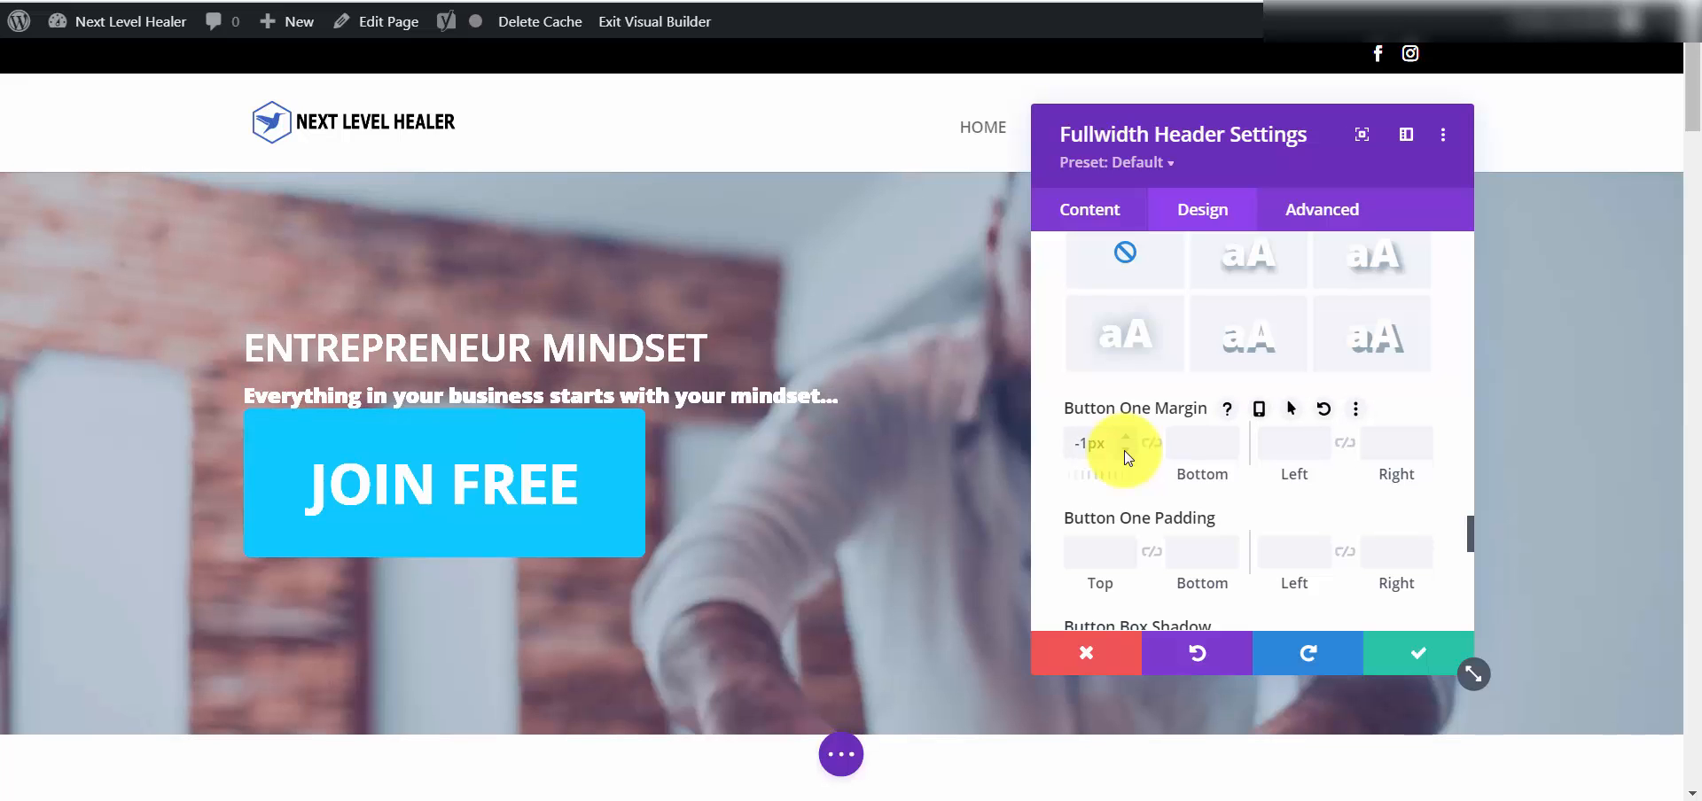
left_click(1128, 458)
left_click(1128, 436)
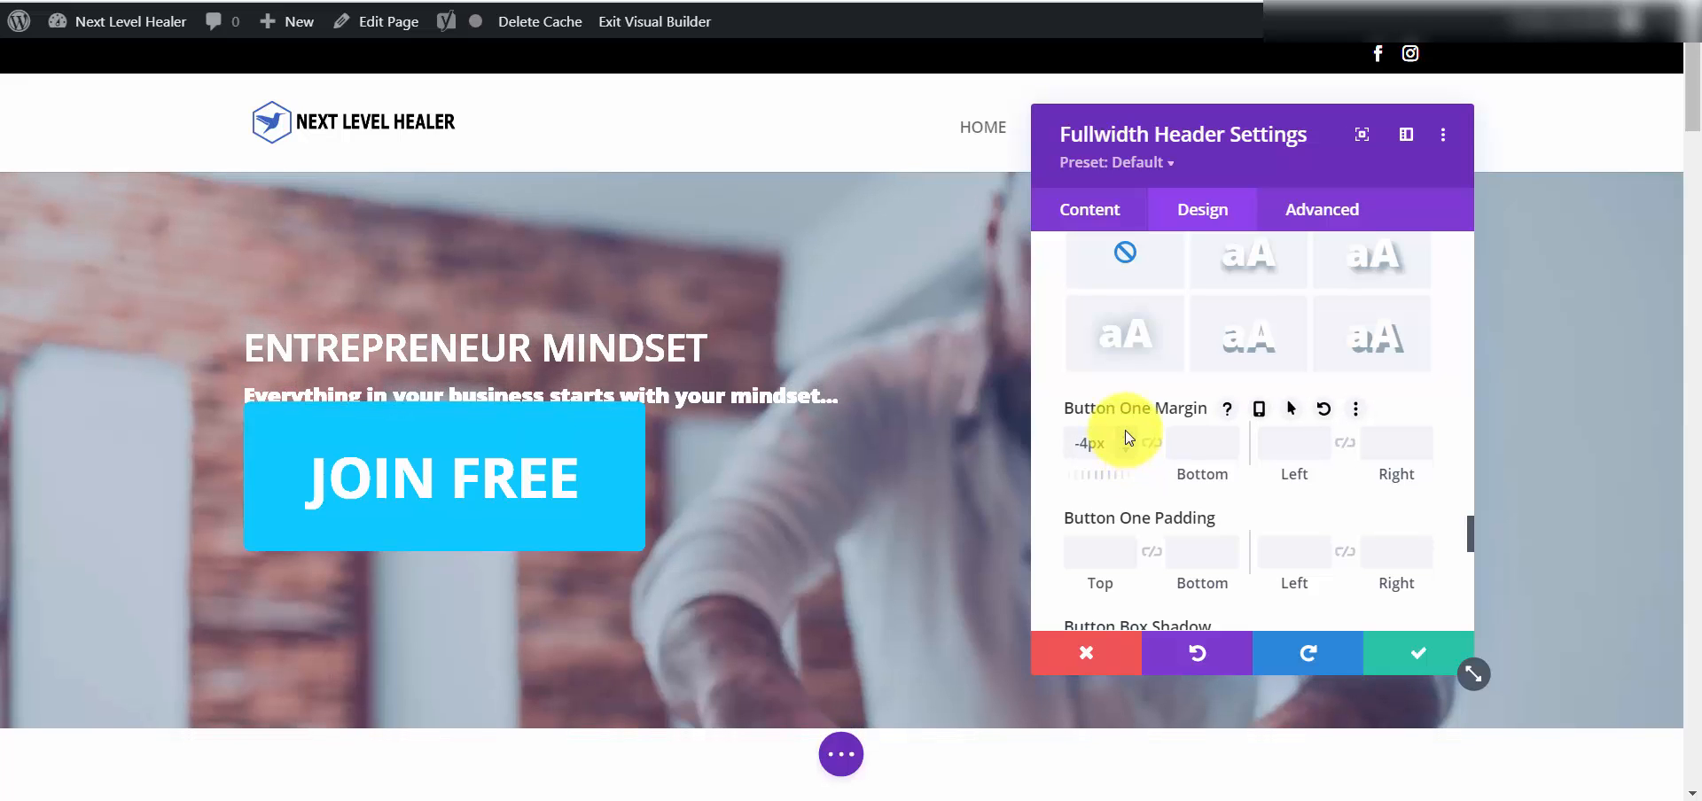
left_click(1127, 436)
left_click(1127, 436)
left_click(1127, 436)
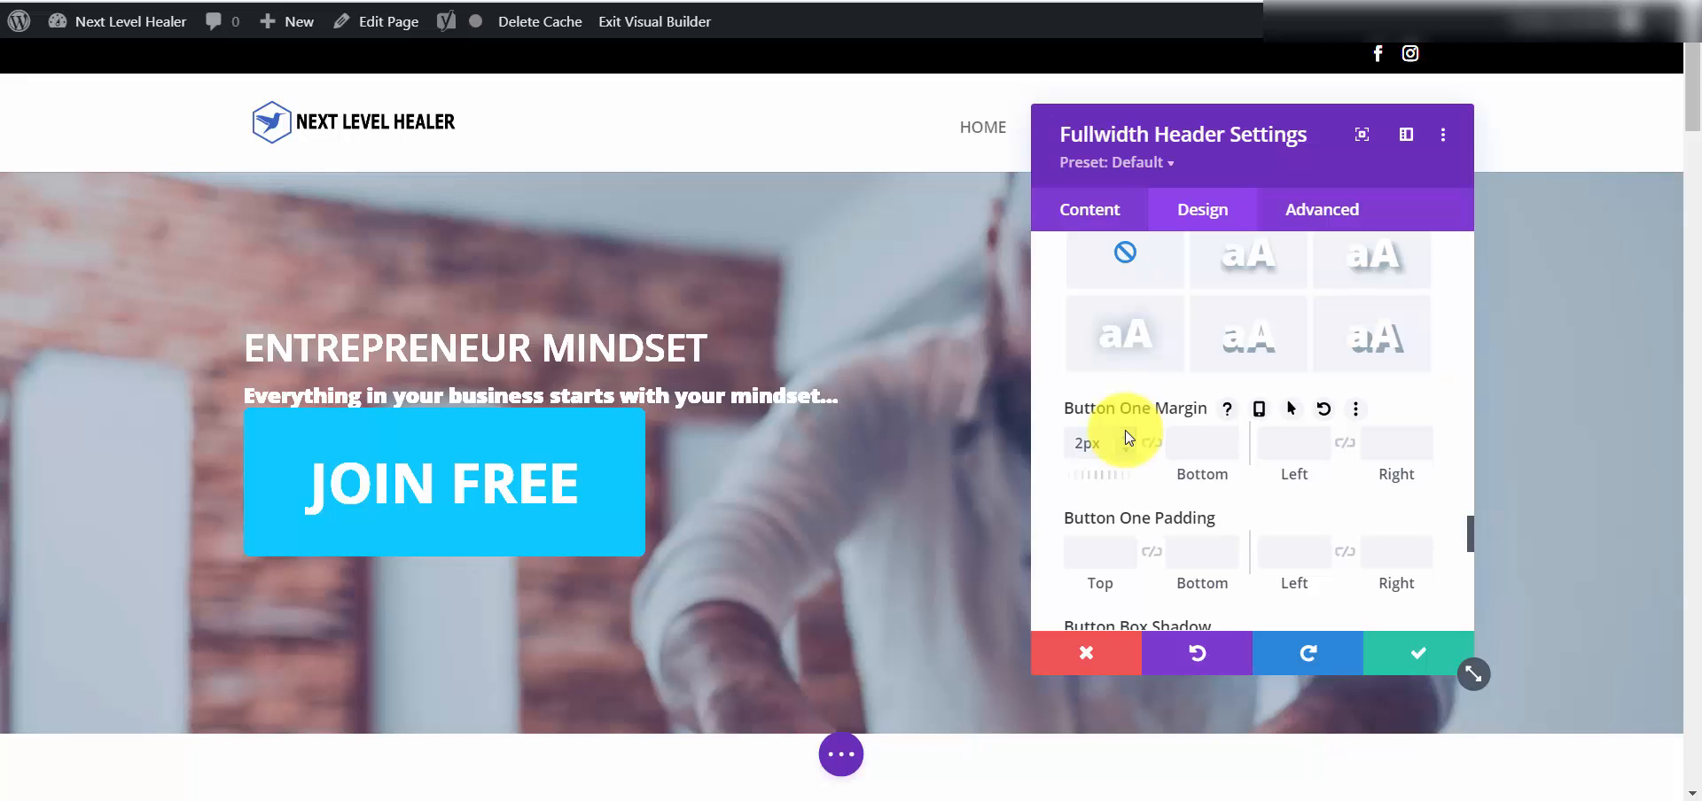
left_click(1127, 436)
left_click(1127, 436)
left_click(1128, 436)
left_click(1127, 436)
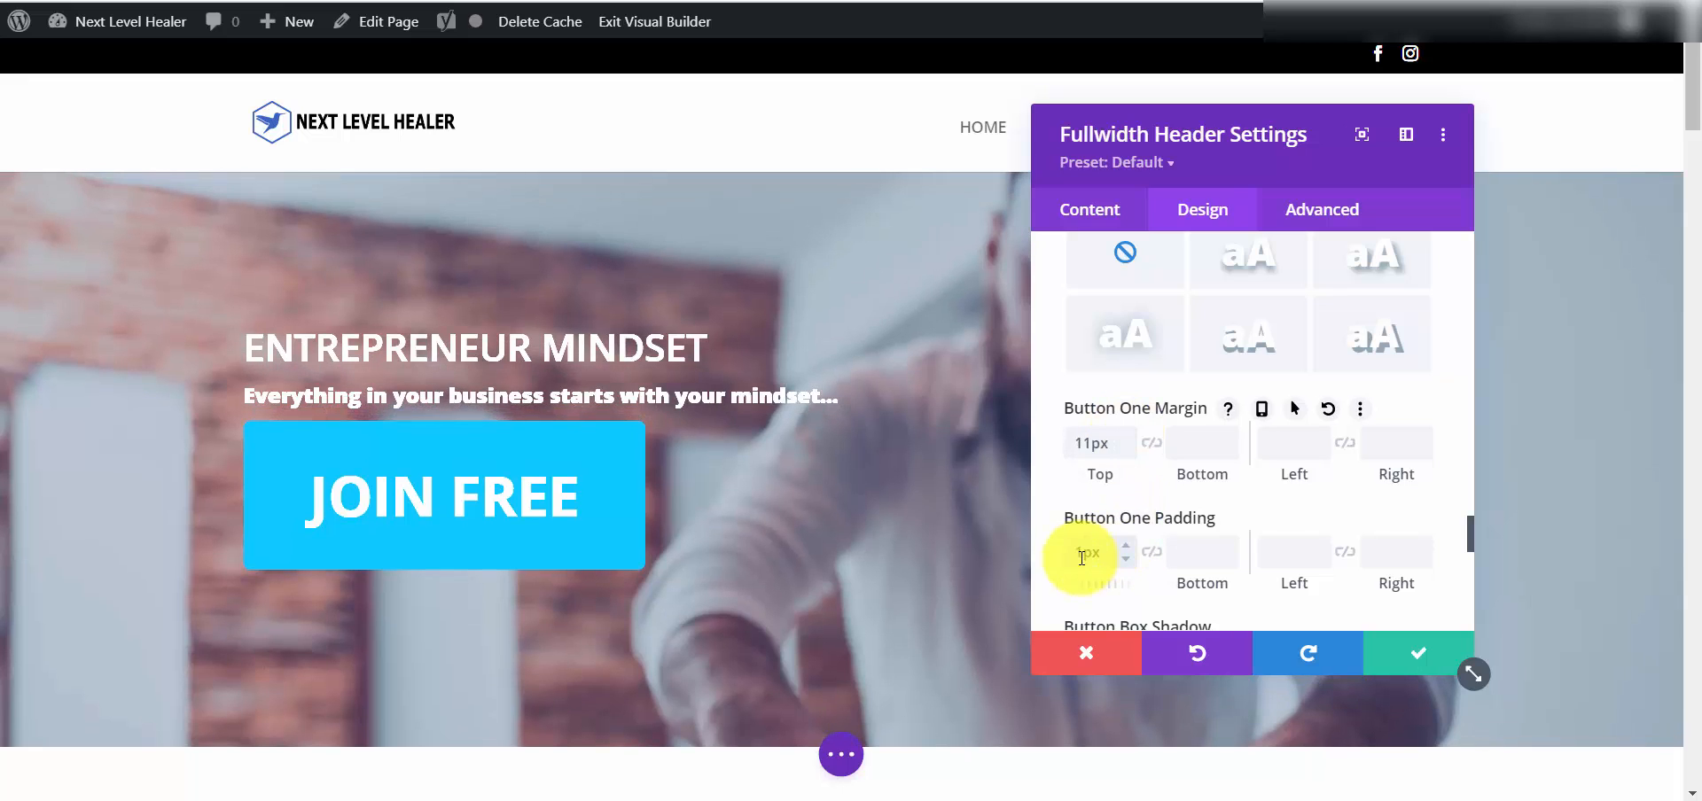
left_click(1127, 558)
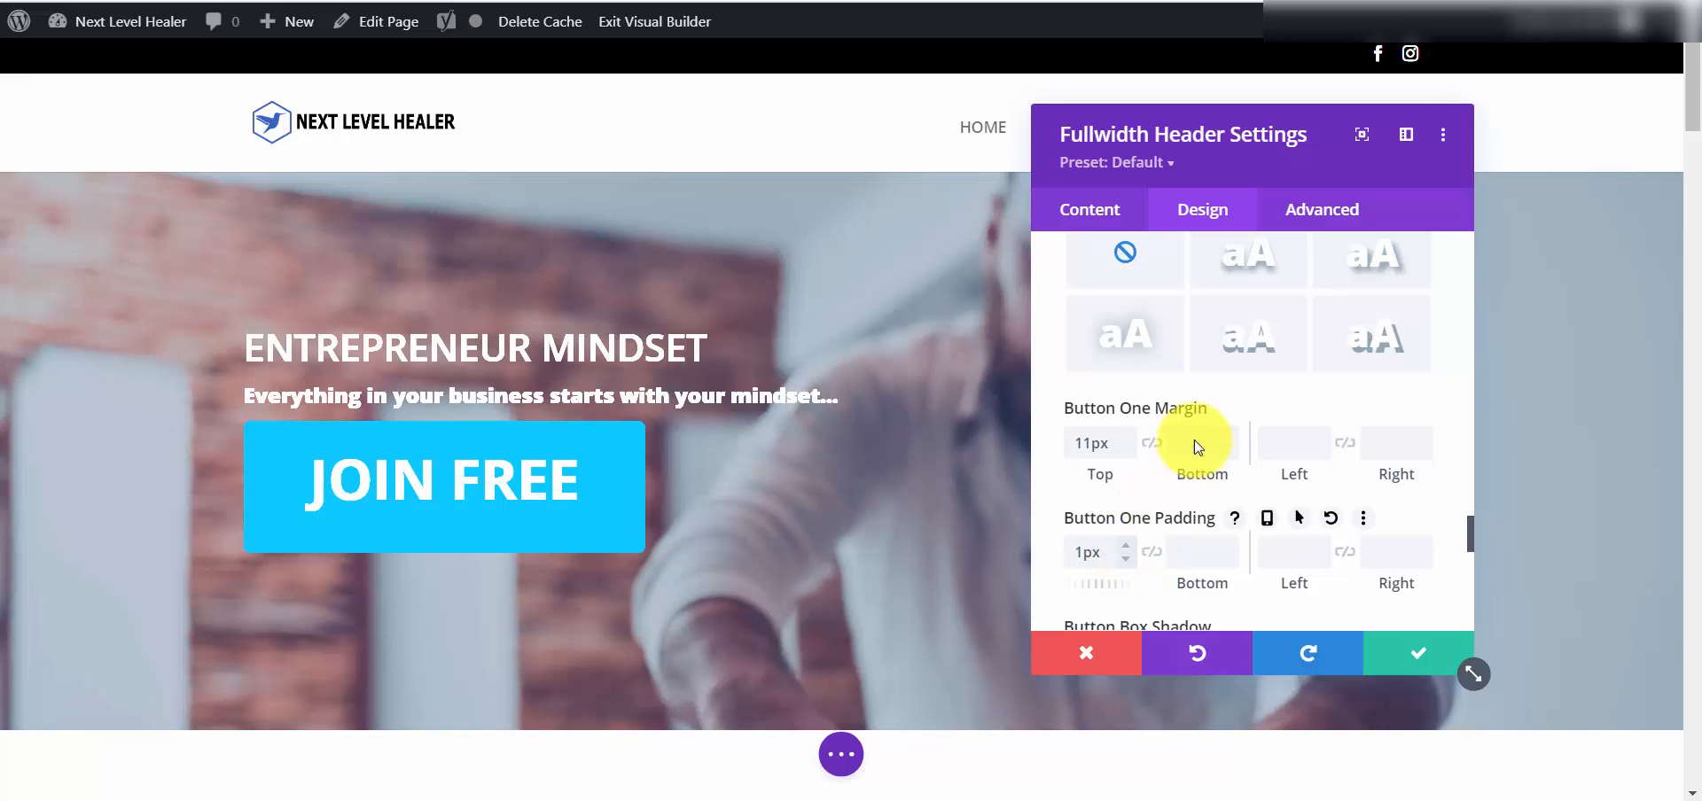
Try the soft and solid offset box shadow presets on Button One, and discard all changes to the fullwidth header.
scroll(1159, 550, "down", 3)
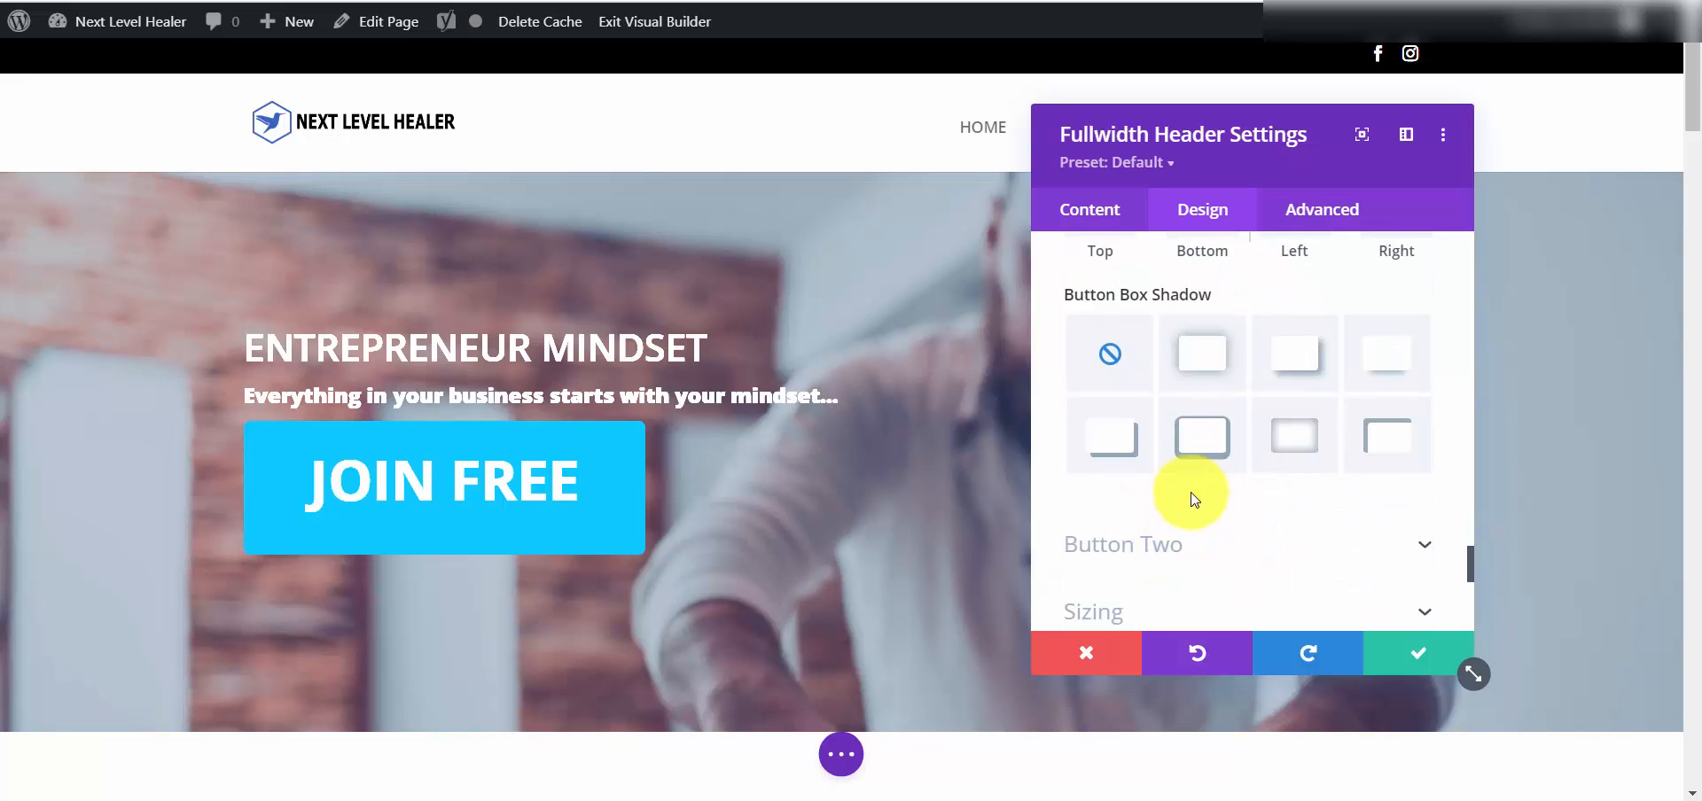
left_click(1205, 353)
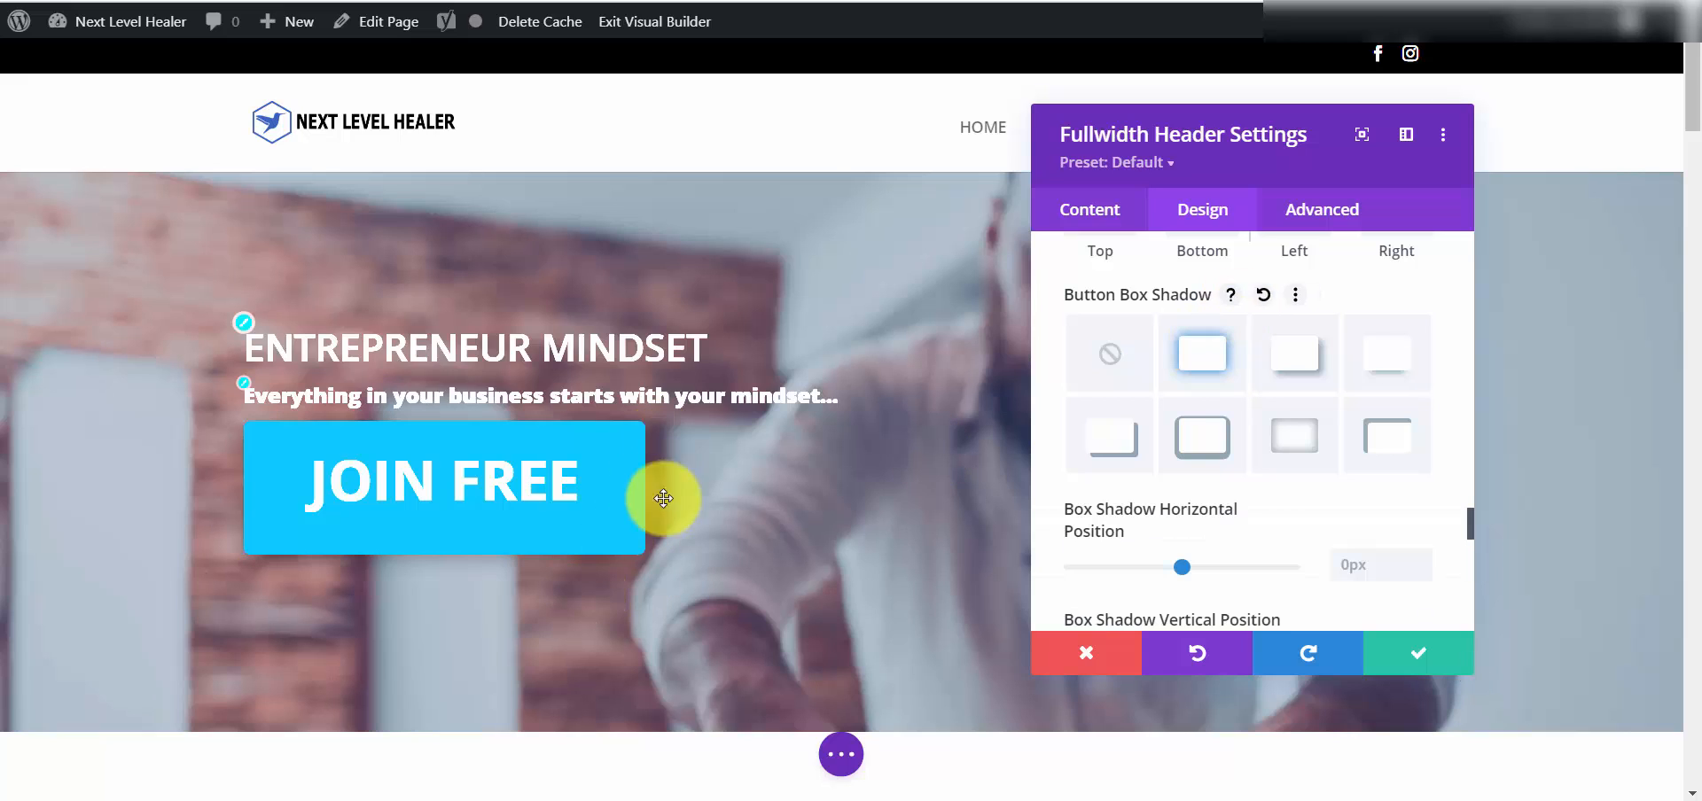
left_click(1205, 448)
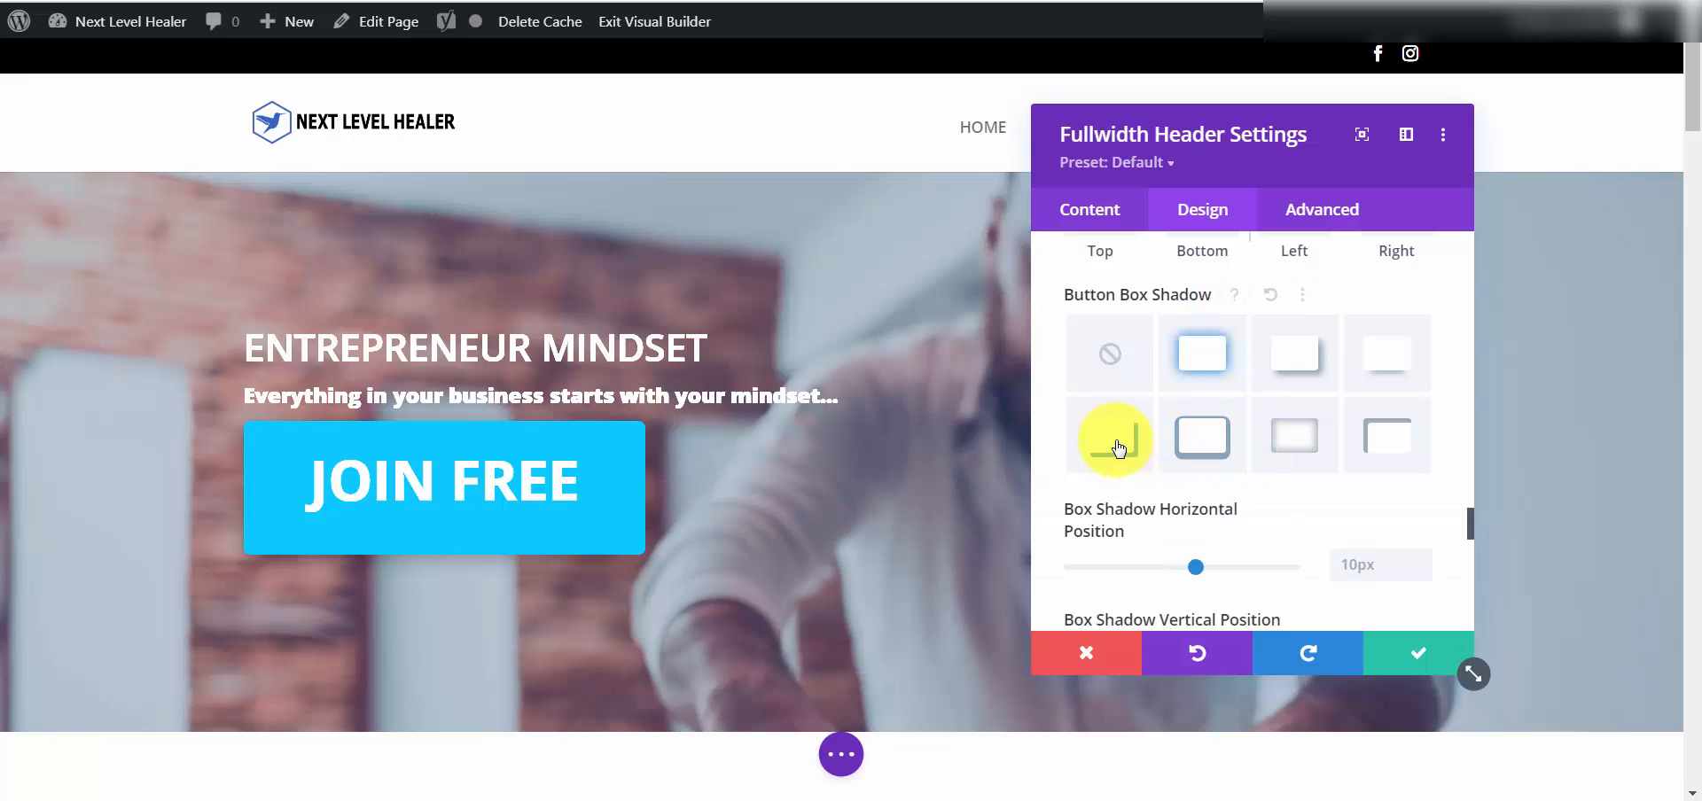
left_click(1117, 445)
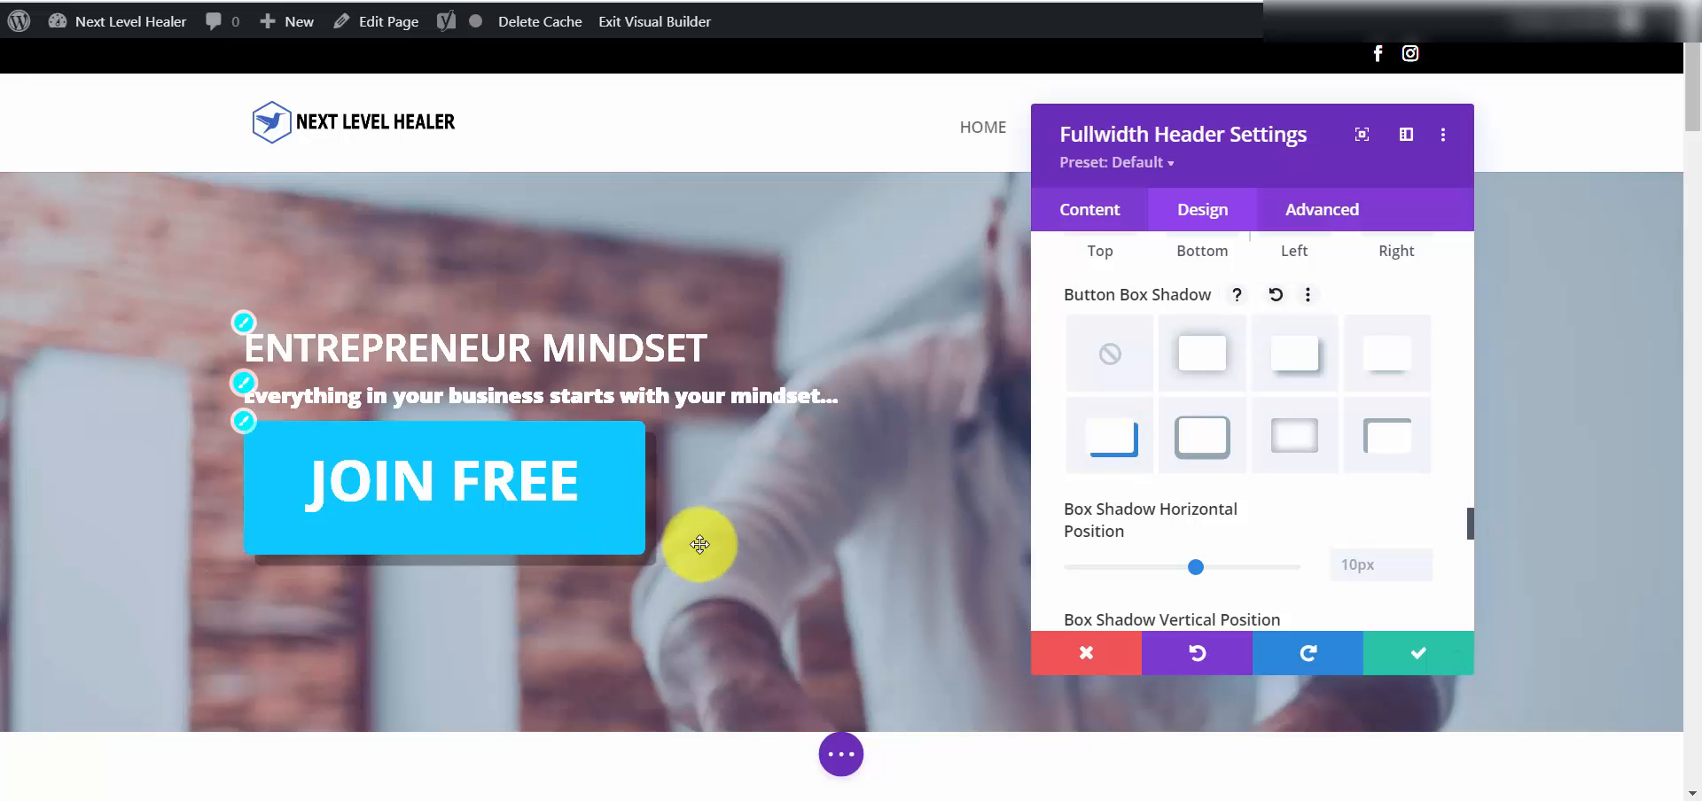
scroll(1152, 448, "down", 8)
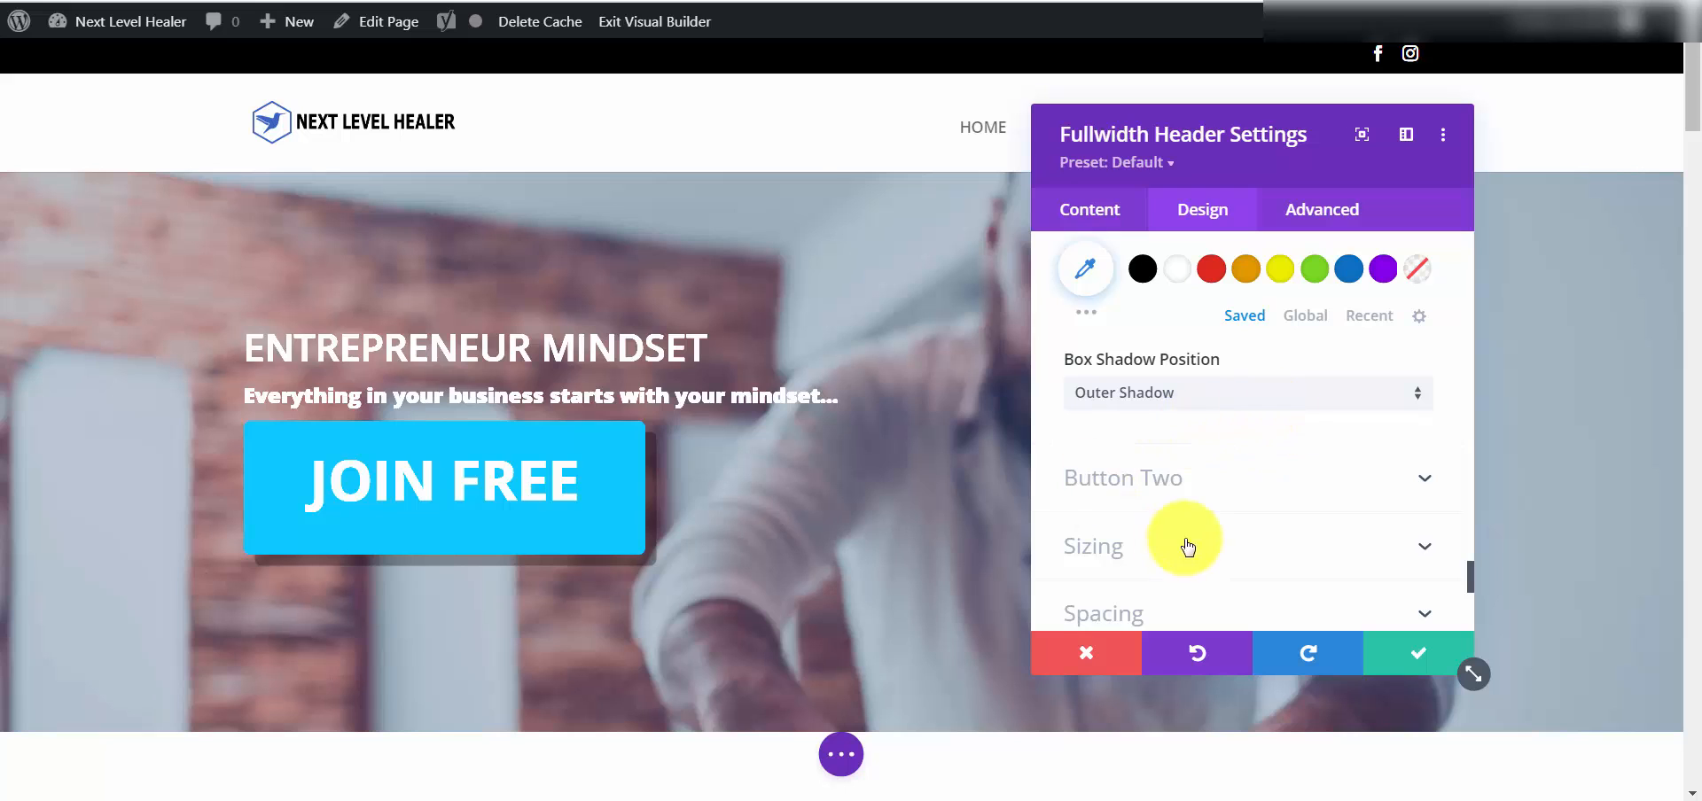
left_click(1108, 650)
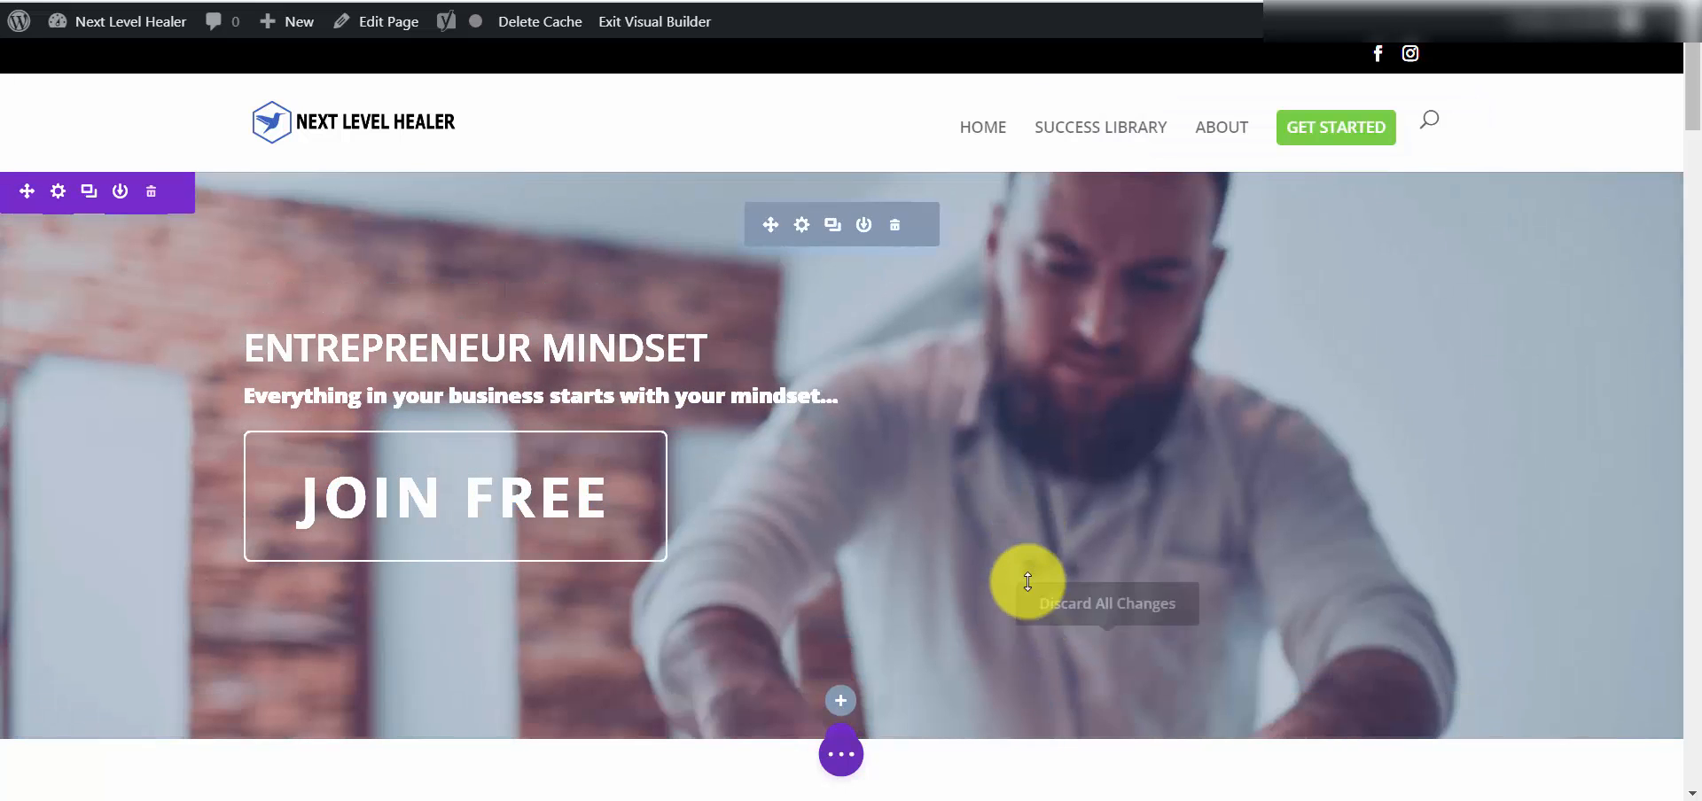
Open the settings of the "As an entrepreneur" text module and examine its content and module link URL options.
scroll(1147, 456, "down", 5)
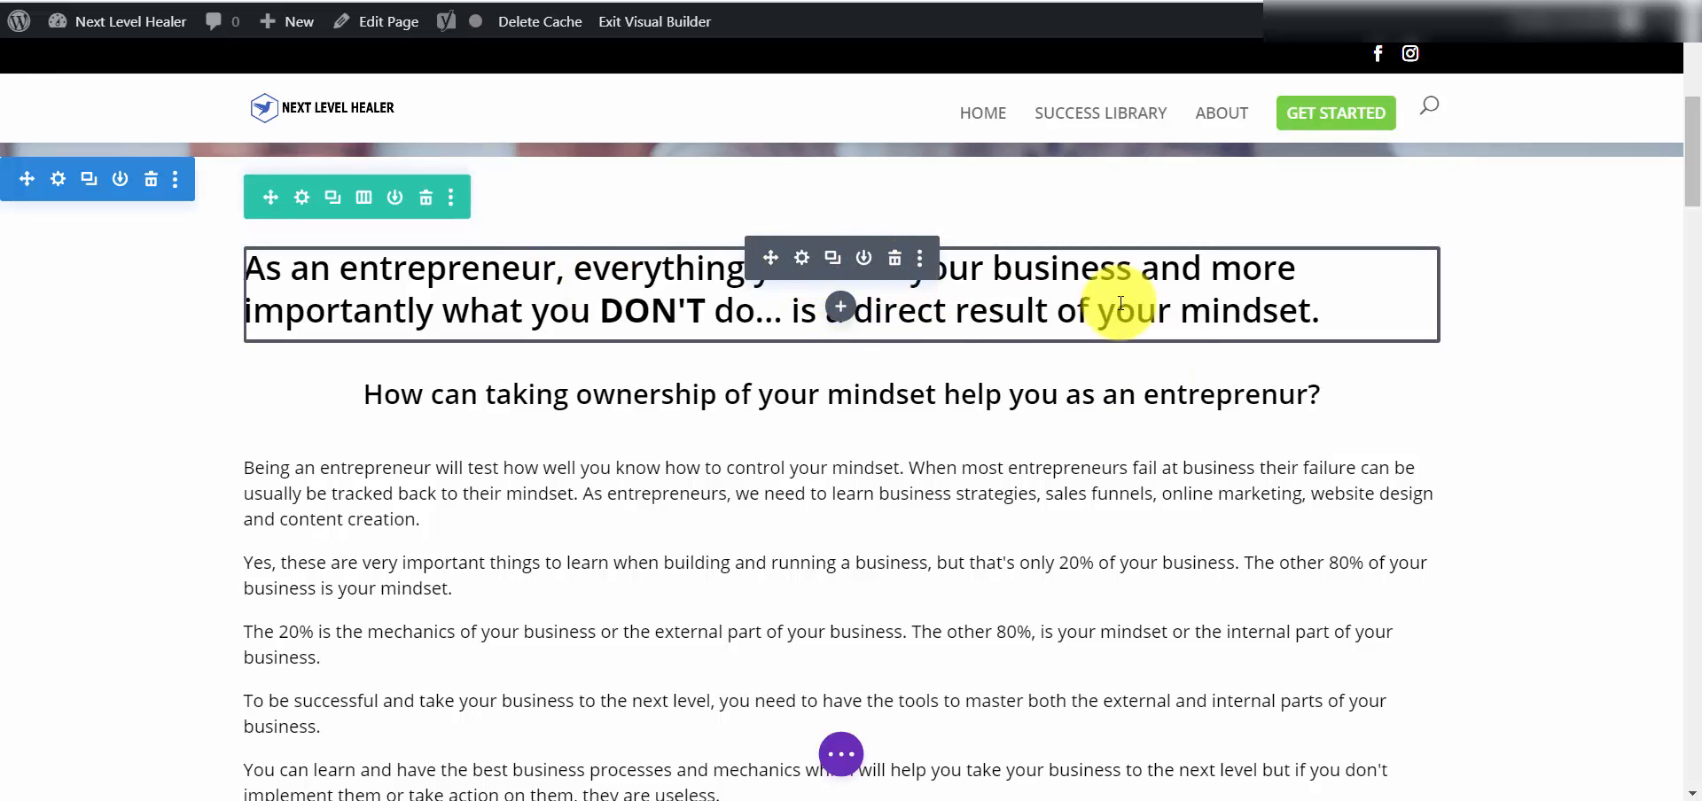
left_click(806, 262)
scroll(1187, 351, "down", 3)
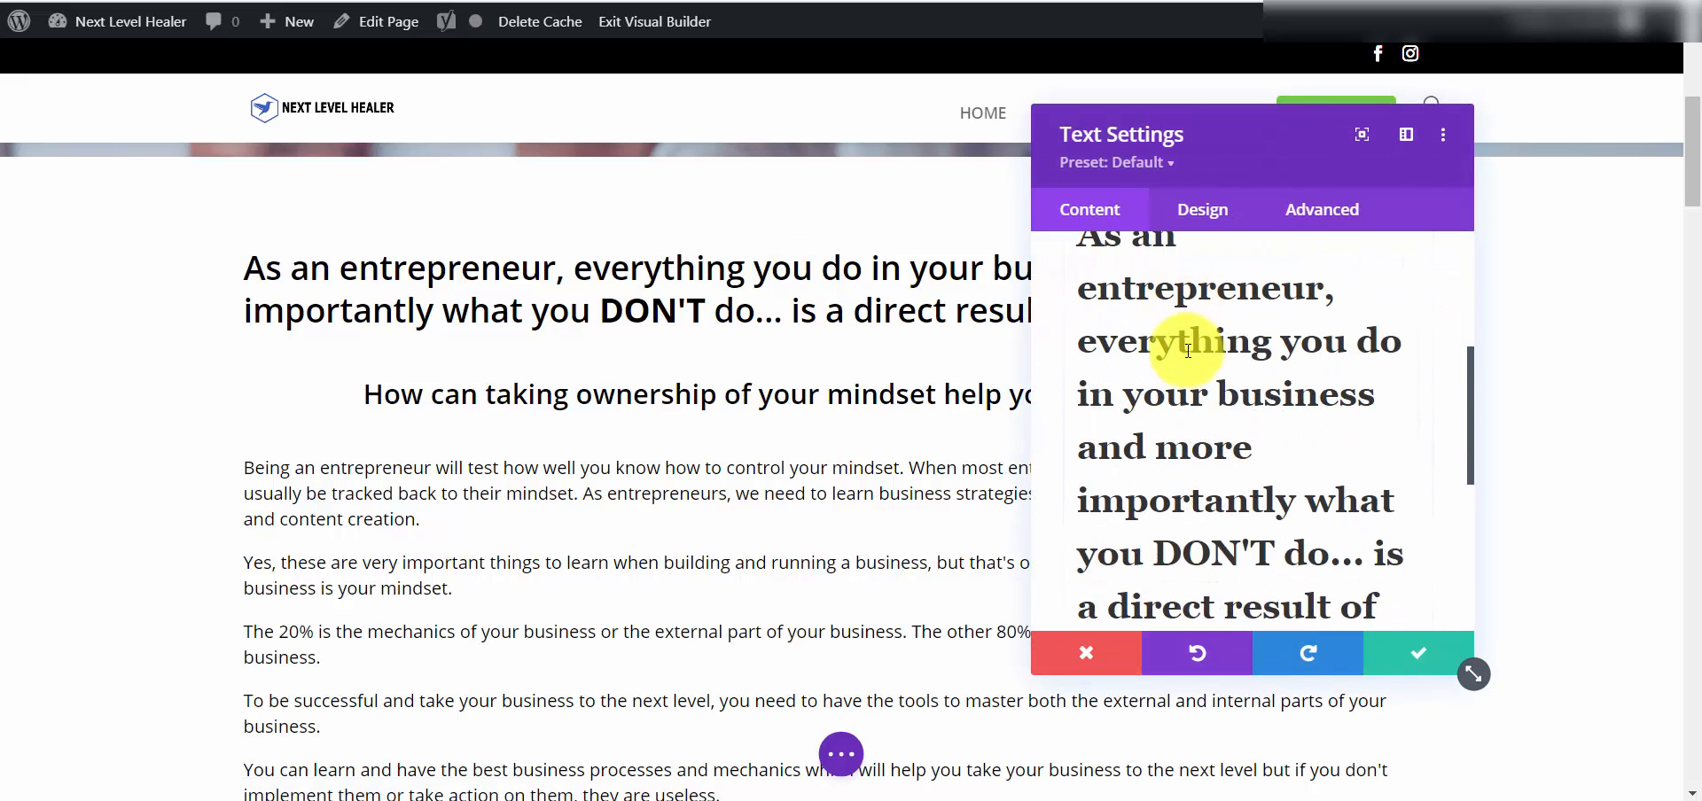
scroll(1237, 412, "down", 5)
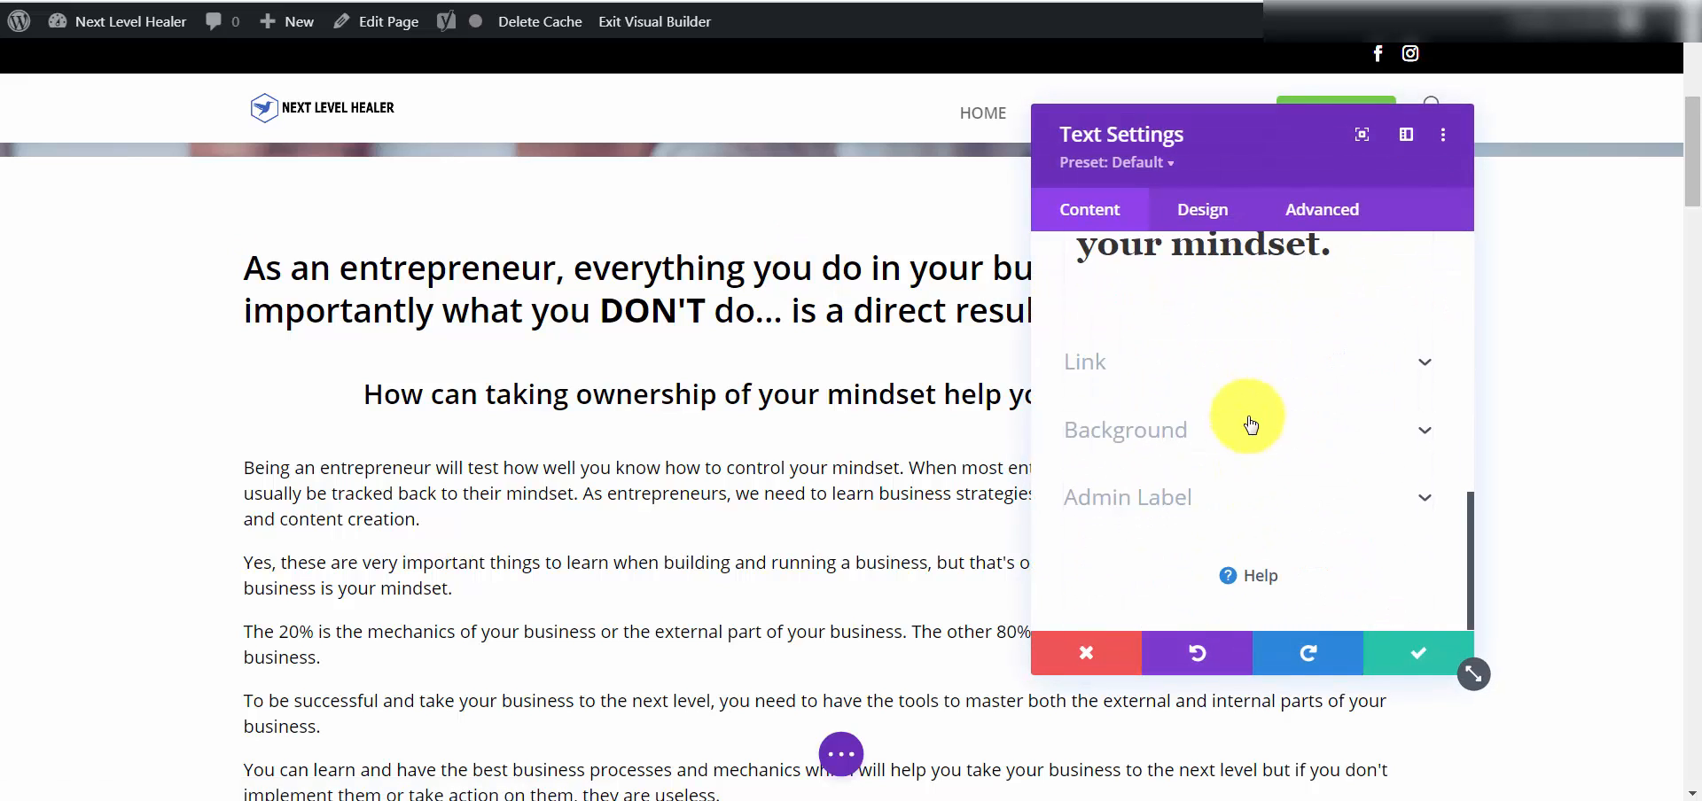
scroll(1235, 417, "up", 2)
left_click(1185, 470)
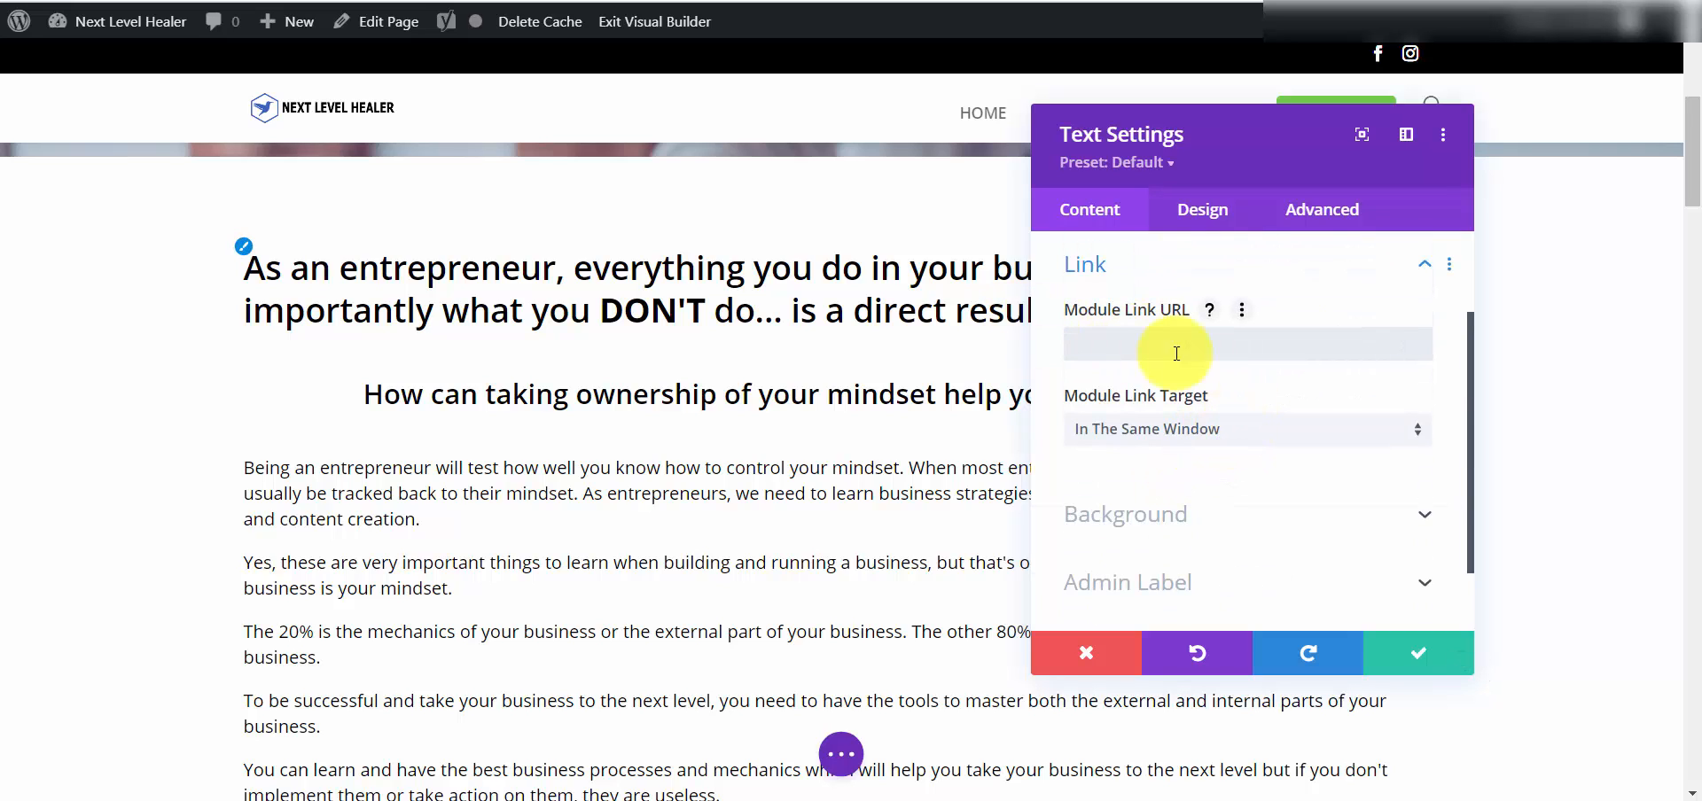
left_click(1111, 356)
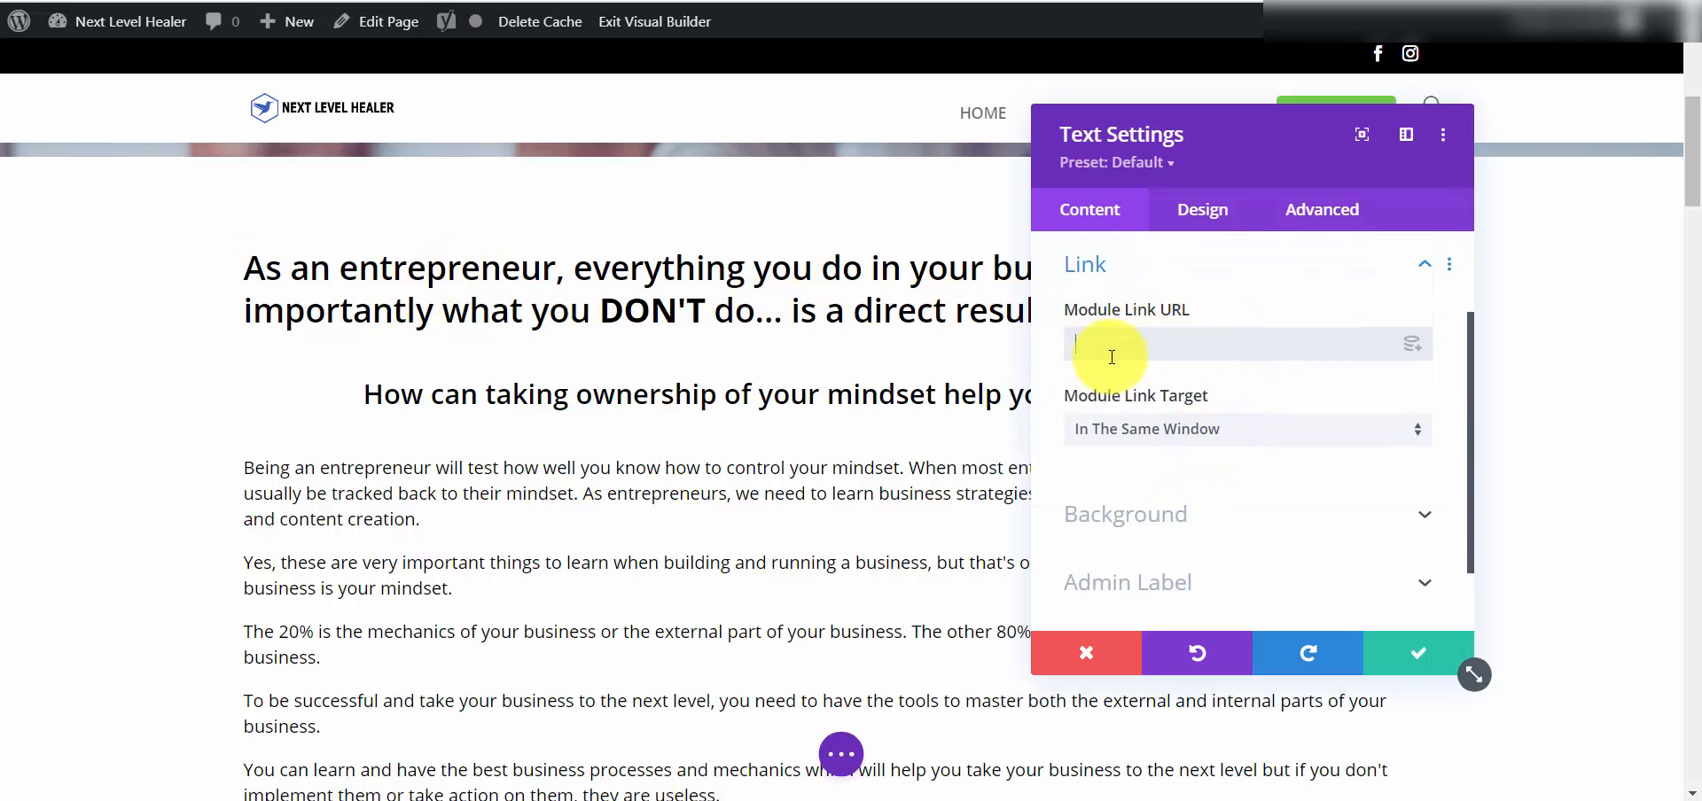
Try the Regular heading font weight on the "As an entrepreneur" text module.
left_click(1217, 214)
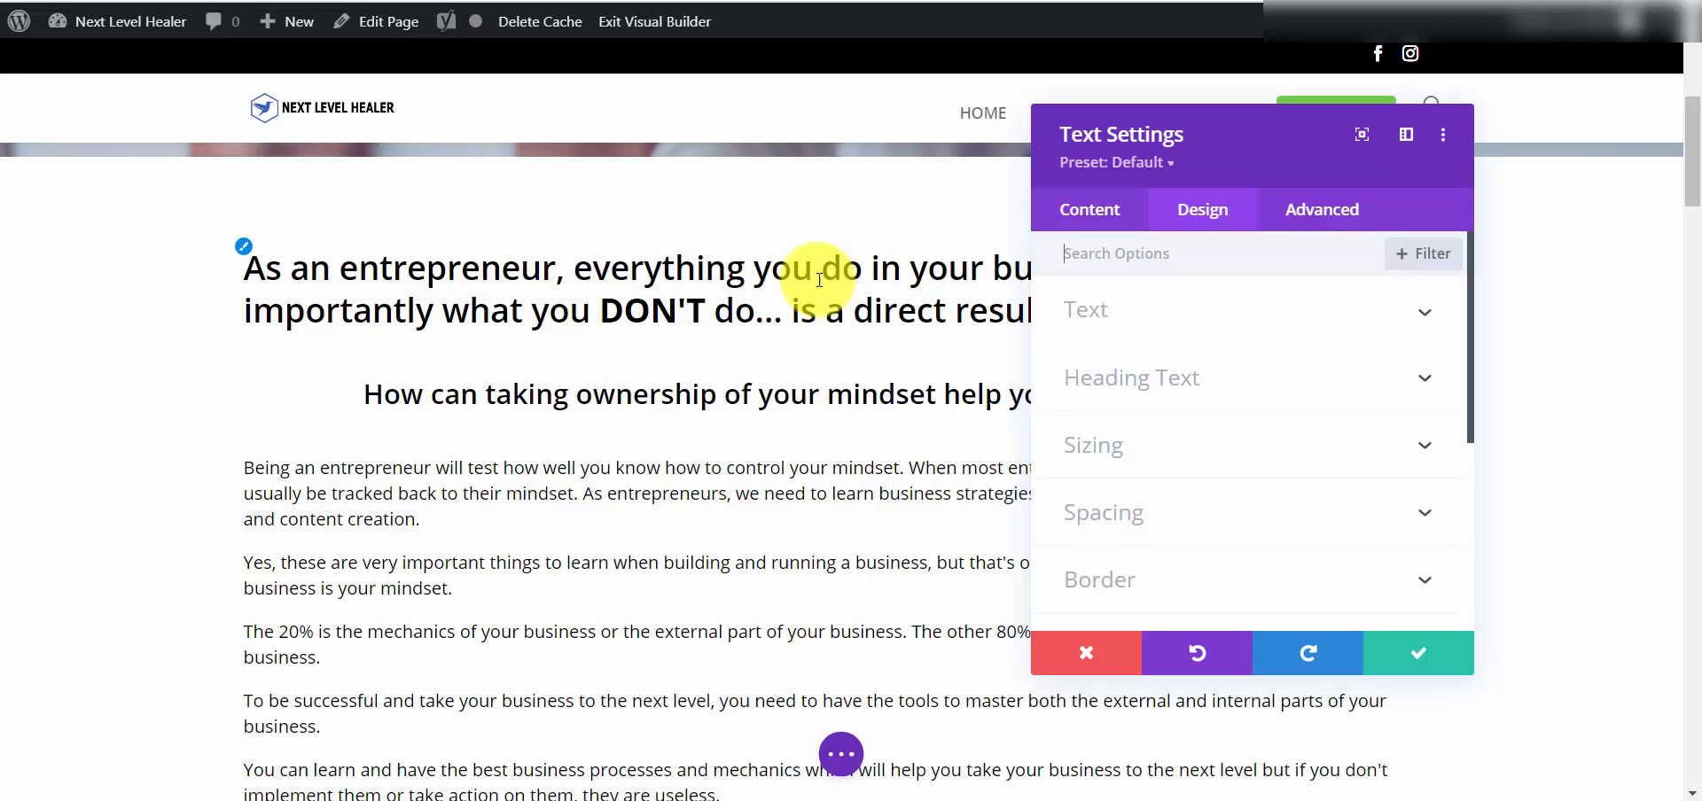
left_click(1166, 384)
scroll(1170, 372, "down", 3)
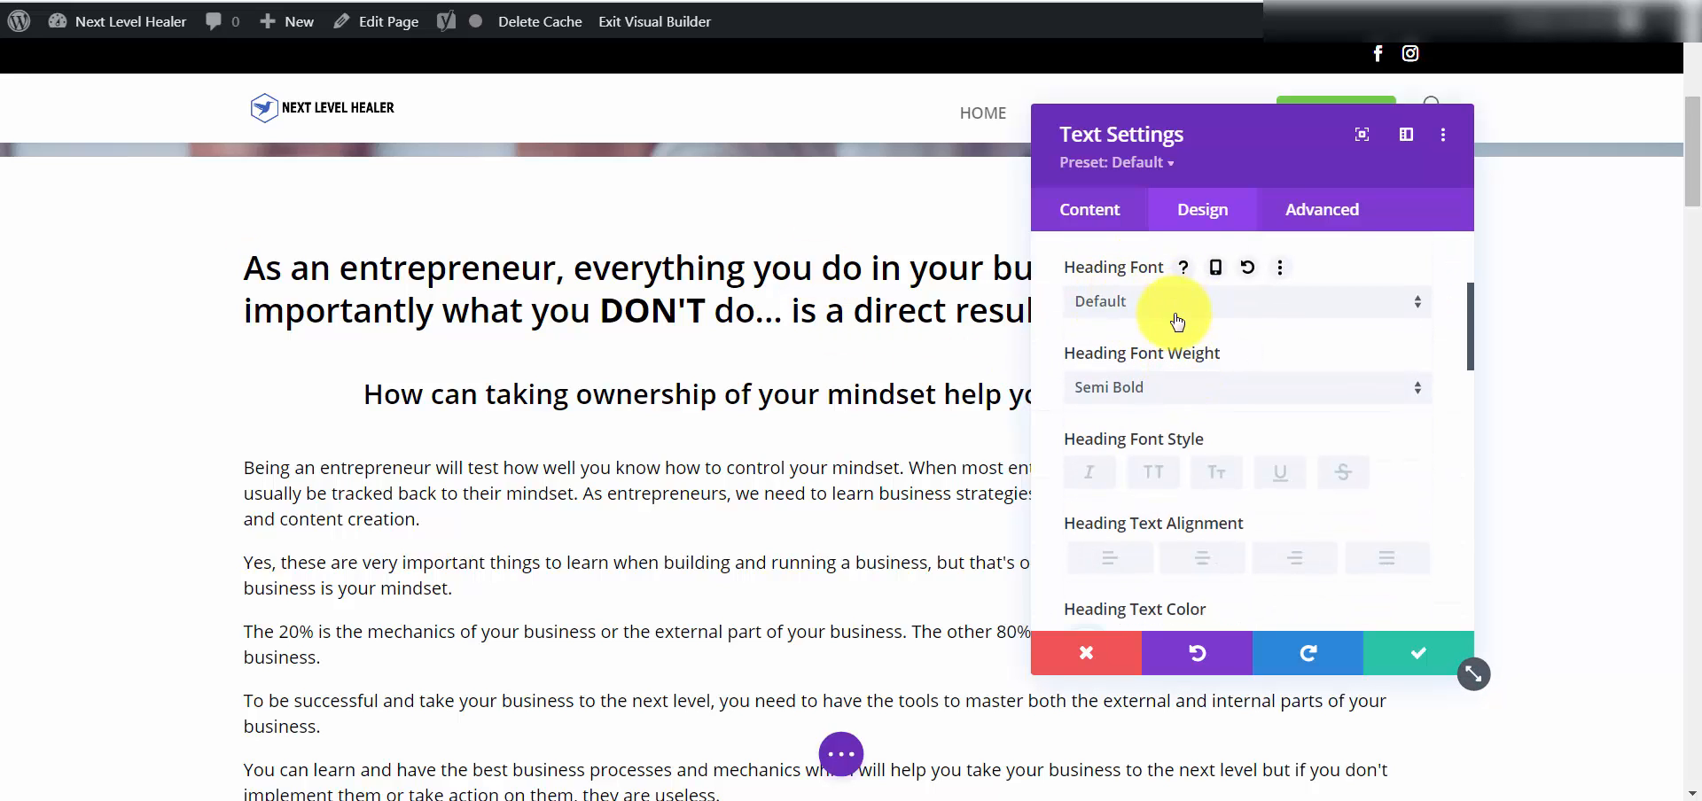
scroll(1230, 318, "up", 2)
scroll(1230, 319, "down", 2)
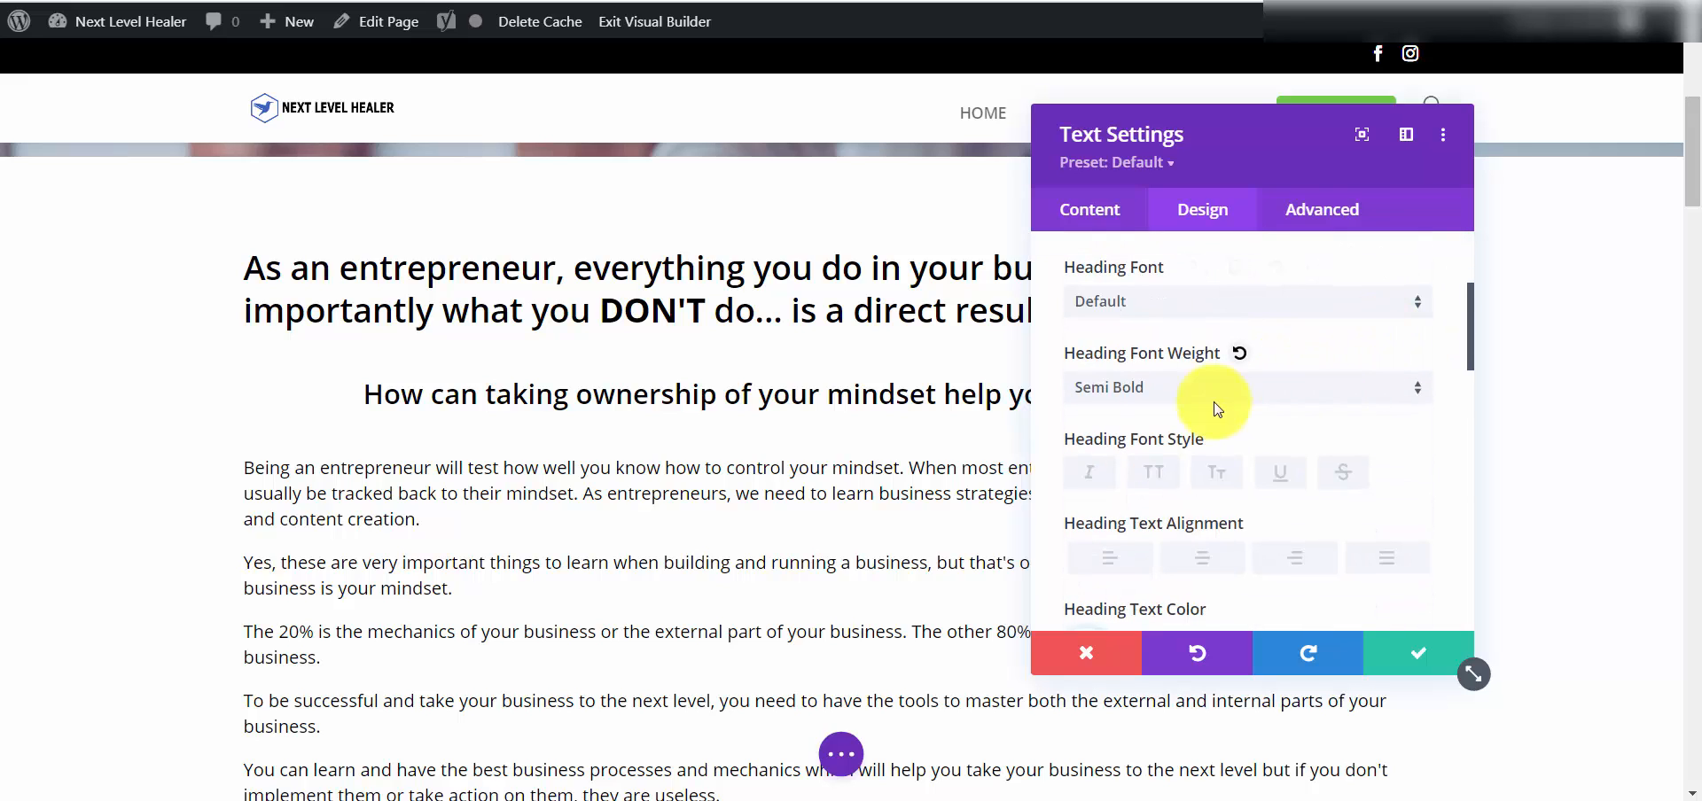
left_click(1420, 395)
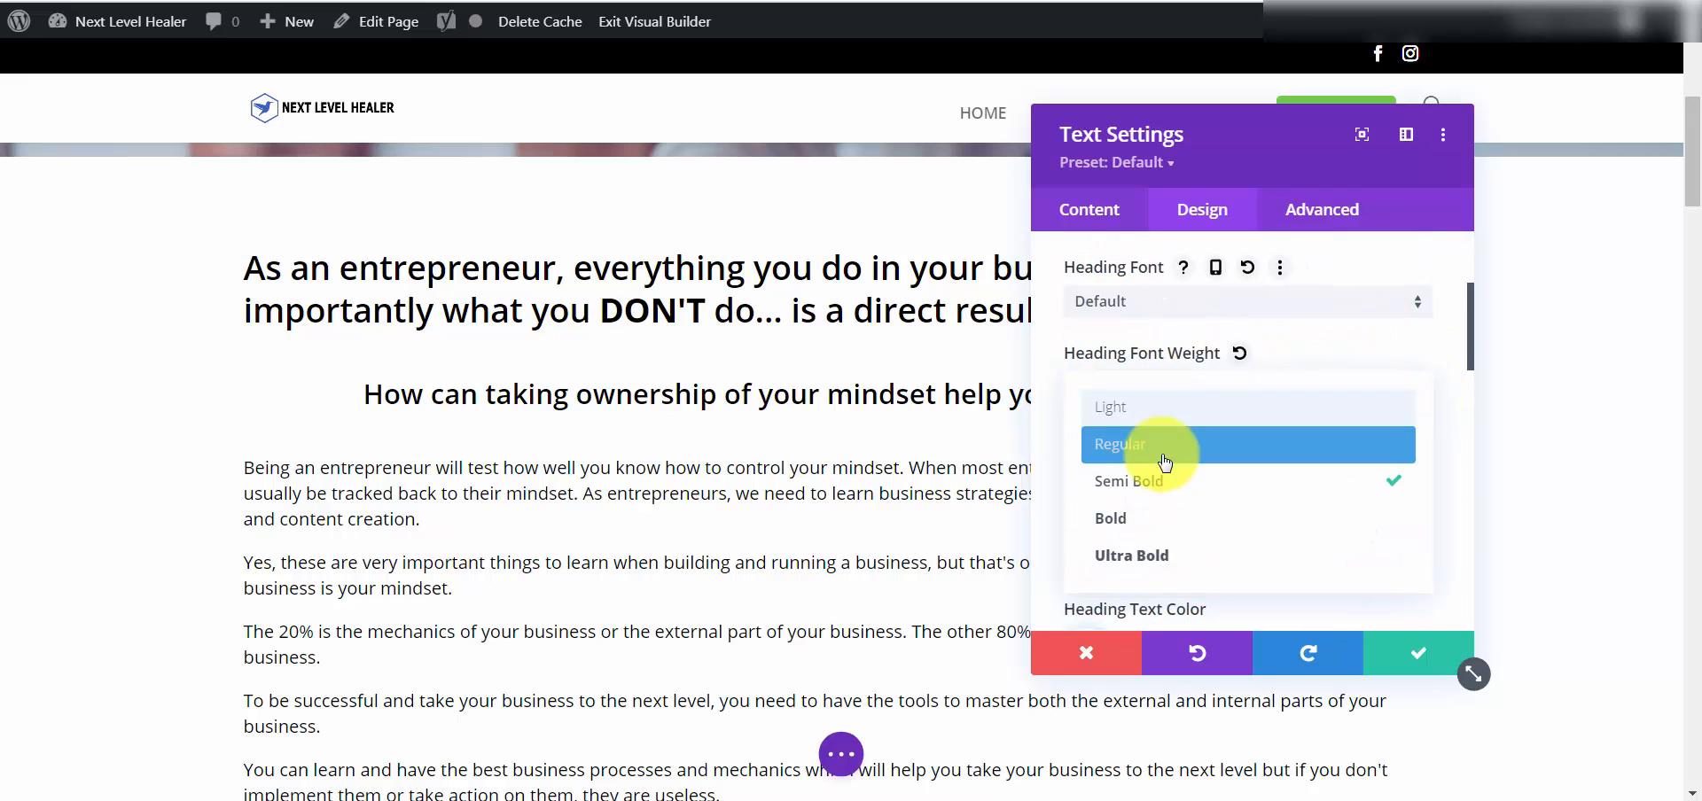
left_click(1167, 445)
Try left and then center heading text alignment on the "As an entrepreneur" module, and move the settings window away from the heading.
scroll(1173, 428, "down", 1)
scroll(1168, 417, "down", 2)
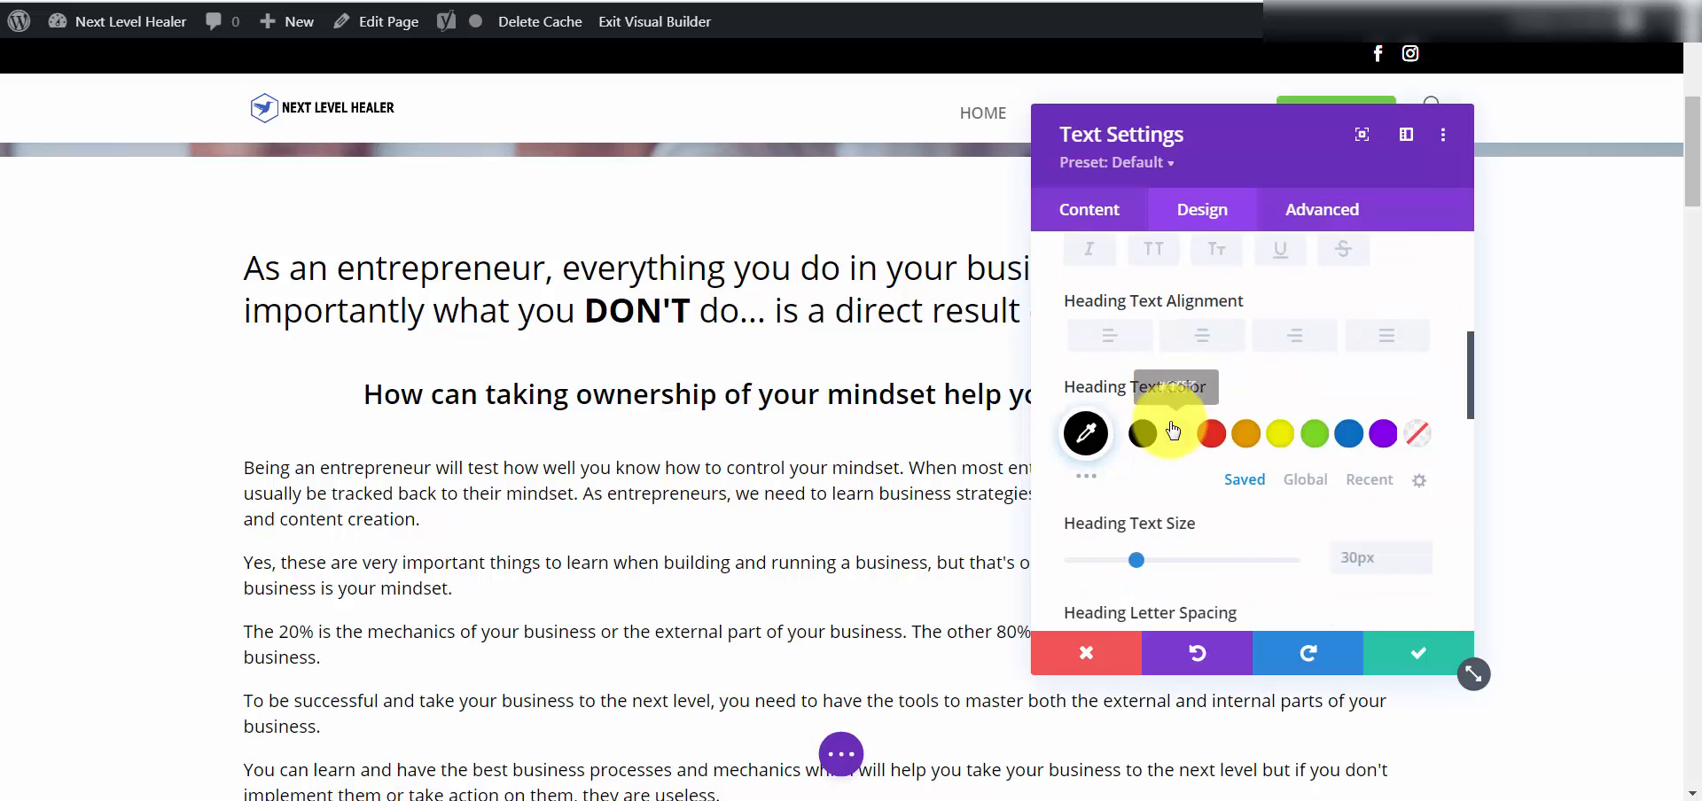
scroll(1241, 390, "up", 2)
left_click(1110, 448)
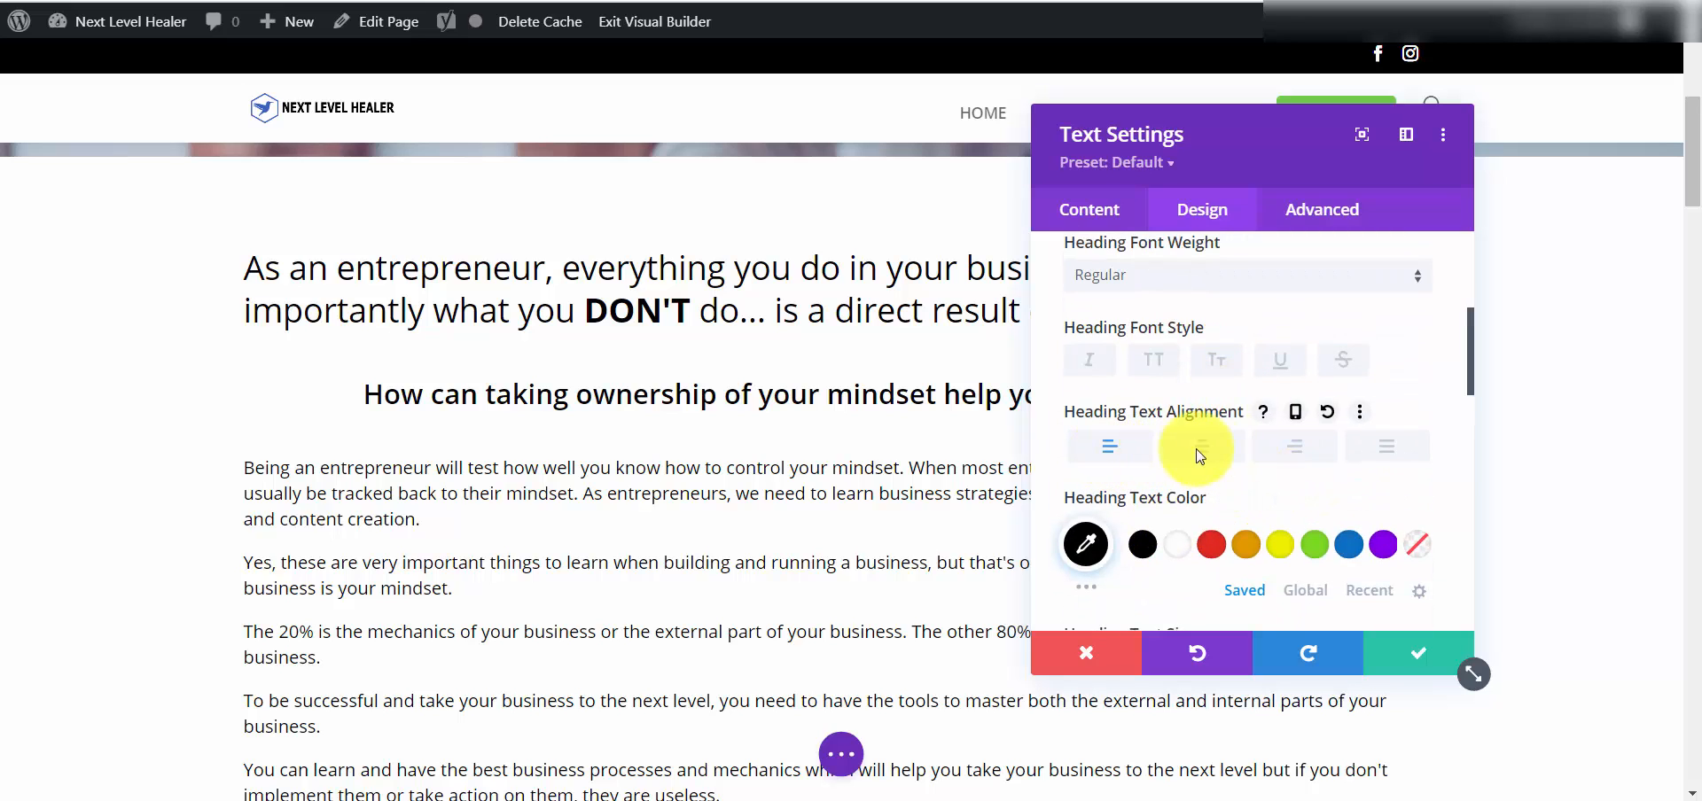
left_click(1211, 455)
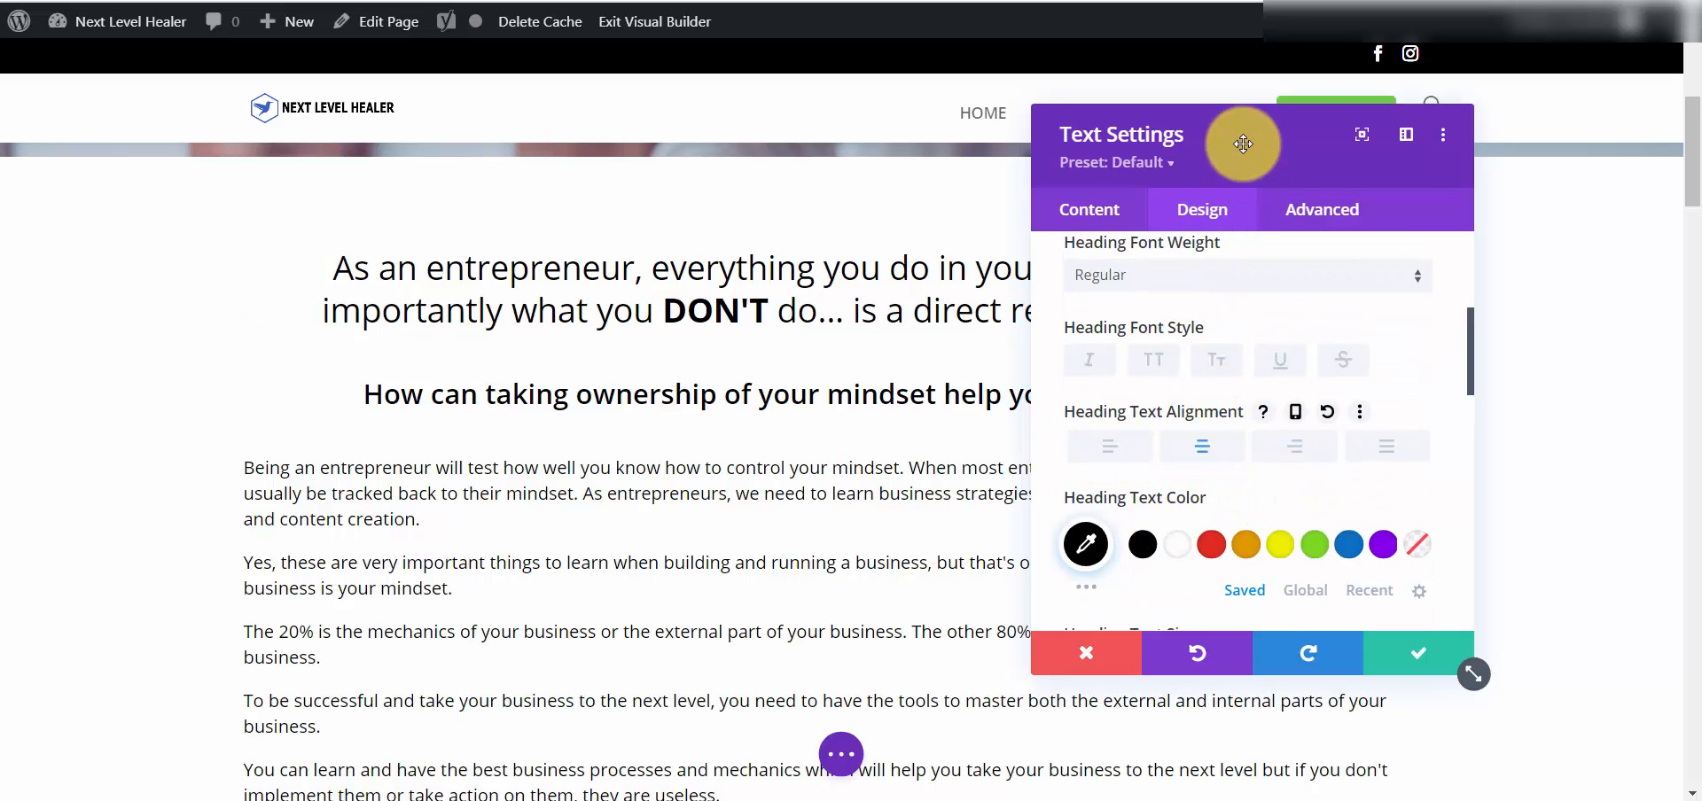
left_click_drag(1236, 141, 1311, 151)
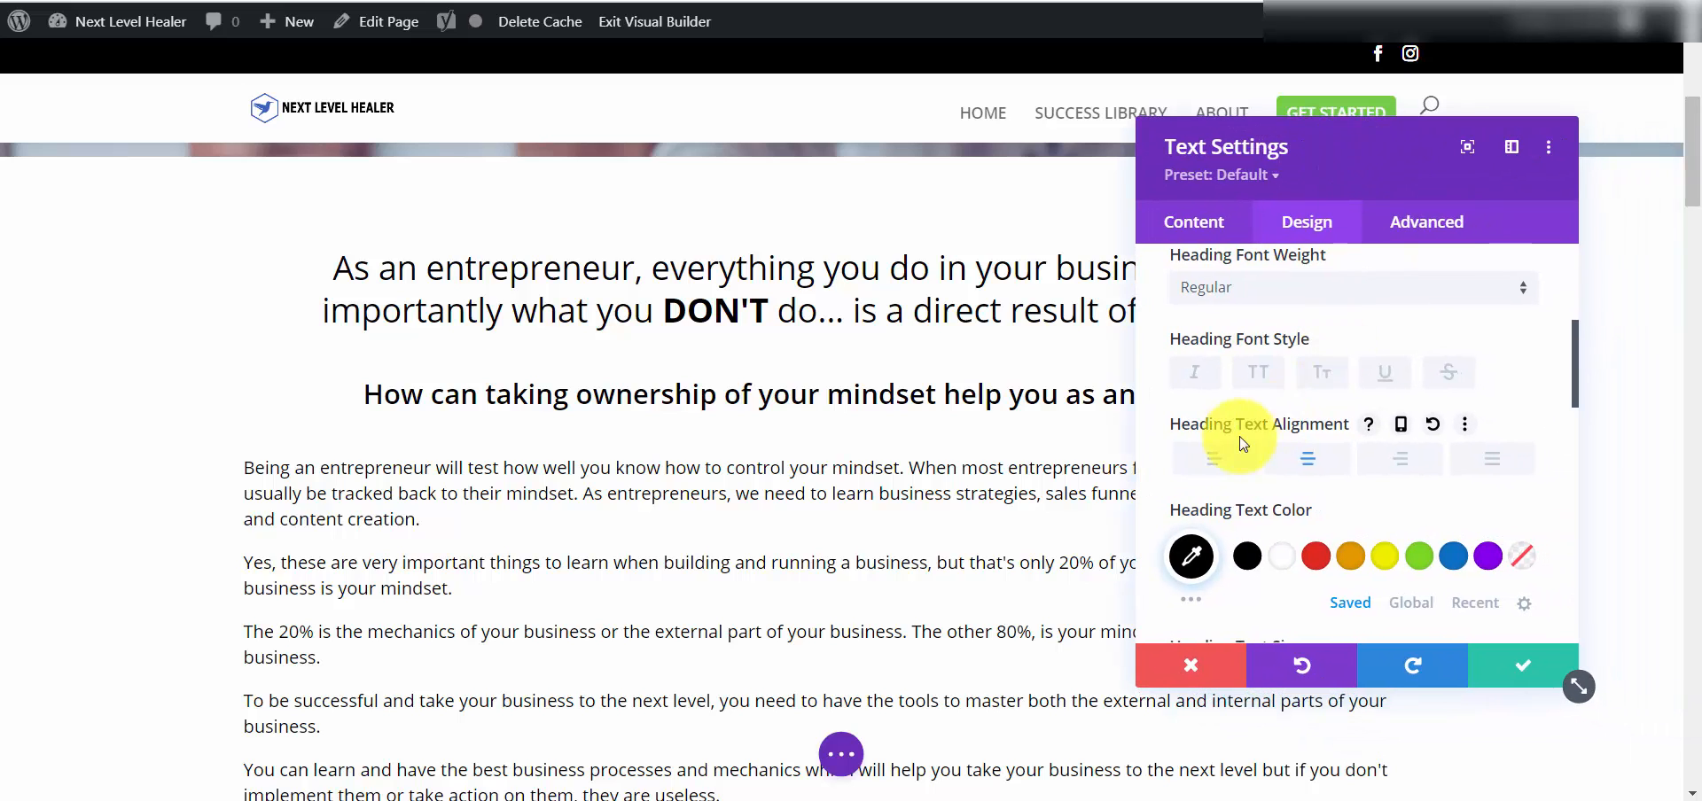
Examine the sizing and other design options of the "As an entrepreneur" text module, and discard all its changes.
scroll(1208, 425, "down", 5)
scroll(1256, 416, "down", 10)
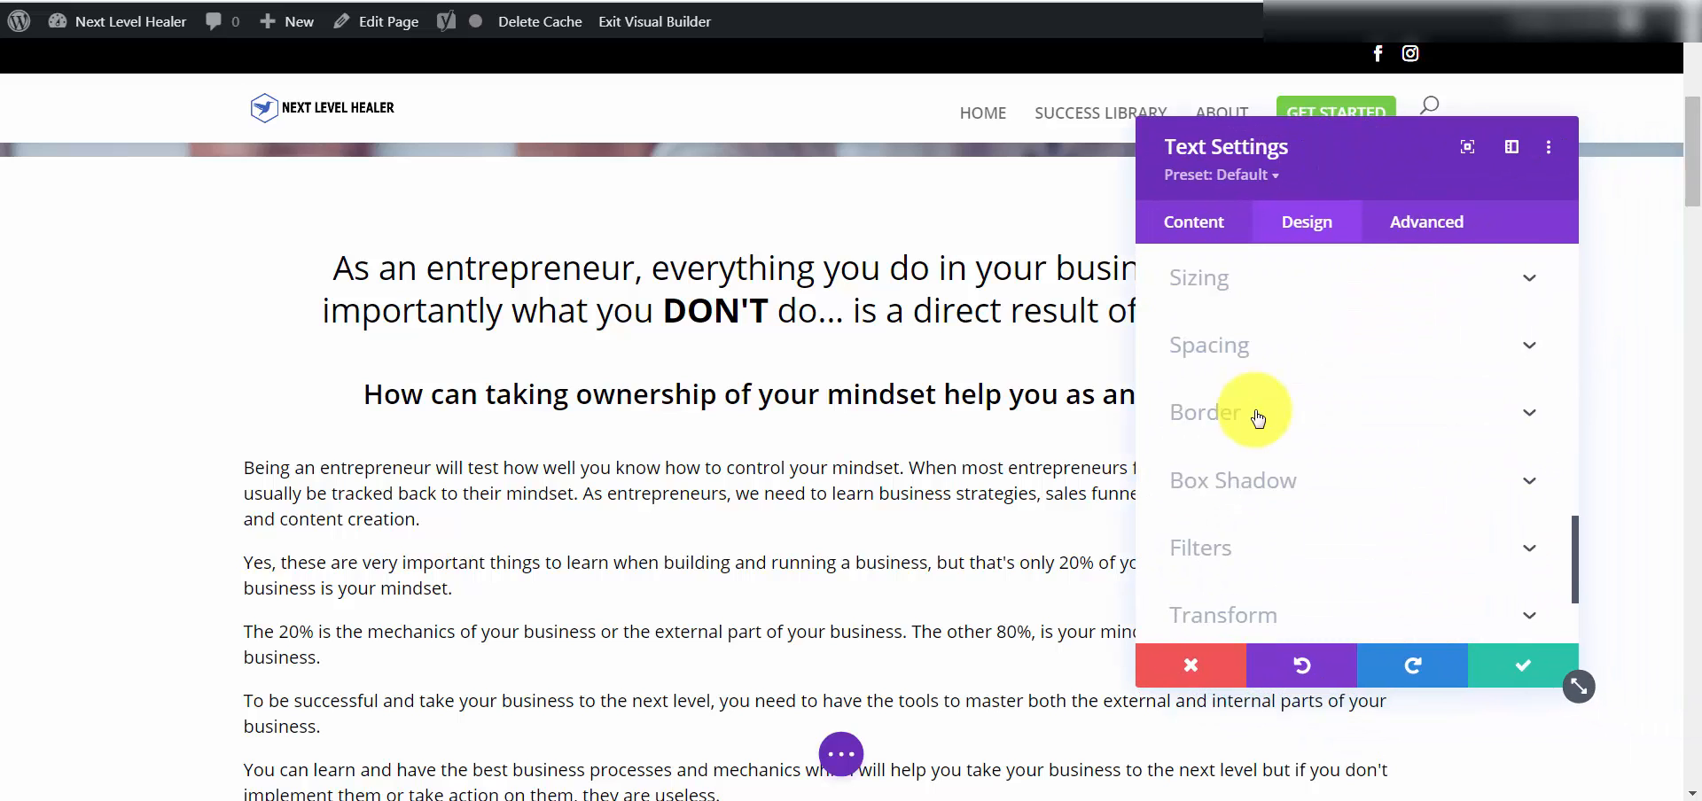
scroll(1258, 425, "up", 2)
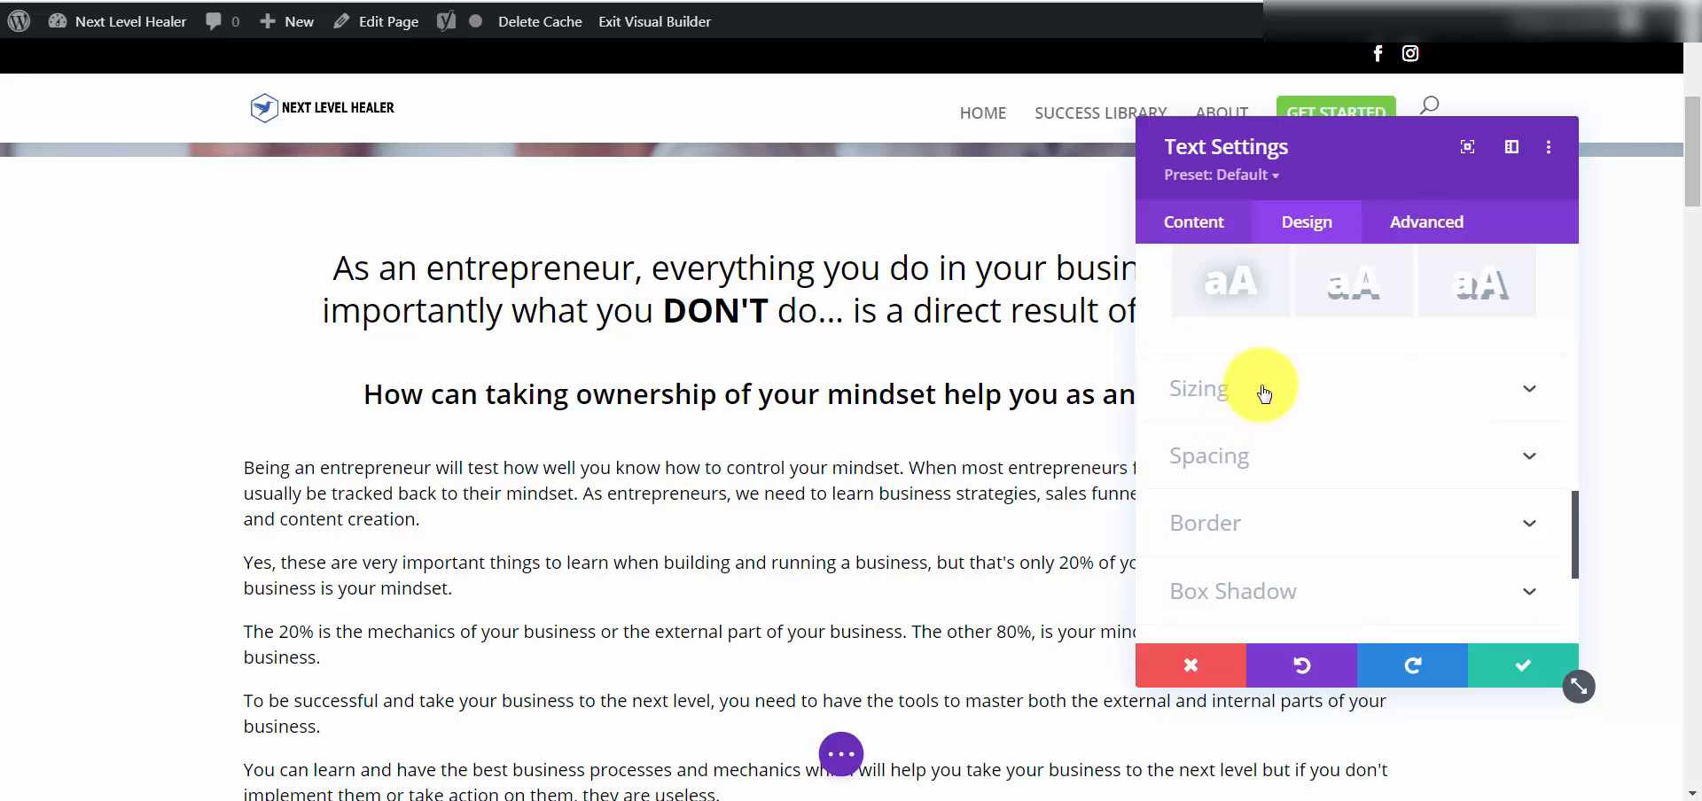
left_click(1263, 392)
scroll(1327, 383, "down", 7)
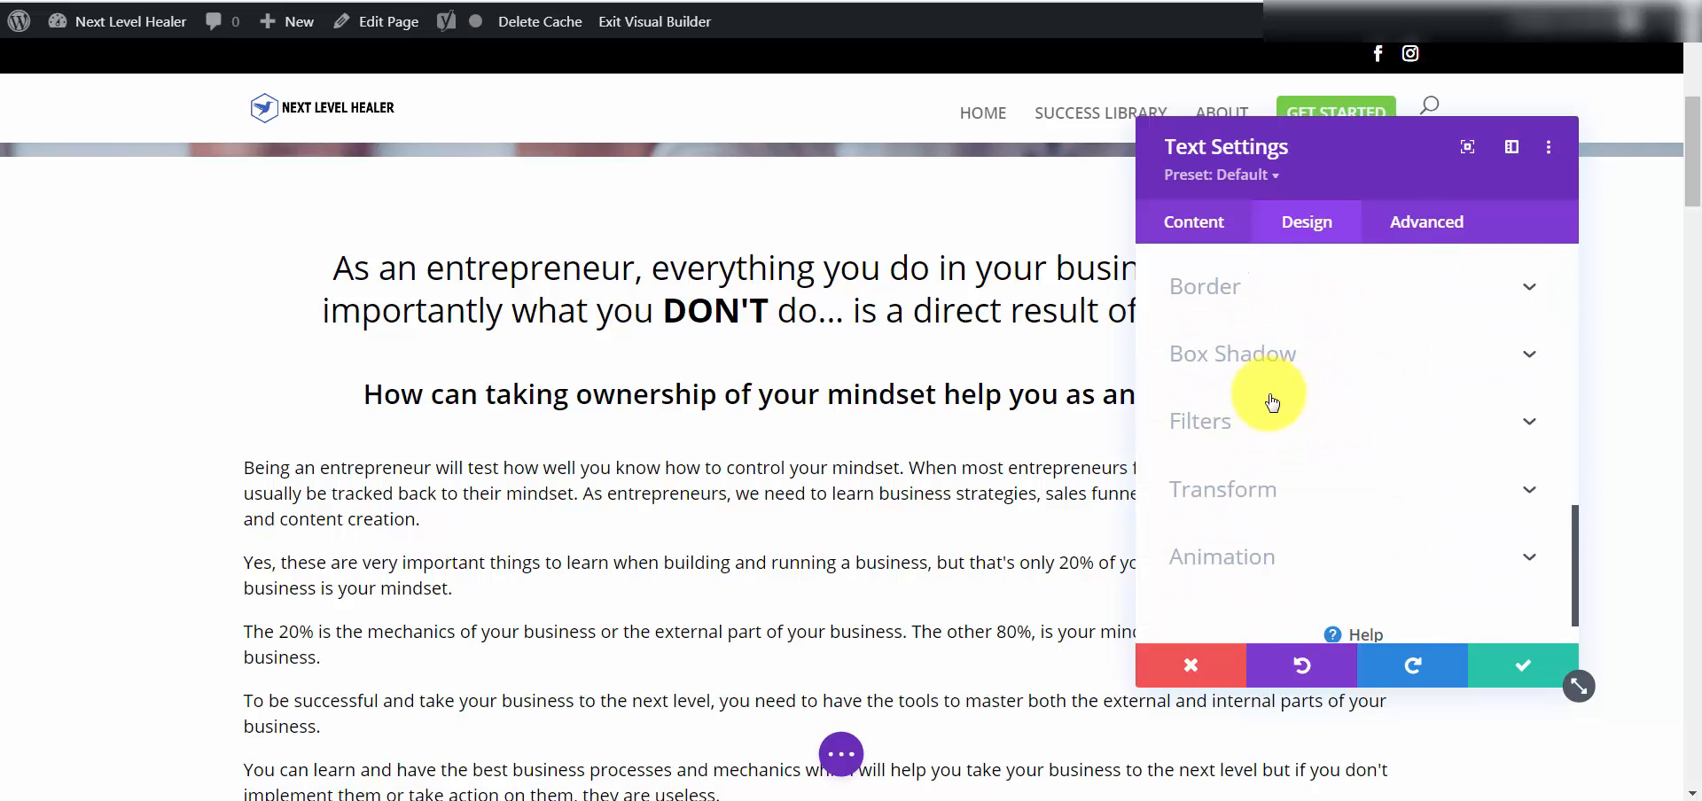
scroll(1272, 395, "down", 1)
scroll(1241, 337, "up", 4)
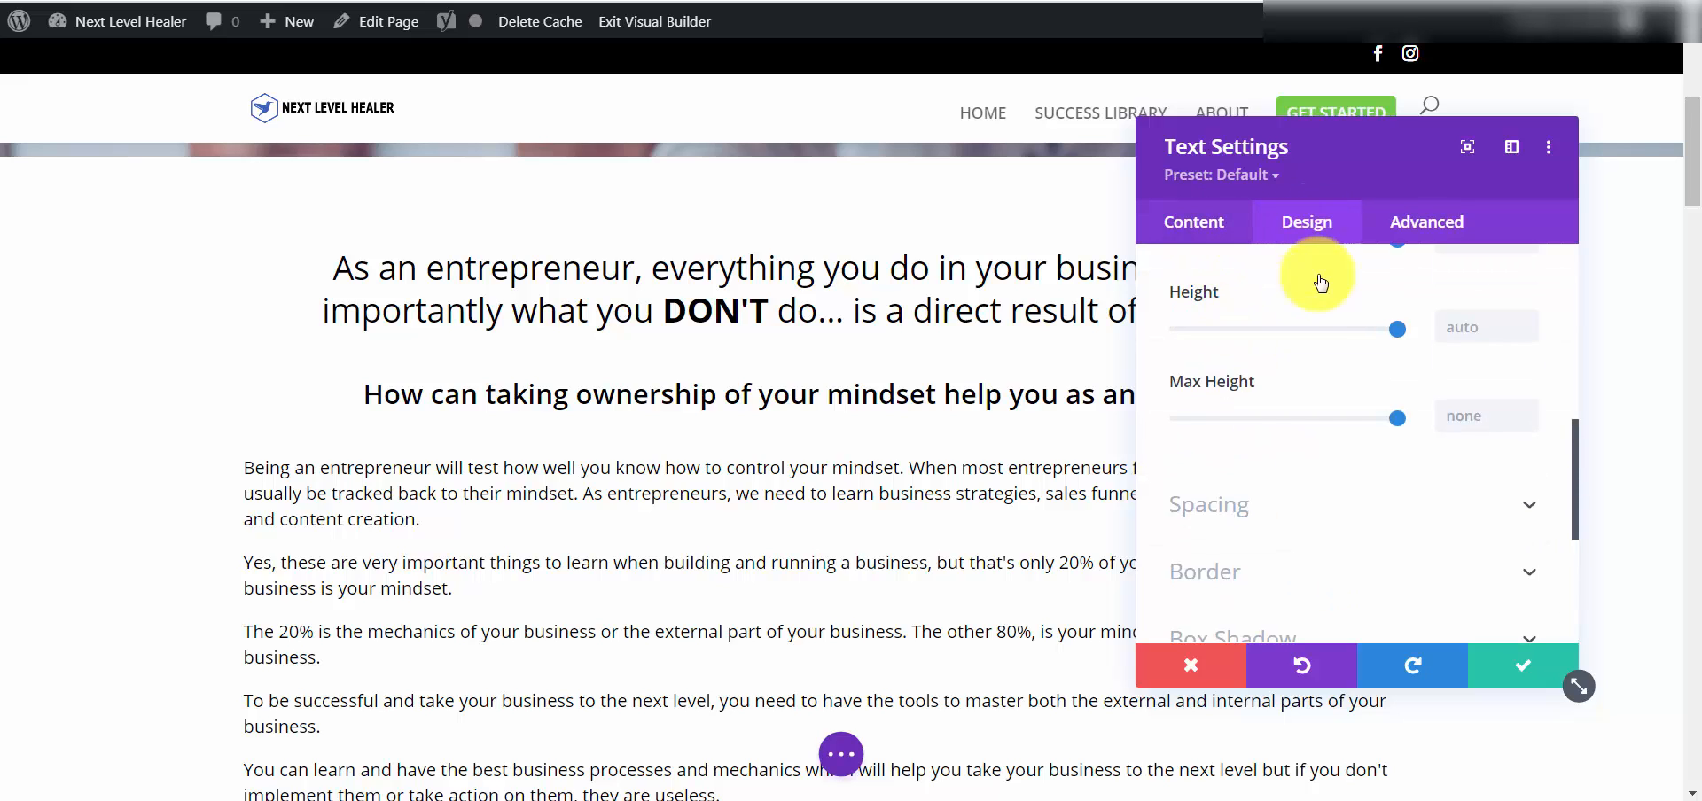
scroll(1308, 434, "up", 3)
scroll(1309, 434, "up", 5)
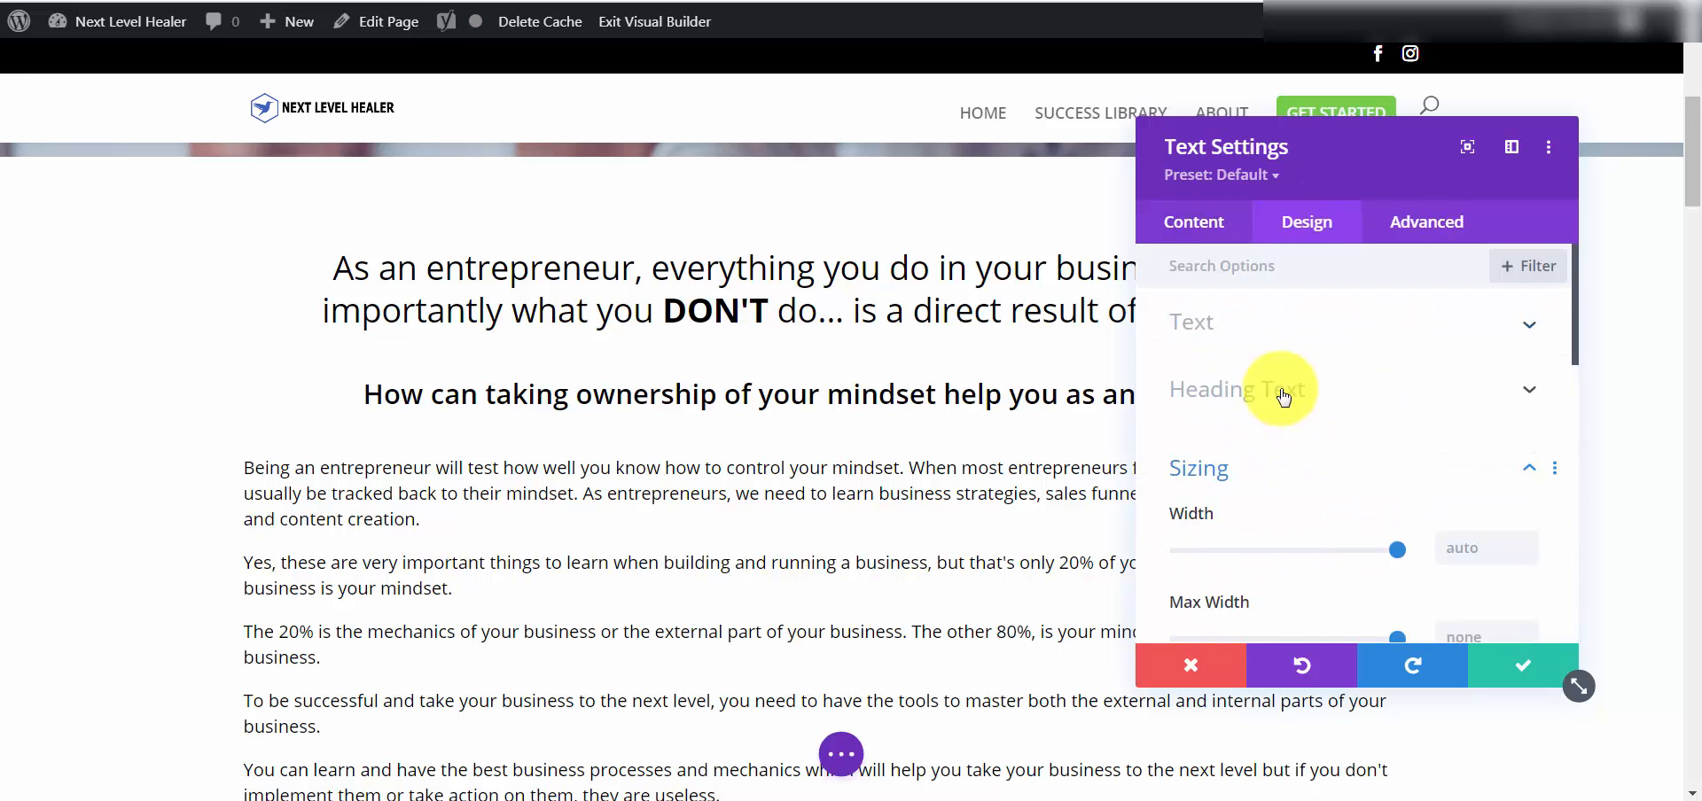
left_click(1230, 352)
scroll(1223, 448, "down", 4)
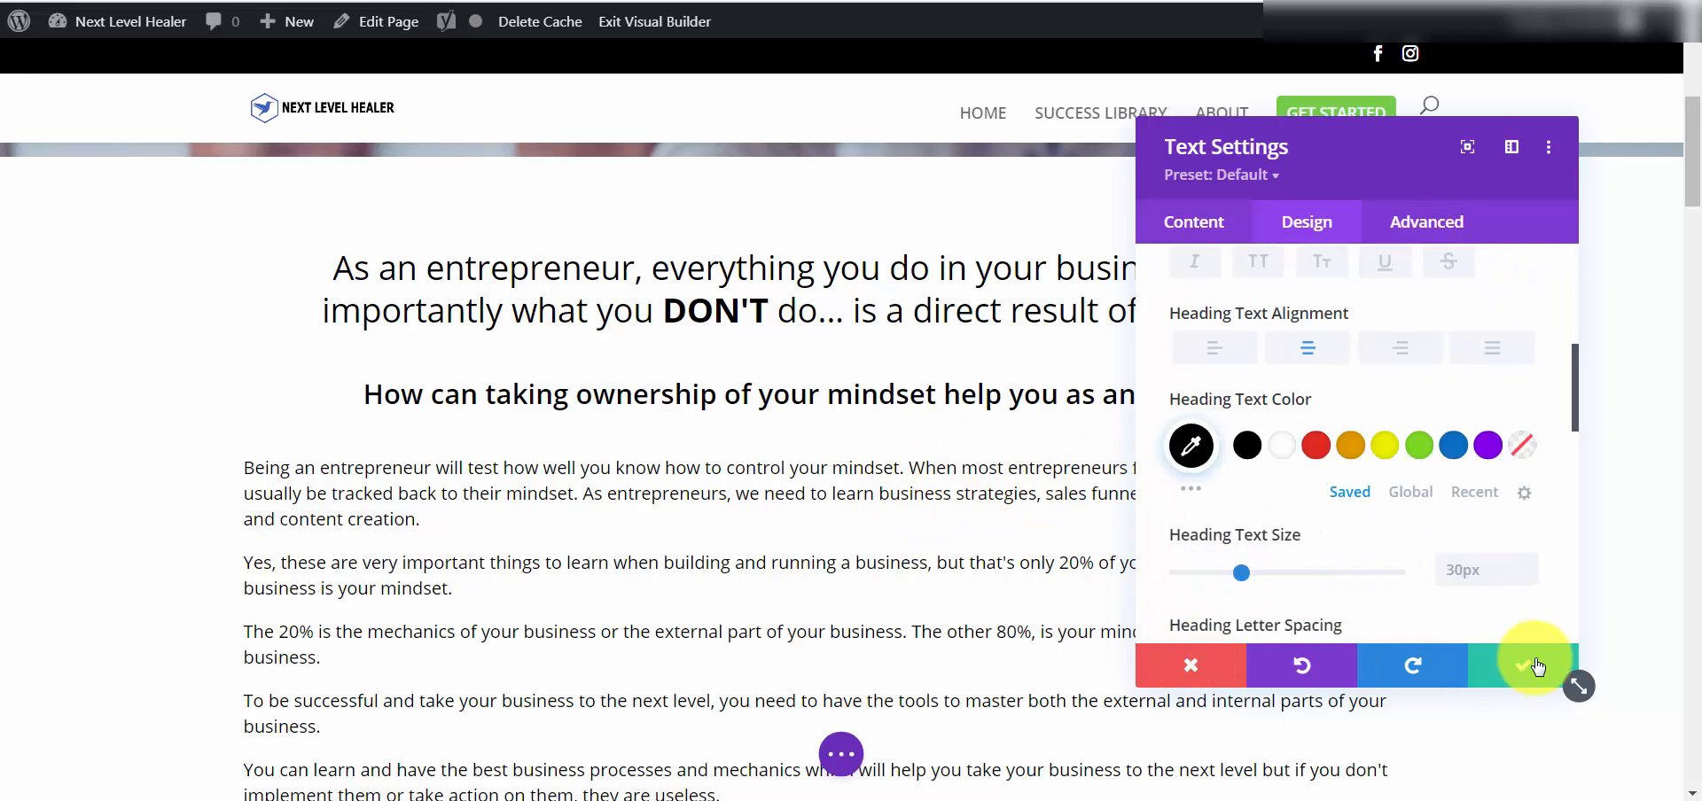
left_click(1201, 675)
Open the settings of the "Being an entrepreneur" paragraph text module and examine its body content.
scroll(1183, 577, "down", 4)
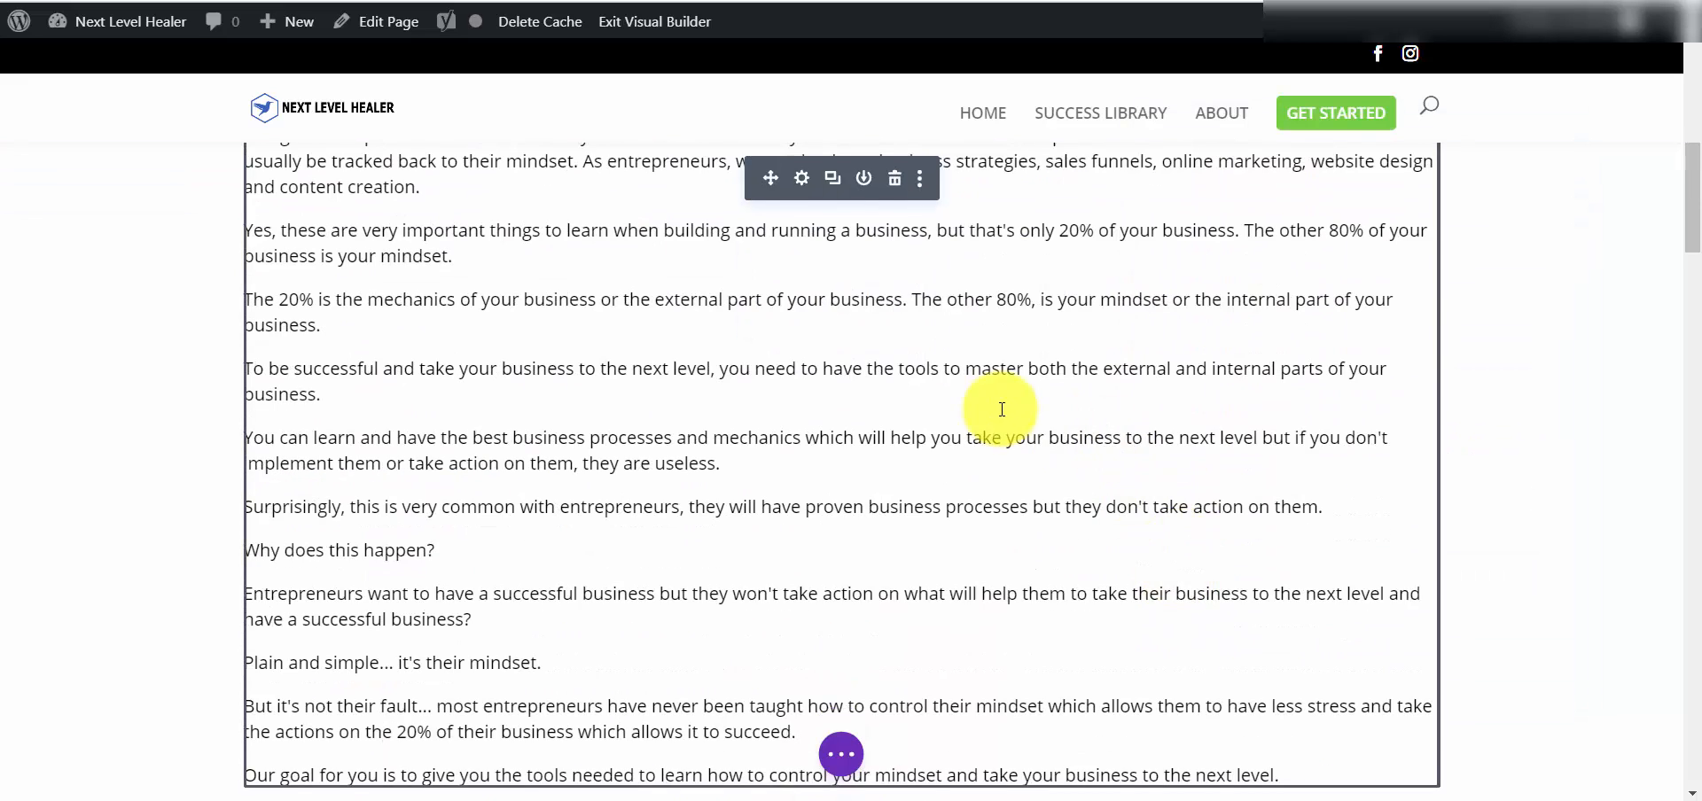
scroll(1002, 408, "up", 3)
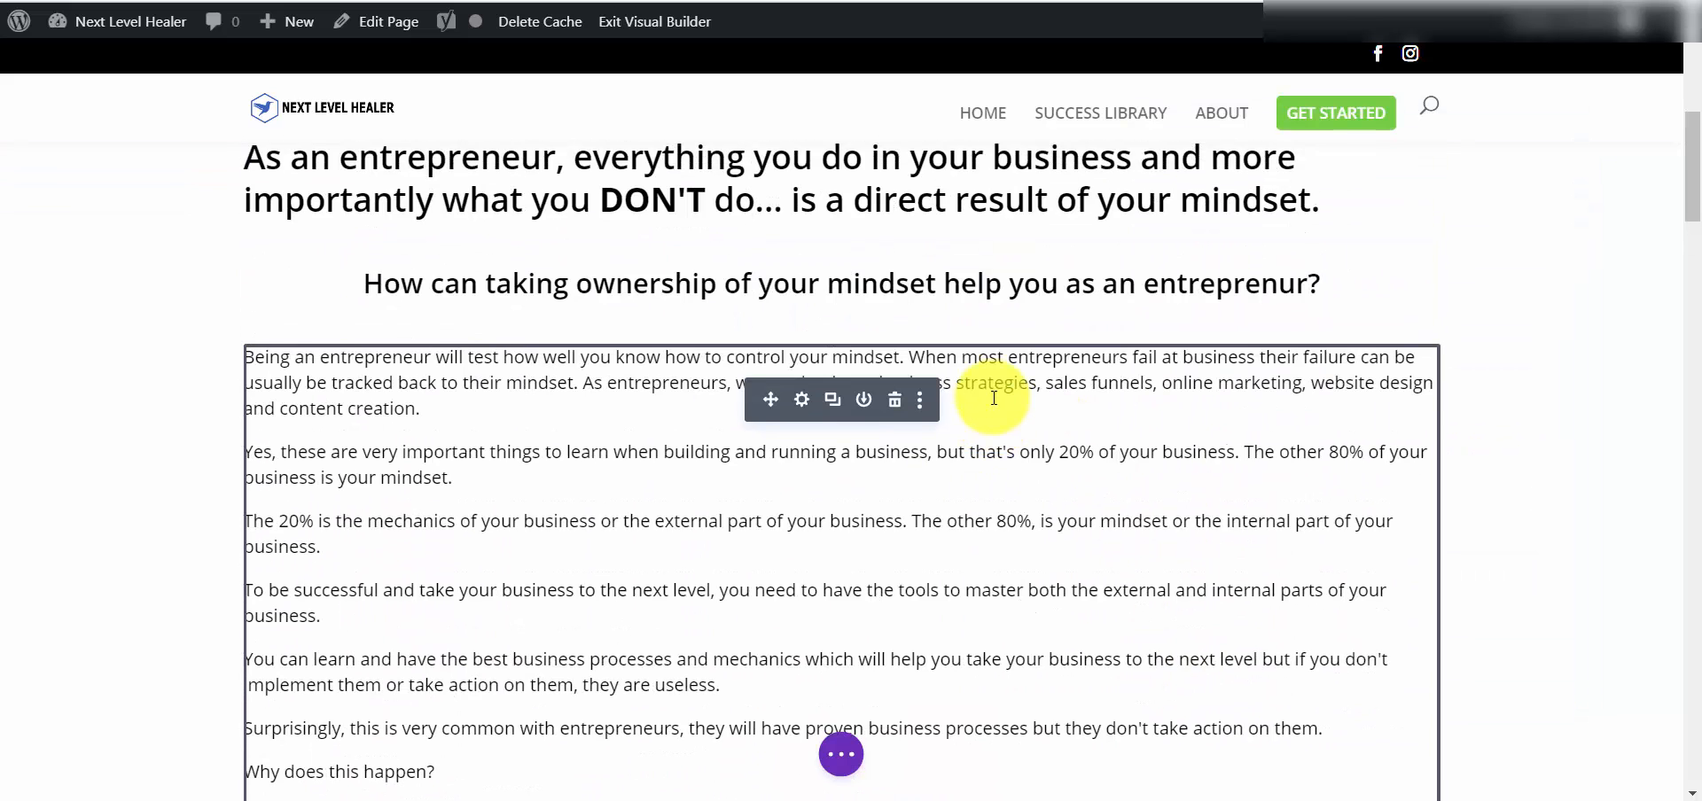
left_click(802, 400)
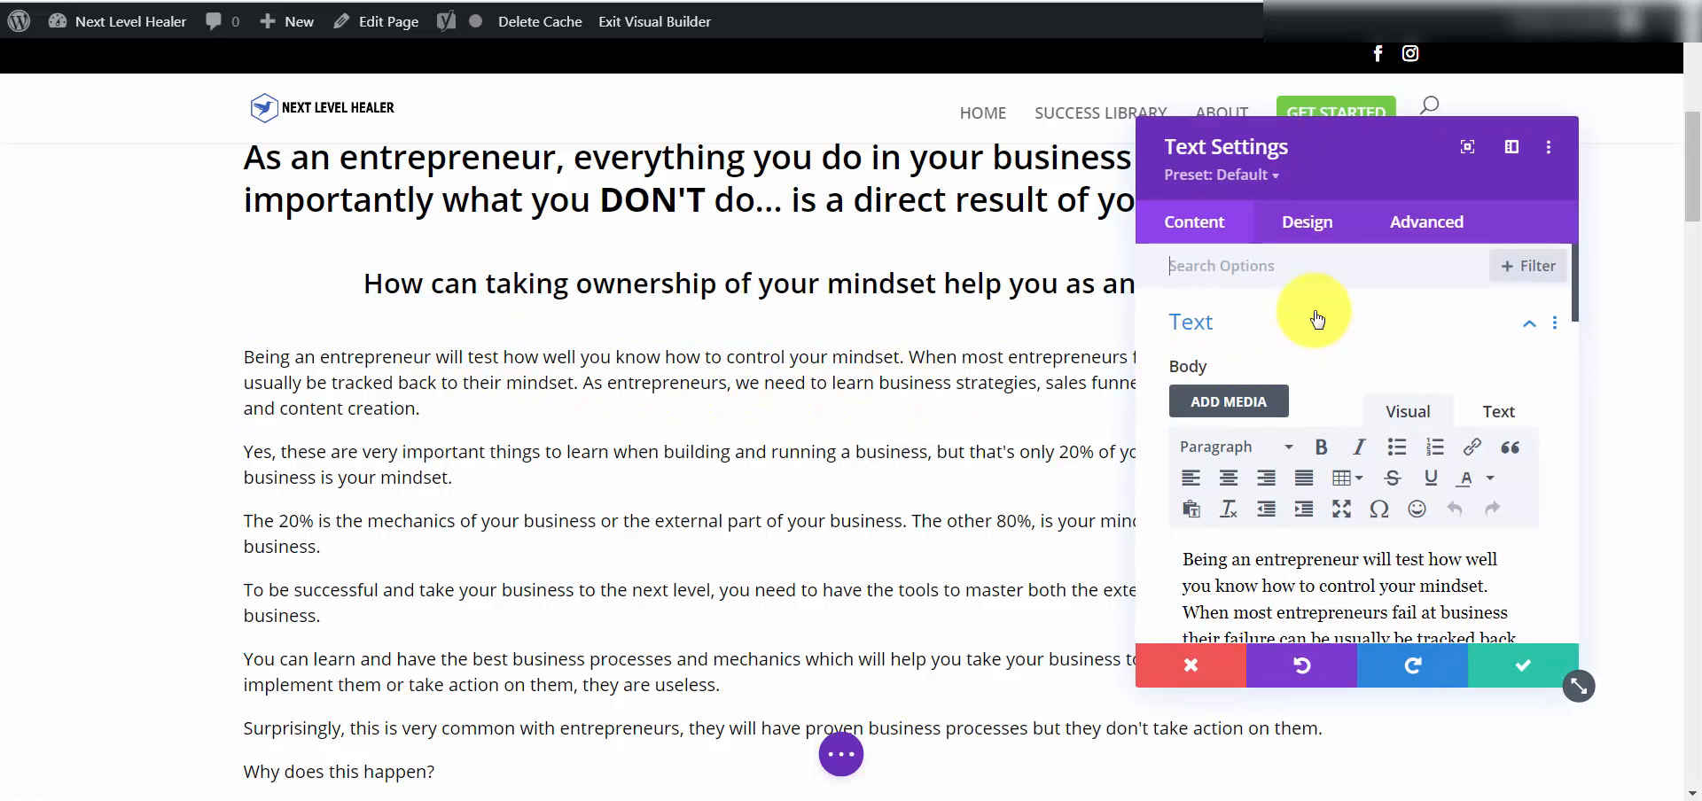
scroll(1315, 321, "down", 3)
scroll(1301, 399, "down", 5)
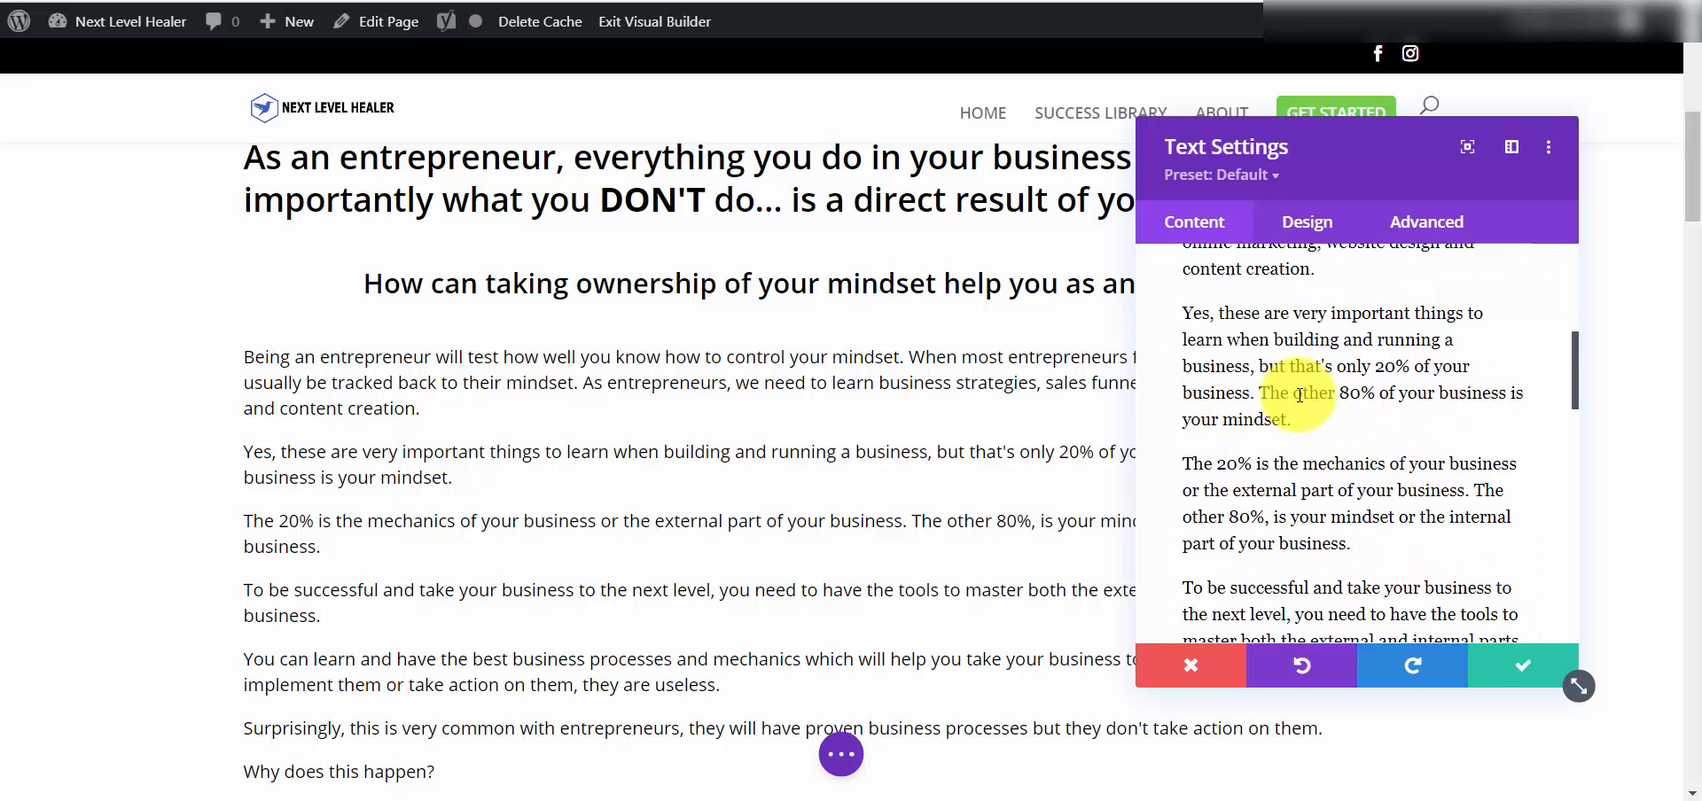
scroll(1300, 396, "up", 8)
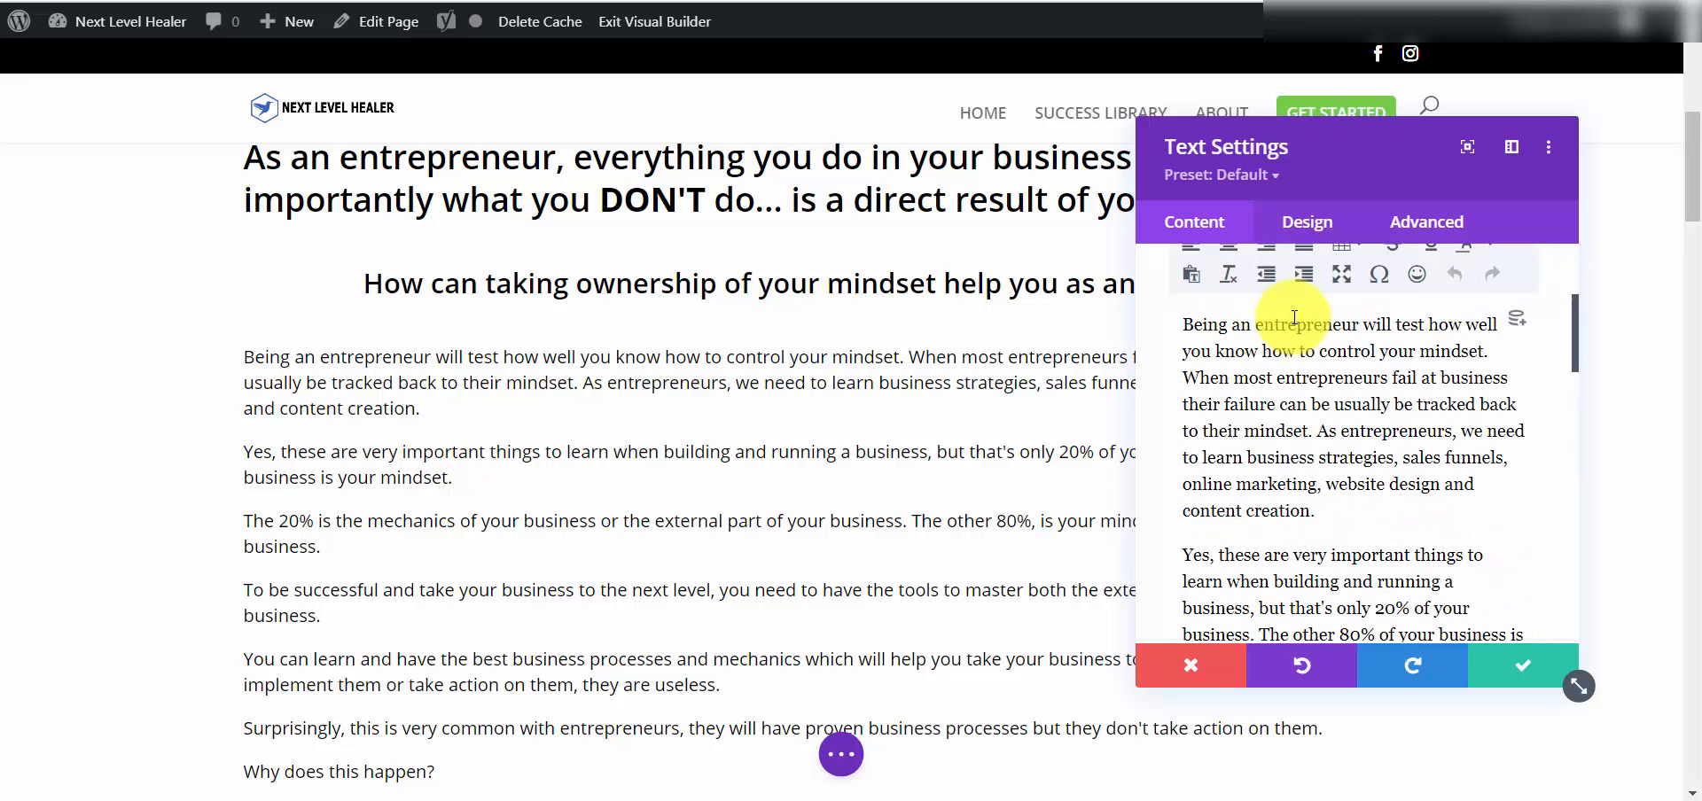
Try red and then blue text color on the "Being an entrepreneur" paragraph module, and discard all changes.
left_click(1314, 231)
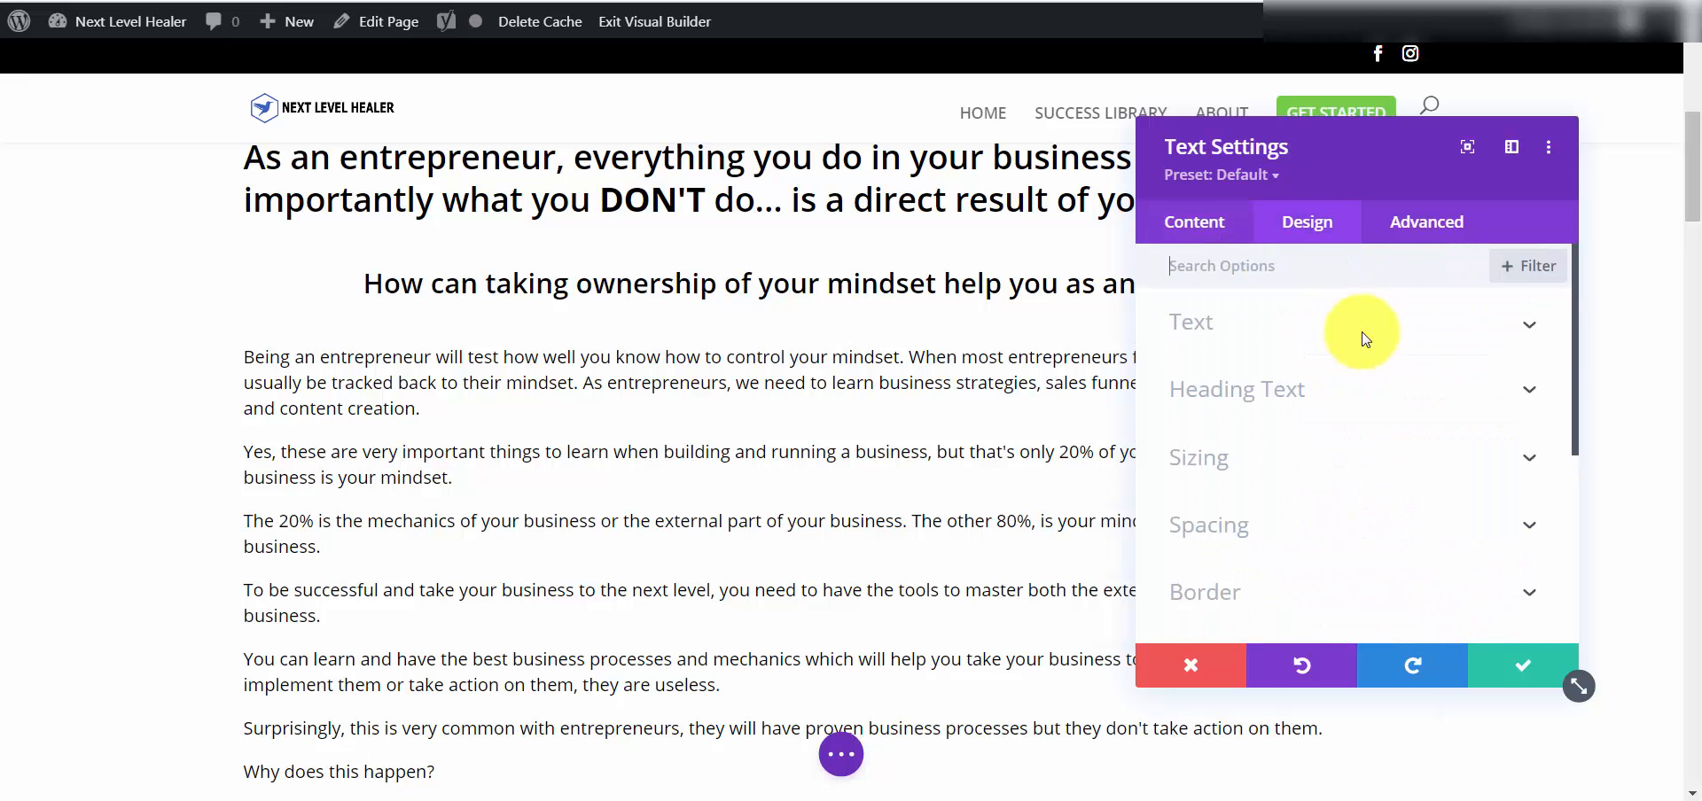
left_click(1232, 328)
scroll(1351, 412, "down", 2)
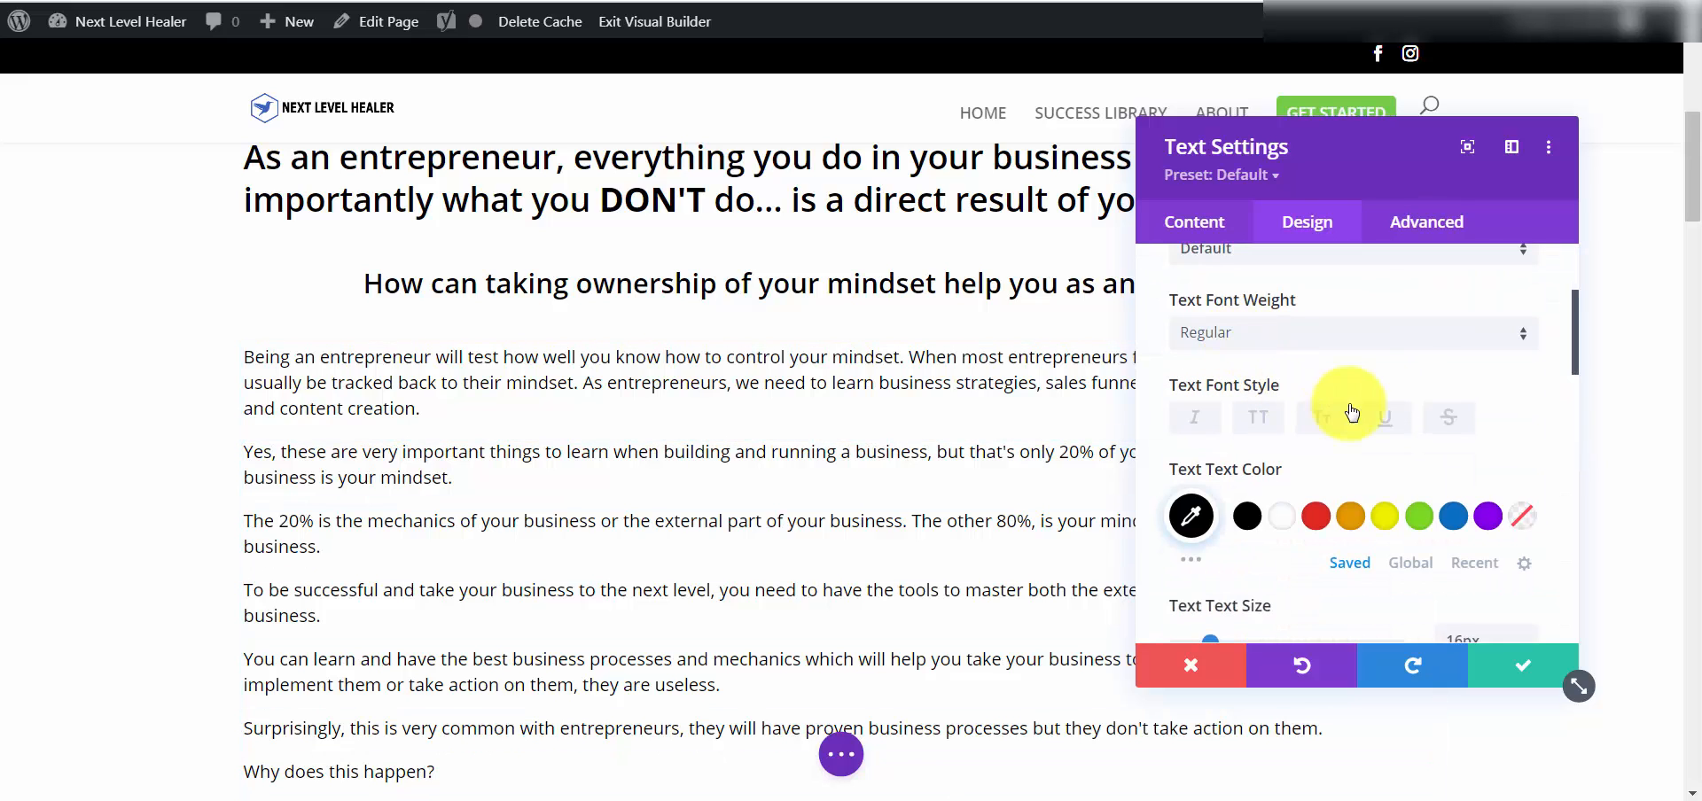
left_click(1317, 518)
scroll(1317, 514, "down", 3)
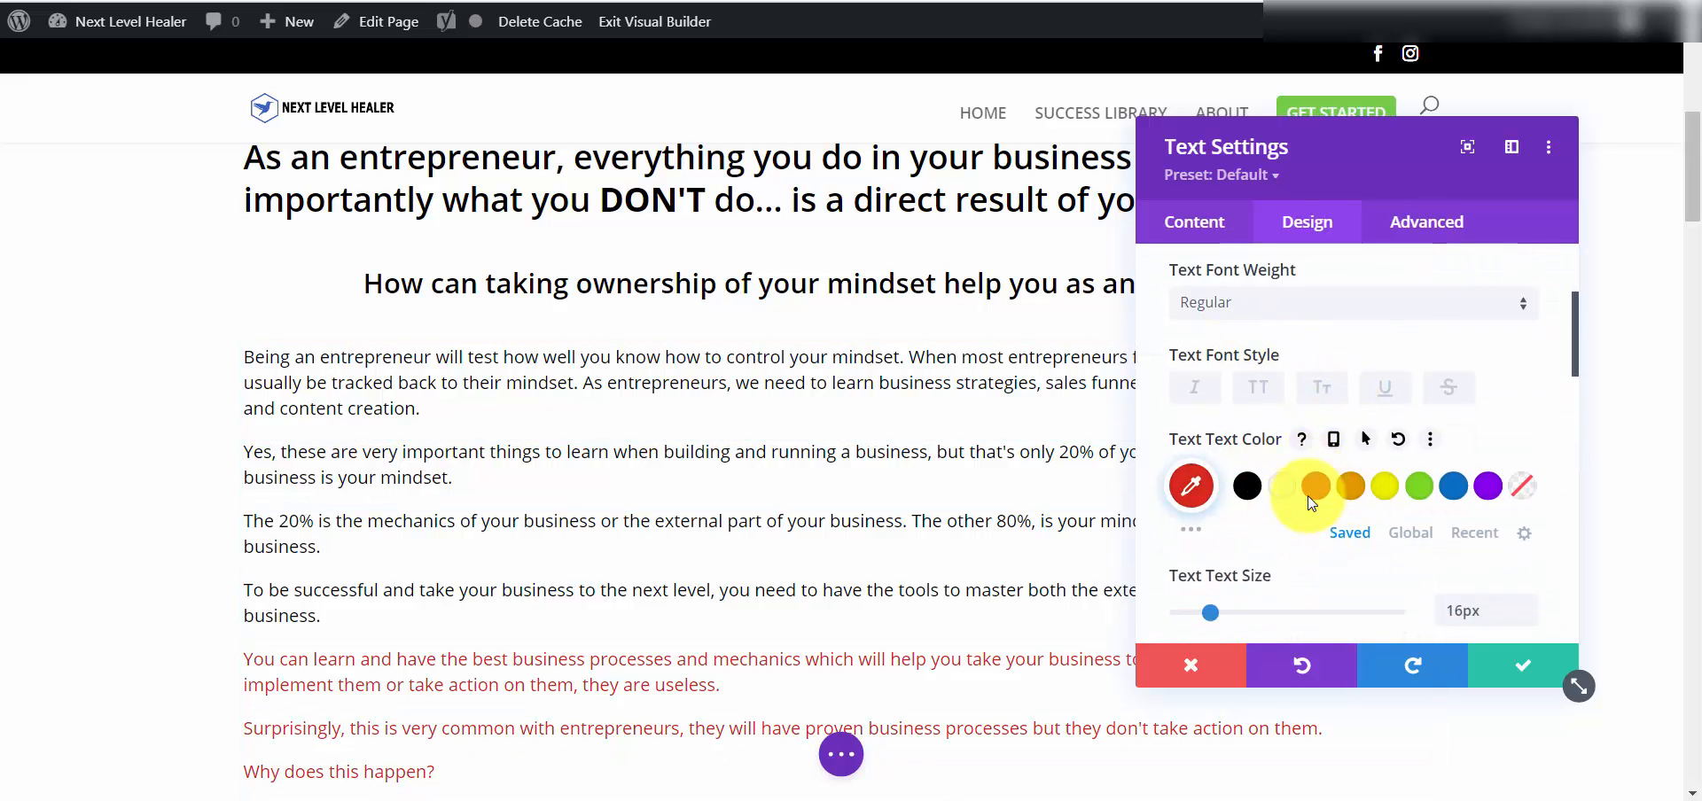
scroll(1301, 462, "up", 3)
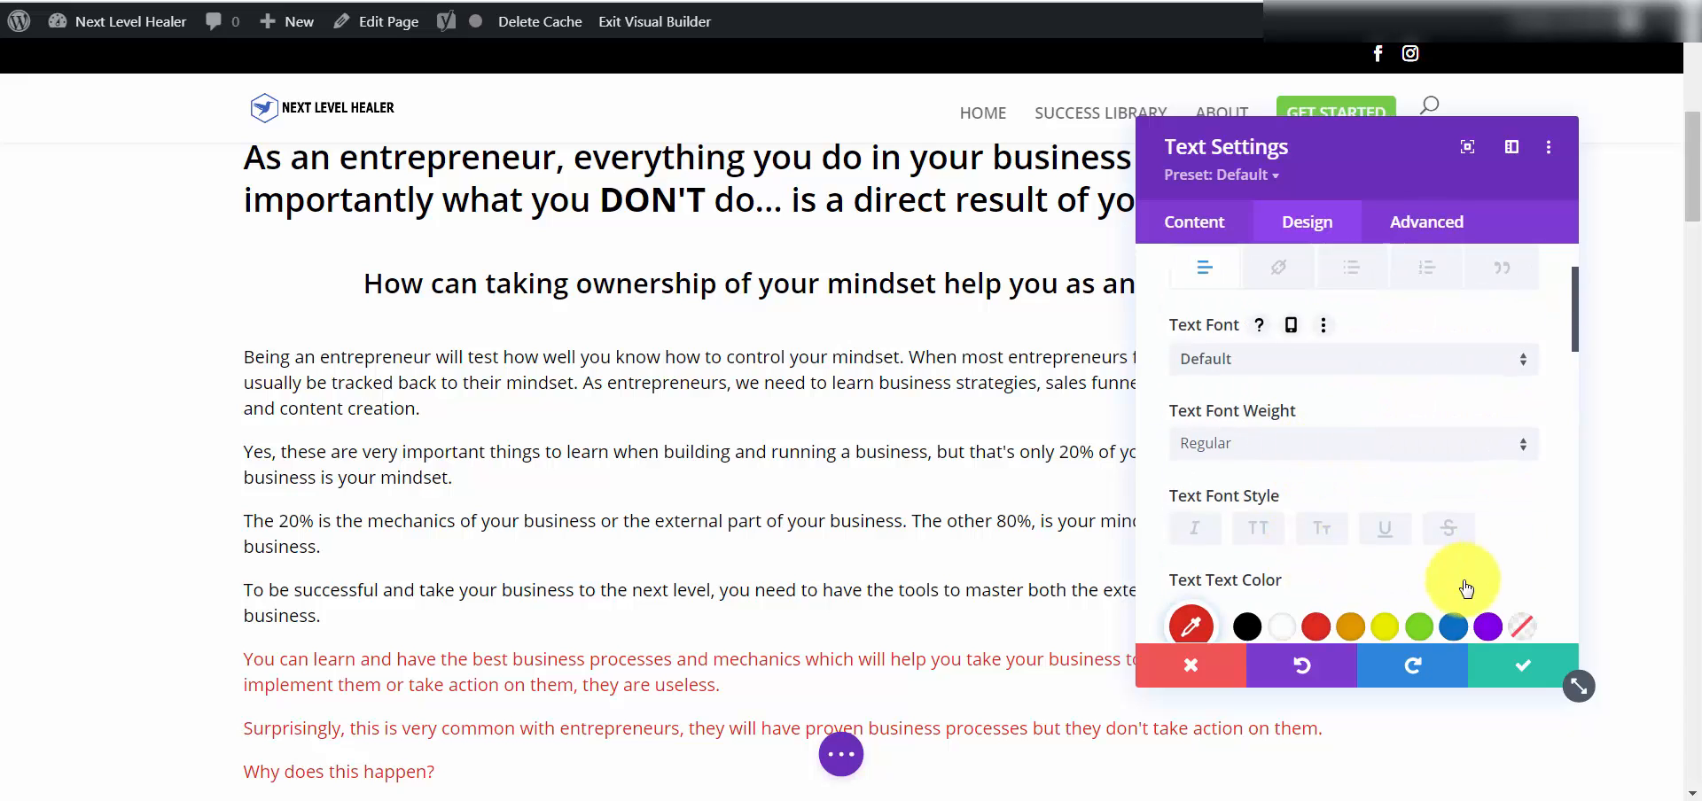
left_click(1453, 627)
scroll(1269, 503, "down", 3)
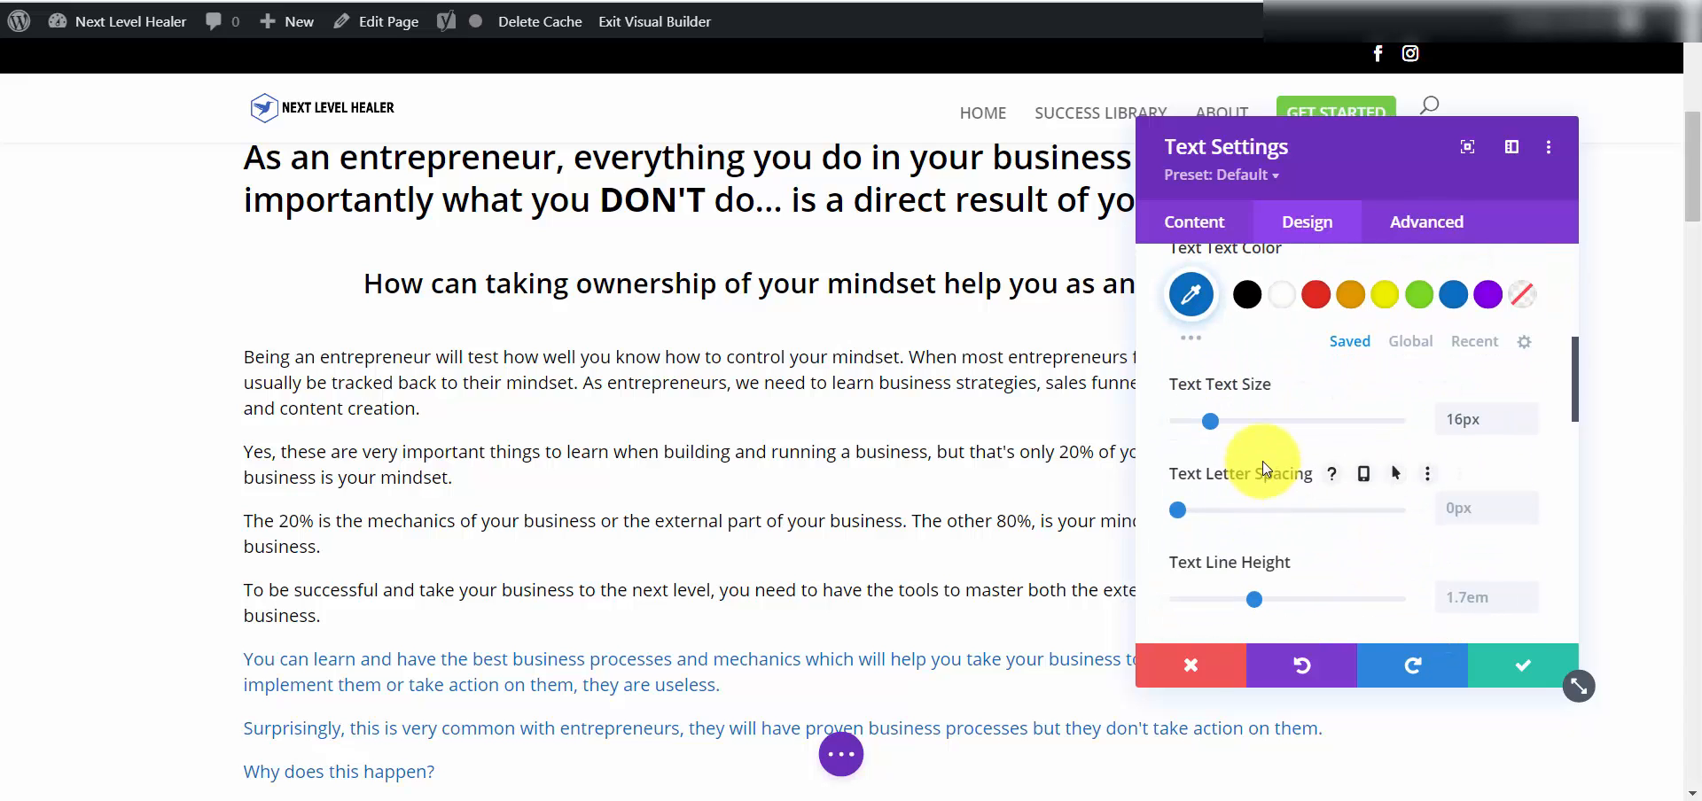
left_click(1192, 673)
Open the Stress row's first column settings, examine its link, design and background options, and close them without changes.
scroll(1083, 581, "down", 5)
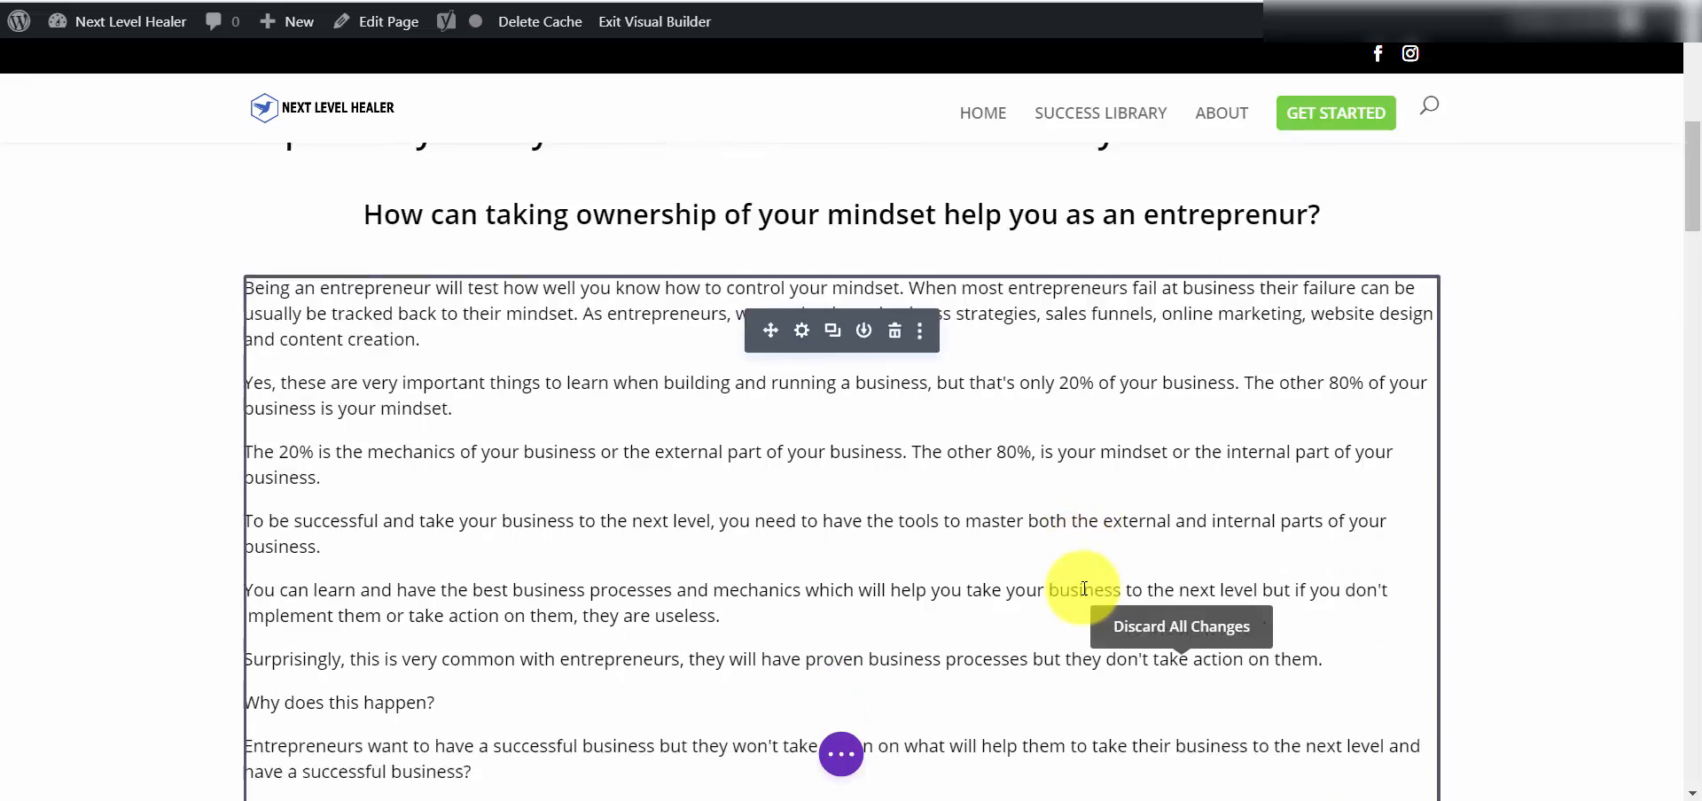
scroll(1084, 588, "down", 2)
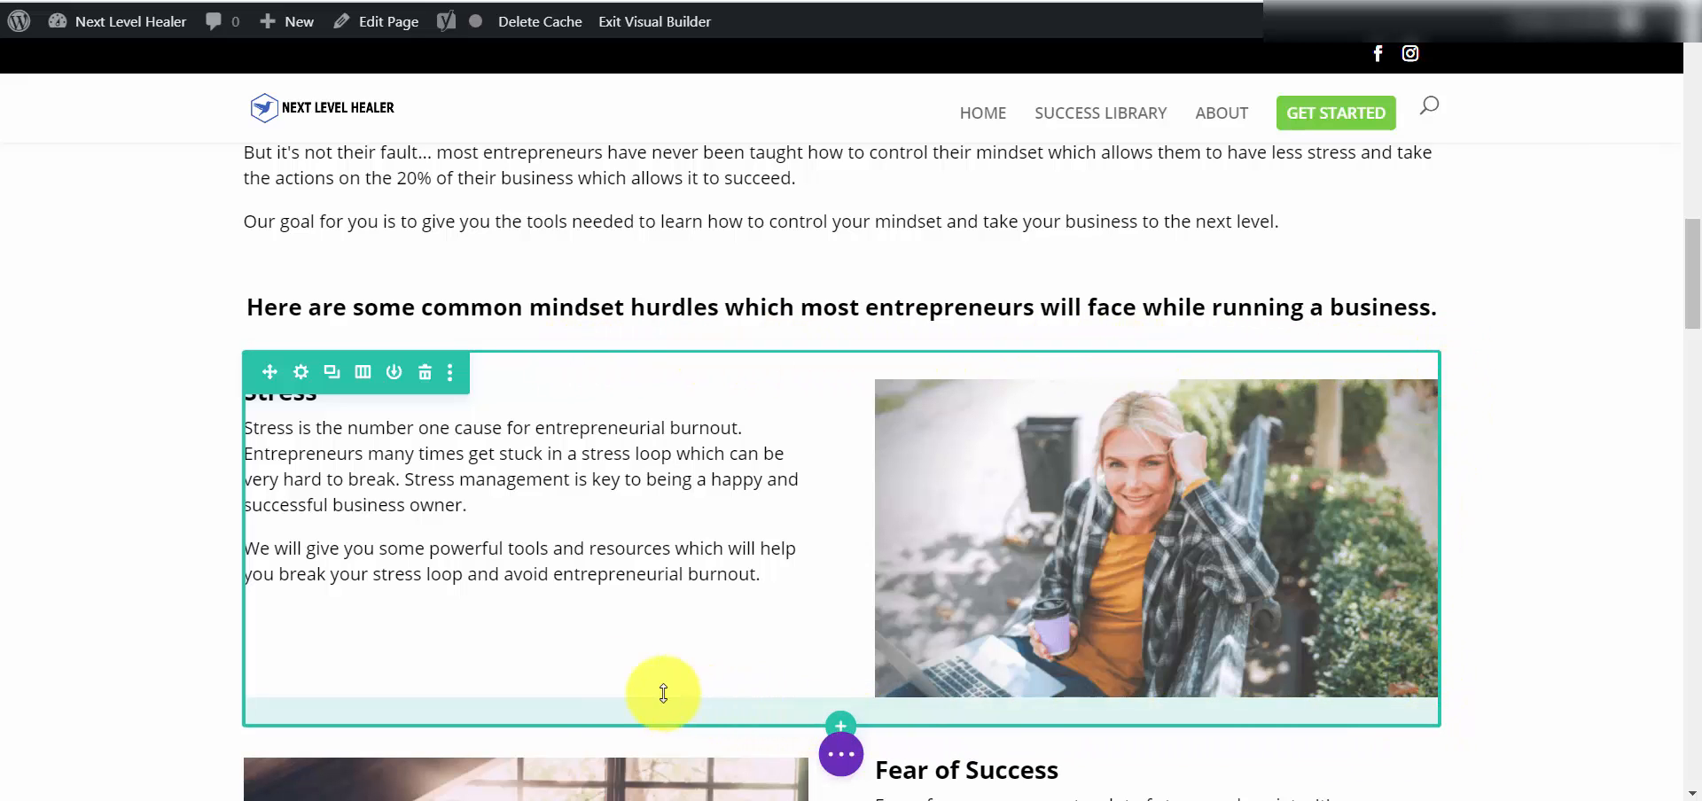
left_click(302, 372)
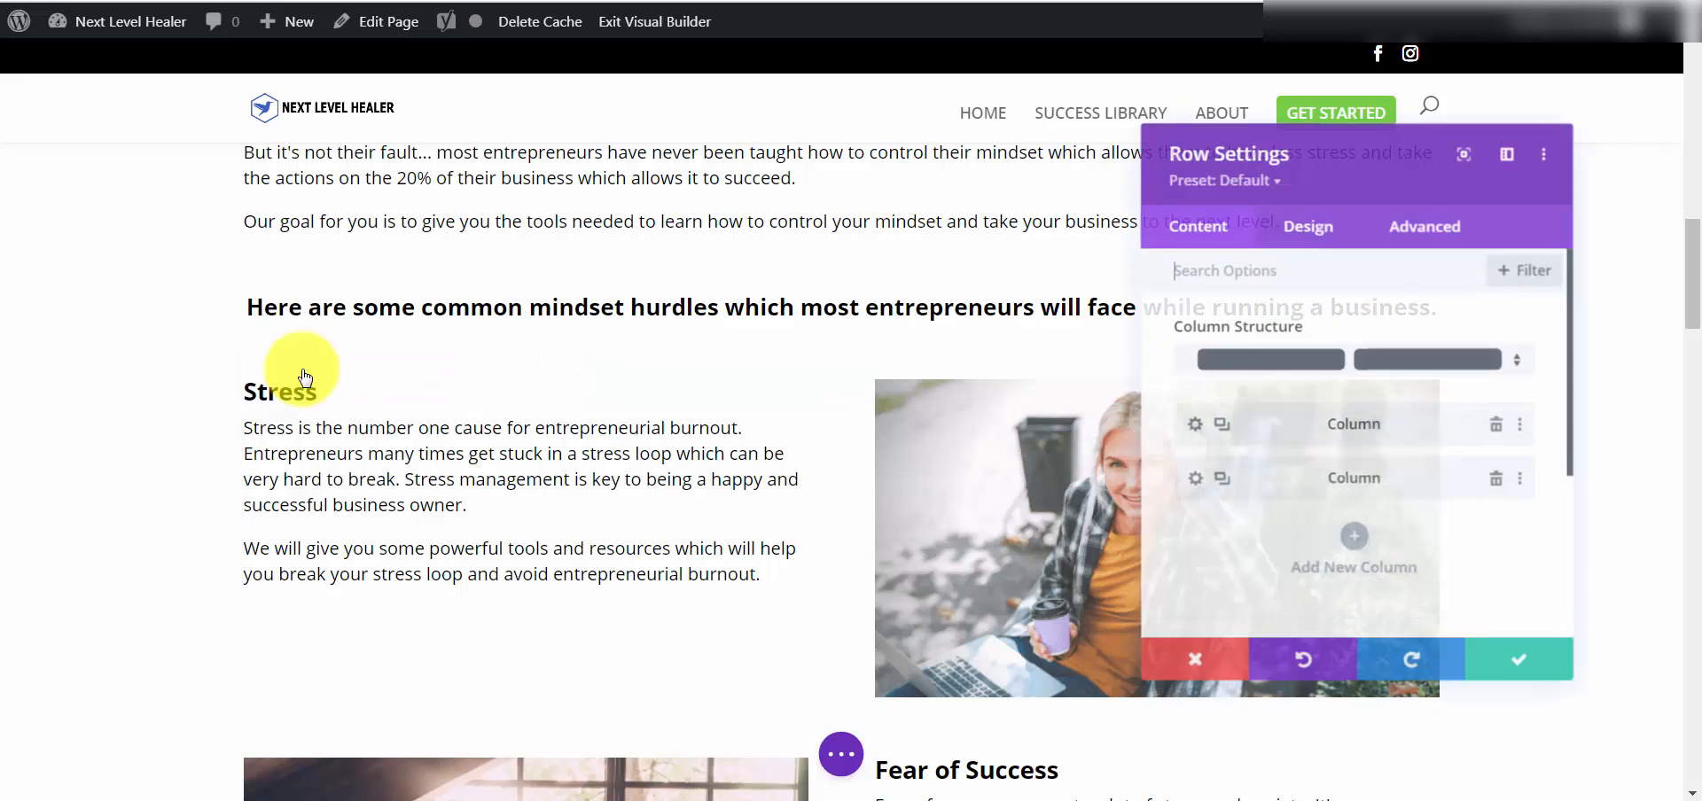
left_click(1191, 425)
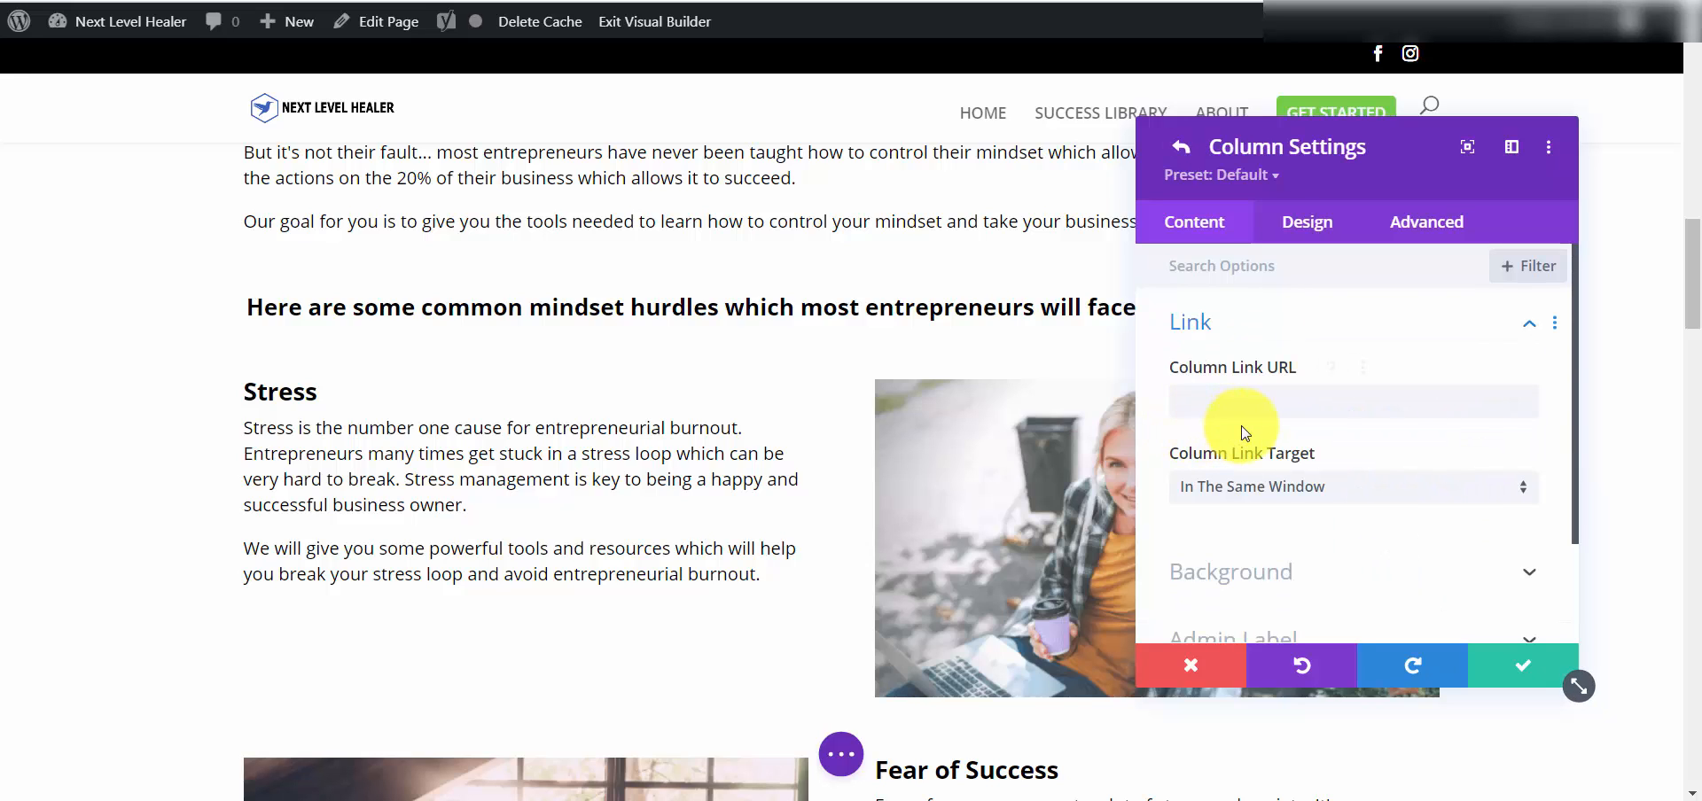
scroll(1263, 410, "down", 2)
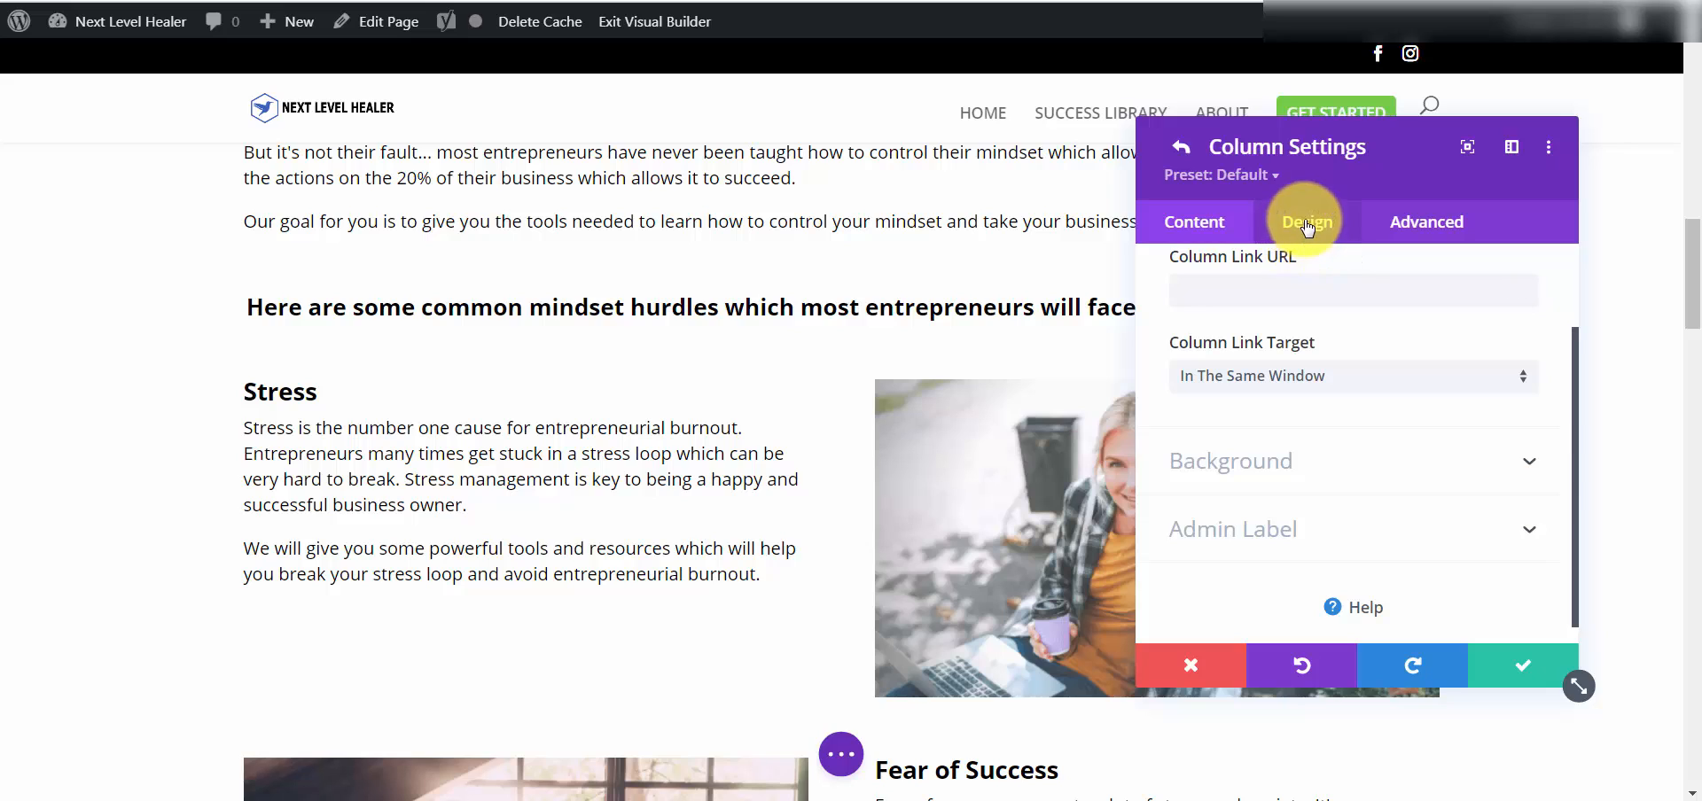
left_click(1307, 225)
left_click(1189, 219)
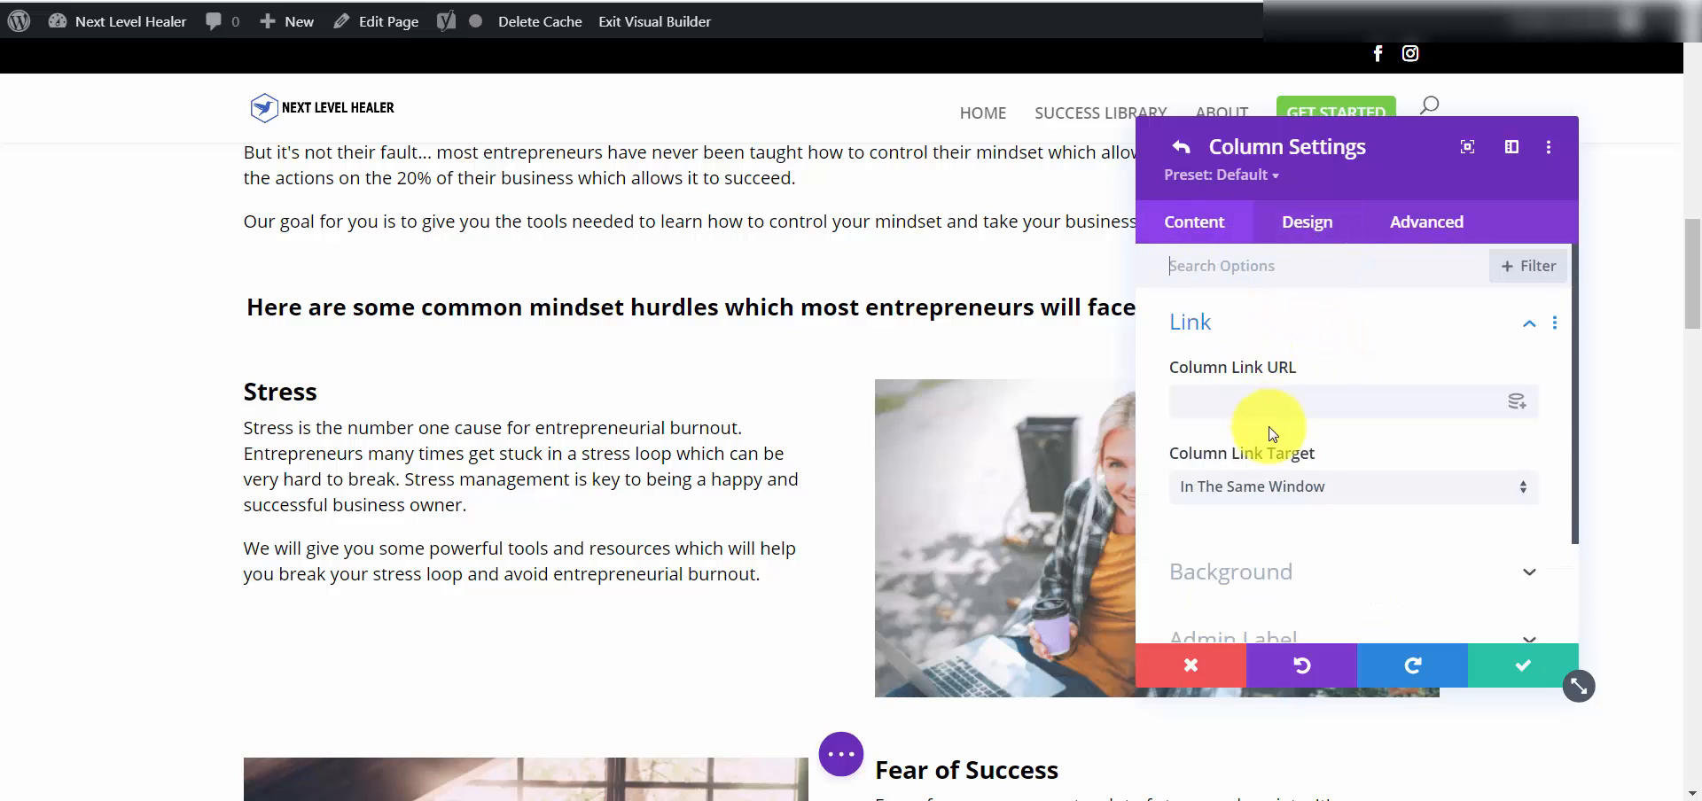
scroll(1269, 433, "down", 3)
left_click(1274, 445)
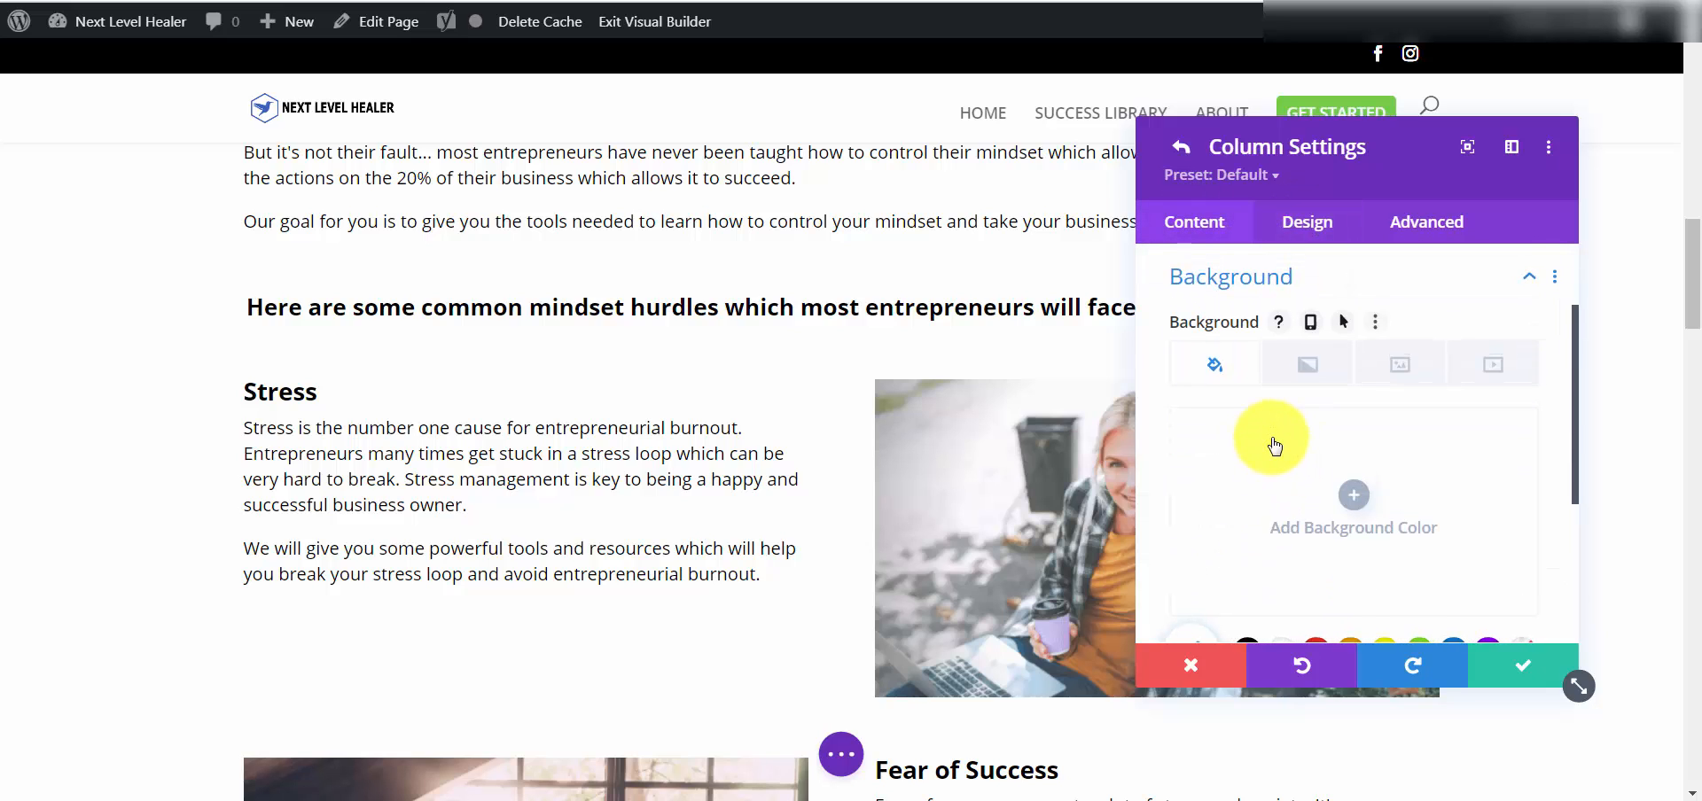
left_click(1196, 664)
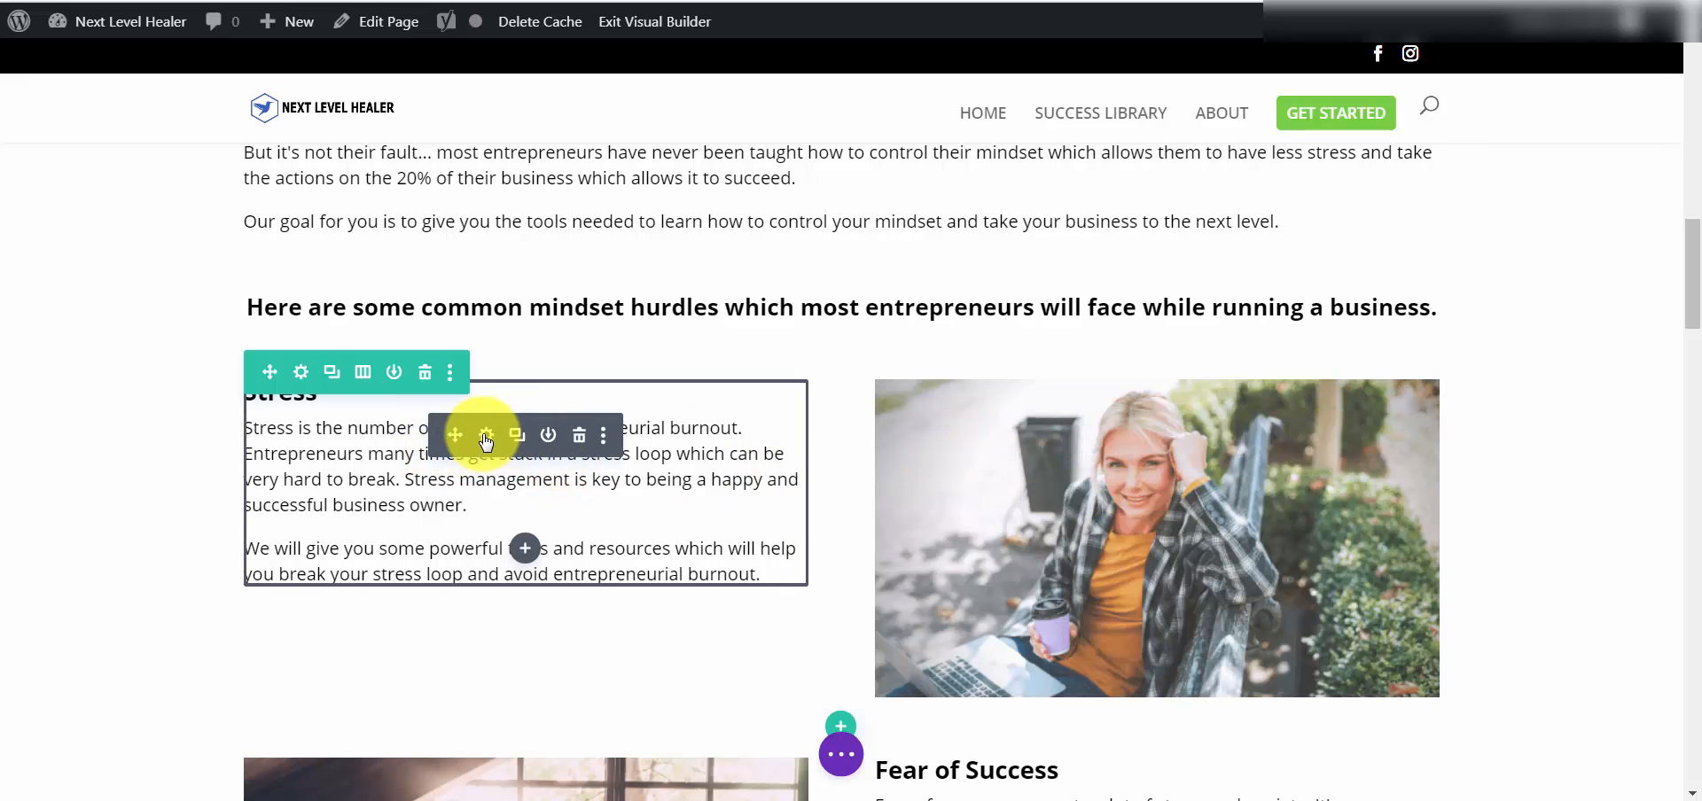
Open the settings of the Stress text module and highlight its "Stress" heading in the body content and on the page.
left_click(486, 438)
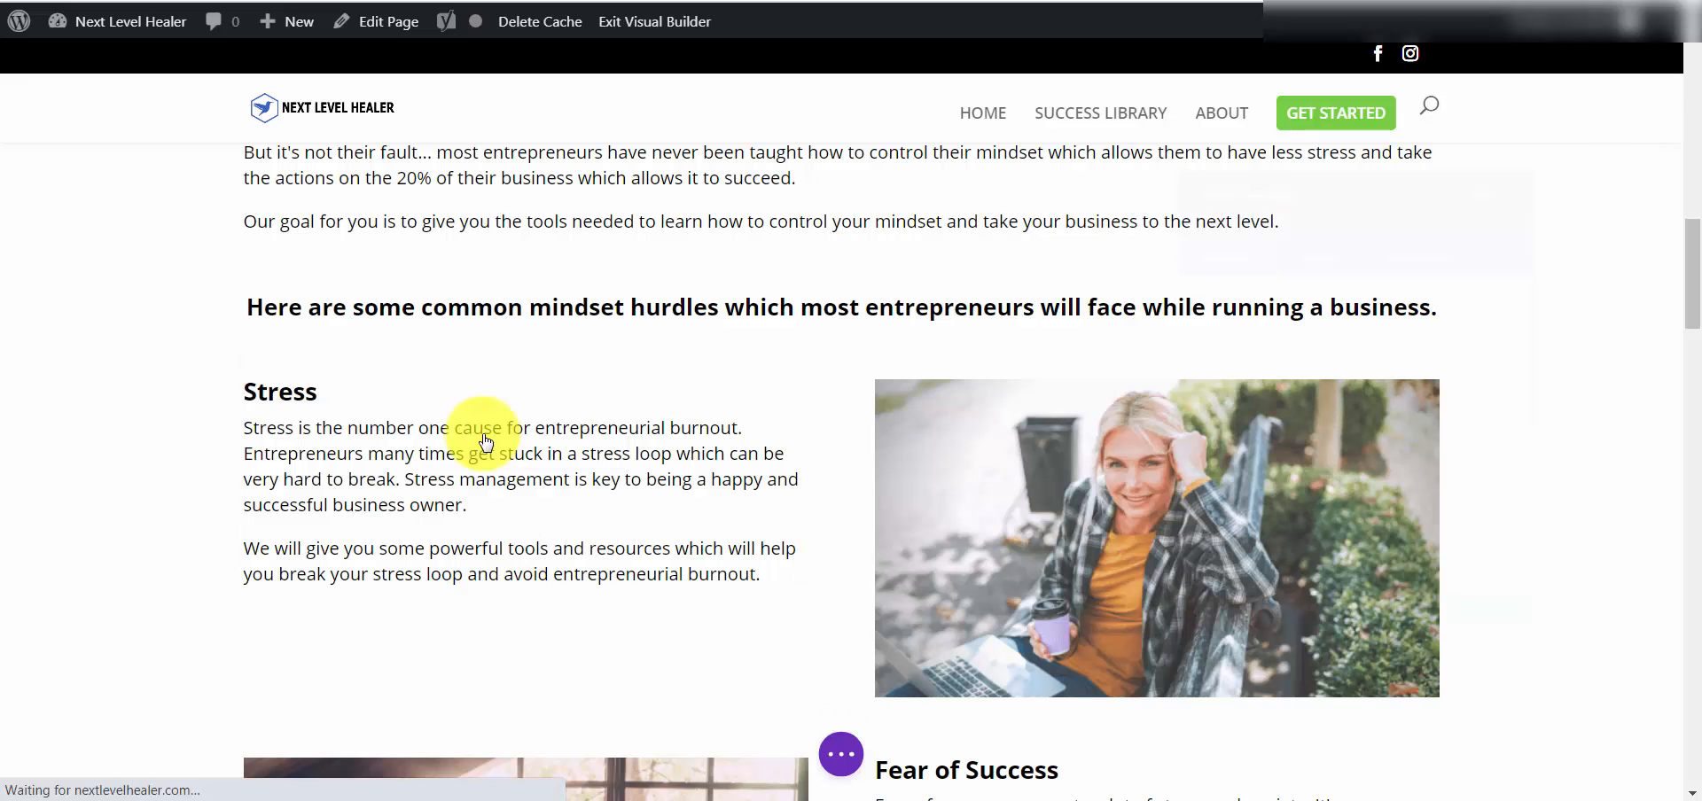
scroll(1329, 425, "down", 3)
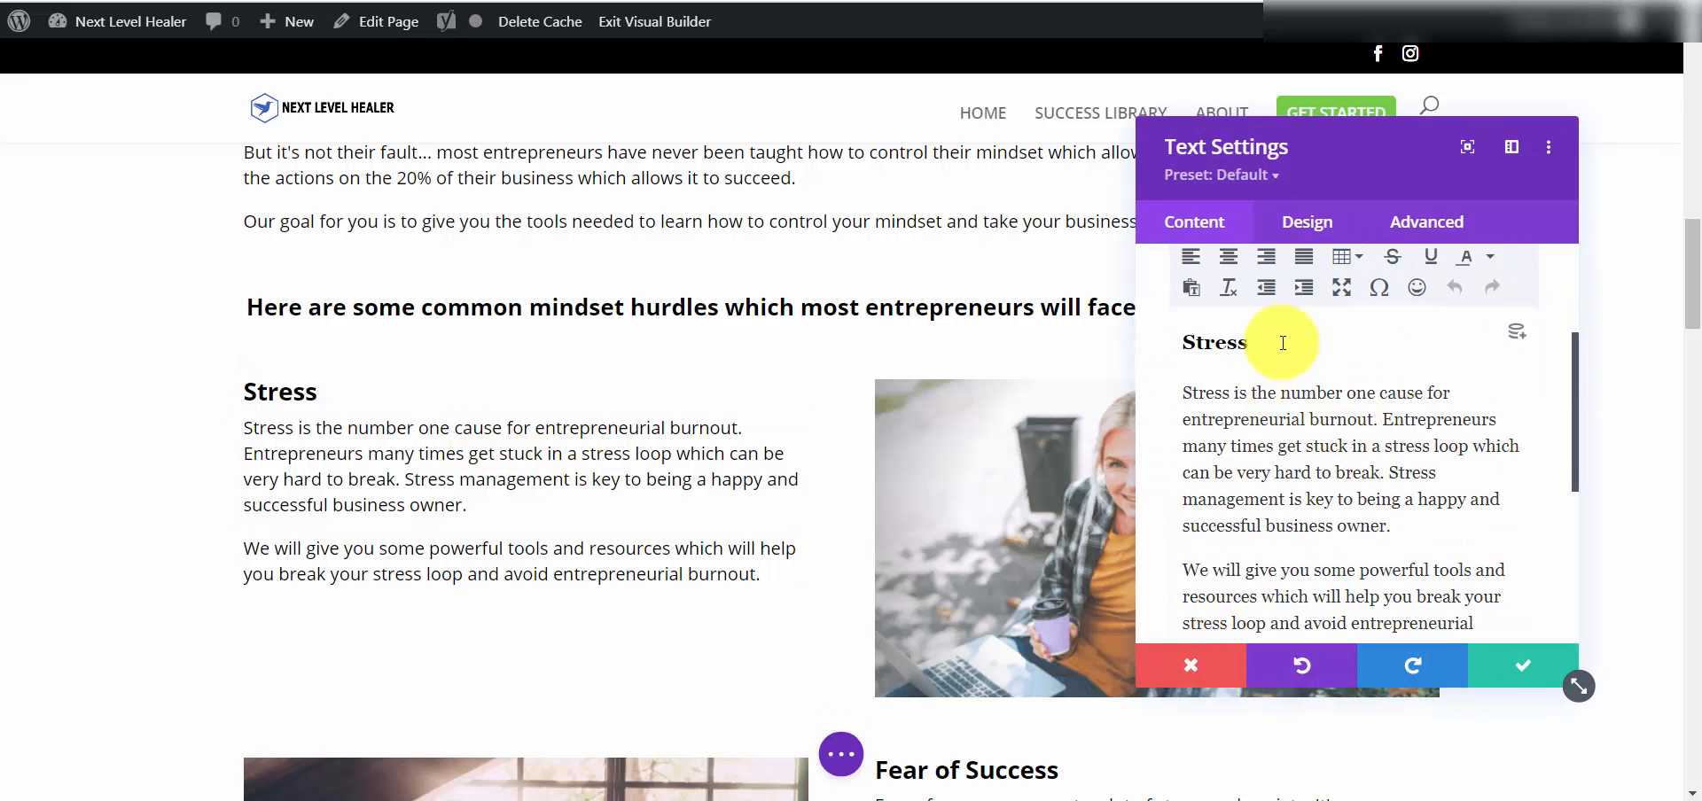
double_click(1187, 342)
left_click_drag(301, 399, 279, 394)
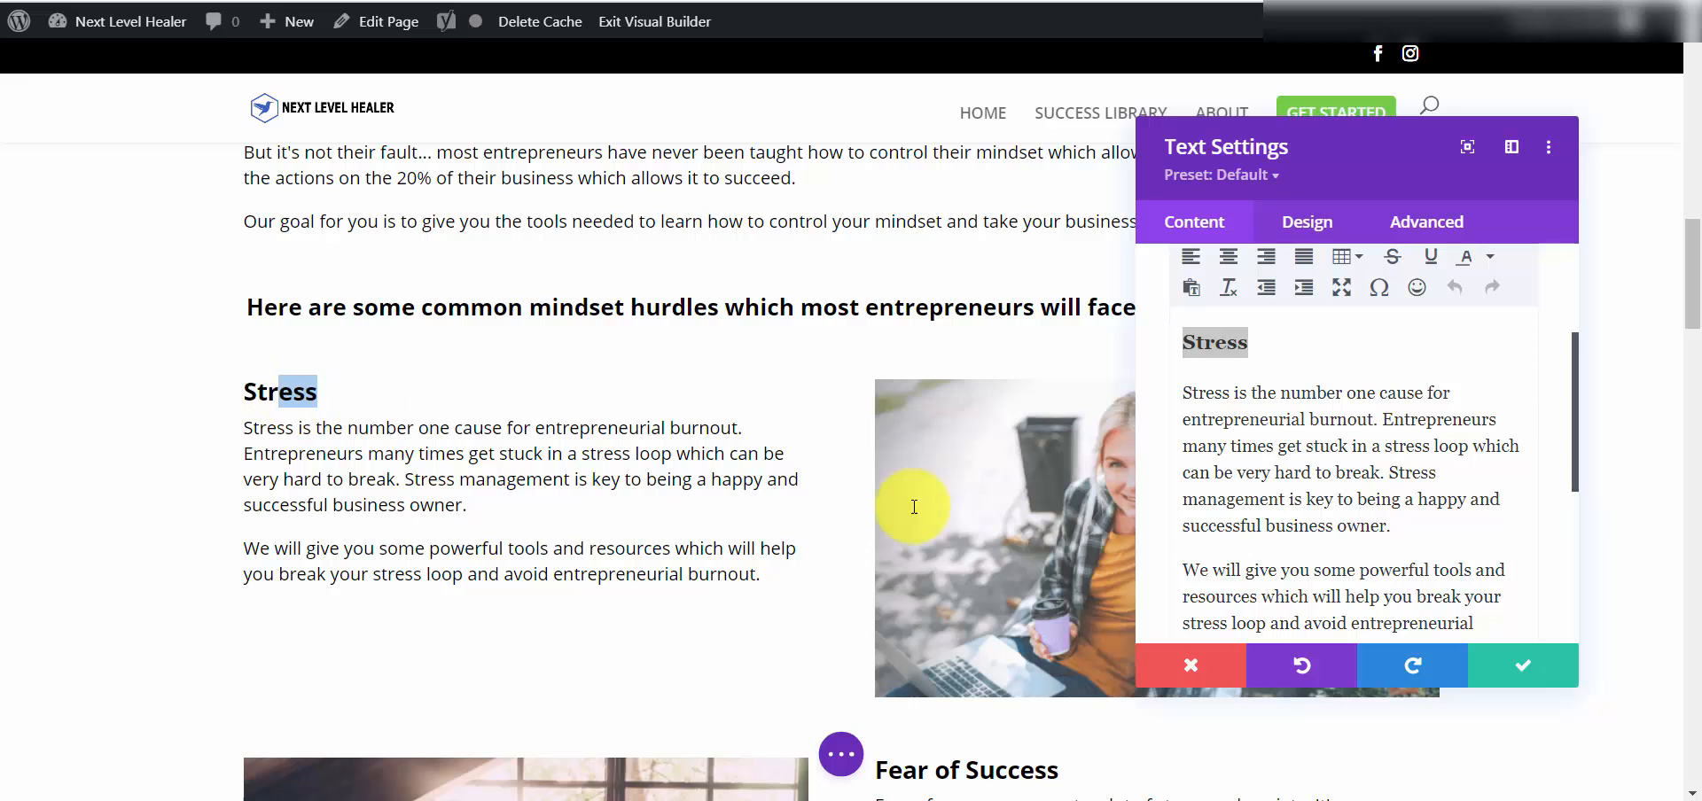
Examine the Stress module's second body paragraph and open its link options.
left_click(1402, 570)
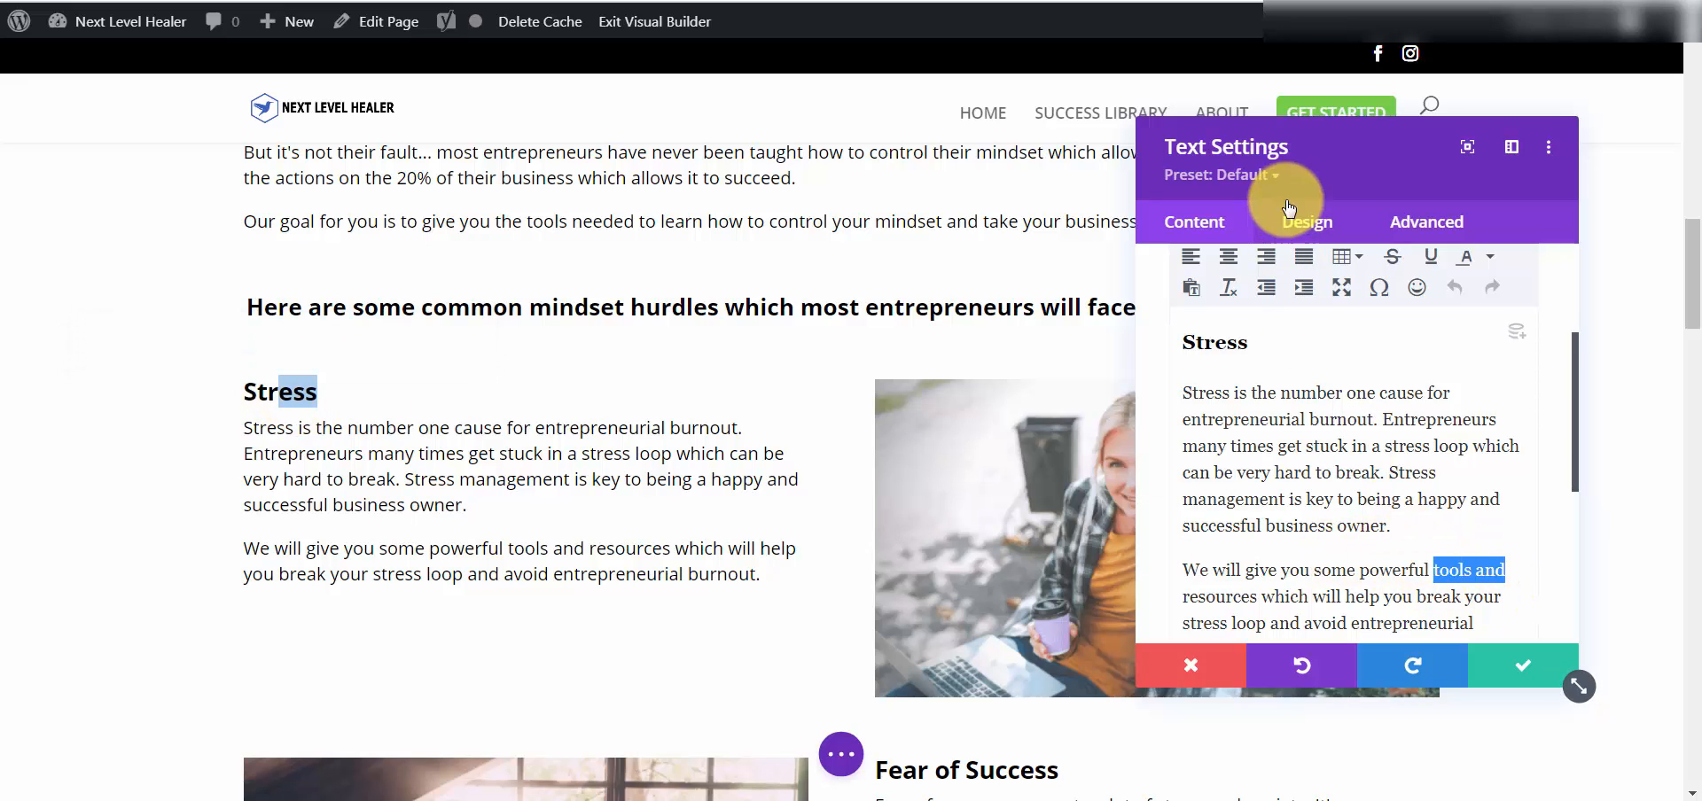
scroll(1329, 487, "down", 3)
scroll(1347, 492, "down", 2)
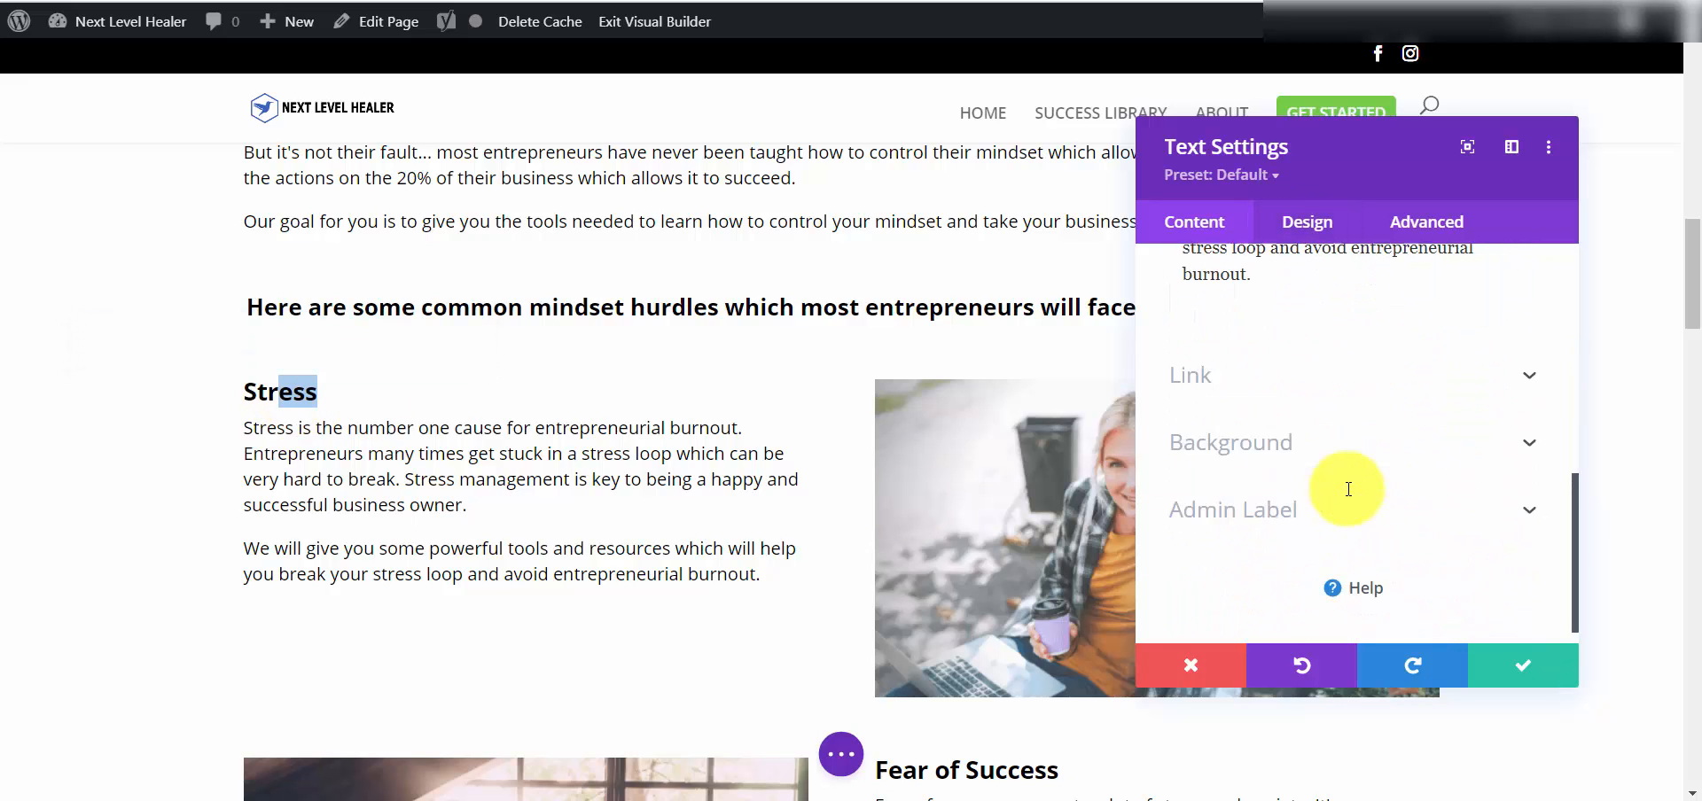
left_click(1382, 393)
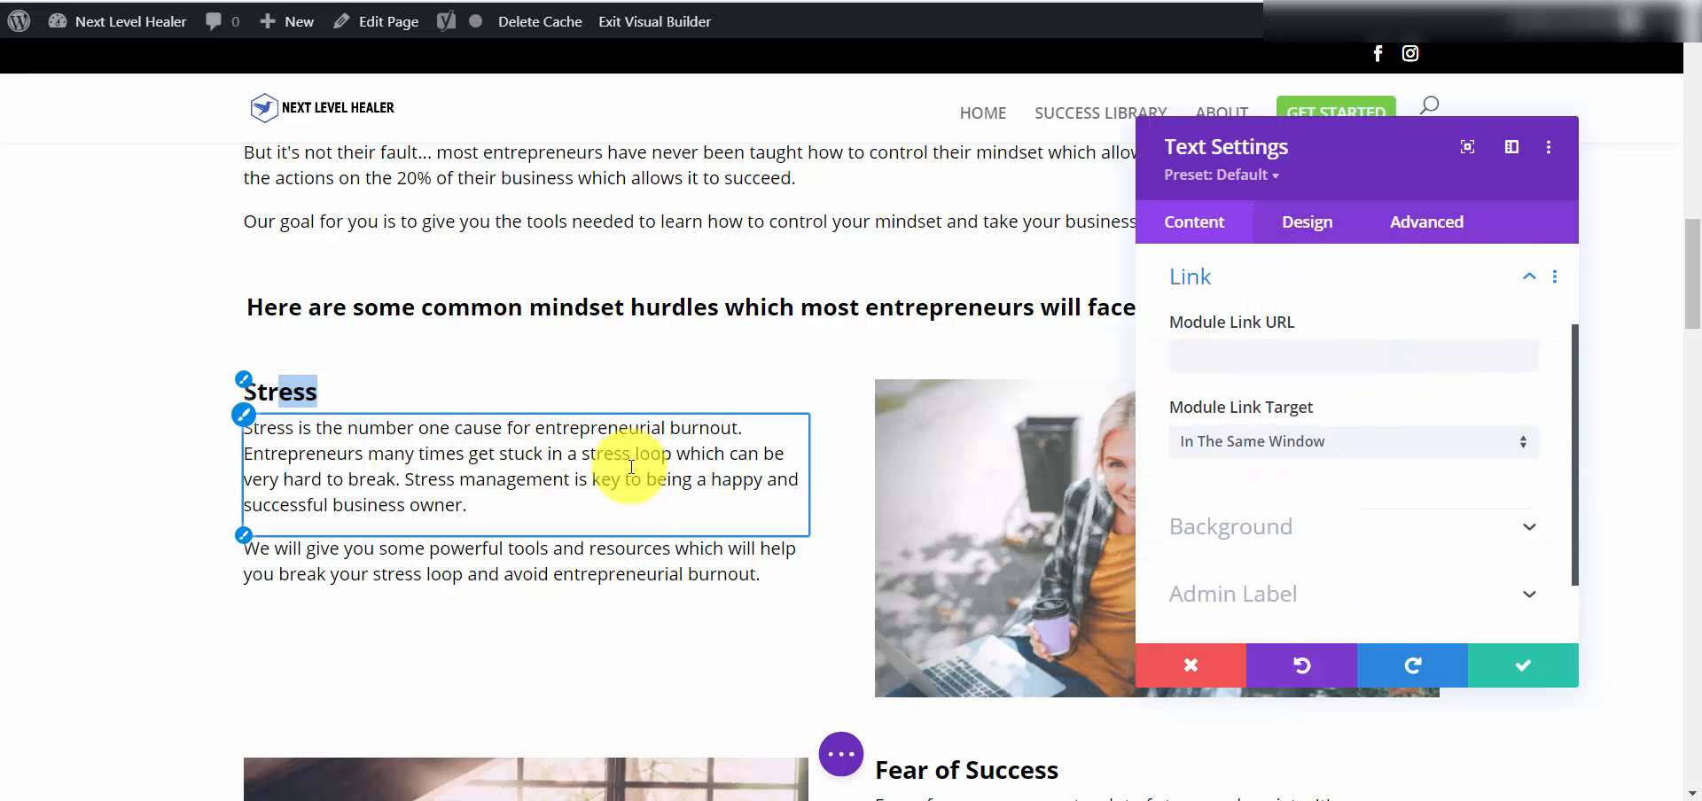
Try red on the Stress module's body text, set its text color to blue instead, and save the module.
left_click(1315, 232)
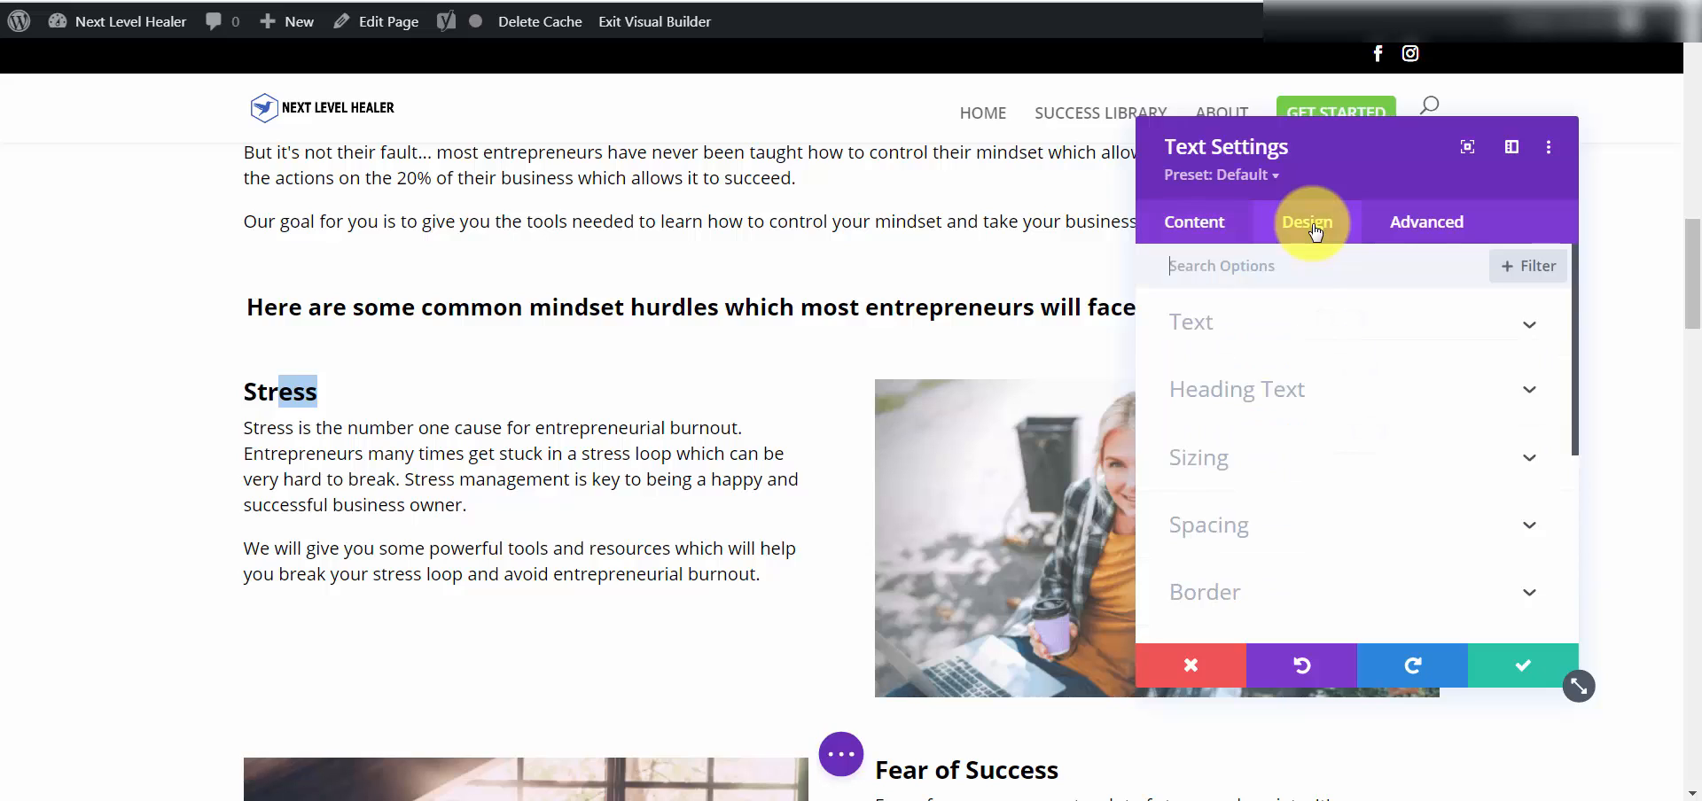
left_click(1248, 337)
scroll(1303, 422, "down", 4)
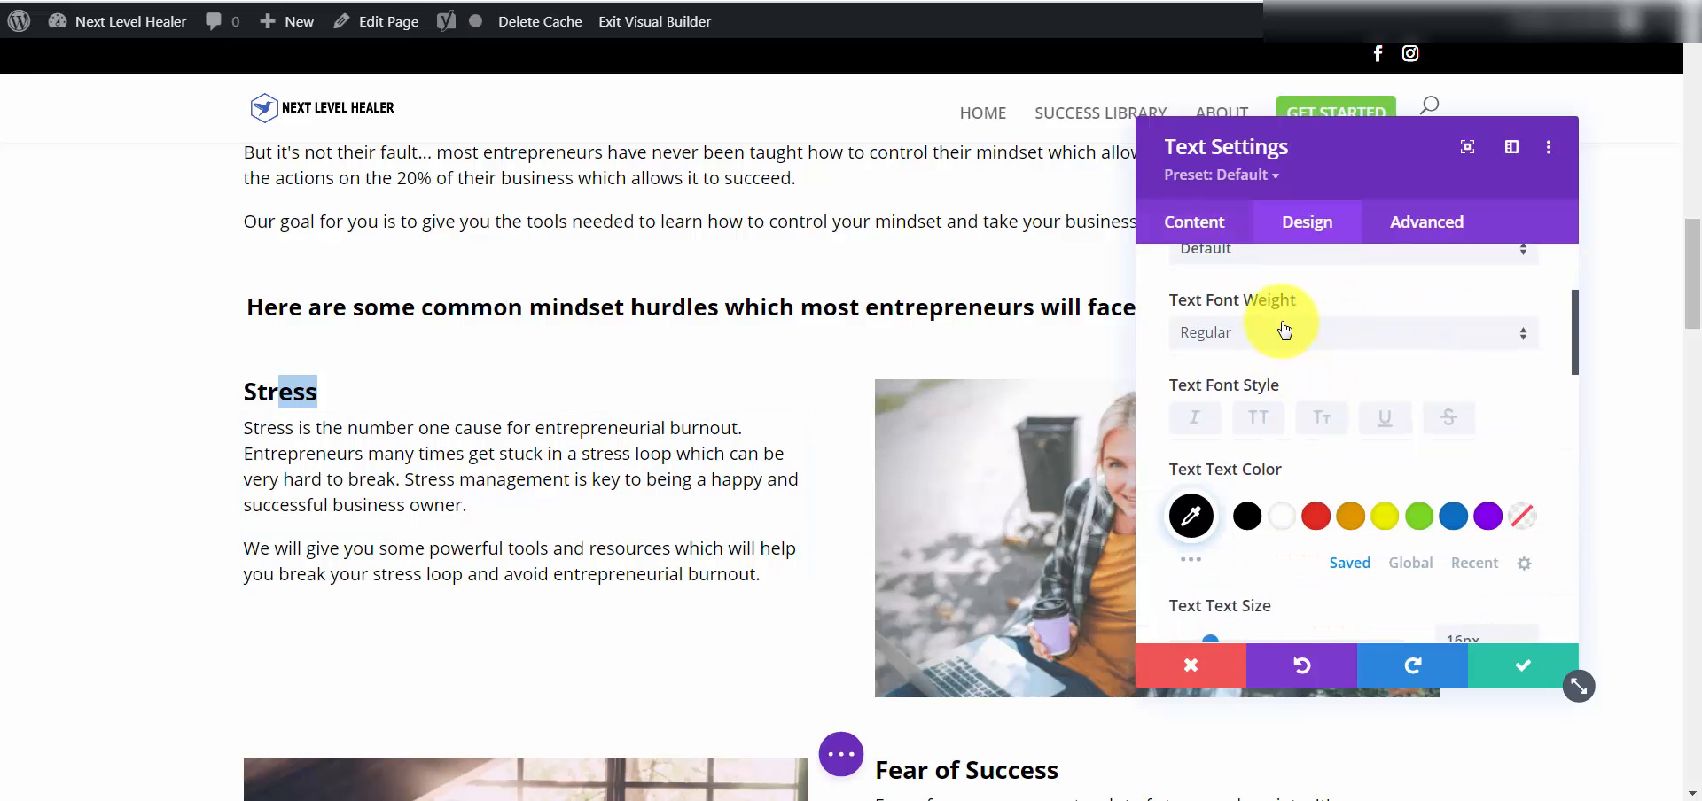
left_click(1317, 516)
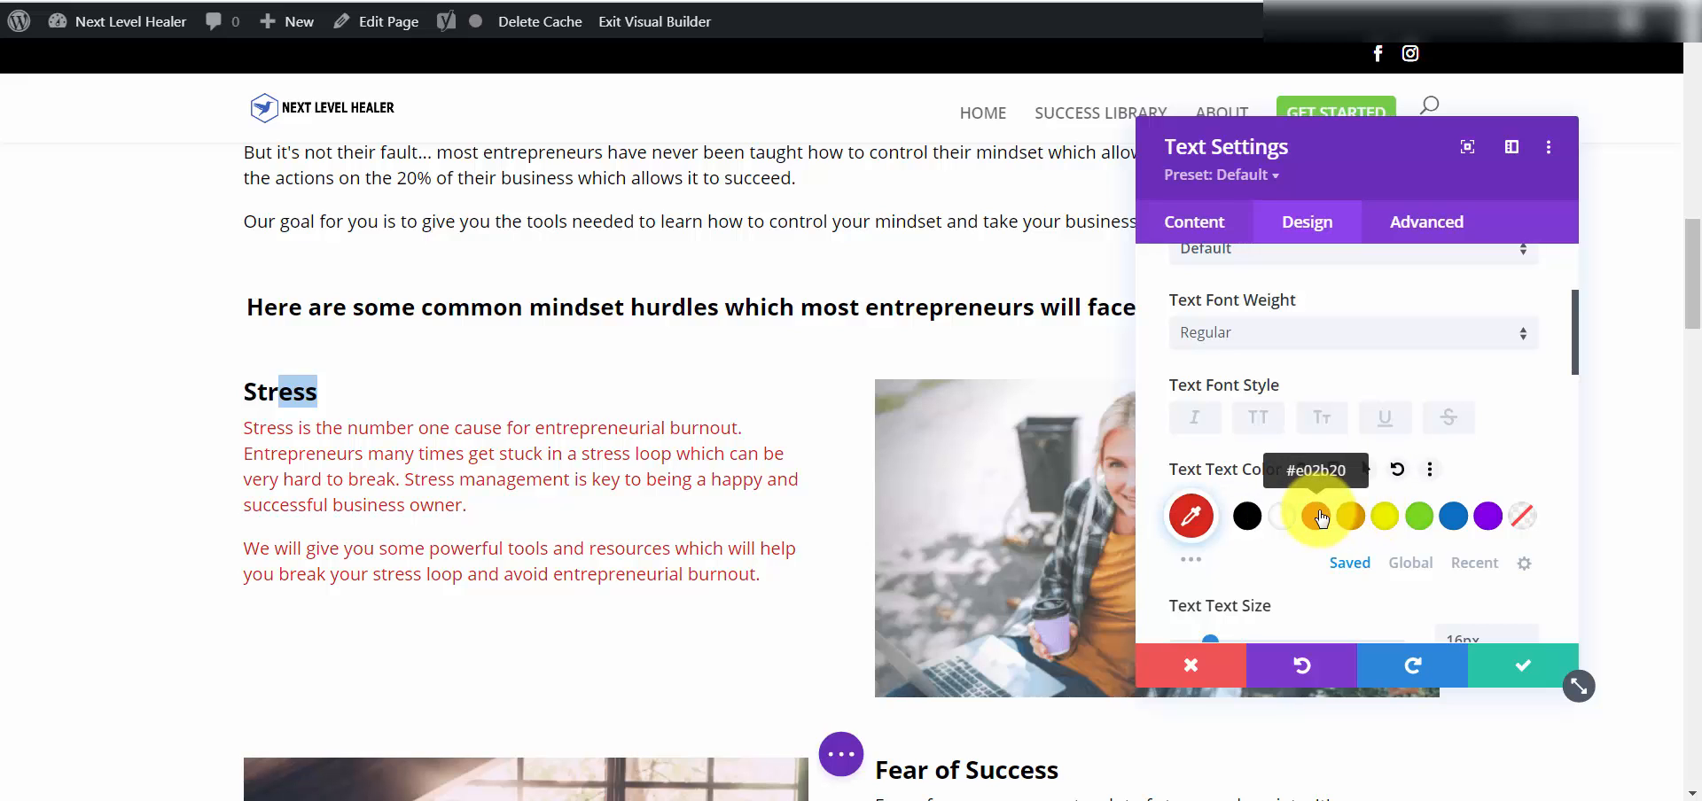
left_click(1460, 521)
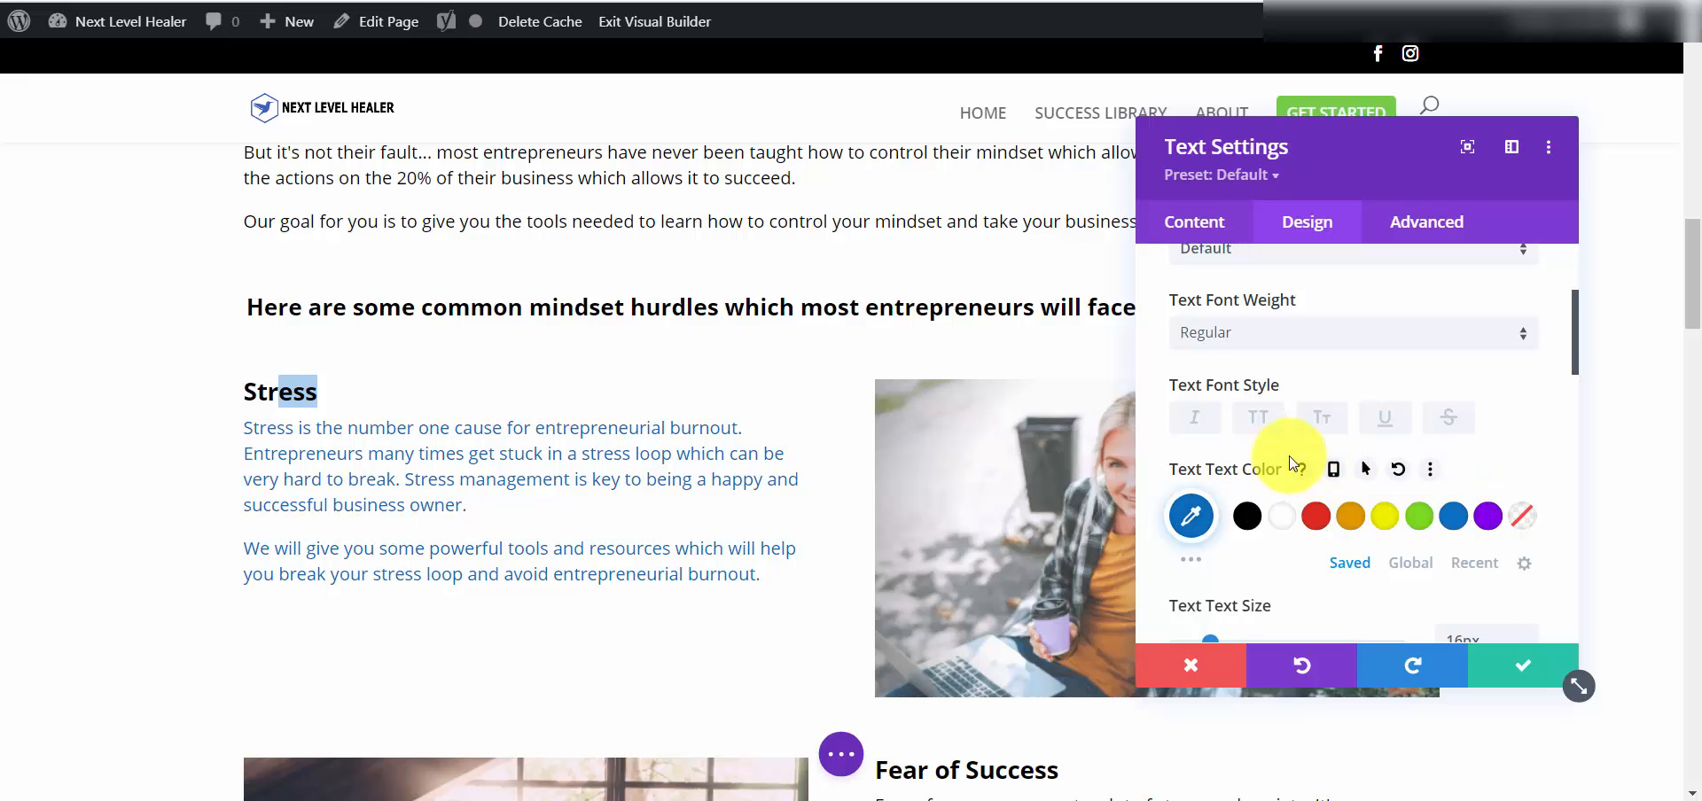
scroll(1279, 435, "down", 3)
scroll(1279, 434, "down", 4)
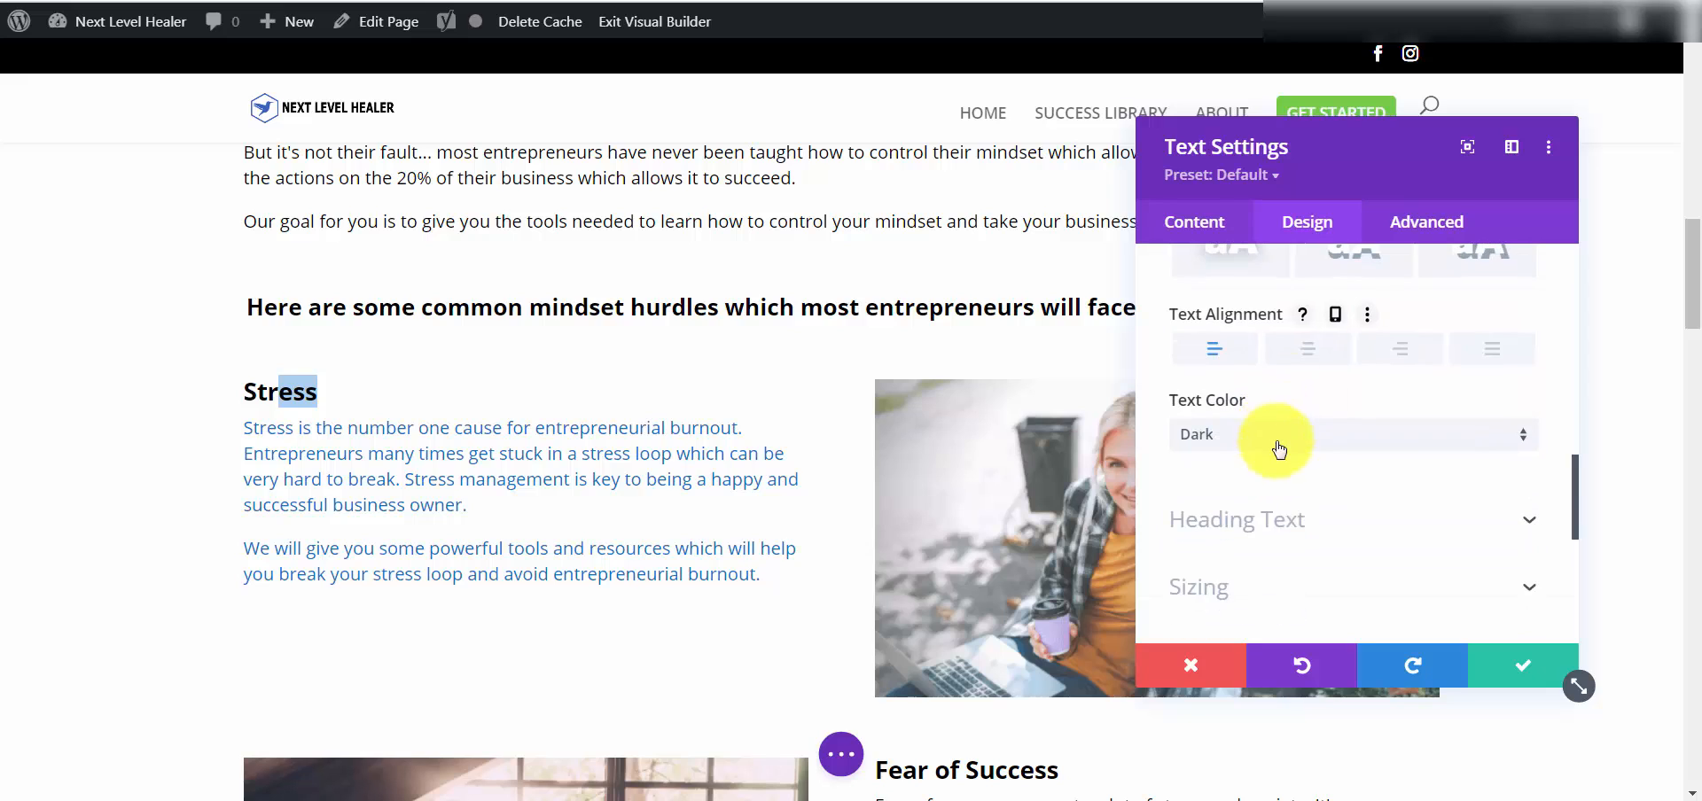
left_click(1522, 674)
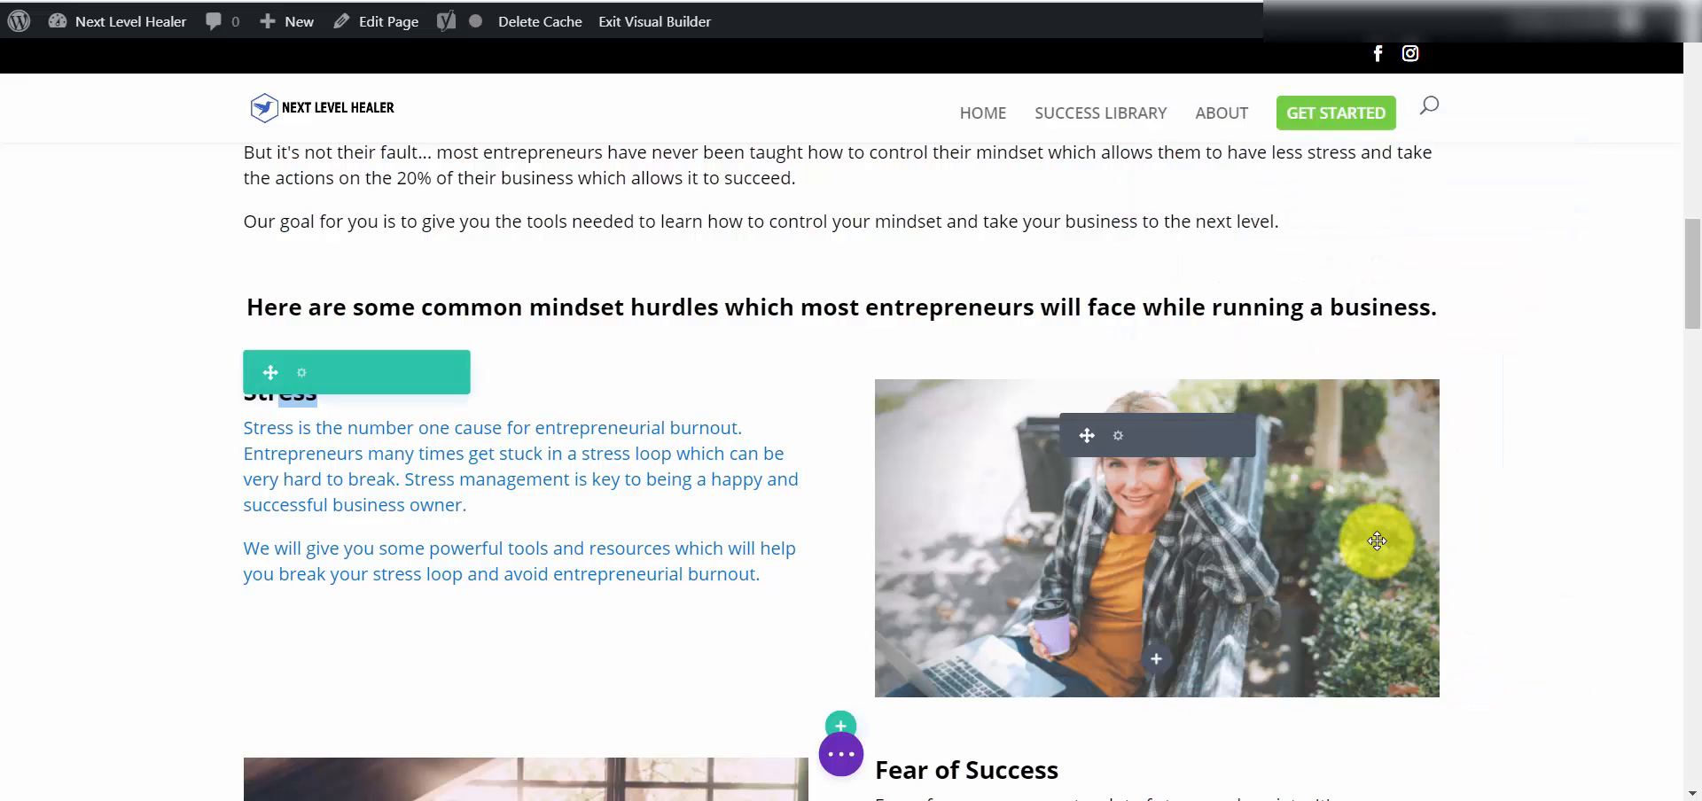
Open the Stress row's image settings and view the file upload and media library options for replacing the picture.
scroll(1018, 497, "down", 10)
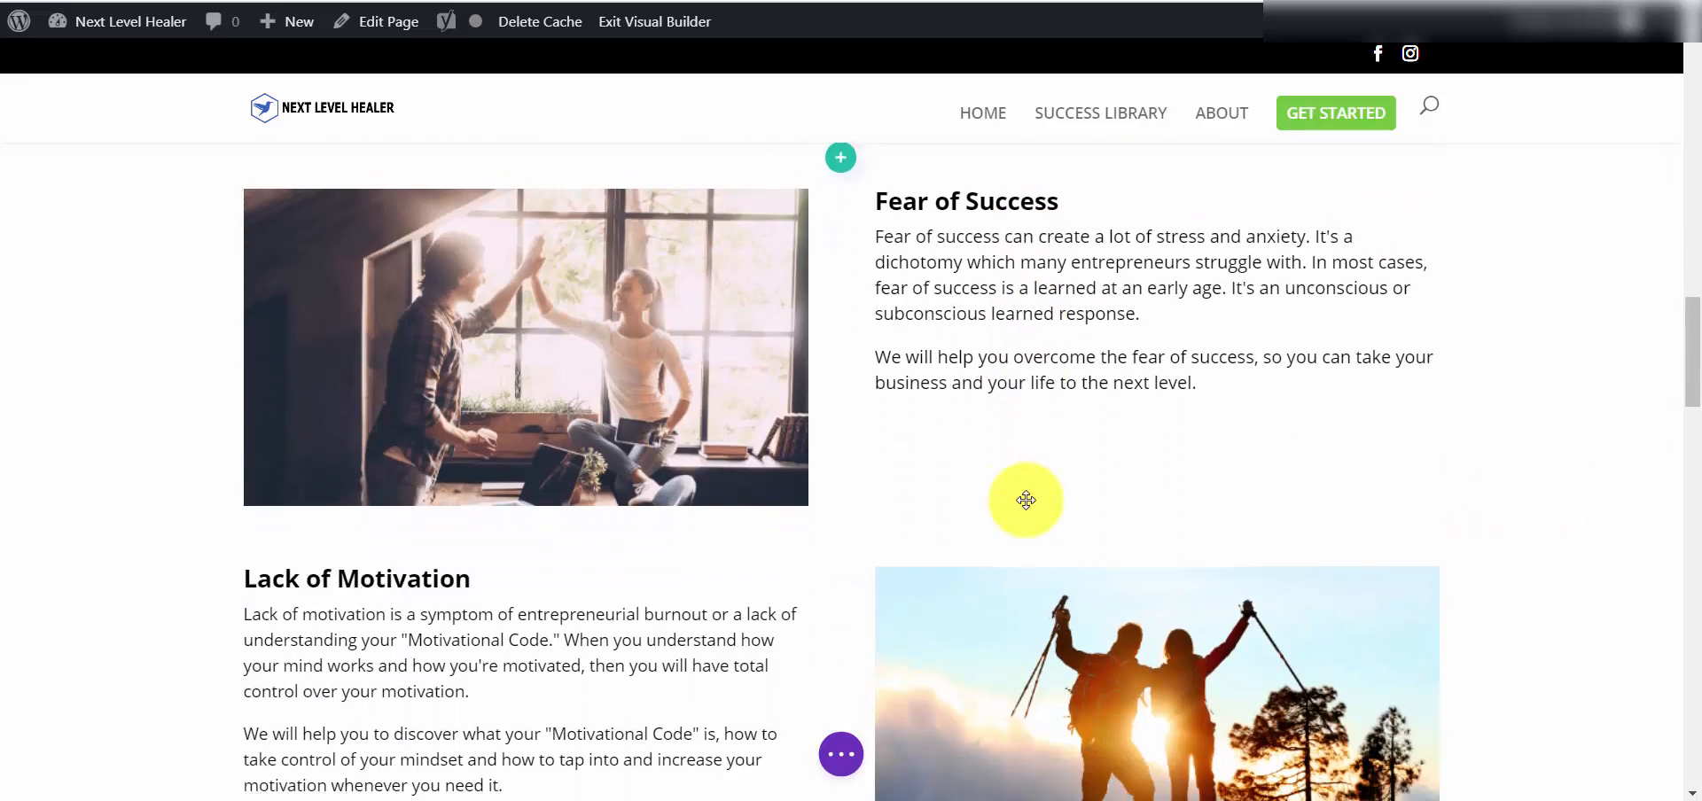
scroll(1030, 498, "up", 9)
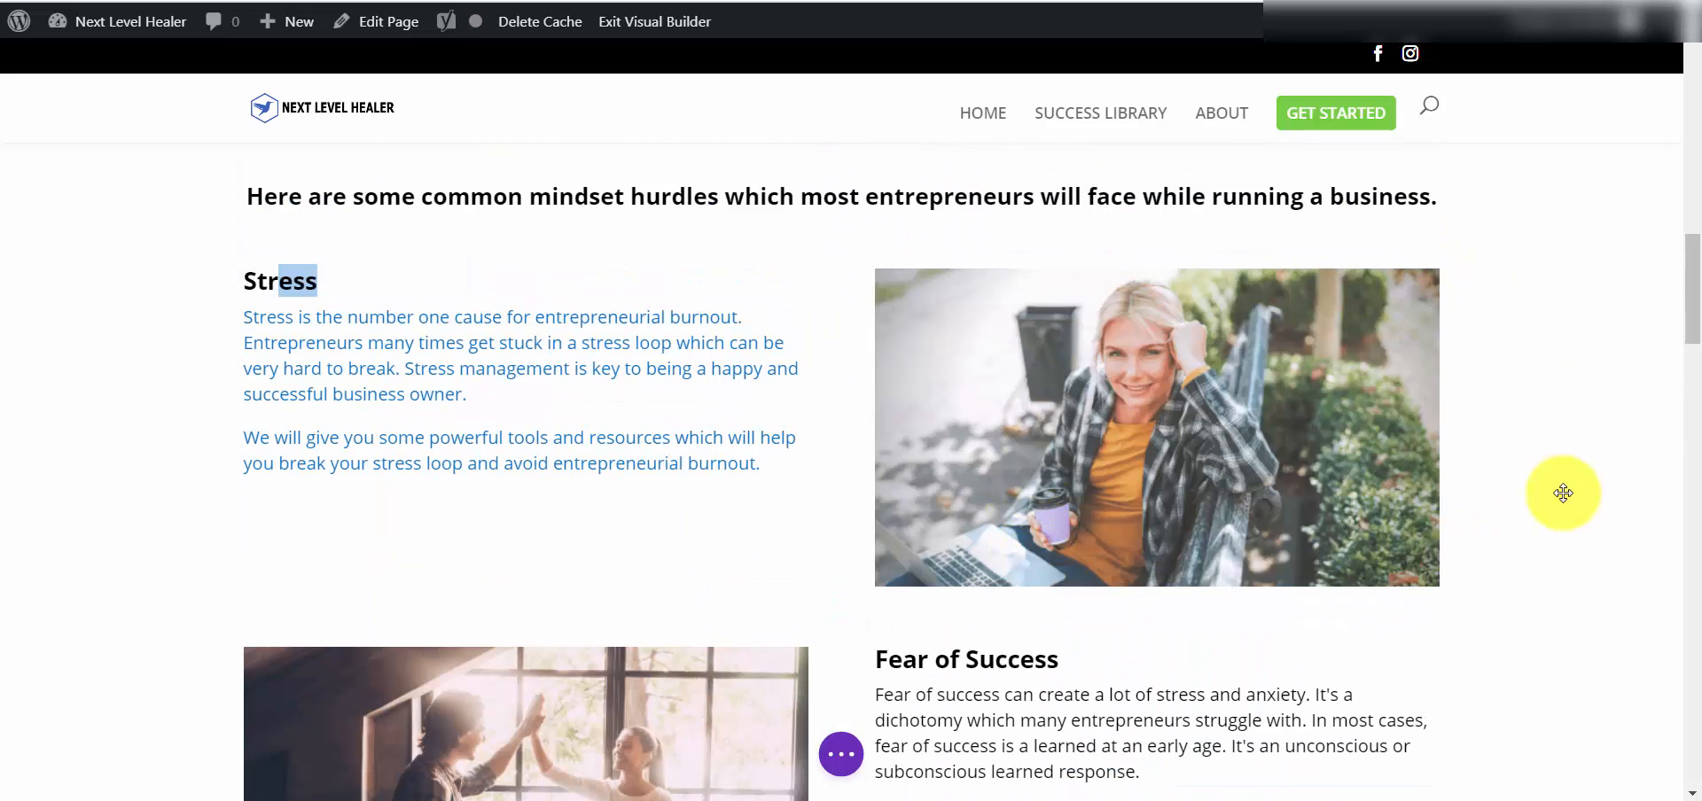
left_click(1117, 327)
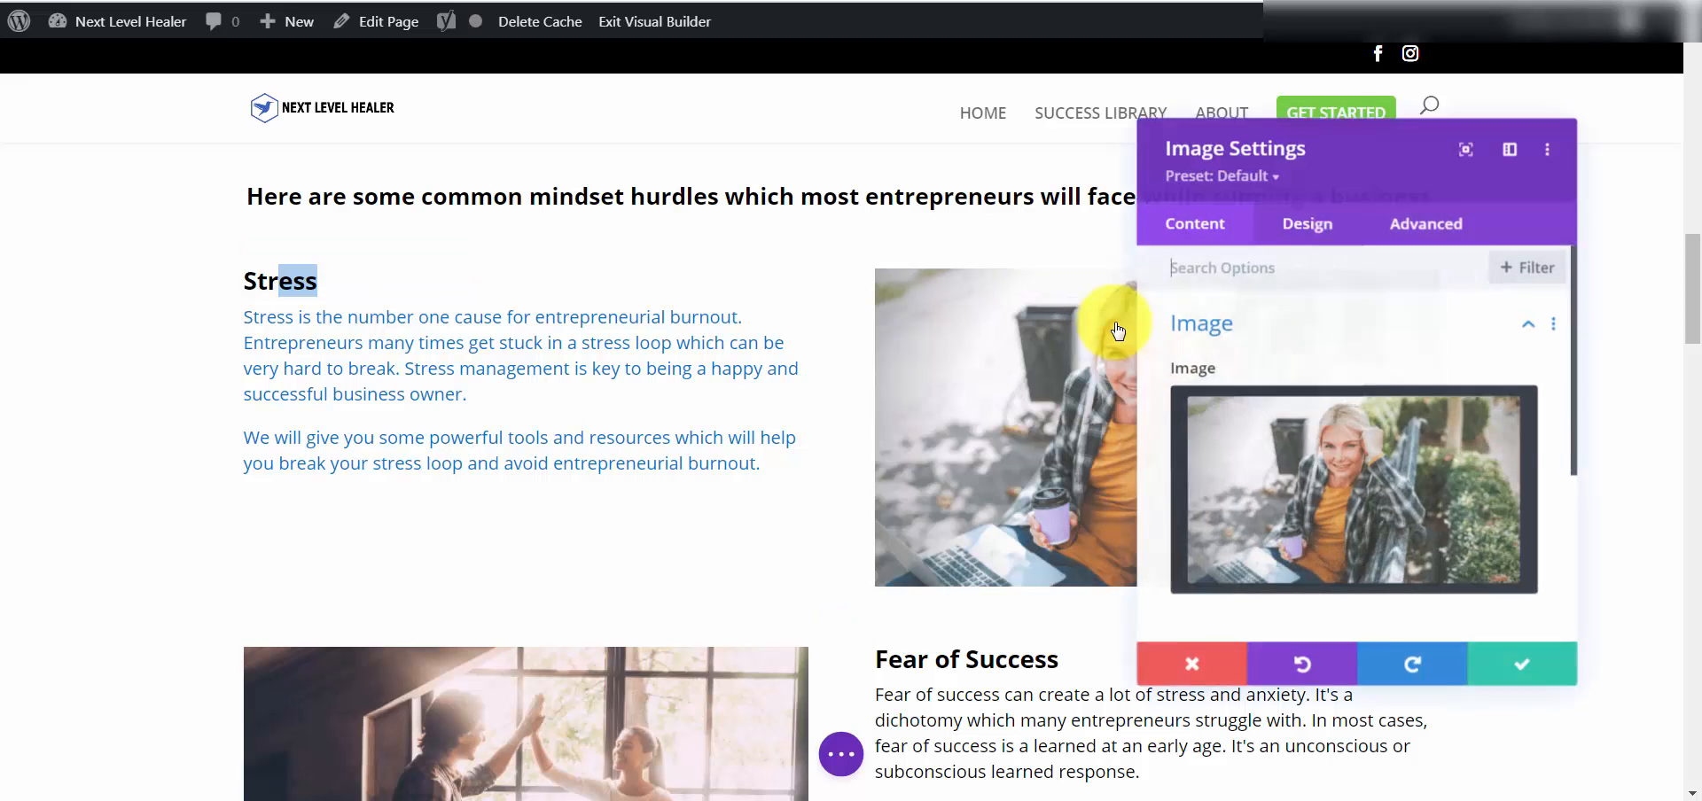
mouse_move(1338, 447)
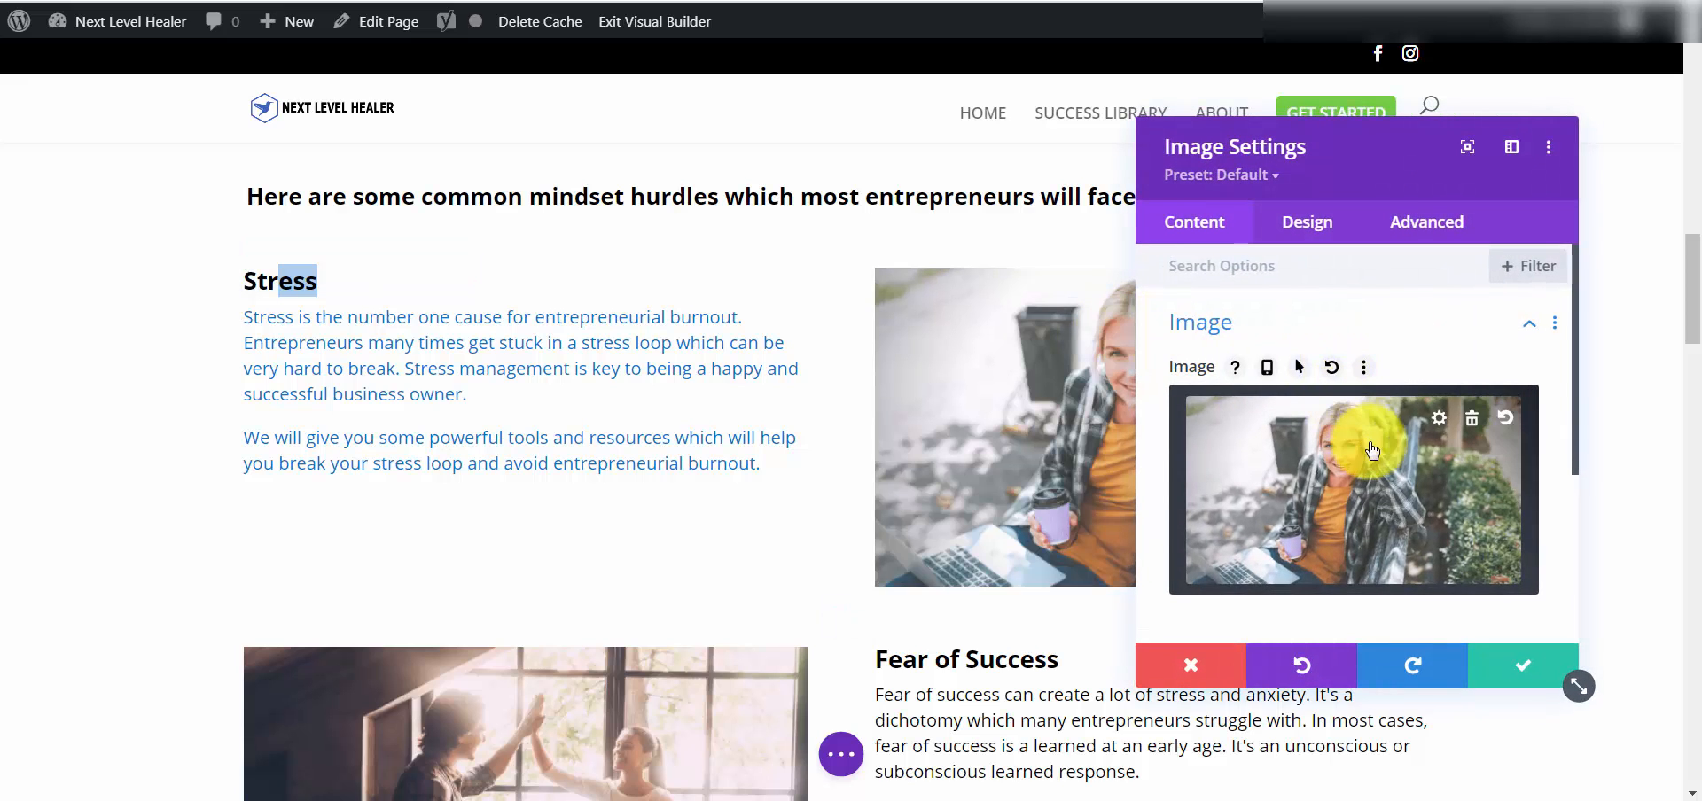
left_click(1439, 420)
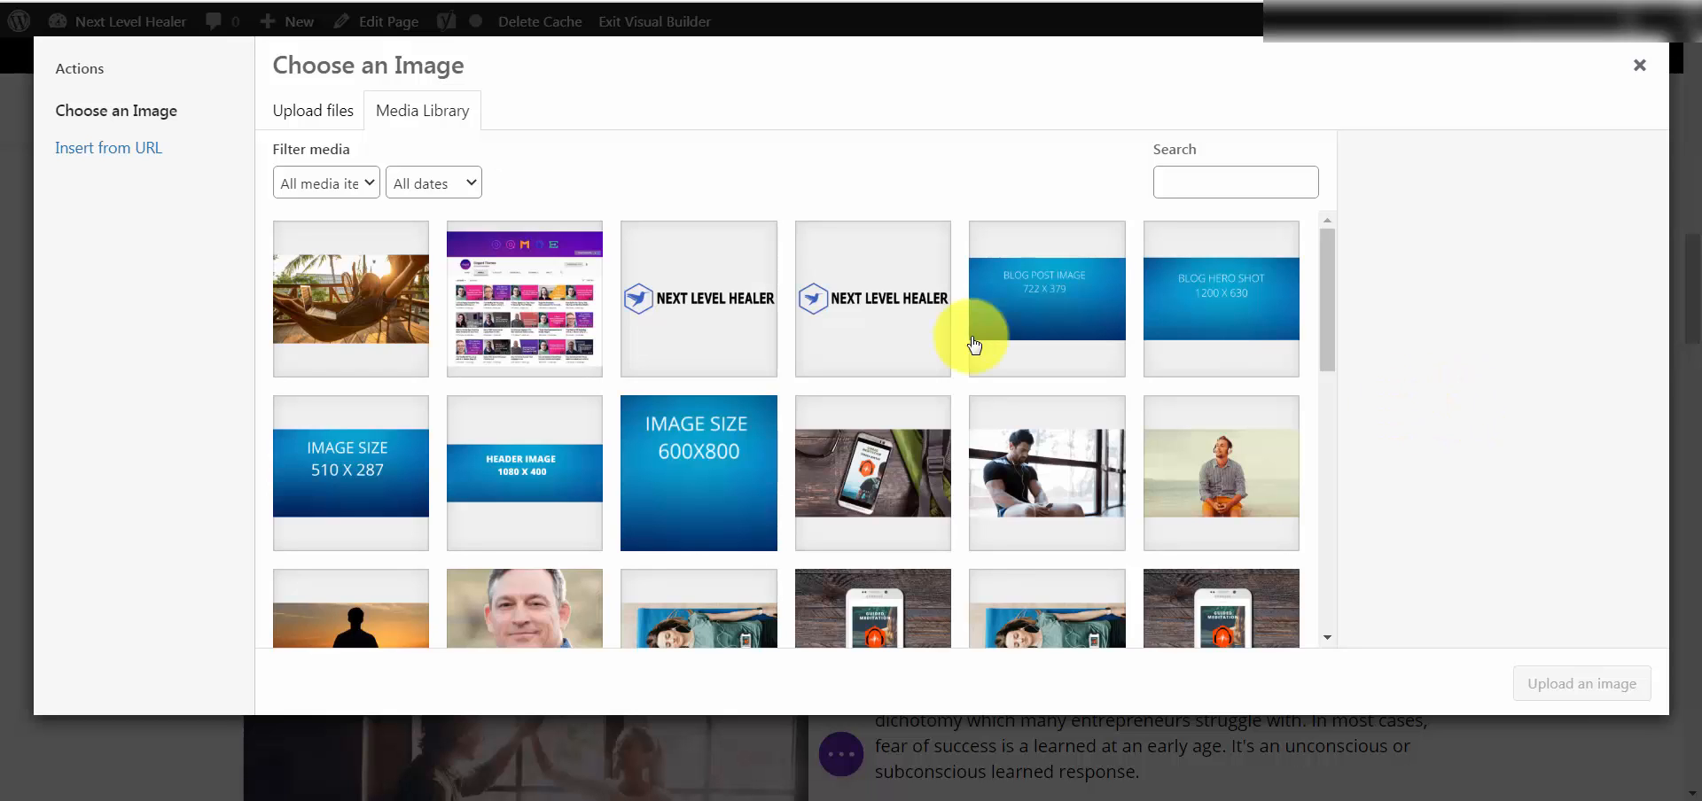
left_click(327, 123)
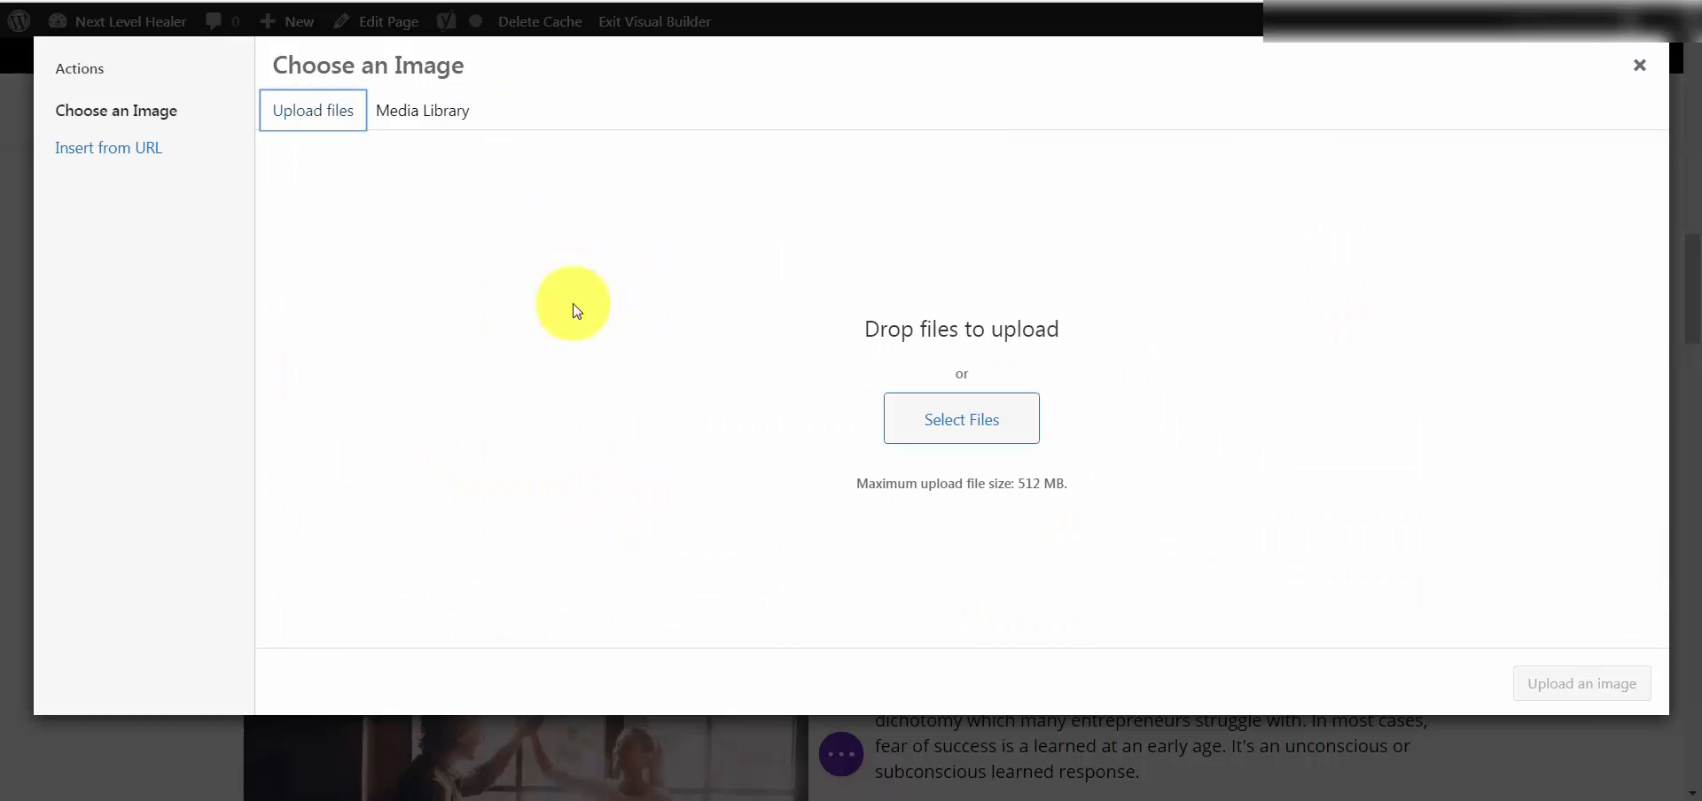
left_click(401, 118)
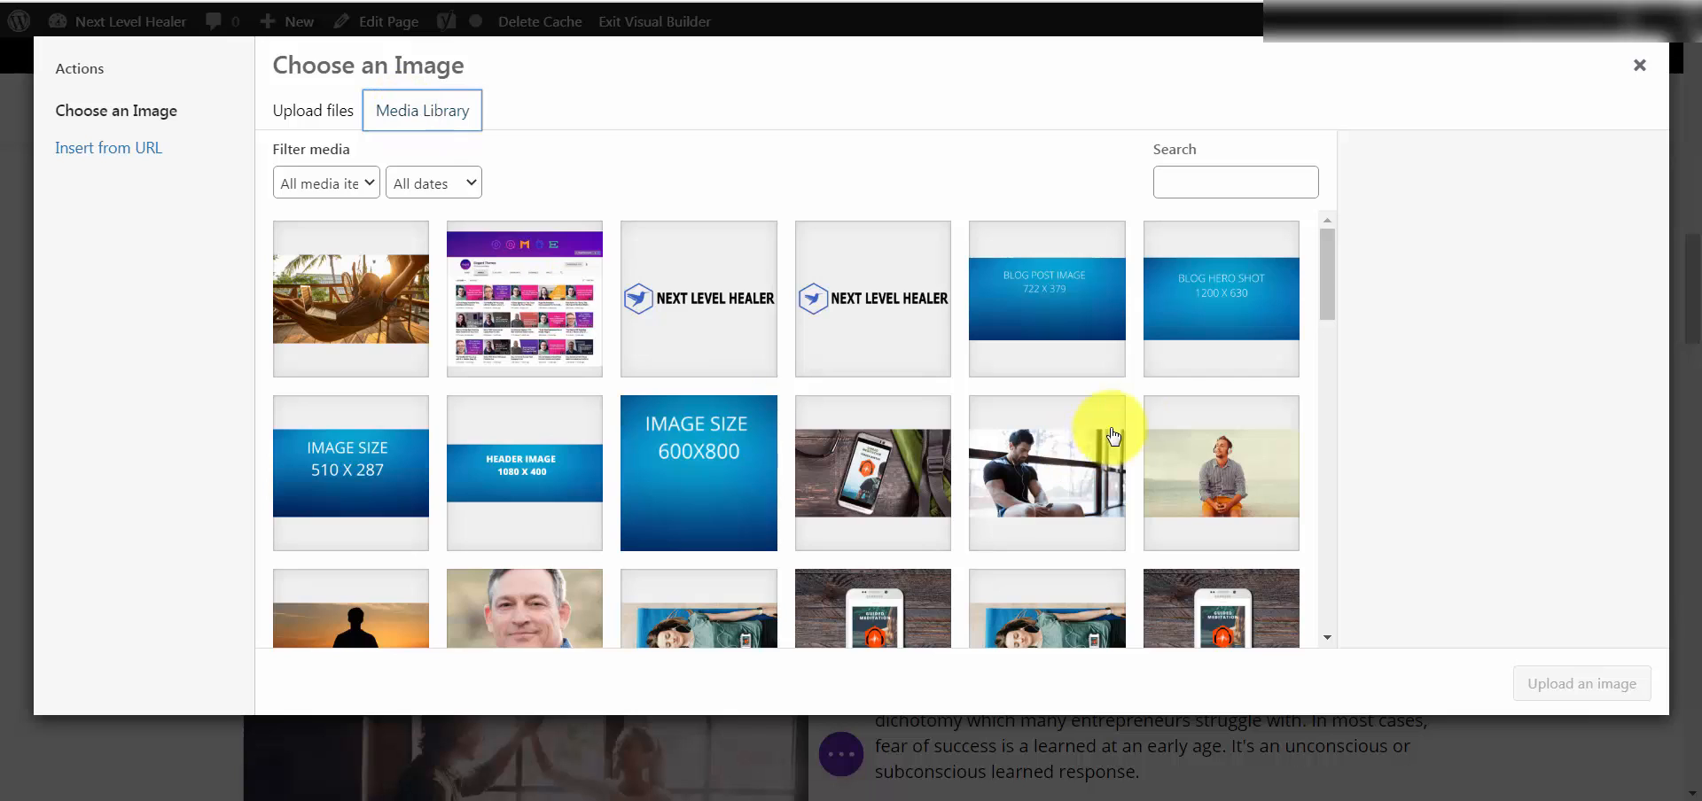
Replace the Stress row's image with Man-Headphones-min.png from the media library and save the module.
left_click(1326, 259)
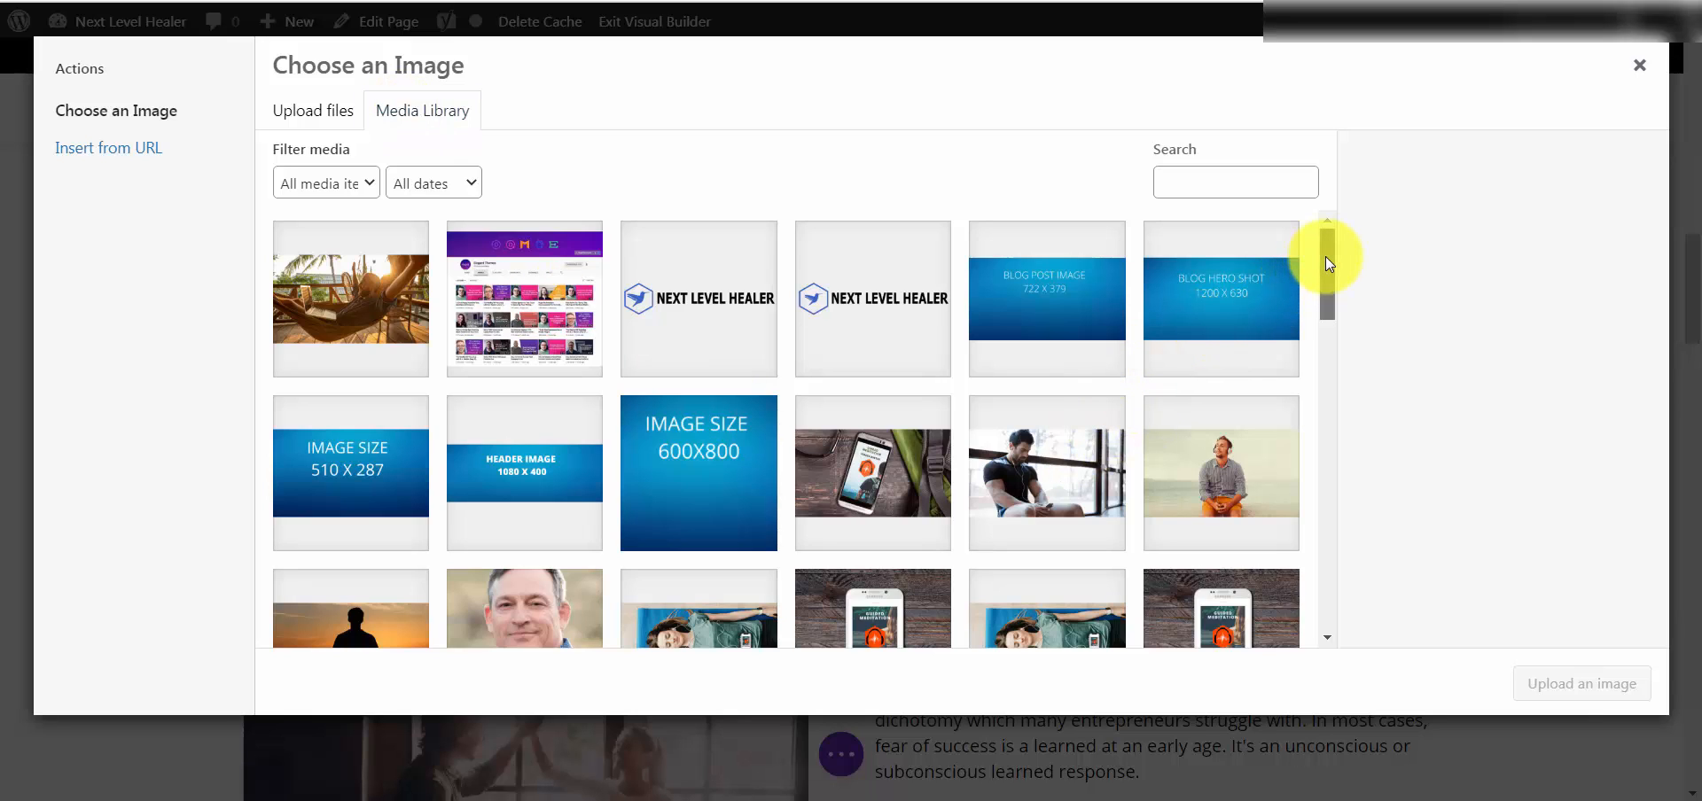
left_click_drag(1326, 257, 1322, 279)
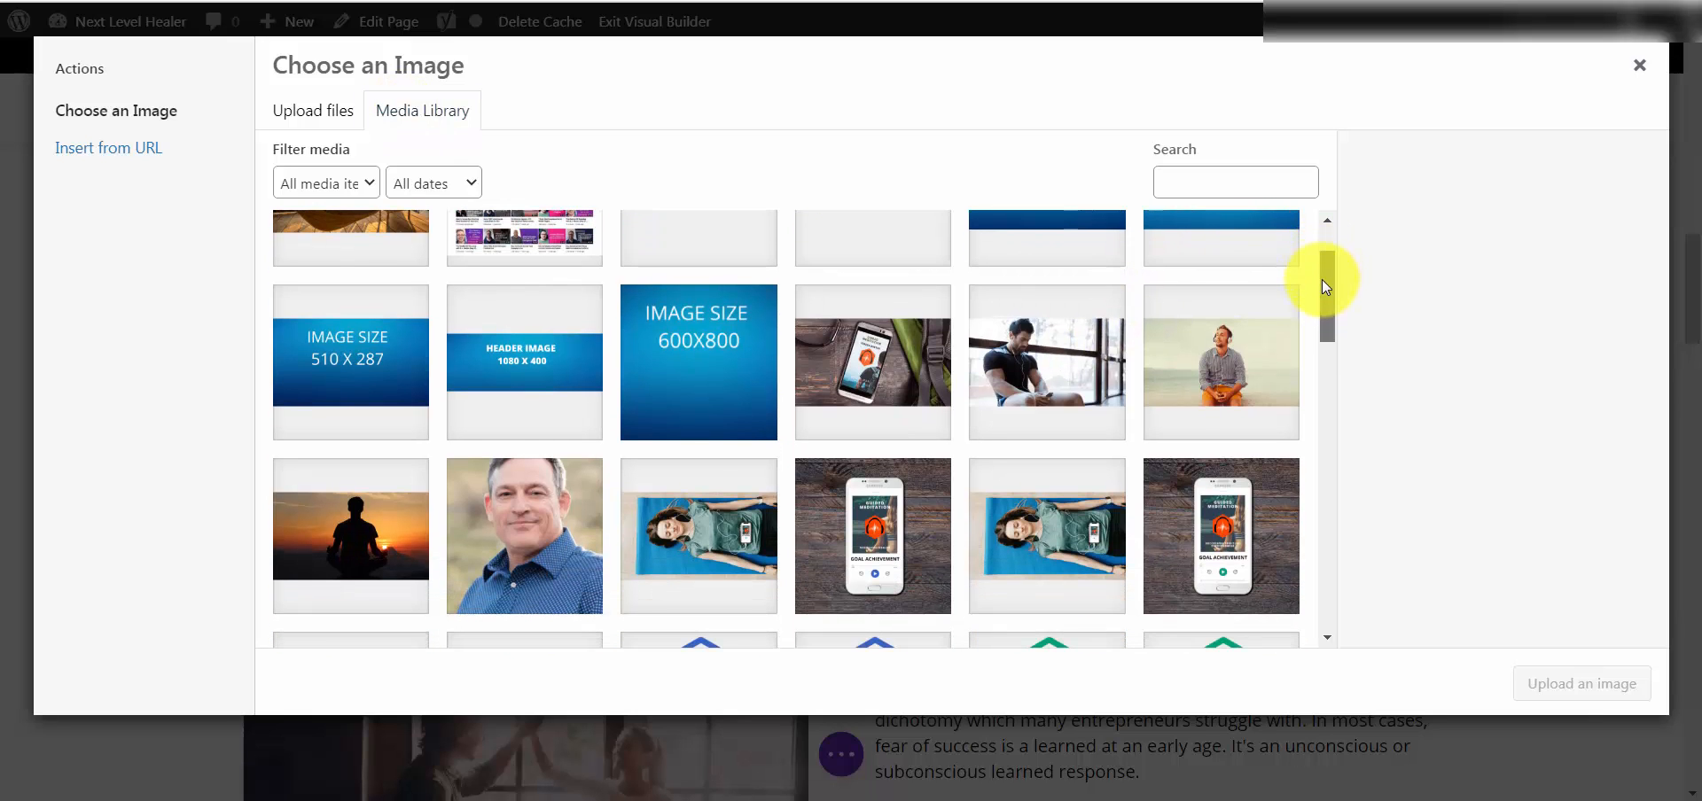
left_click(1216, 363)
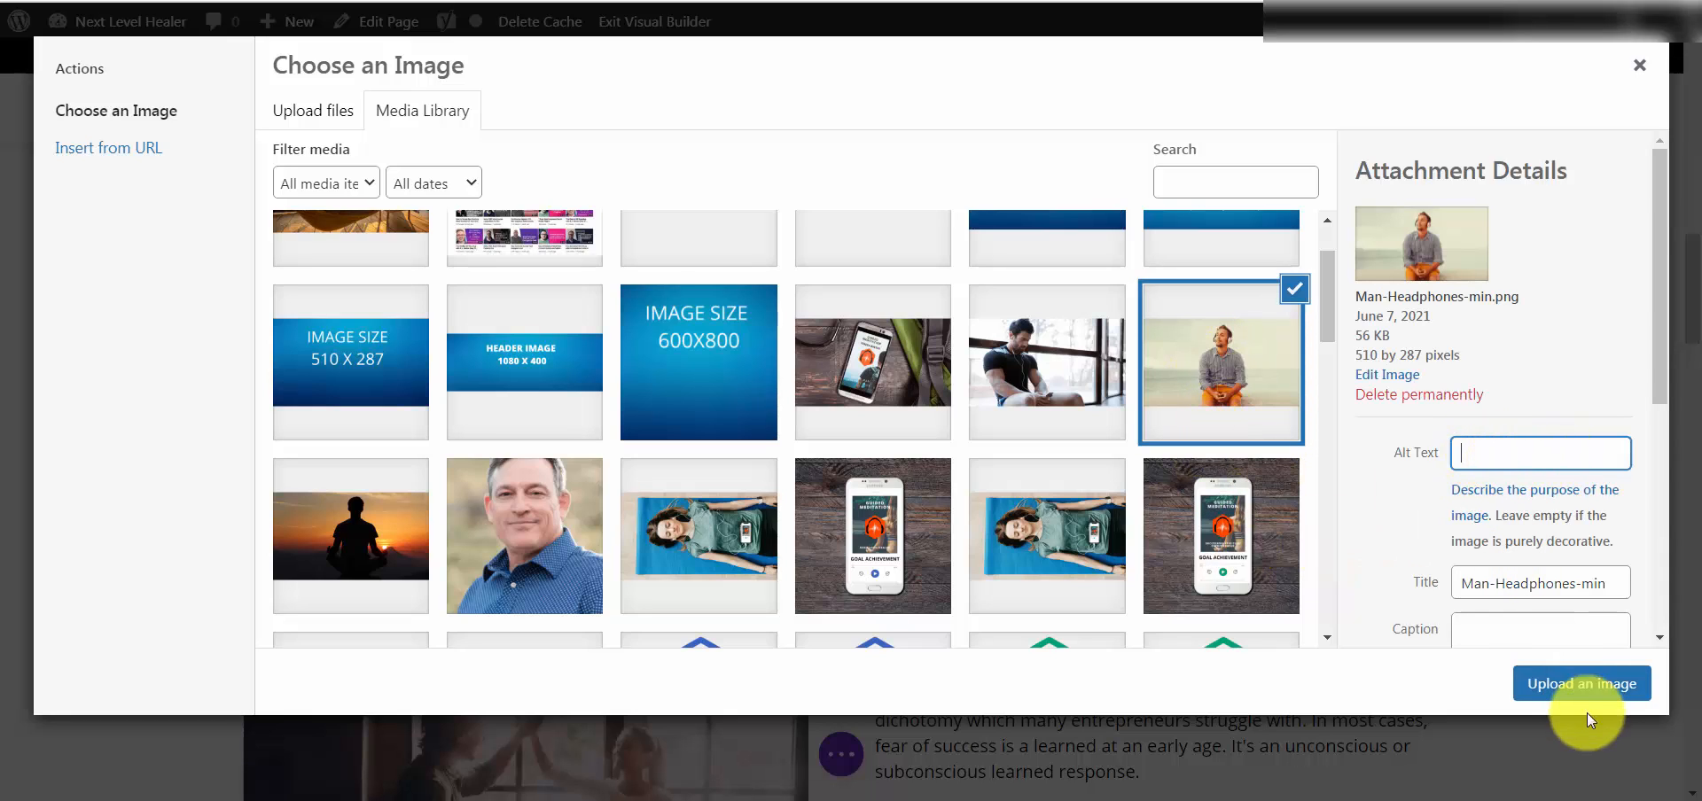
left_click(1582, 685)
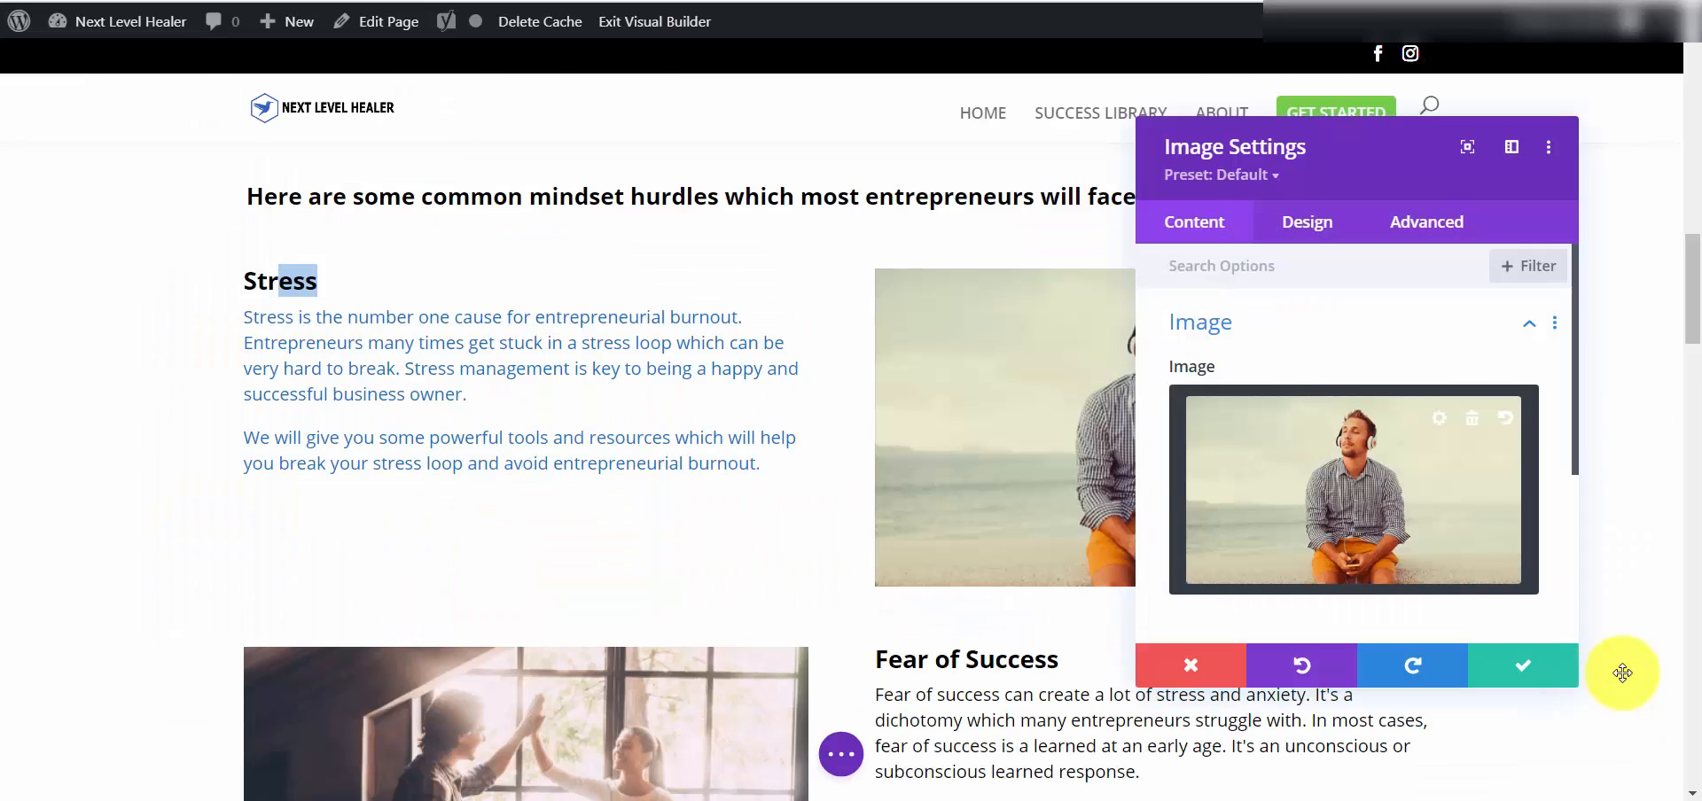
left_click(1527, 675)
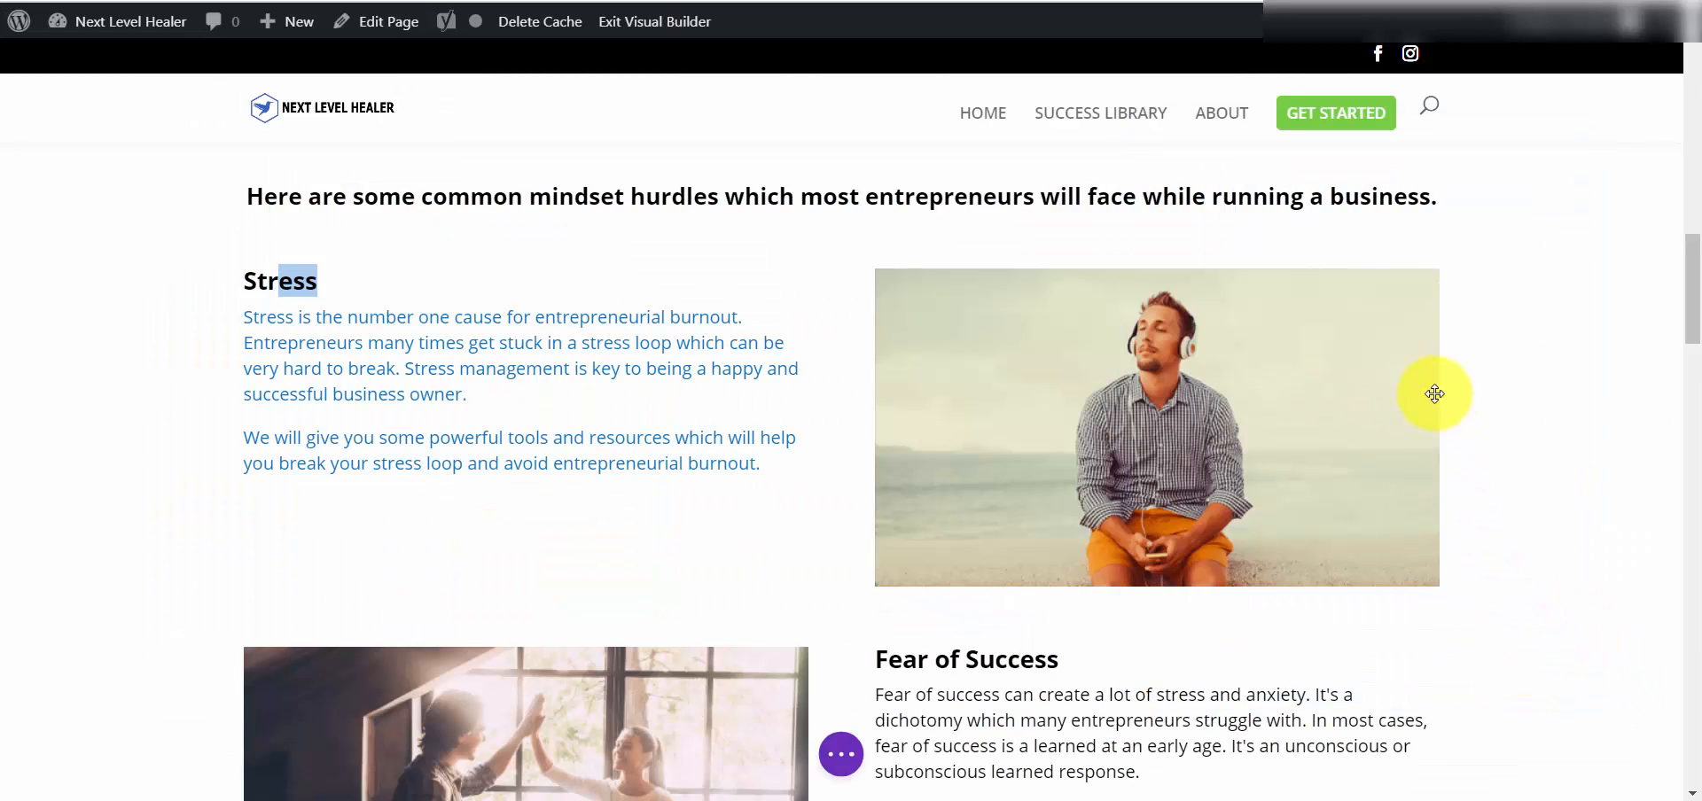
Reopen the headphones image's settings, move the settings window off the picture, and set the image alignment to right.
mouse_move(1311, 338)
left_click(1117, 325)
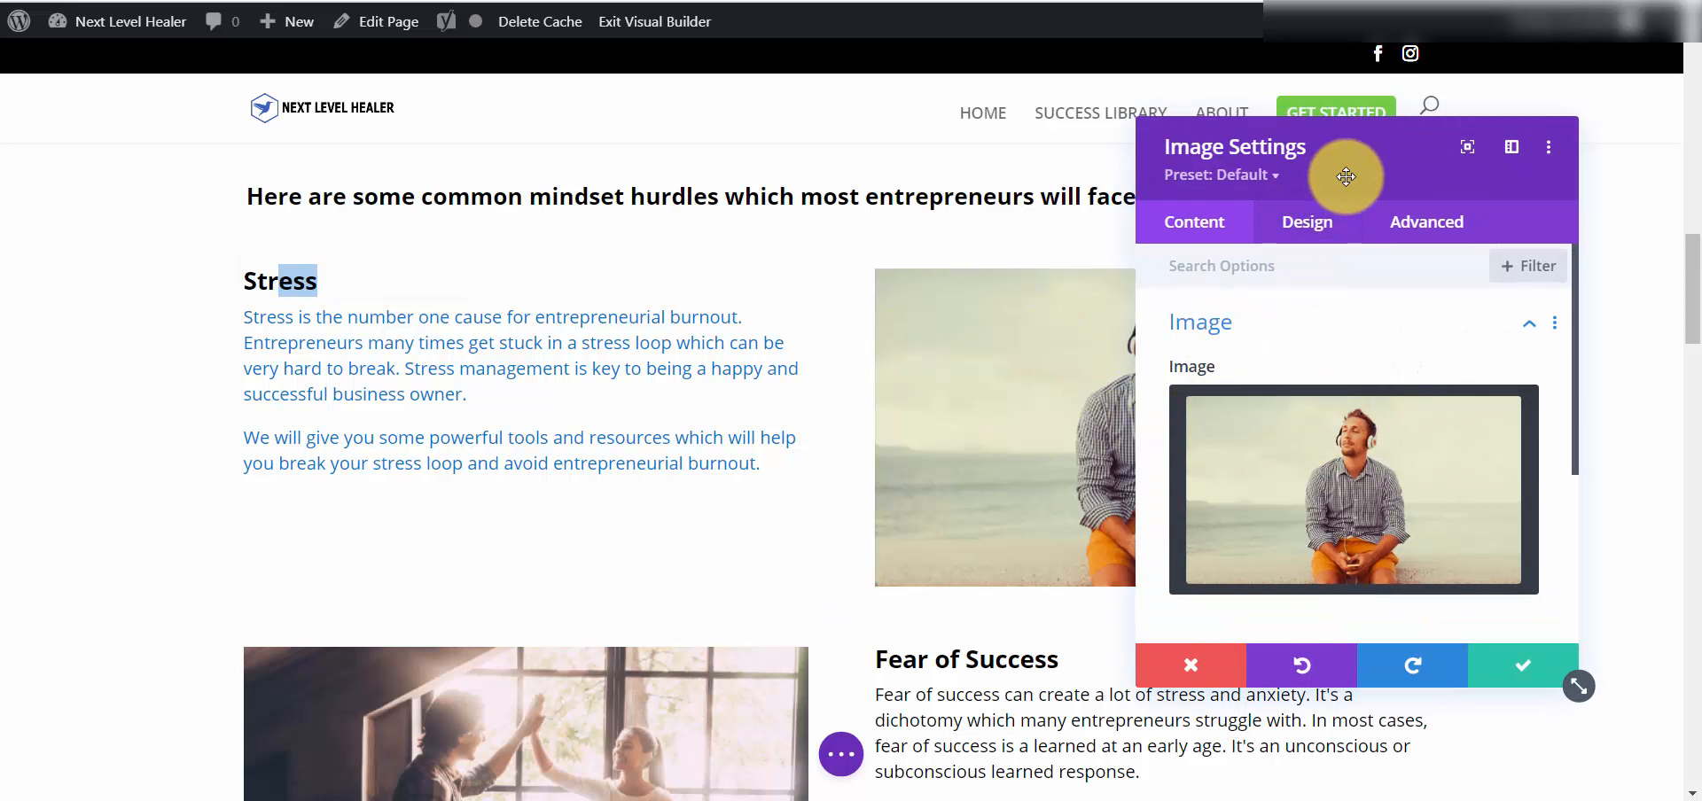
left_click_drag(1346, 176, 564, 172)
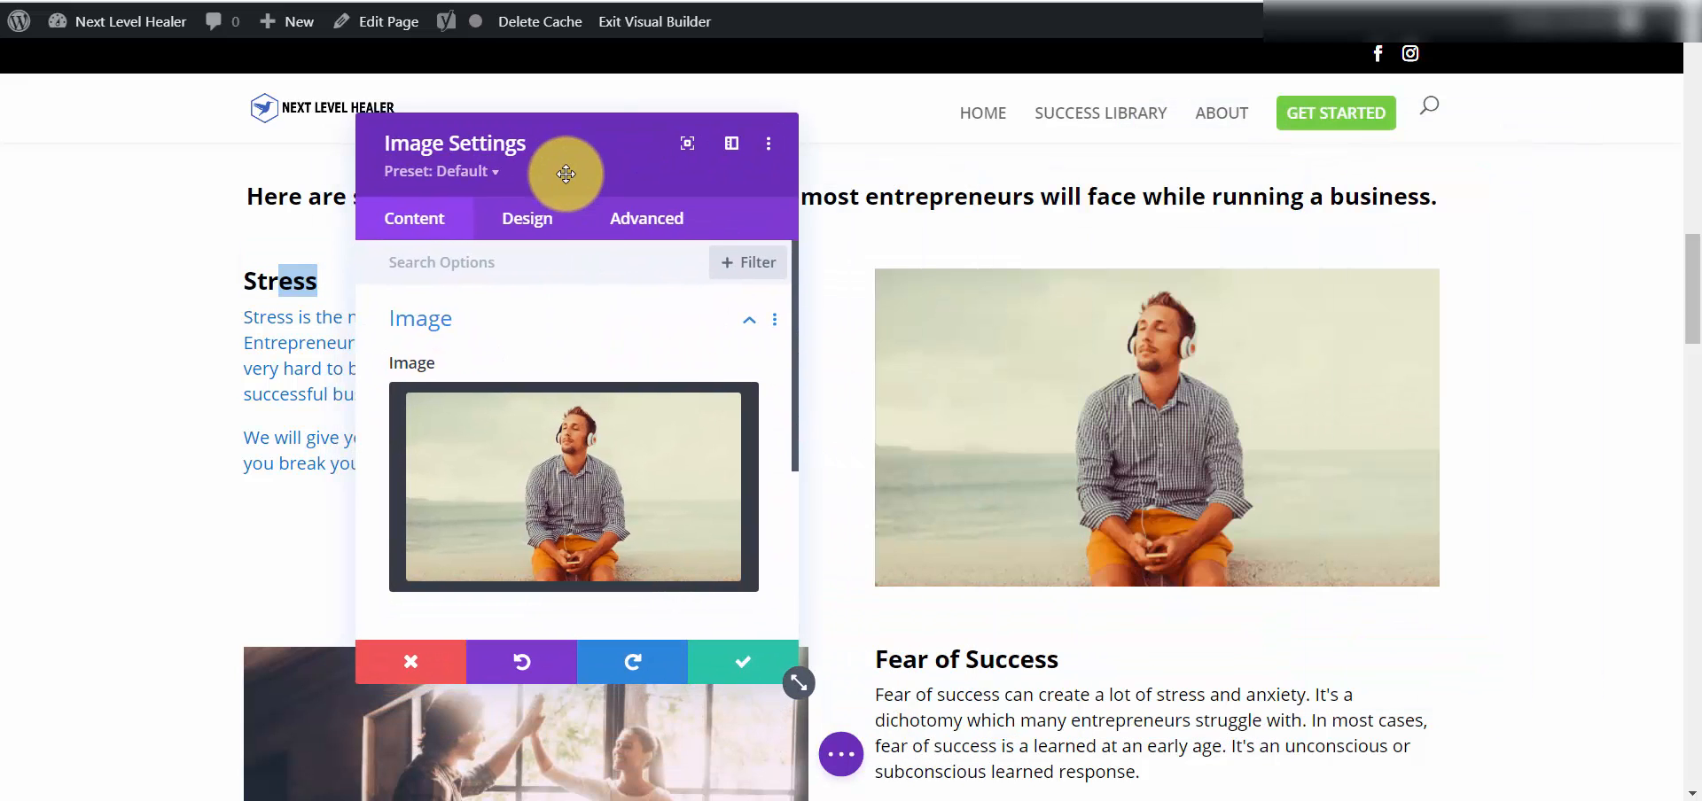
left_click(540, 232)
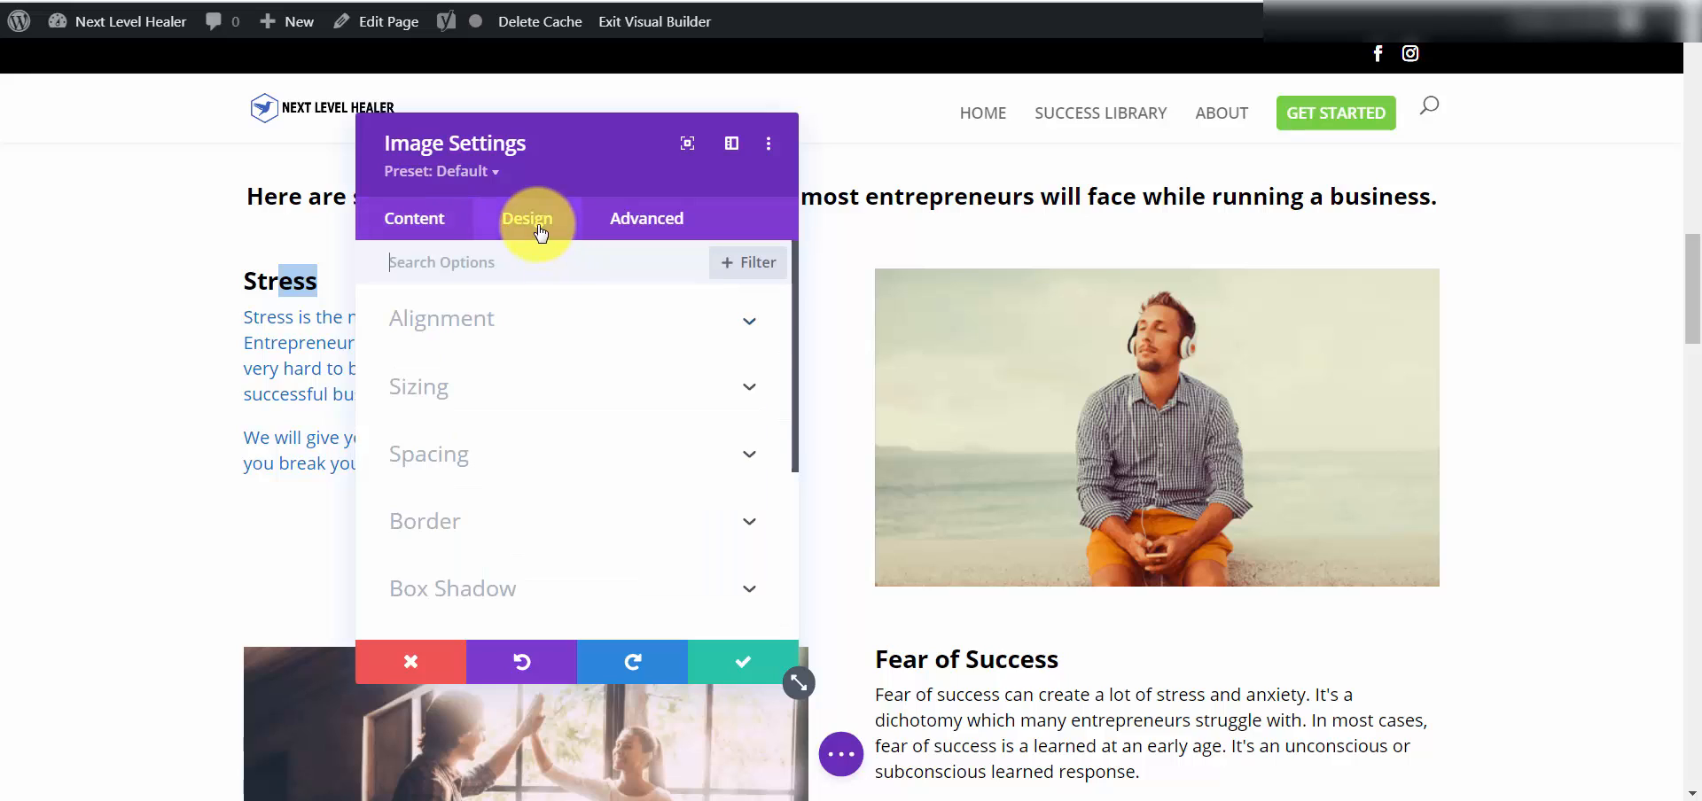
left_click(522, 337)
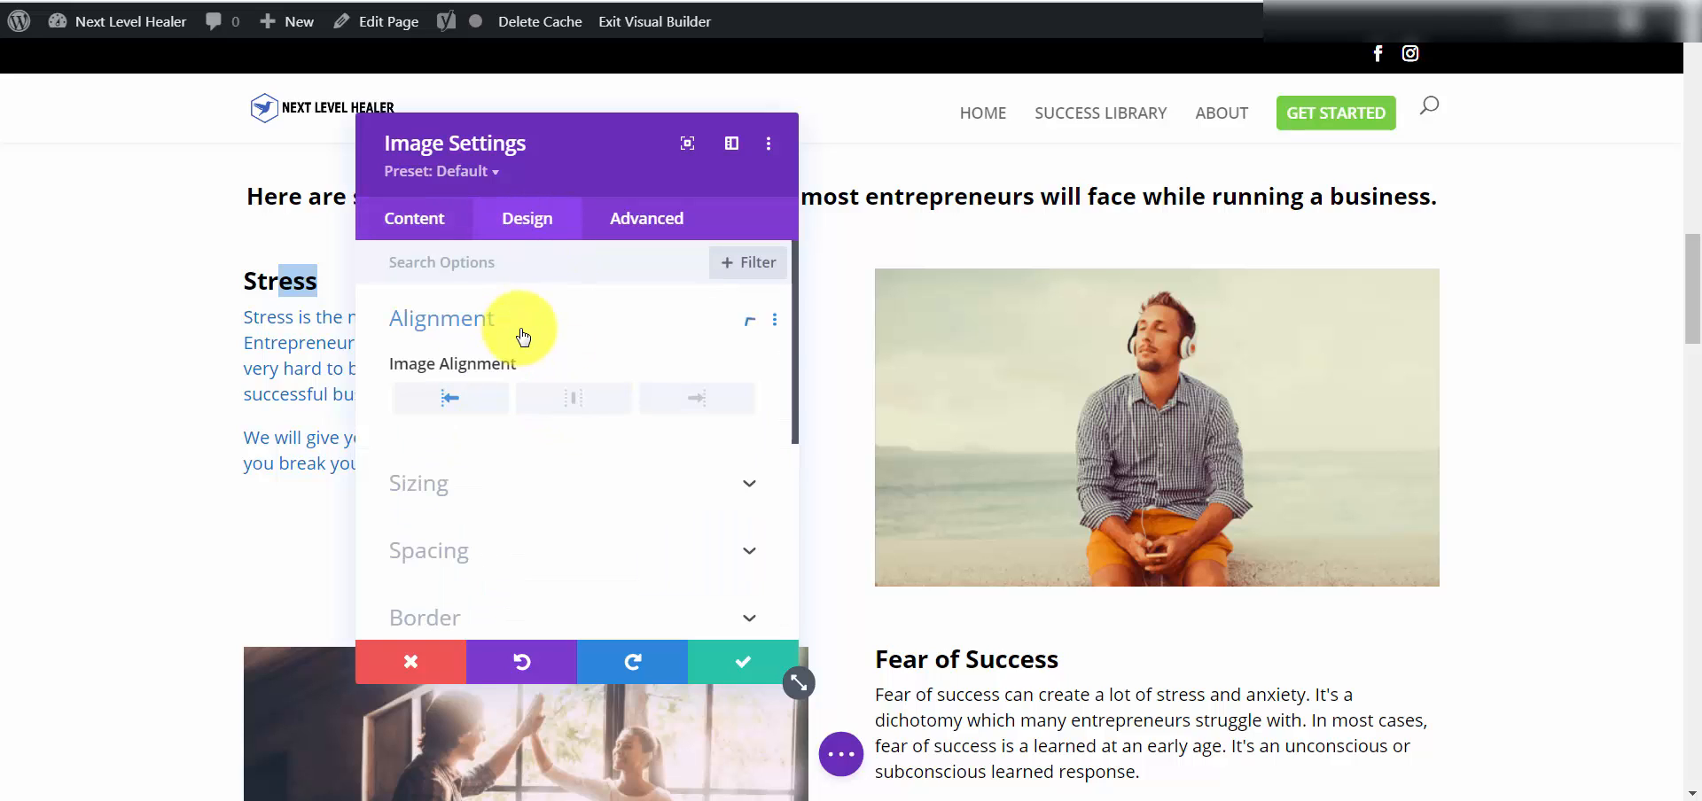
left_click(700, 401)
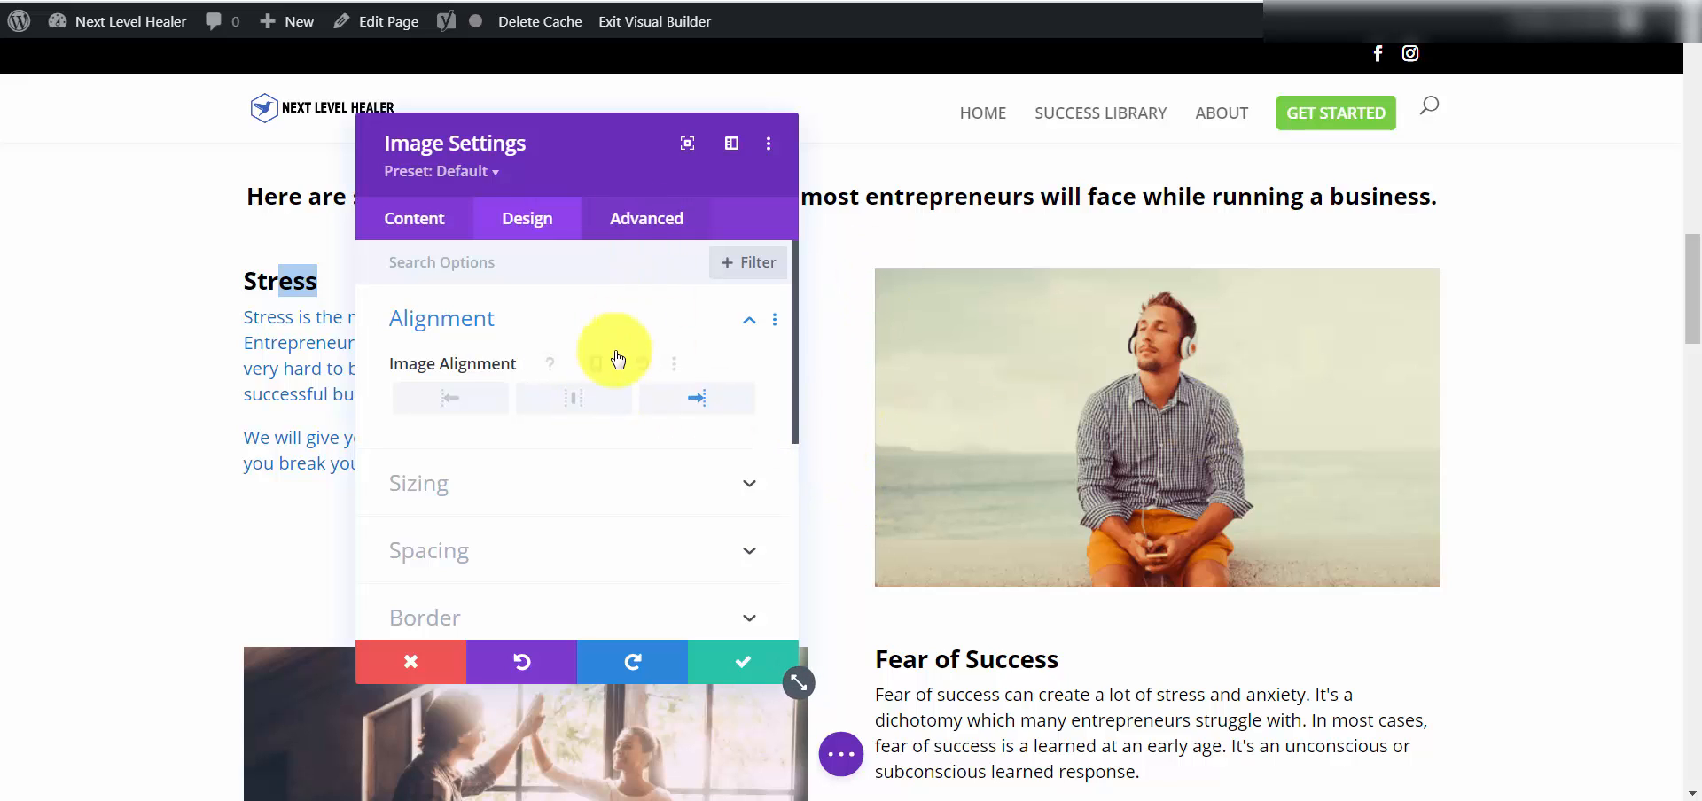
Look through the sizing options of the headphones image.
left_click(585, 486)
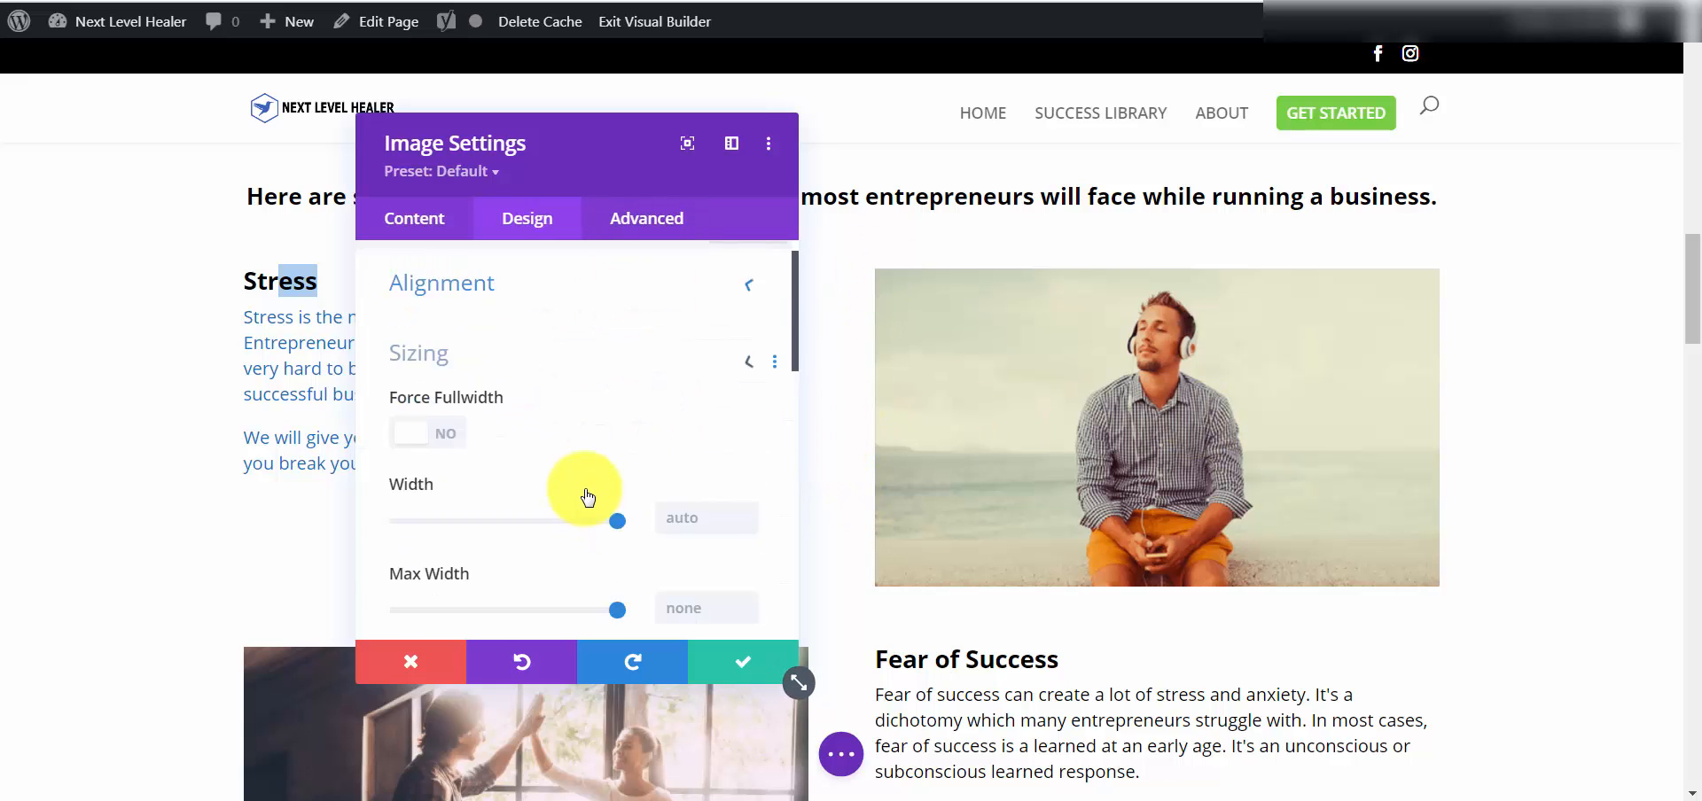
scroll(543, 395, "down", 5)
scroll(563, 470, "down", 5)
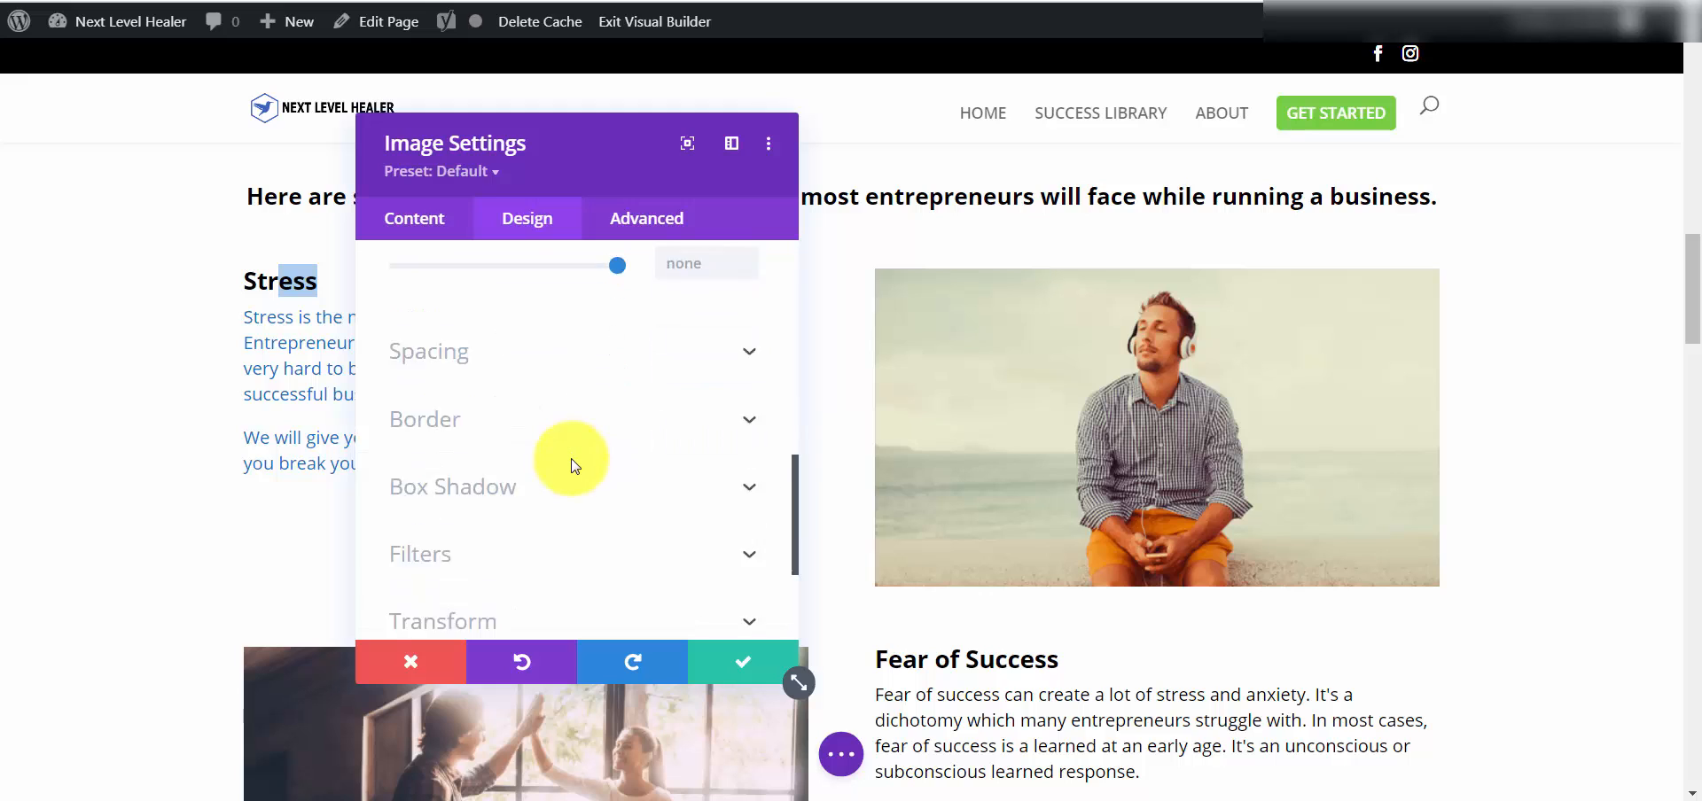
Try a 24px red border on the headphones image and bring the border width back to 0px.
left_click(632, 370)
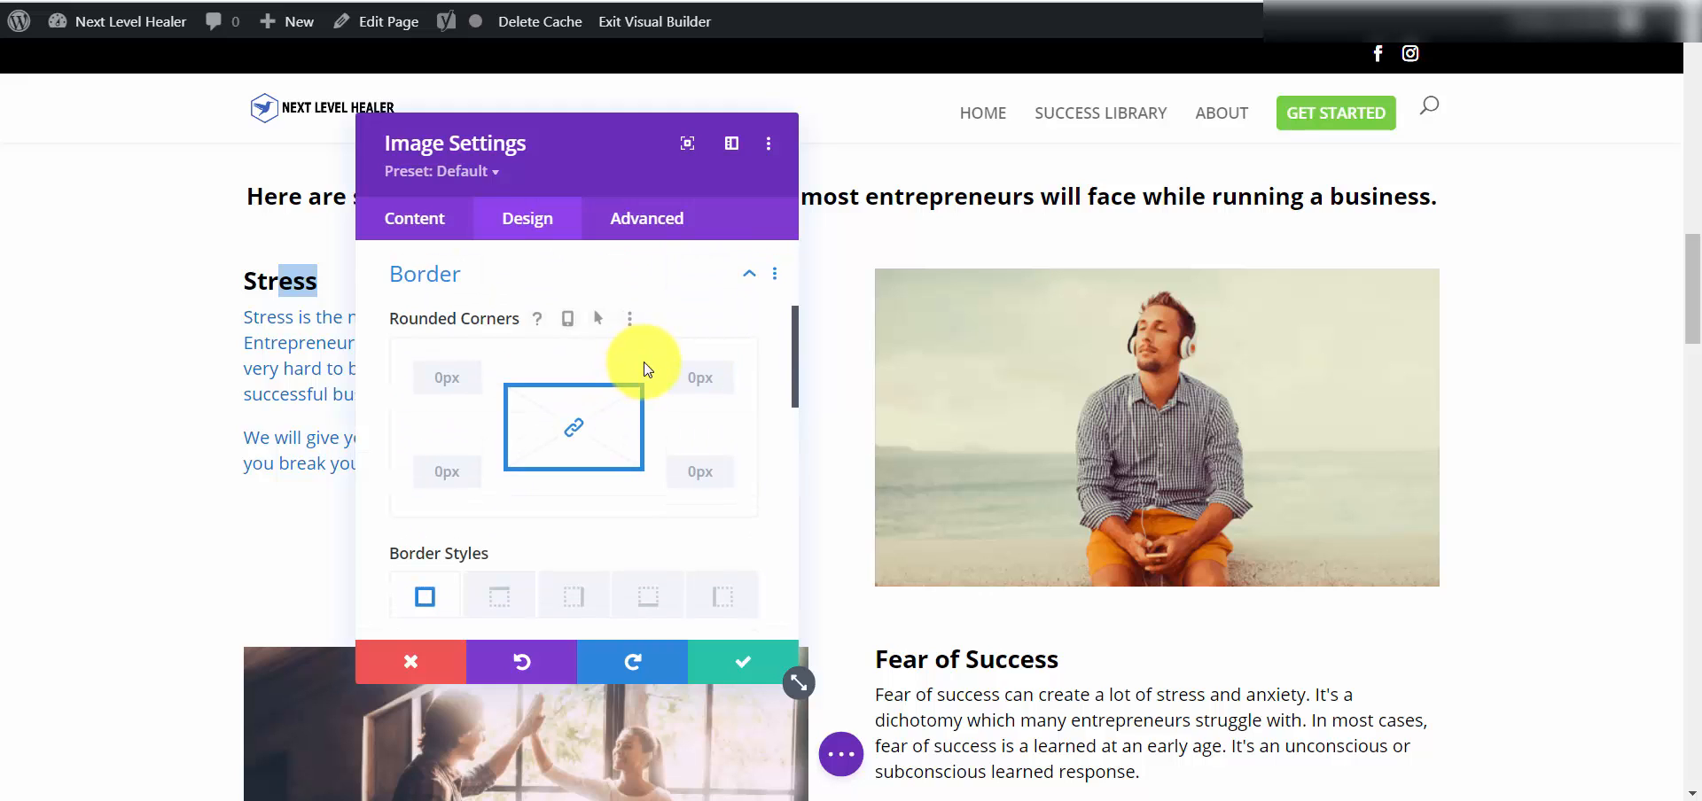
scroll(641, 370, "down", 3)
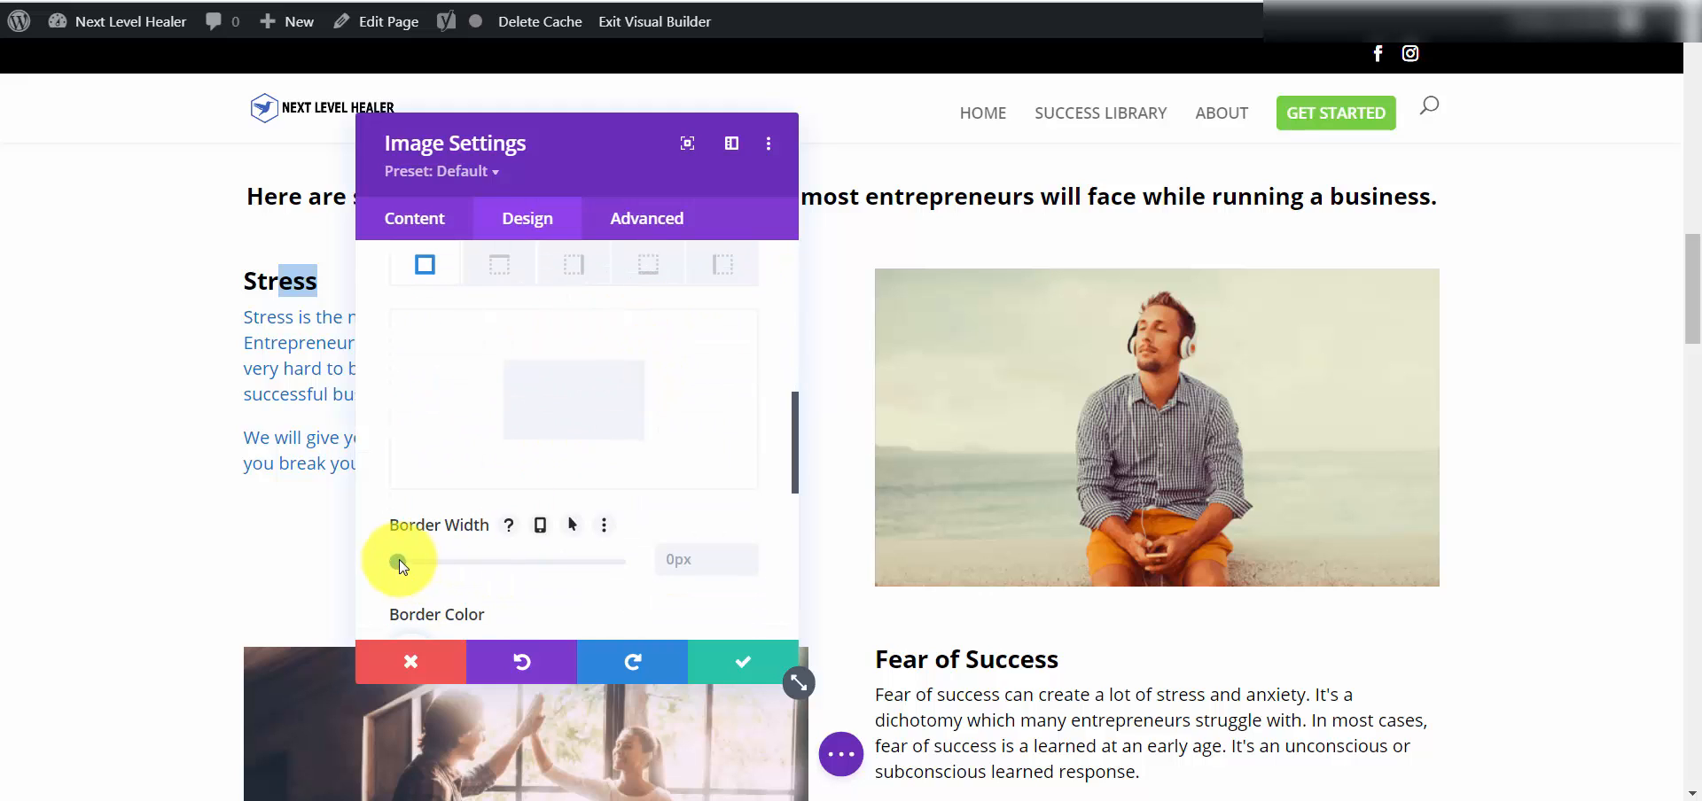
mouse_move(399, 561)
left_mouse_down()
mouse_move(521, 570)
mouse_move(395, 561)
left_mouse_up()
scroll(475, 536, "down", 2)
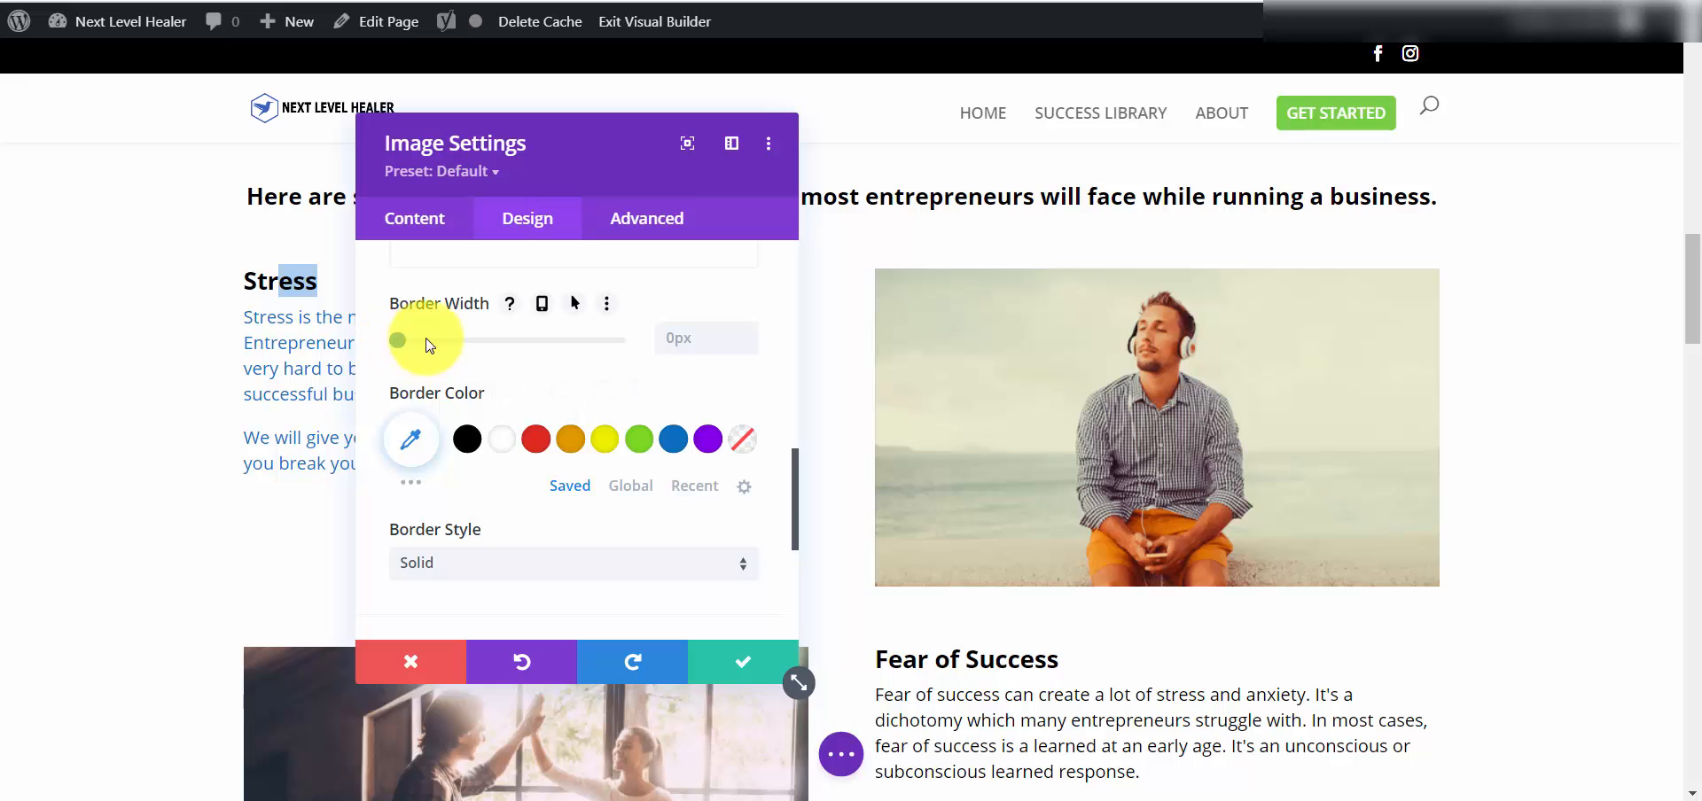
left_click_drag(429, 345, 502, 341)
left_click(536, 439)
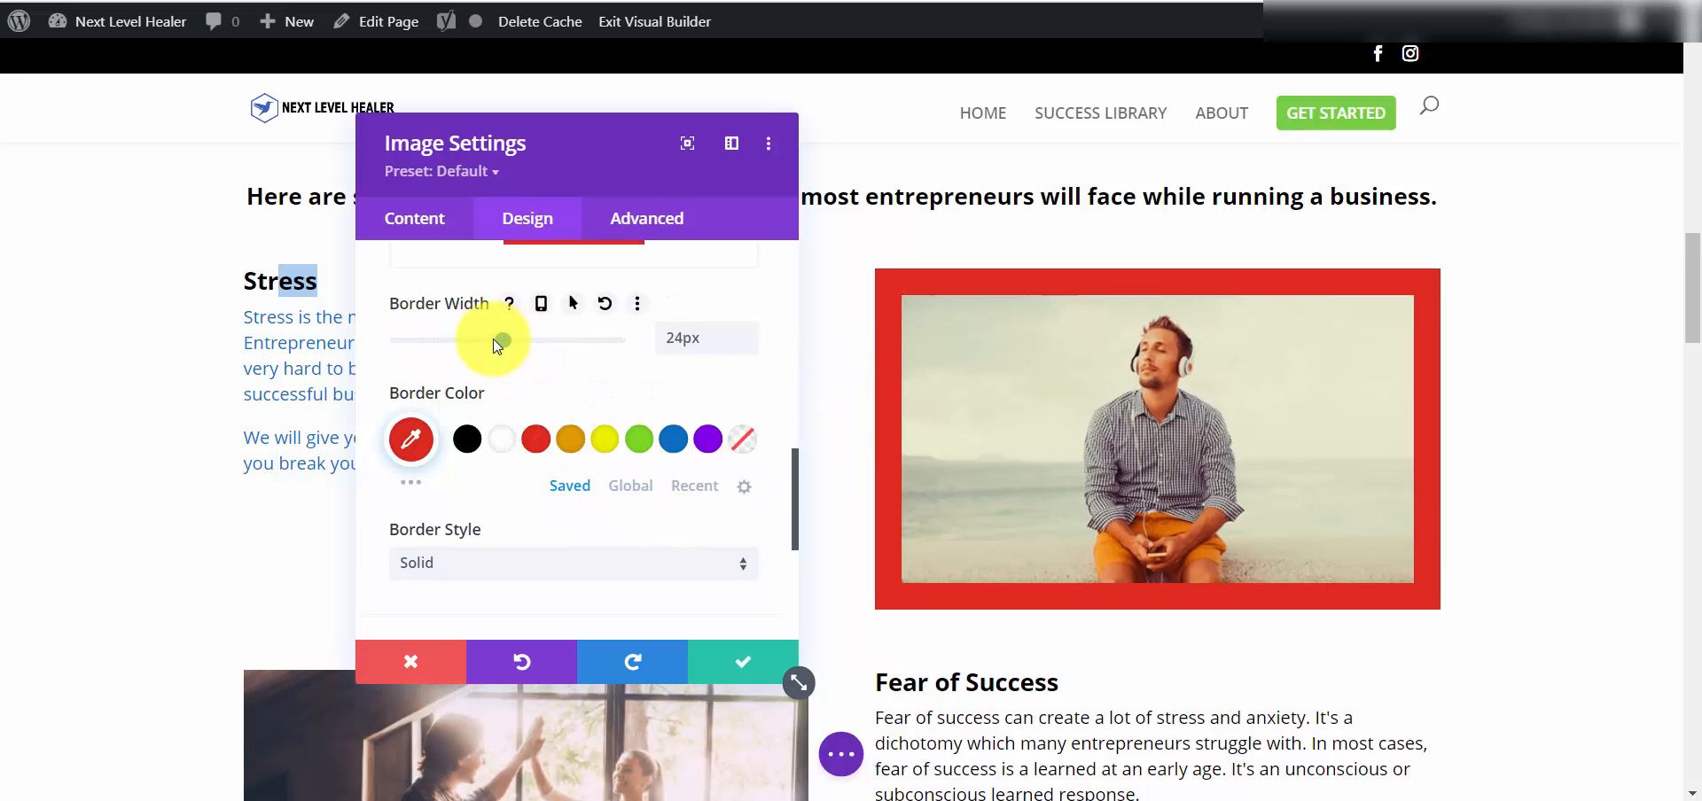
left_click_drag(497, 346, 397, 338)
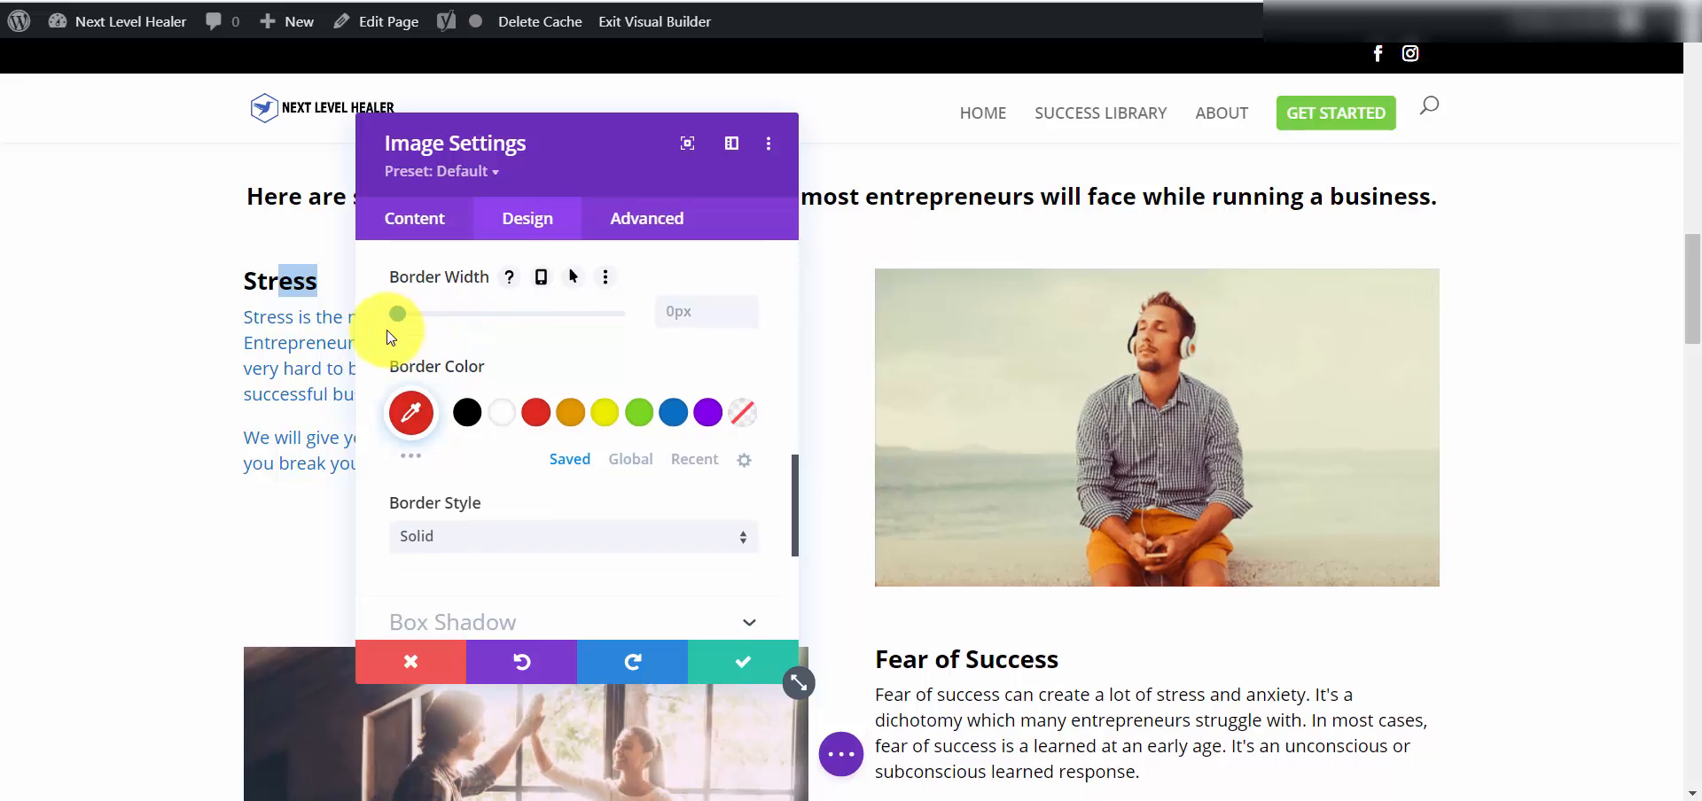
Try several box shadow presets on the headphones image, including the solid outline and offset styles, and reset the box shadow to none.
scroll(678, 478, "down", 3)
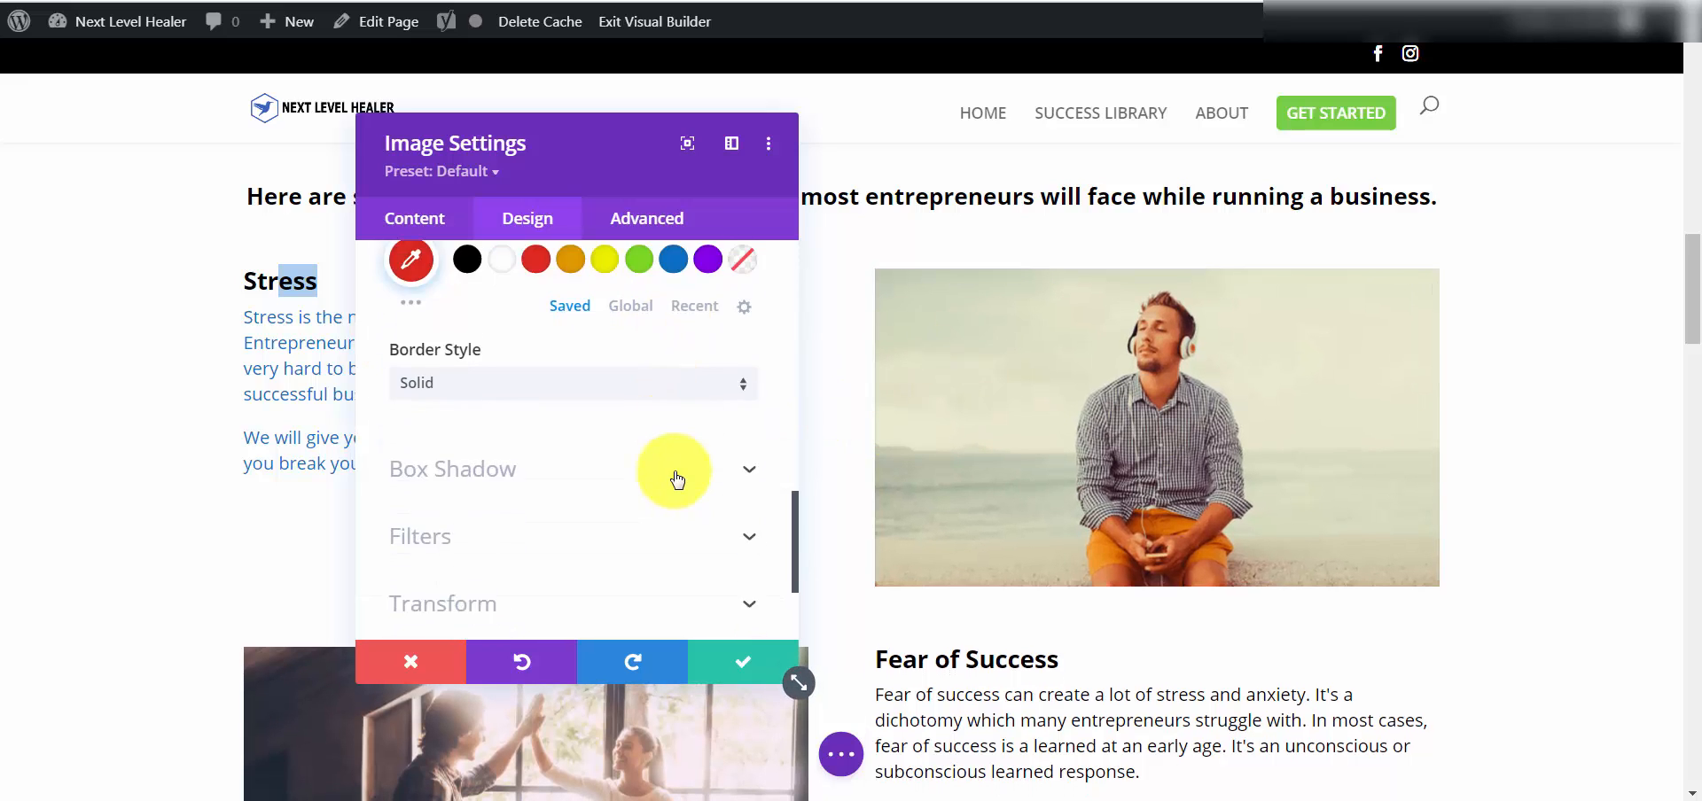
left_click(521, 408)
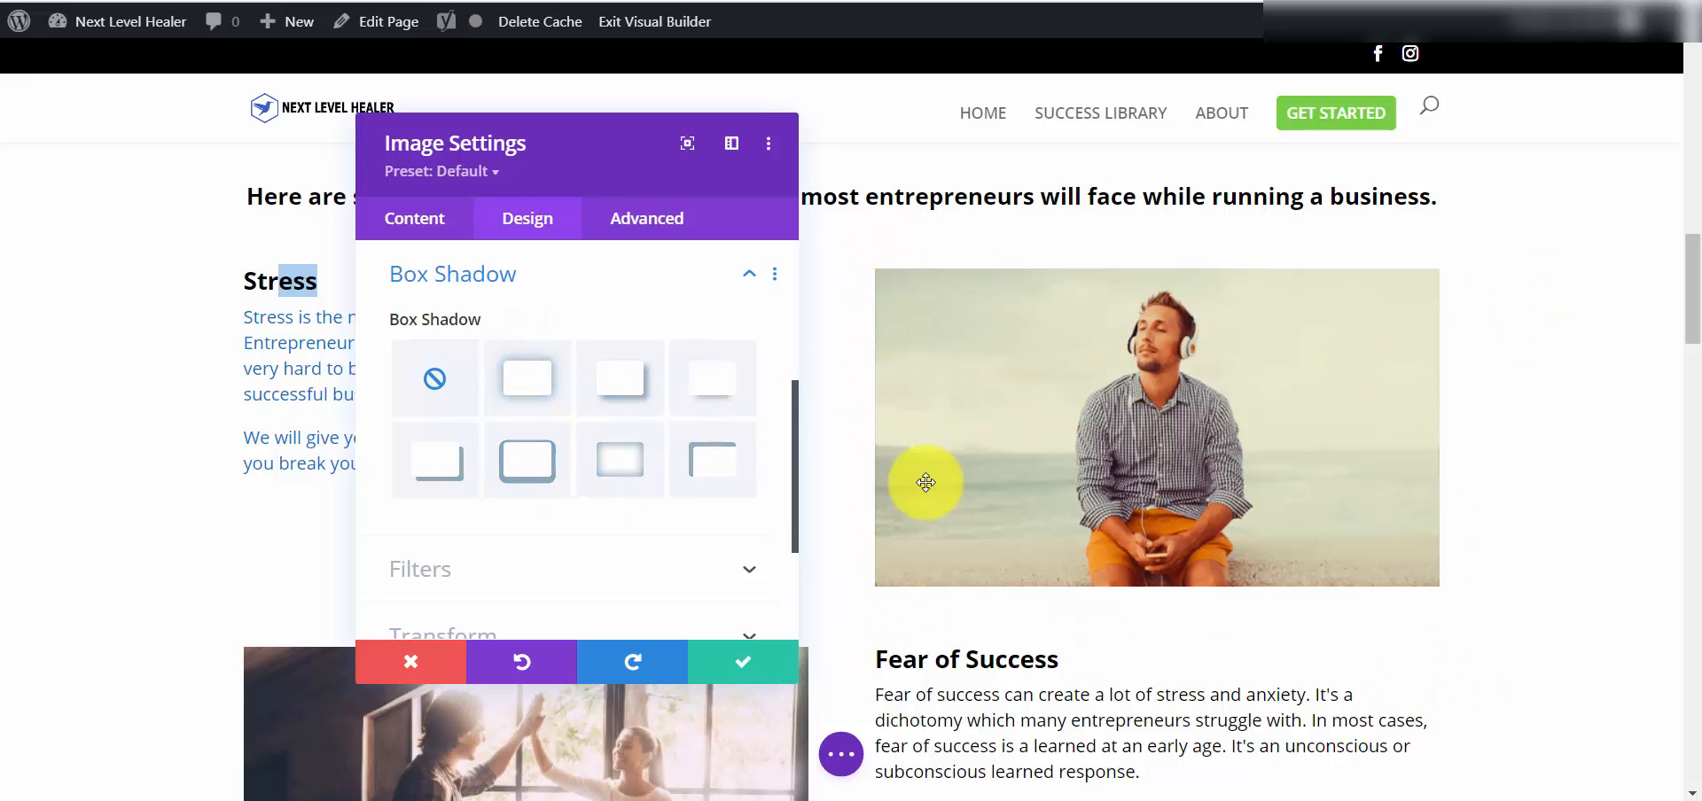
left_click(526, 383)
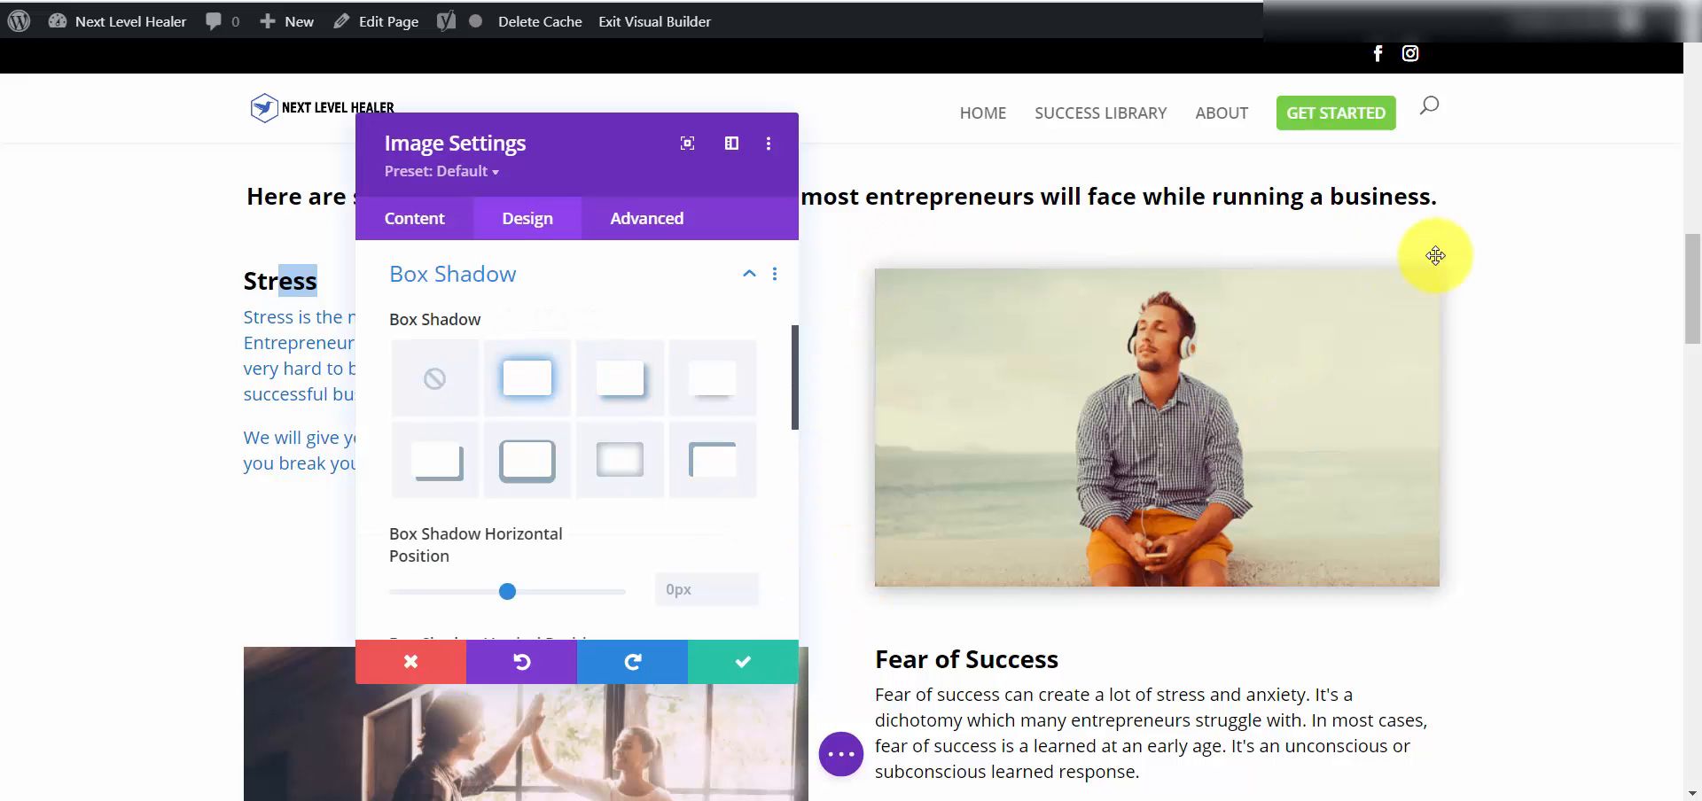
left_click(624, 381)
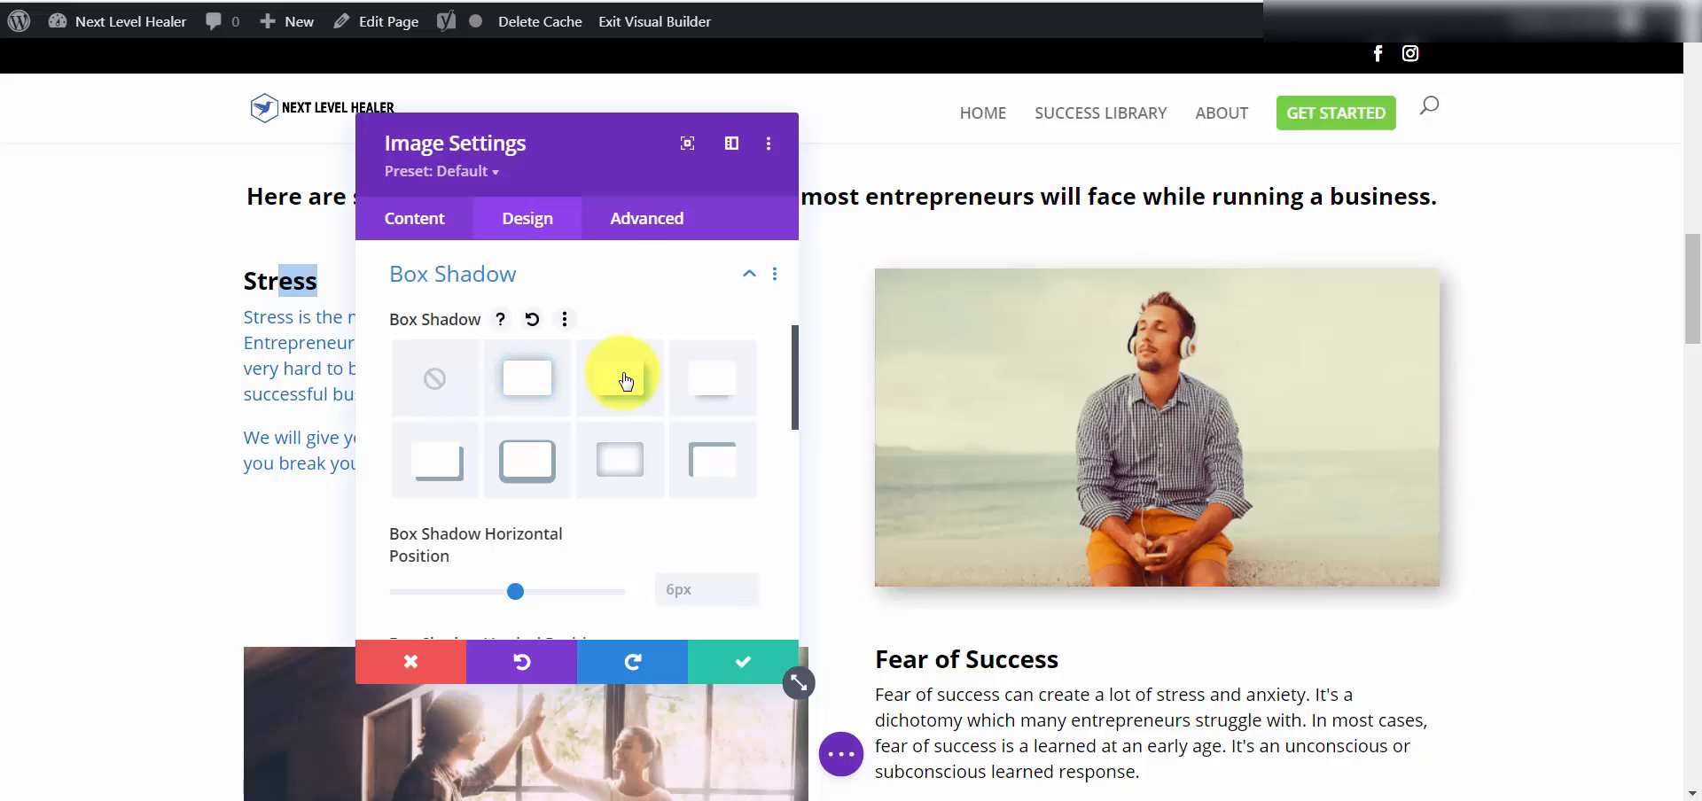
left_click(531, 384)
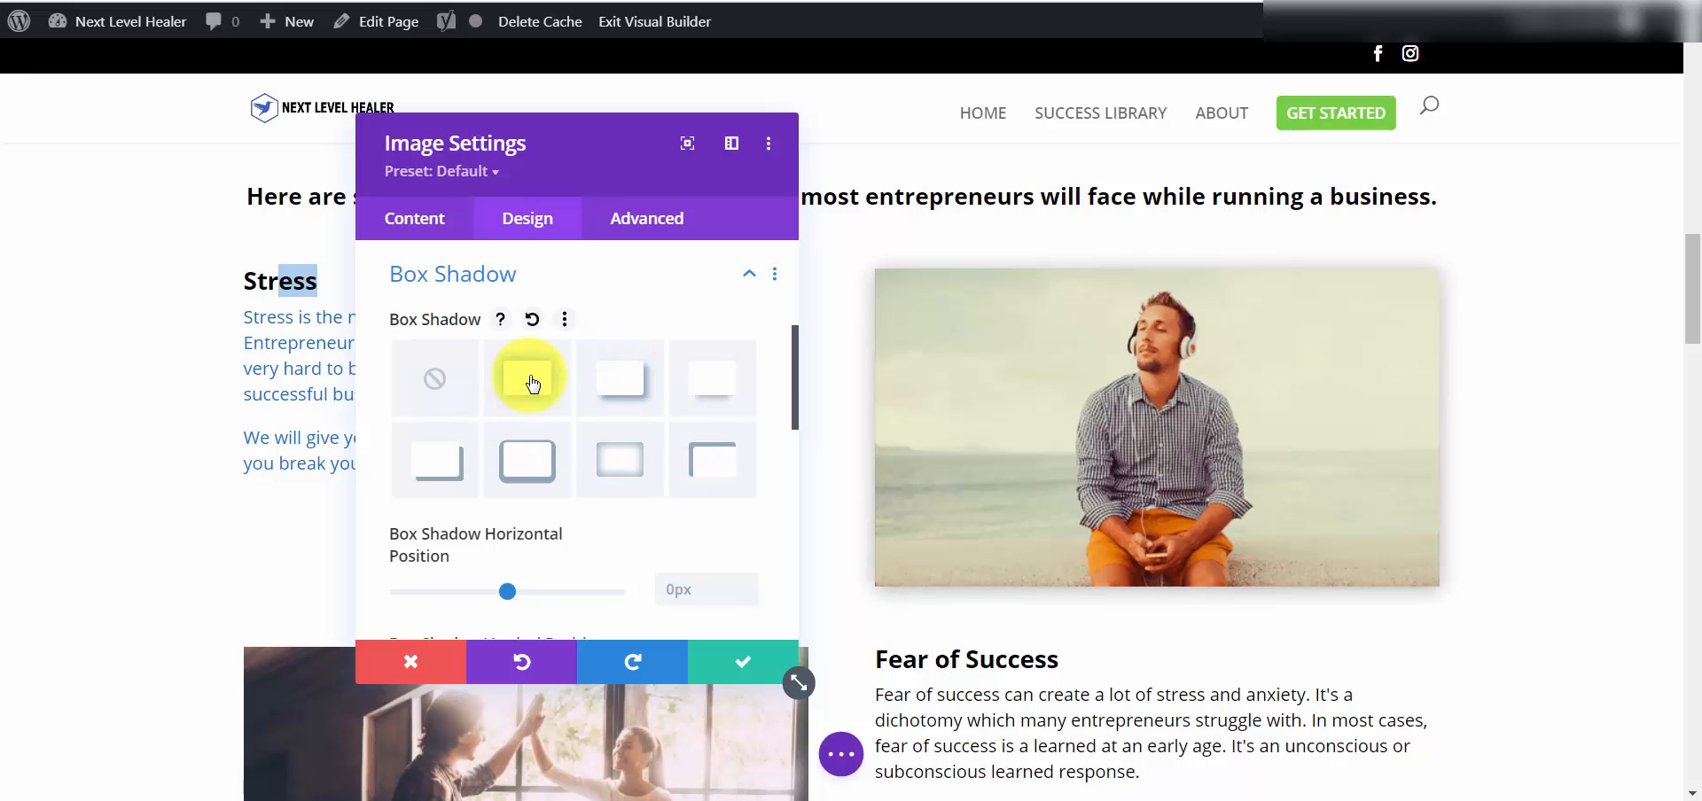
left_click(701, 386)
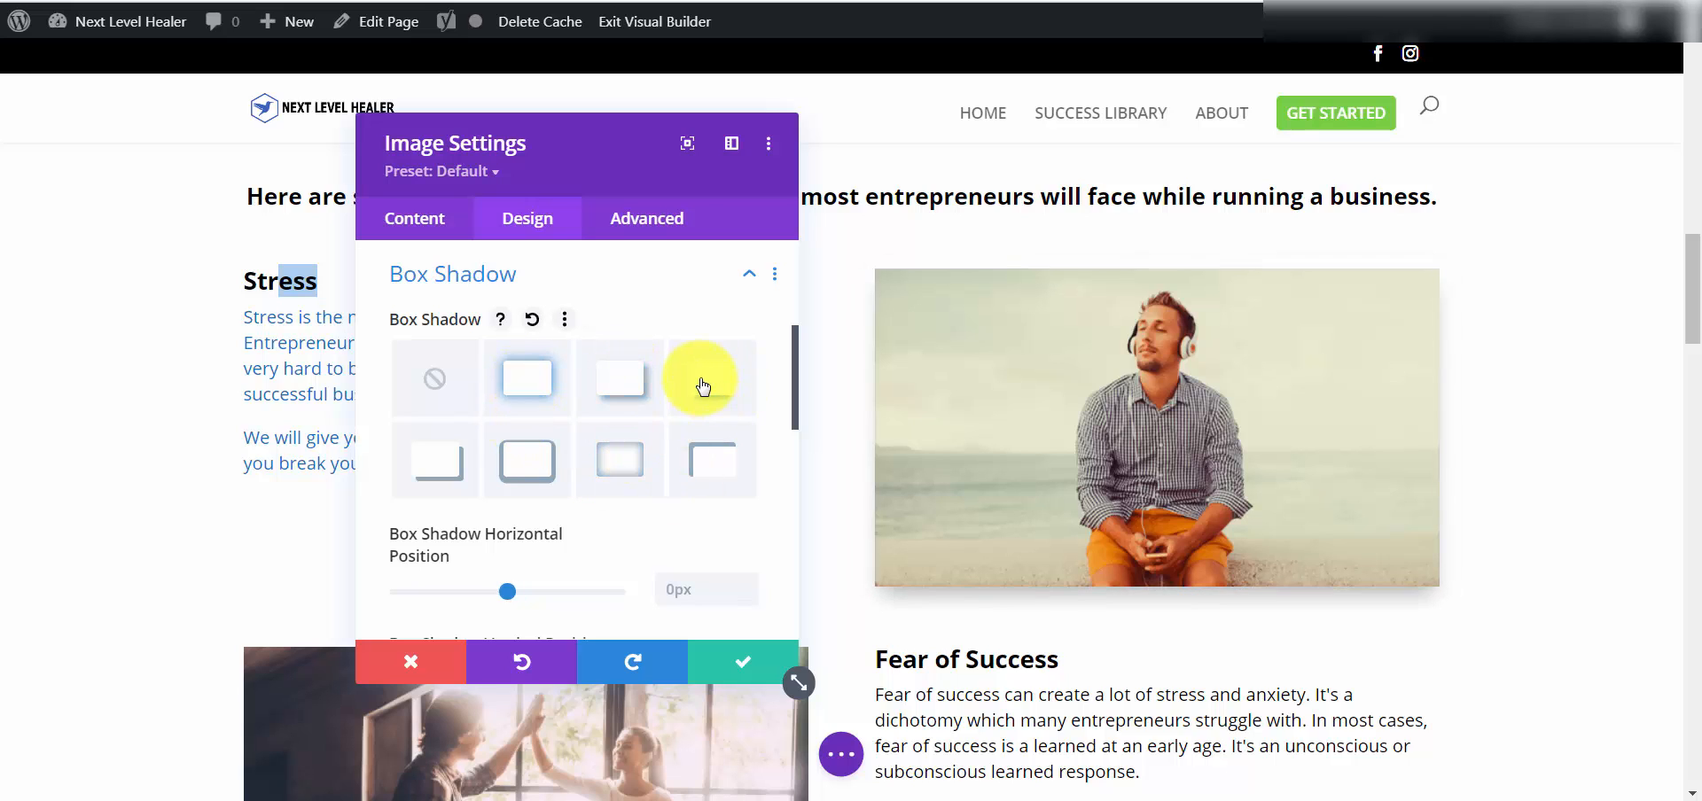
left_click(627, 385)
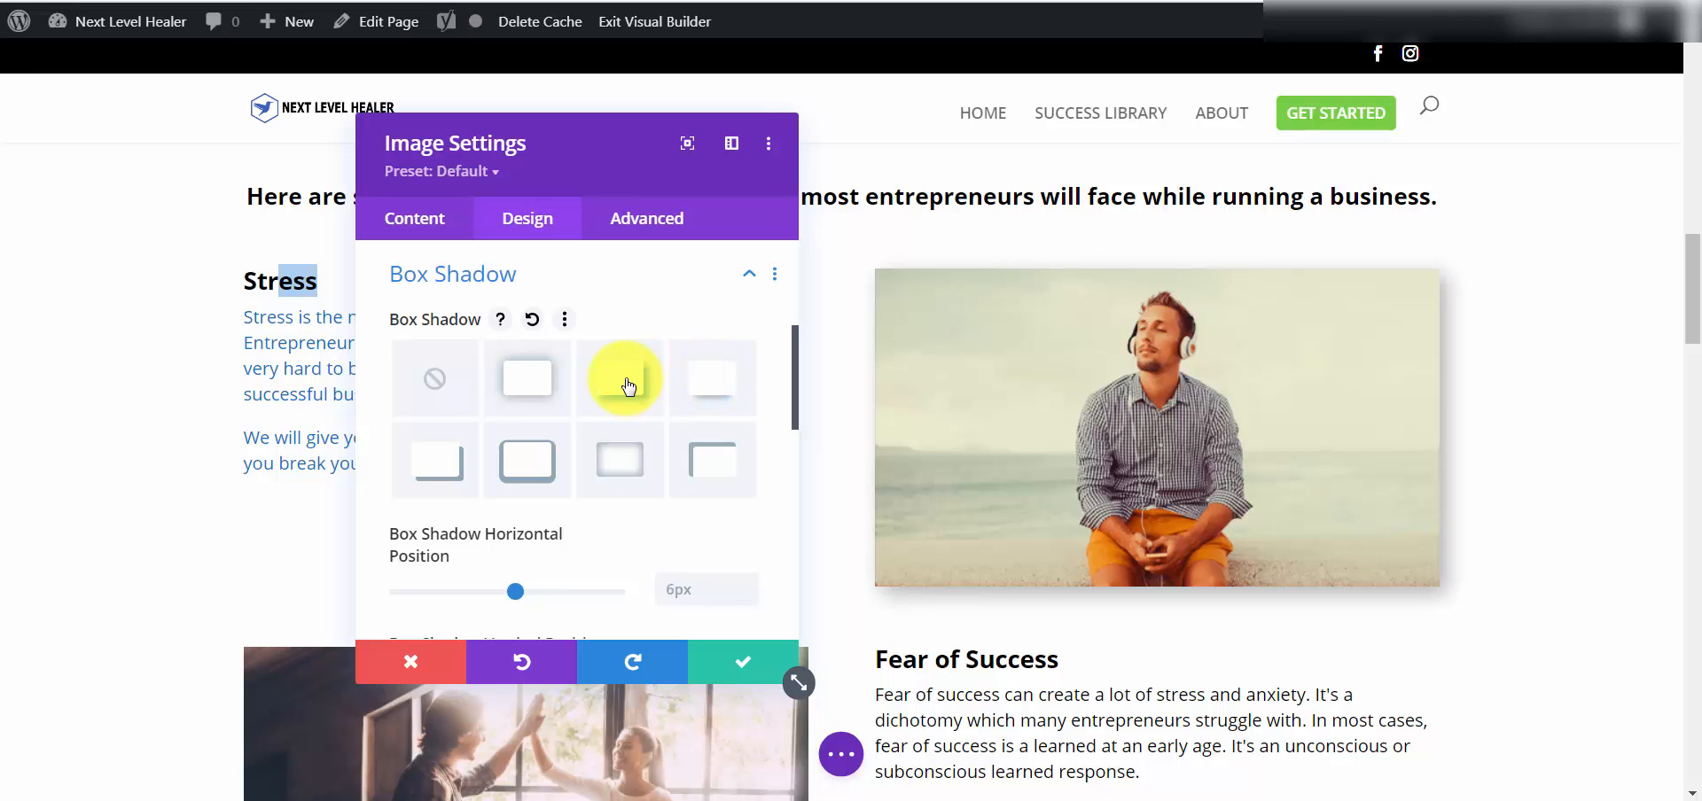
left_click(433, 465)
left_click(528, 461)
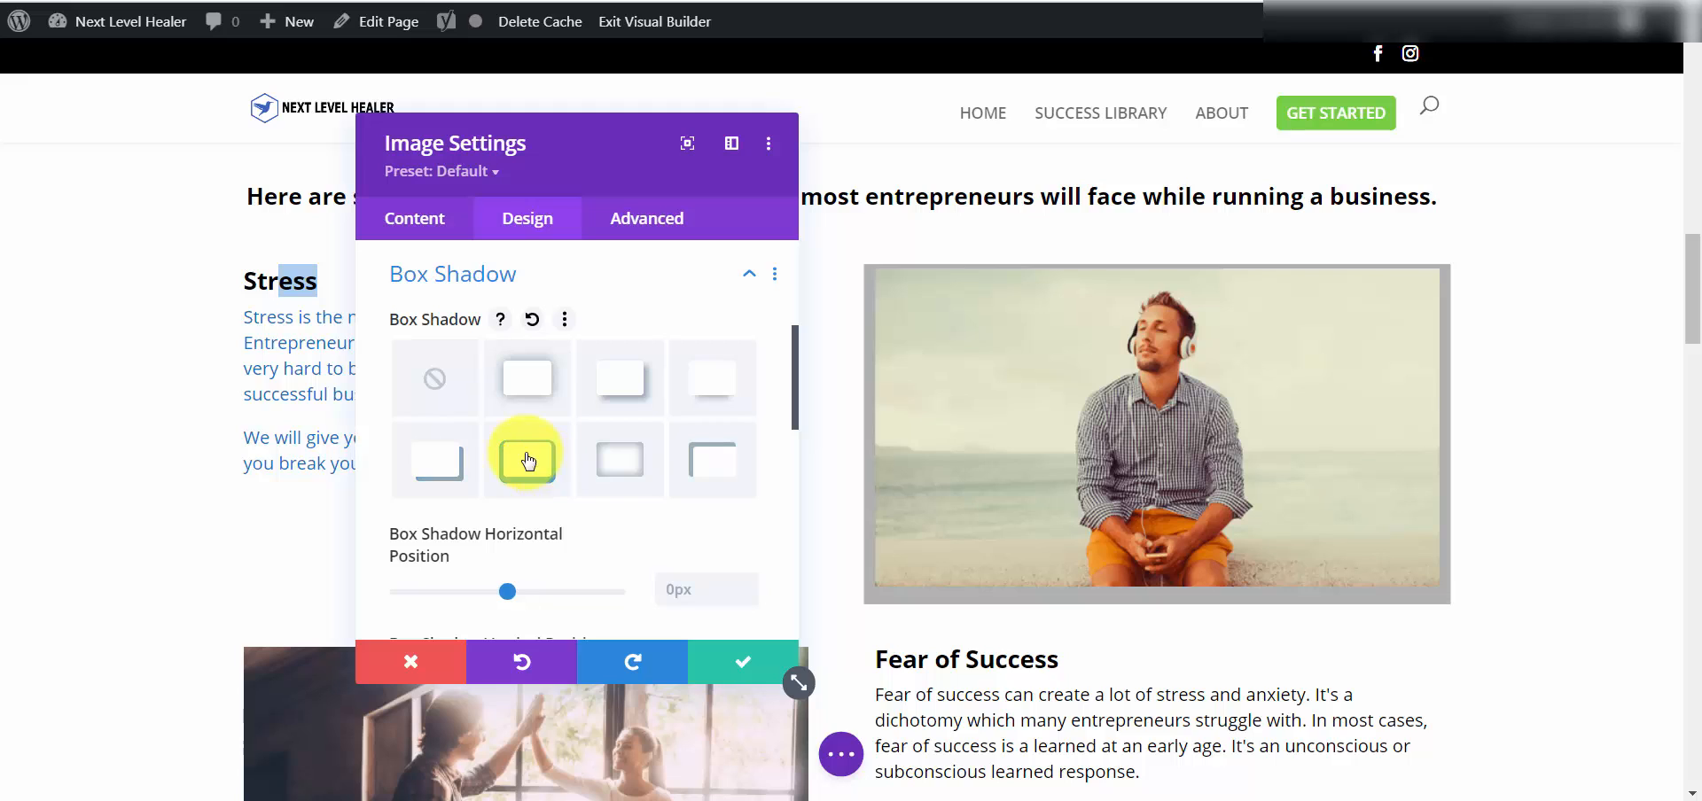
left_click(455, 466)
scroll(496, 470, "down", 2)
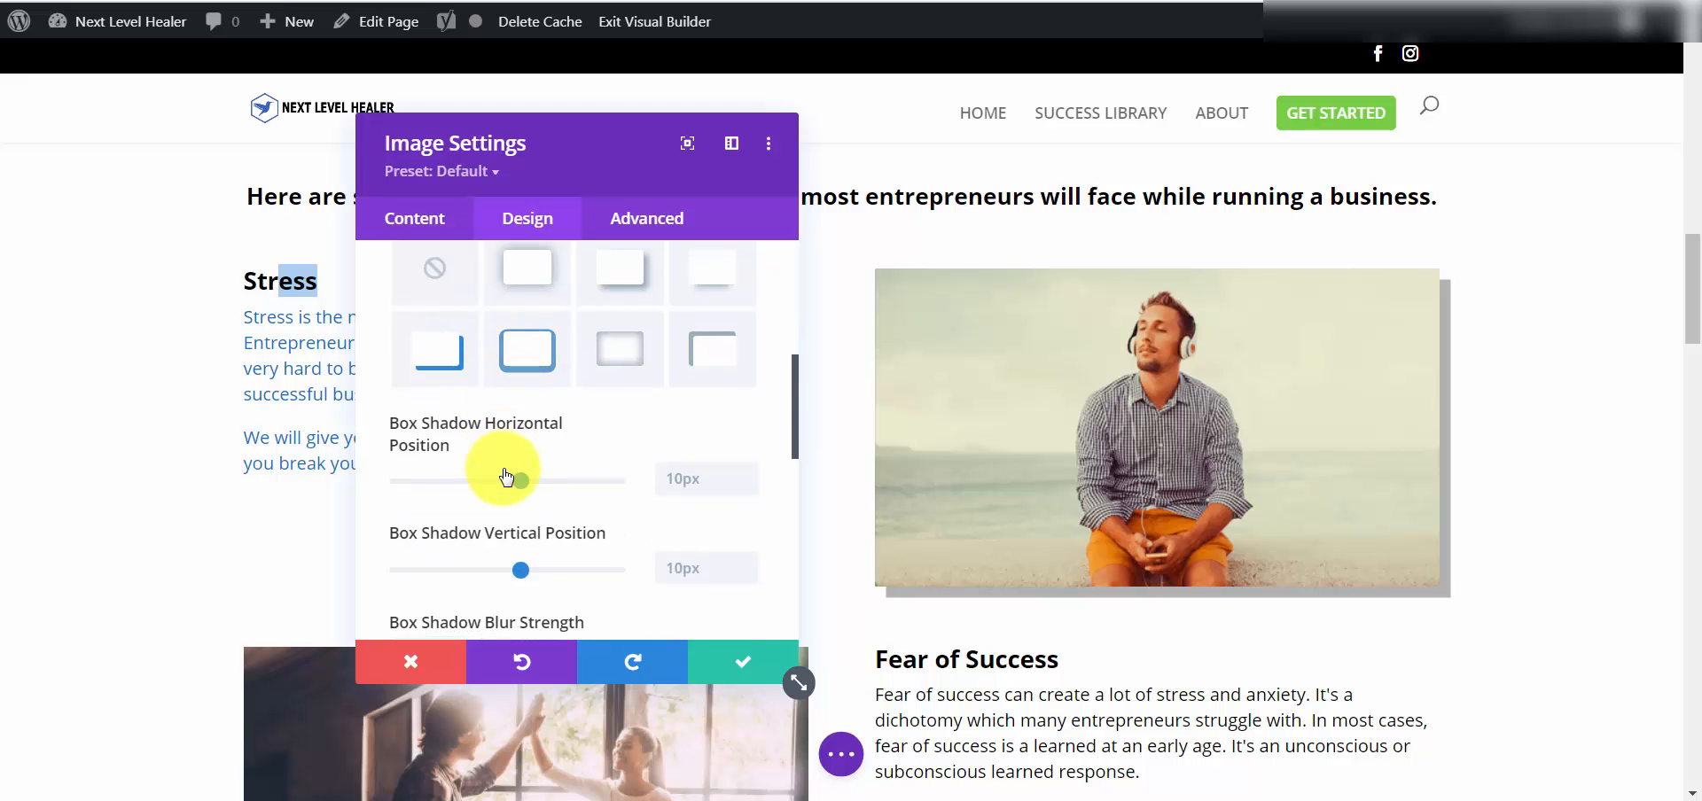
scroll(493, 460, "up", 4)
left_click(448, 493)
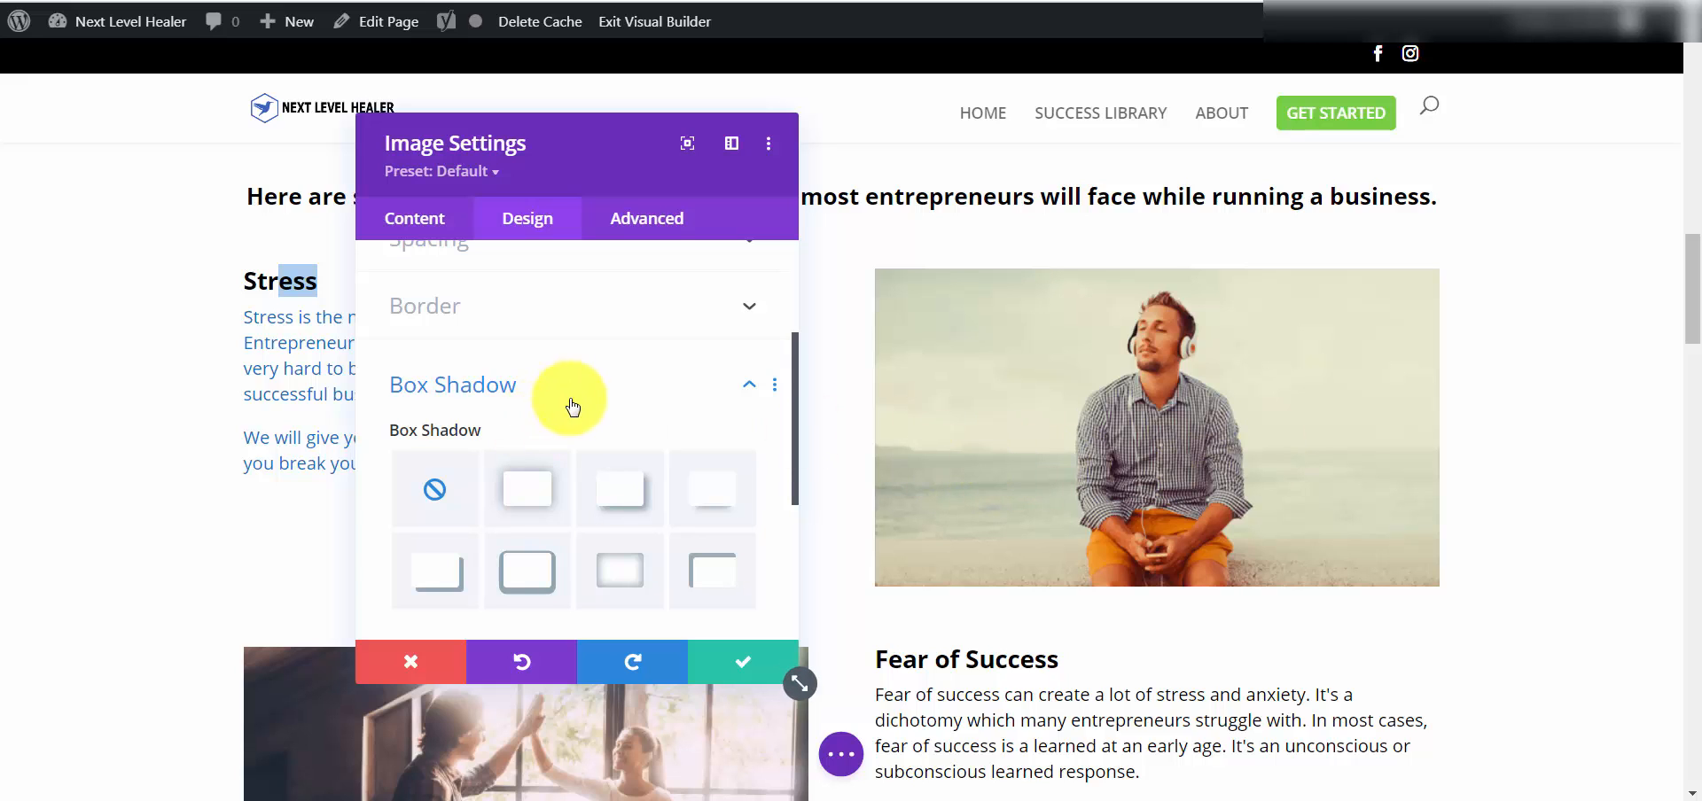
Look over the remaining design options and the advanced options of the headphones image.
scroll(572, 406, "down", 3)
scroll(585, 403, "up", 2)
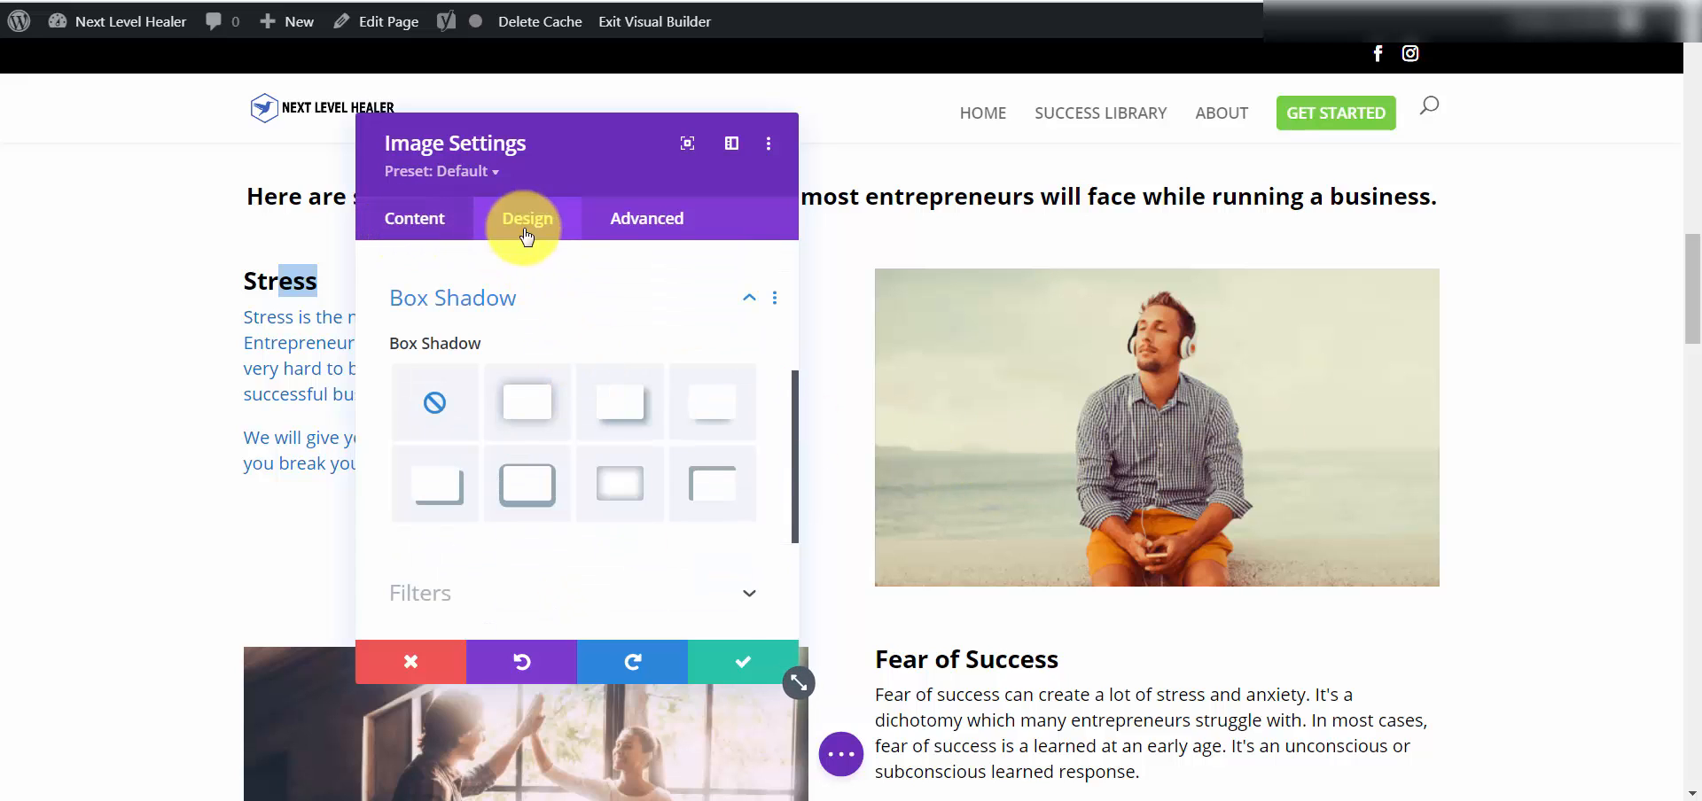
scroll(599, 403, "down", 2)
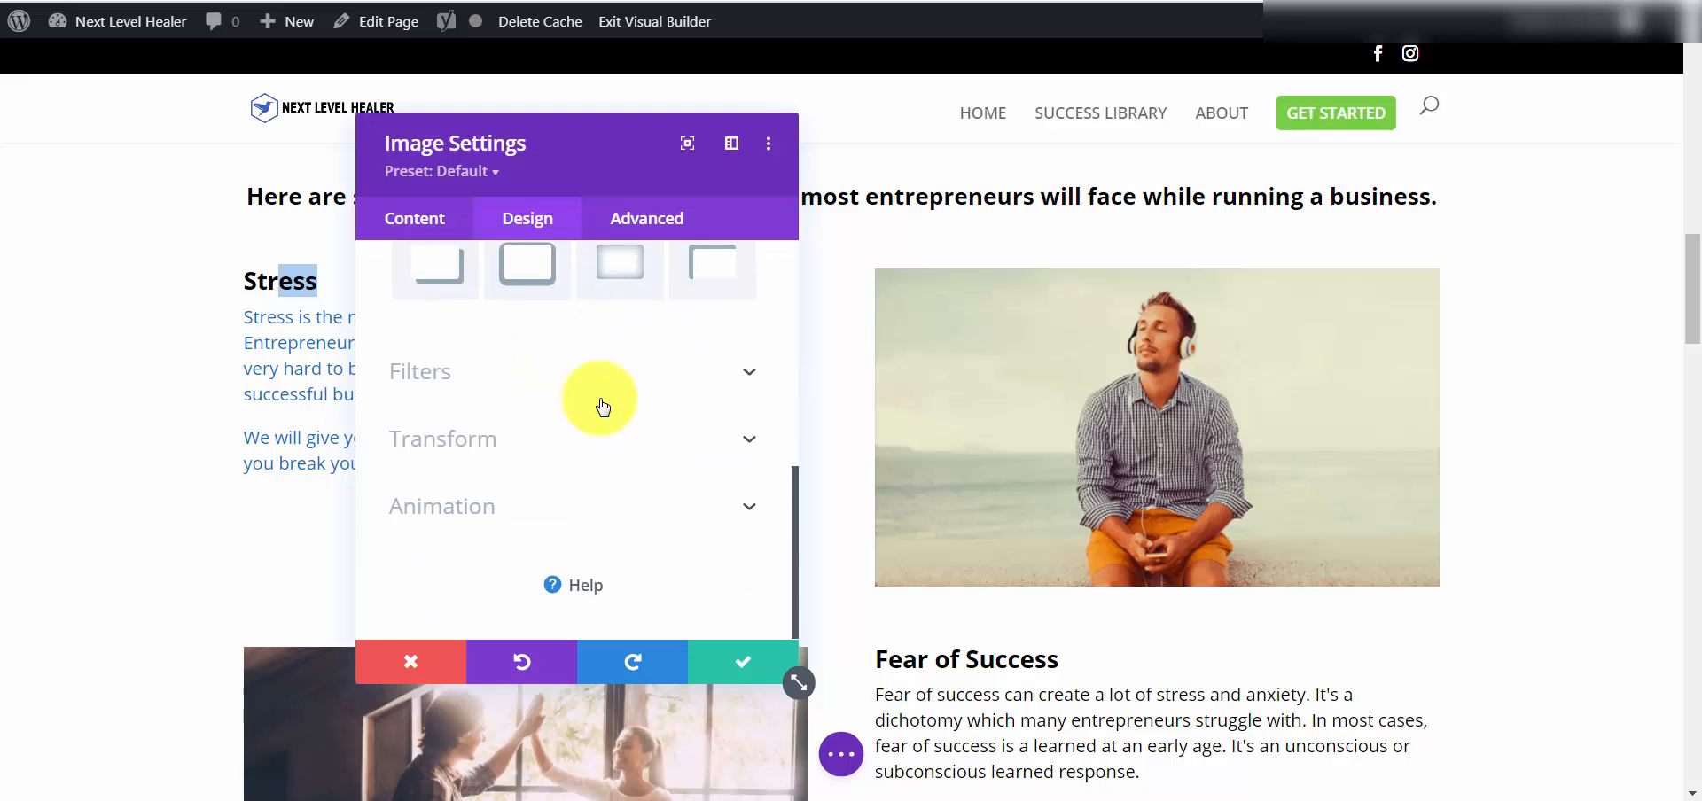
scroll(600, 403, "up", 3)
scroll(600, 400, "down", 2)
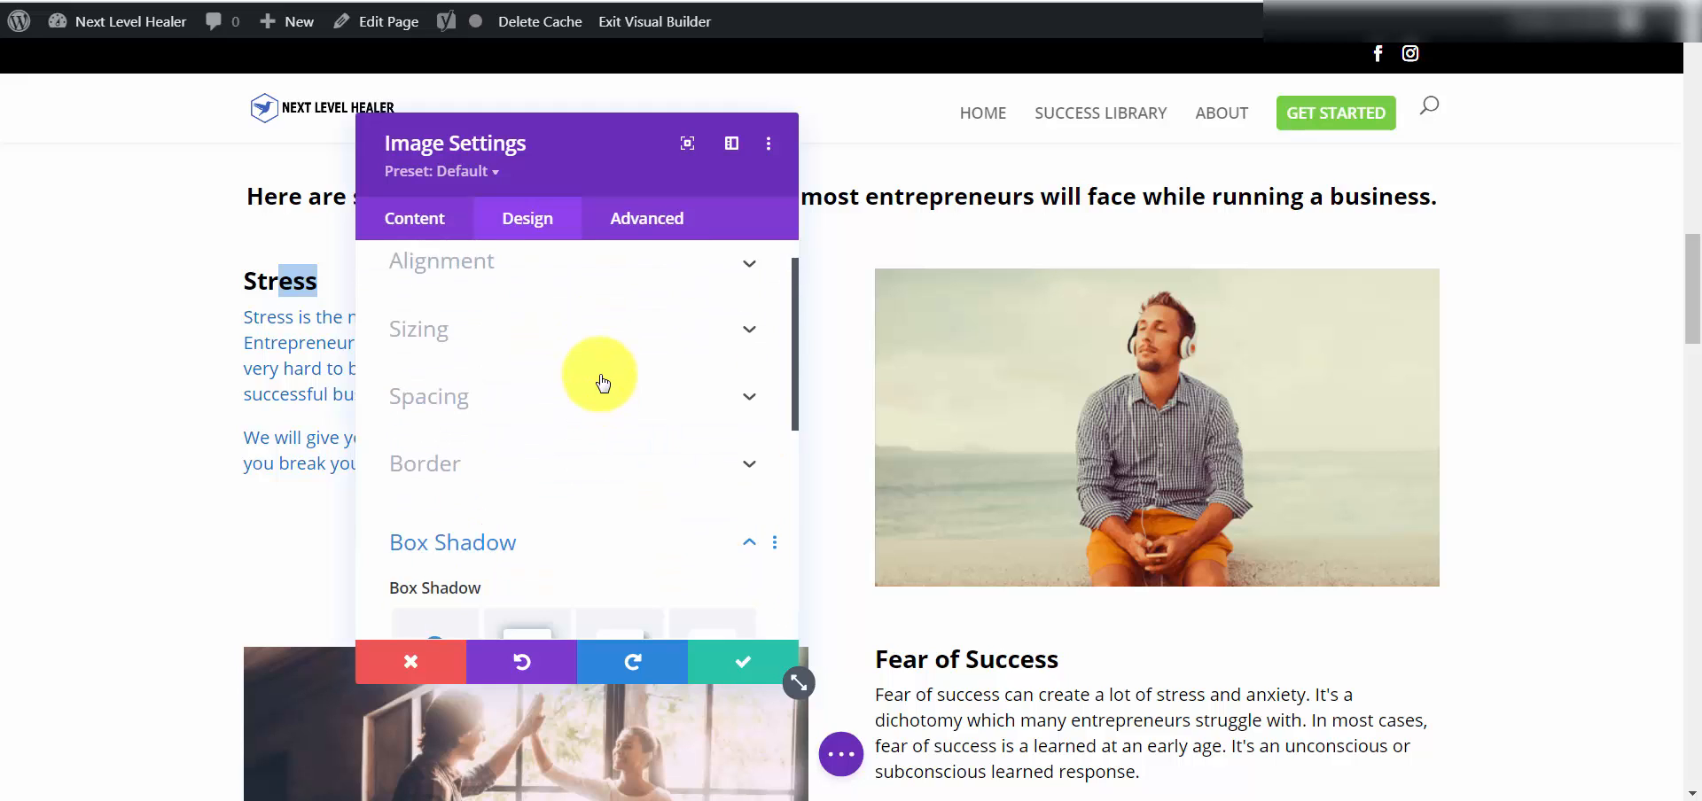
left_click(661, 219)
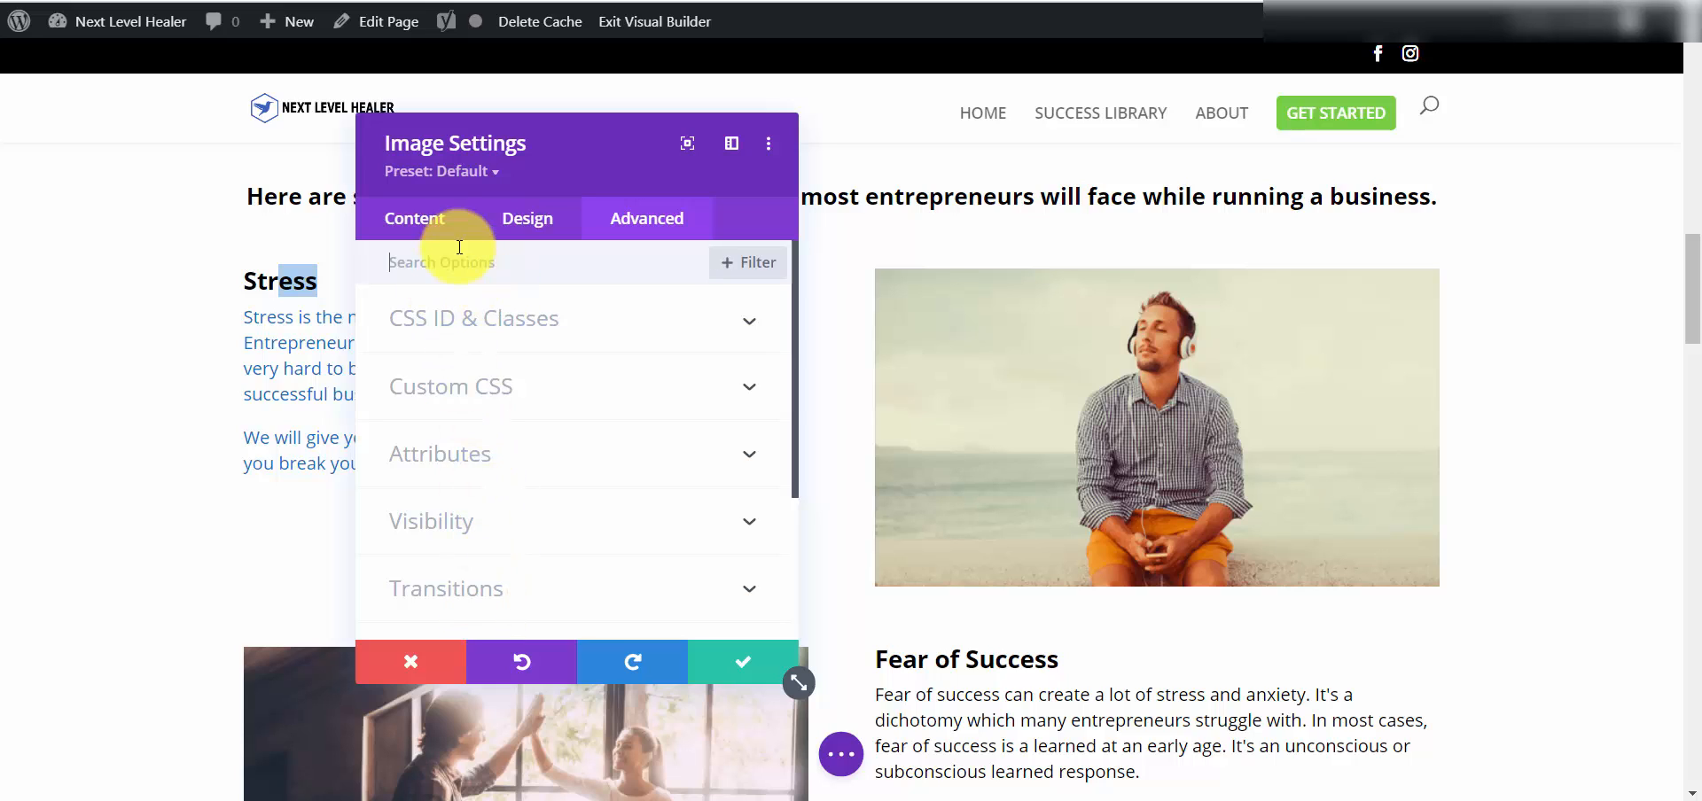
Set the headphones image's link target to In The New Tab, leaving the link URL empty, and save the module.
left_click(416, 229)
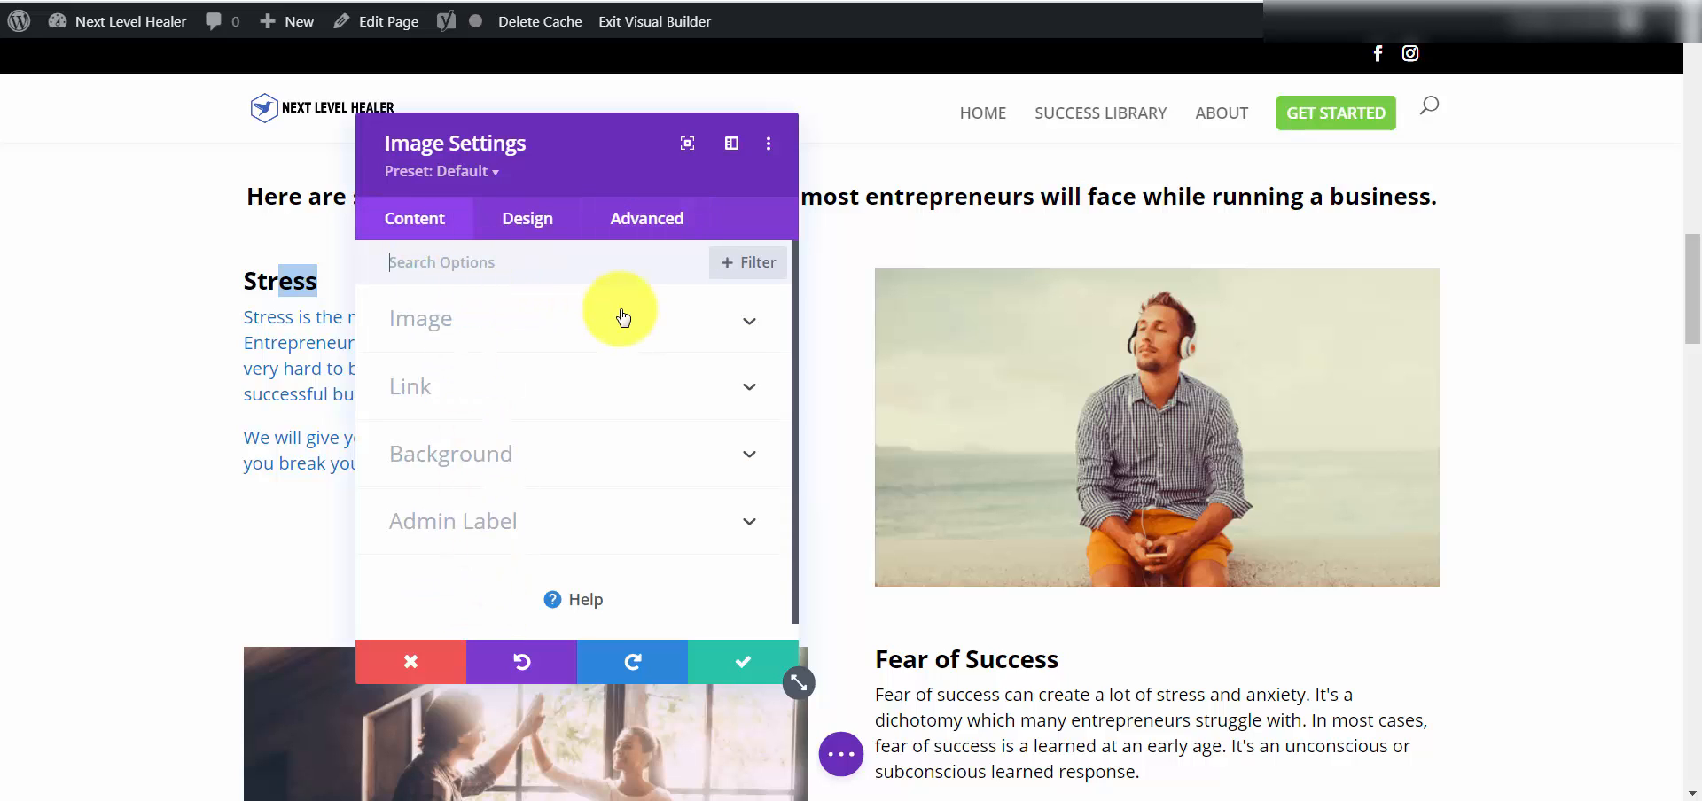
left_click(617, 383)
scroll(646, 350, "down", 1)
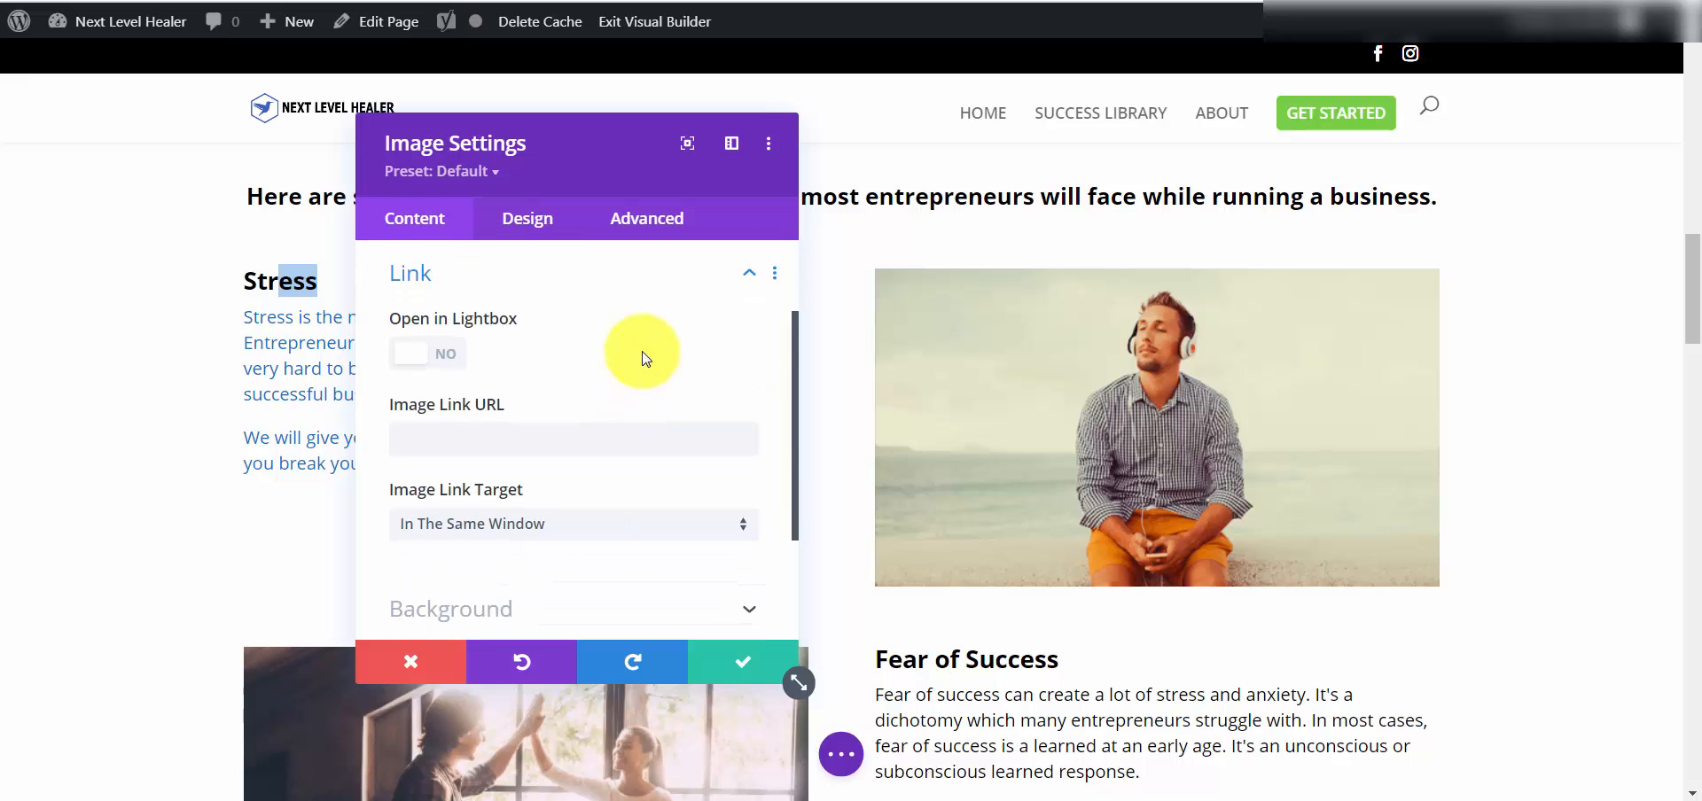
scroll(536, 392, "down", 2)
scroll(546, 368, "up", 2)
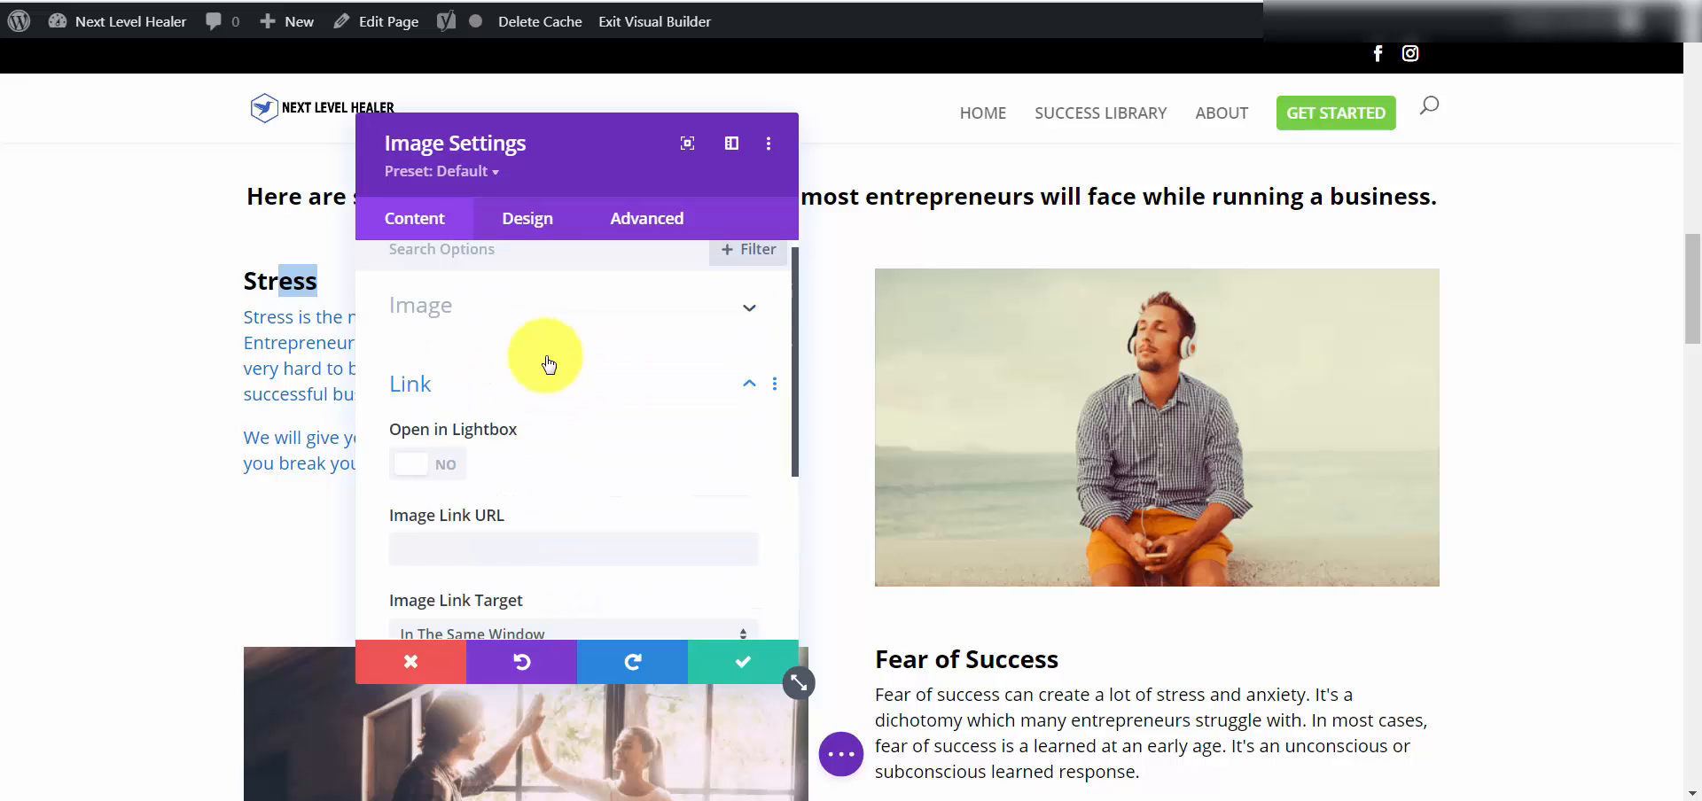
left_click(504, 559)
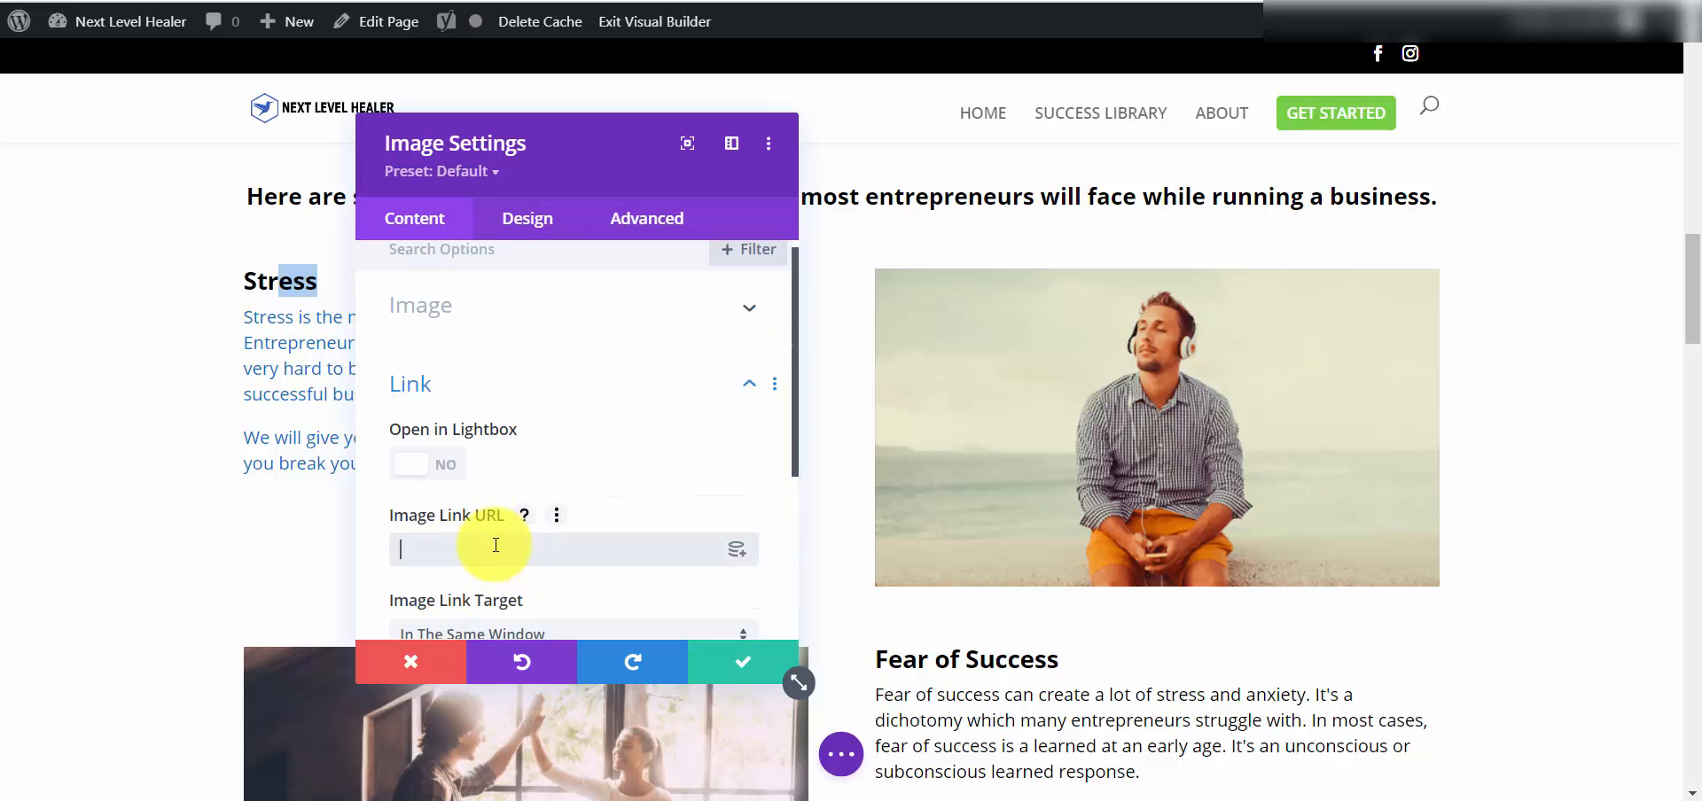
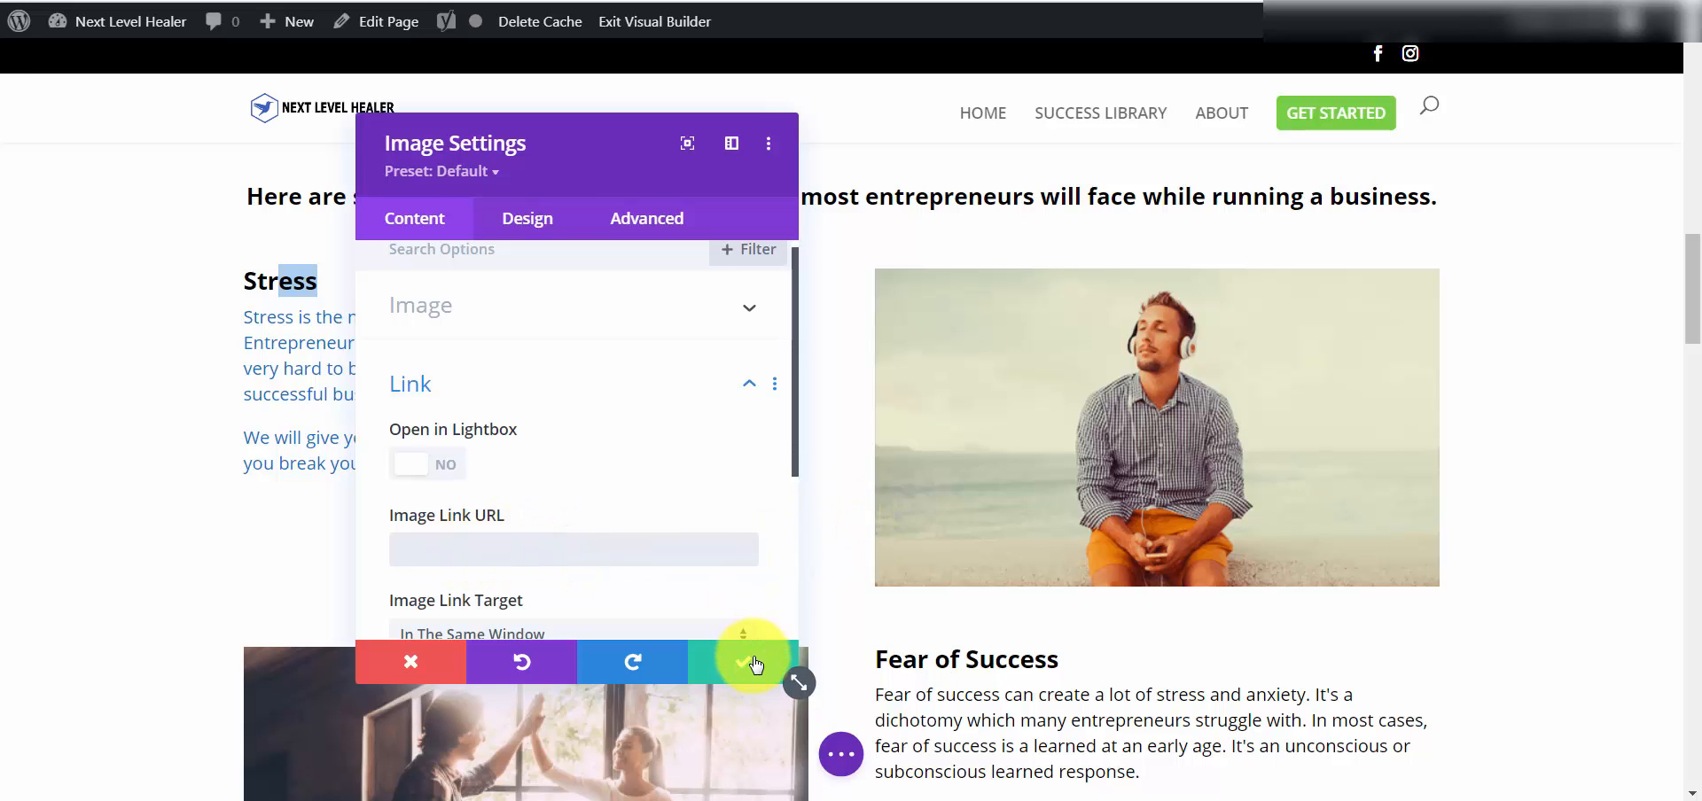
scroll(666, 543, "down", 1)
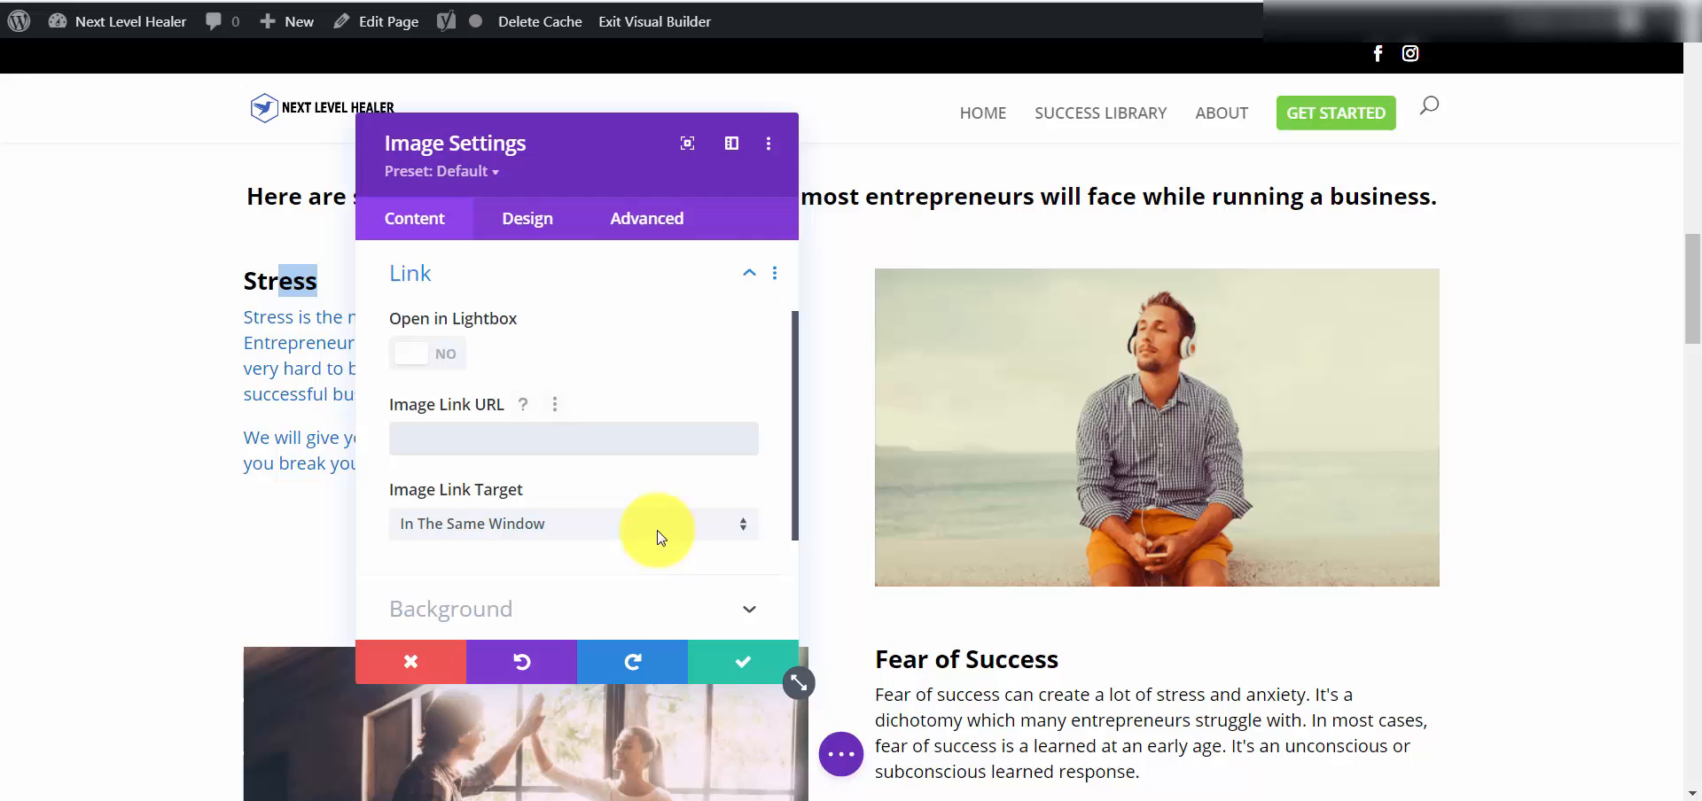
left_click(743, 532)
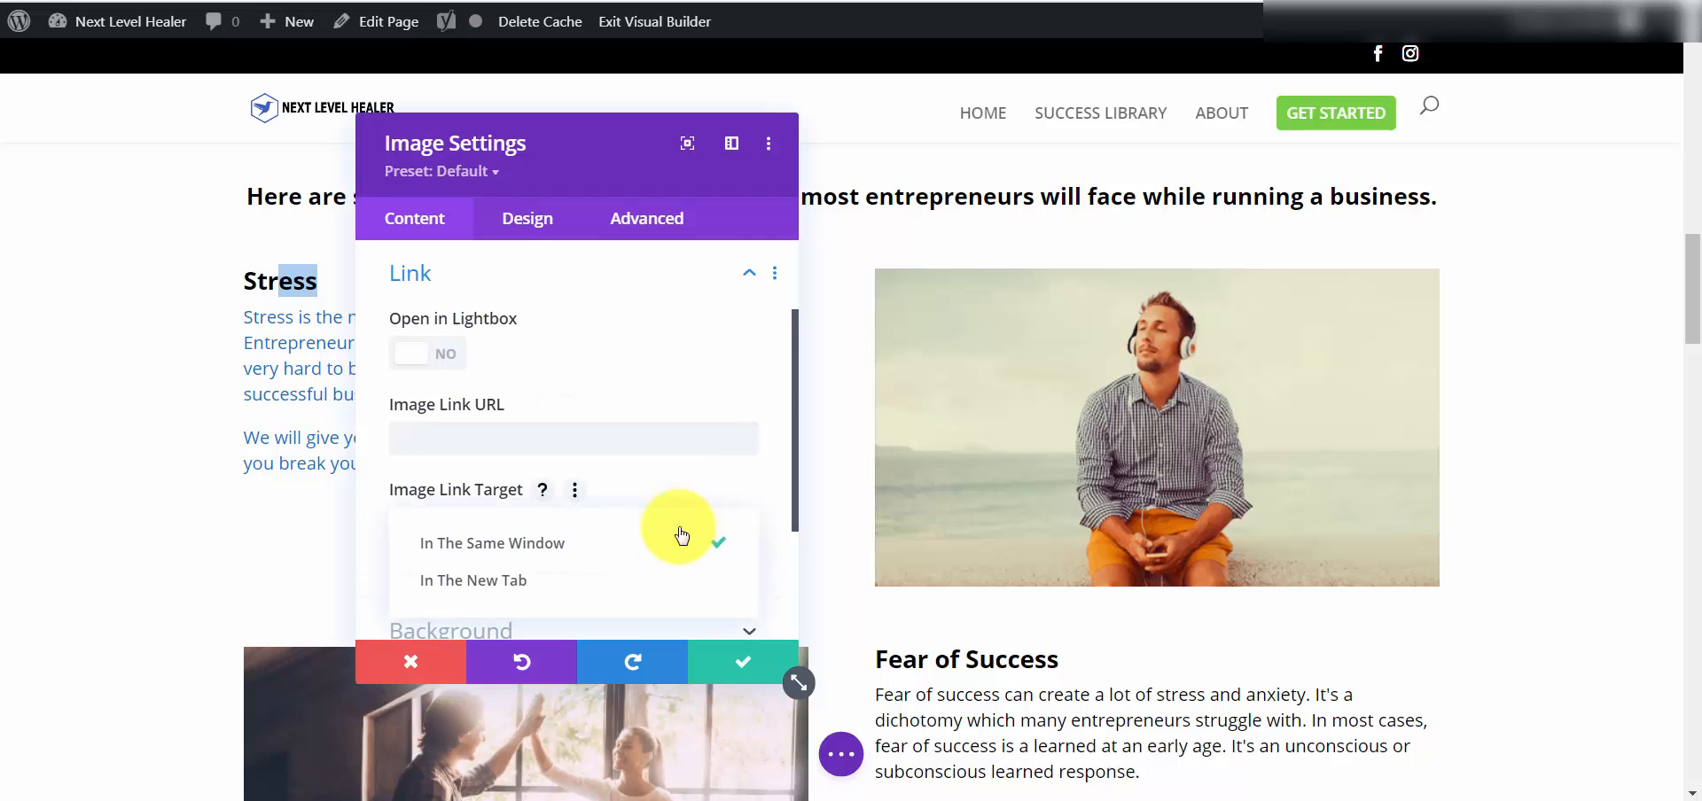
left_click(541, 581)
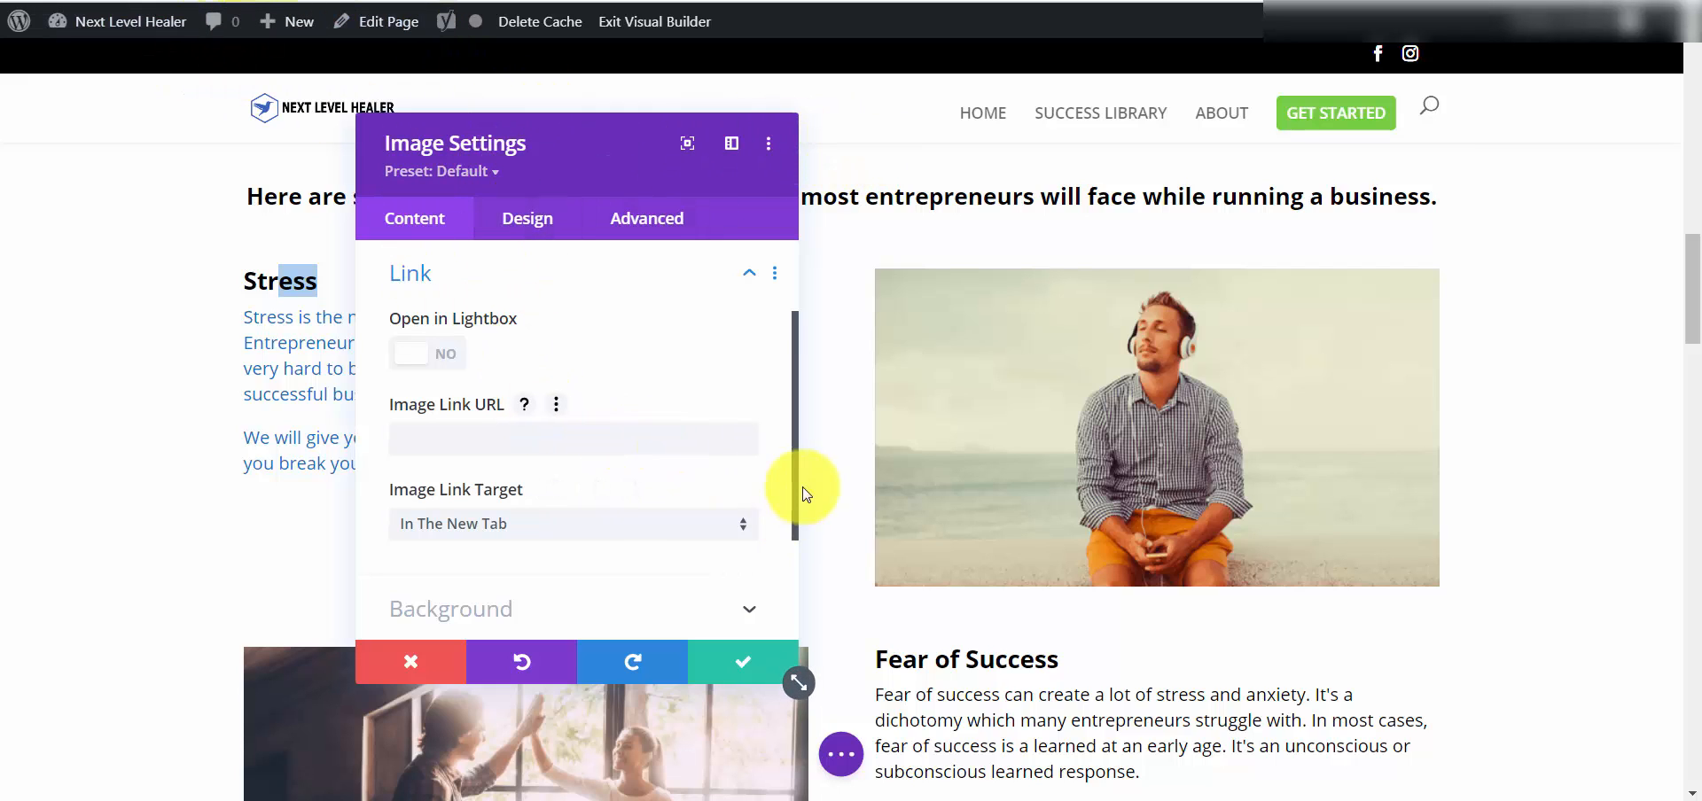
left_click(788, 674)
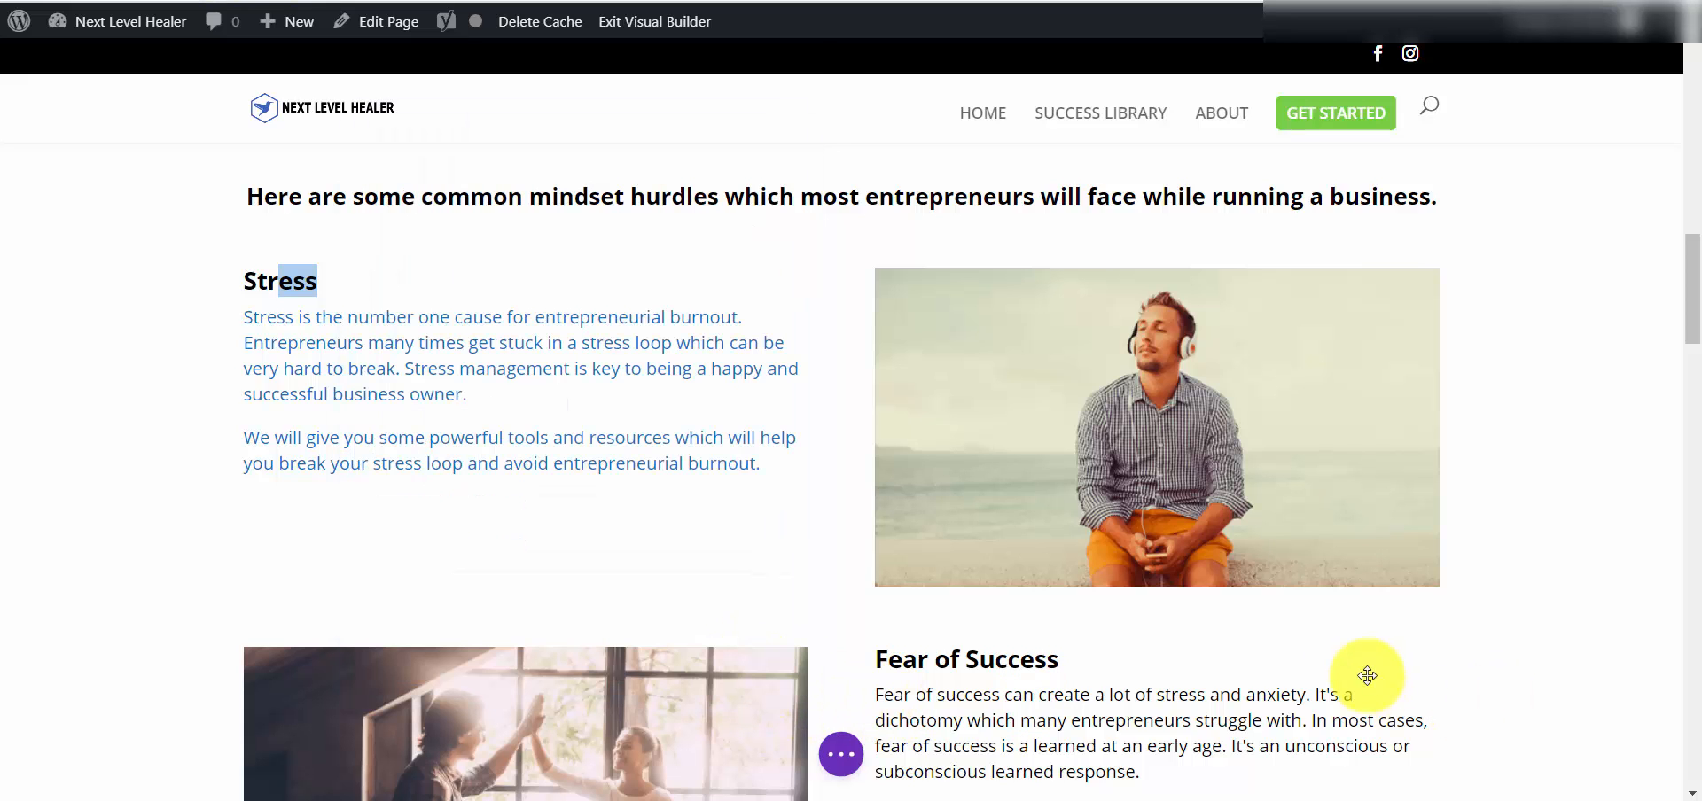
Review the page from the Fear of Success row down to the Join Today! form and return to the Entrepreneur Mindset header.
scroll(1297, 627, "down", 5)
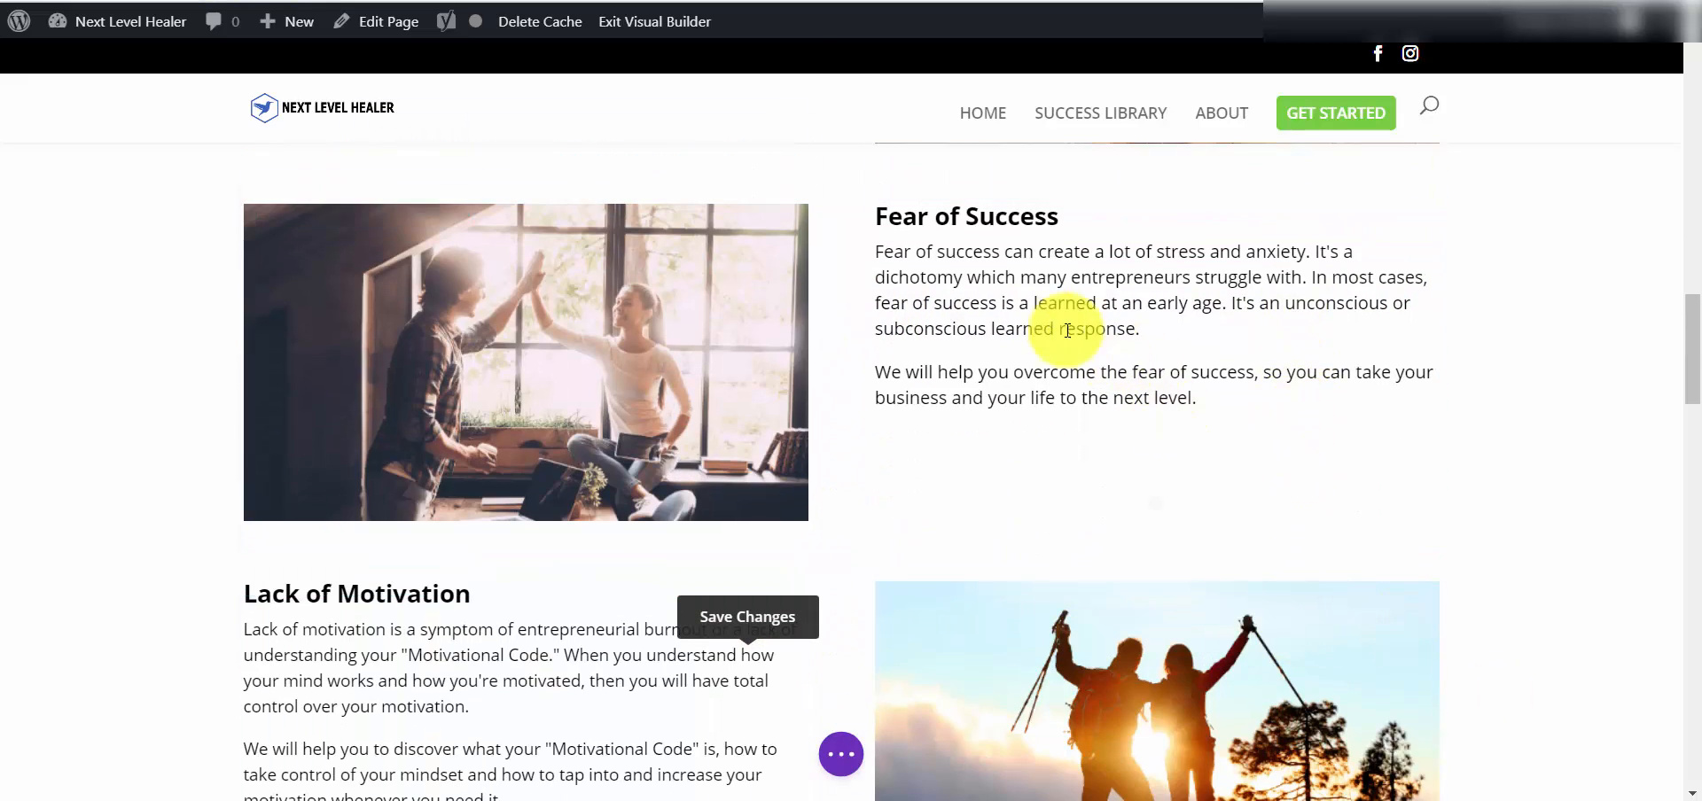
scroll(1020, 440, "down", 5)
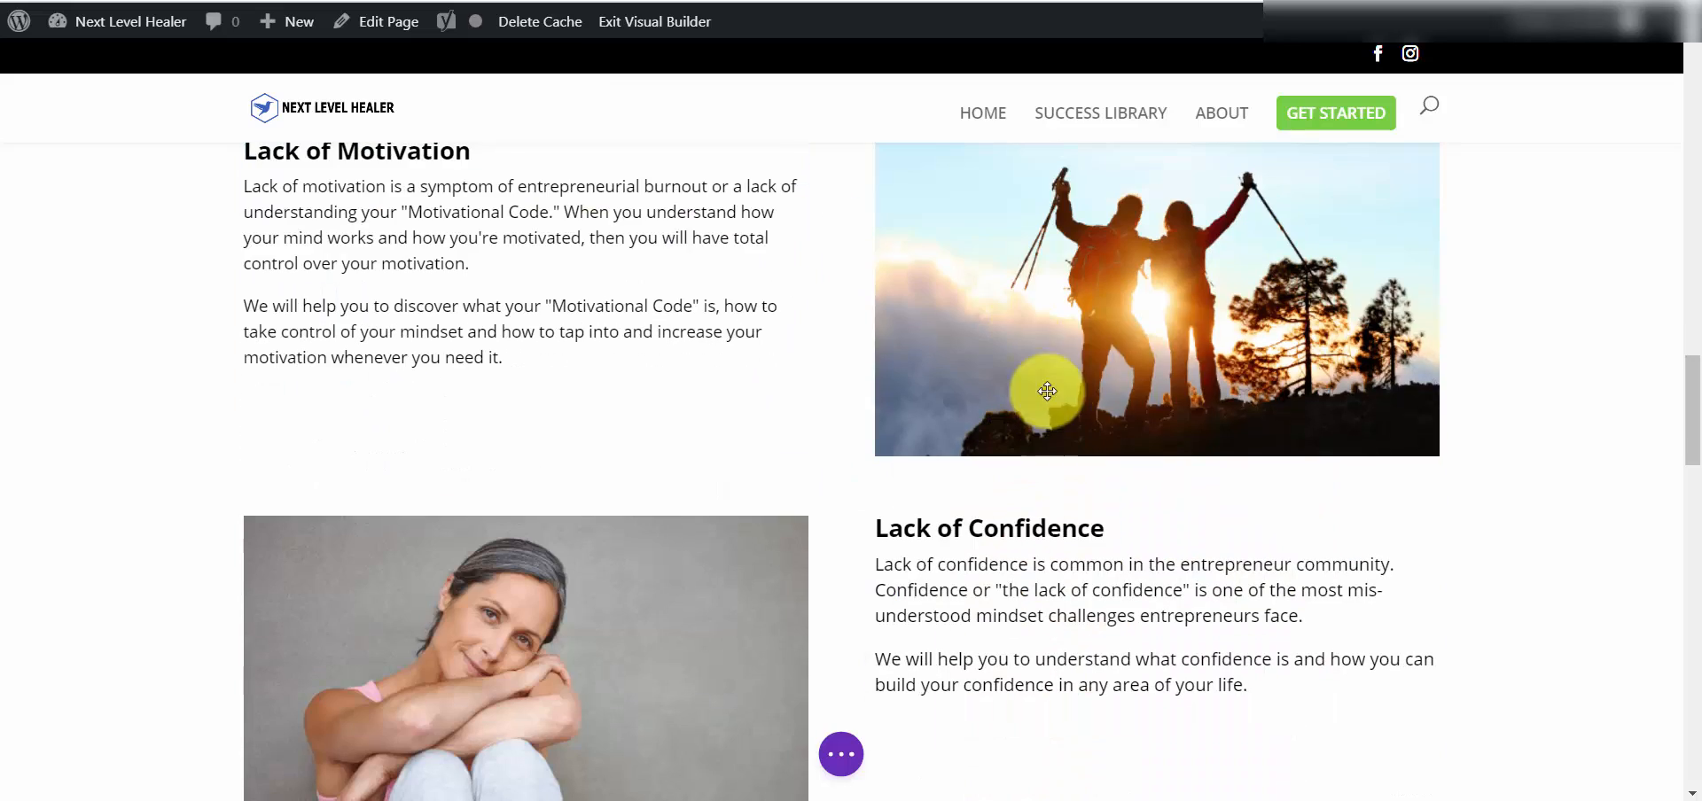
scroll(1147, 348, "down", 9)
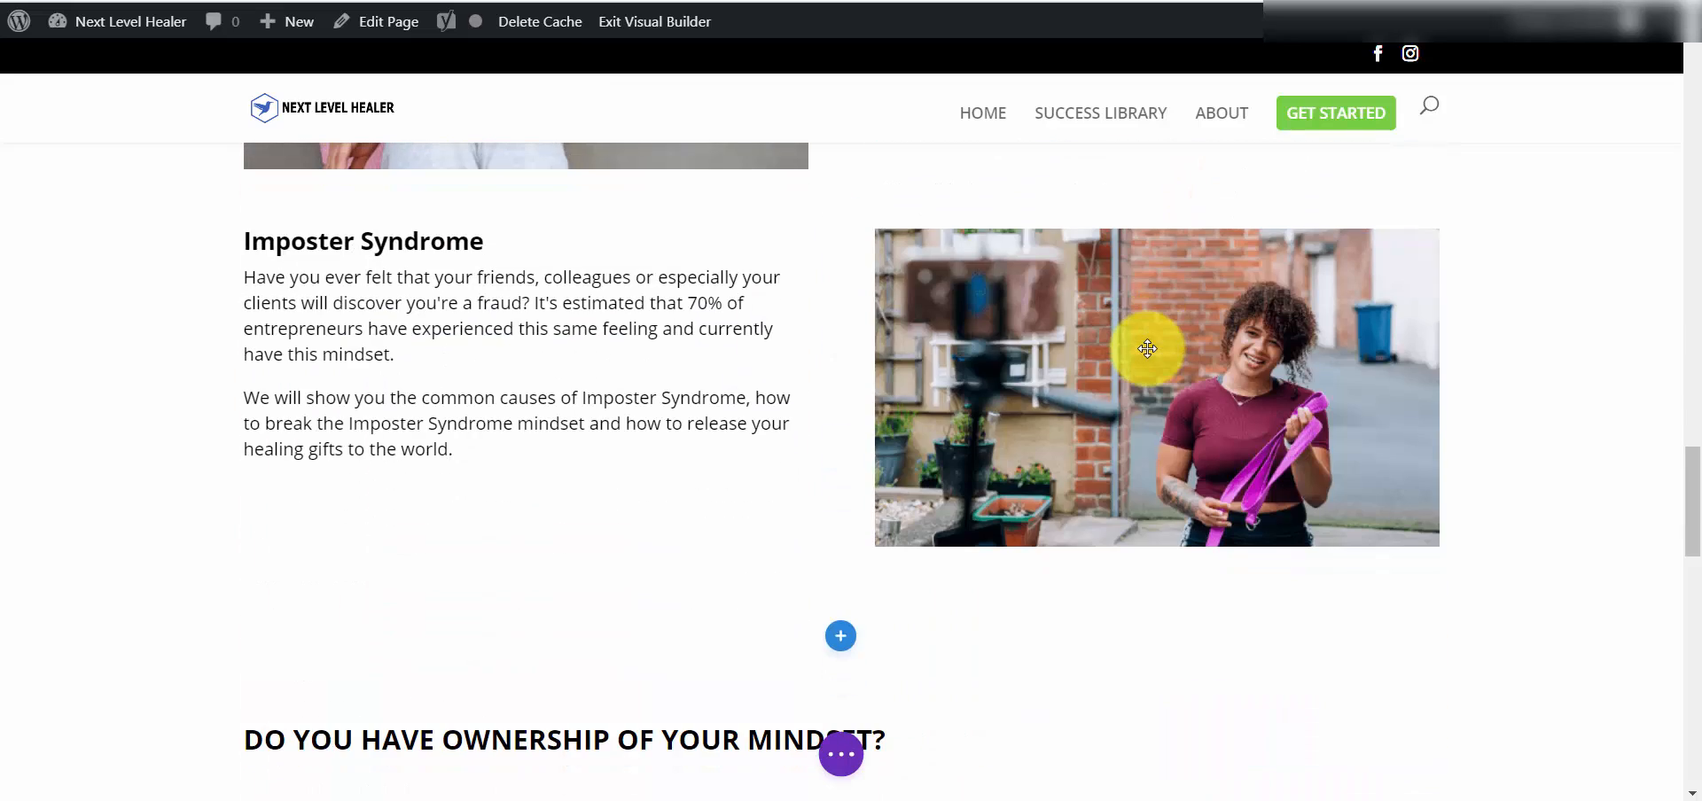
scroll(1147, 349, "down", 3)
scroll(1147, 348, "up", 8)
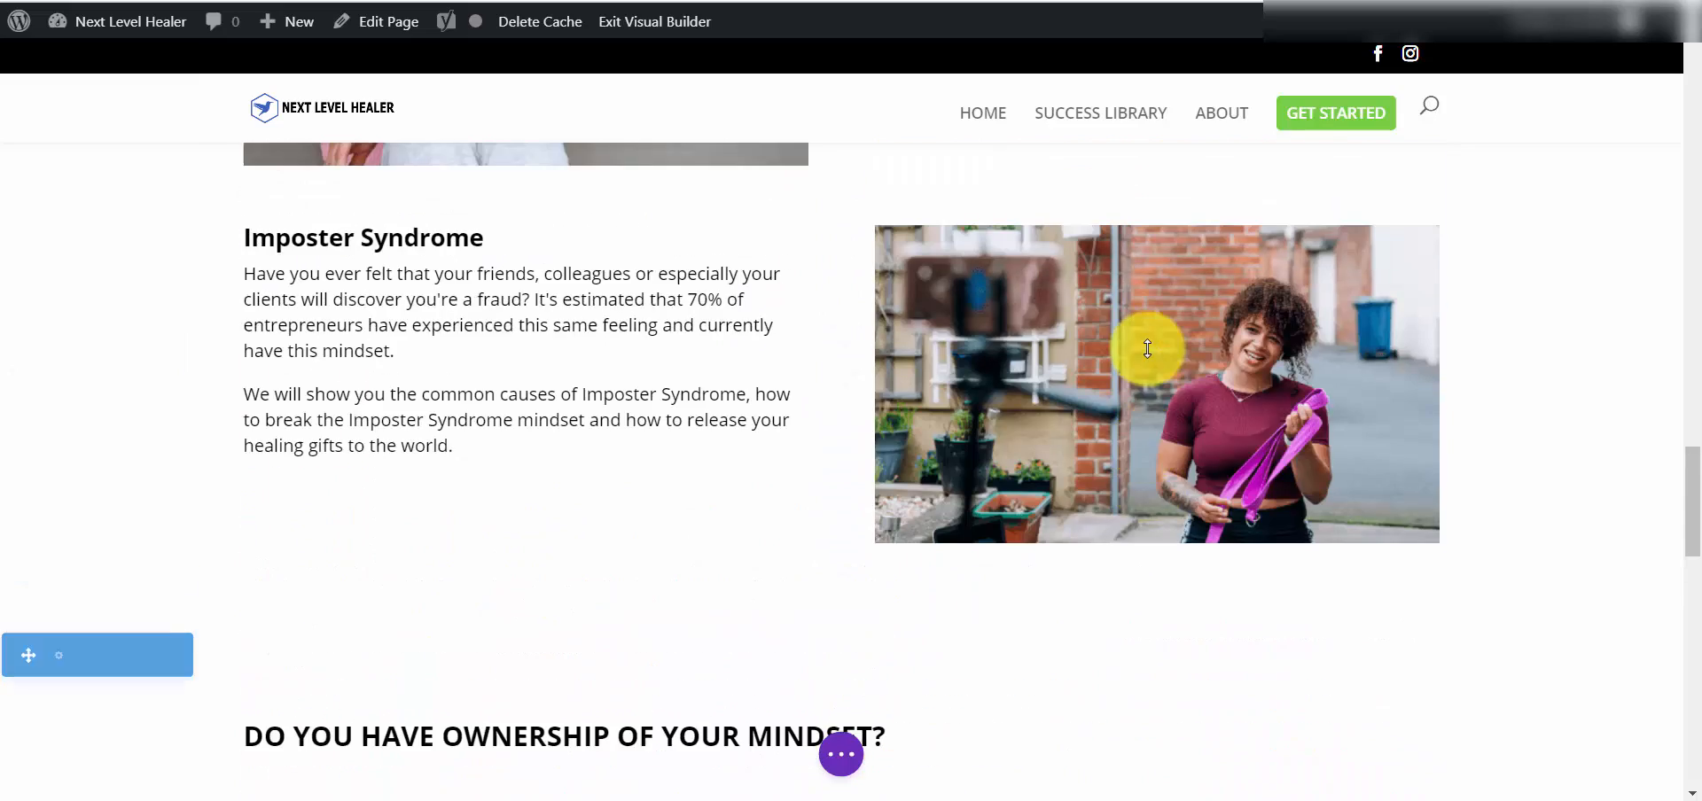
scroll(1149, 348, "up", 8)
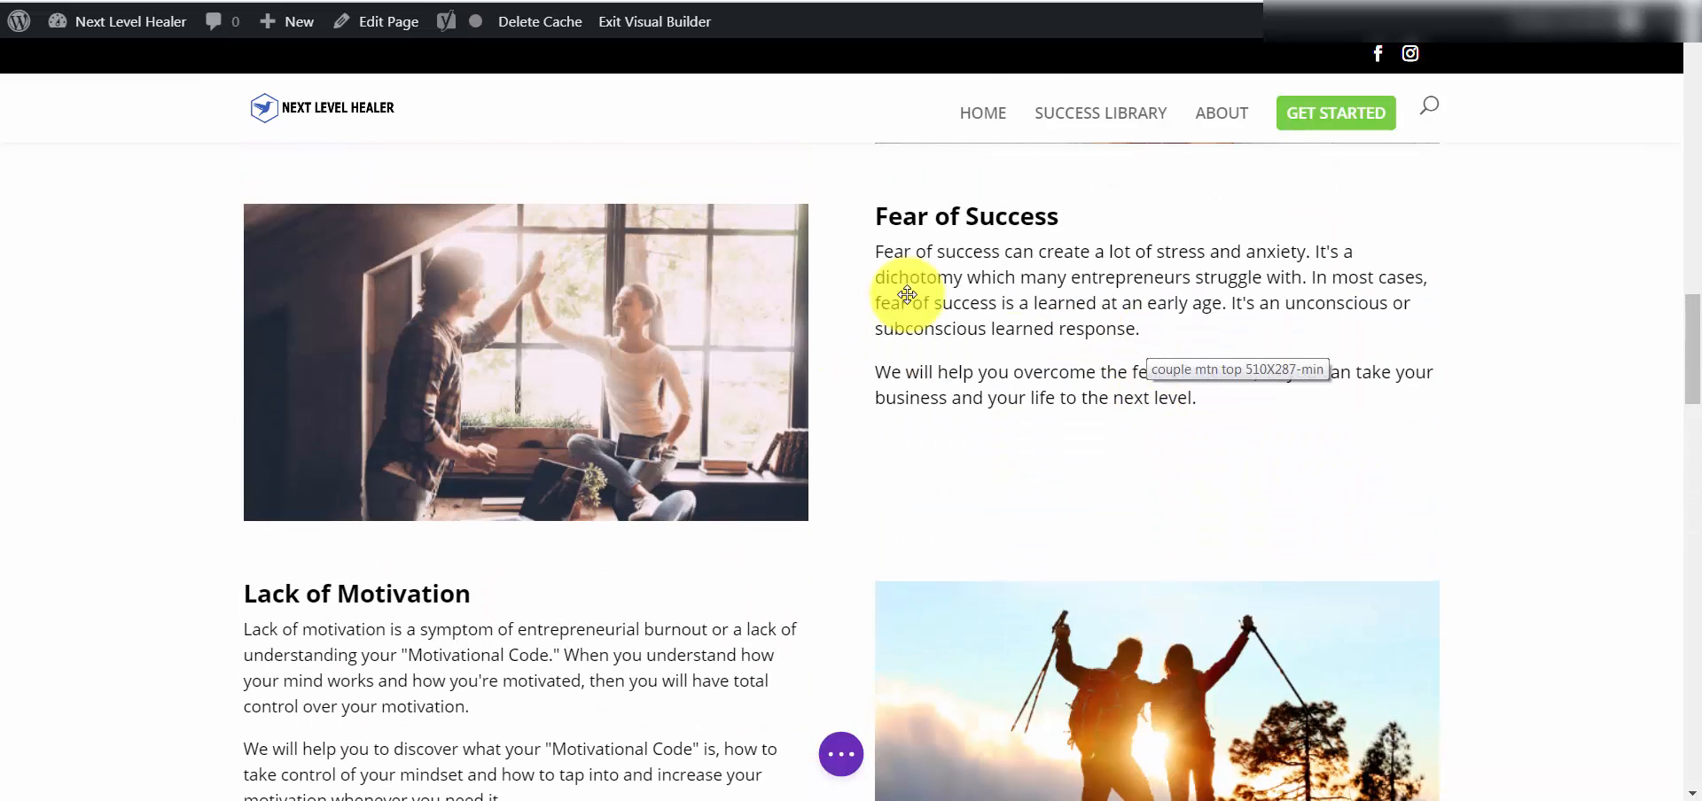
scroll(998, 299, "down", 10)
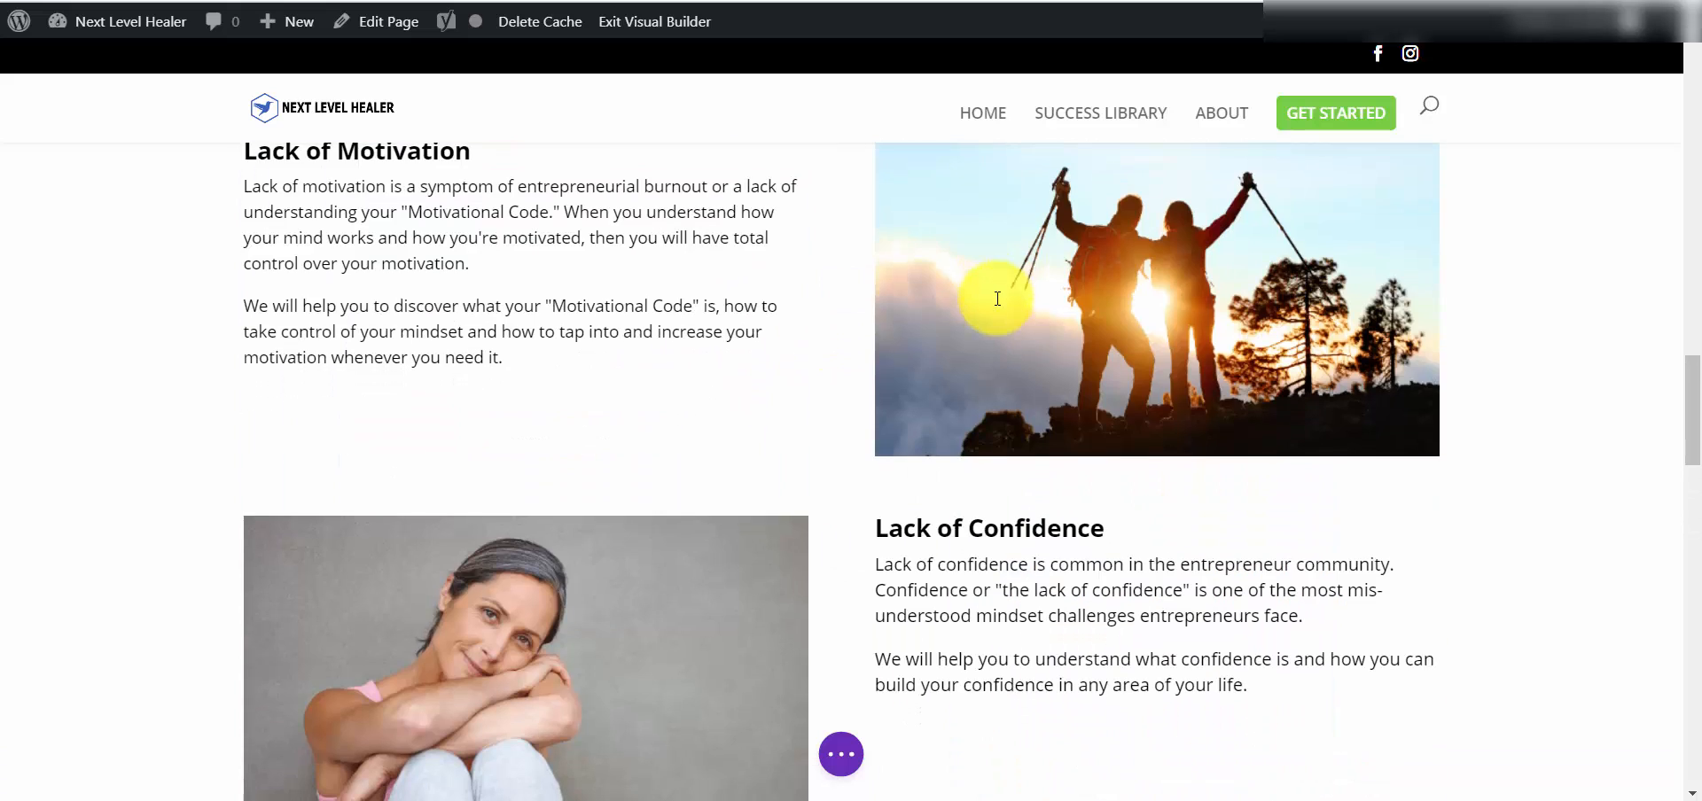
scroll(999, 300, "down", 5)
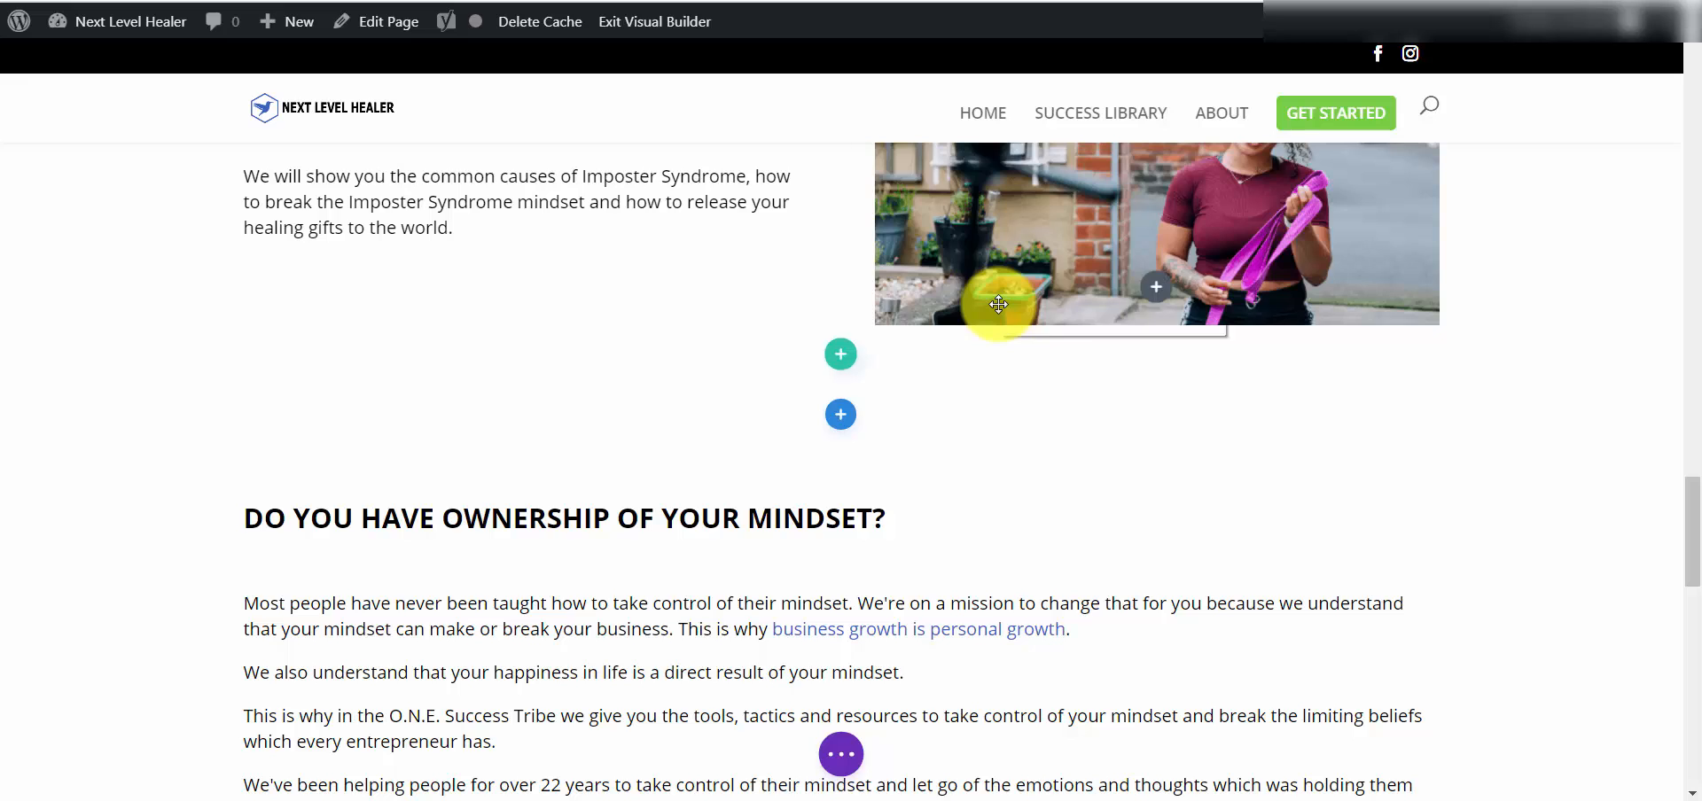
scroll(999, 304, "down", 4)
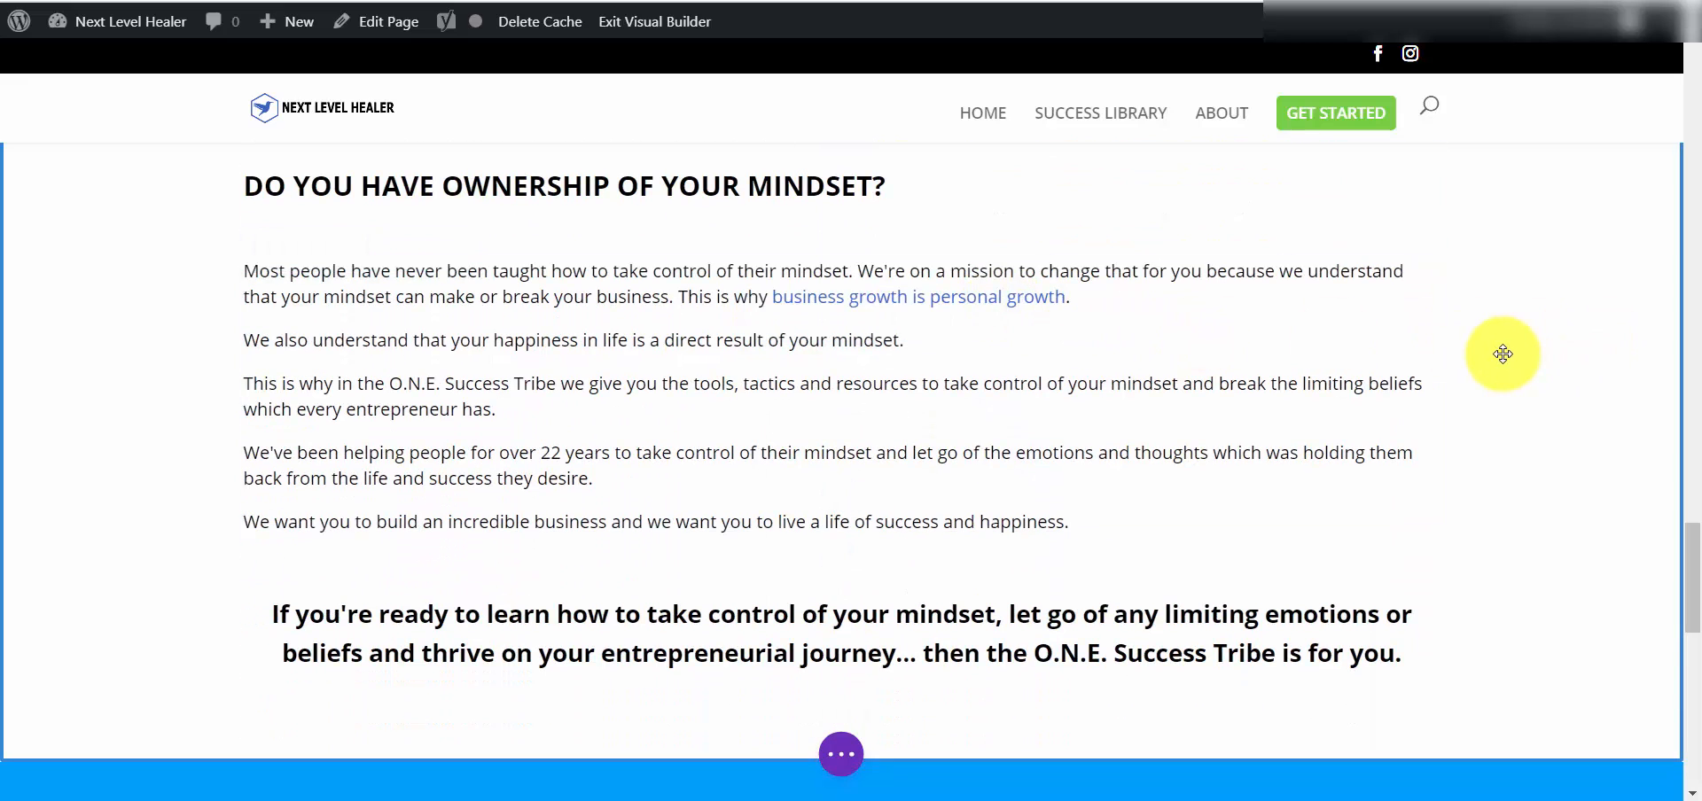
scroll(1502, 354, "down", 5)
scroll(1504, 357, "down", 3)
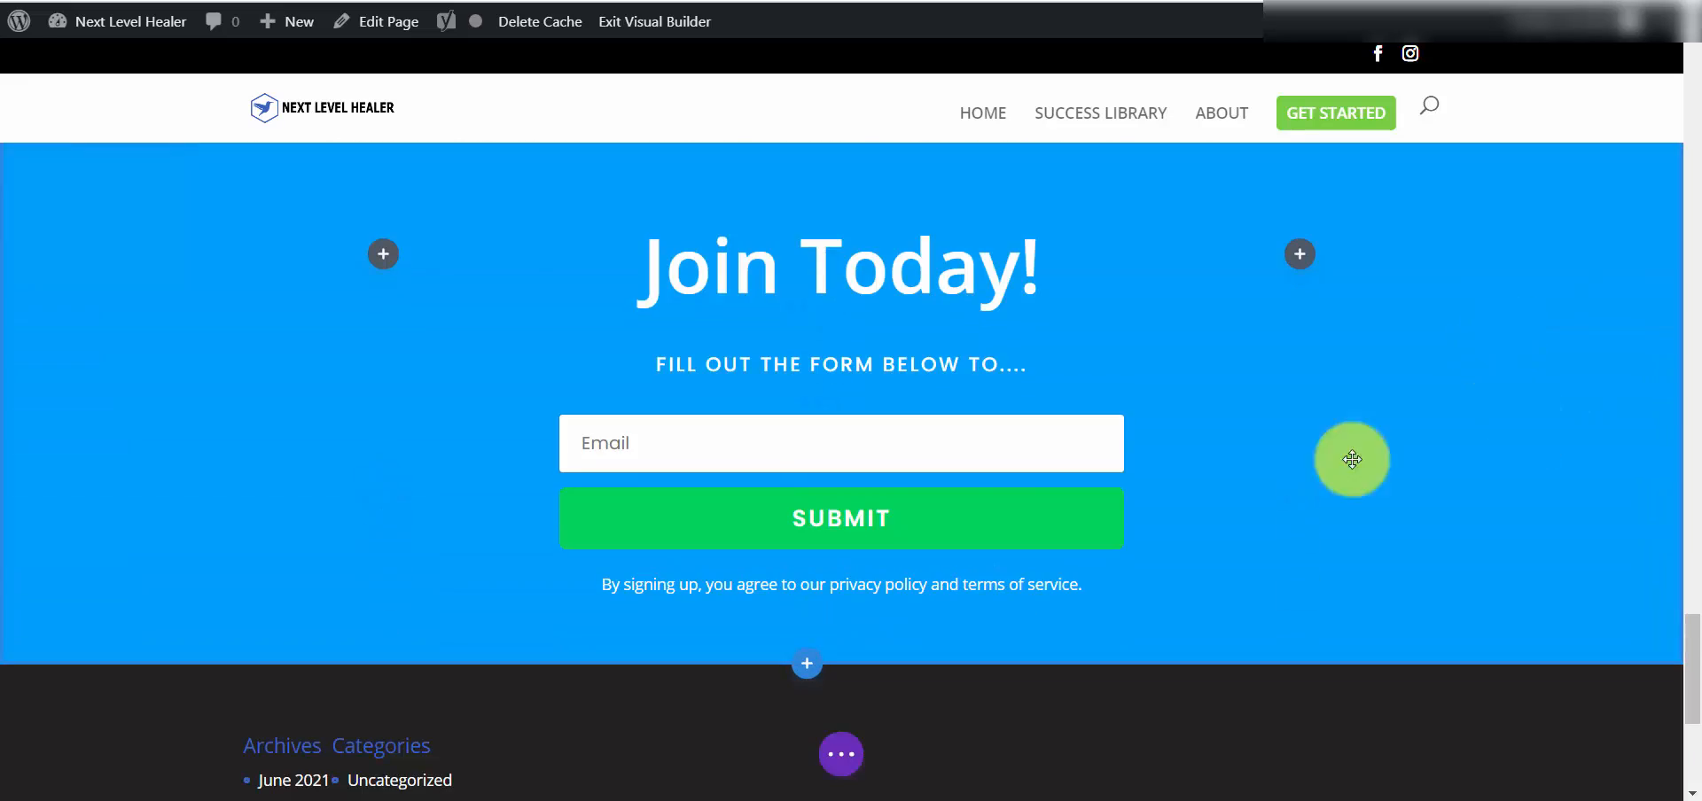
left_click_drag(764, 406, 1042, 224)
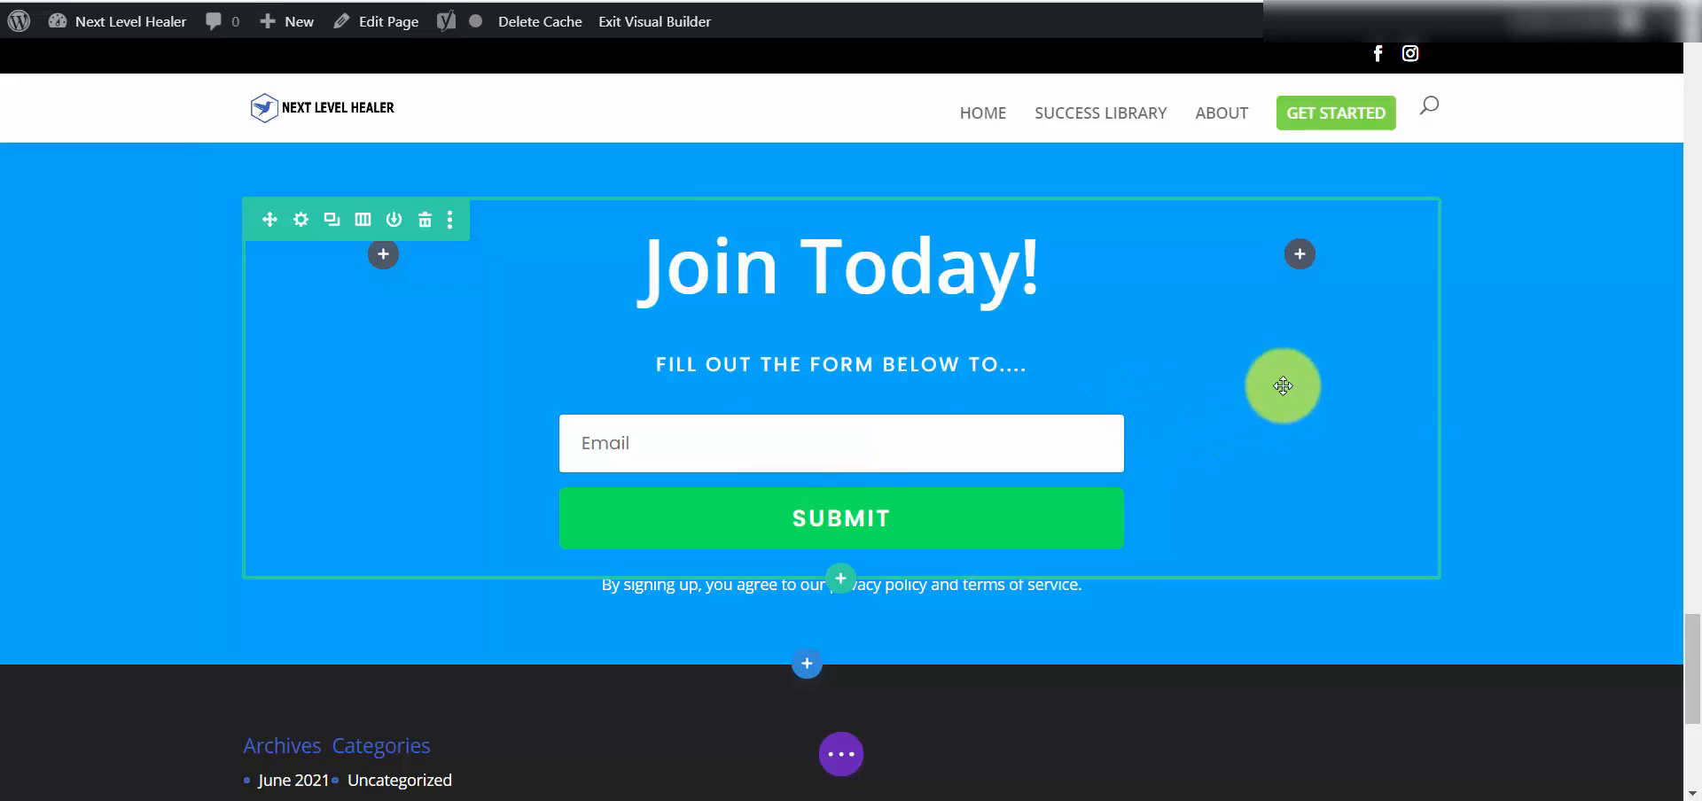
scroll(1305, 384, "up", 6)
scroll(1306, 383, "up", 15)
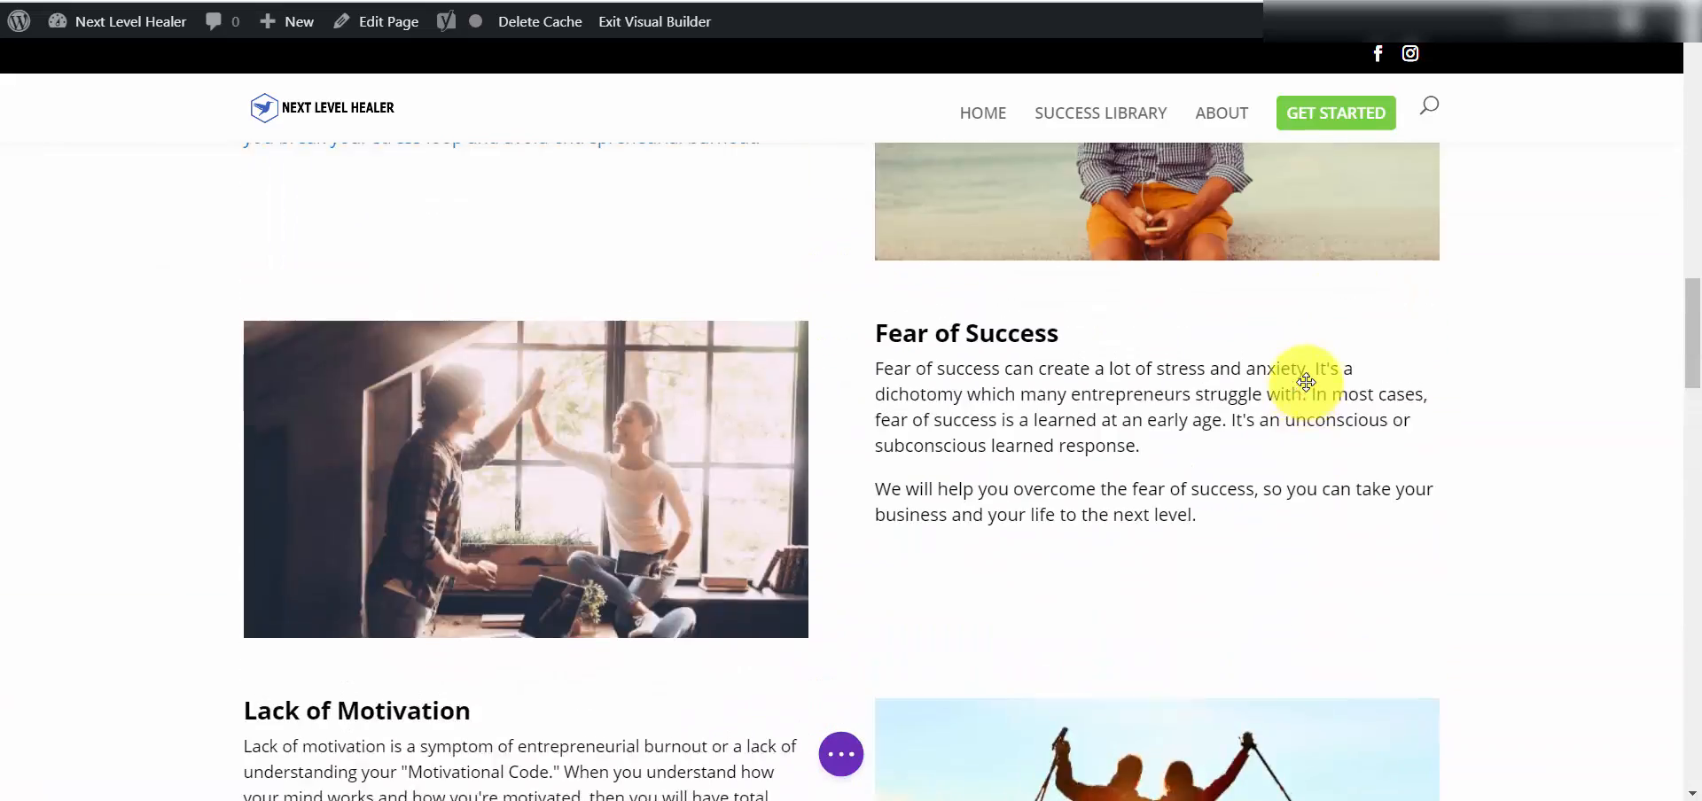
scroll(1306, 383, "up", 10)
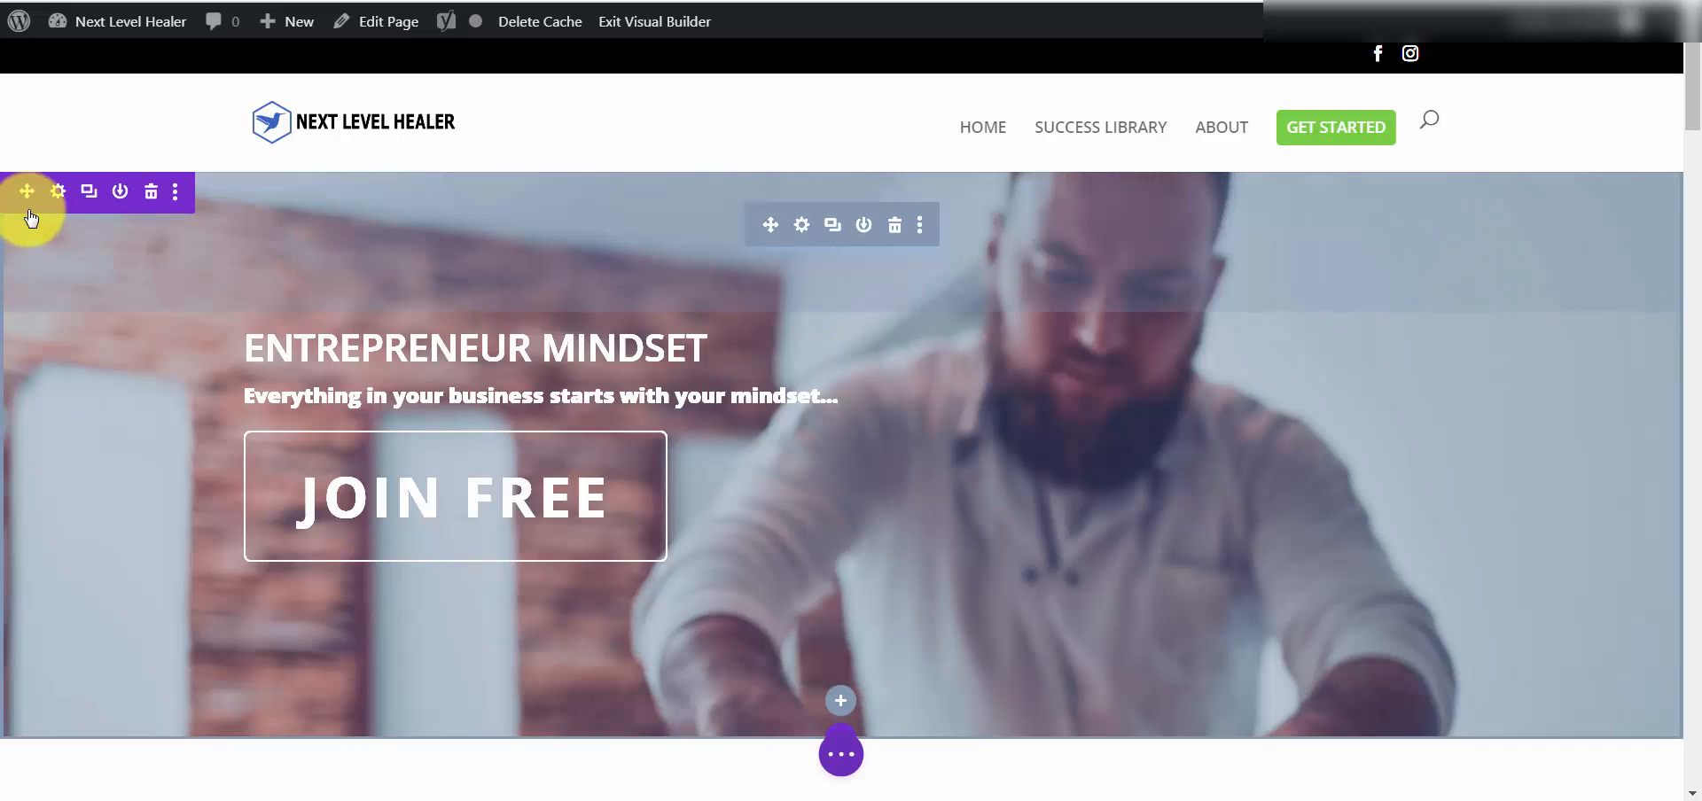
Set the Entrepreneur Mindset fullwidth header's text and logo alignment to centre and save the module.
left_click(801, 227)
left_click(545, 219)
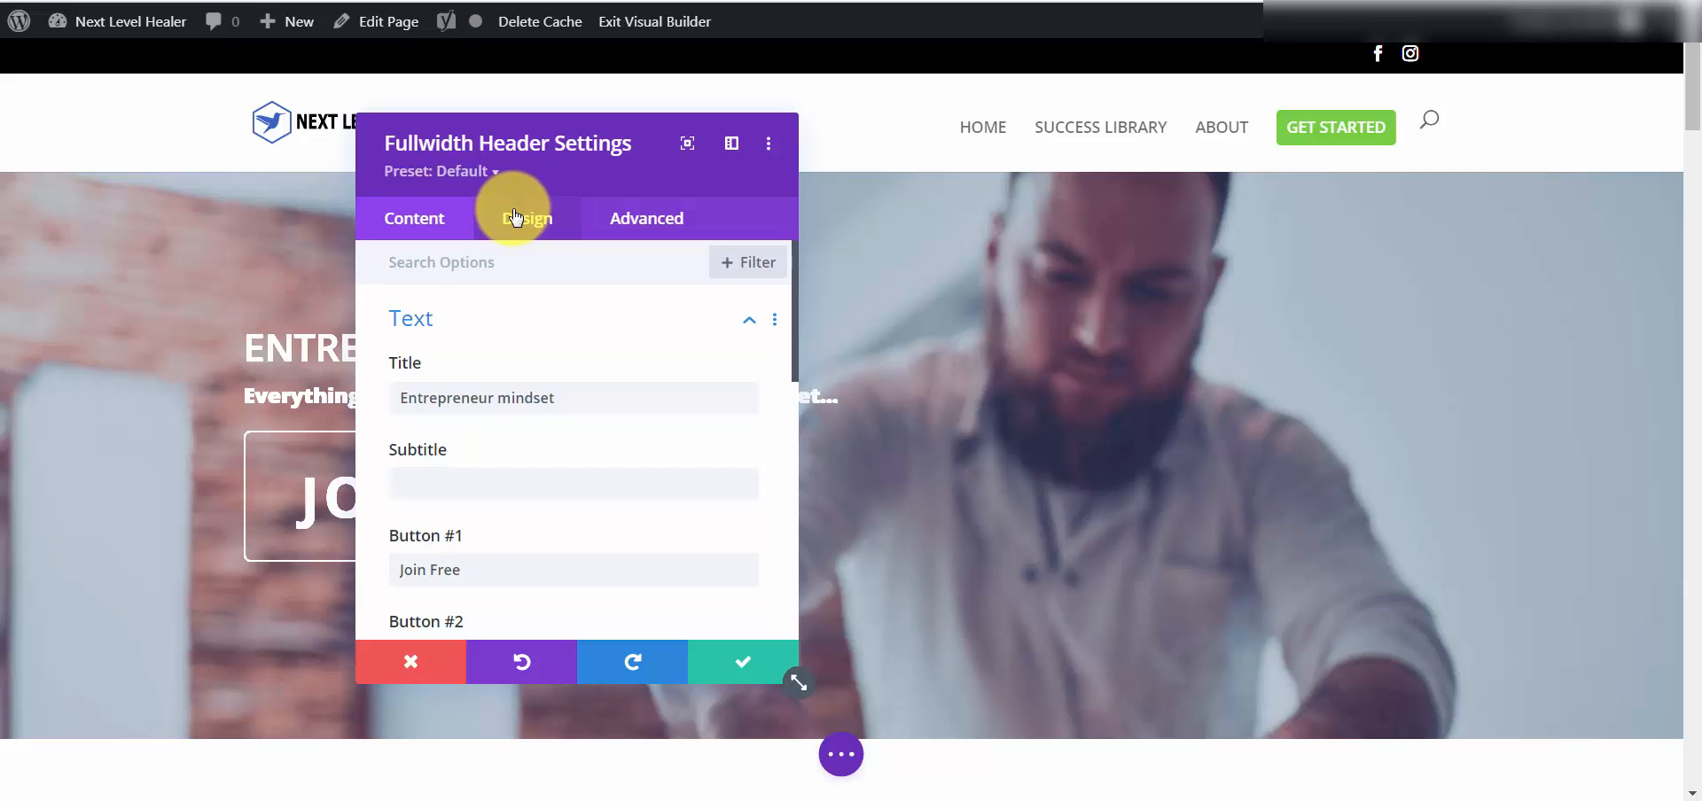
left_click(505, 321)
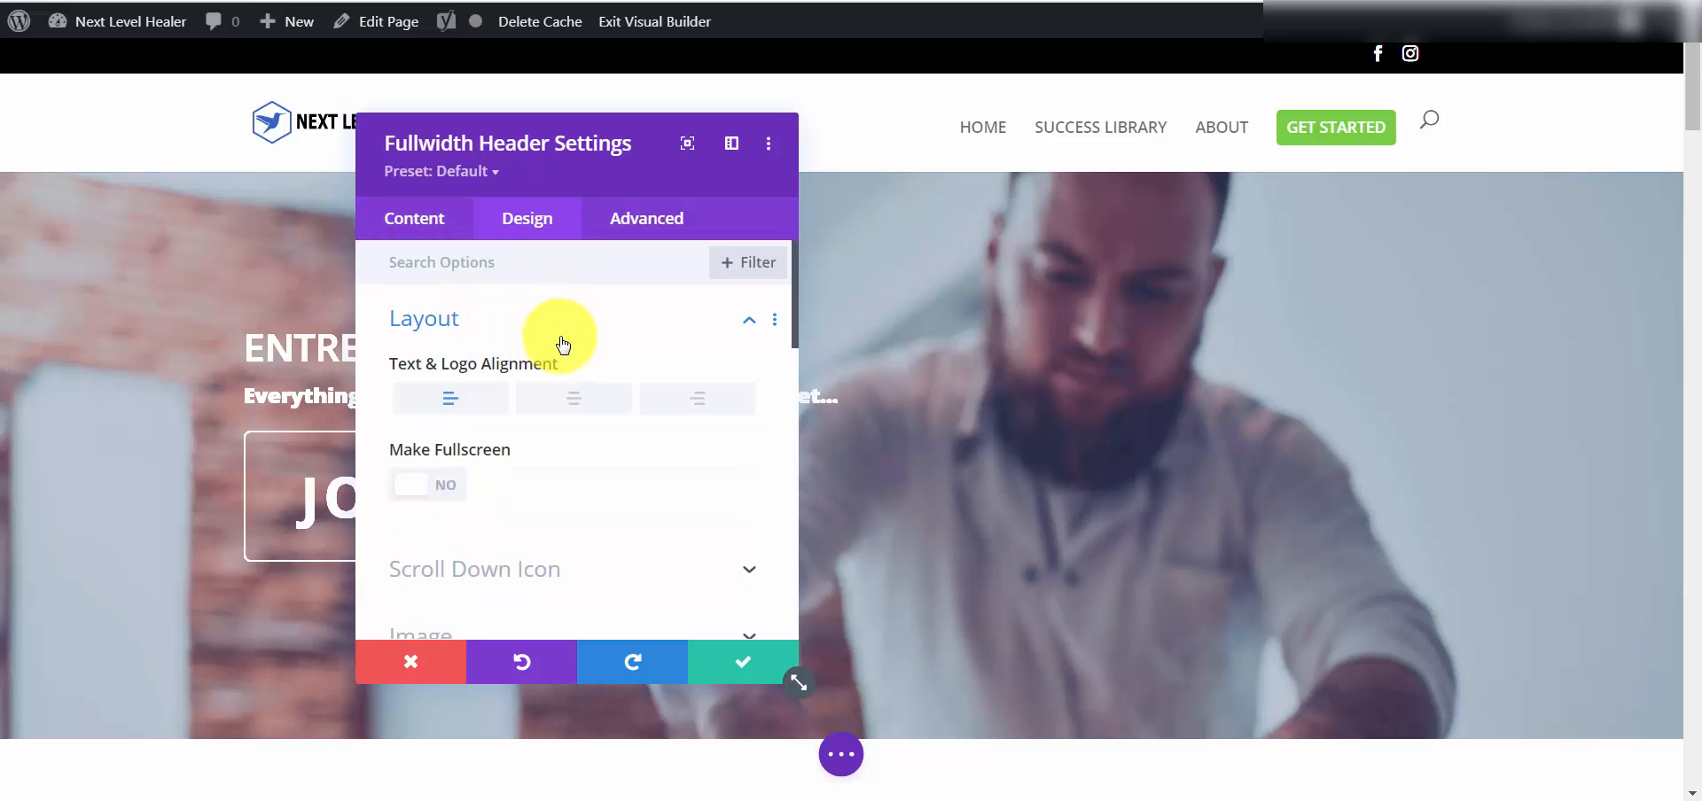
left_click_drag(621, 177, 1400, 127)
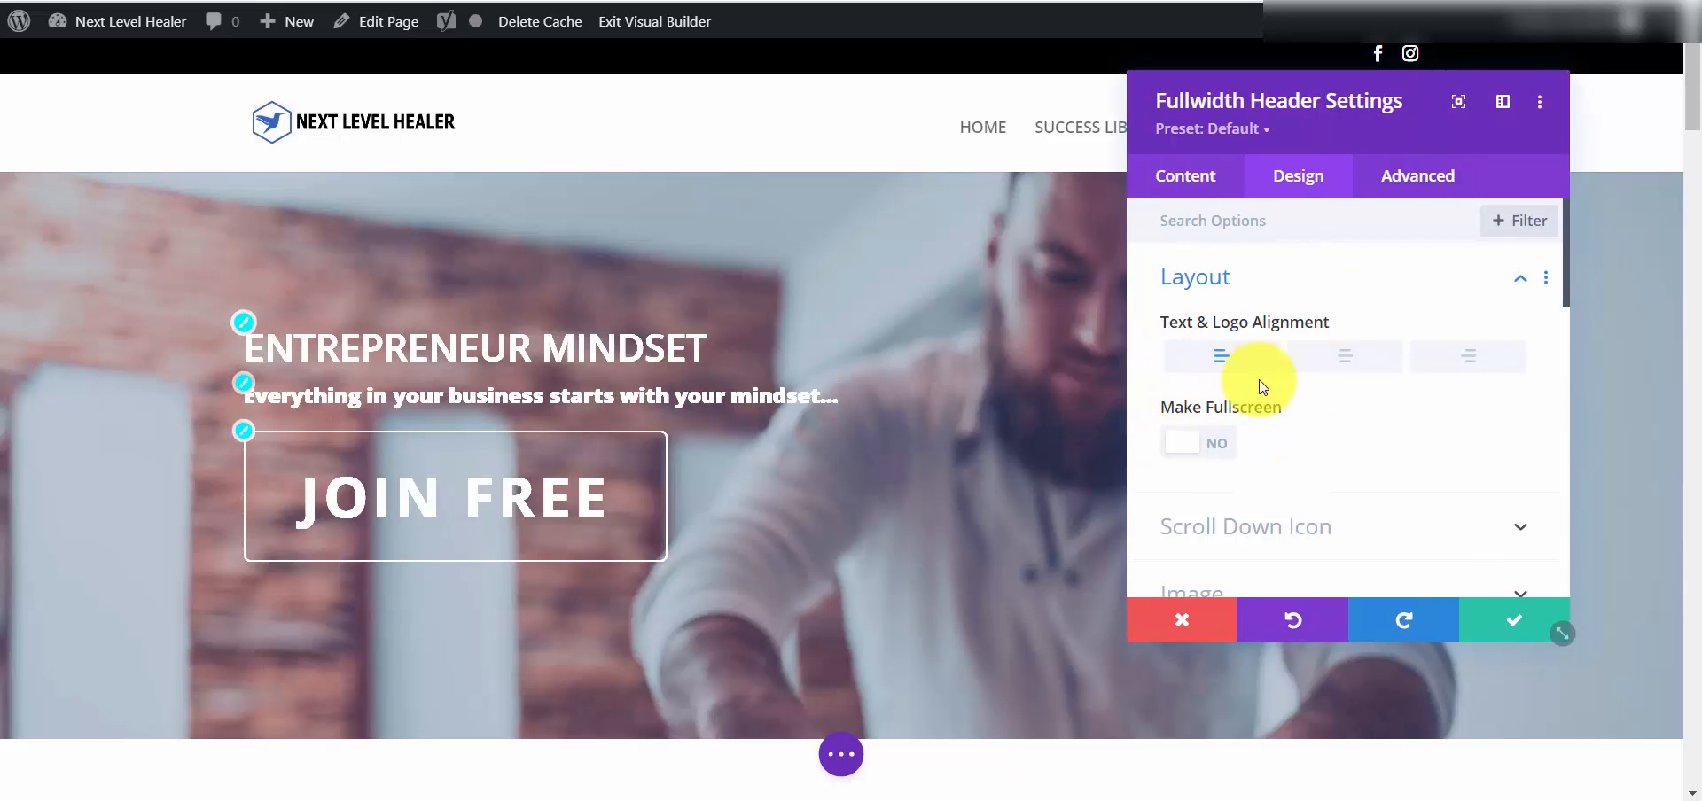
left_click(1345, 356)
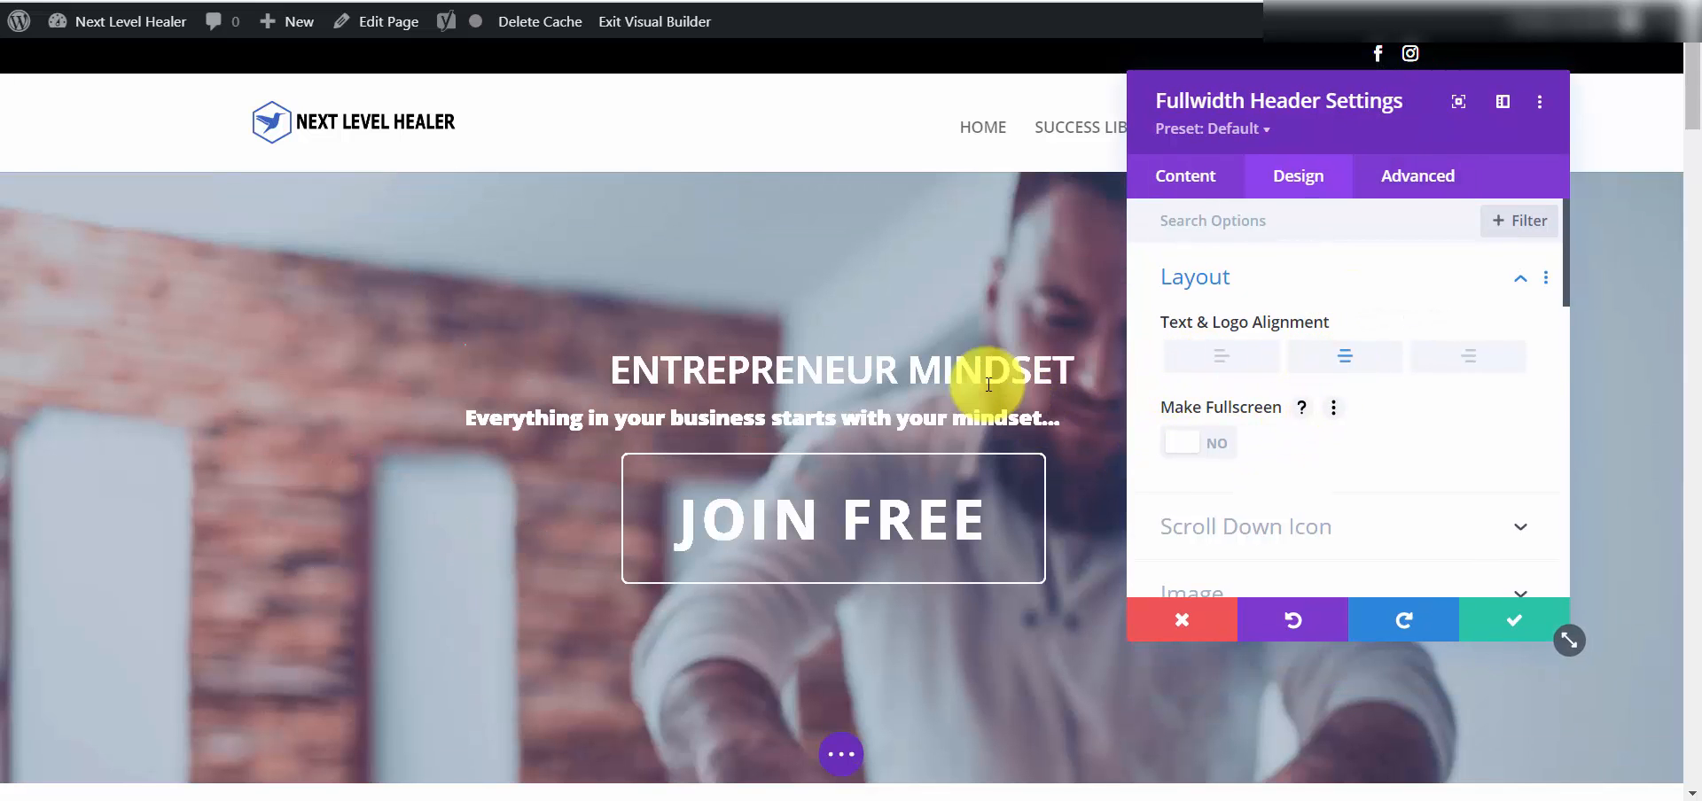
left_click_drag(1153, 142, 247, 209)
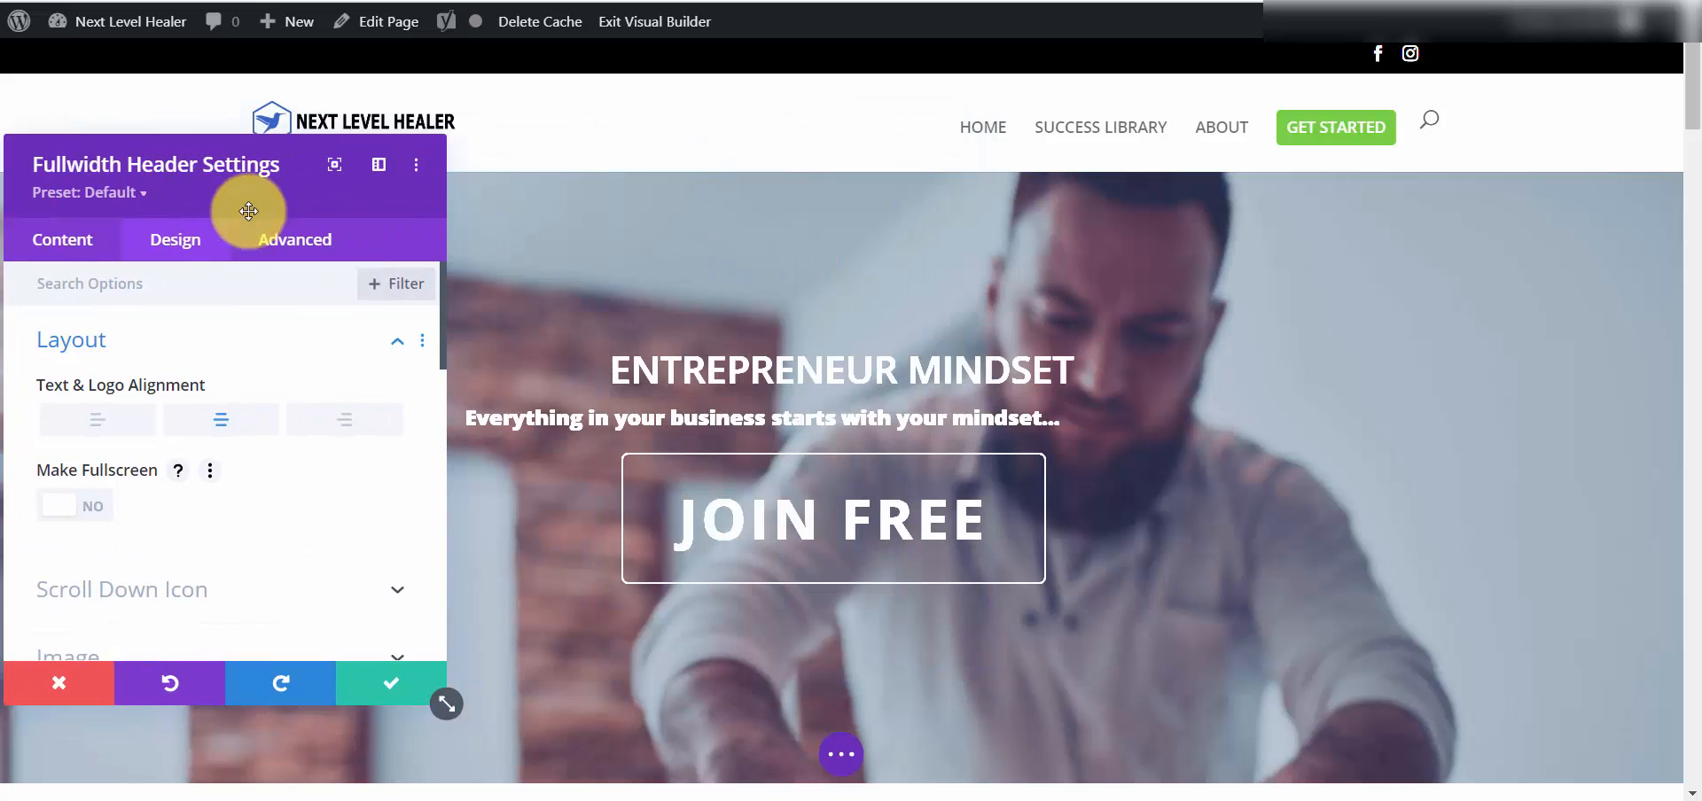
scroll(1170, 391, "down", 4)
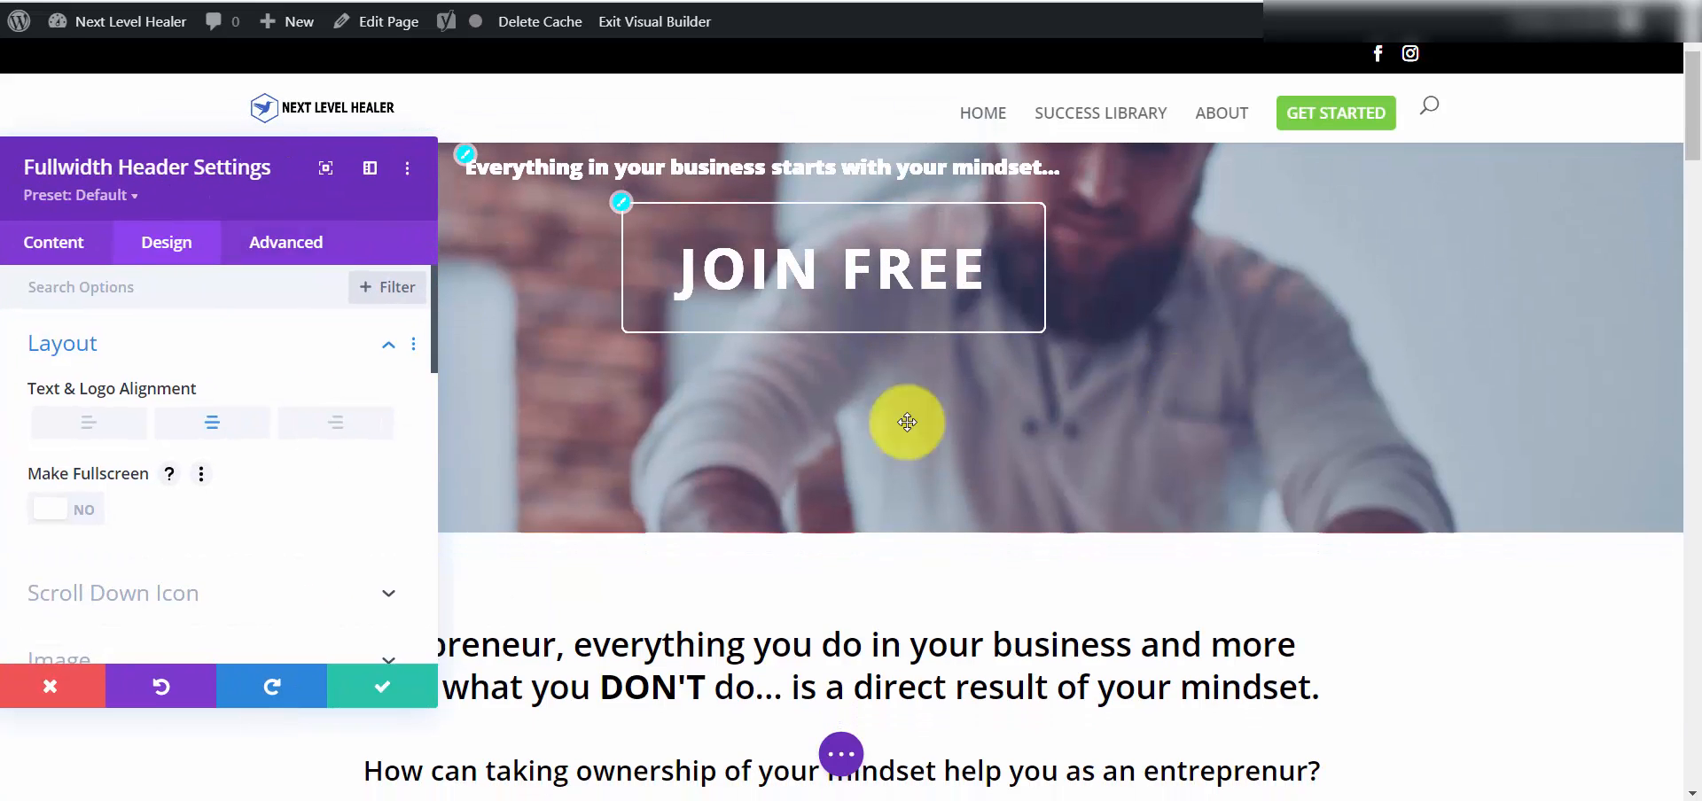
left_click(397, 684)
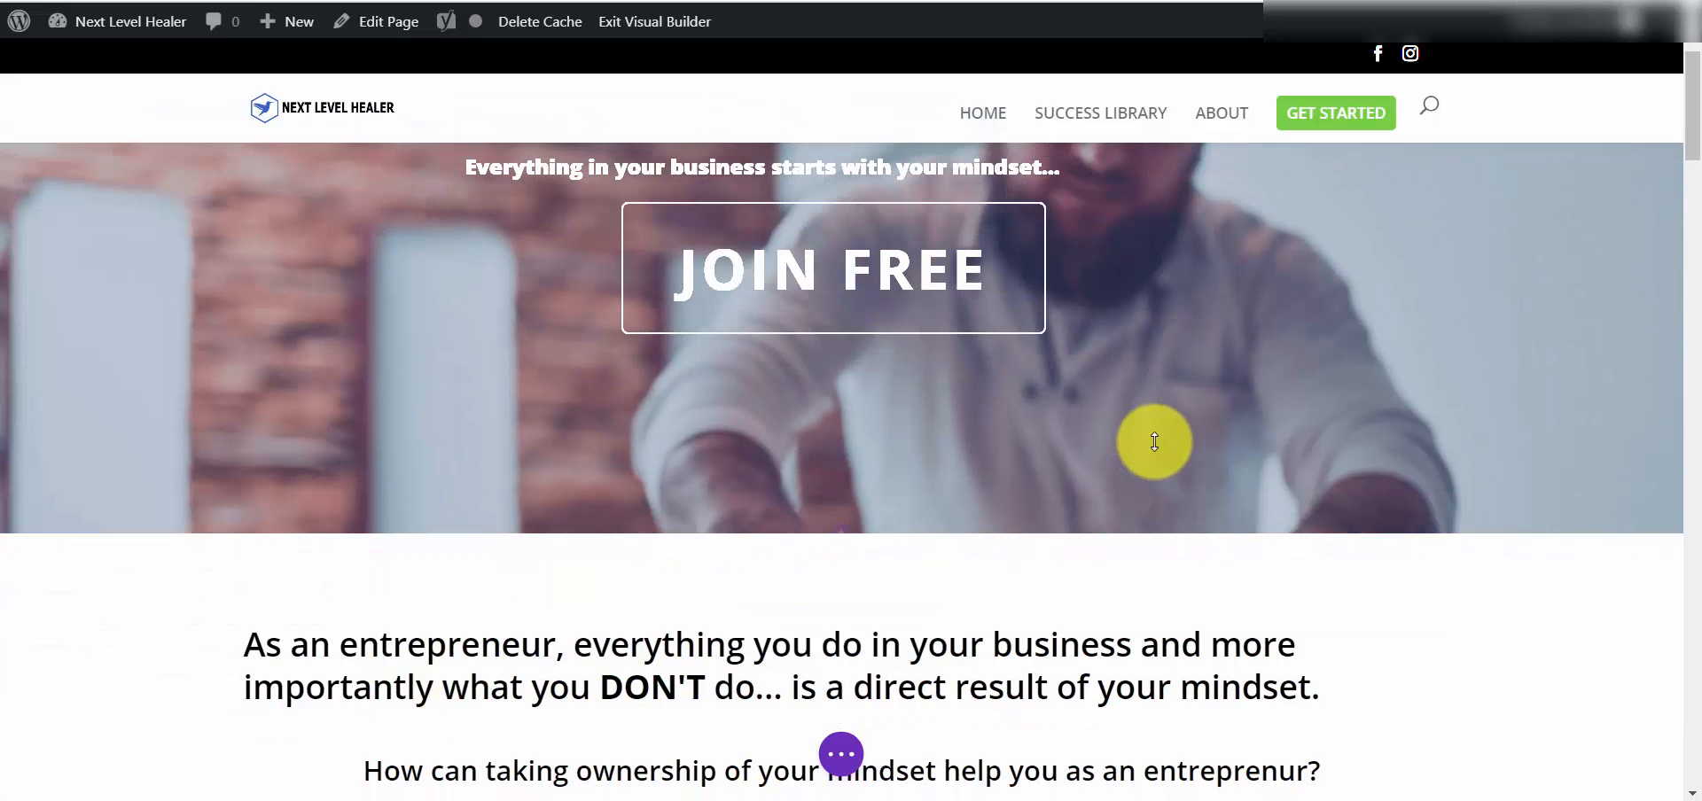
Review the header's title, tagline and Join Free button, and the start of the text below it.
scroll(1150, 441, "up", 4)
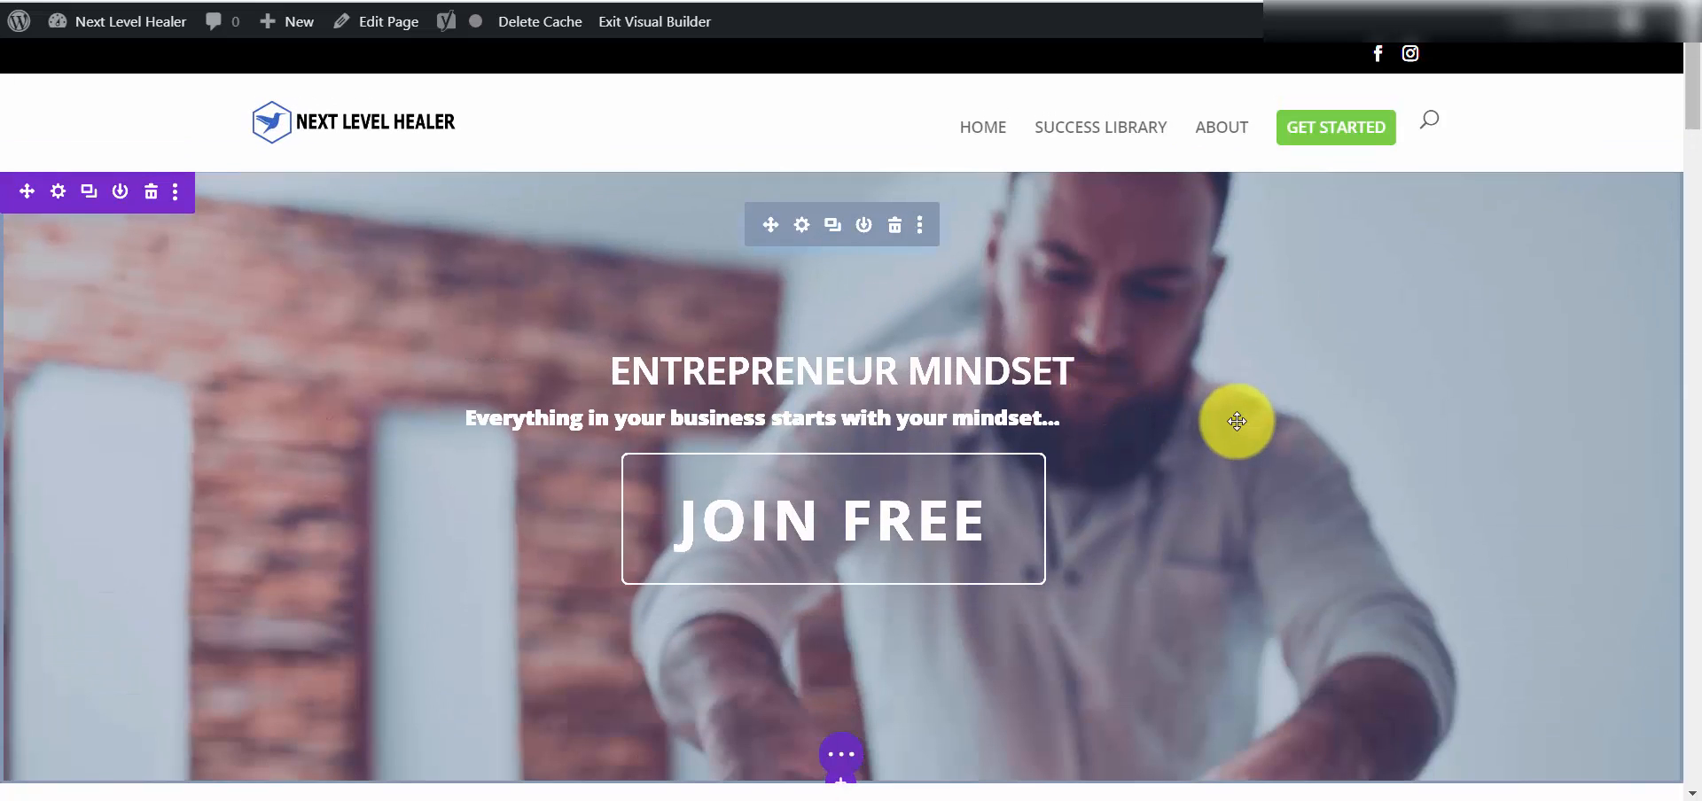
scroll(1236, 421, "down", 2)
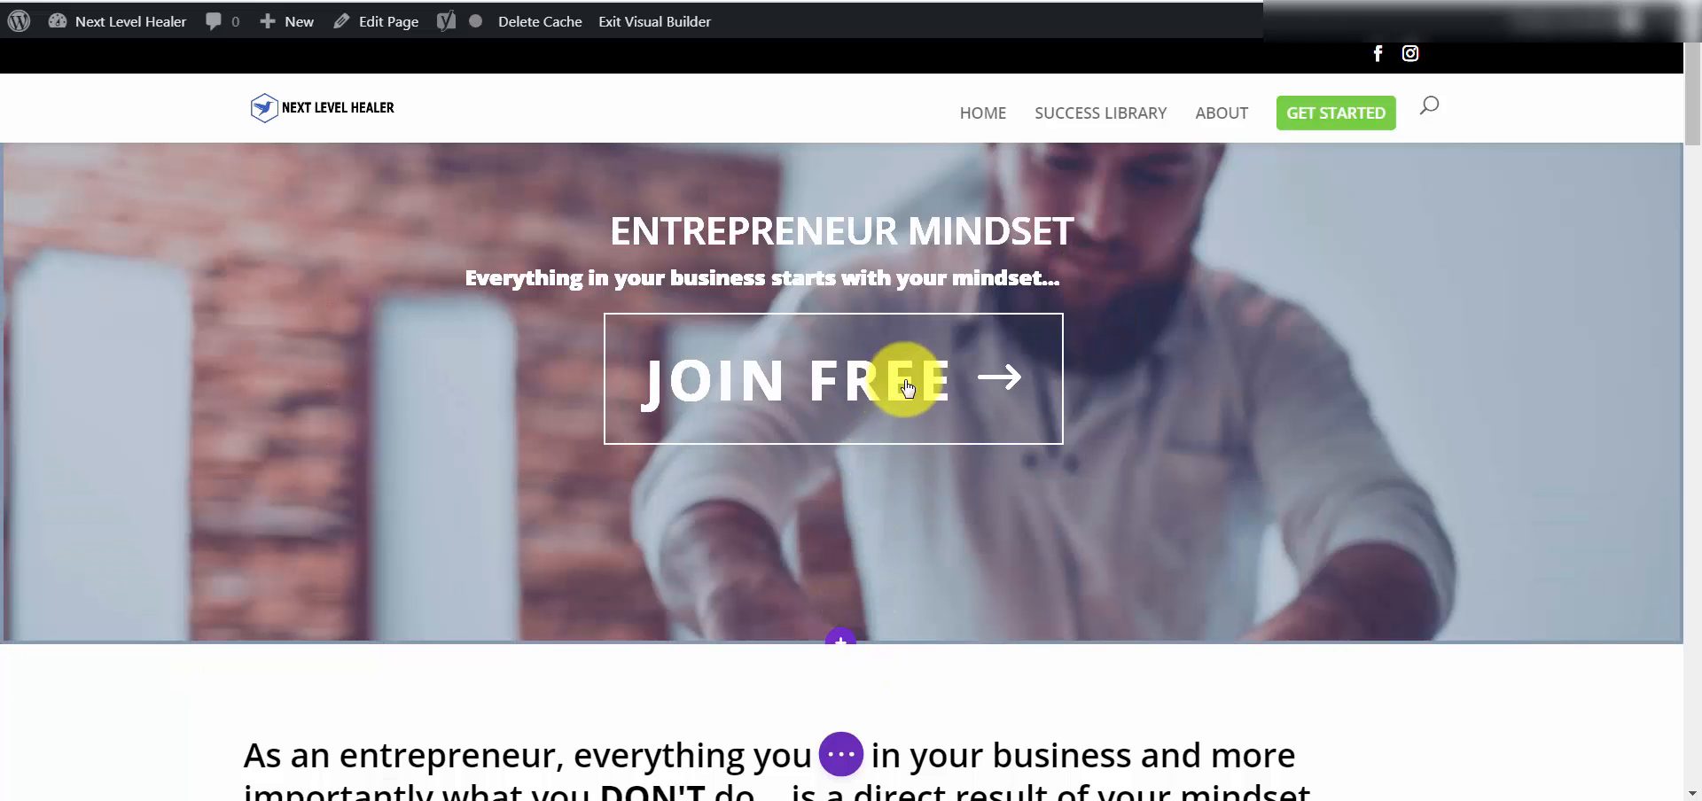
scroll(1165, 311, "up", 2)
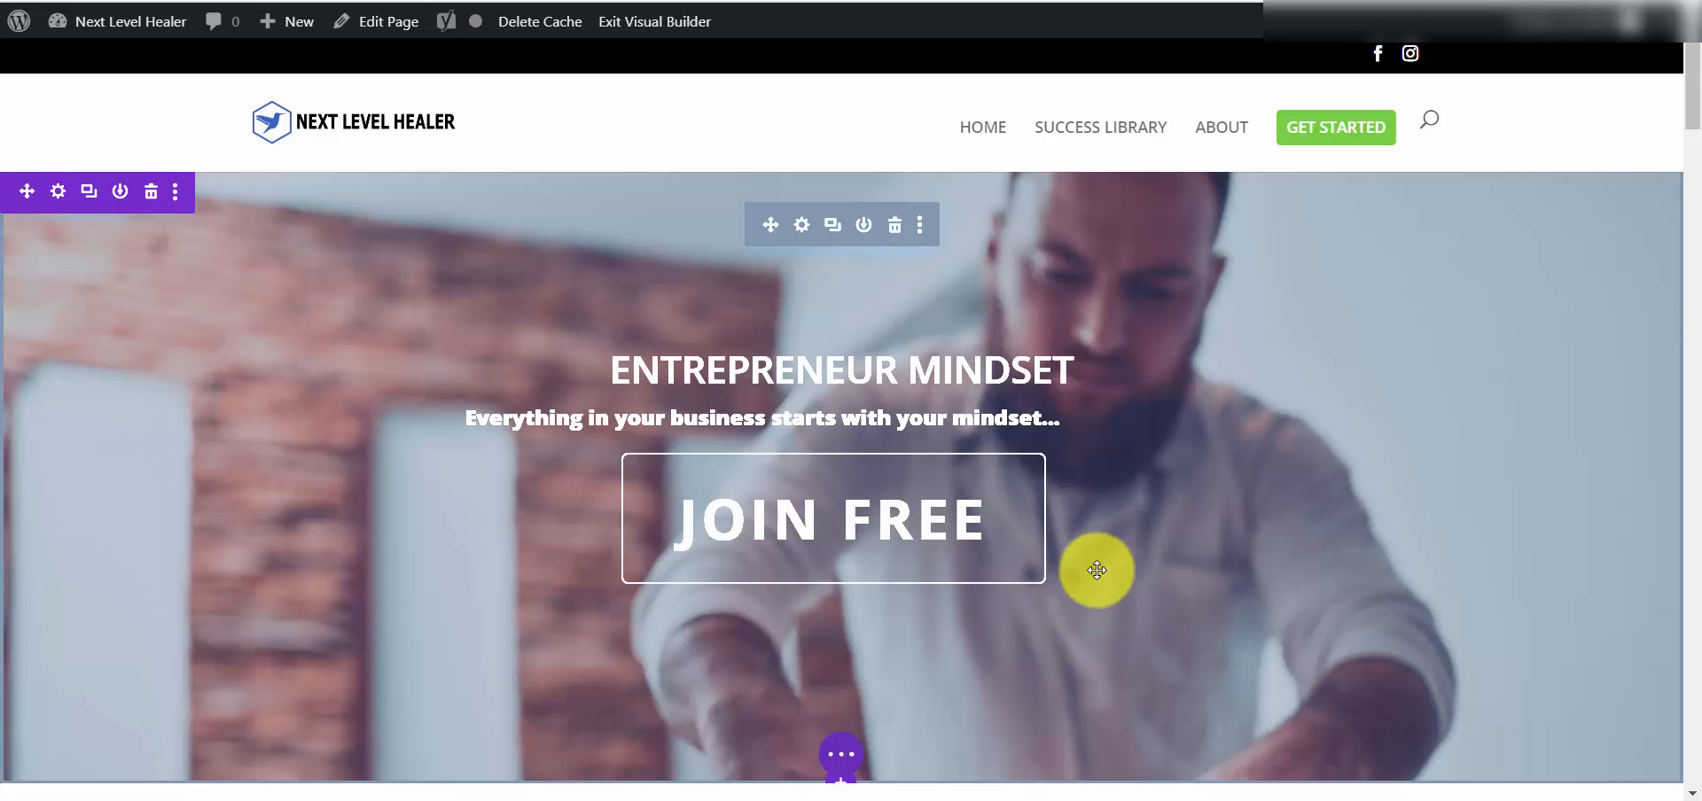
scroll(1098, 514, "down", 3)
scroll(1148, 418, "up", 3)
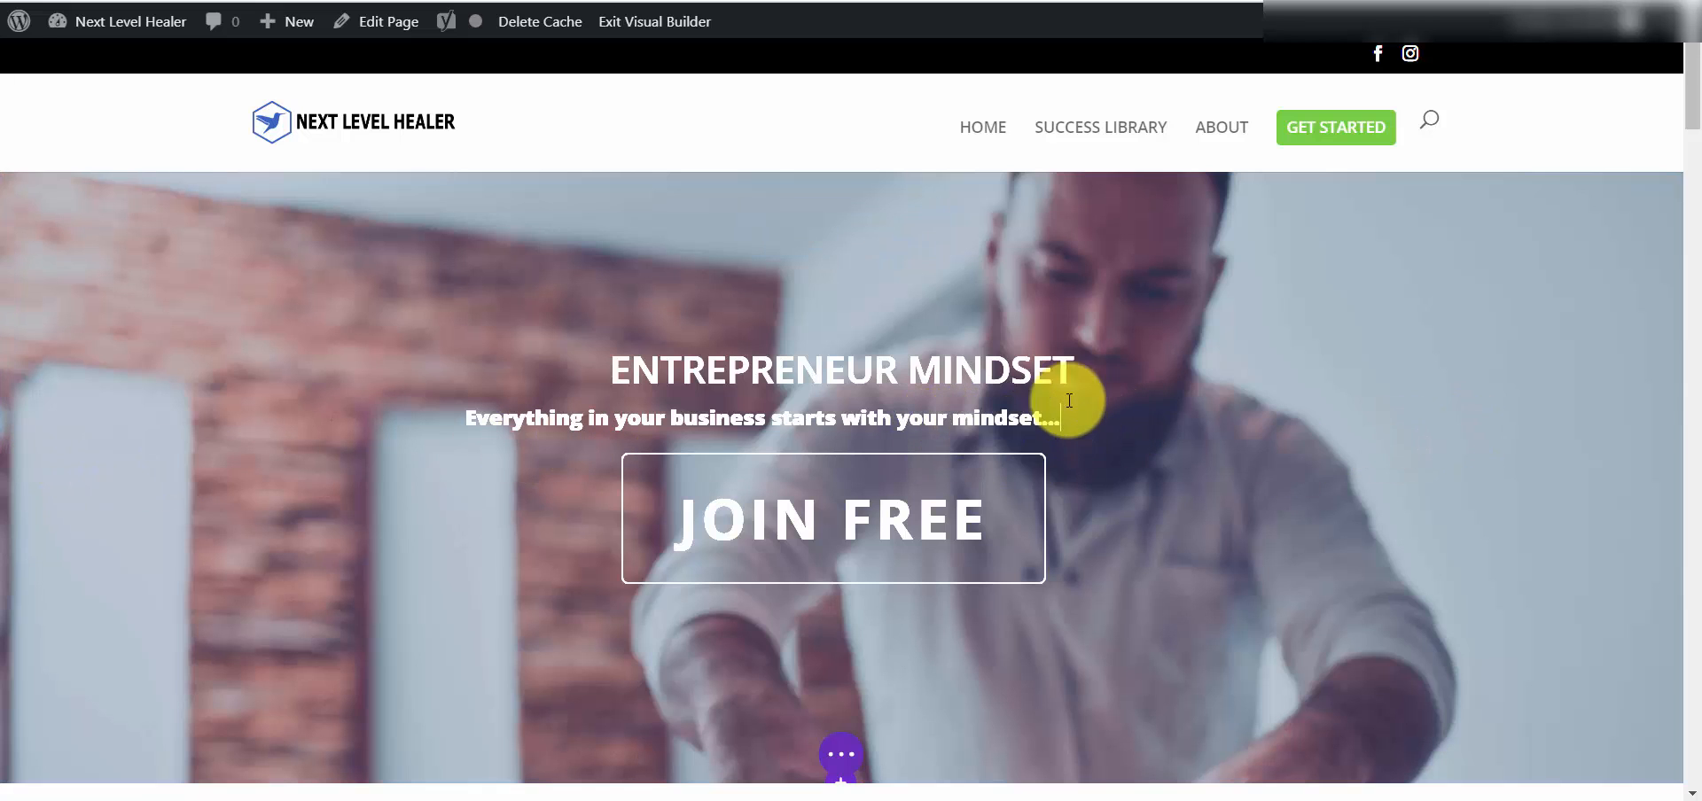
left_click(1092, 383)
scroll(1094, 372, "down", 1)
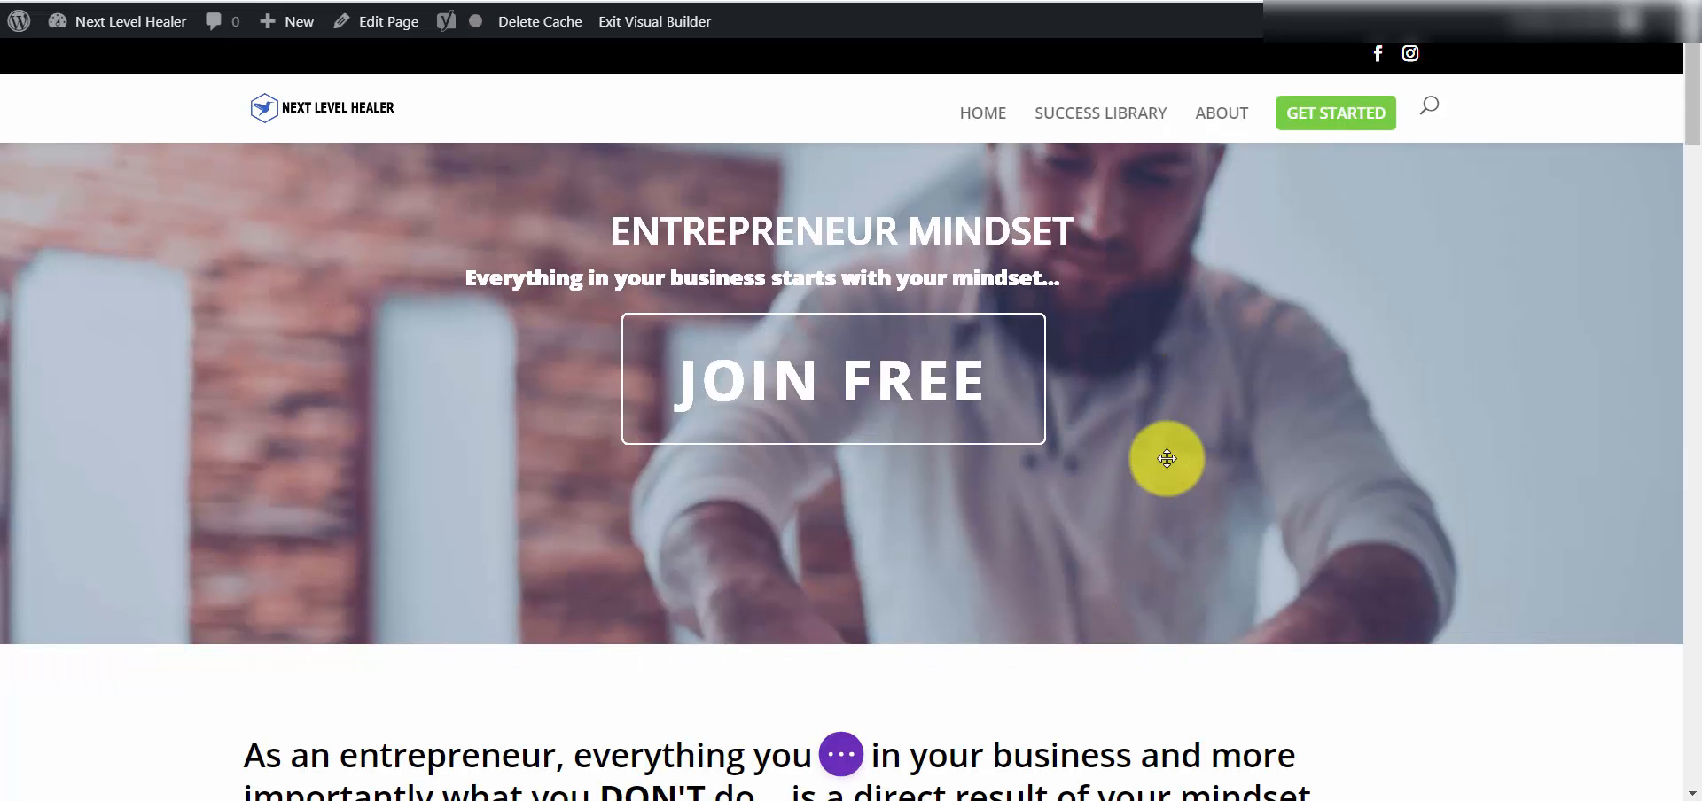
scroll(1172, 454, "down", 3)
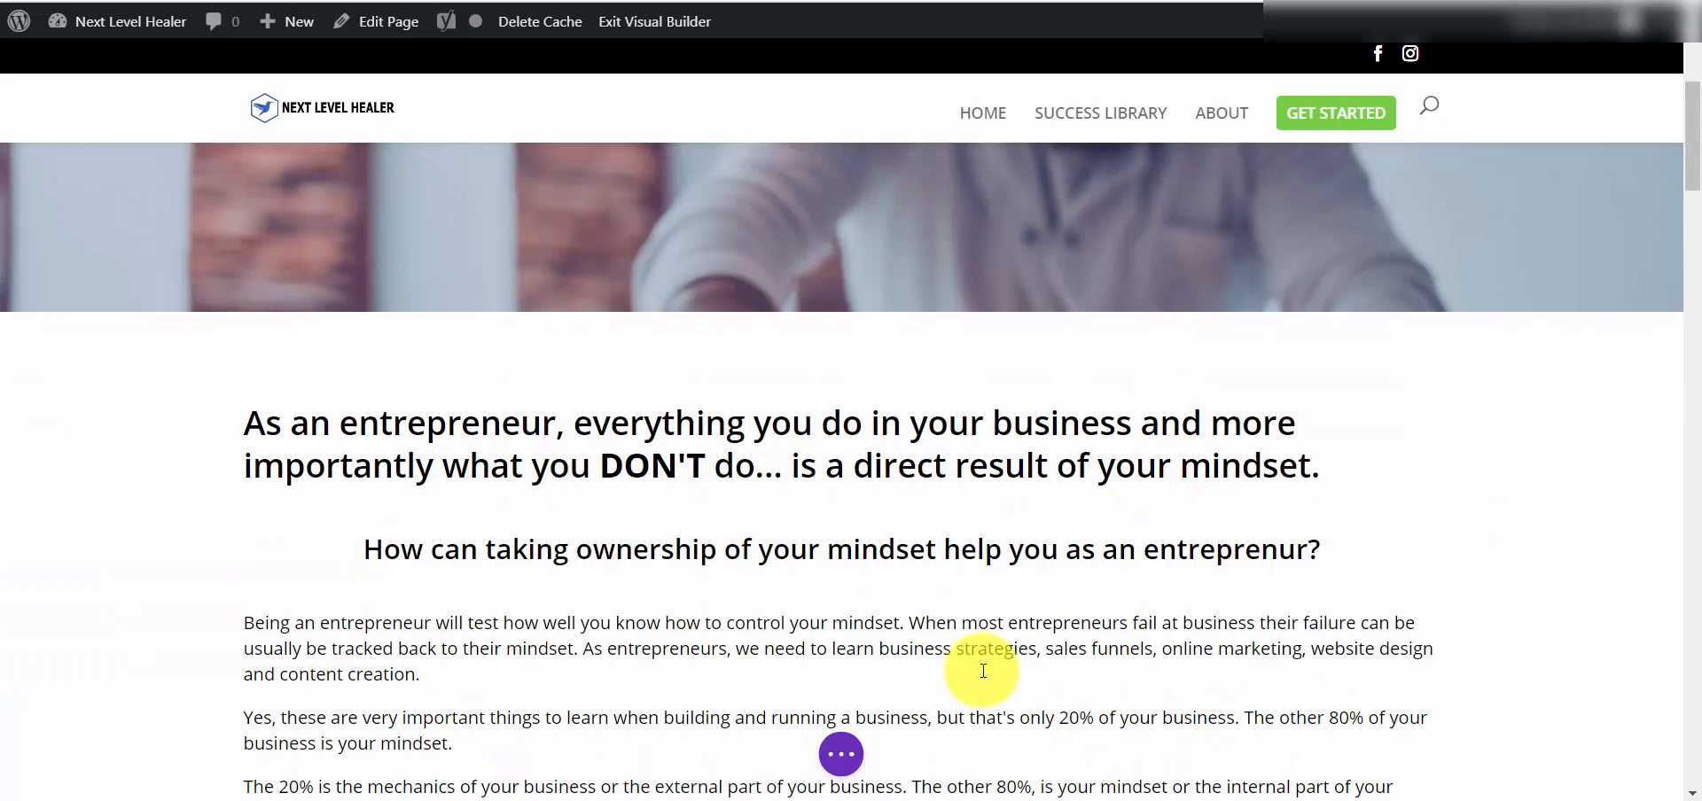
Preview the page in Phone View and examine it from the header down to the Stress section.
left_click(843, 760)
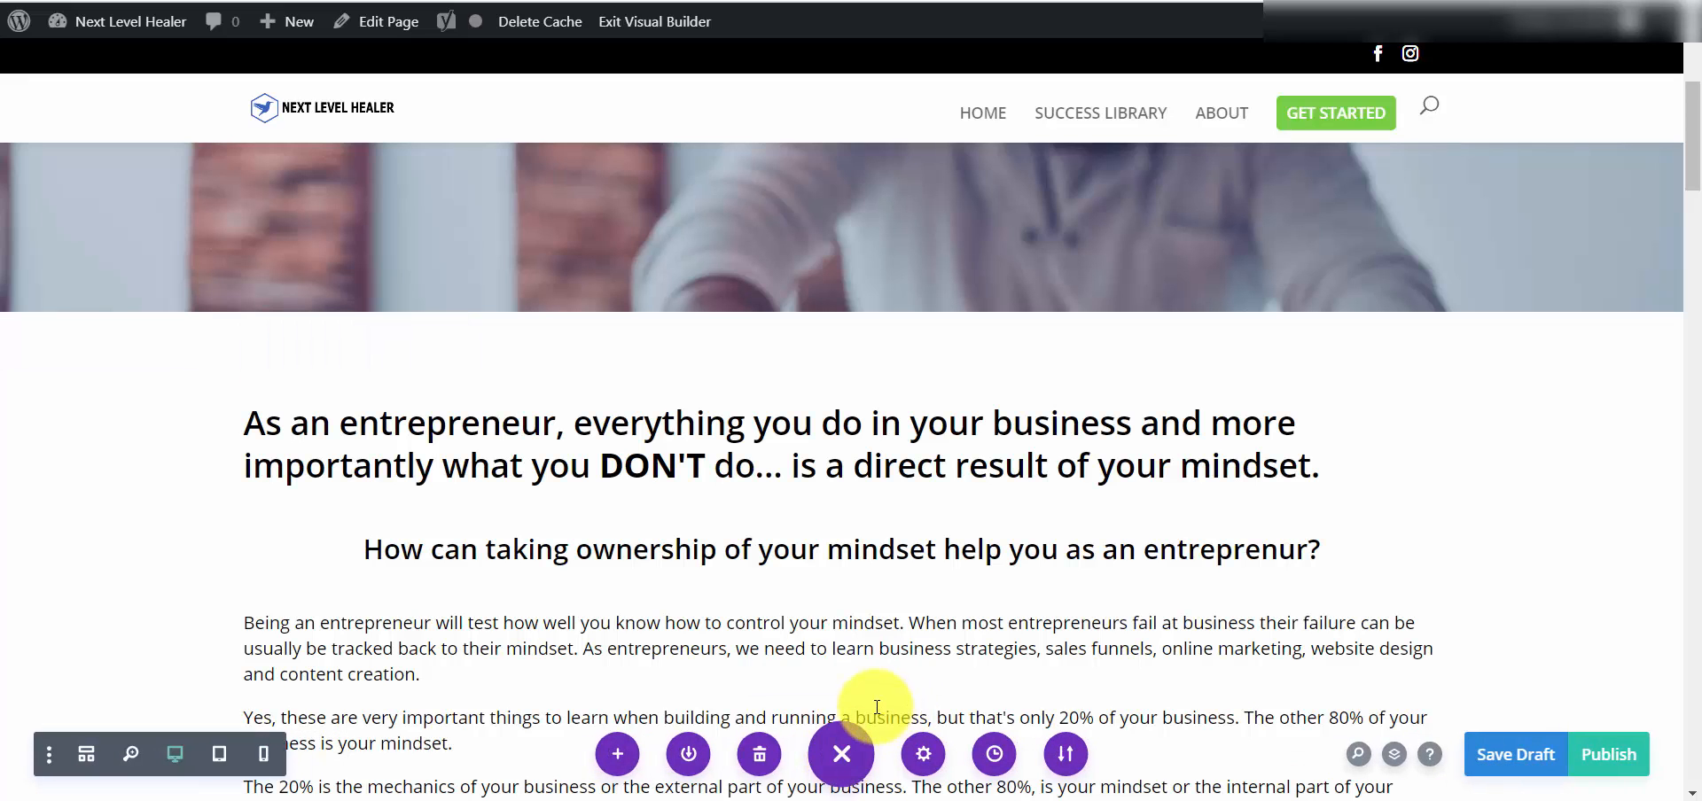
left_click(264, 756)
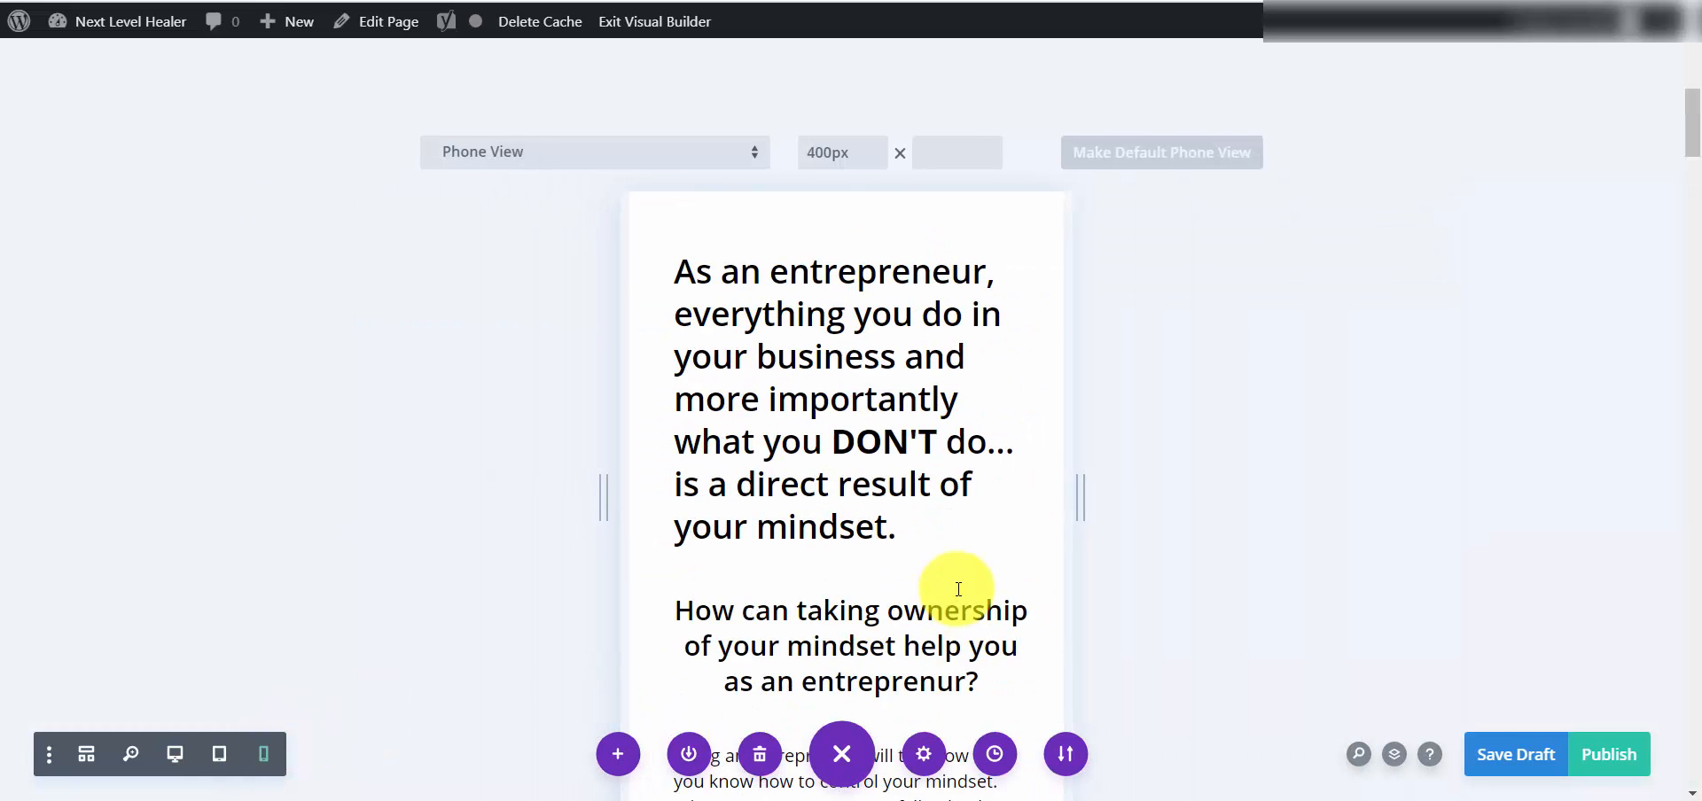
scroll(962, 583, "up", 5)
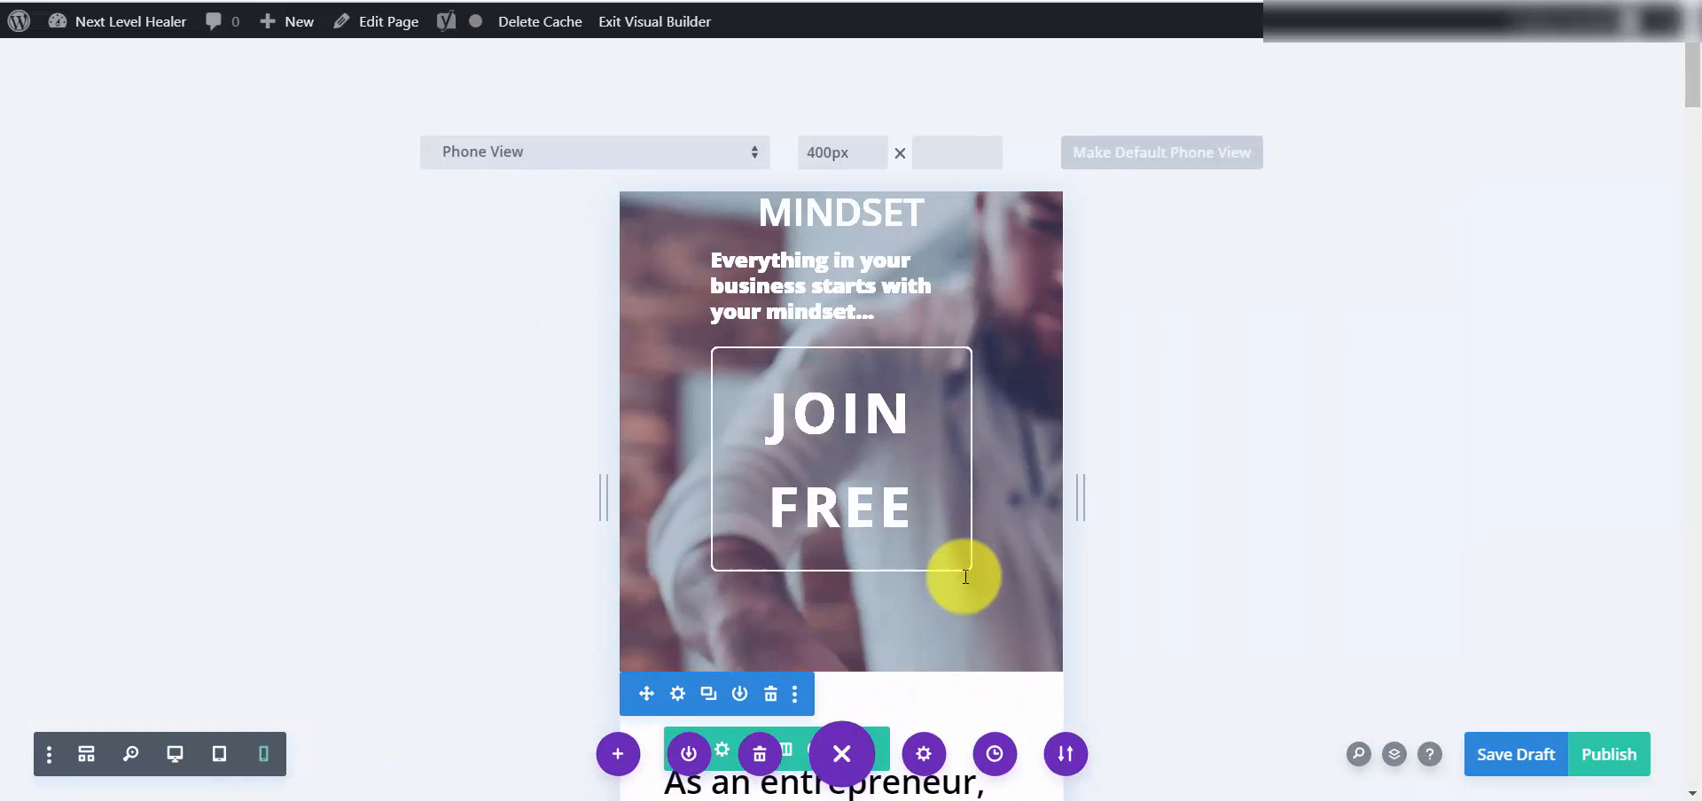
scroll(965, 577, "up", 2)
scroll(966, 581, "down", 2)
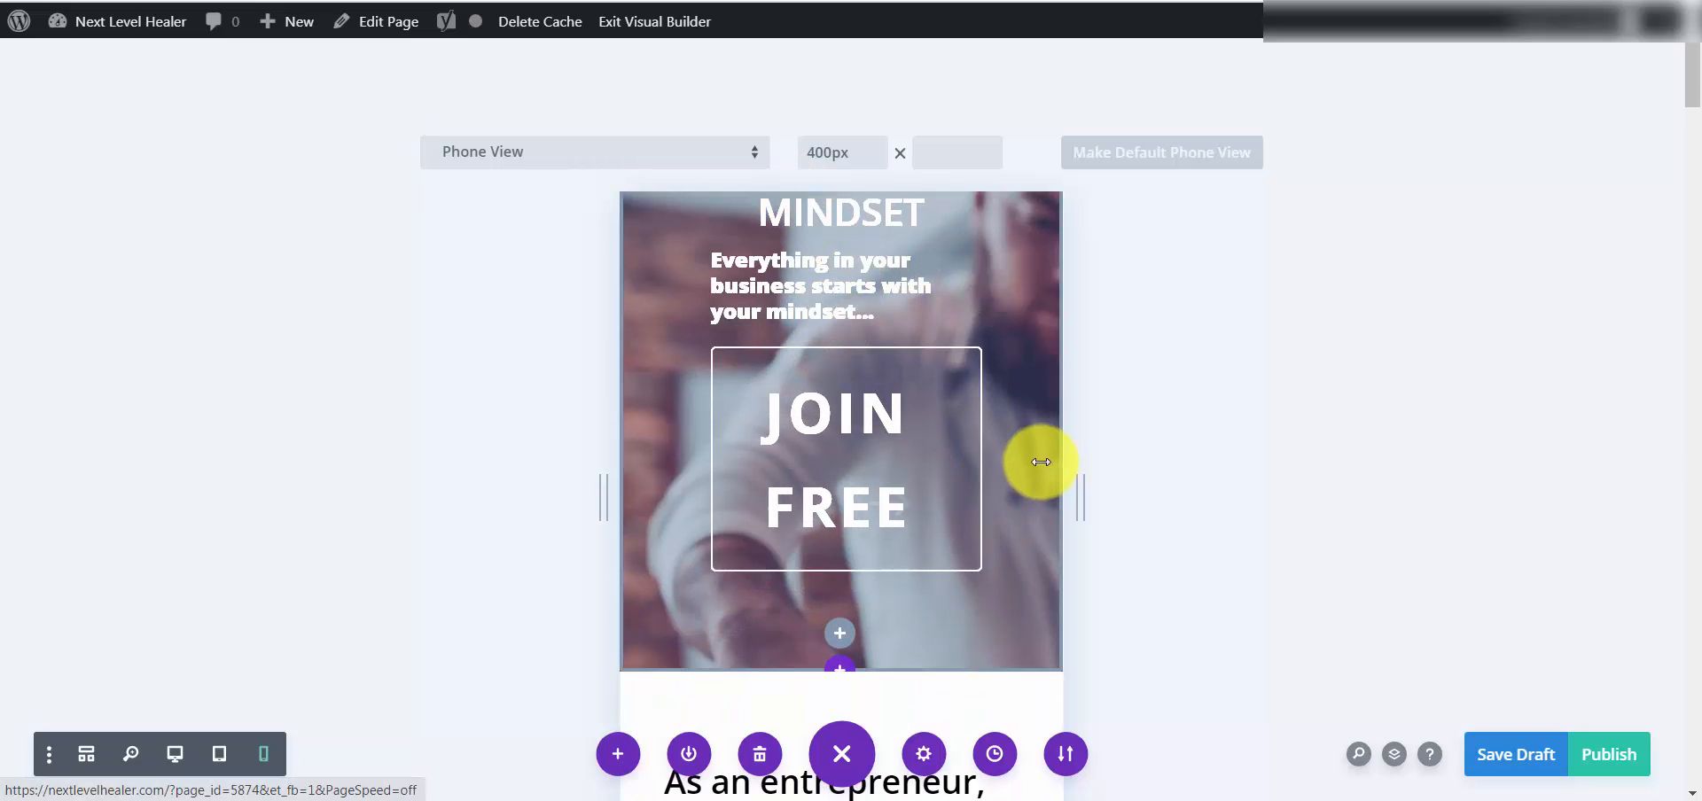
scroll(1041, 462, "down", 5)
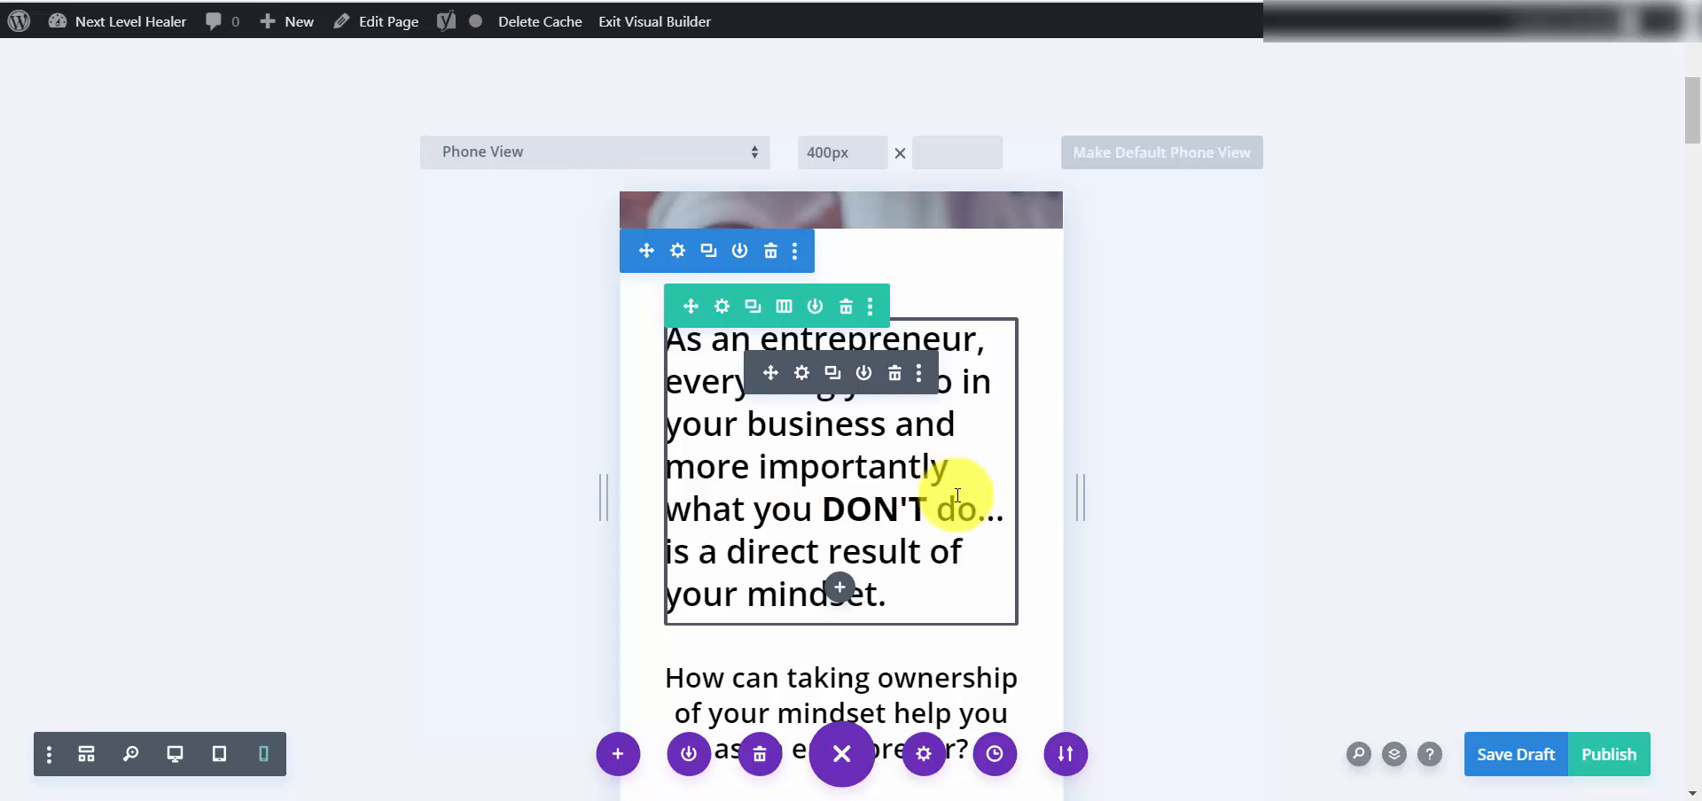
scroll(886, 486, "down", 10)
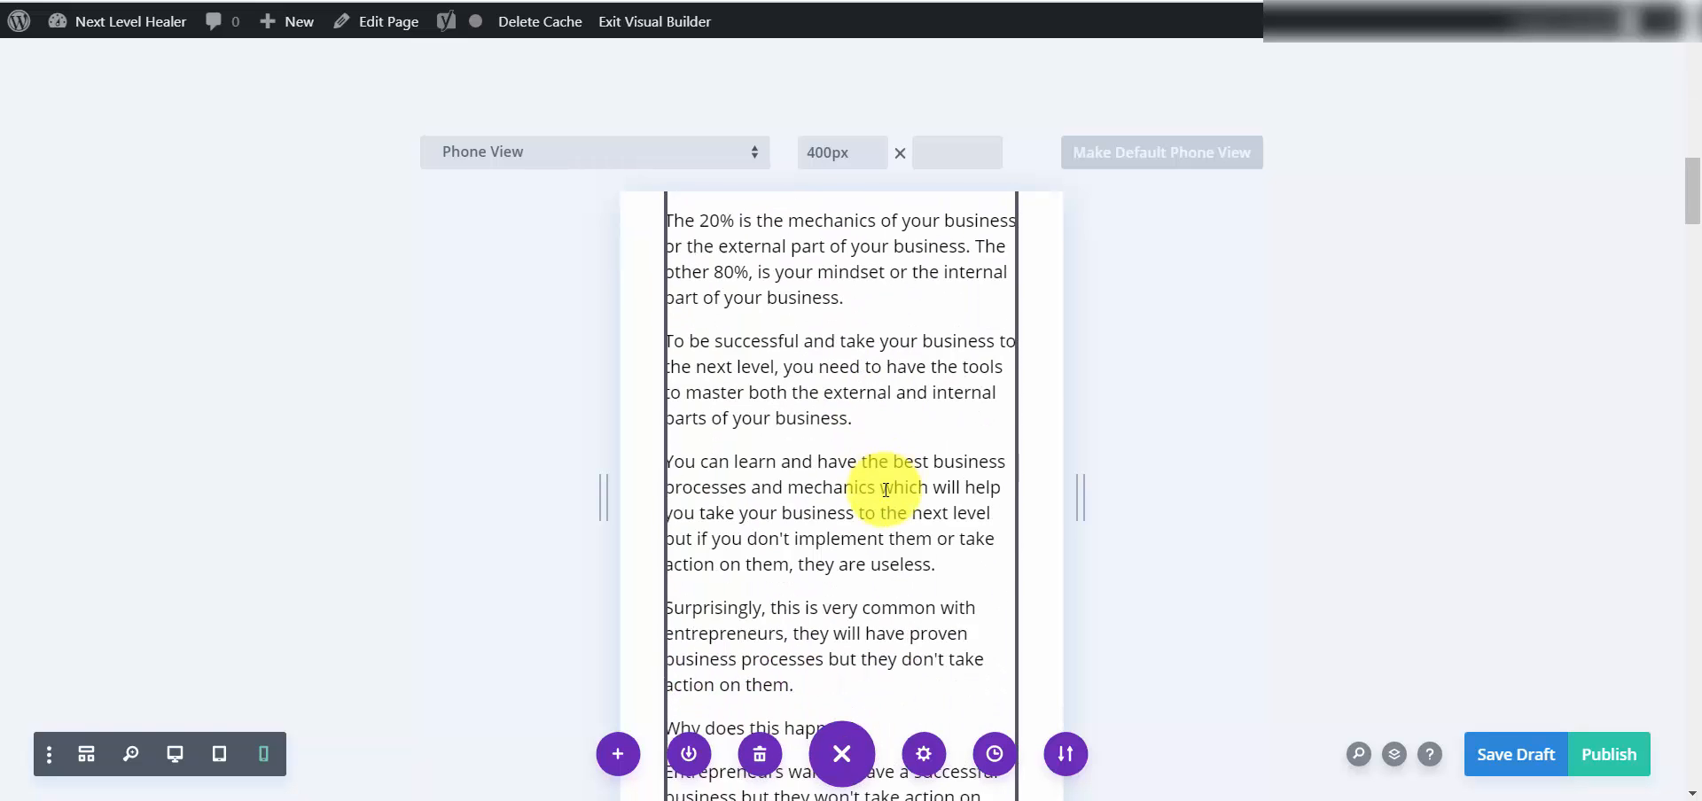
scroll(886, 489, "down", 2)
scroll(886, 485, "down", 5)
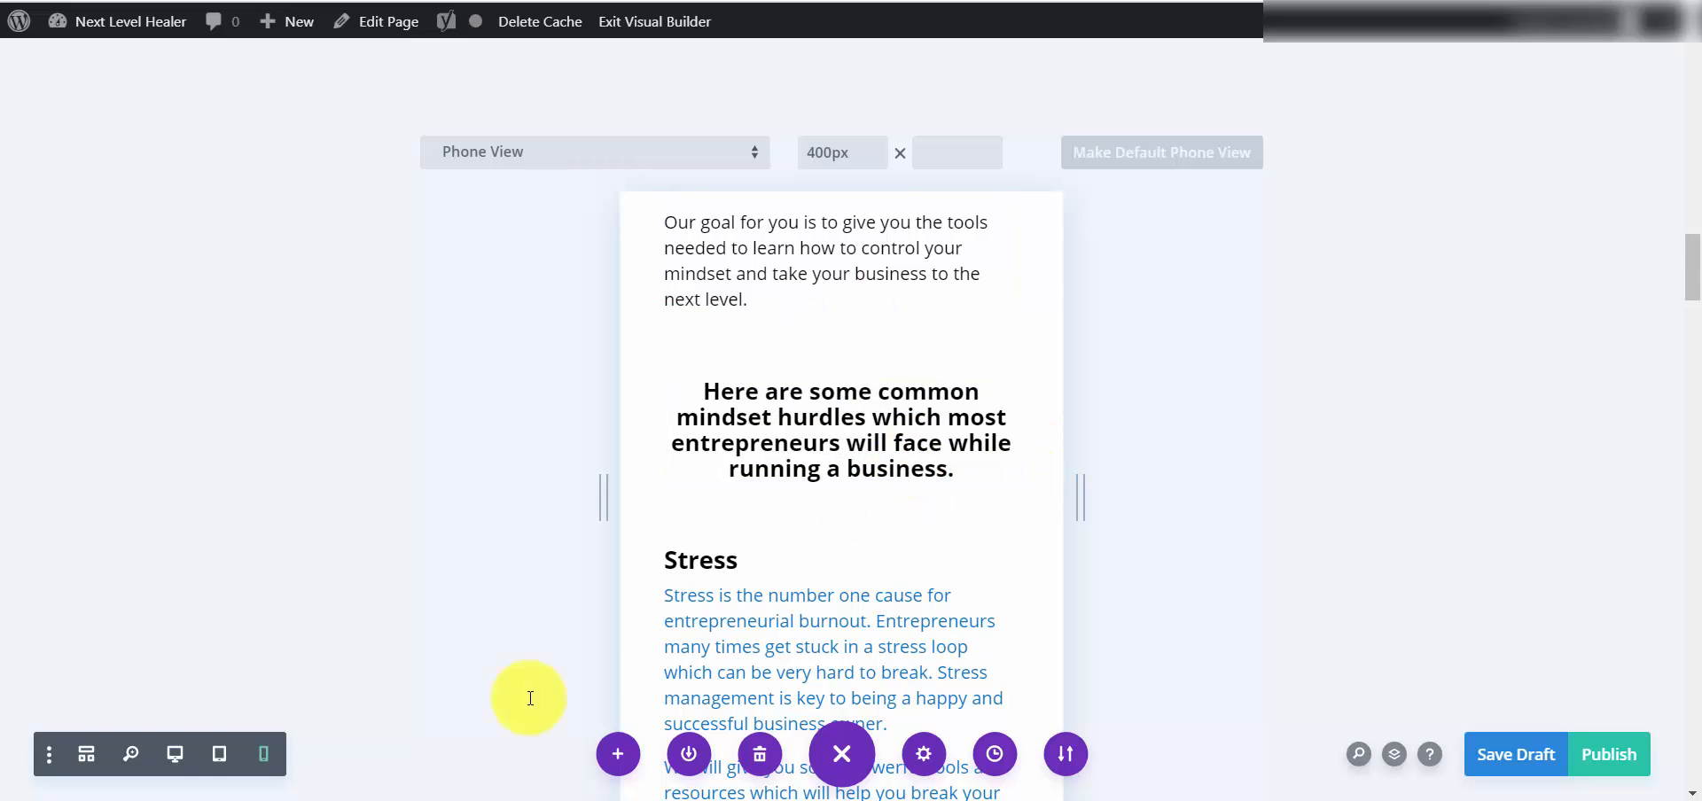
Compare the Stress section's text and image arrangement in the desktop, phone and tablet views, ending in desktop view.
left_click(175, 755)
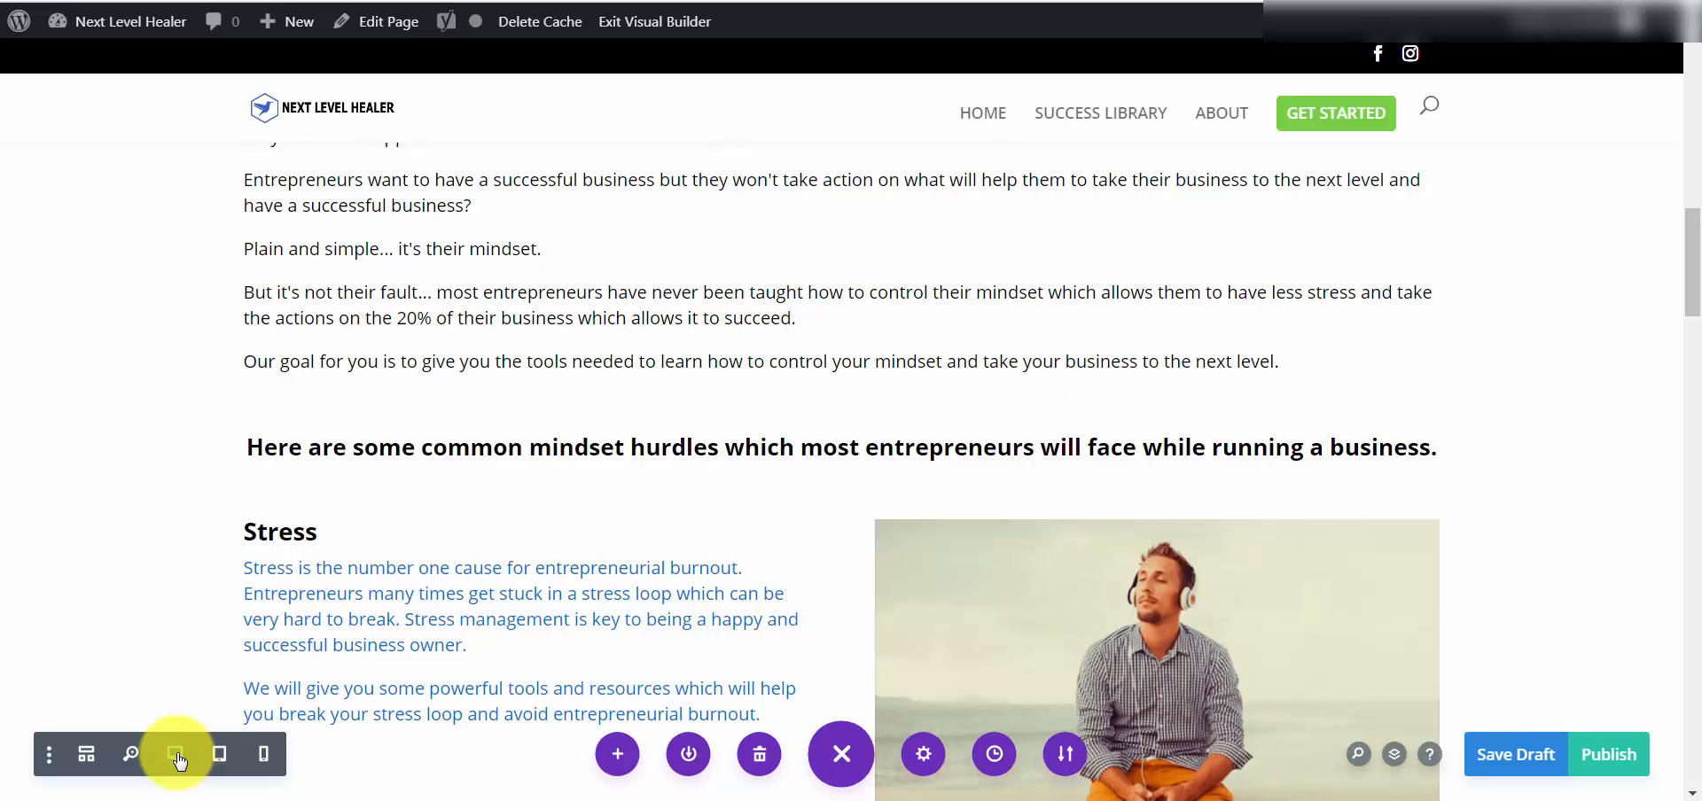
left_click(266, 759)
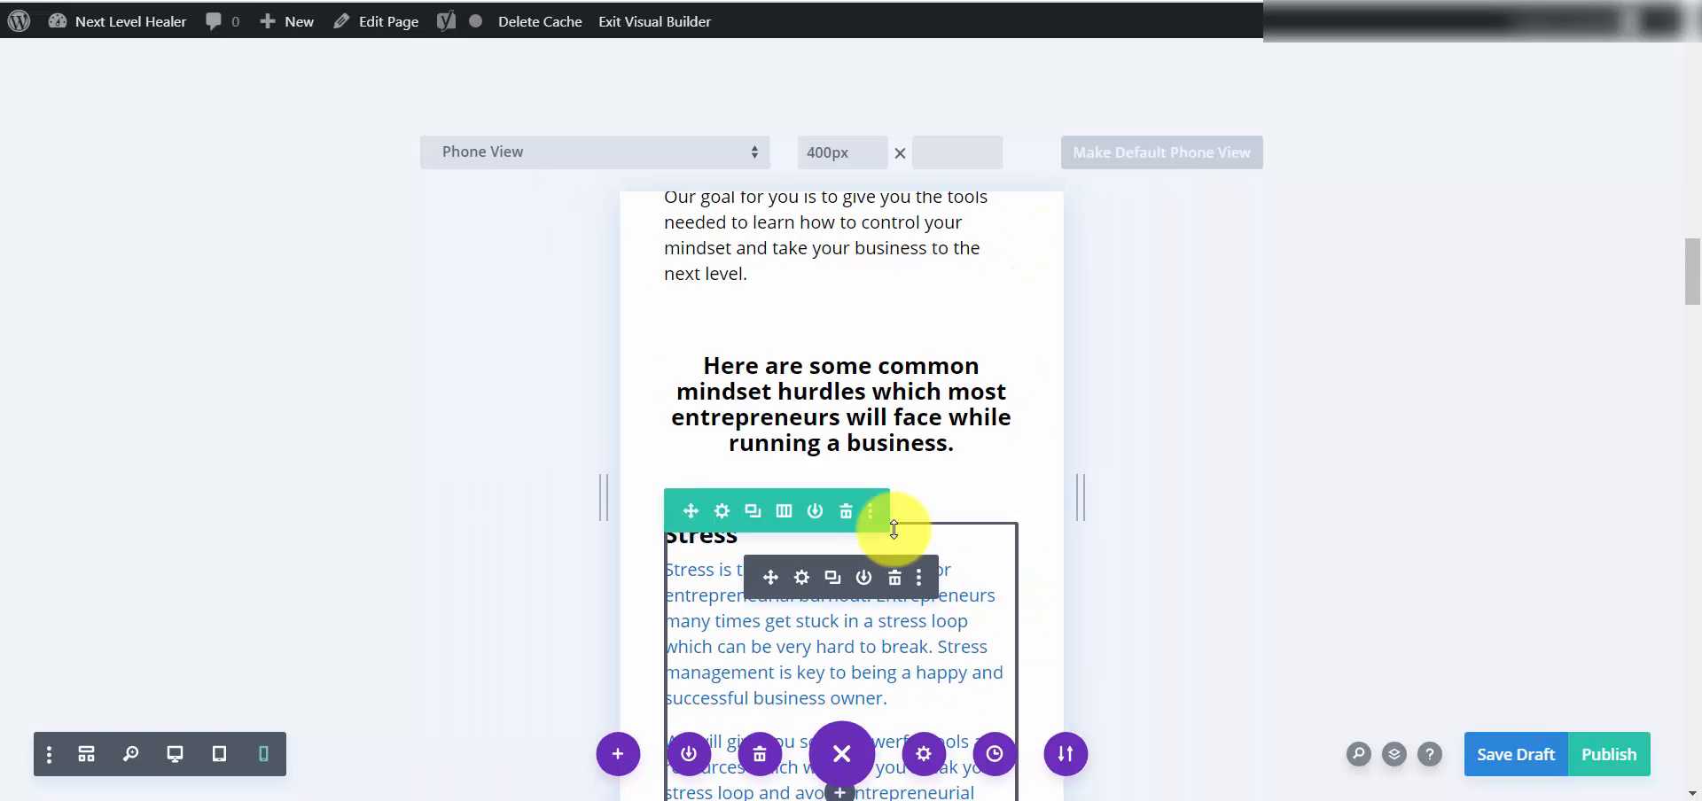
scroll(980, 482, "down", 5)
scroll(980, 482, "down", 4)
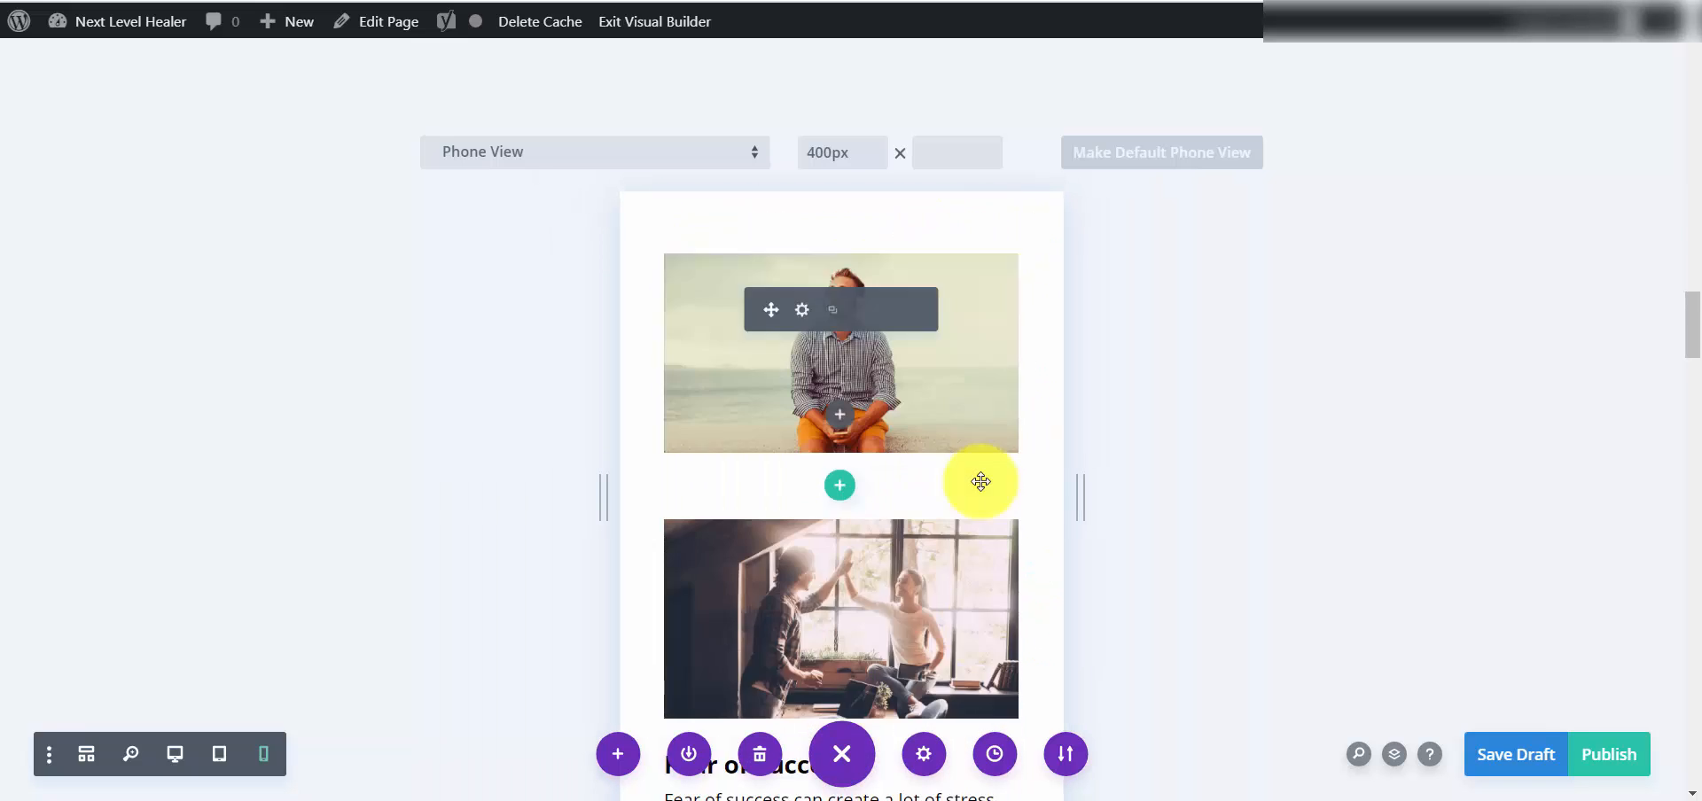
scroll(975, 479, "up", 5)
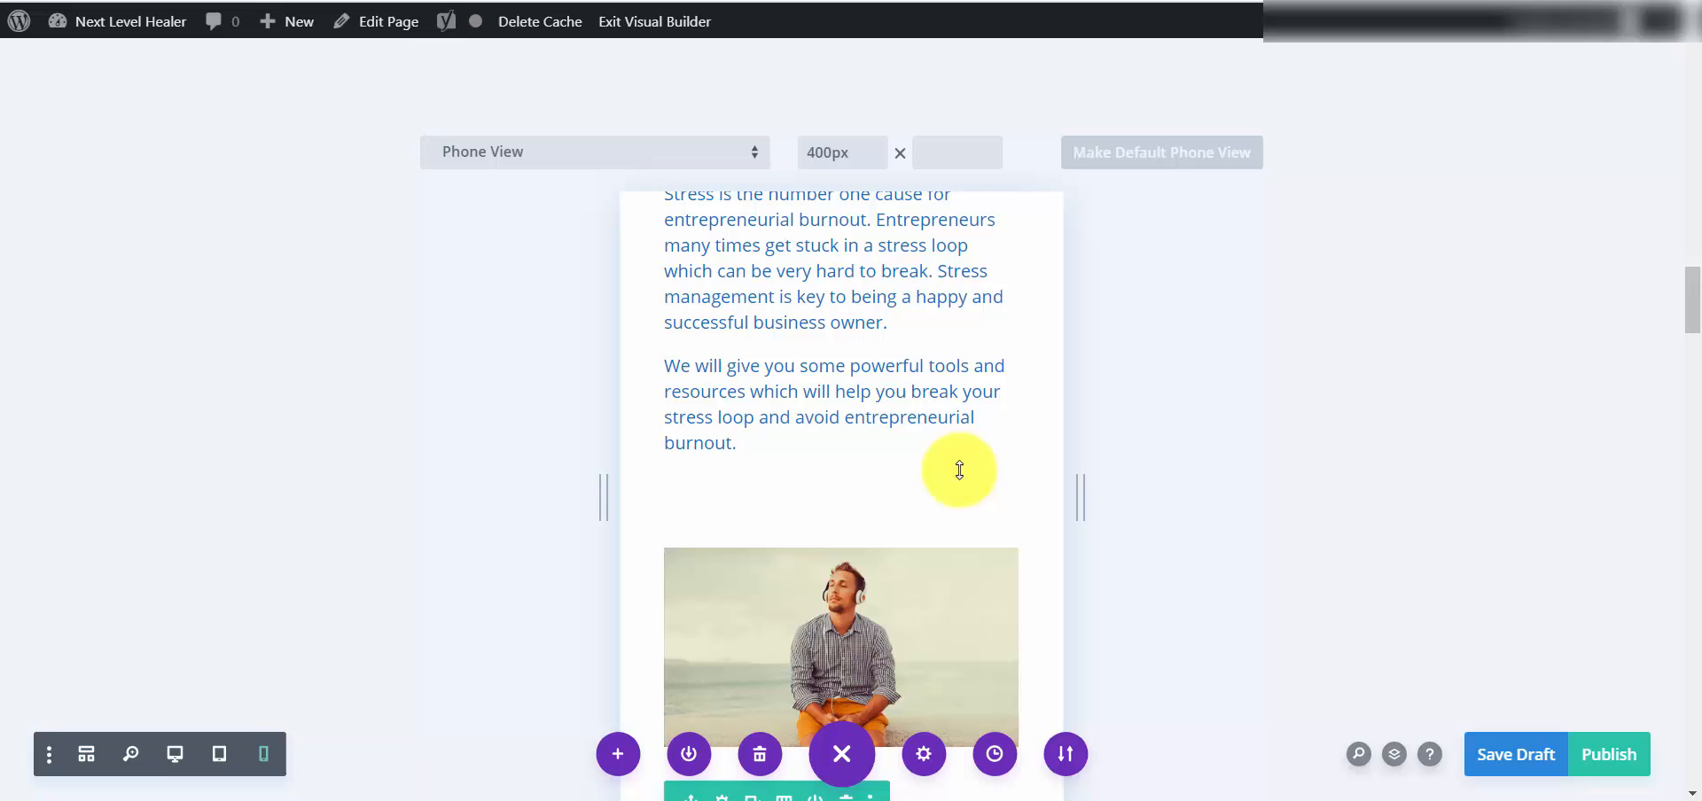
left_click(222, 755)
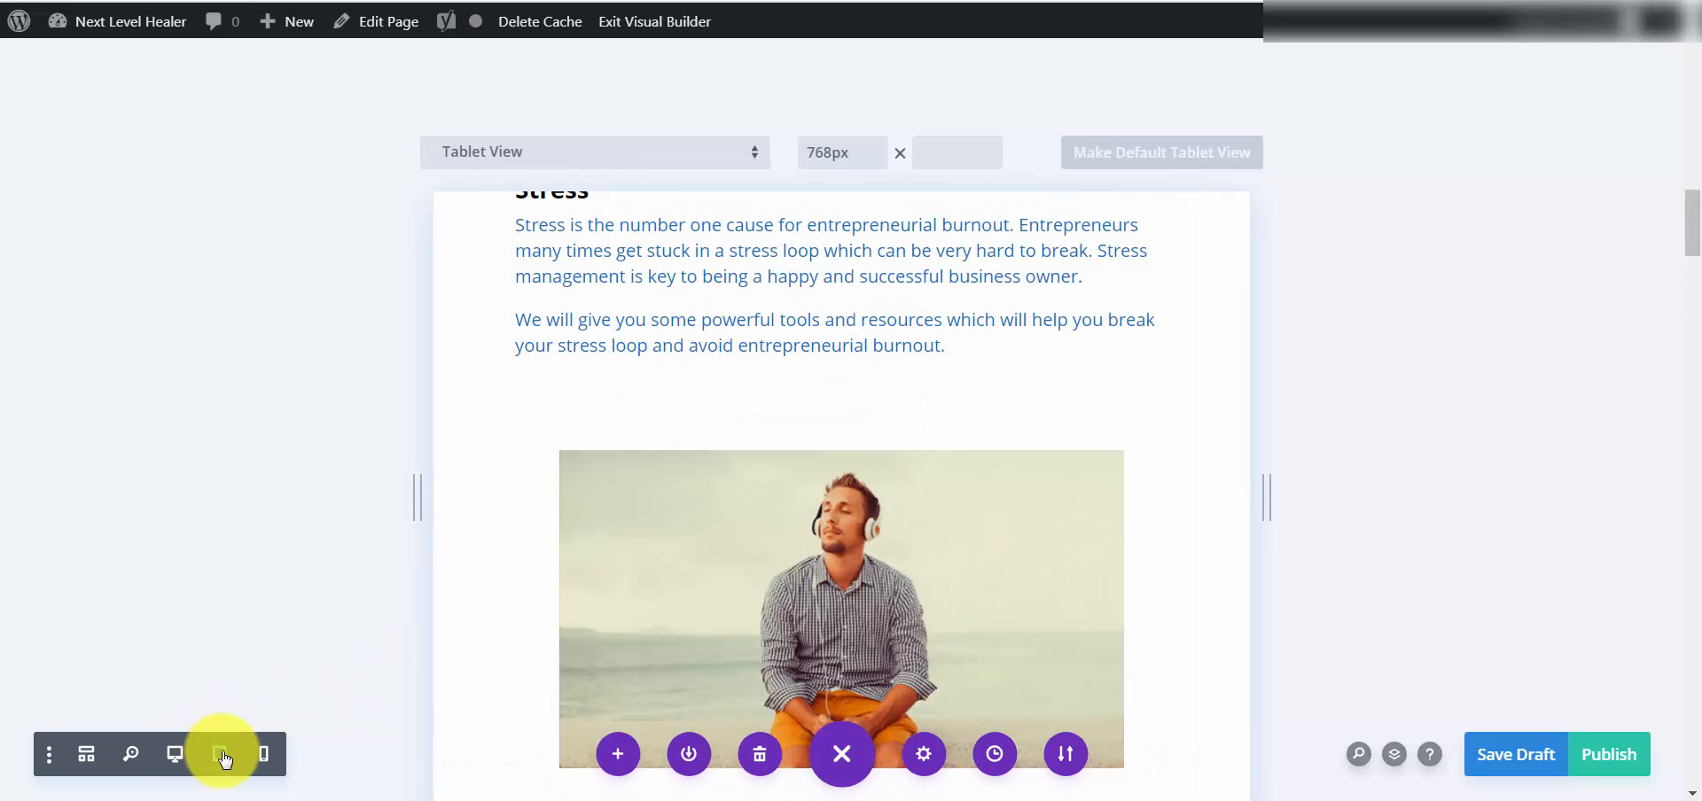
left_click(178, 756)
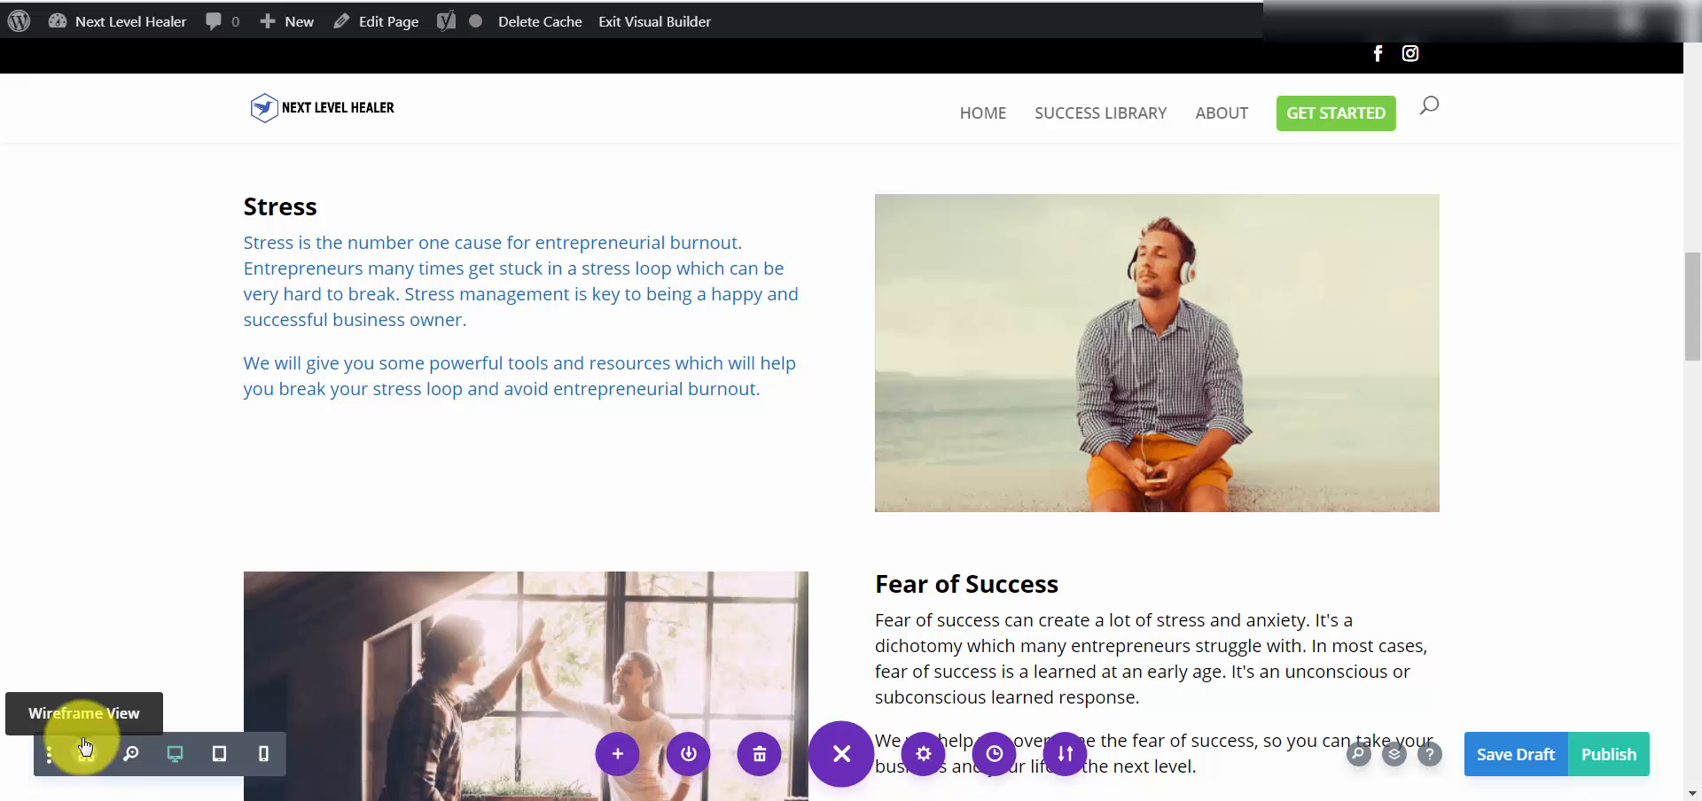
Show the page in Wireframe View, inspect the first text module's content settings and close them without saving.
left_click(115, 729)
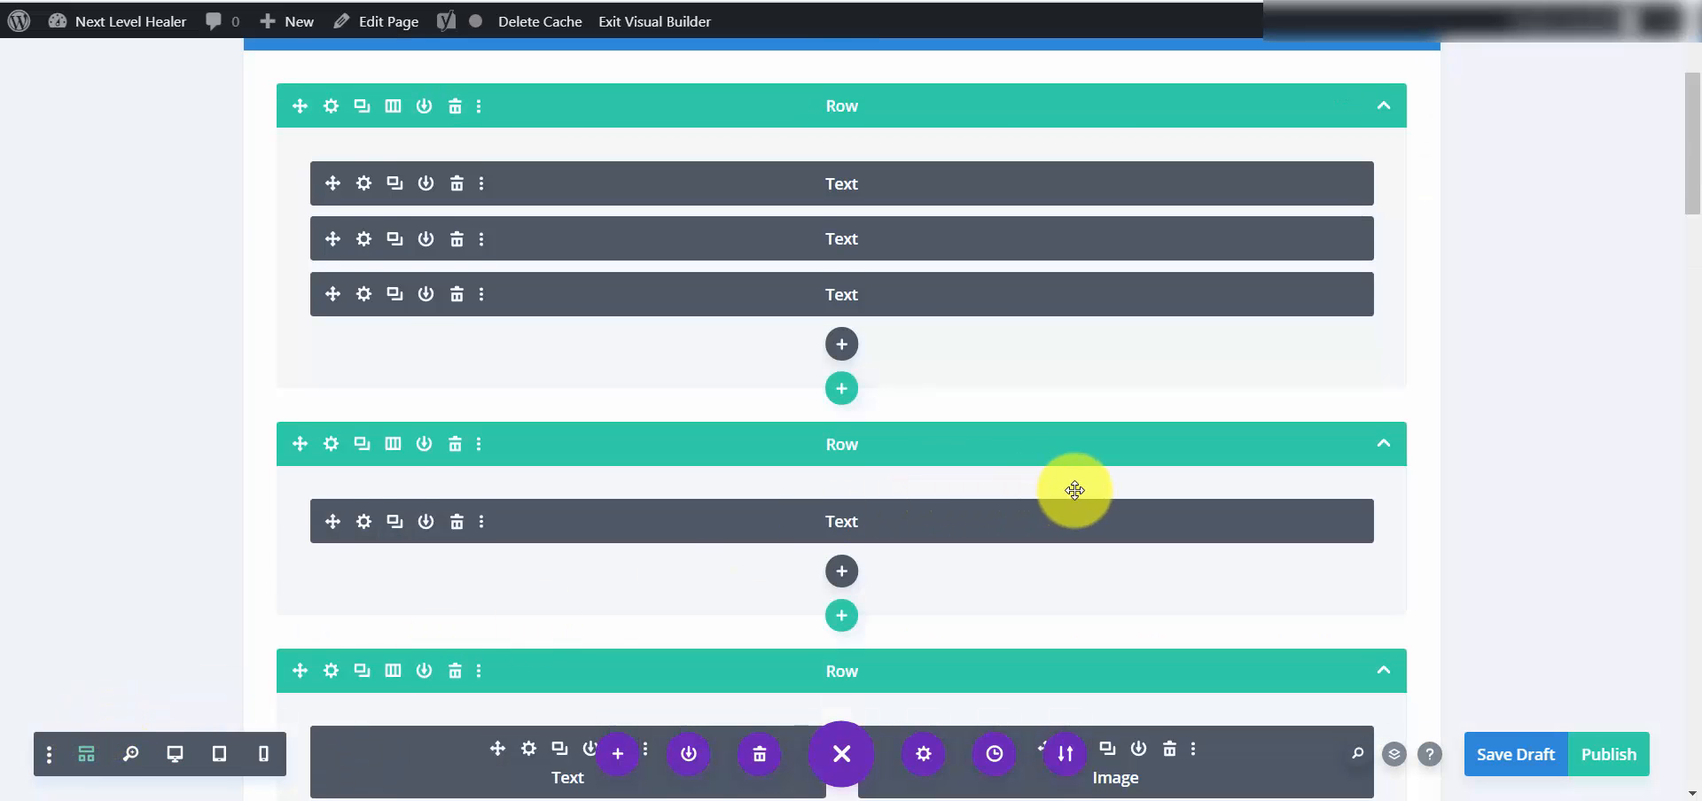
scroll(1075, 490, "up", 3)
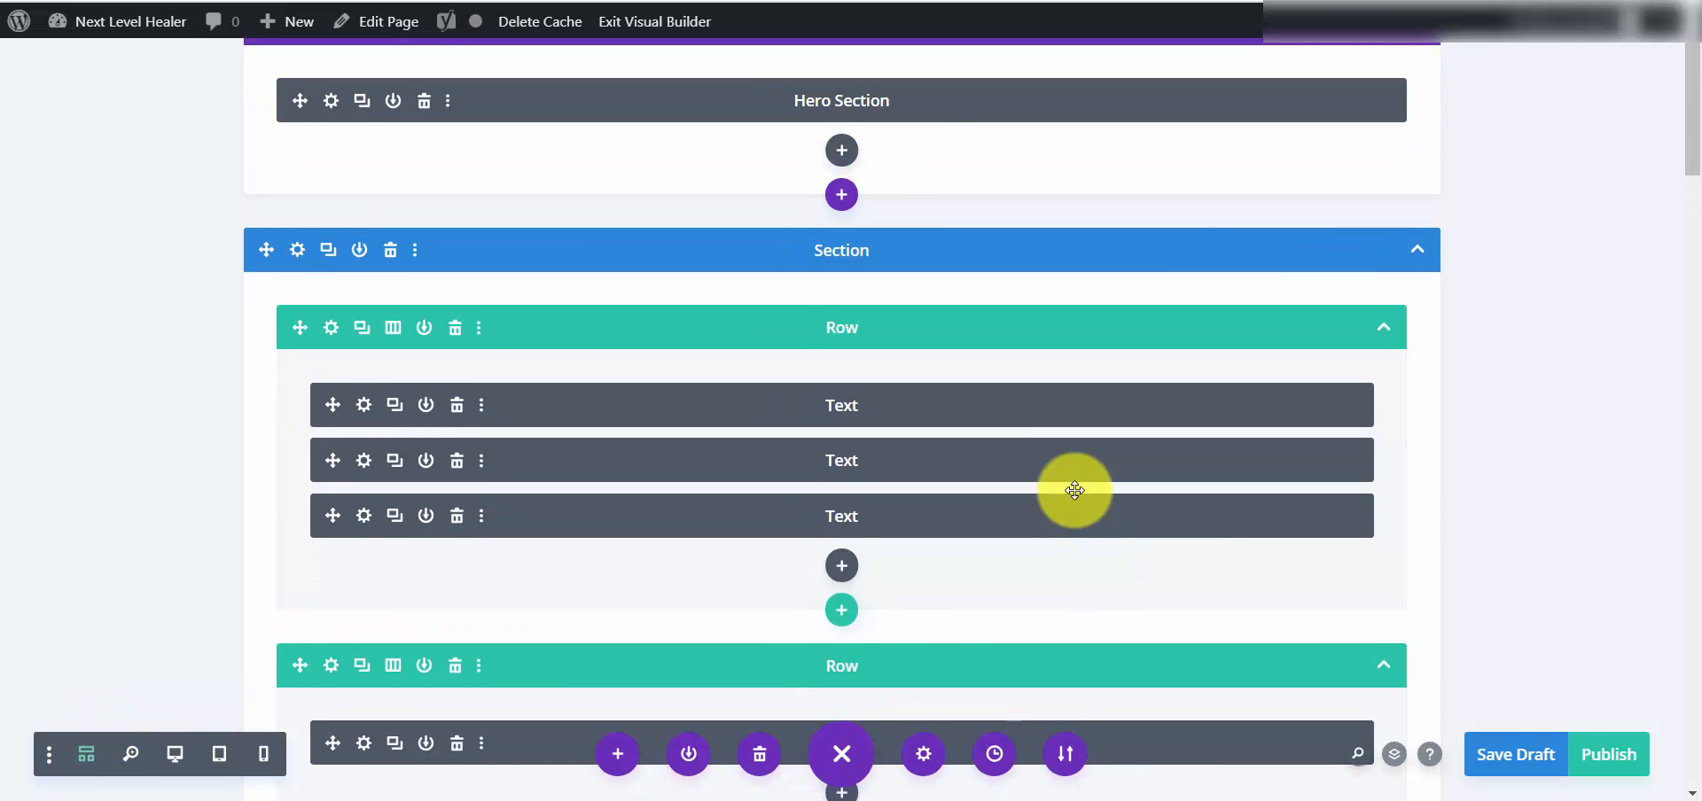
left_click(364, 405)
scroll(204, 510, "down", 3)
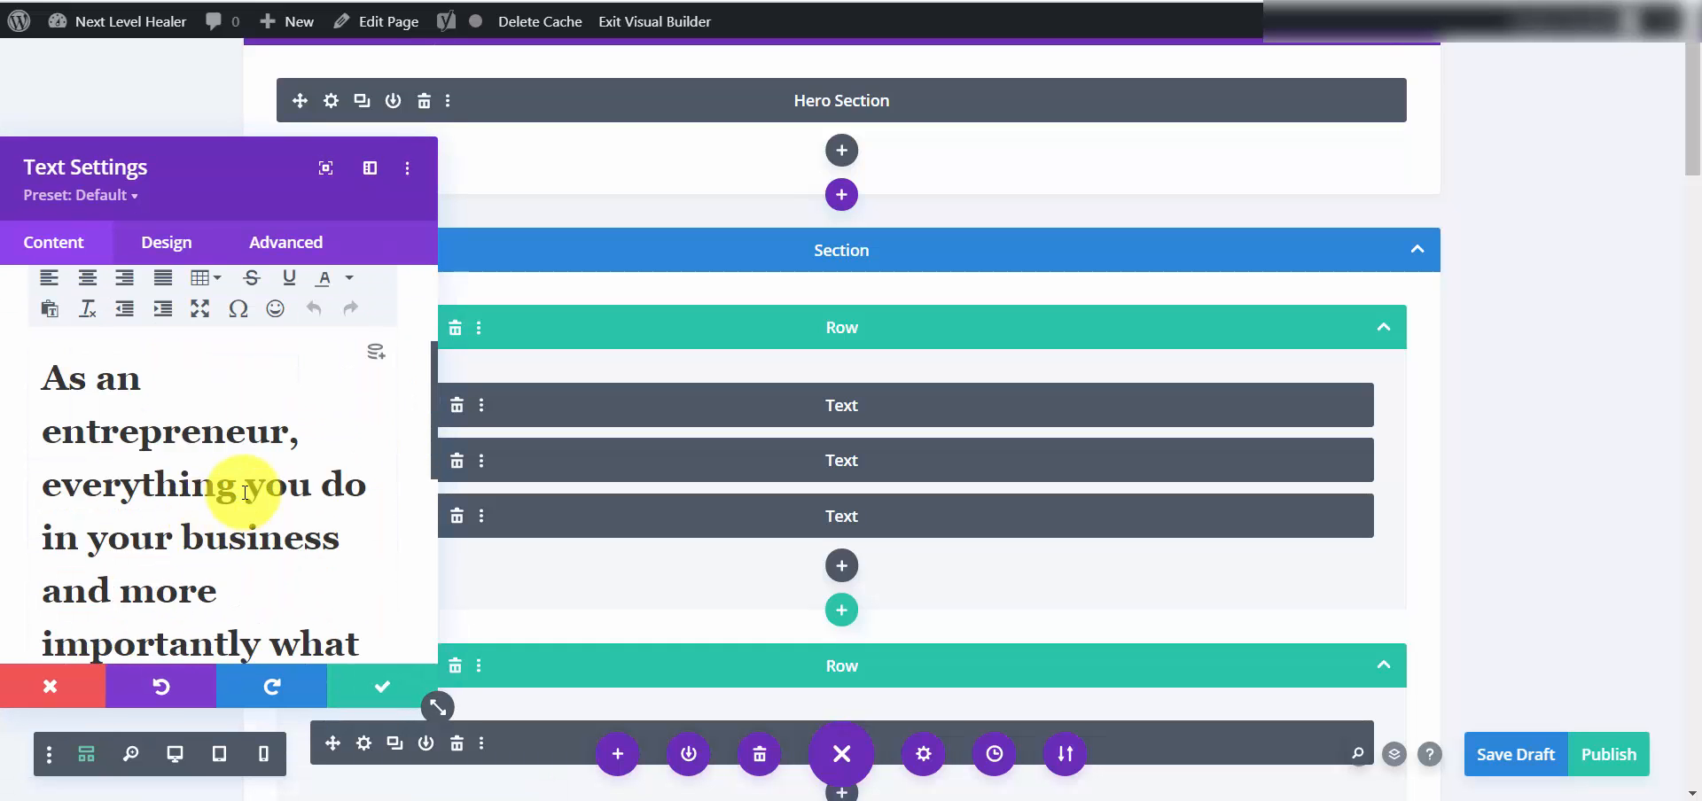
scroll(246, 492, "down", 5)
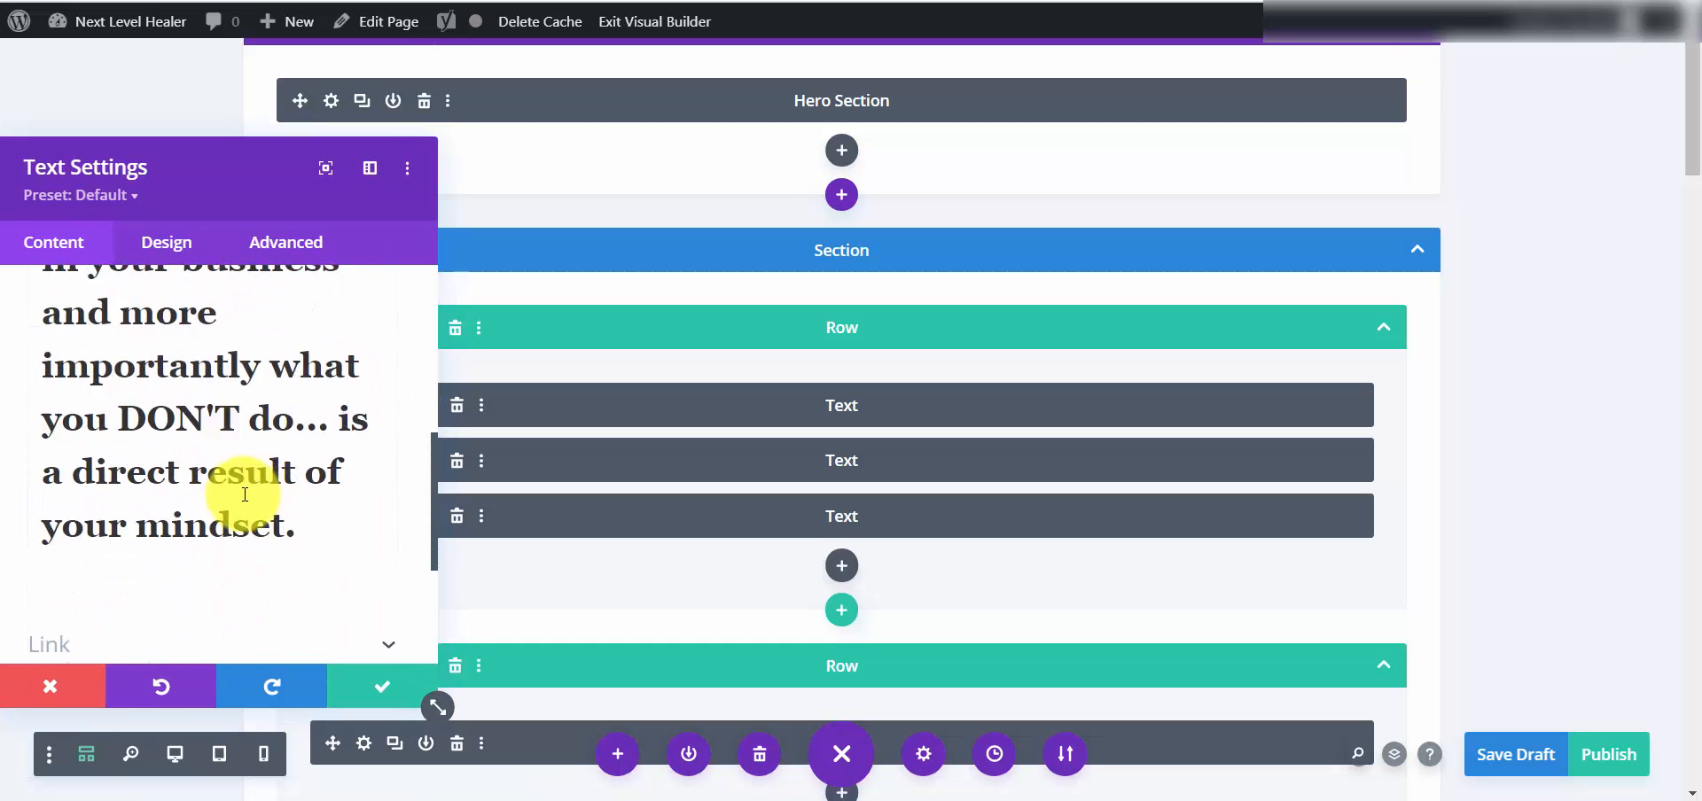
left_click(61, 687)
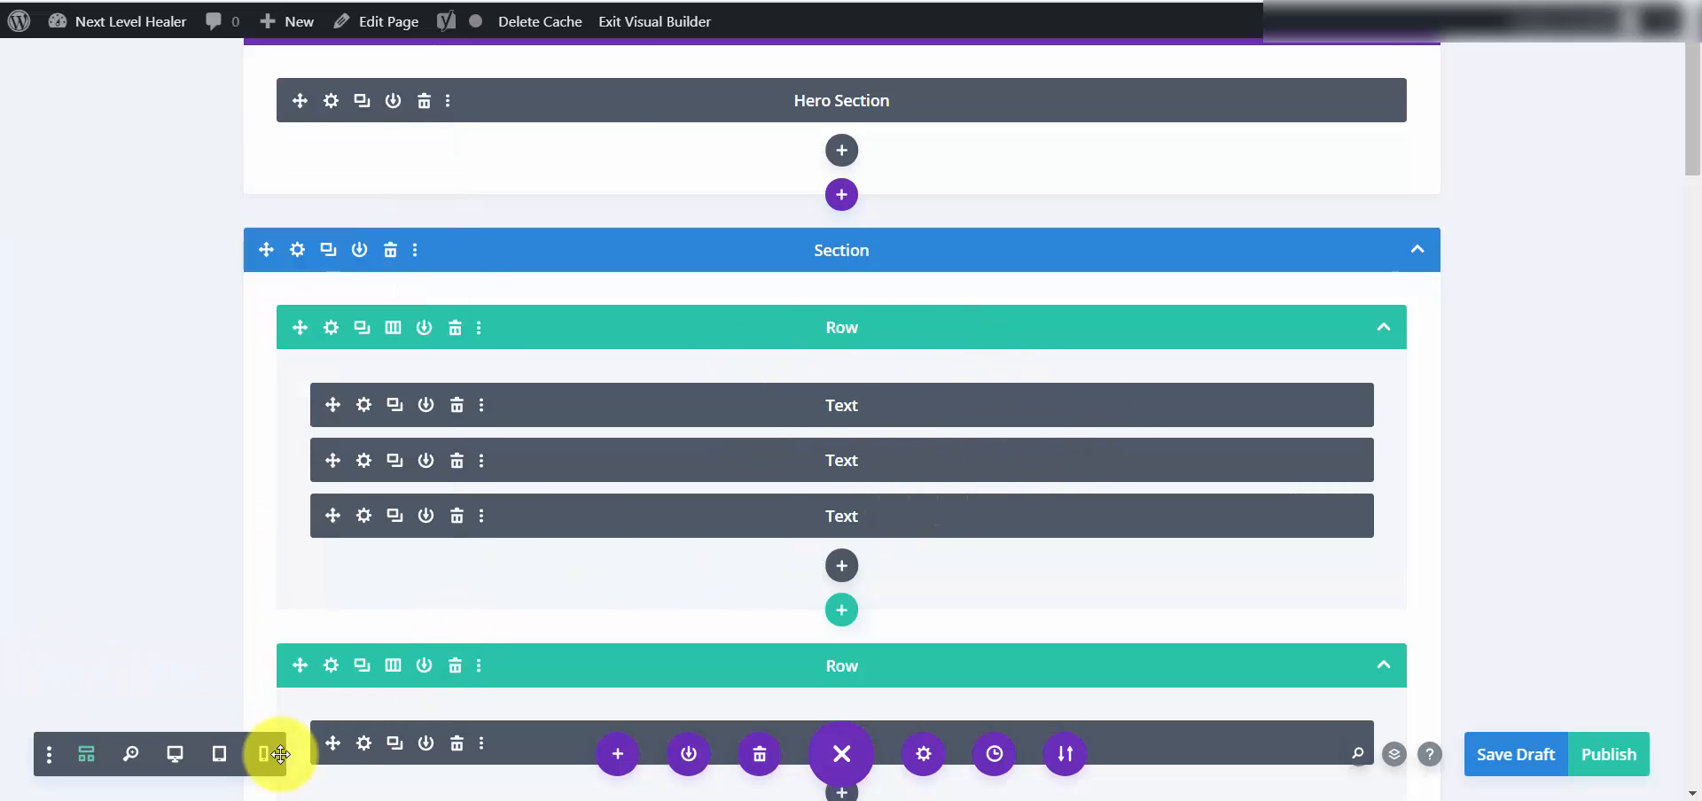
Return to the desktop view and look over the introductory text below the header.
left_click(180, 754)
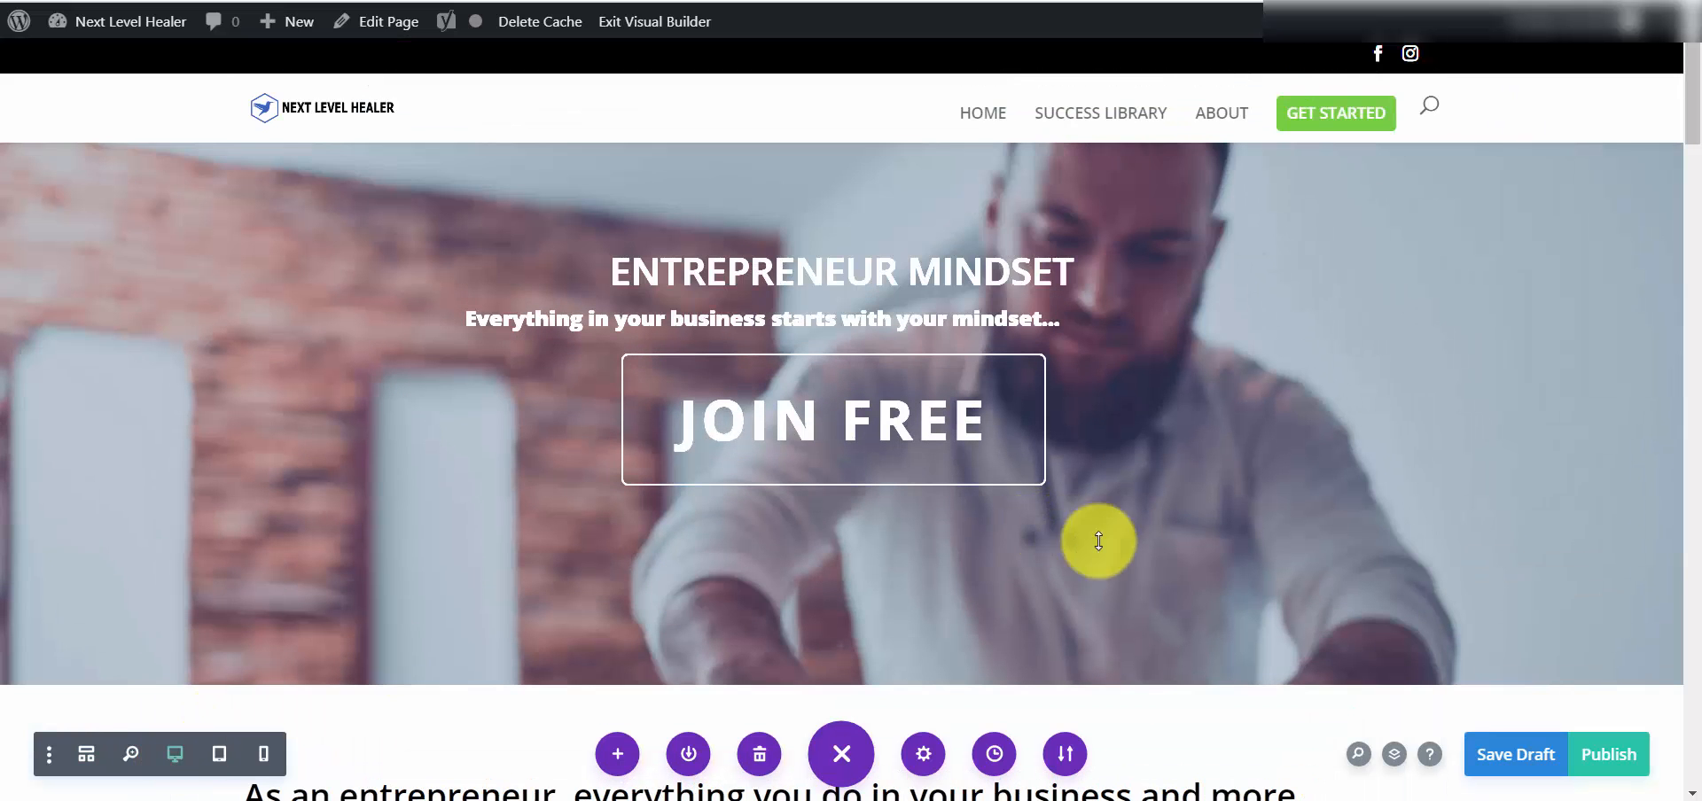
scroll(1254, 535, "down", 5)
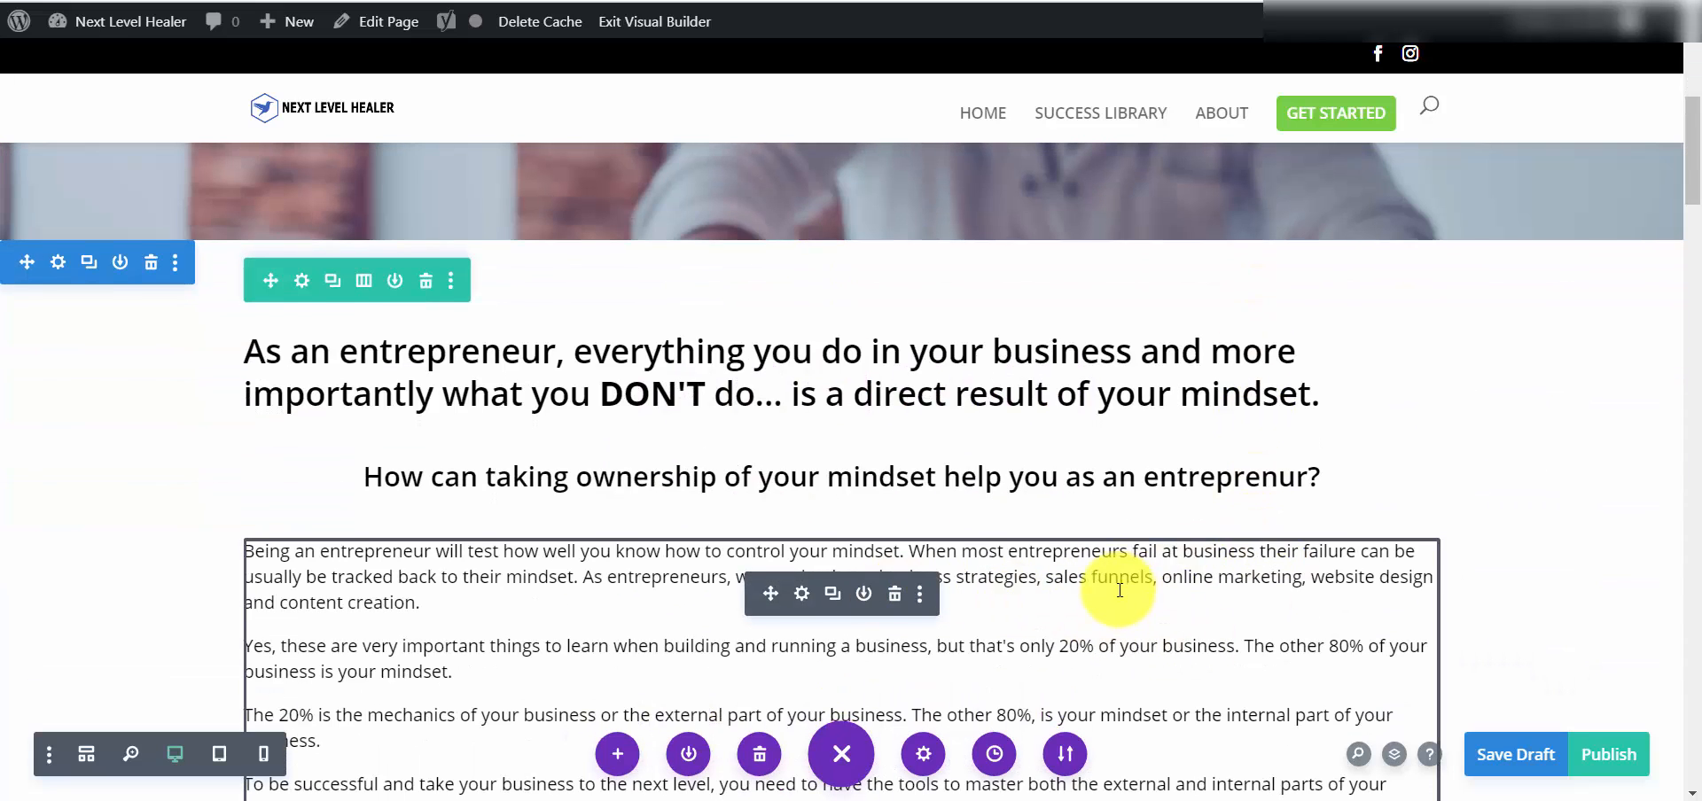
scroll(1135, 578, "down", 3)
scroll(1122, 497, "up", 4)
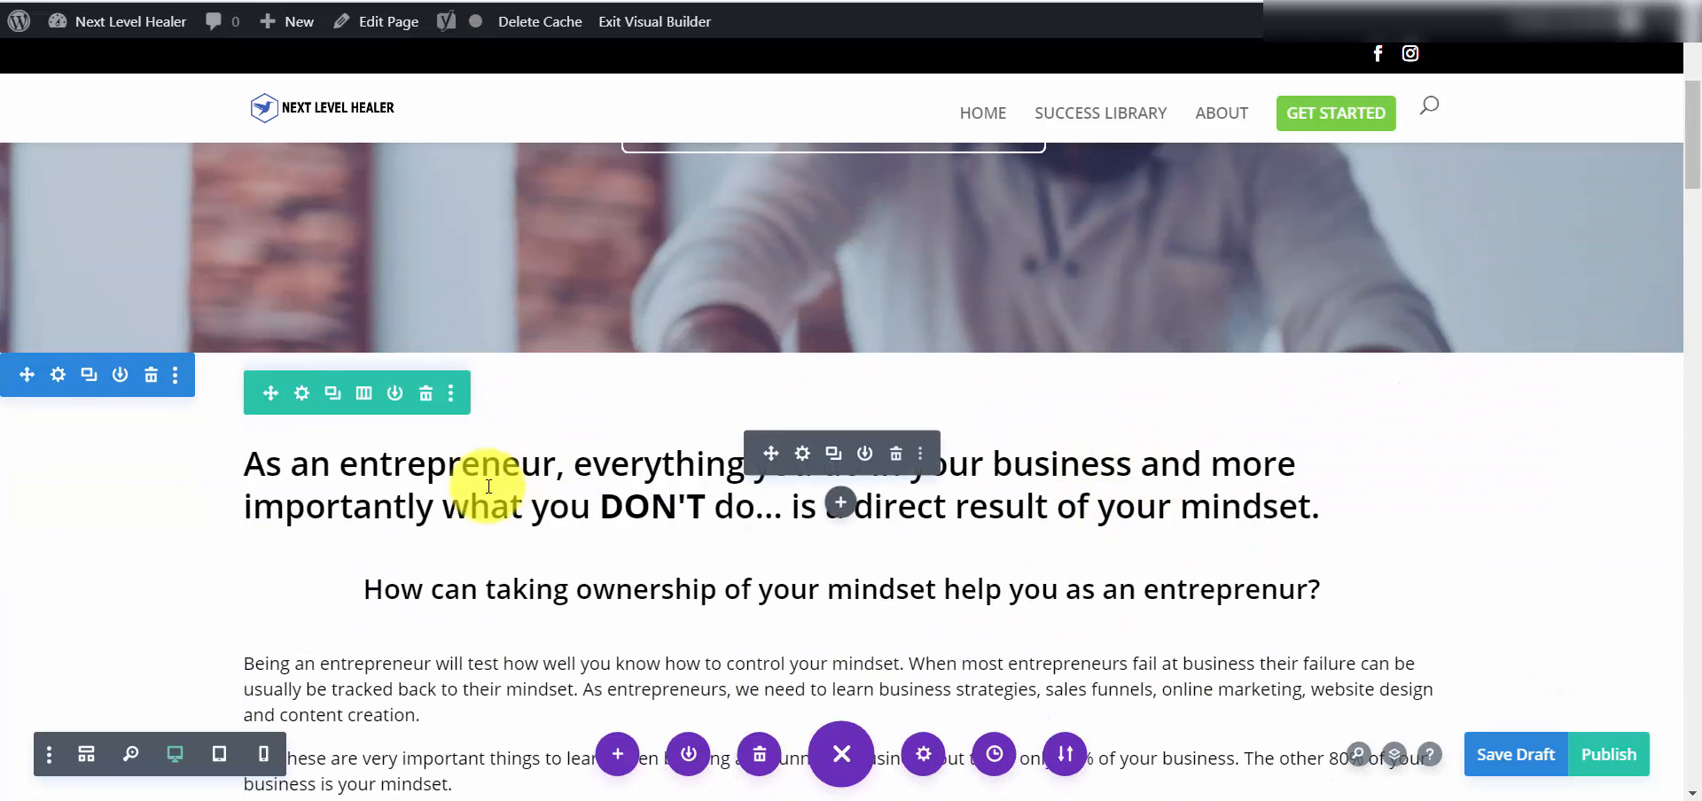
scroll(1152, 615, "down", 4)
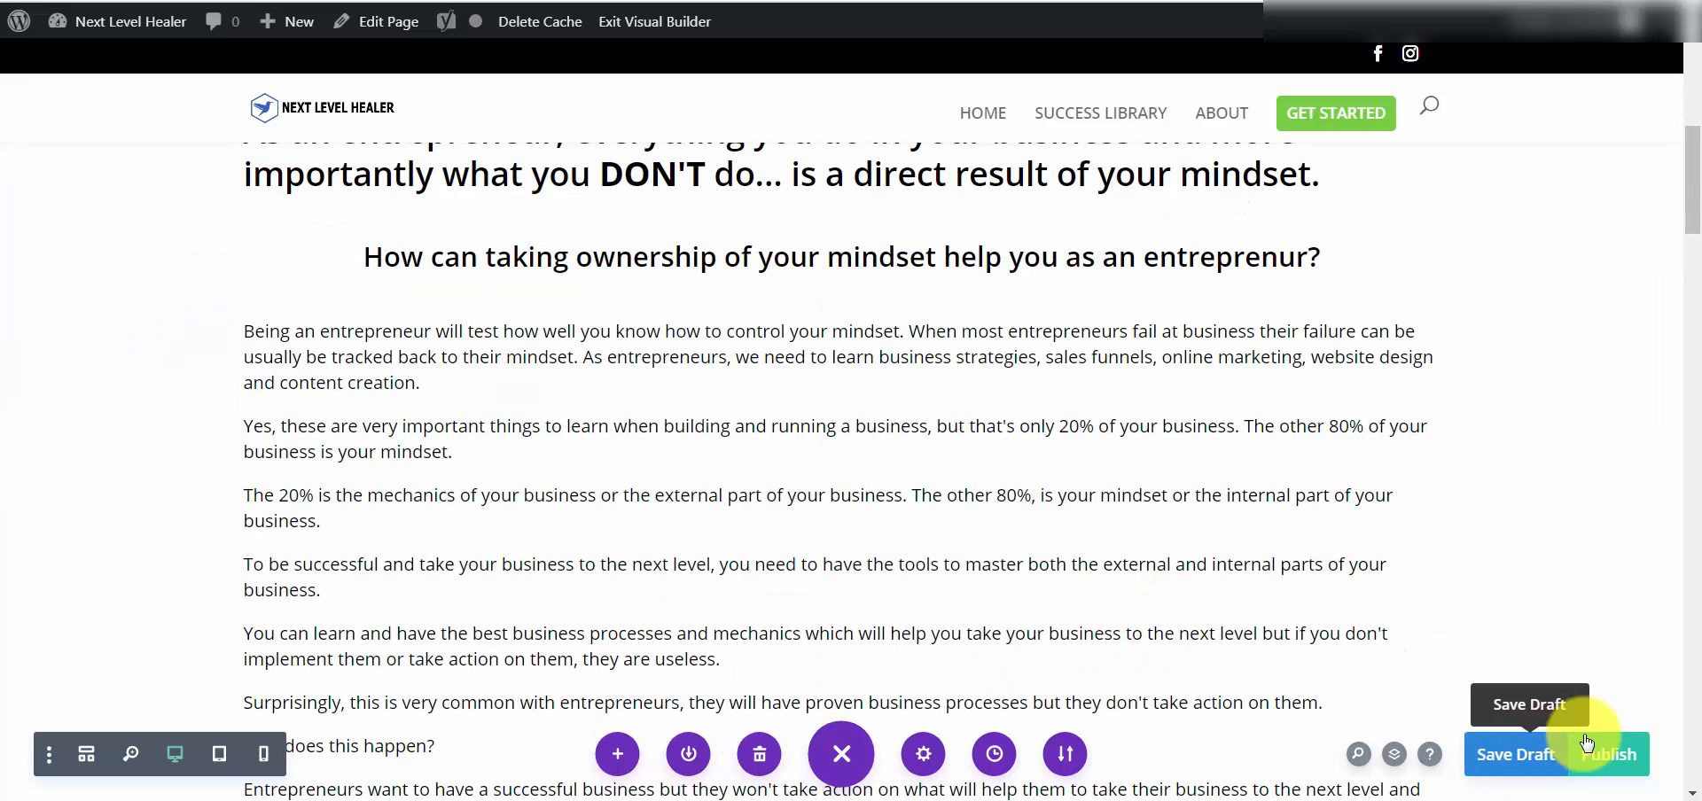
Inspect the content settings of the introductory paragraphs' text module and close them without saving.
left_click(1611, 757)
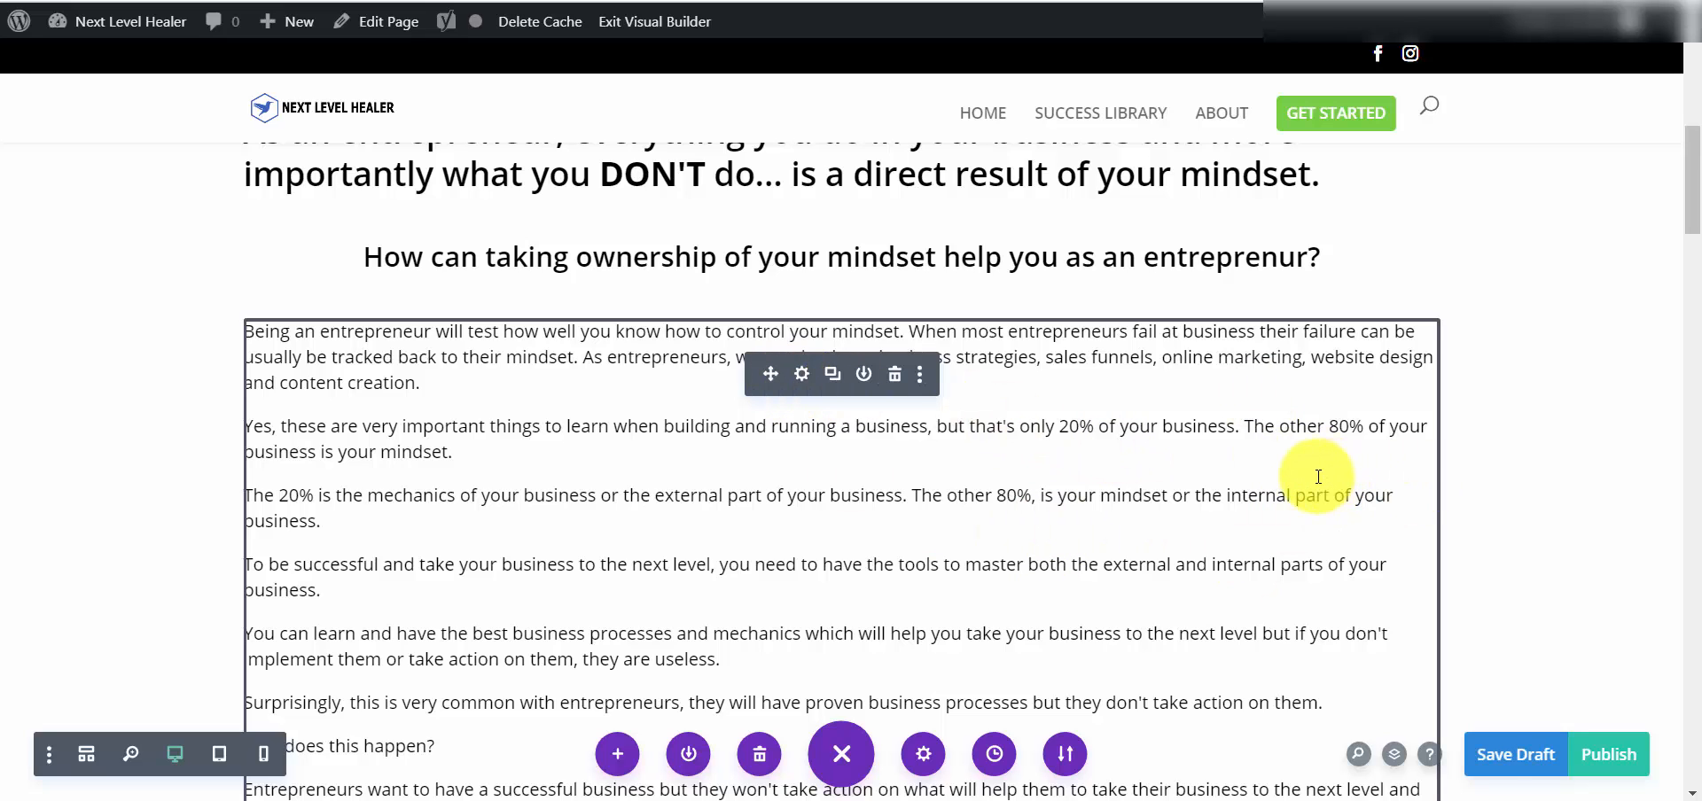
left_click(823, 420)
scroll(363, 470, "down", 3)
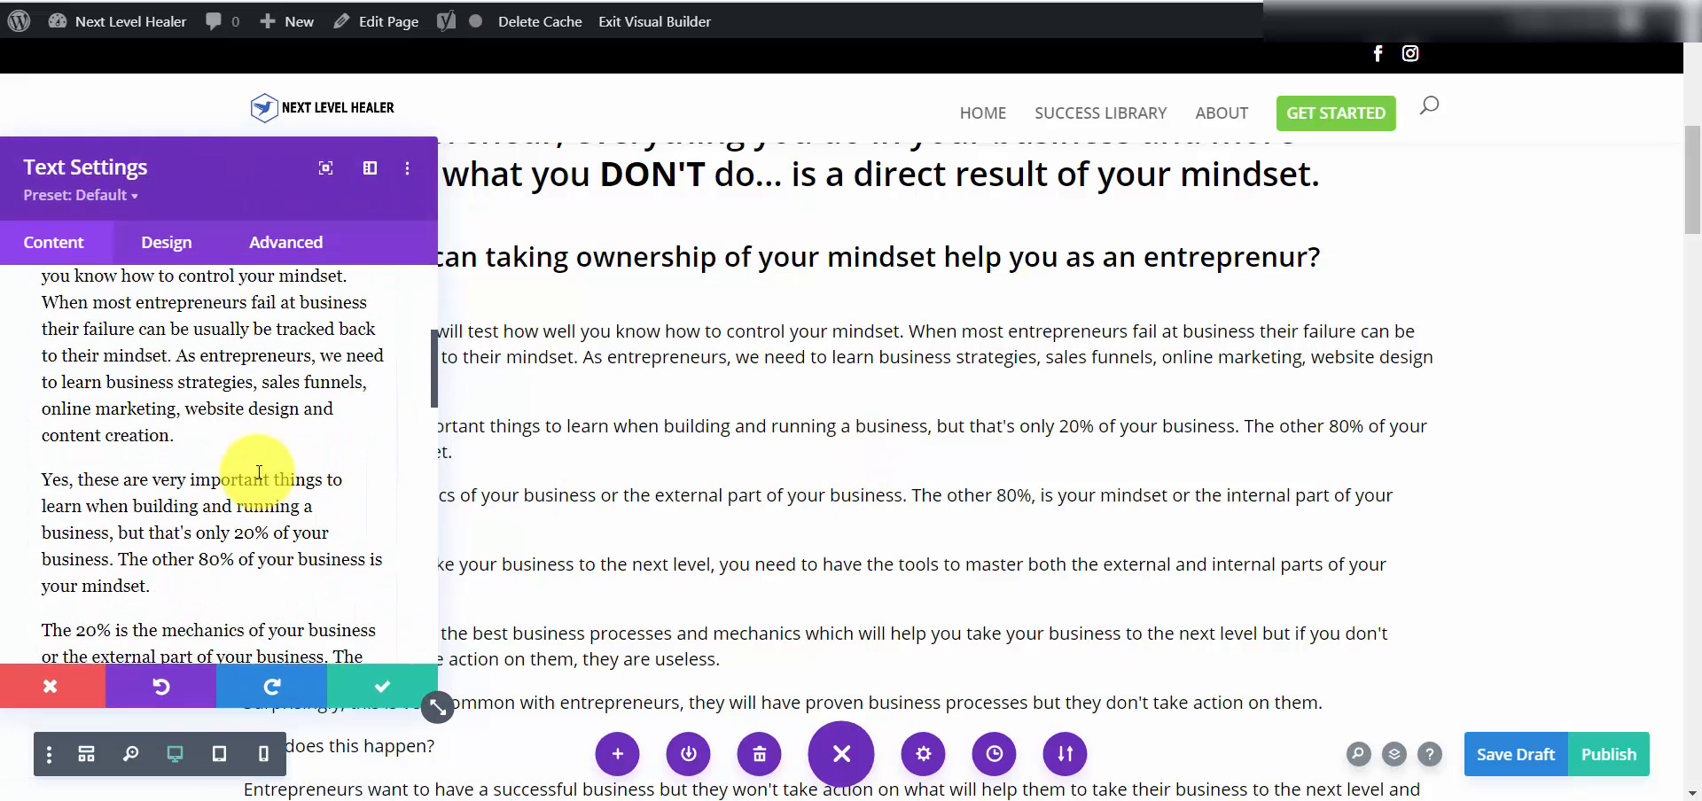
scroll(259, 472, "up", 5)
left_click(50, 688)
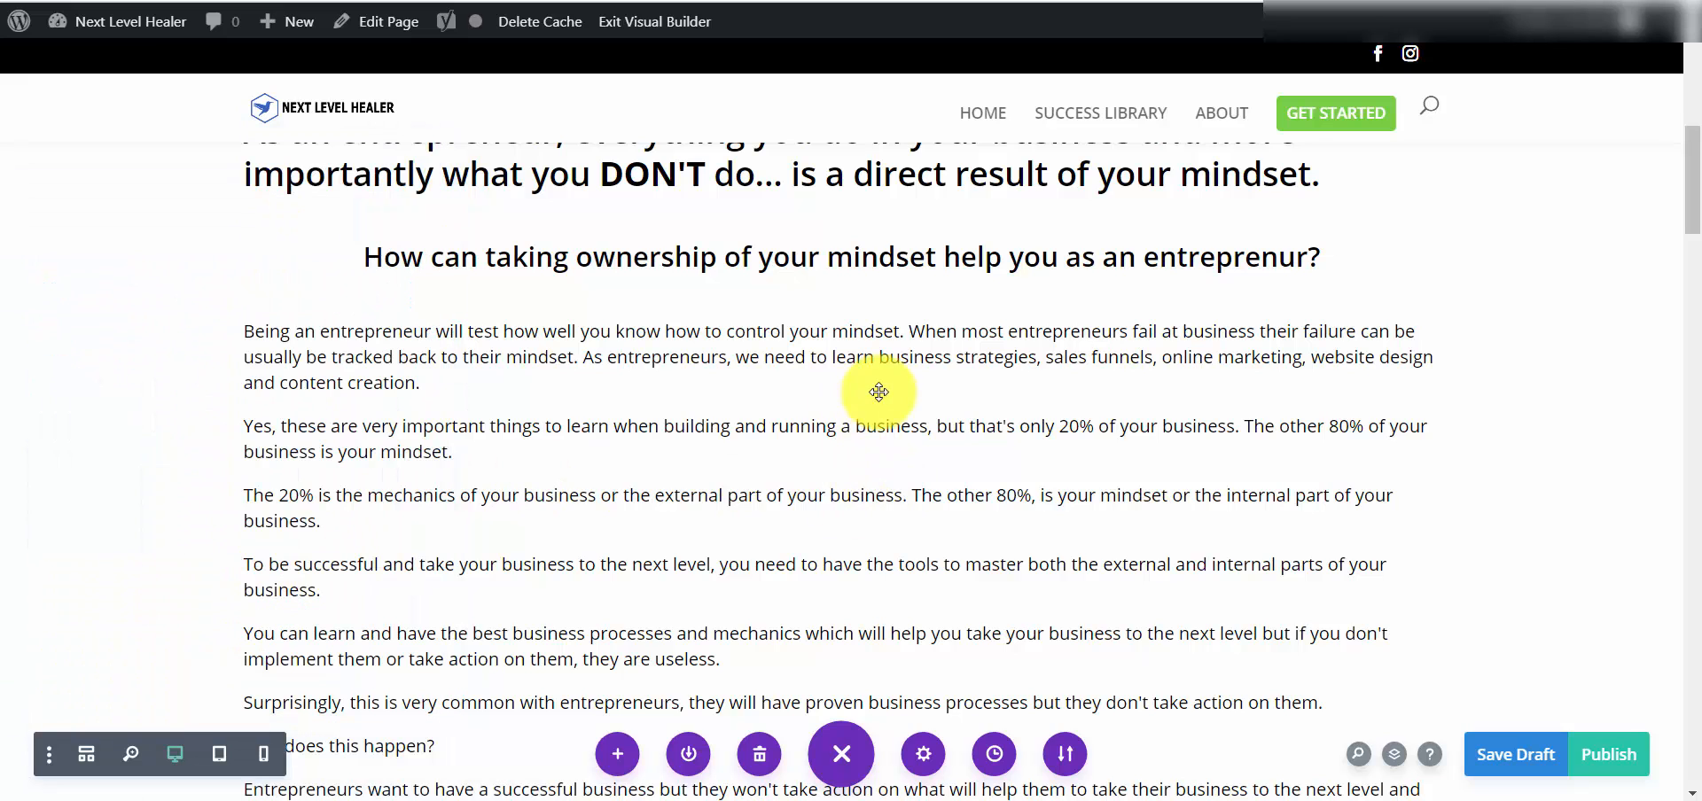
Edit the first introductory paragraph directly on the page, replacing the word "strategies" with "stasdfas".
left_click(1039, 358)
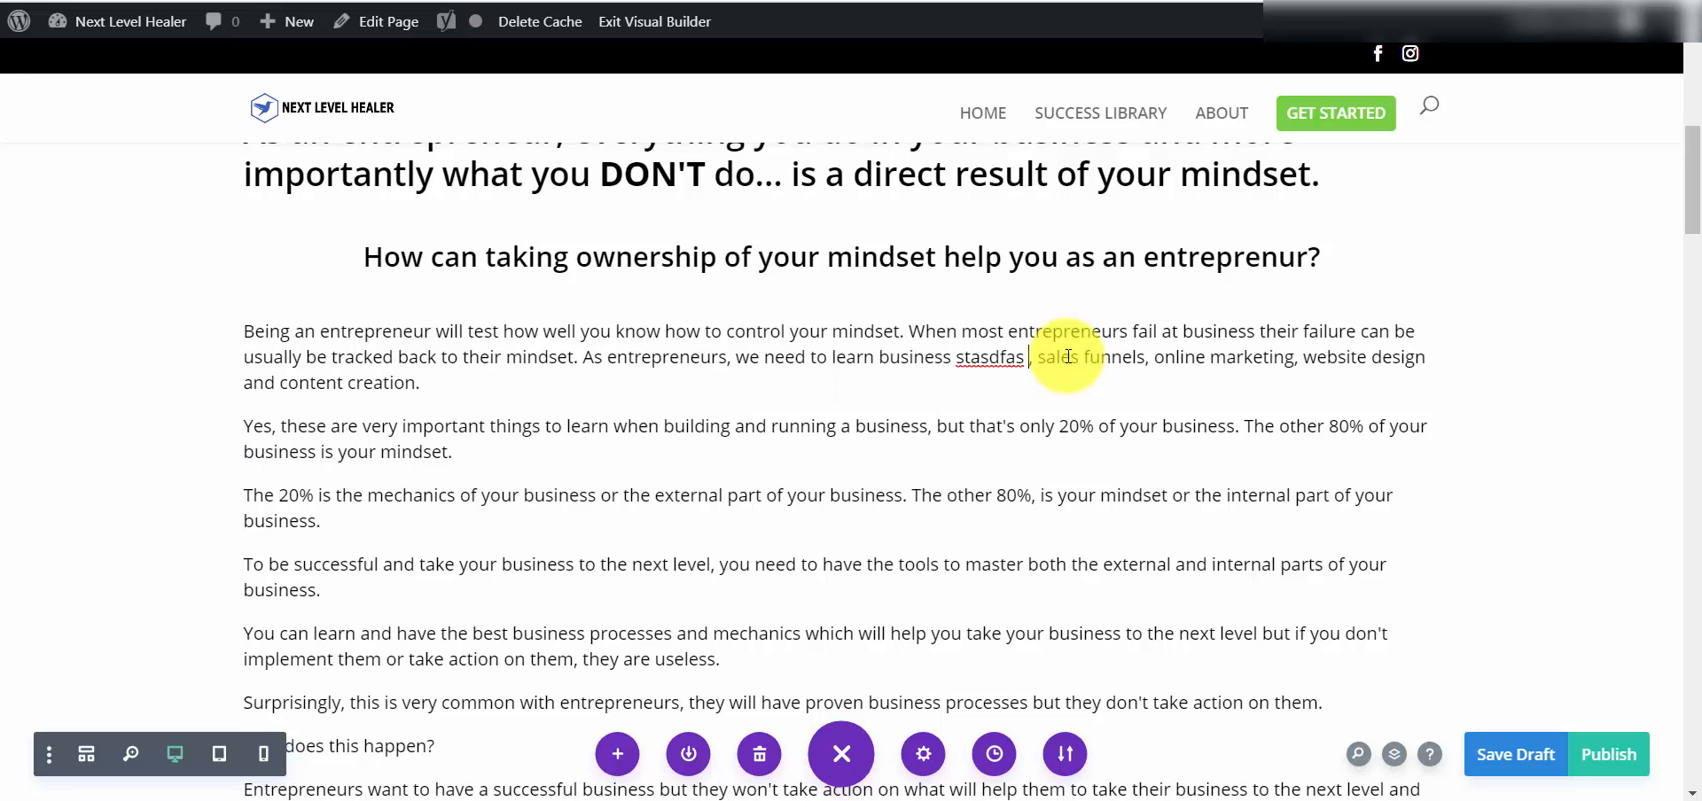
left_click(1135, 457)
scroll(1134, 458, "up", 3)
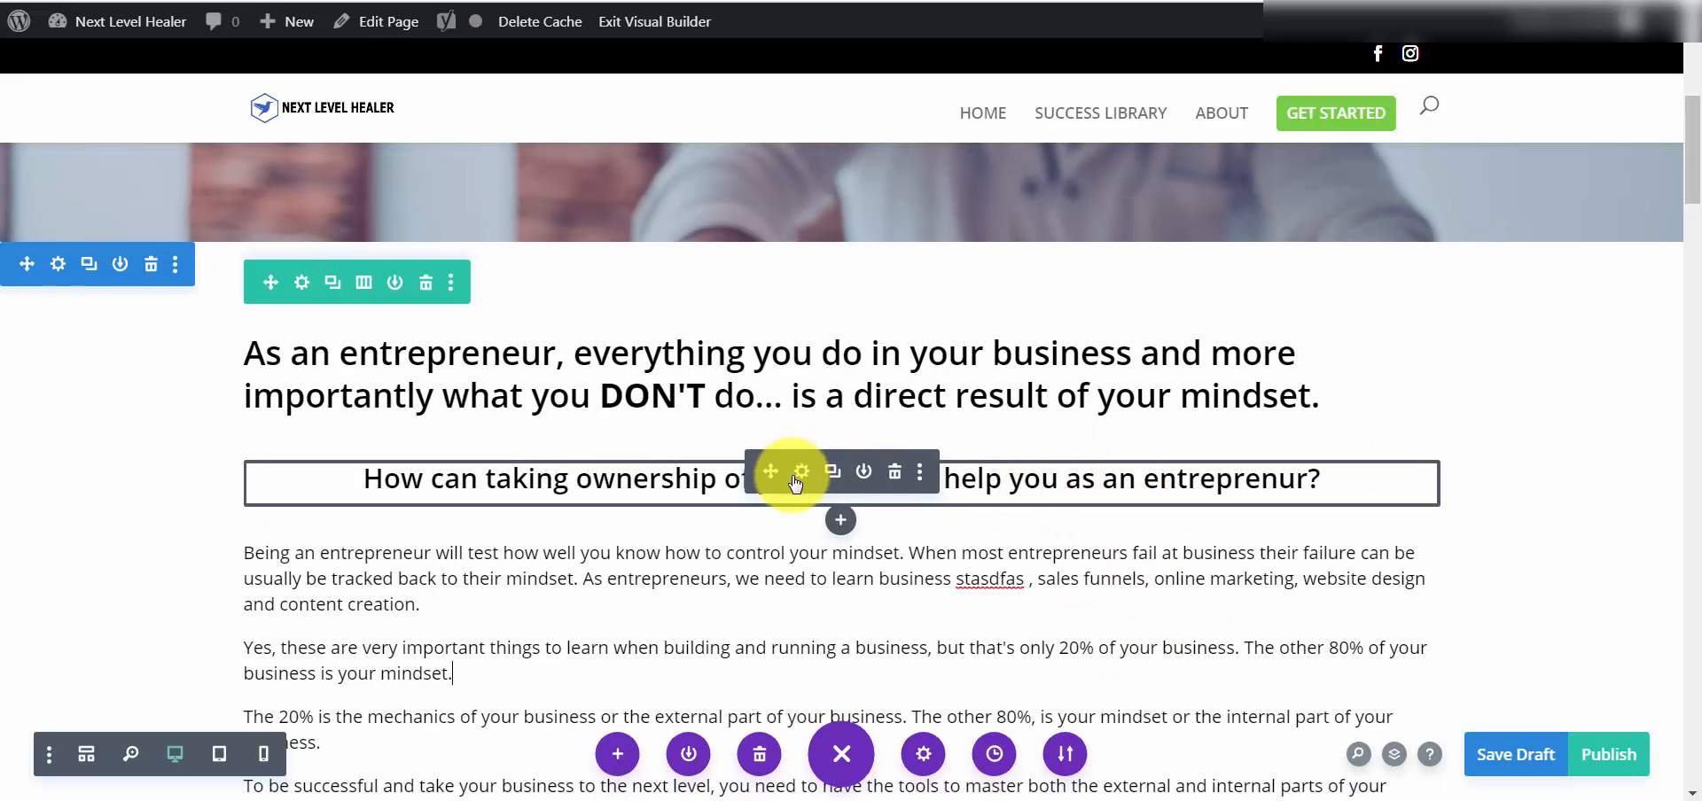
scroll(930, 461, "down", 3)
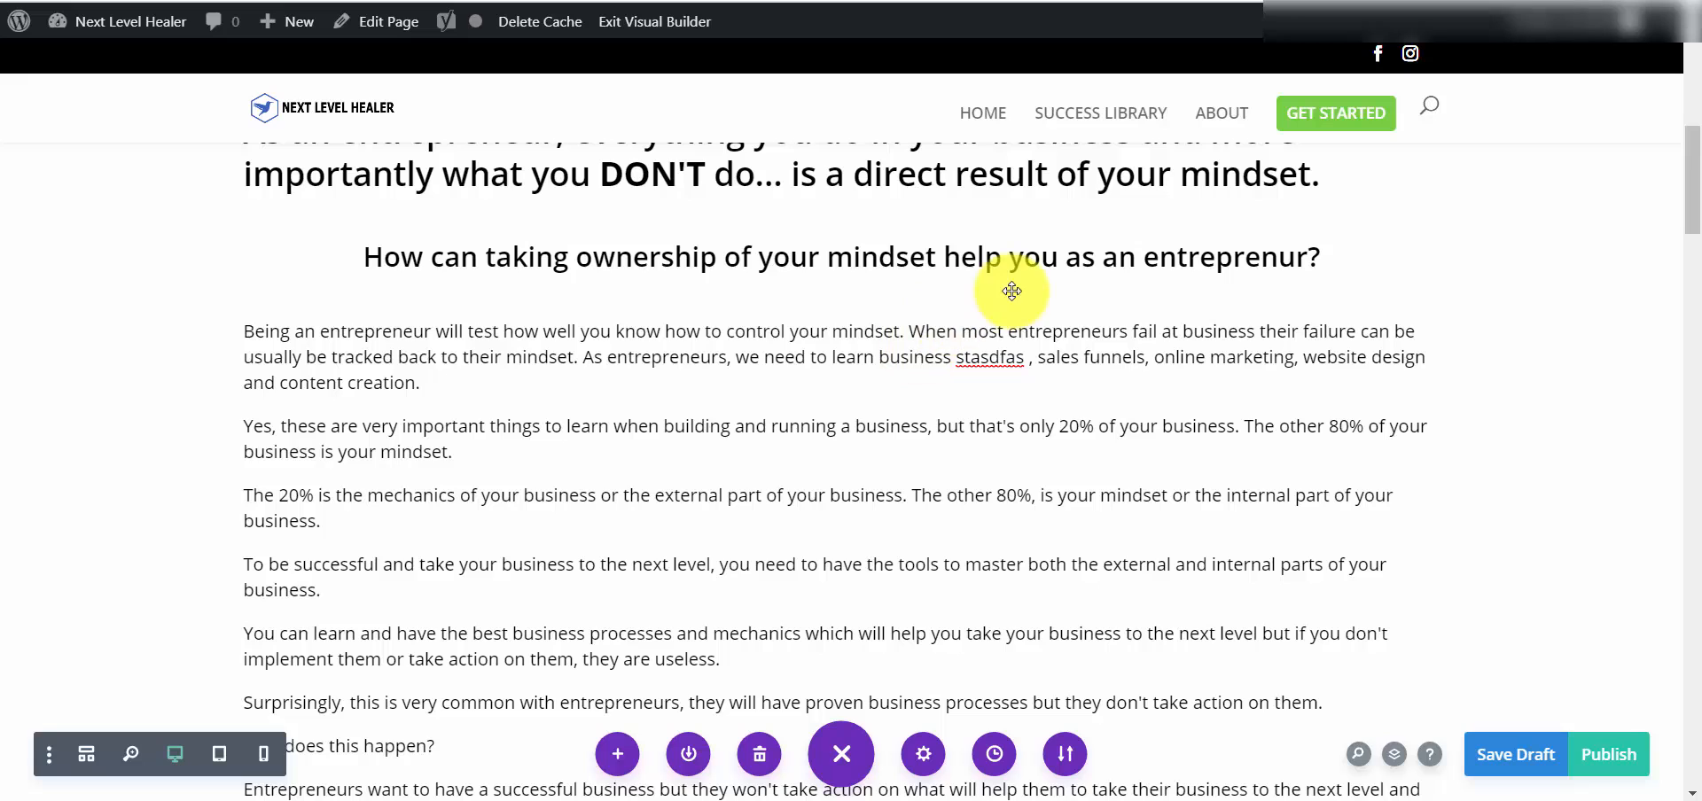
Inspect the content settings of the "How can taking ownership of your mindset" heading and discard any changes.
mouse_move(970, 266)
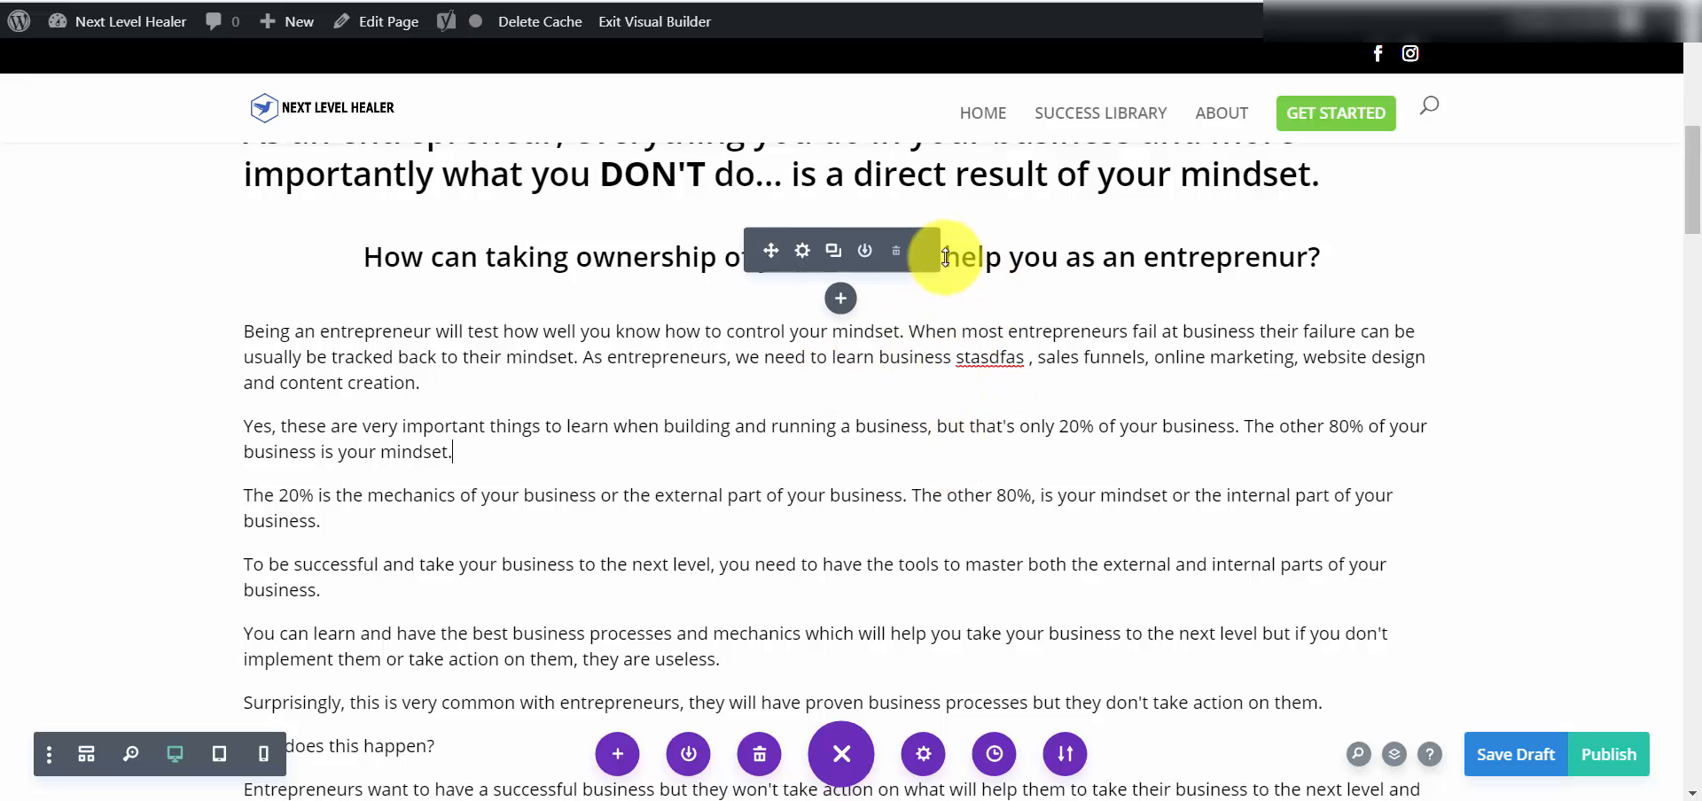
left_click(803, 251)
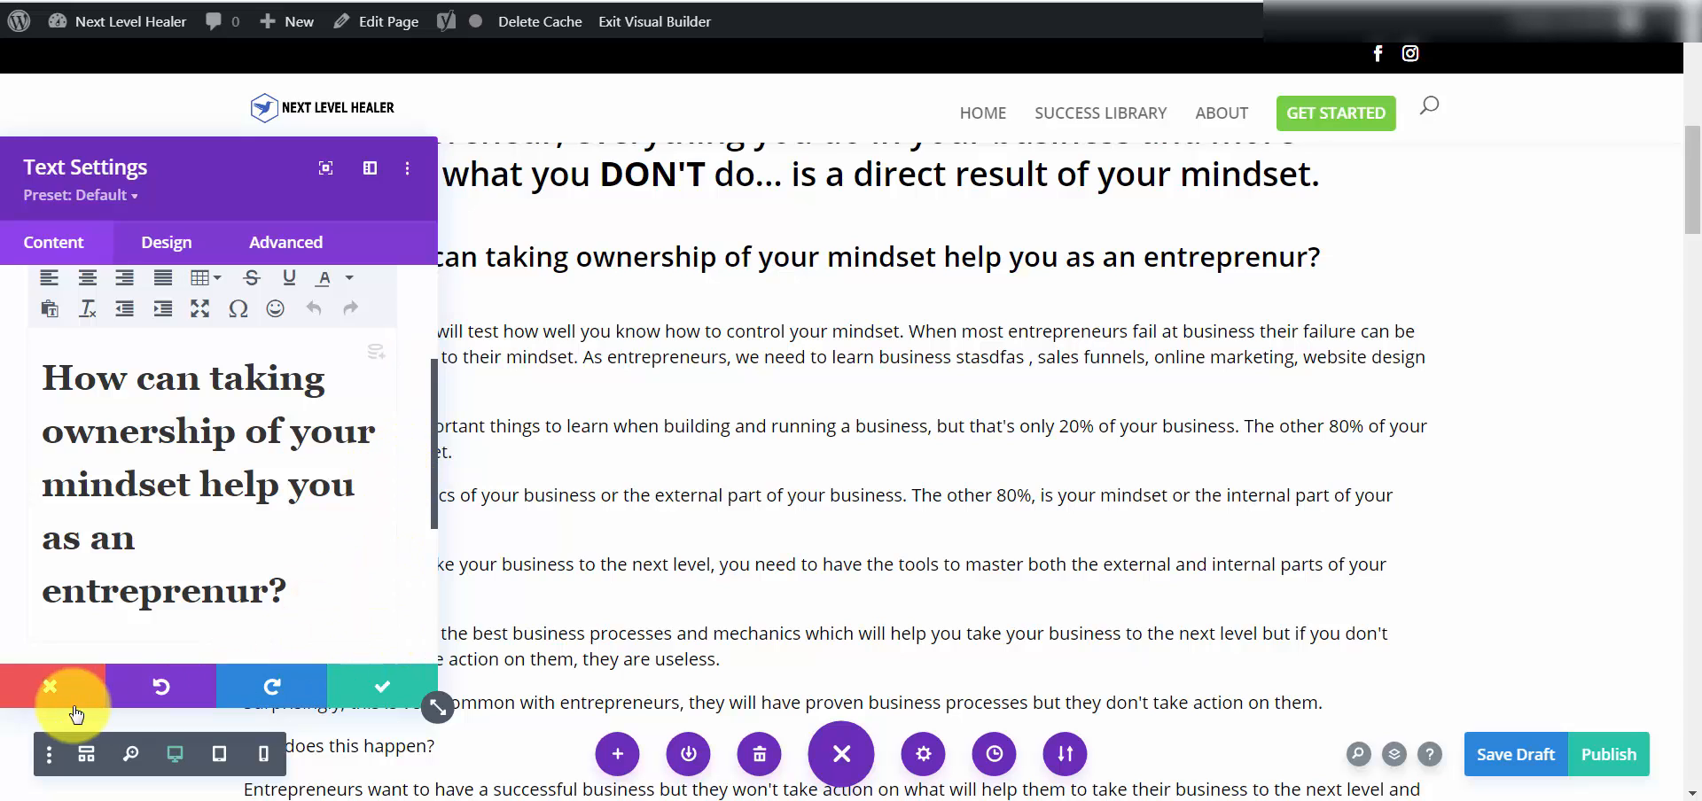
left_click(55, 690)
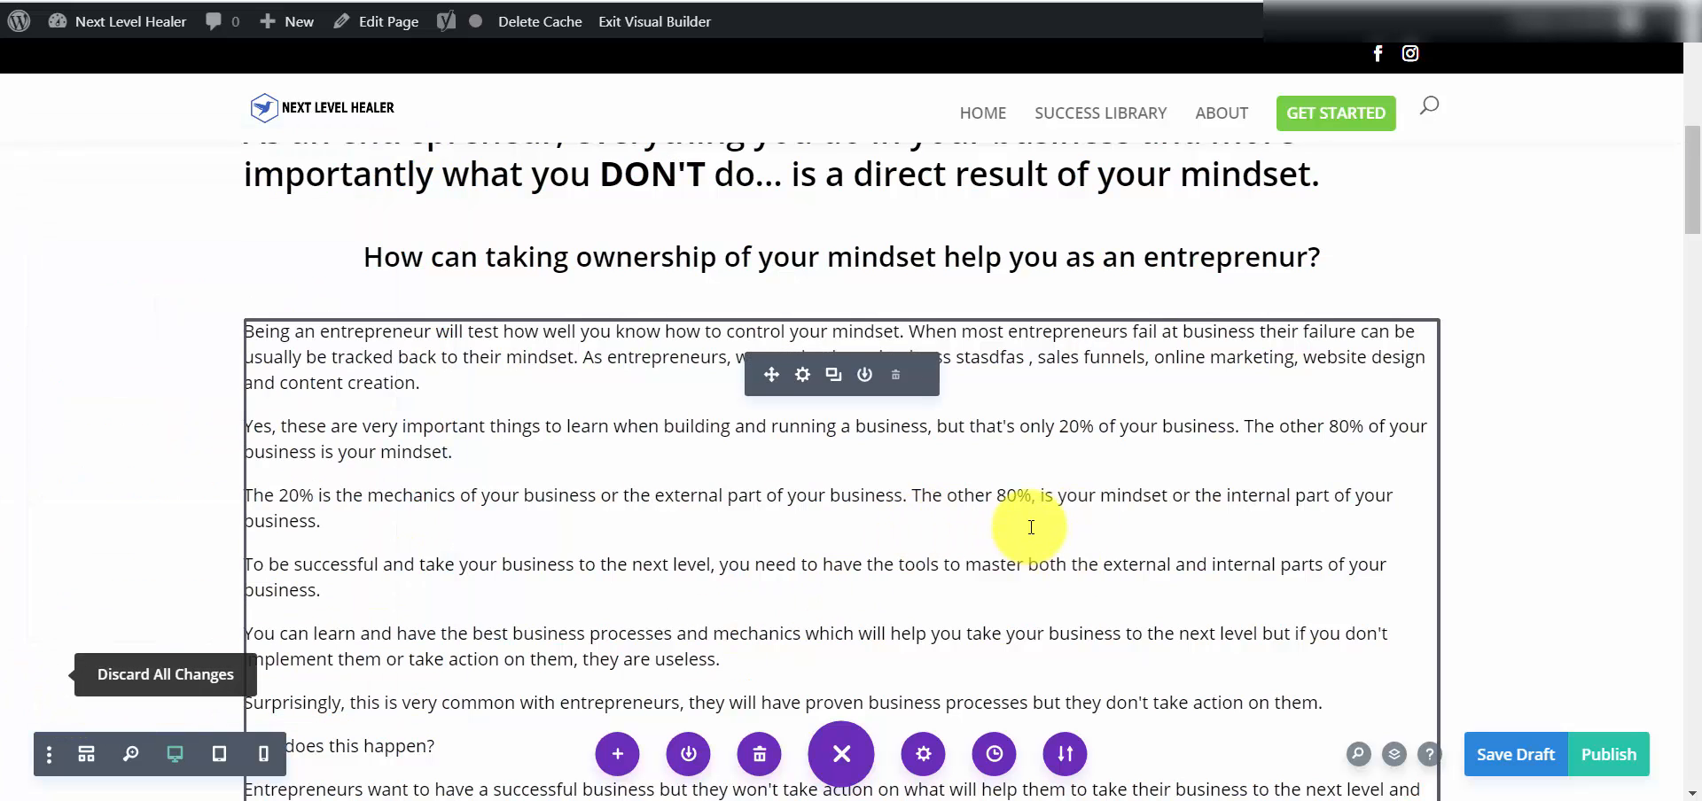
Edit the second introductory paragraph directly on the page, changing "your business" after "only 20% of" to "yousdfasdfasns lk usiness".
scroll(1010, 469, "down", 2)
scroll(1028, 525, "up", 3)
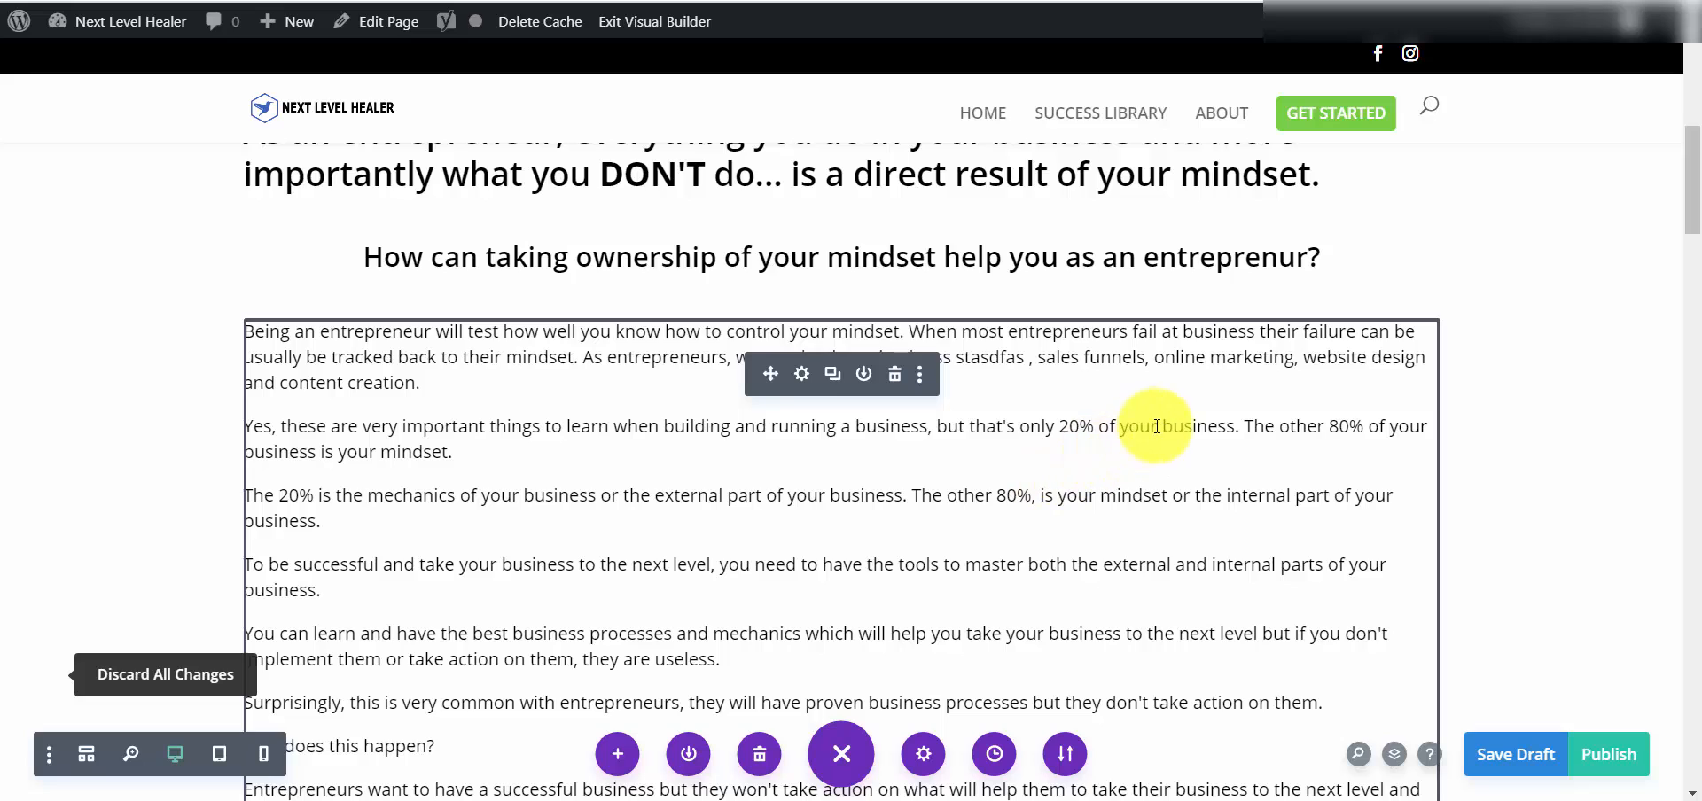
left_click(1186, 429)
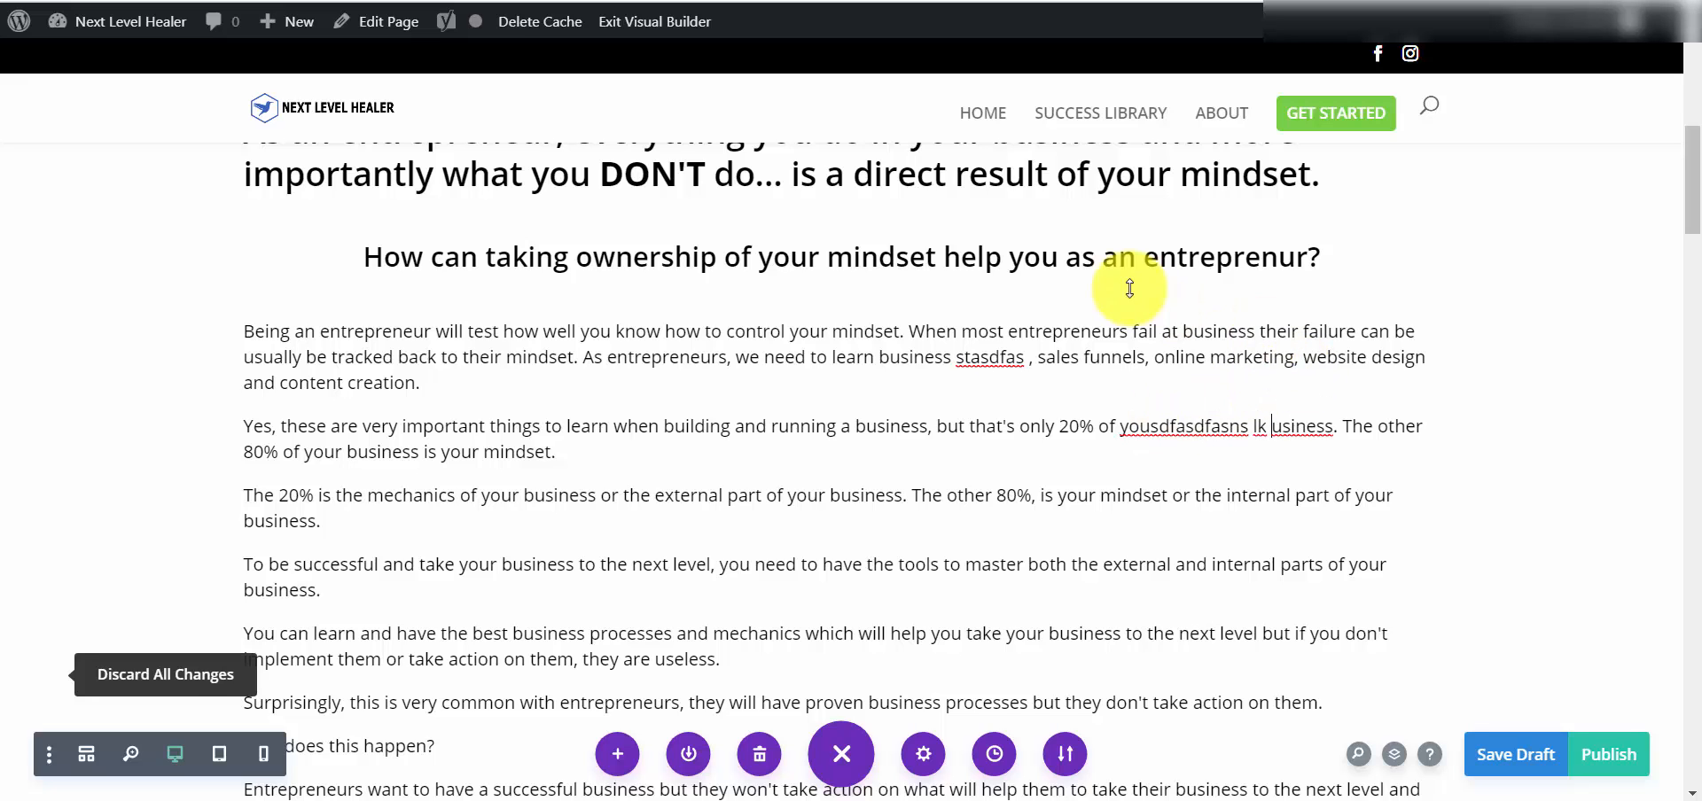
Review the page from the introductory heading down to the Fear of Success section and save the page.
scroll(1094, 266, "up", 2)
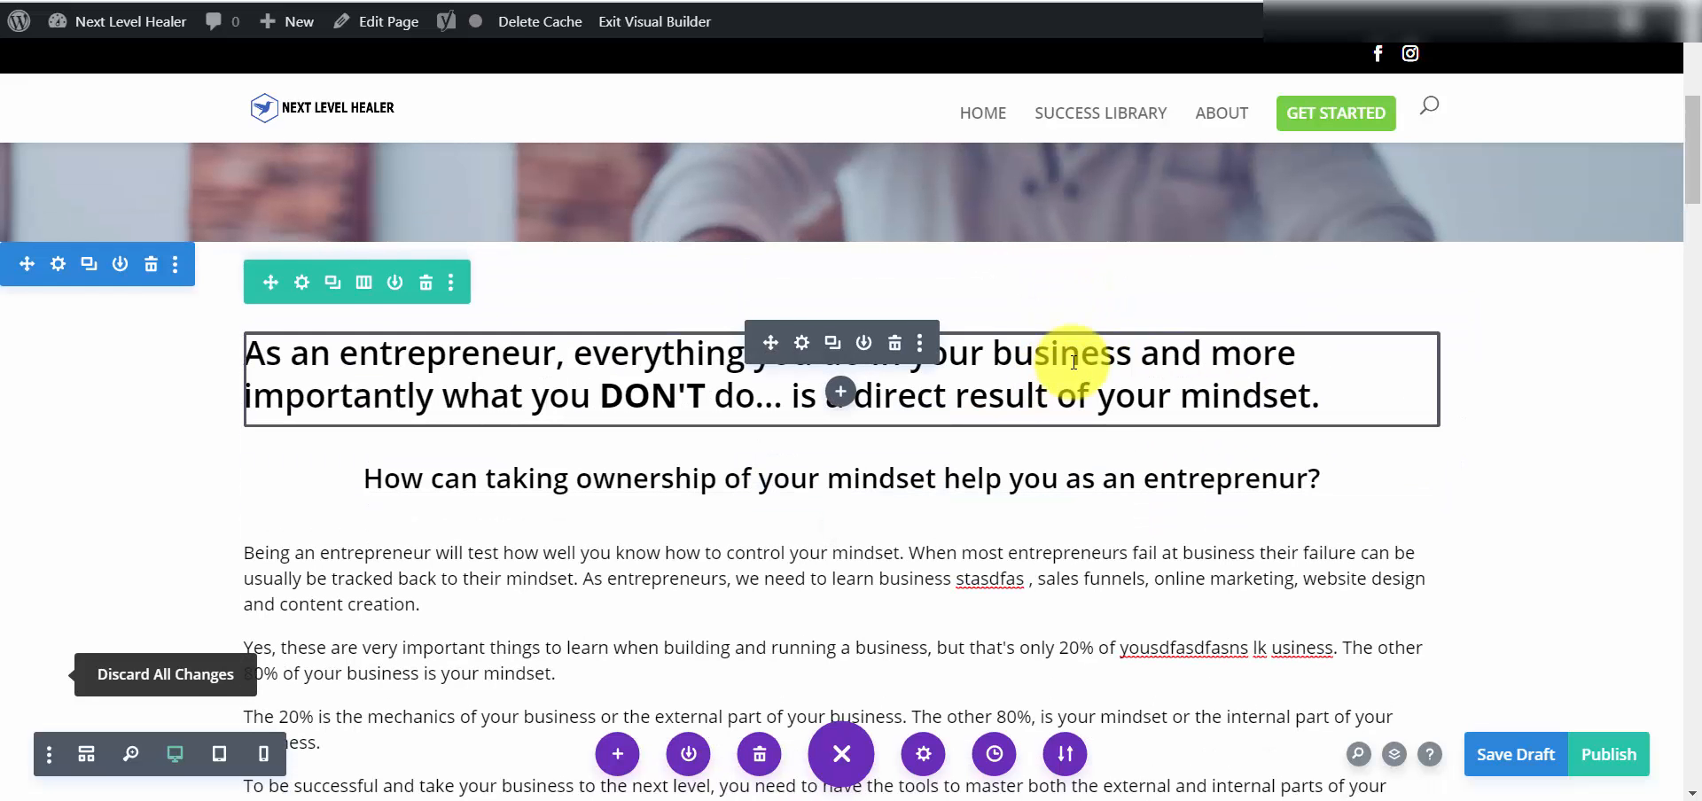
scroll(1242, 526, "down", 5)
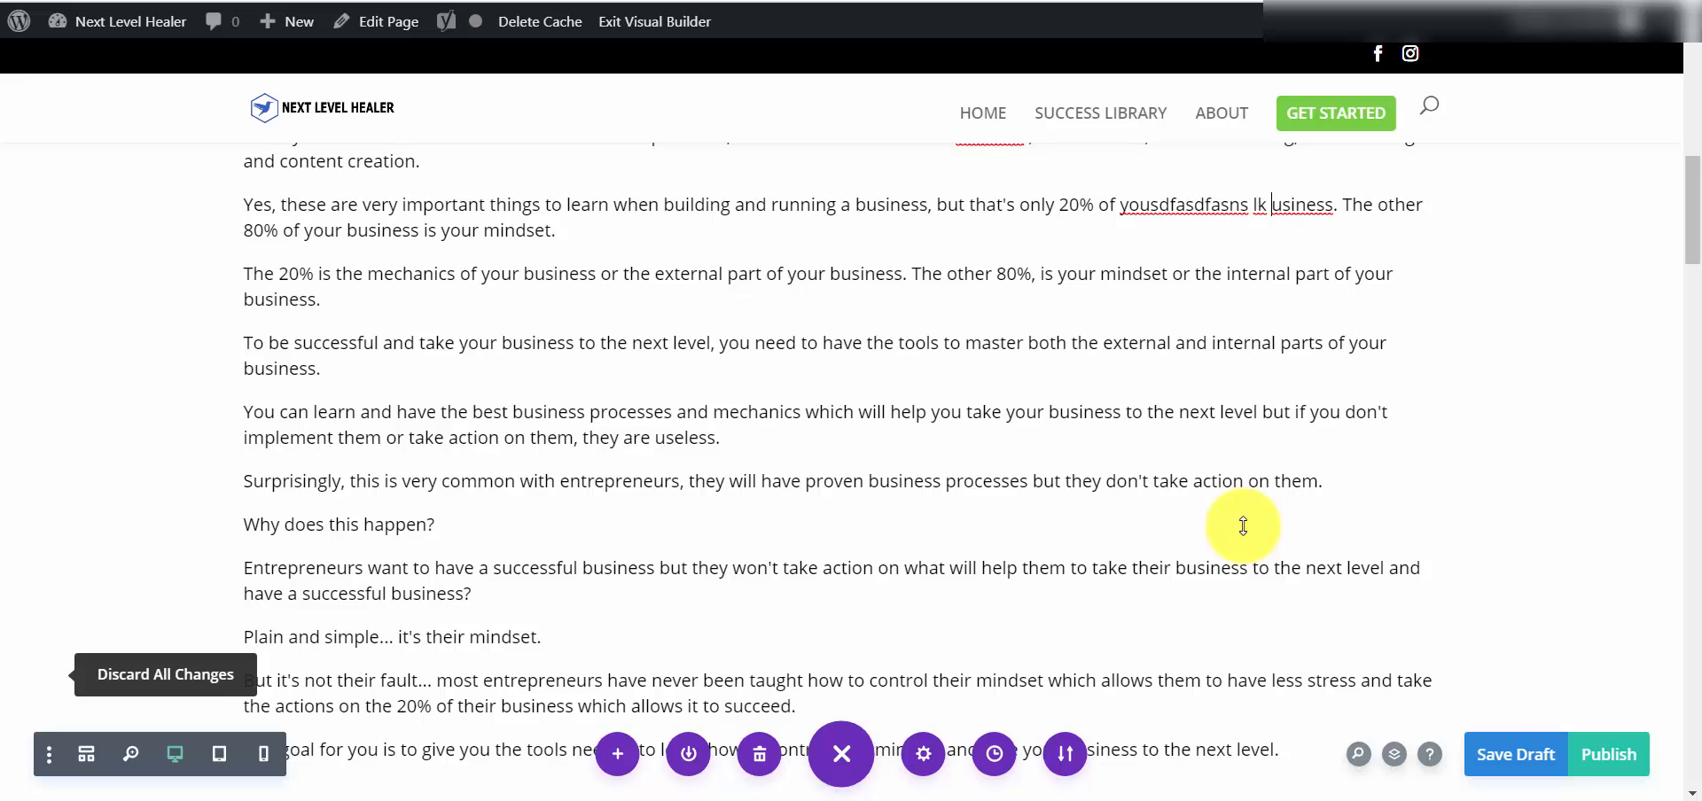
scroll(1243, 526, "down", 5)
scroll(1242, 526, "down", 5)
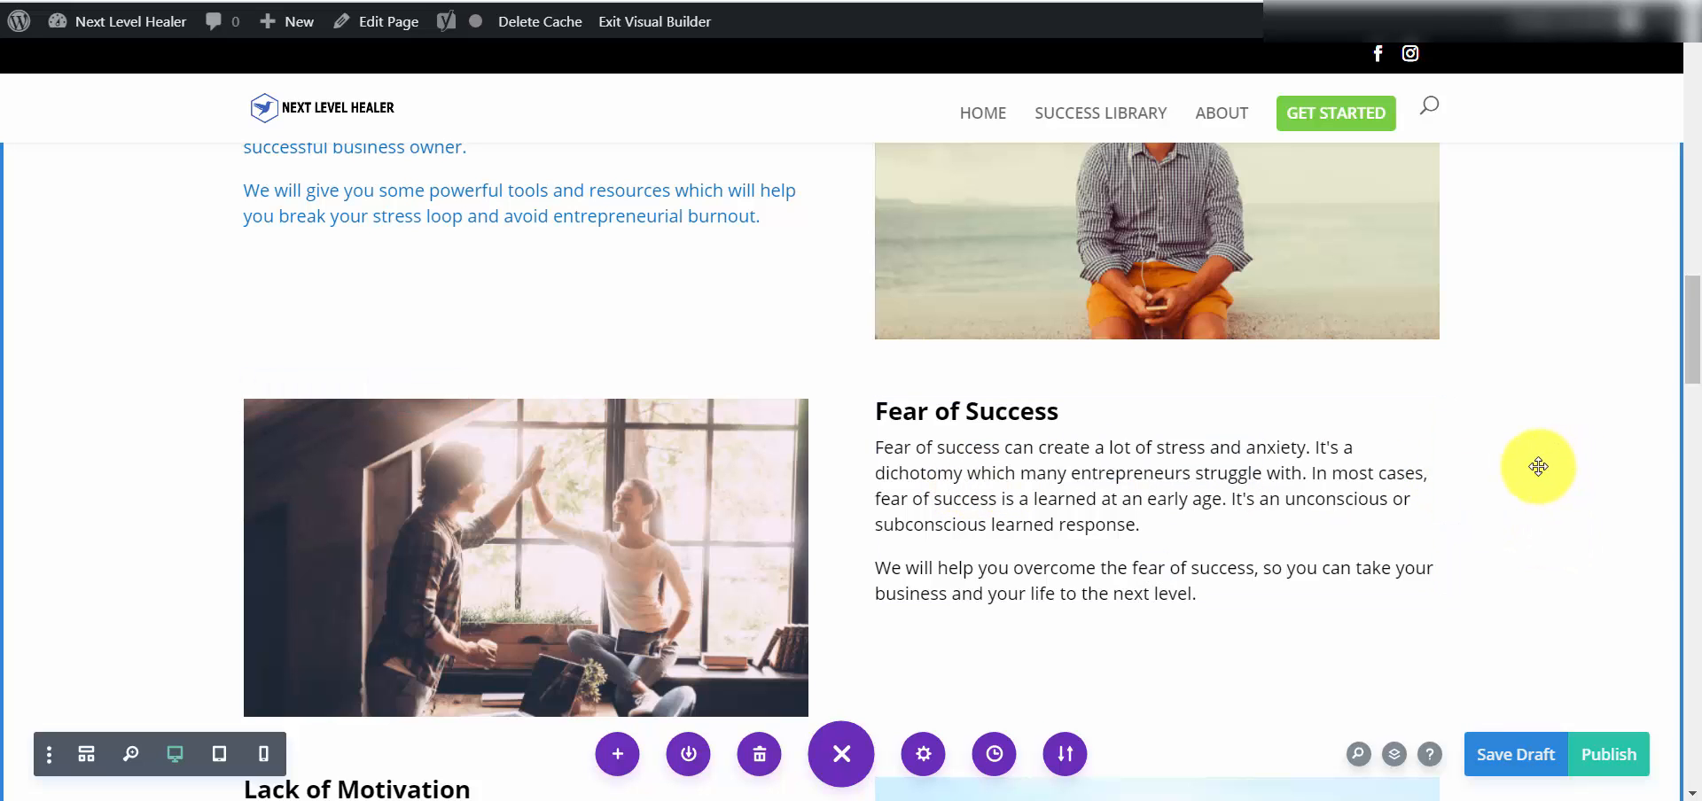
key("ctrl+s")
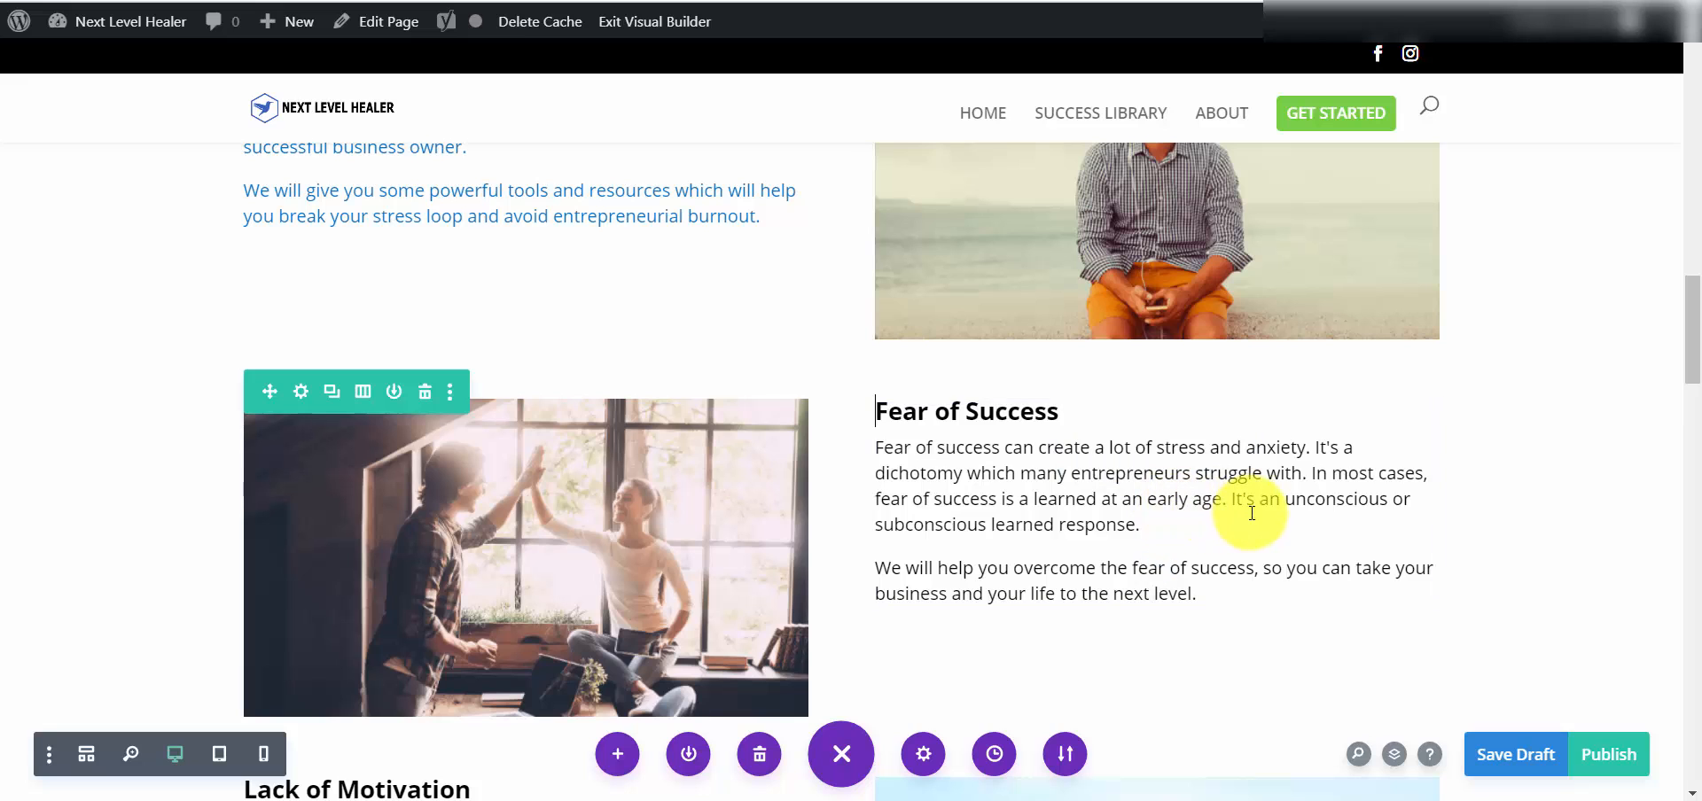
scroll(1255, 510, "up", 3)
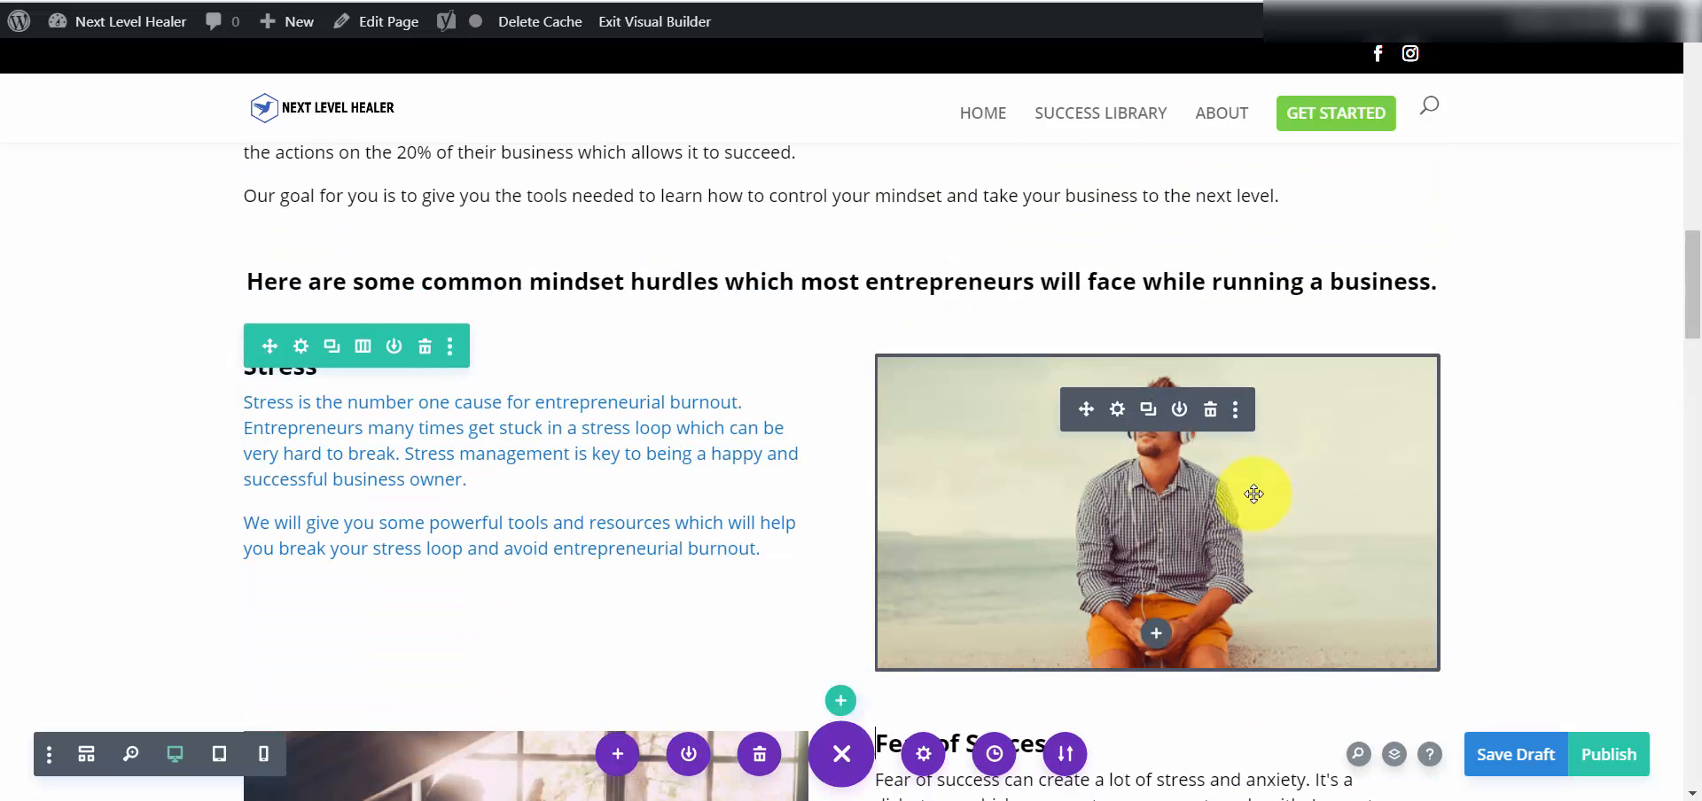